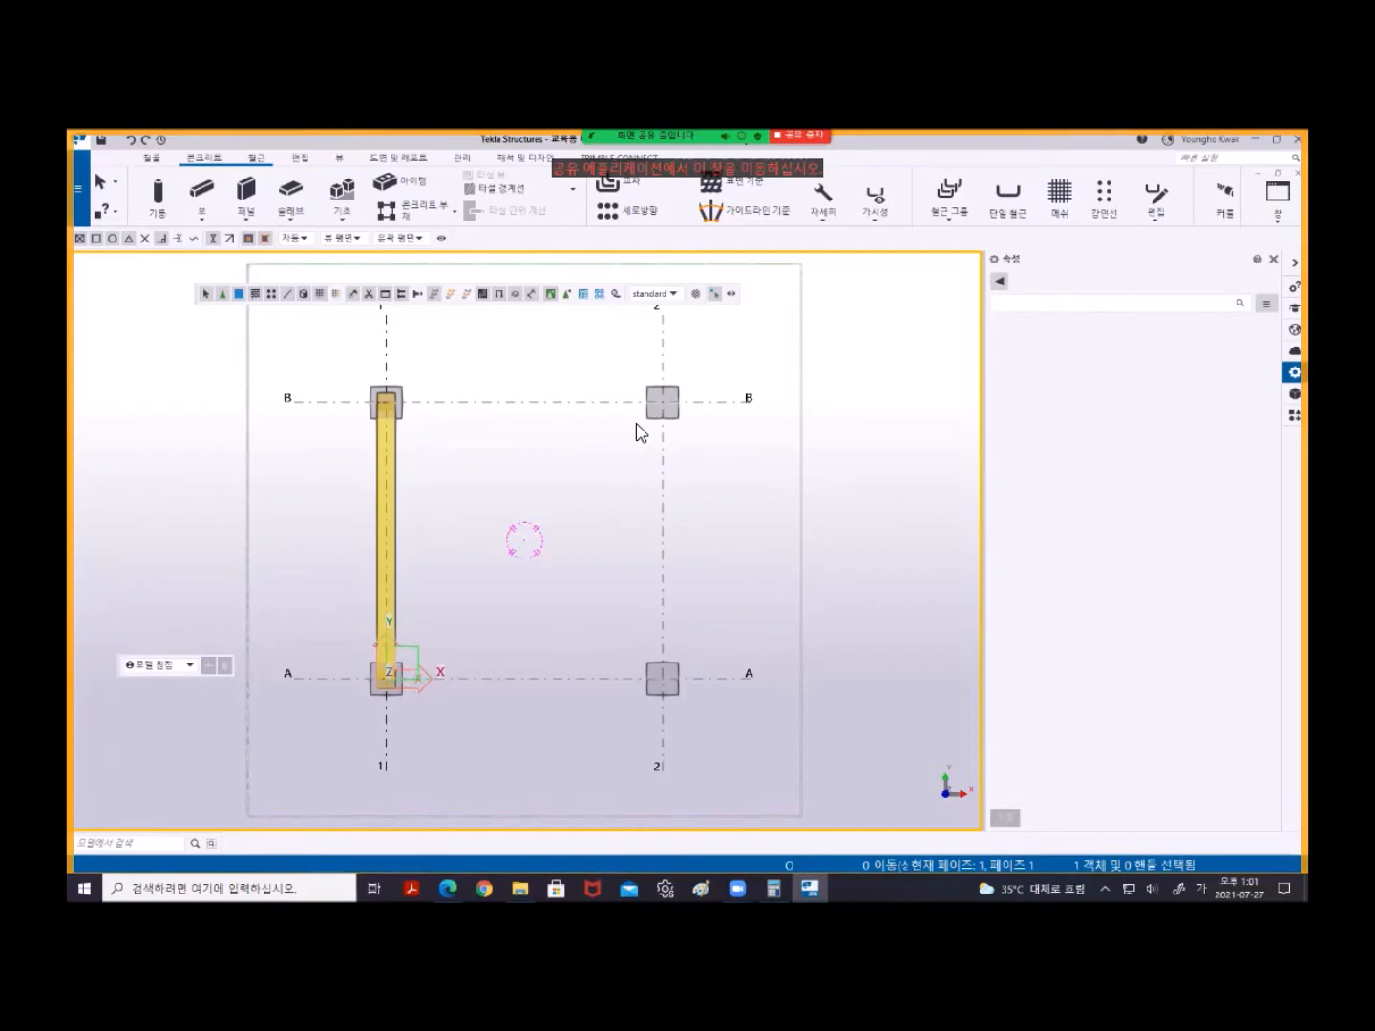
- Switch to File Explorer and open 플랜트교육_설계실무_PC.pdf from the desktop folder in Microsoft Edge
key("alt+Tab")
key("alt+Tab")
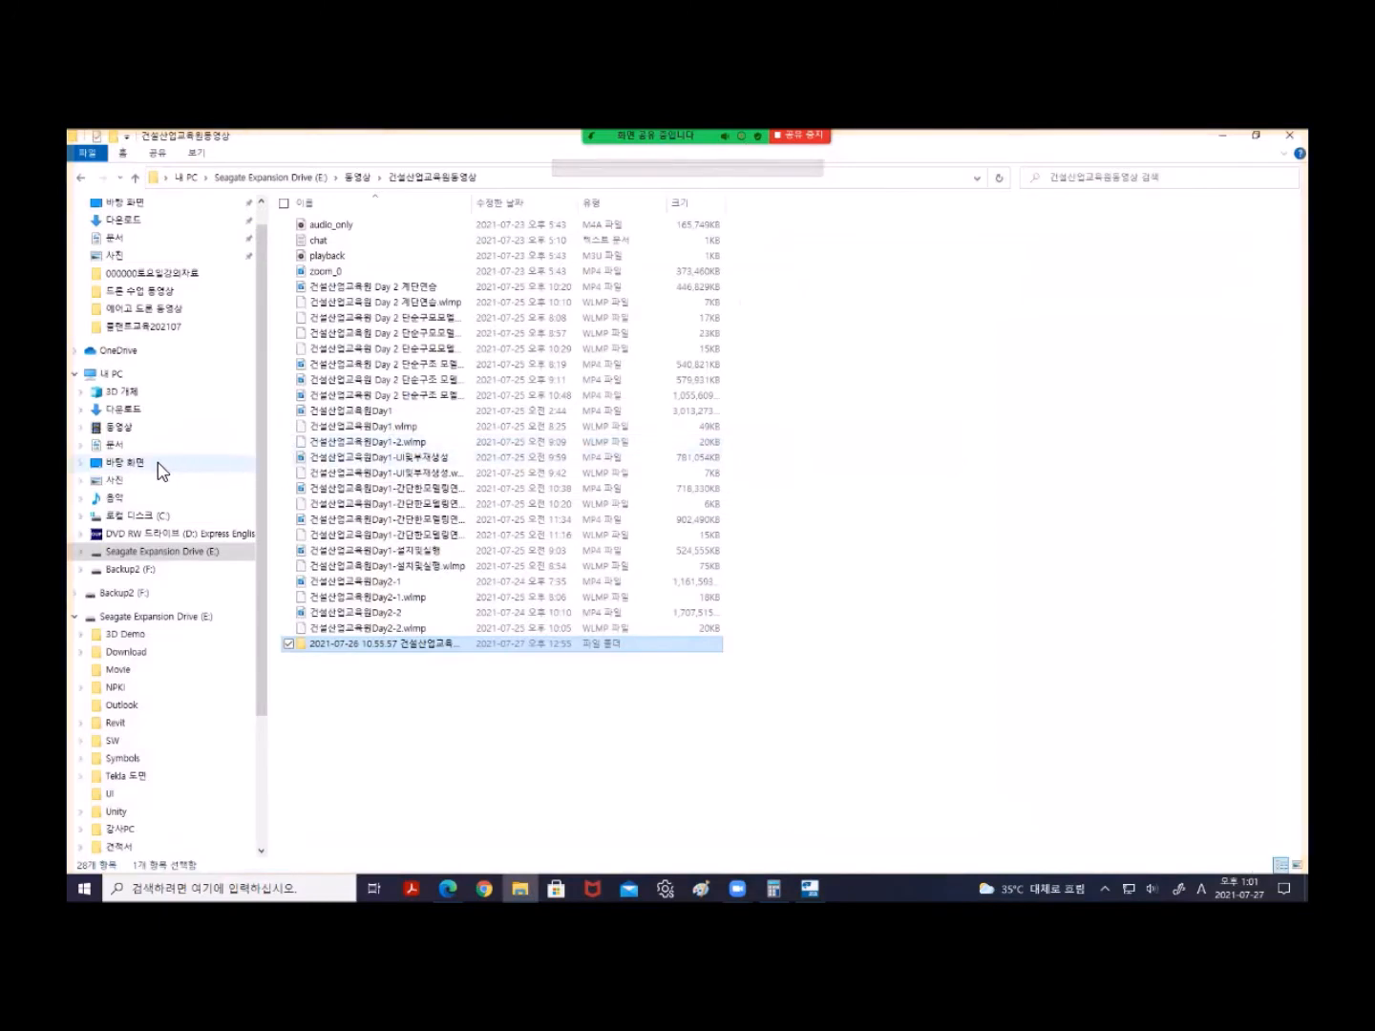
left_click(158, 464)
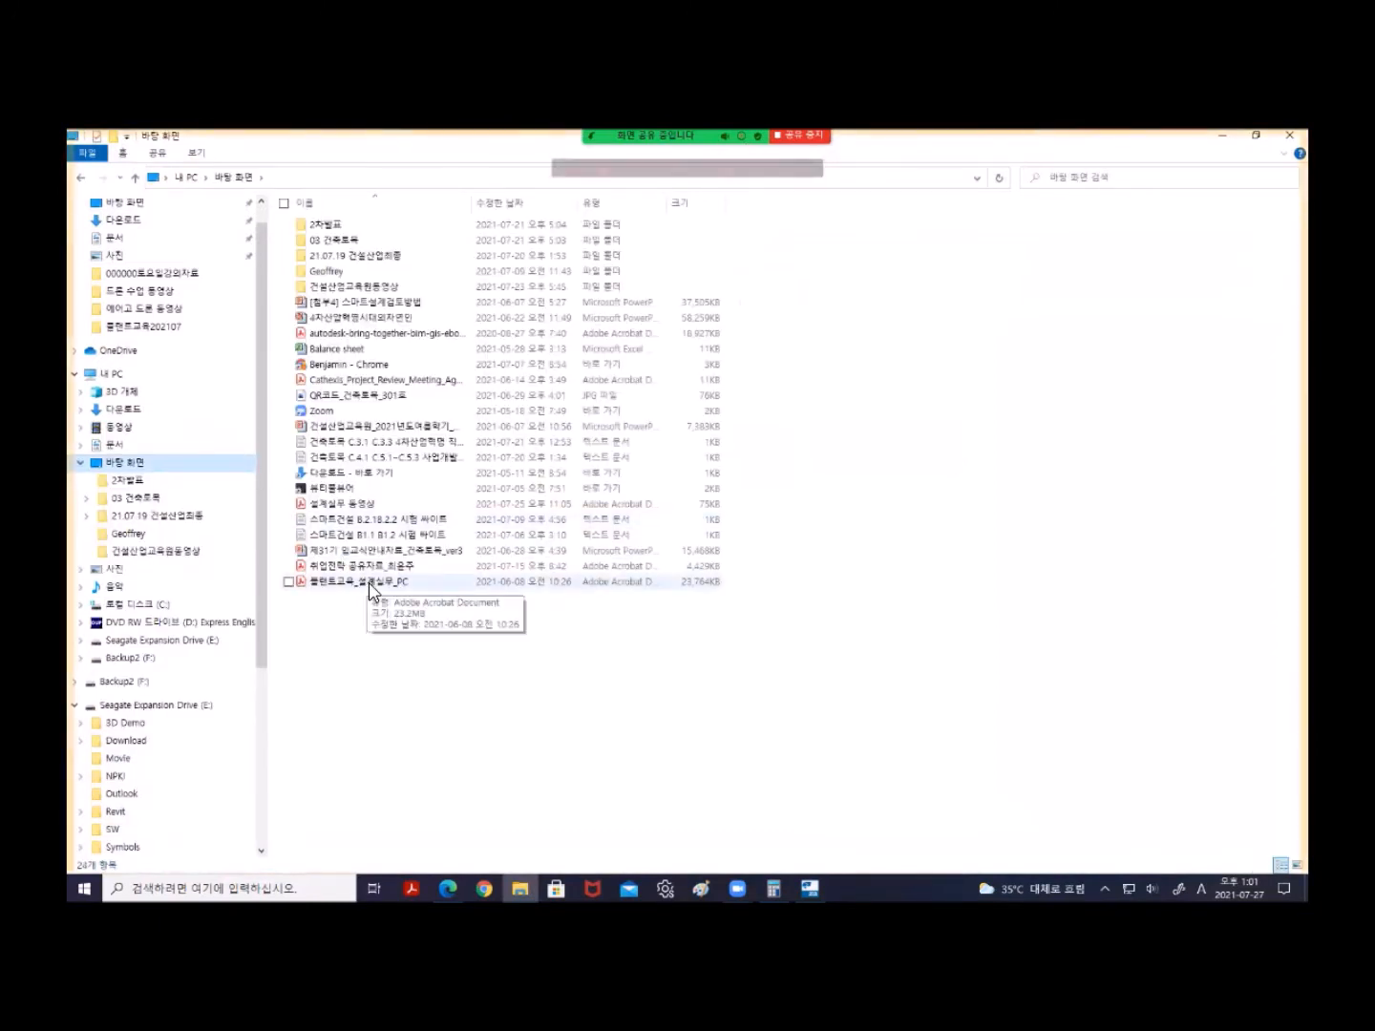
left_click(372, 590)
right_click(372, 590)
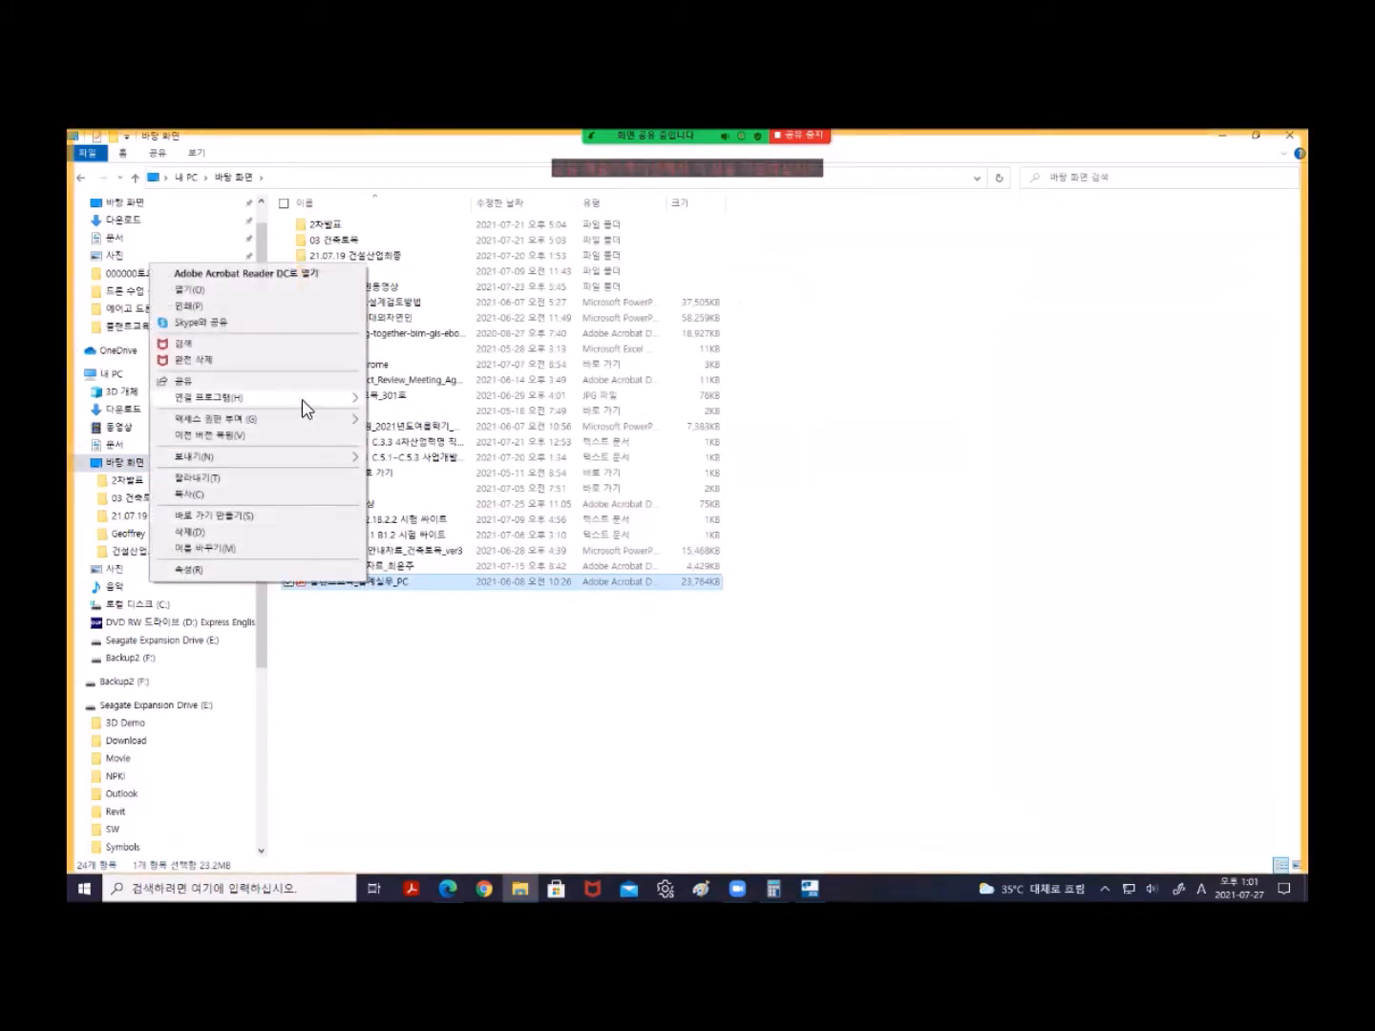
mouse_move(302, 401)
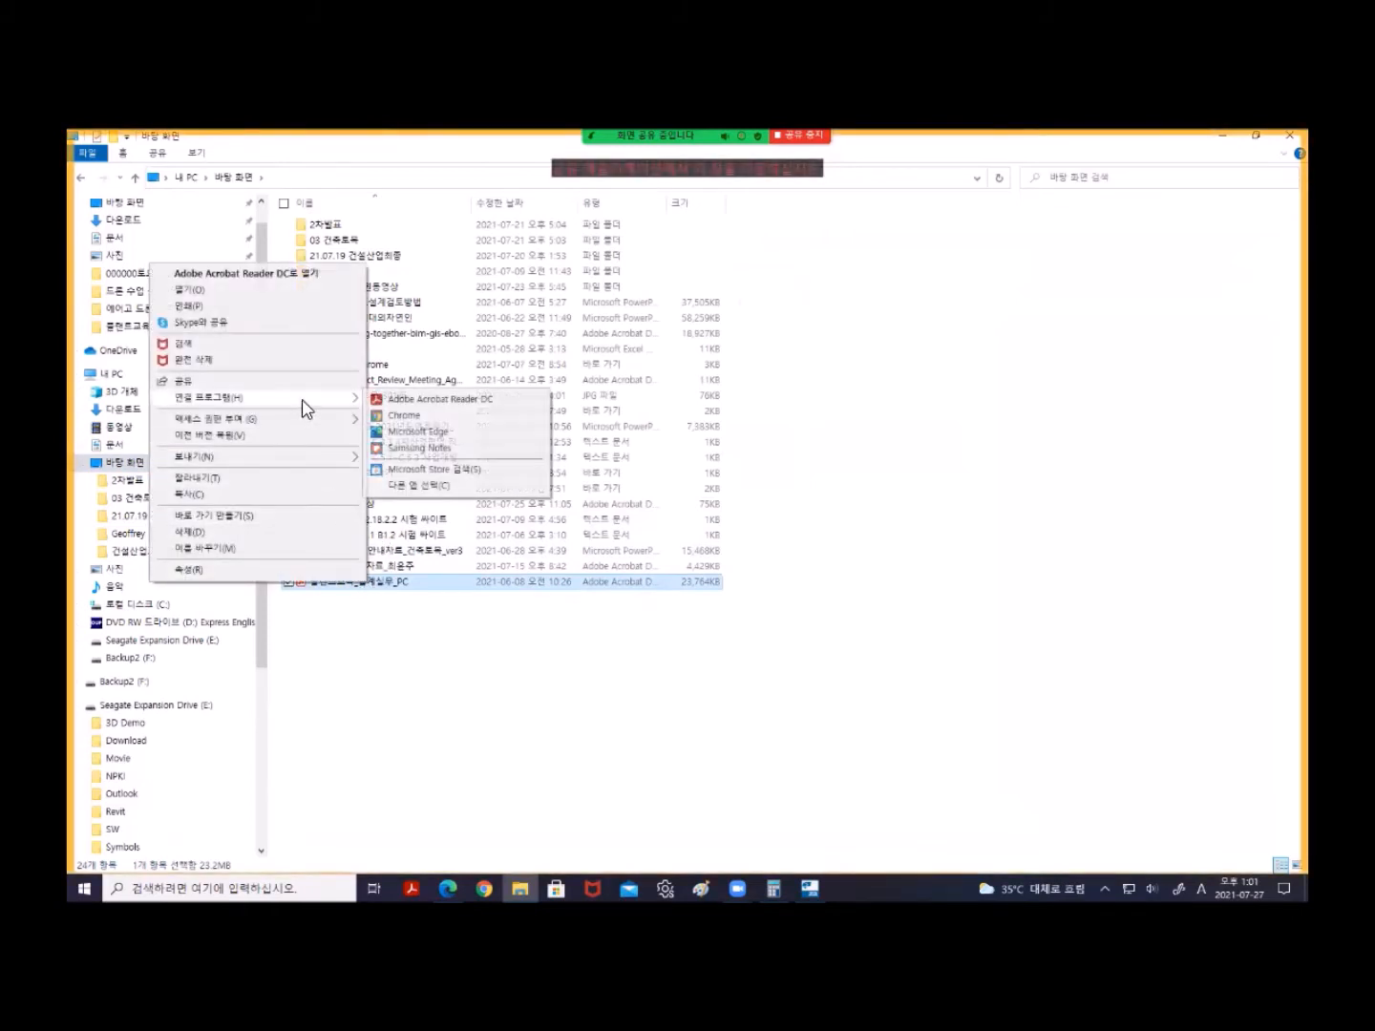
left_click(435, 434)
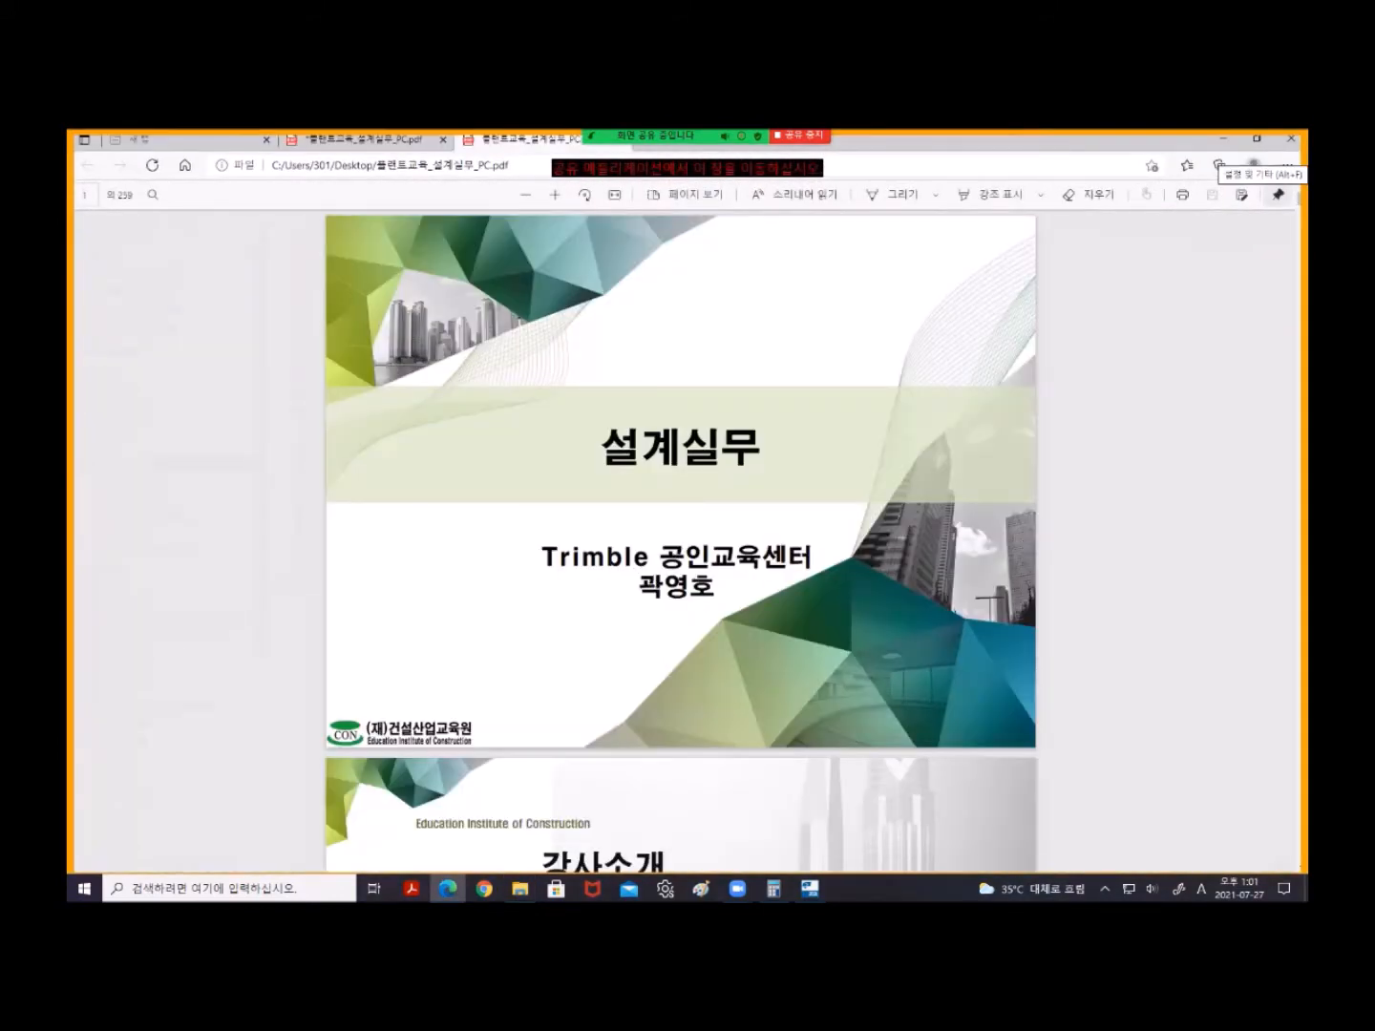
- Find the 4.5 RC 모델링 page and examine its concrete cover rules and column reinforcement table
left_click_drag(1298, 199, 1298, 769)
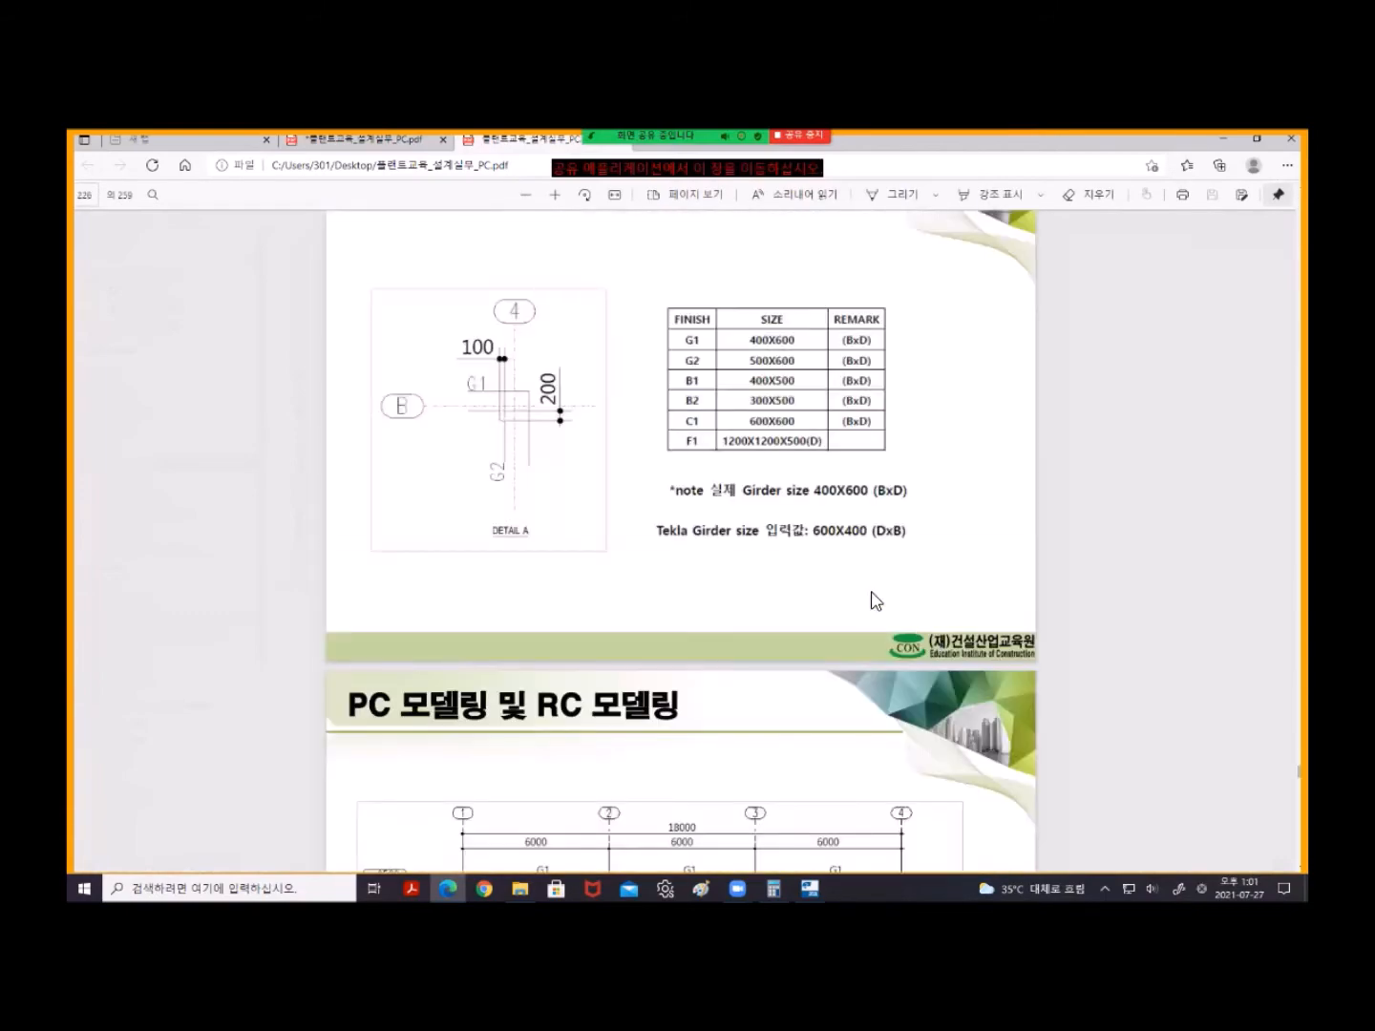
scroll(824, 568, "down", 12)
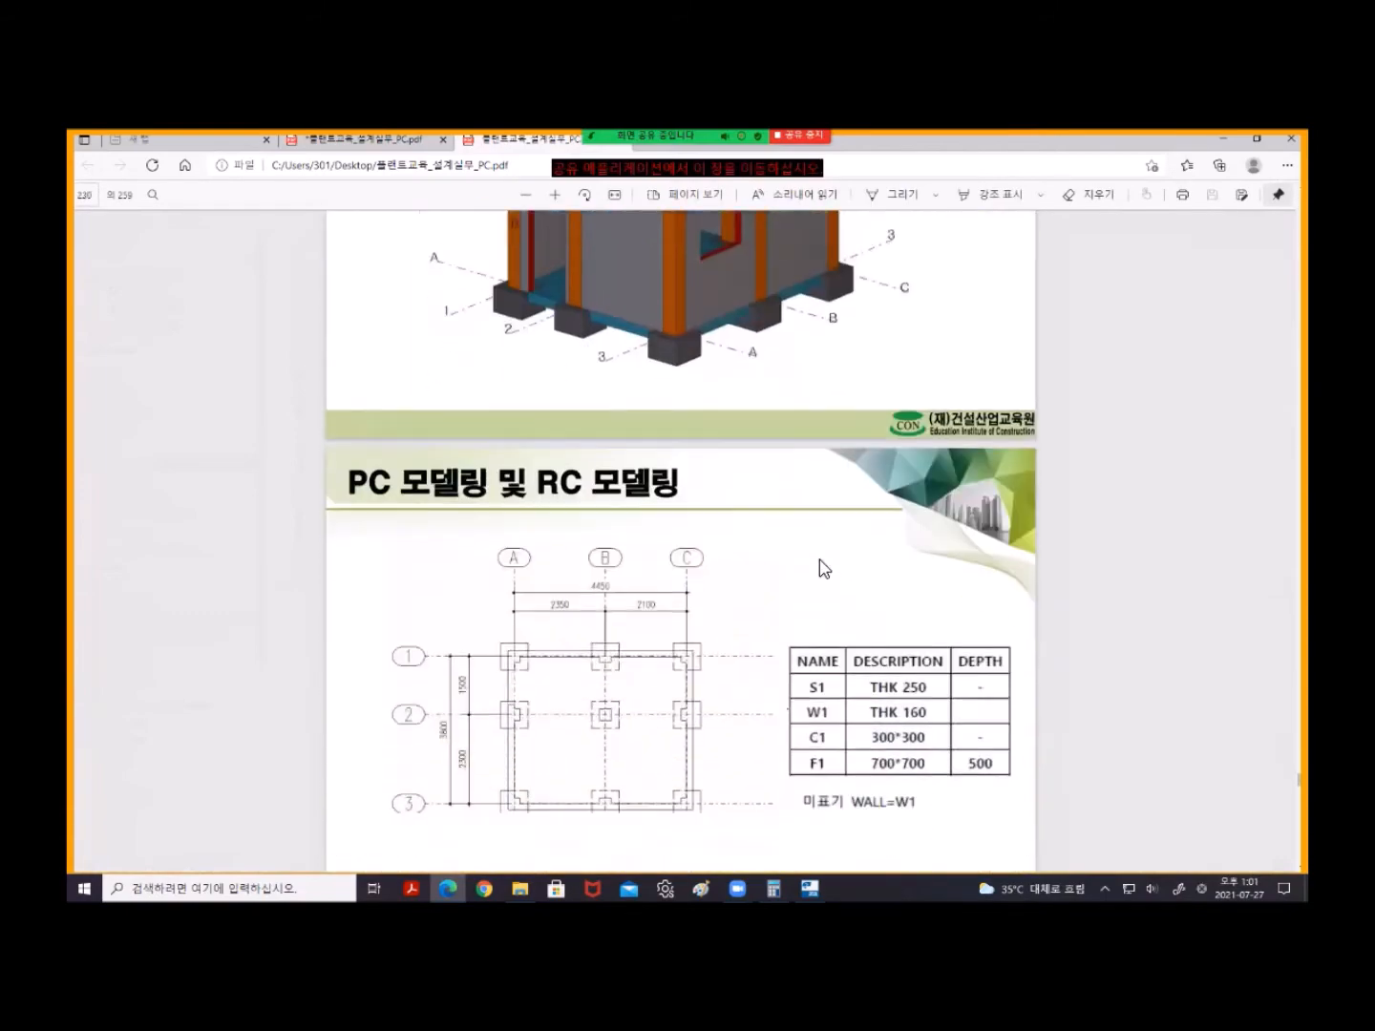
scroll(822, 566, "down", 15)
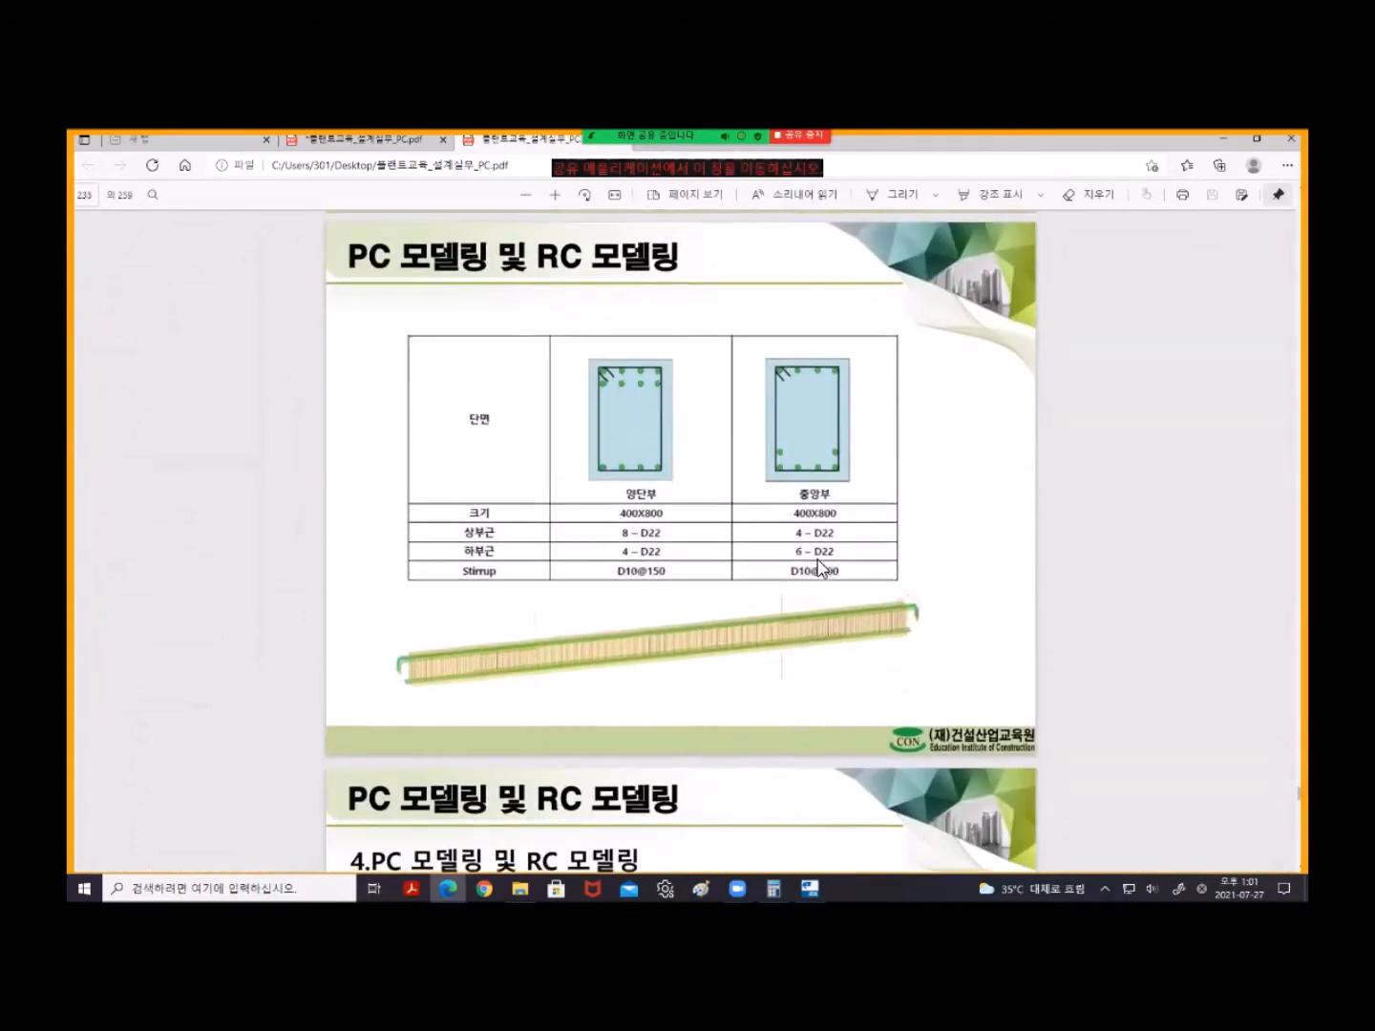
scroll(821, 569, "up", 1)
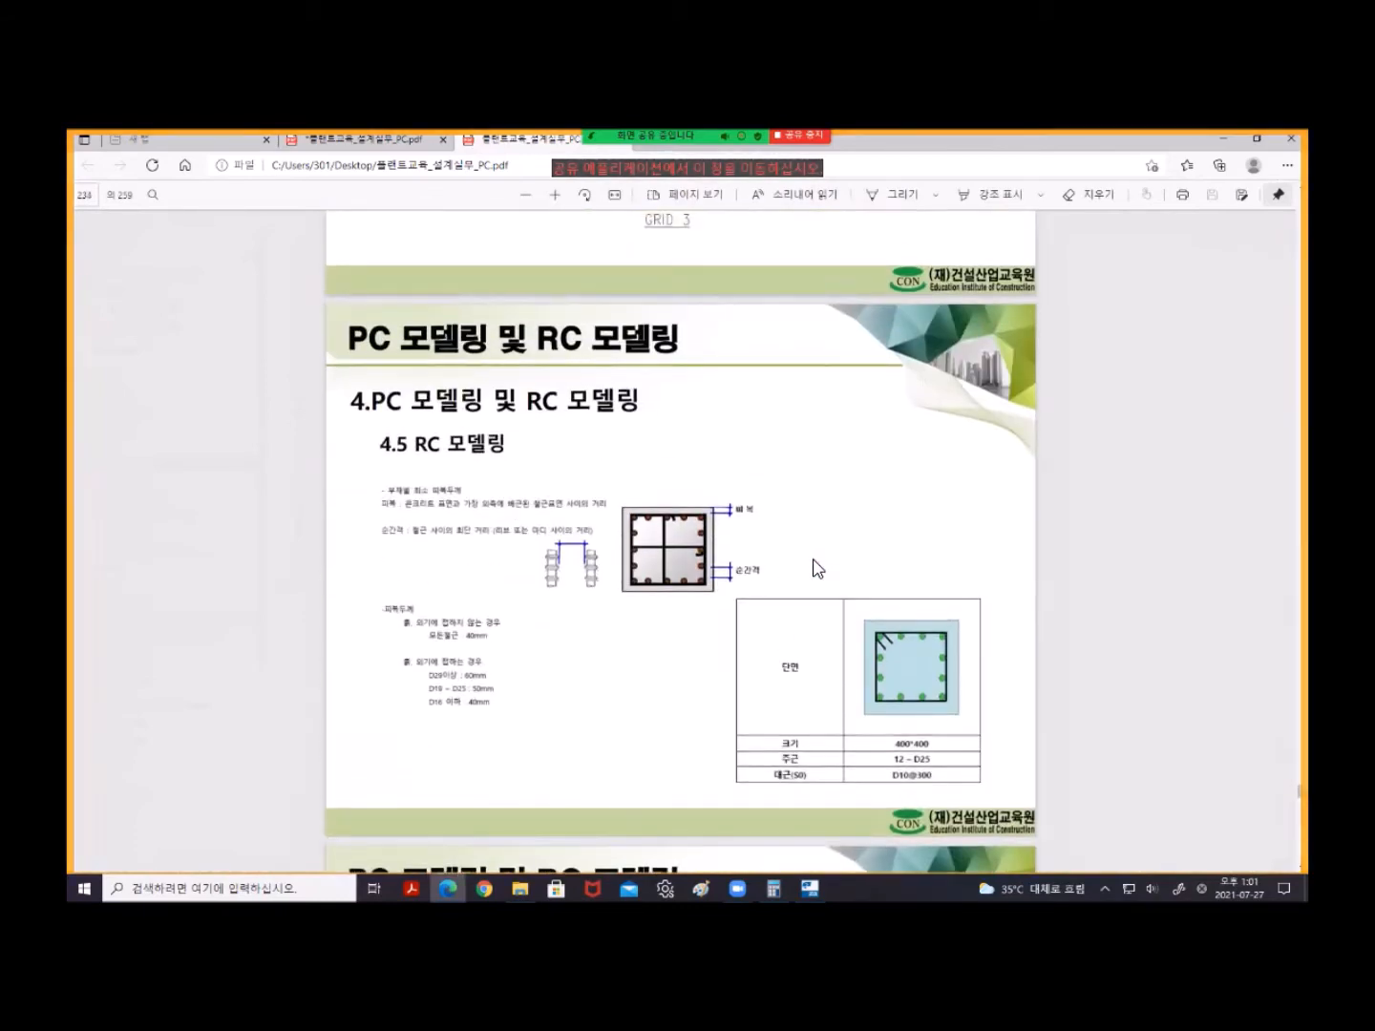
scroll(818, 569, "up", 1, "ctrl")
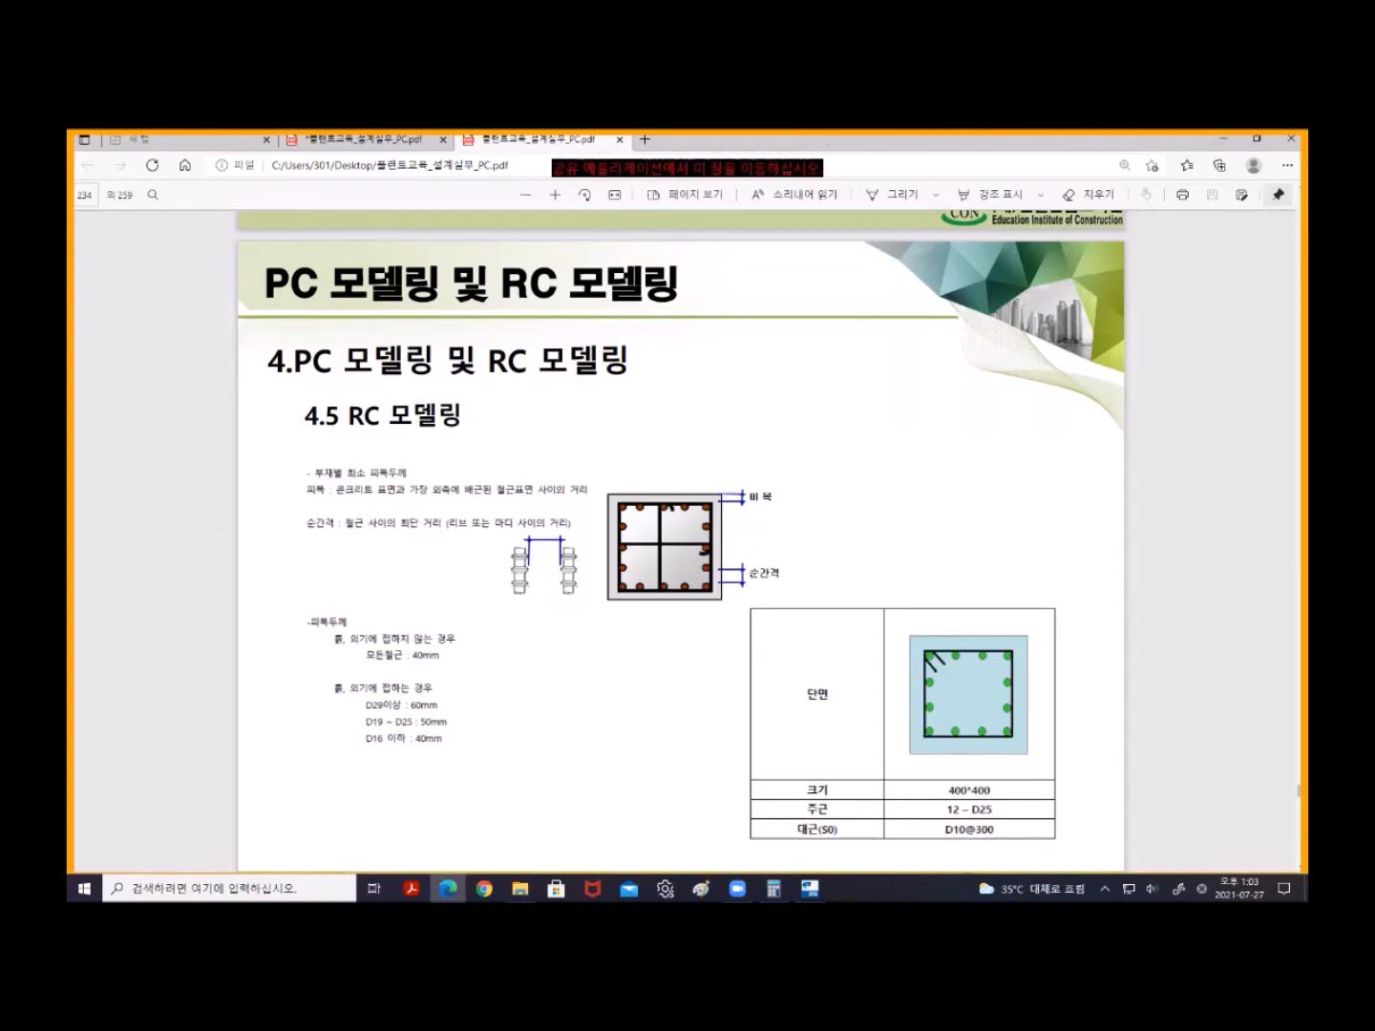
- Switch back to Tekla Structures and change the model view from plan to 3D
key("alt+Tab")
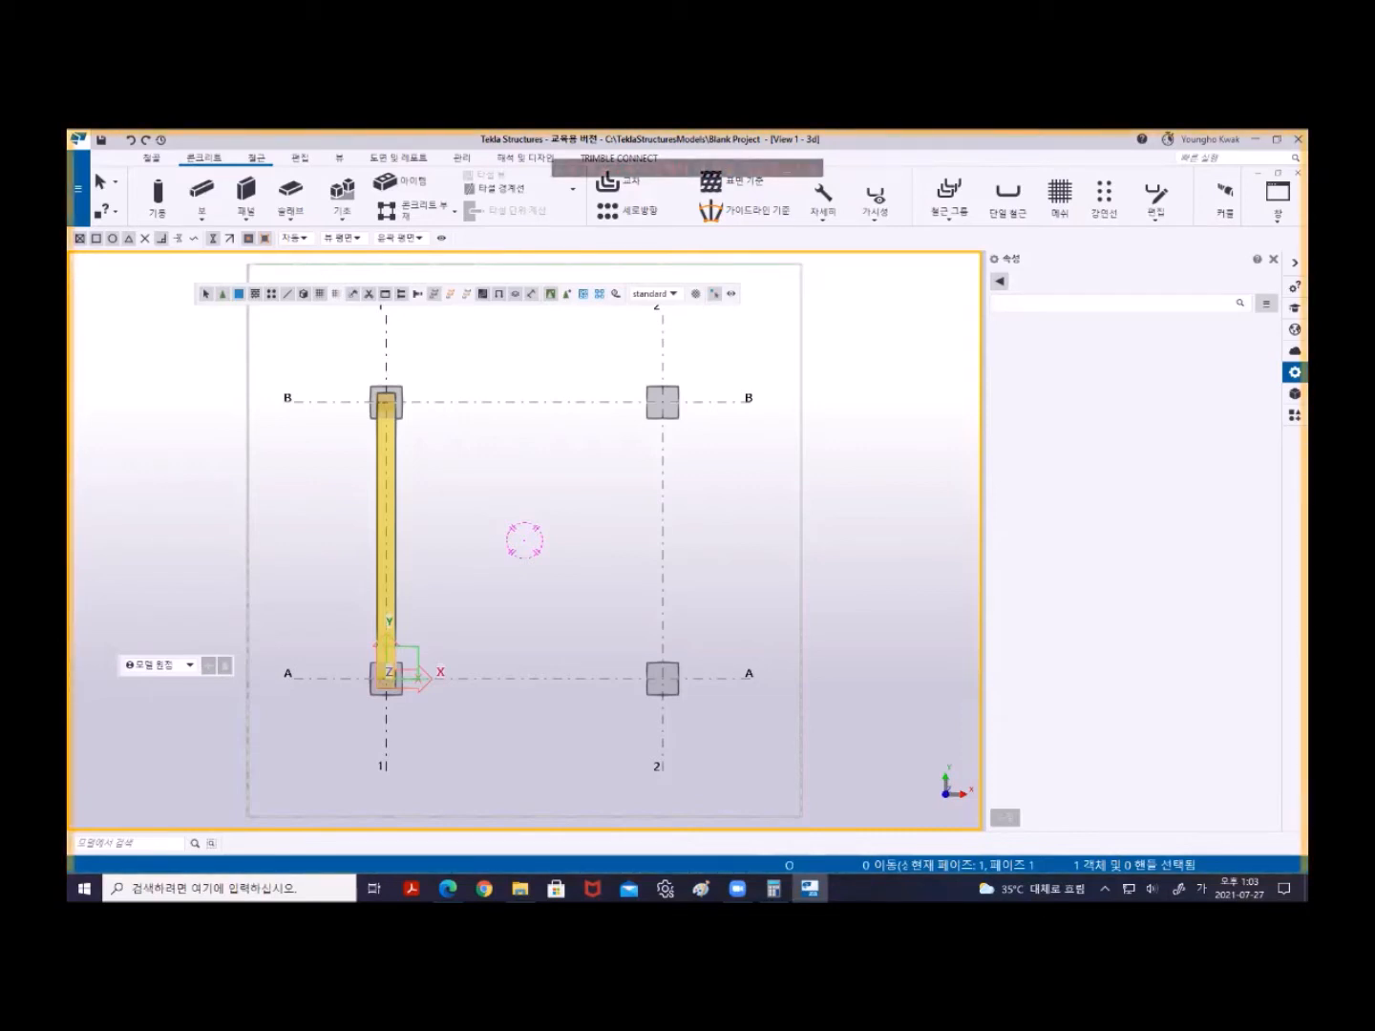
key("ctrl+p")
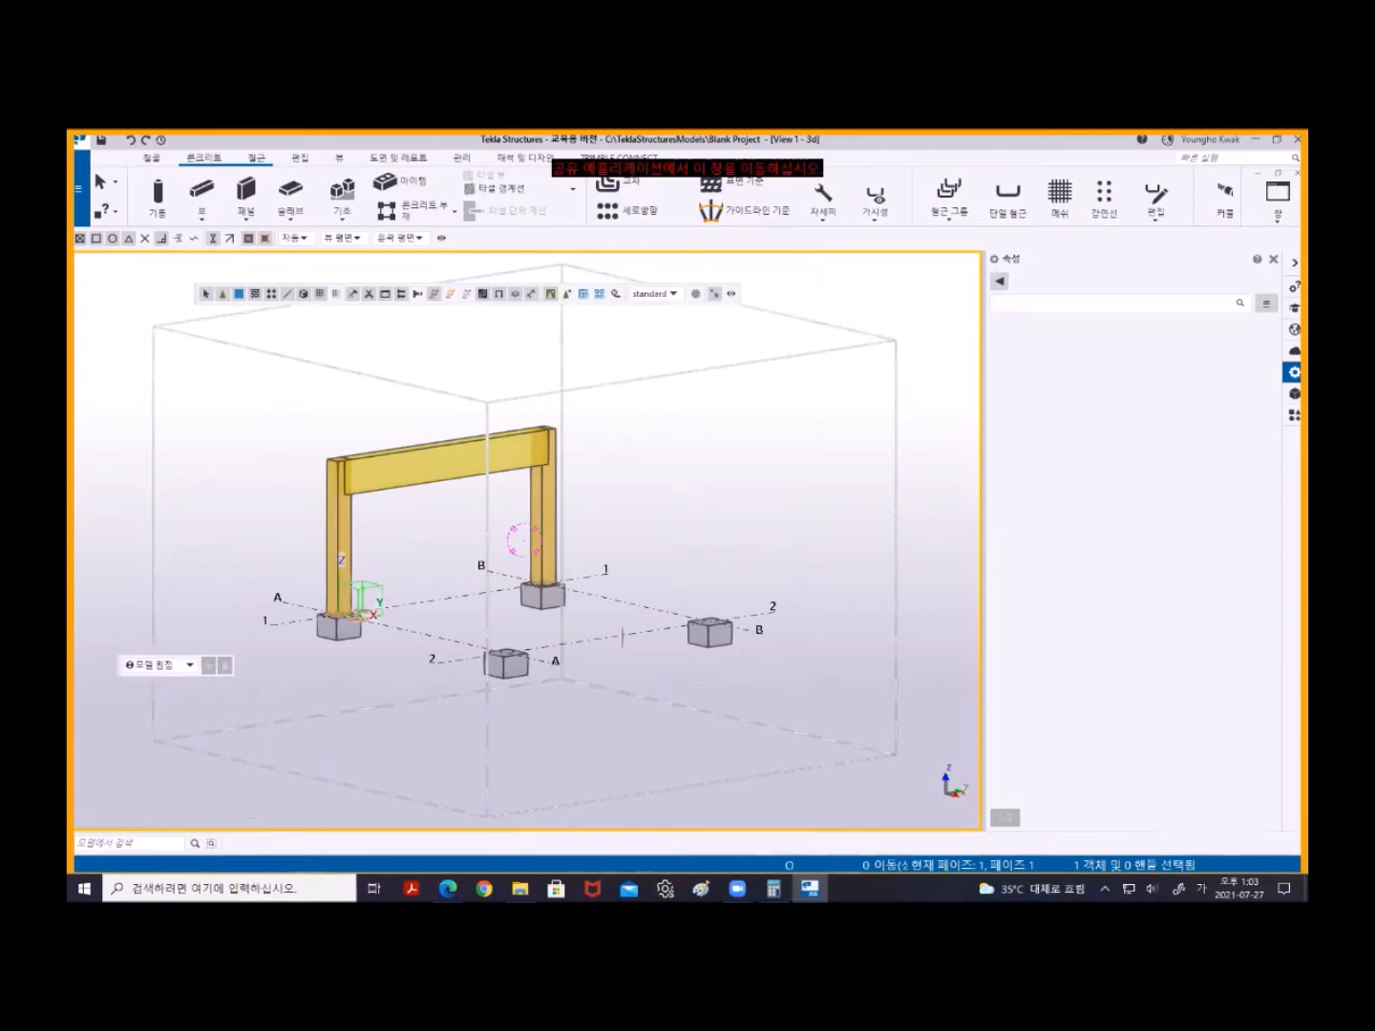
left_click(610, 602)
right_click(698, 418)
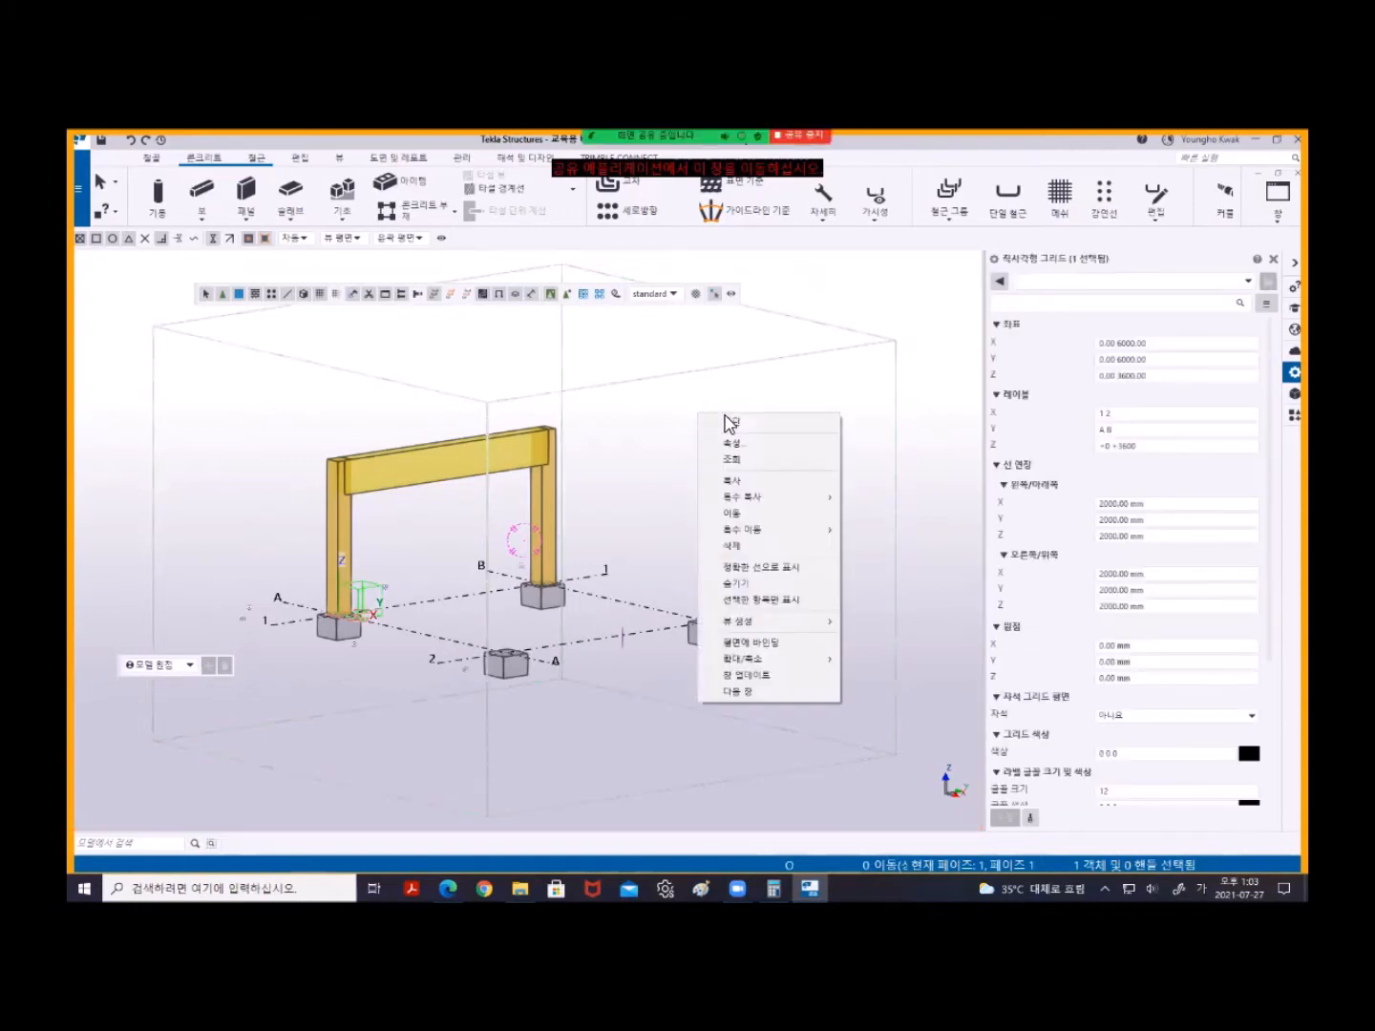
mouse_move(764, 624)
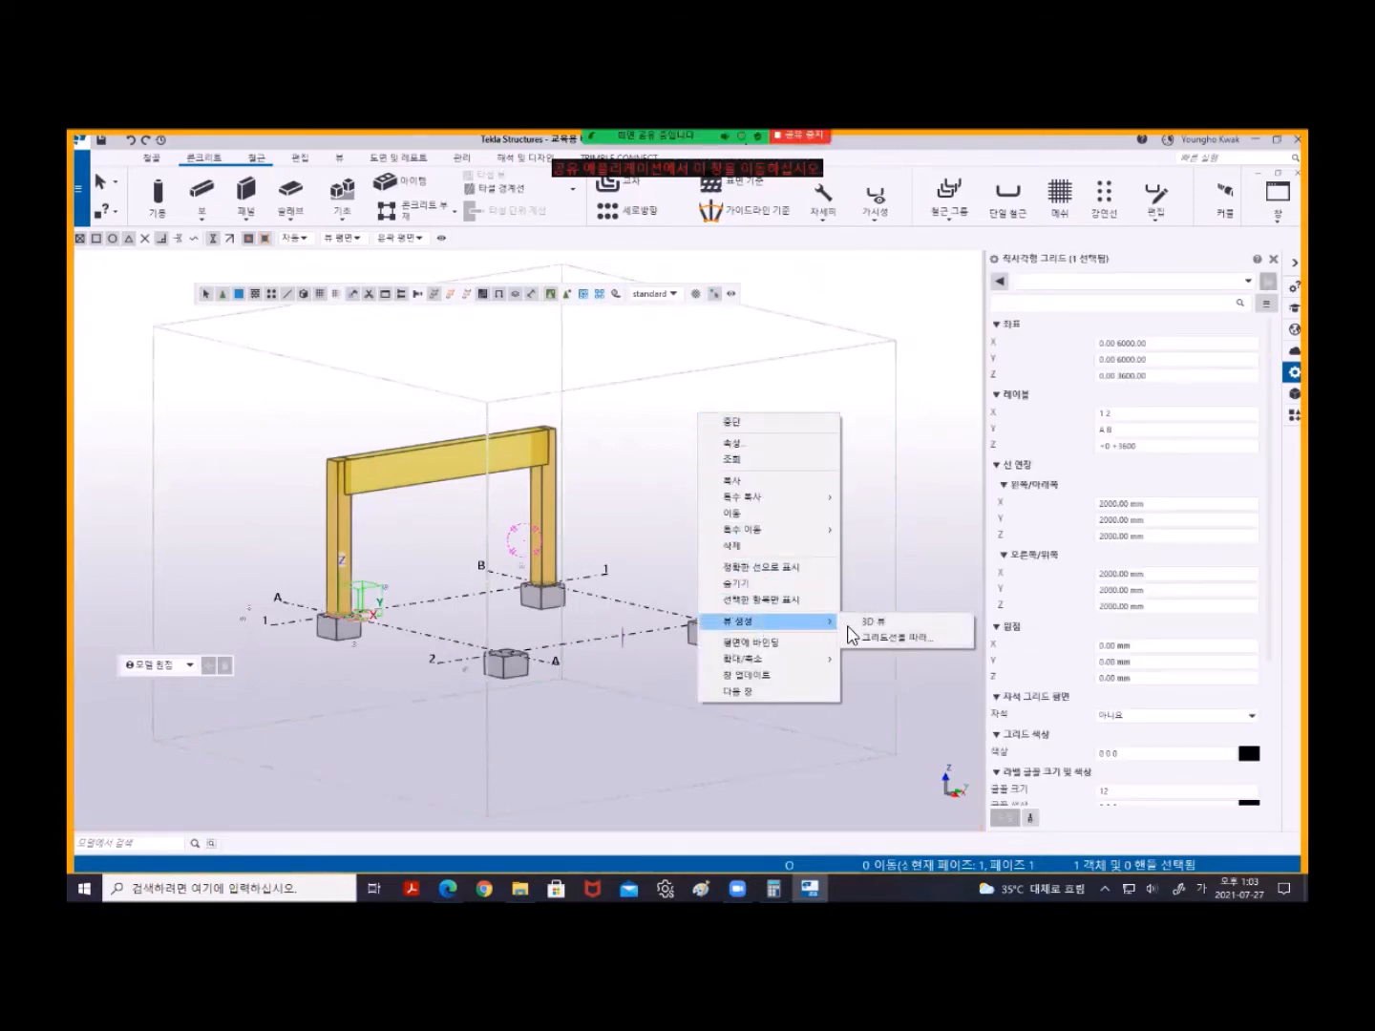
left_click(902, 638)
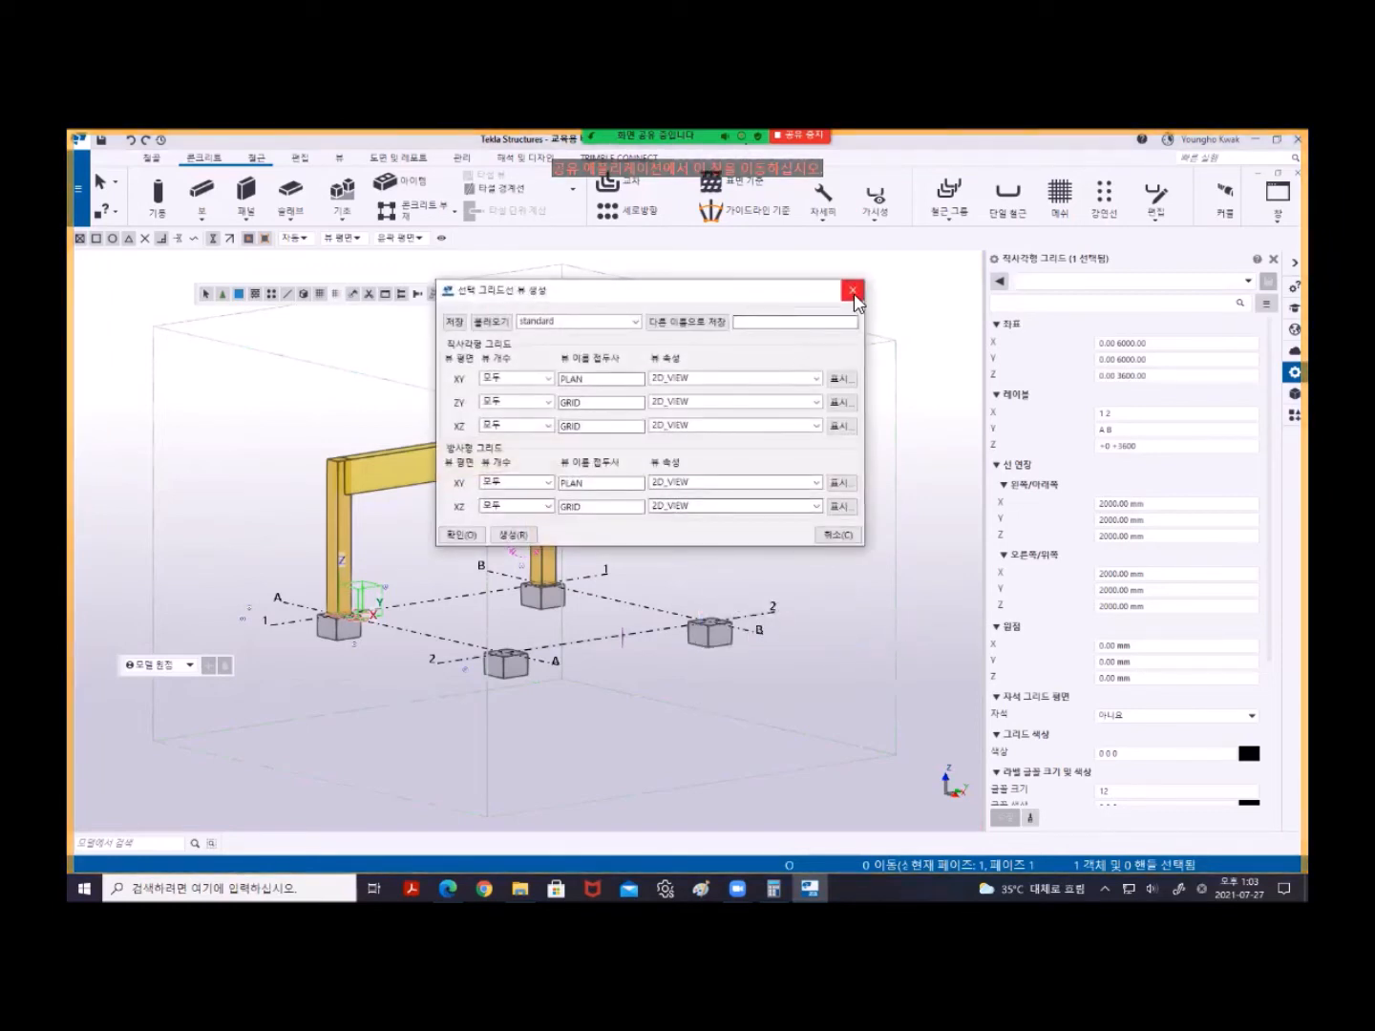
left_click(853, 289)
- Open the saved PLAN +0 view and tile it vertically beside the 3D view
left_click(1277, 196)
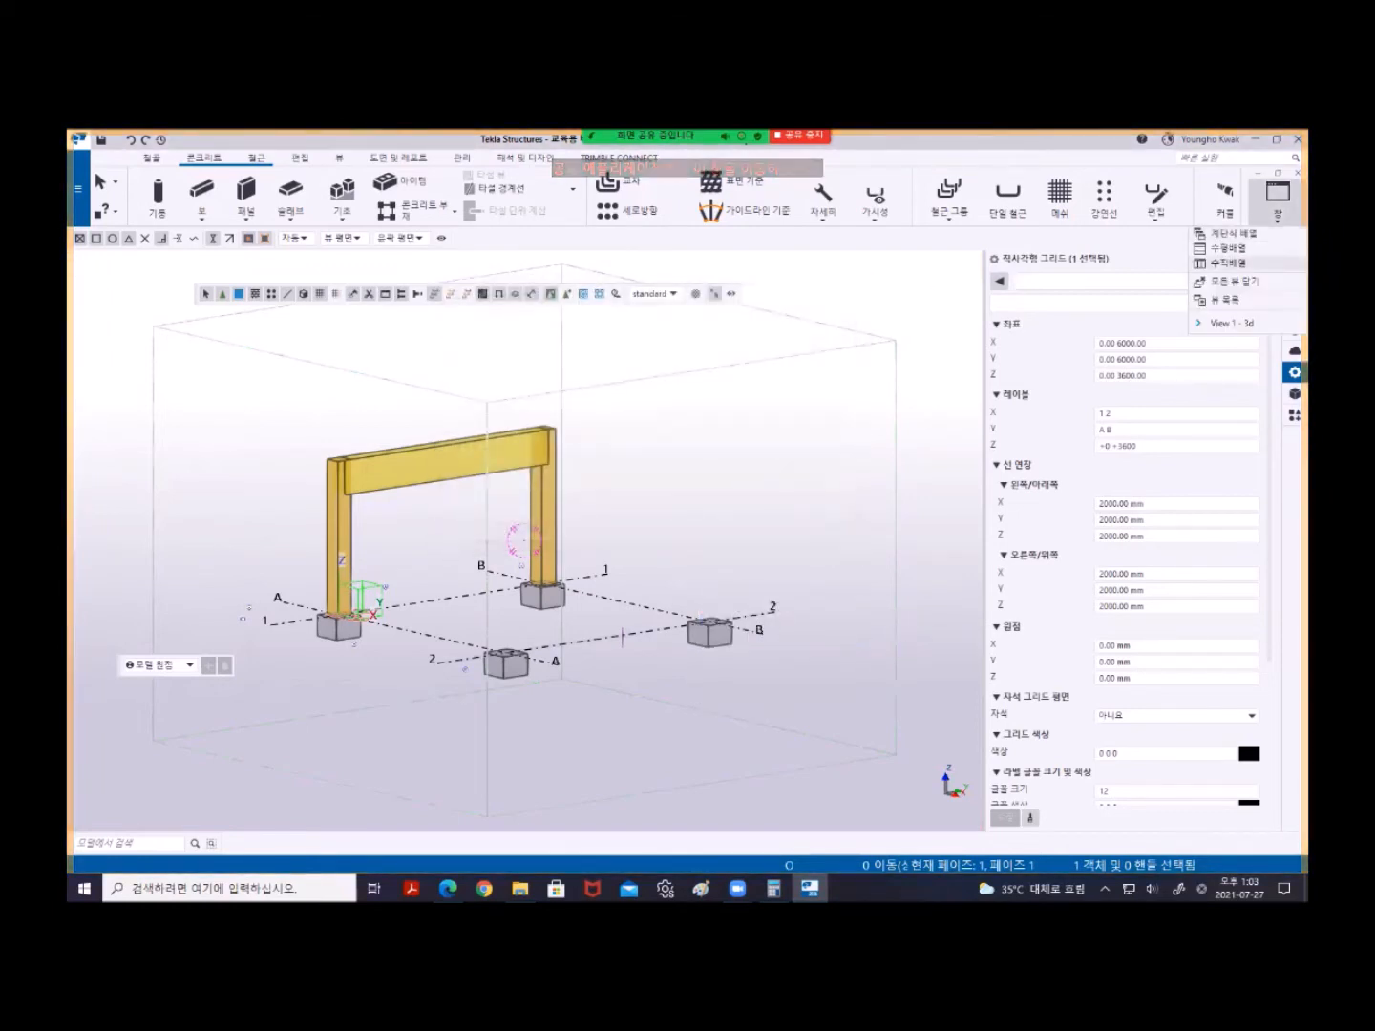
left_click(1228, 300)
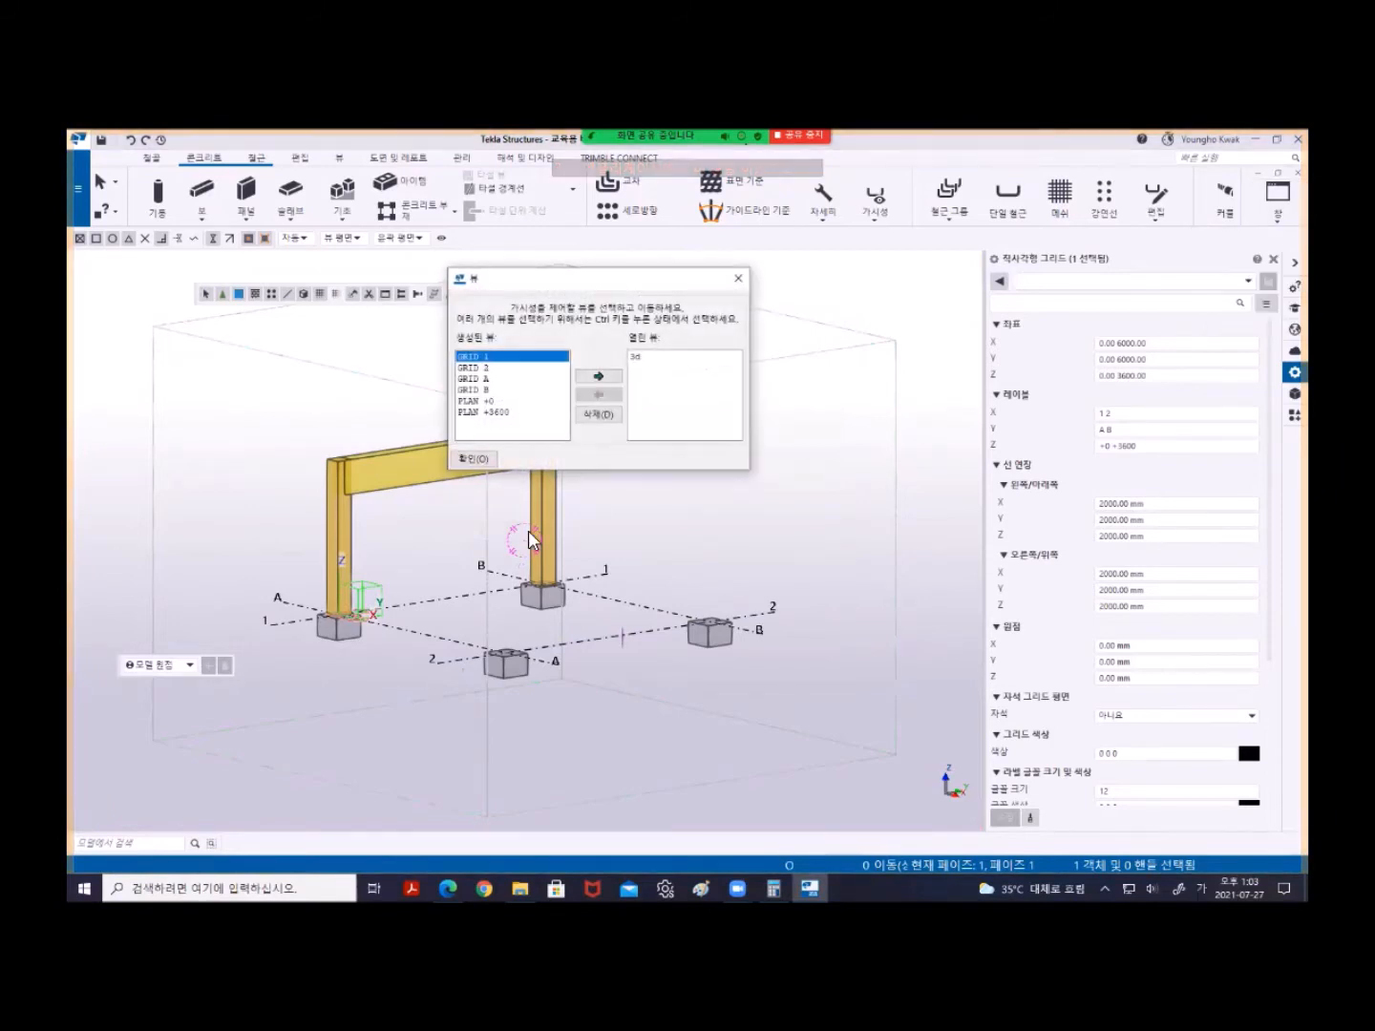
left_click(471, 402)
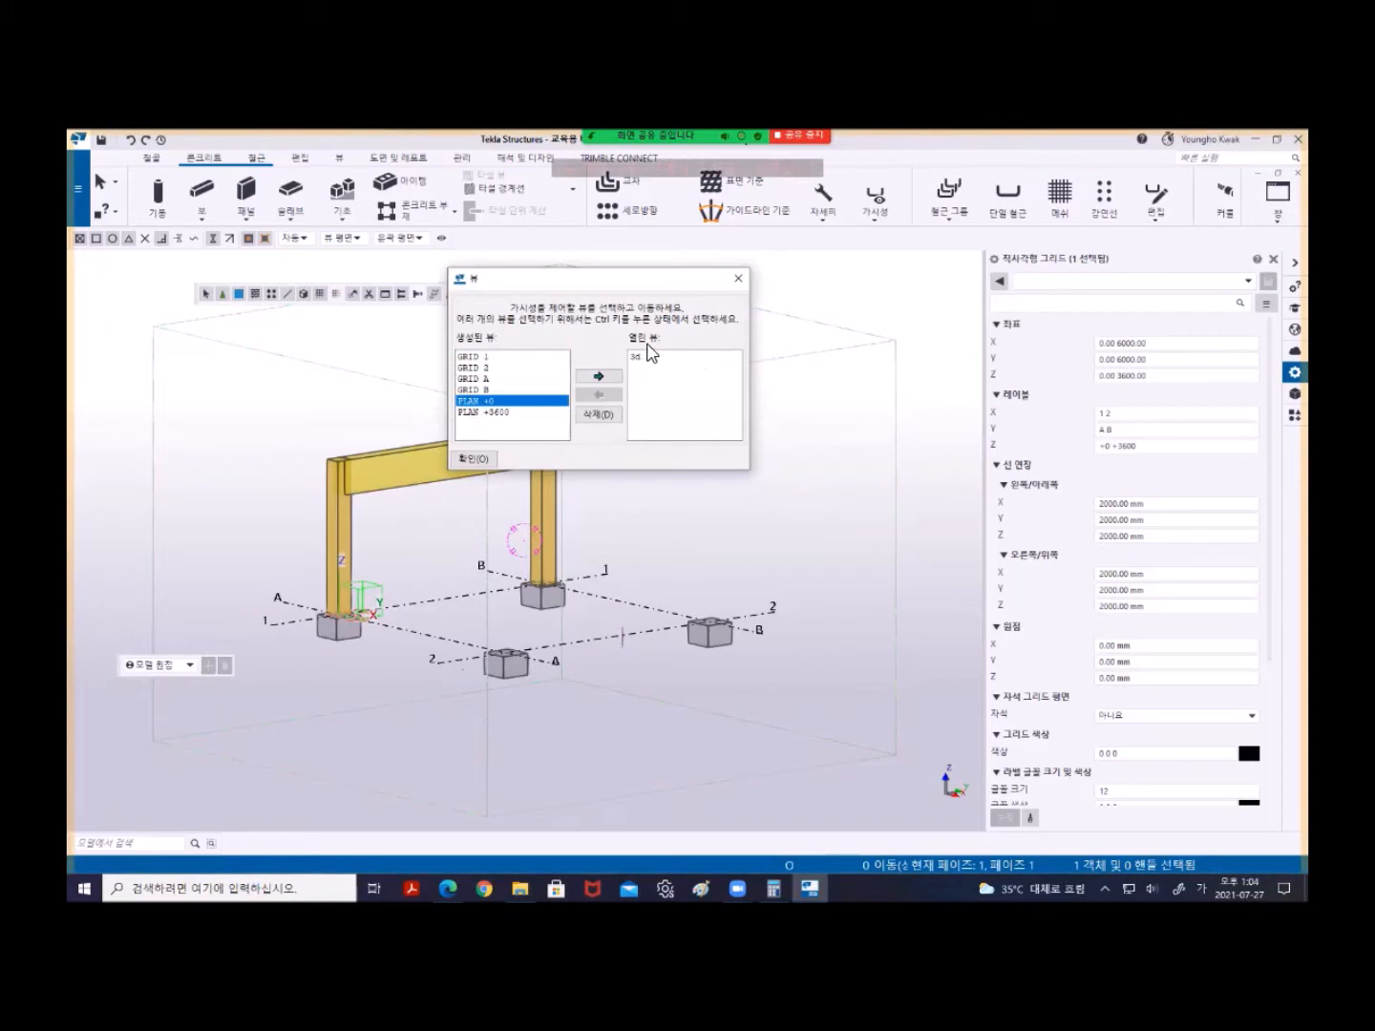
left_click(600, 378)
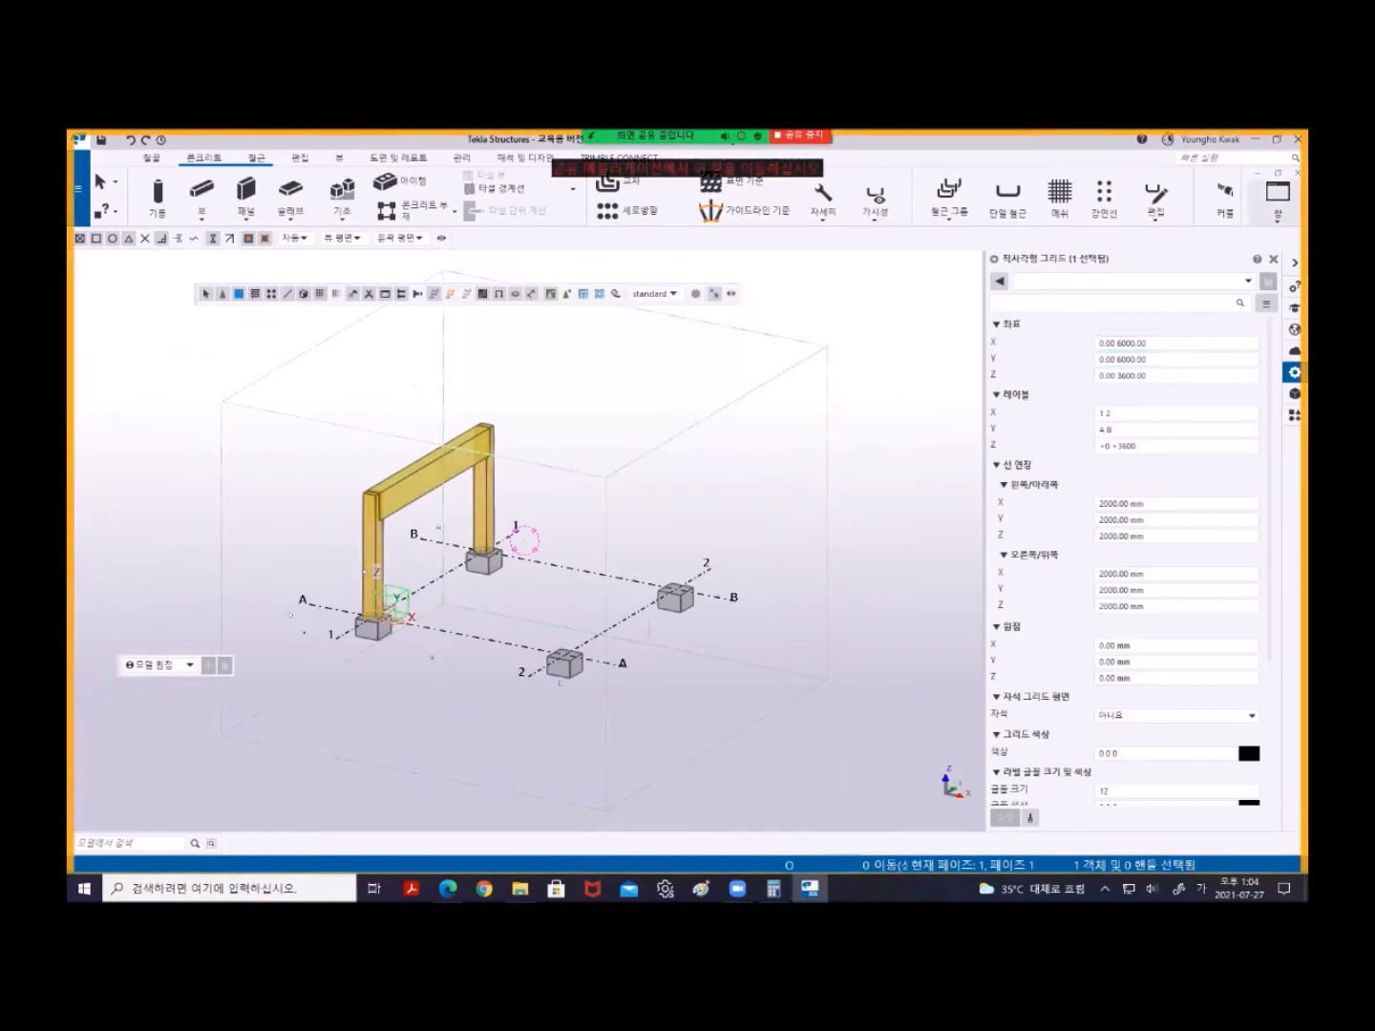
left_click(1278, 200)
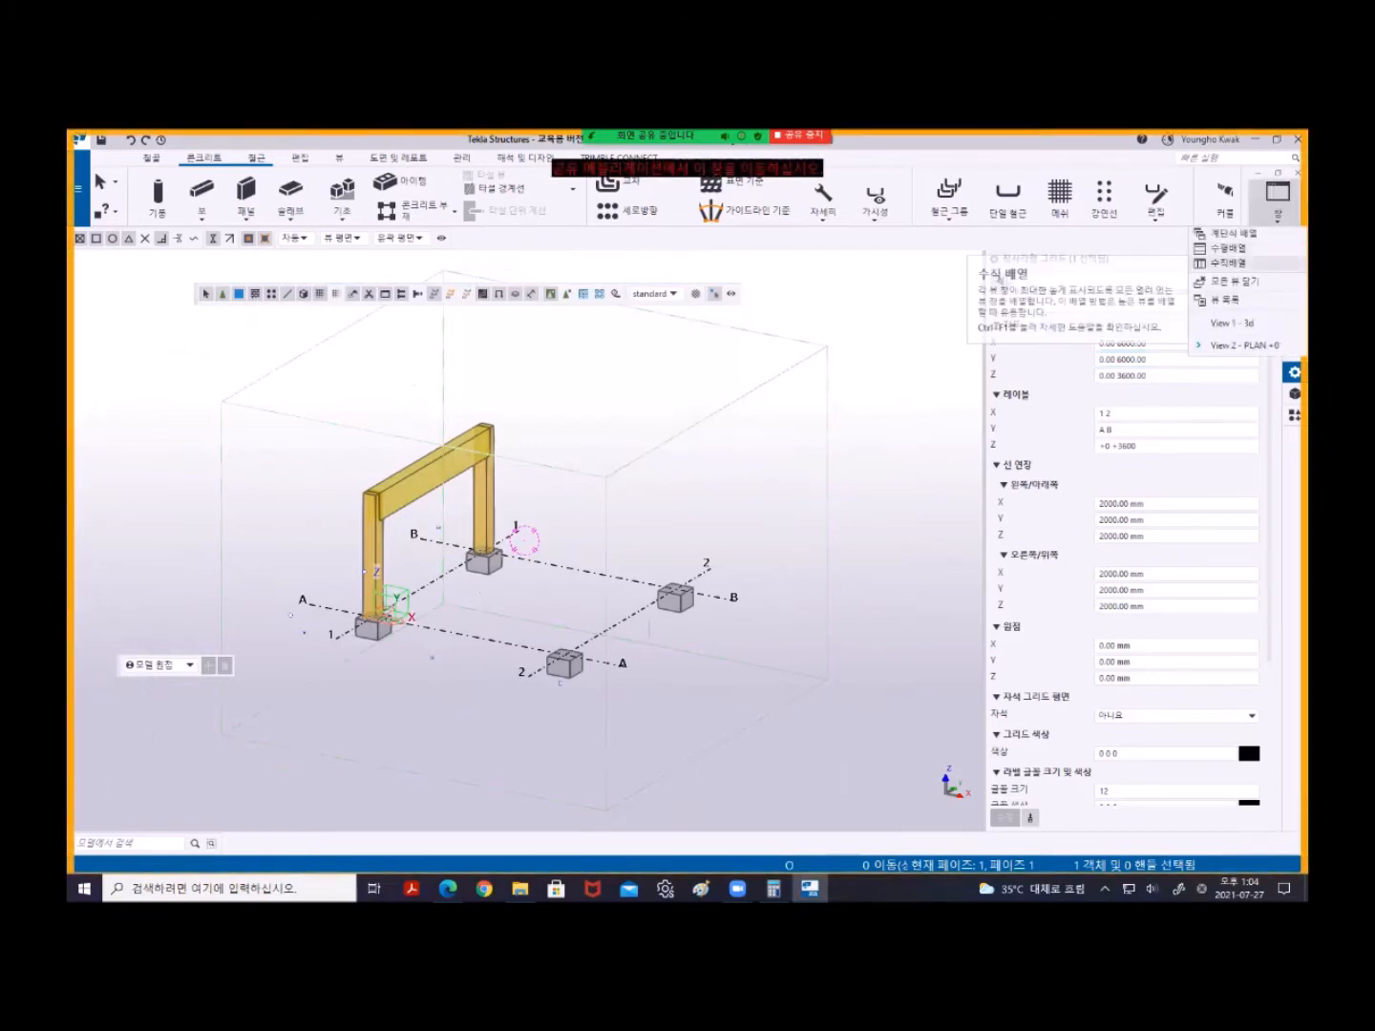
left_click(1229, 263)
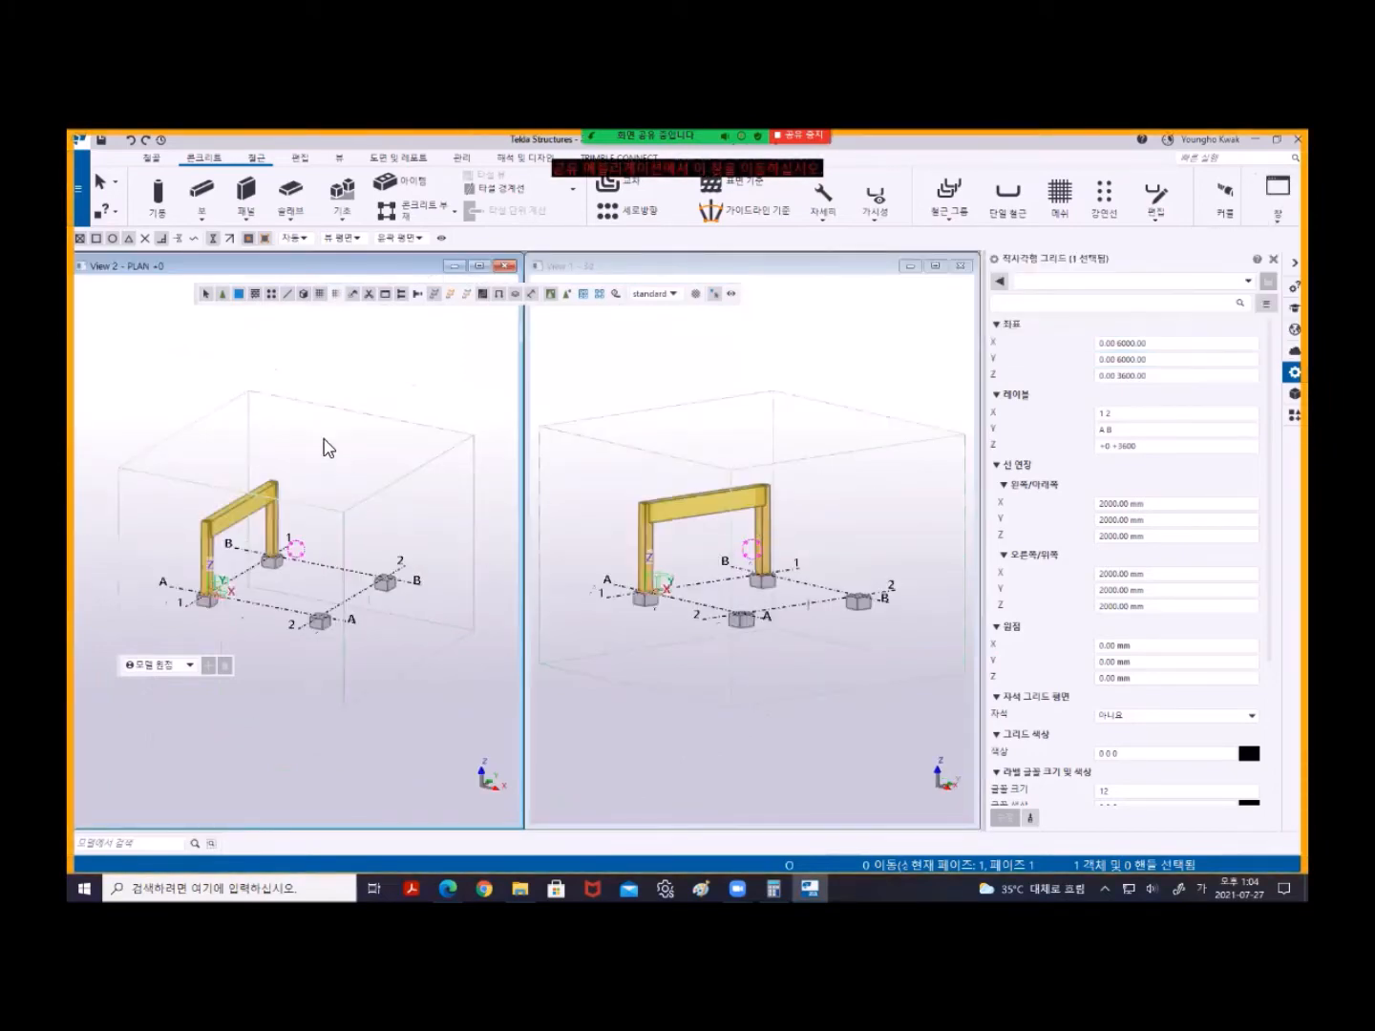
- Change the PLAN +0 view to a plan projection and frame the footing at grid 2-B
left_click(360, 402)
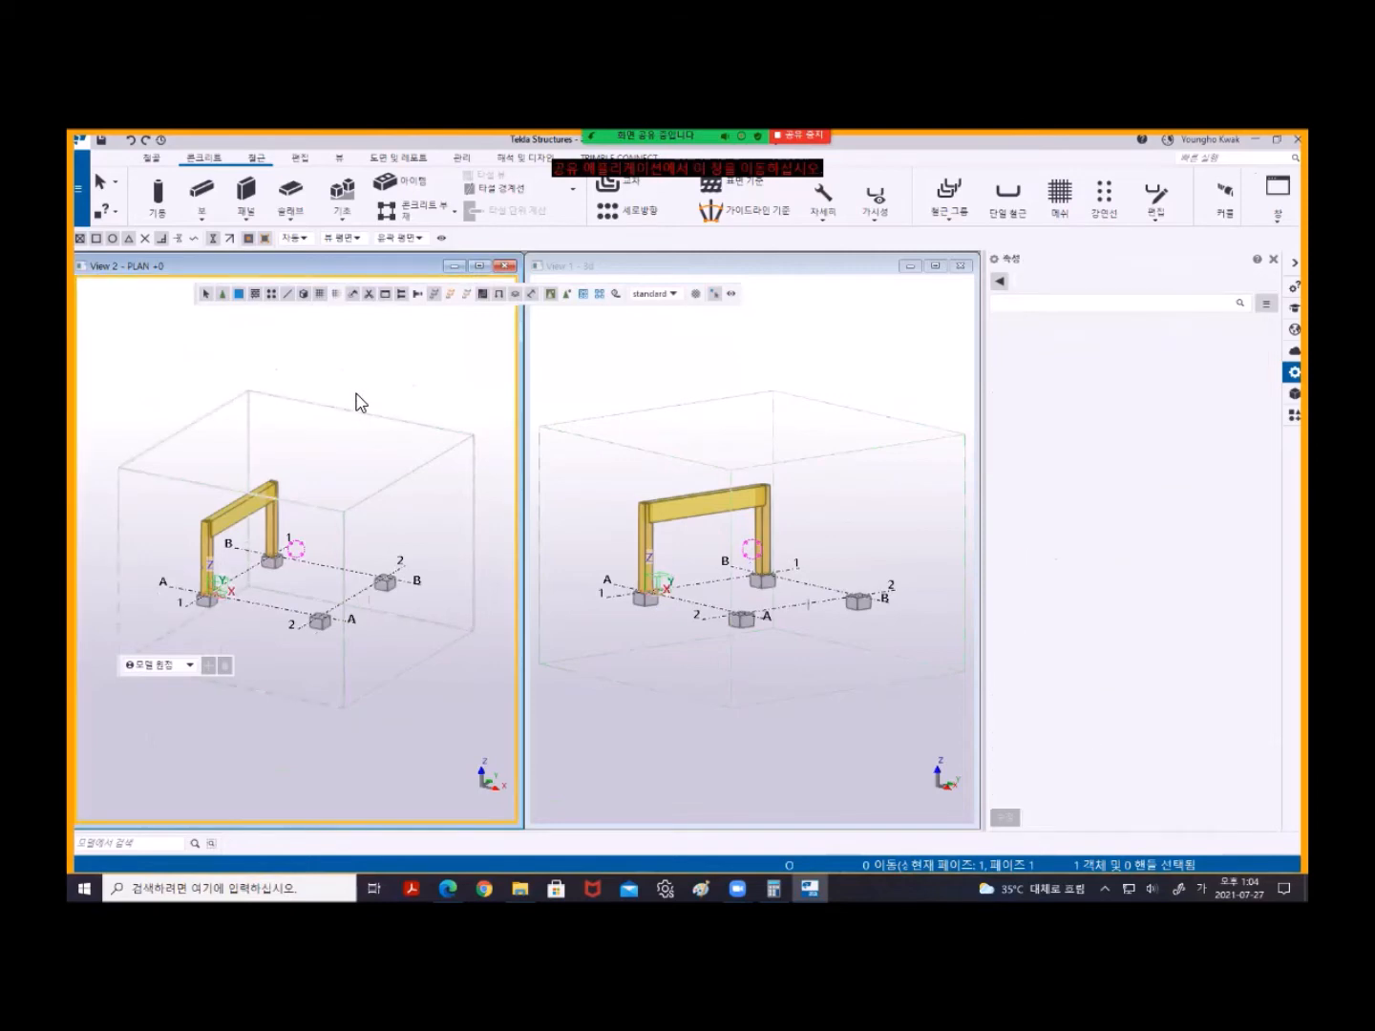
key("ctrl+p")
scroll(359, 541, "up", 5)
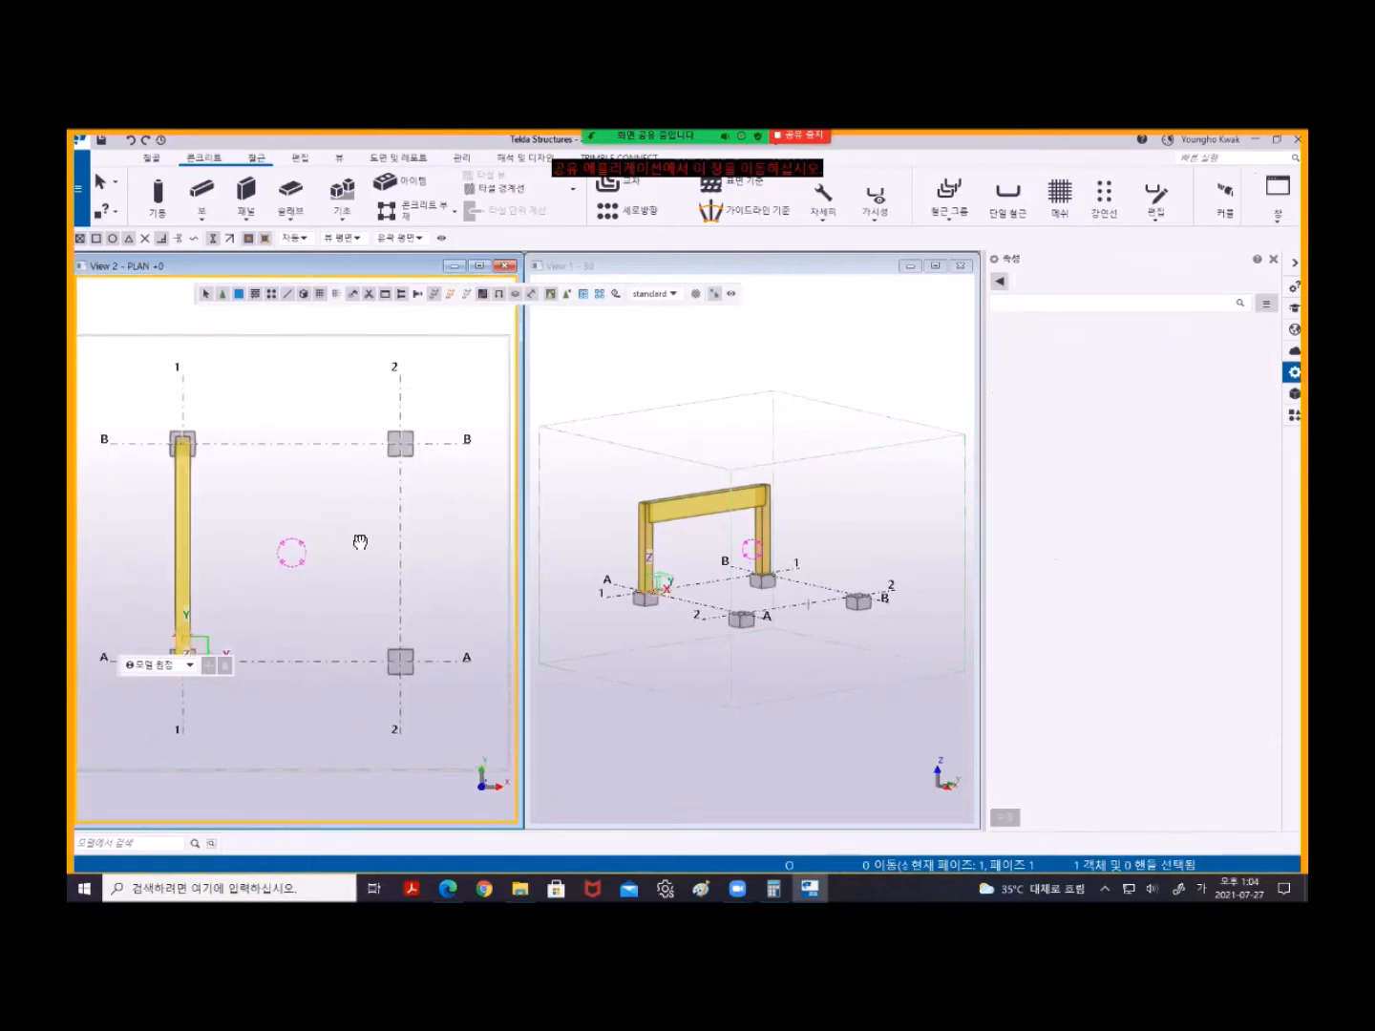
middle_click_drag(374, 481, 361, 513)
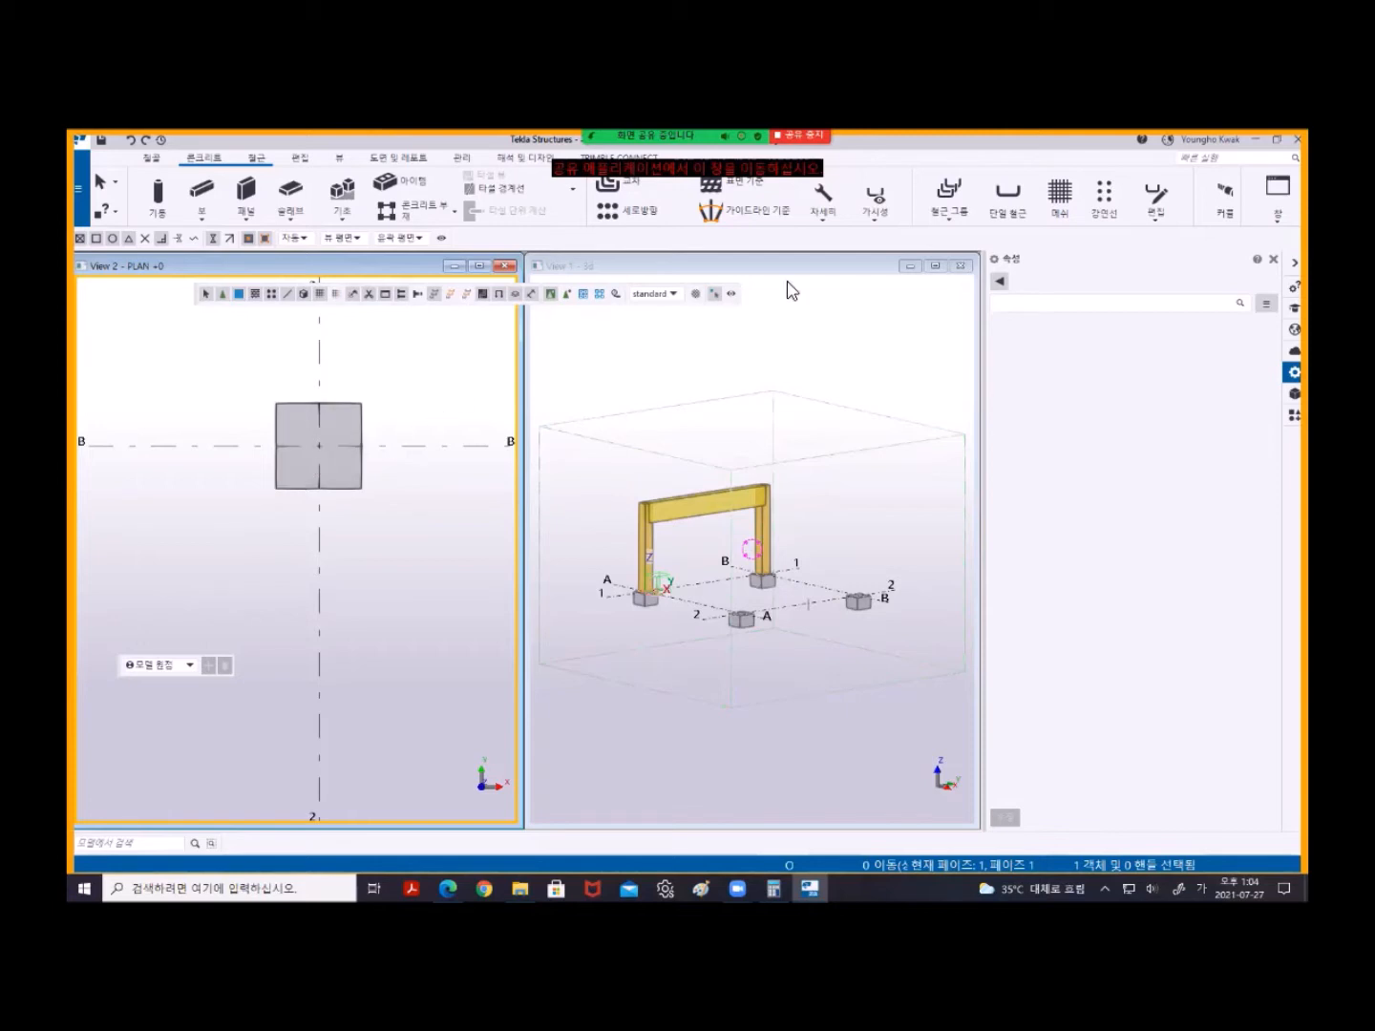
- Start a point array on the plane and set its origin 150 mm in X and Y inside the grid 2-B footing's lower-left corner
left_click(304, 168)
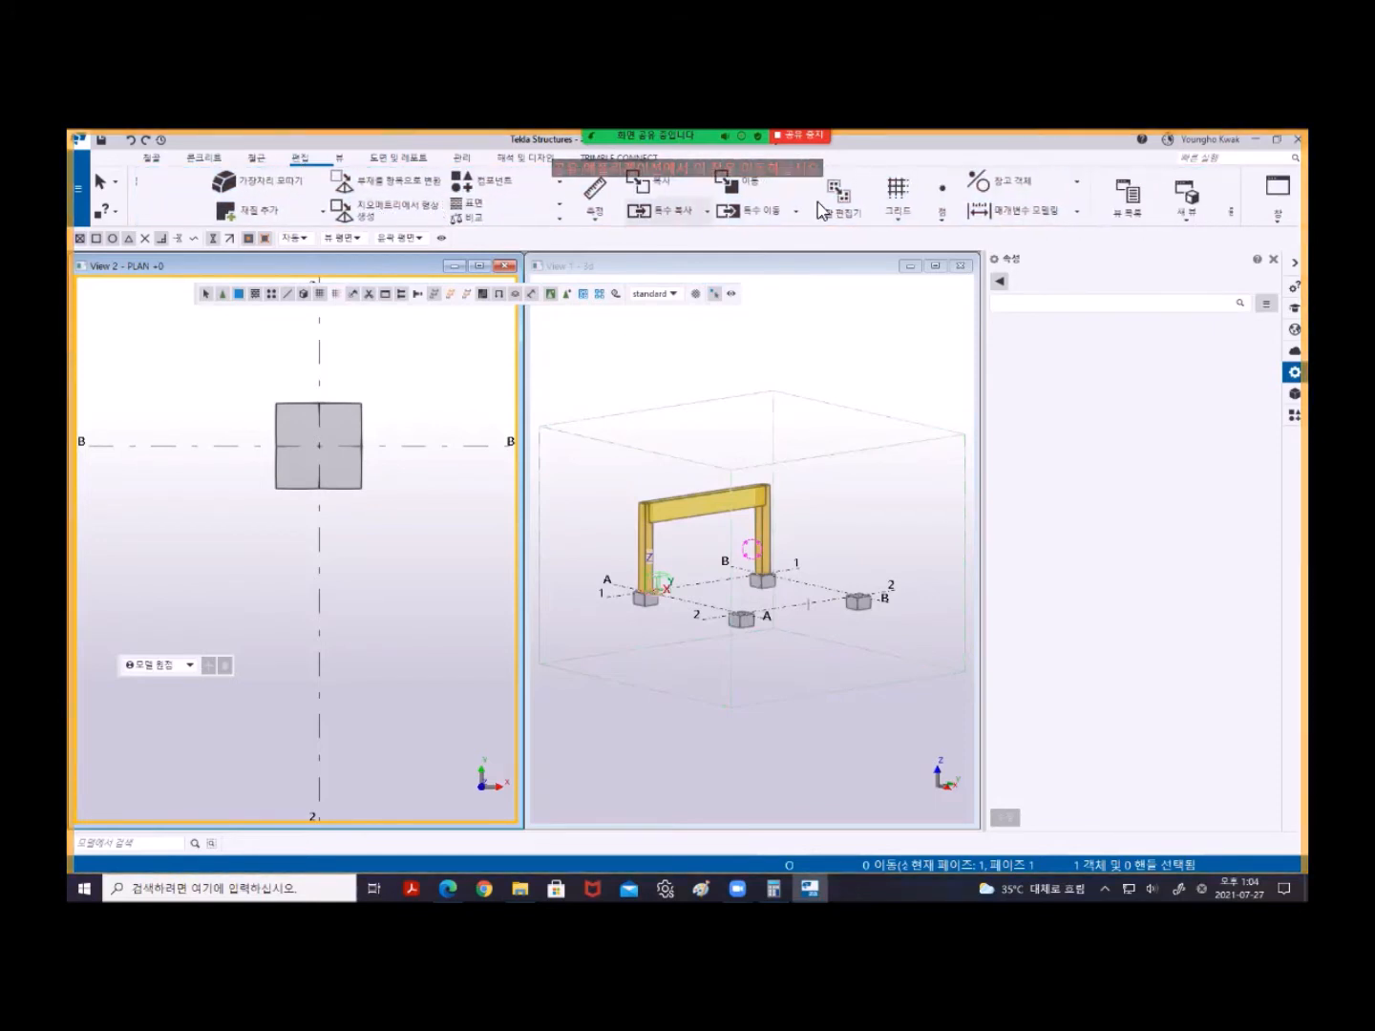
left_click(943, 220)
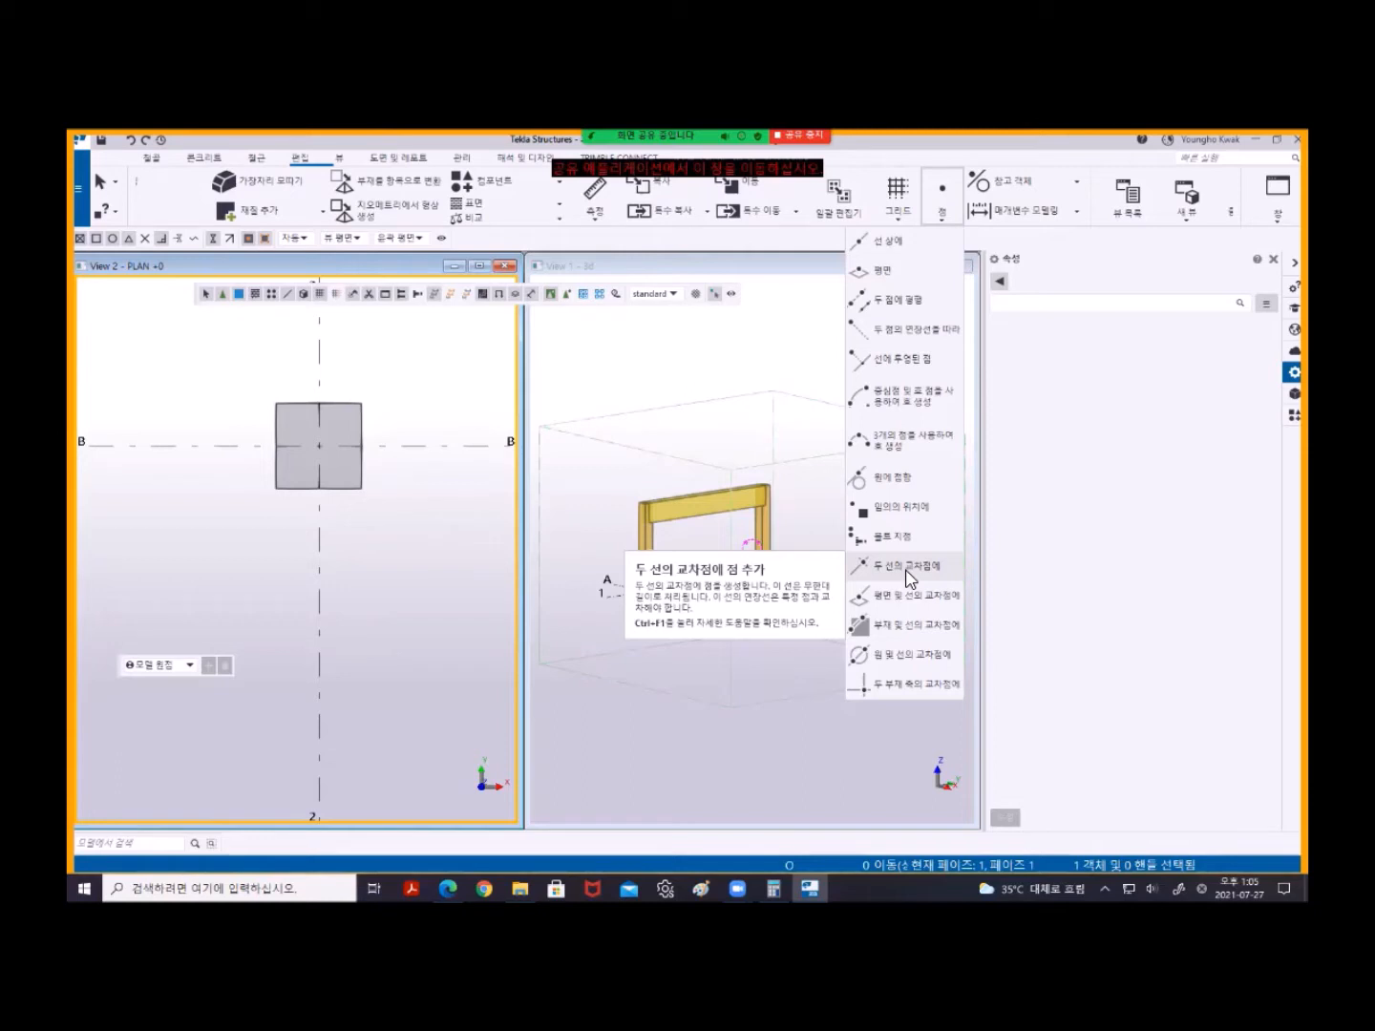
left_click(891, 276)
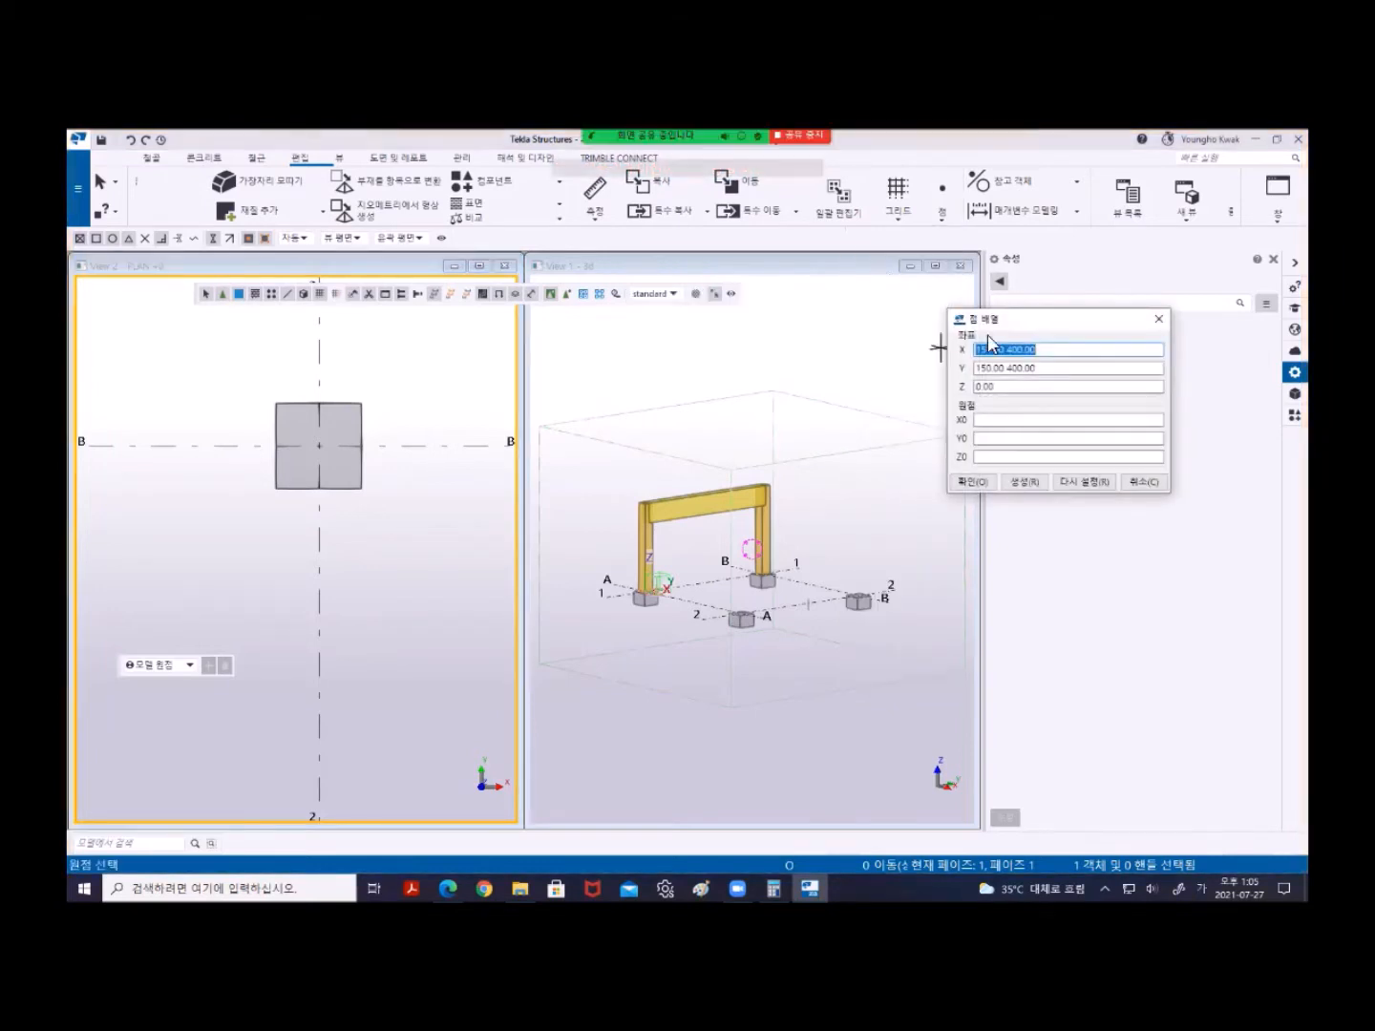
left_click_drag(1029, 331, 571, 395)
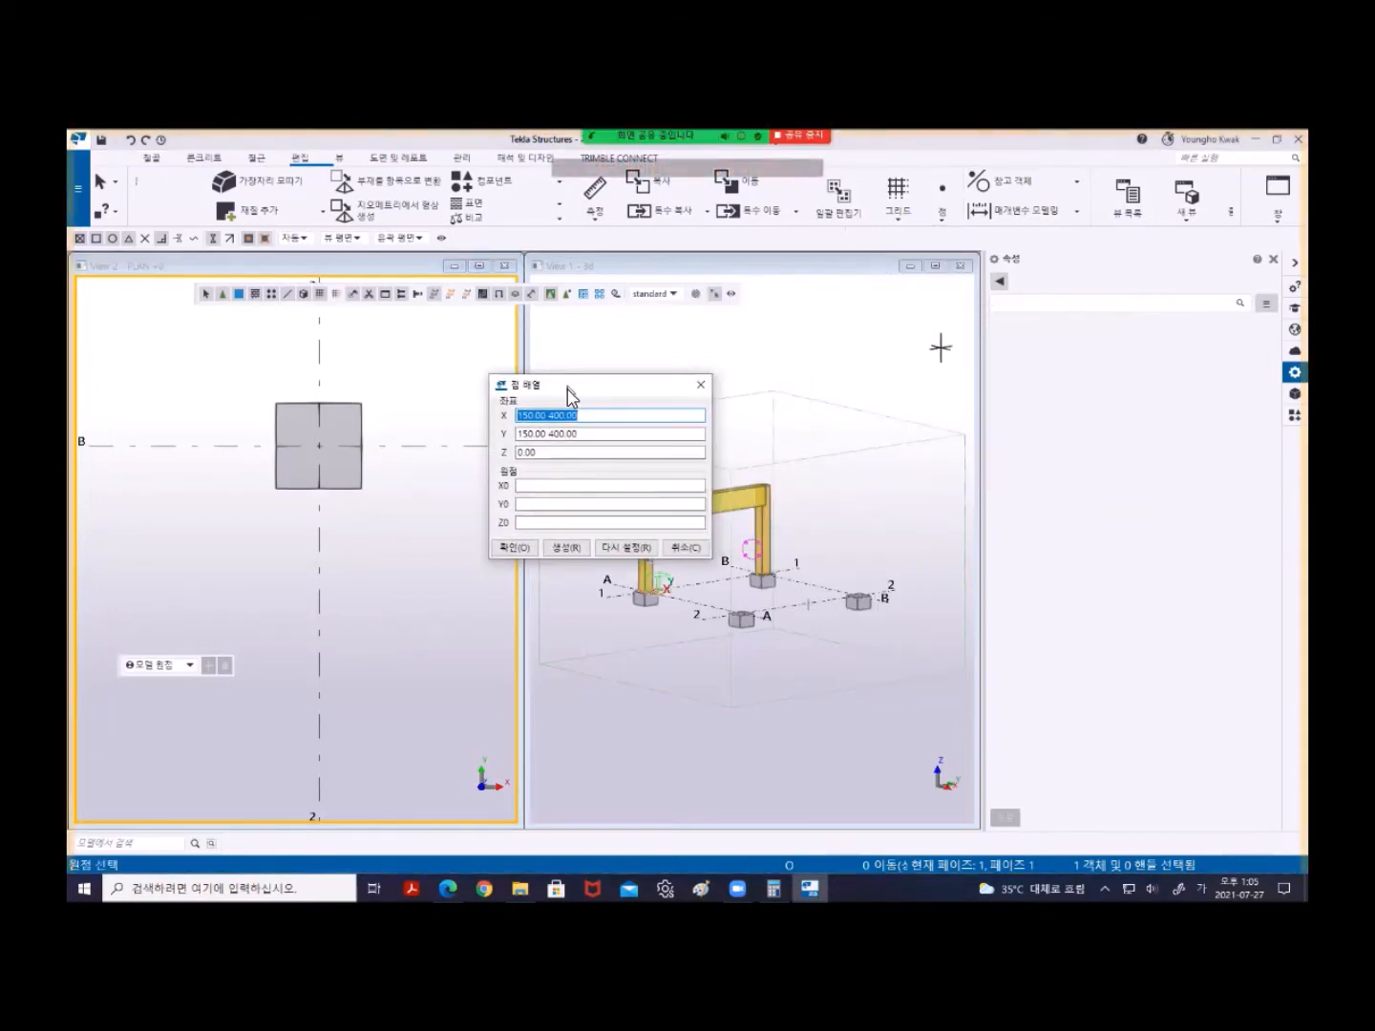
middle_click_drag(411, 402, 408, 451)
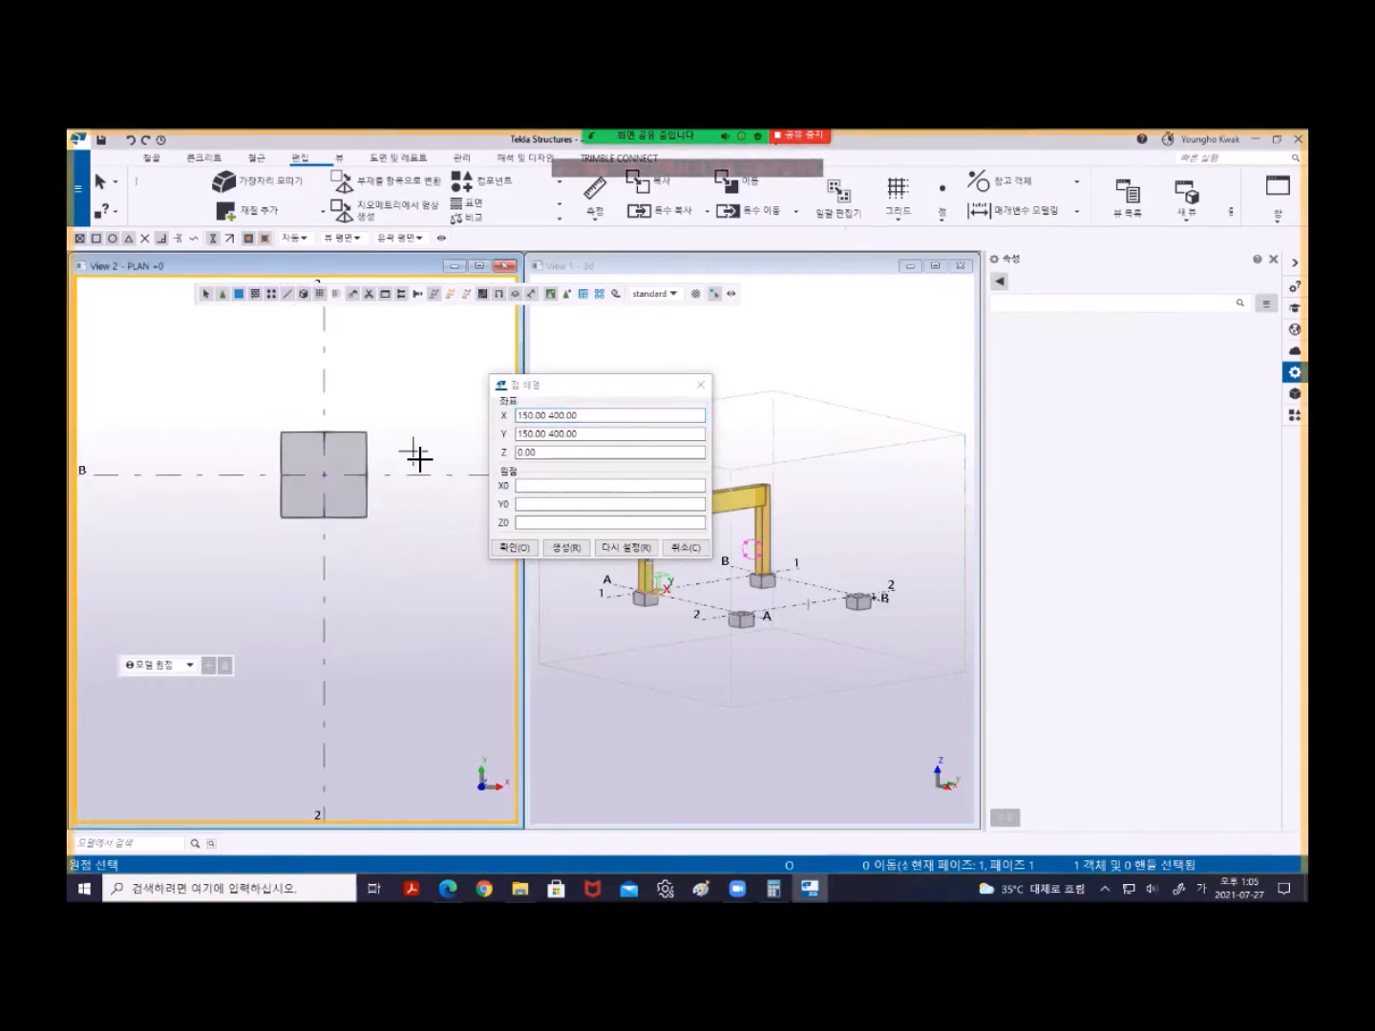
left_click(570, 395)
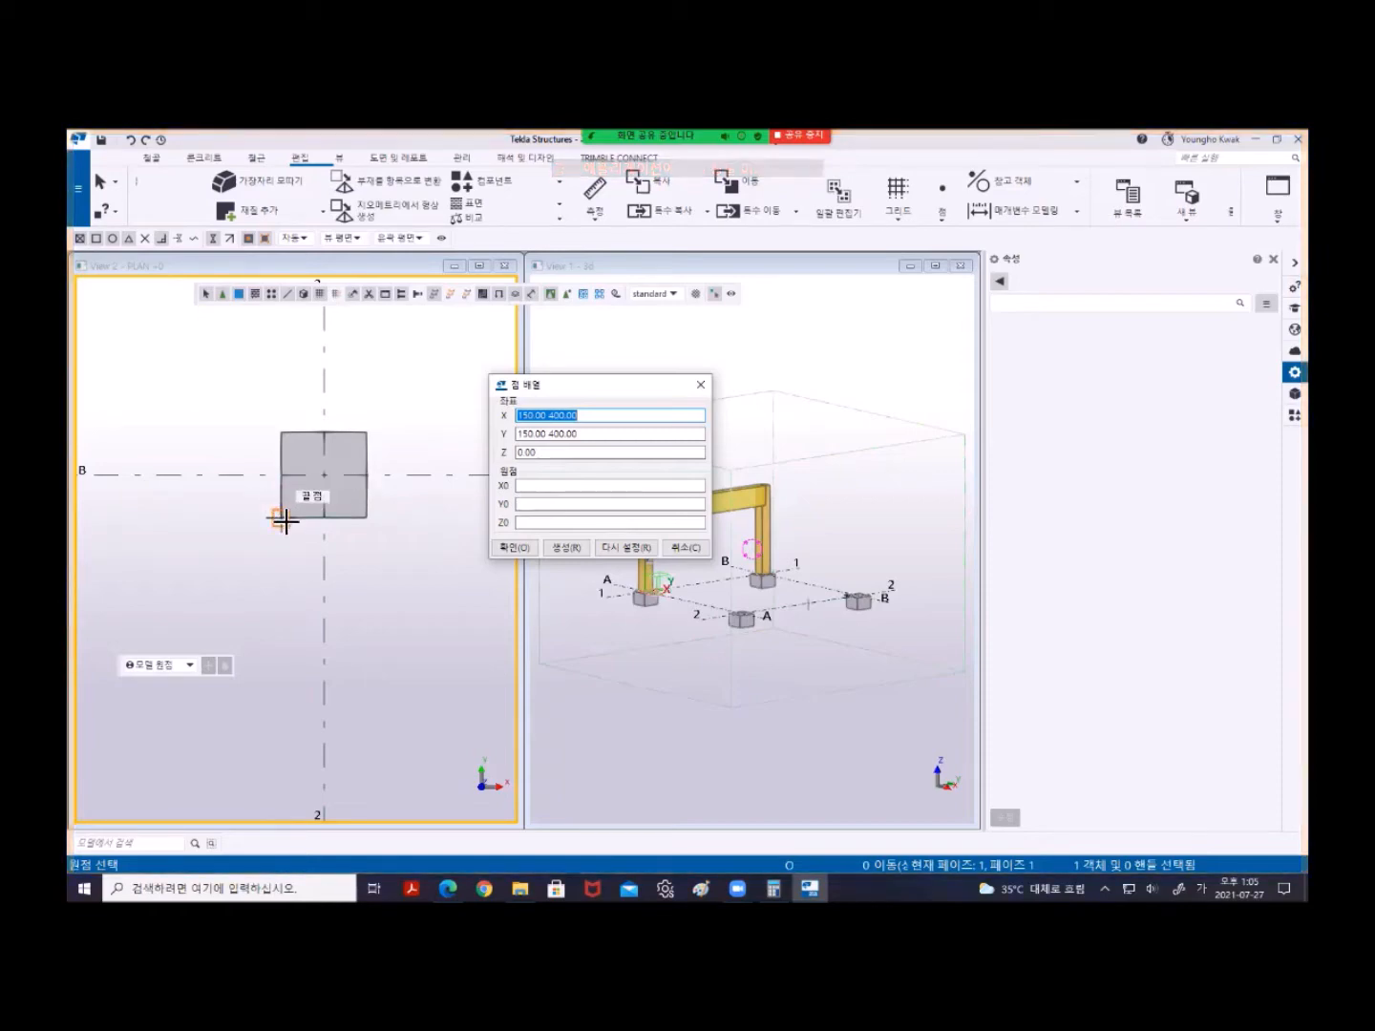
left_click(283, 519)
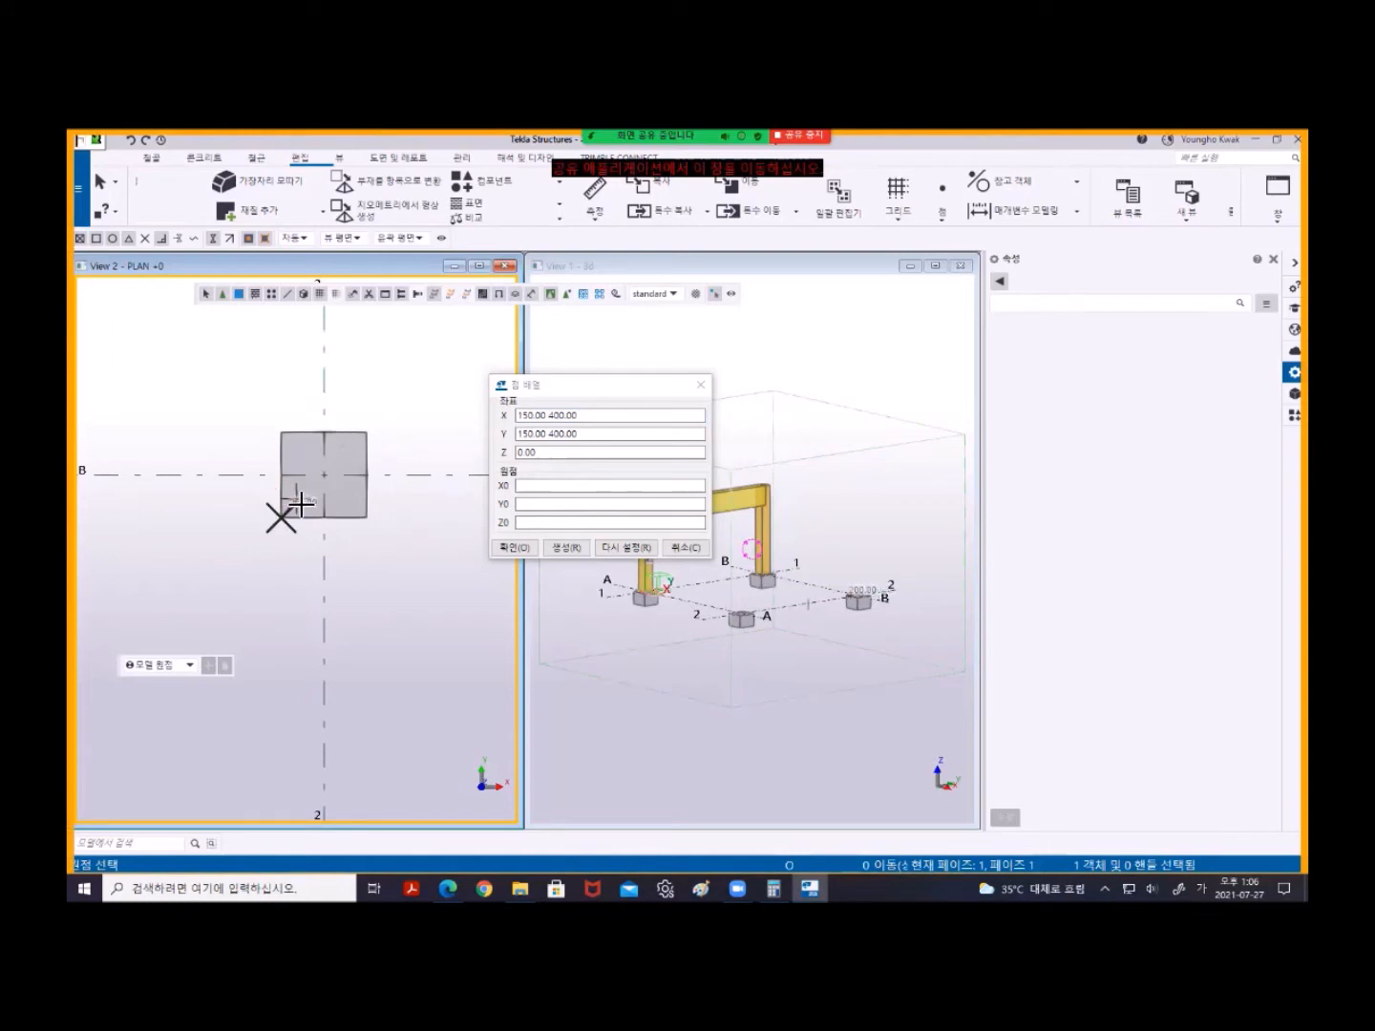
scroll(303, 520, "up", 3)
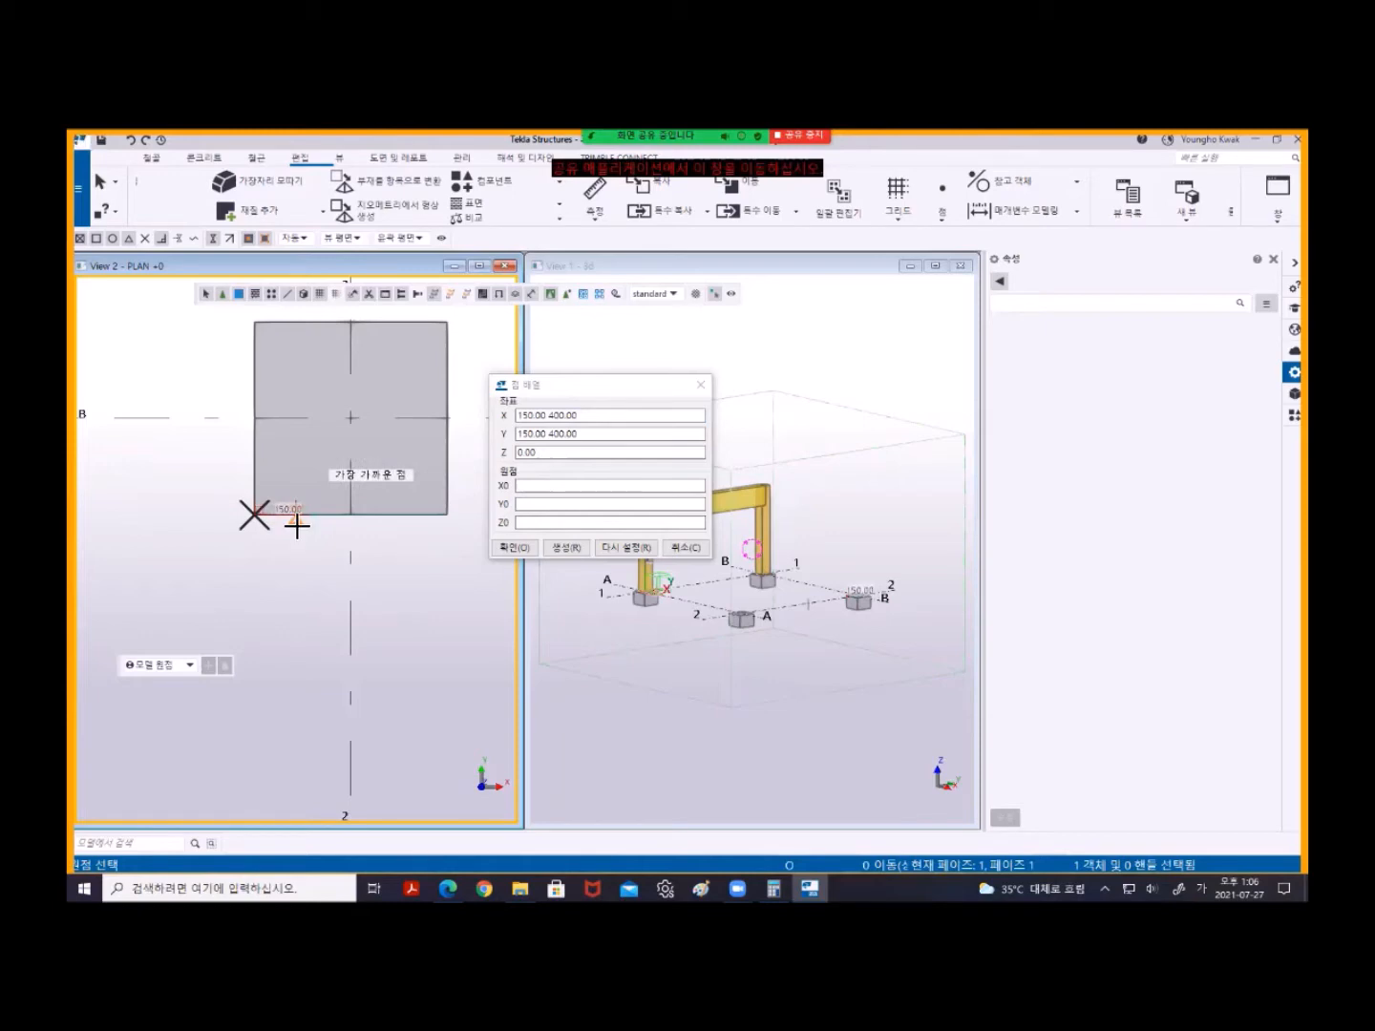
left_click(297, 520)
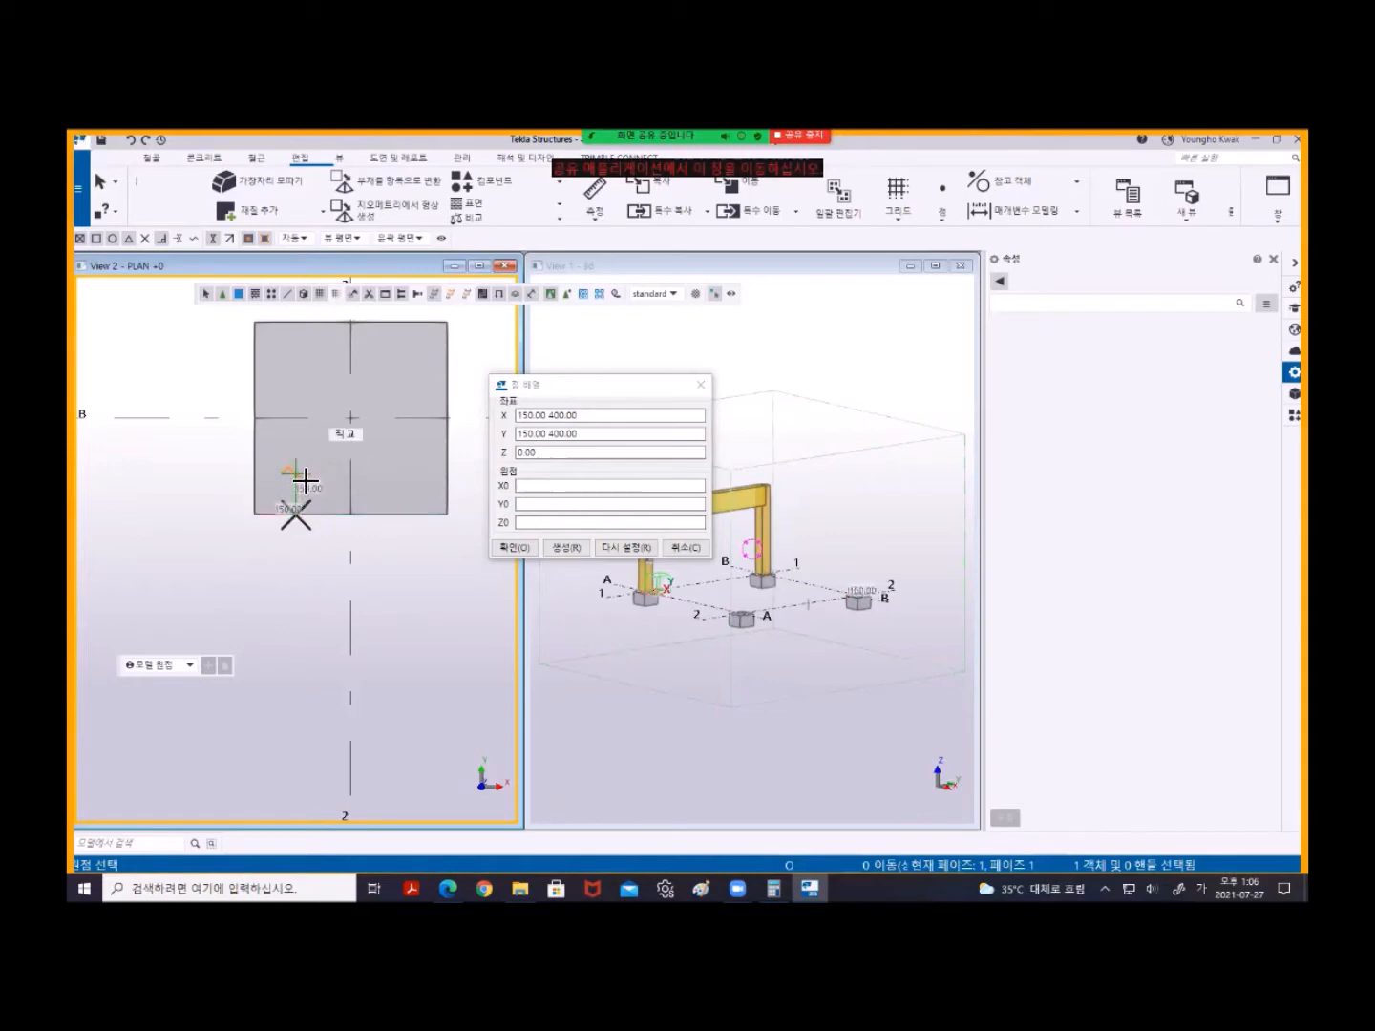
left_click(305, 473)
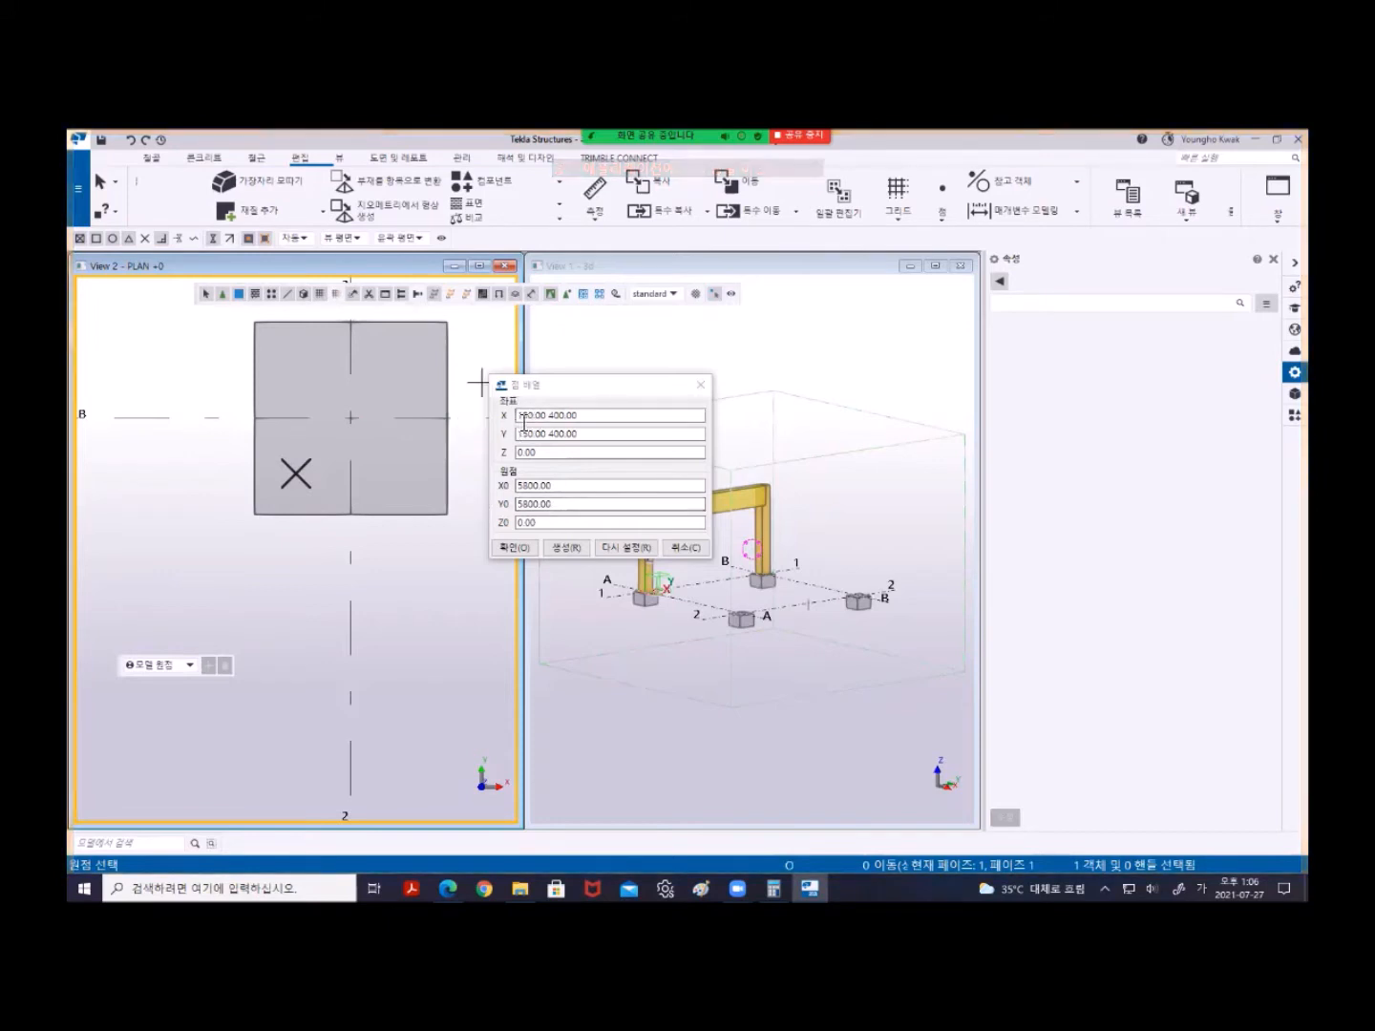
- Create the point array on the grid 2-B footing with X and Y coordinates of 0 and 400 mm, and end the command
left_click_drag(519, 421, 552, 421)
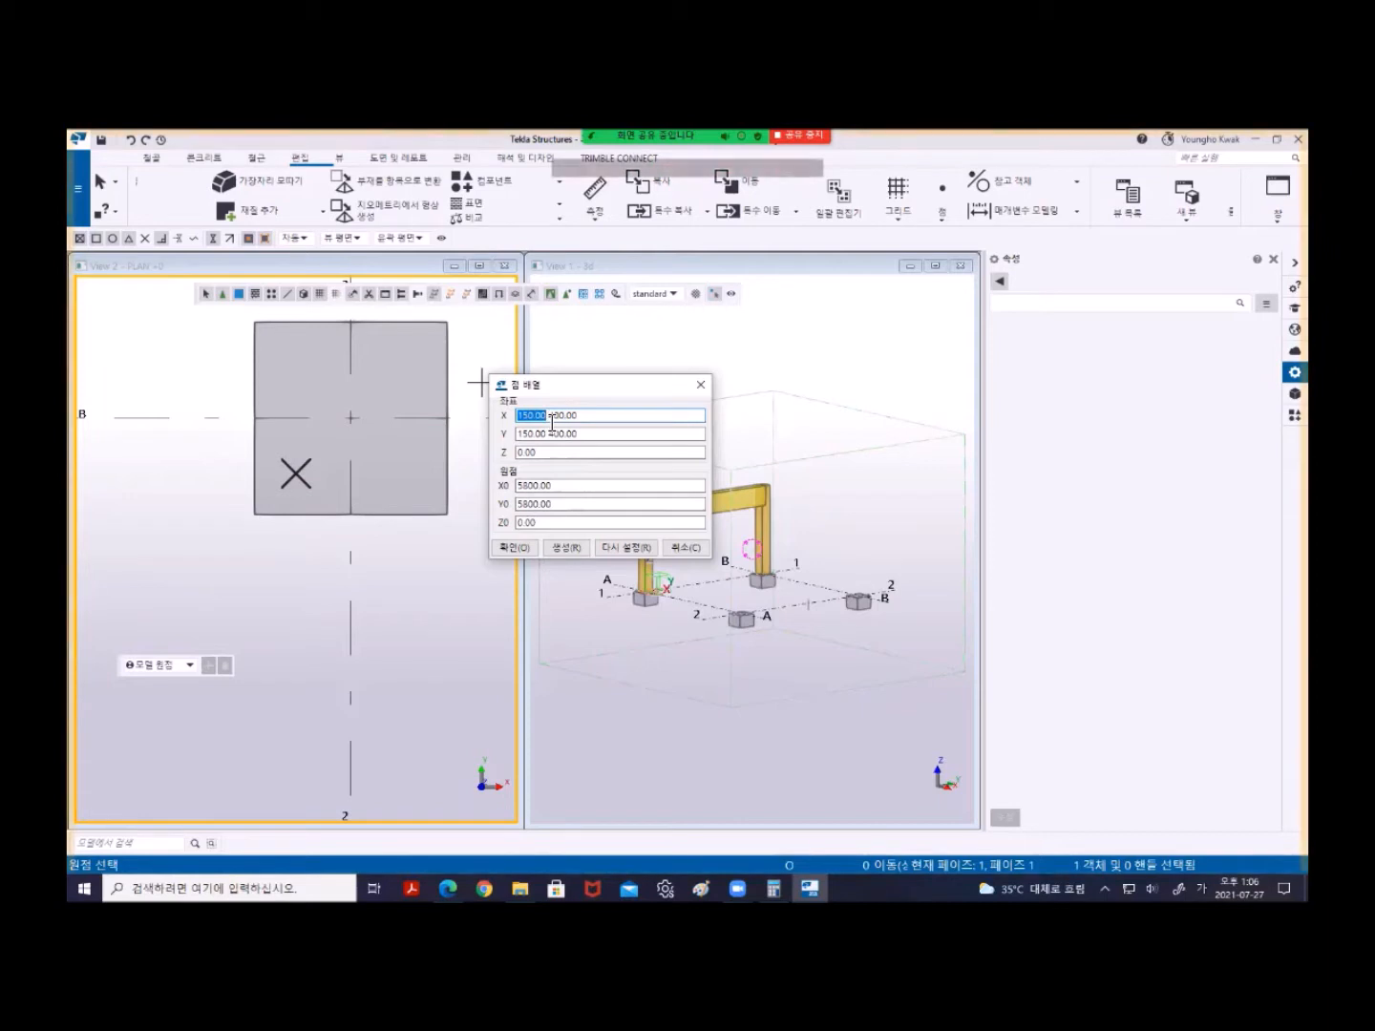
type("0")
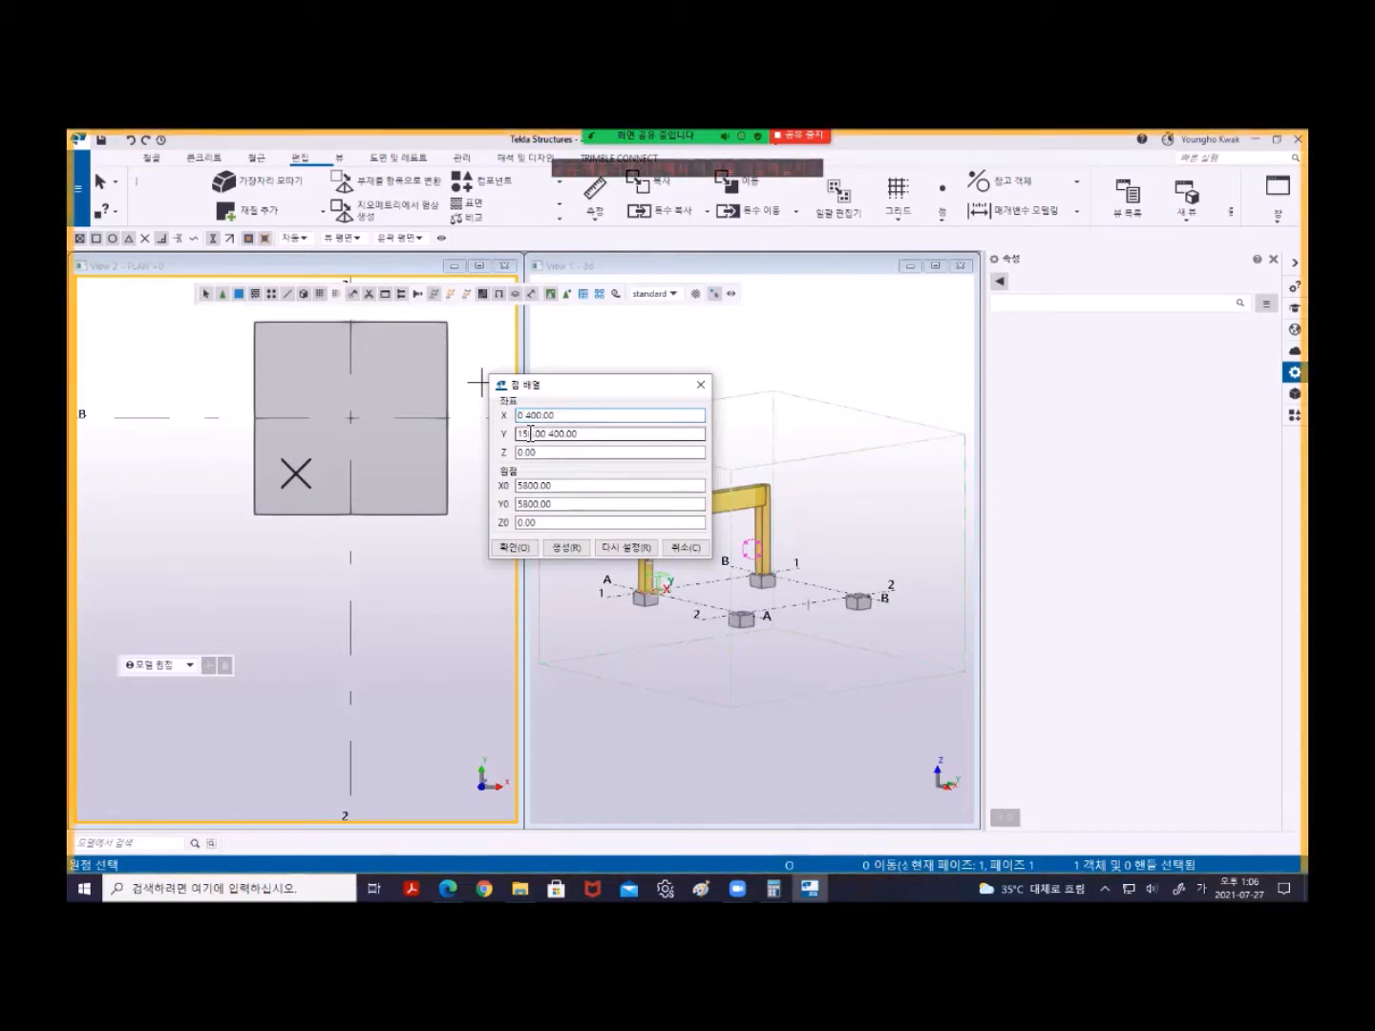
left_click_drag(521, 437, 550, 436)
type("0")
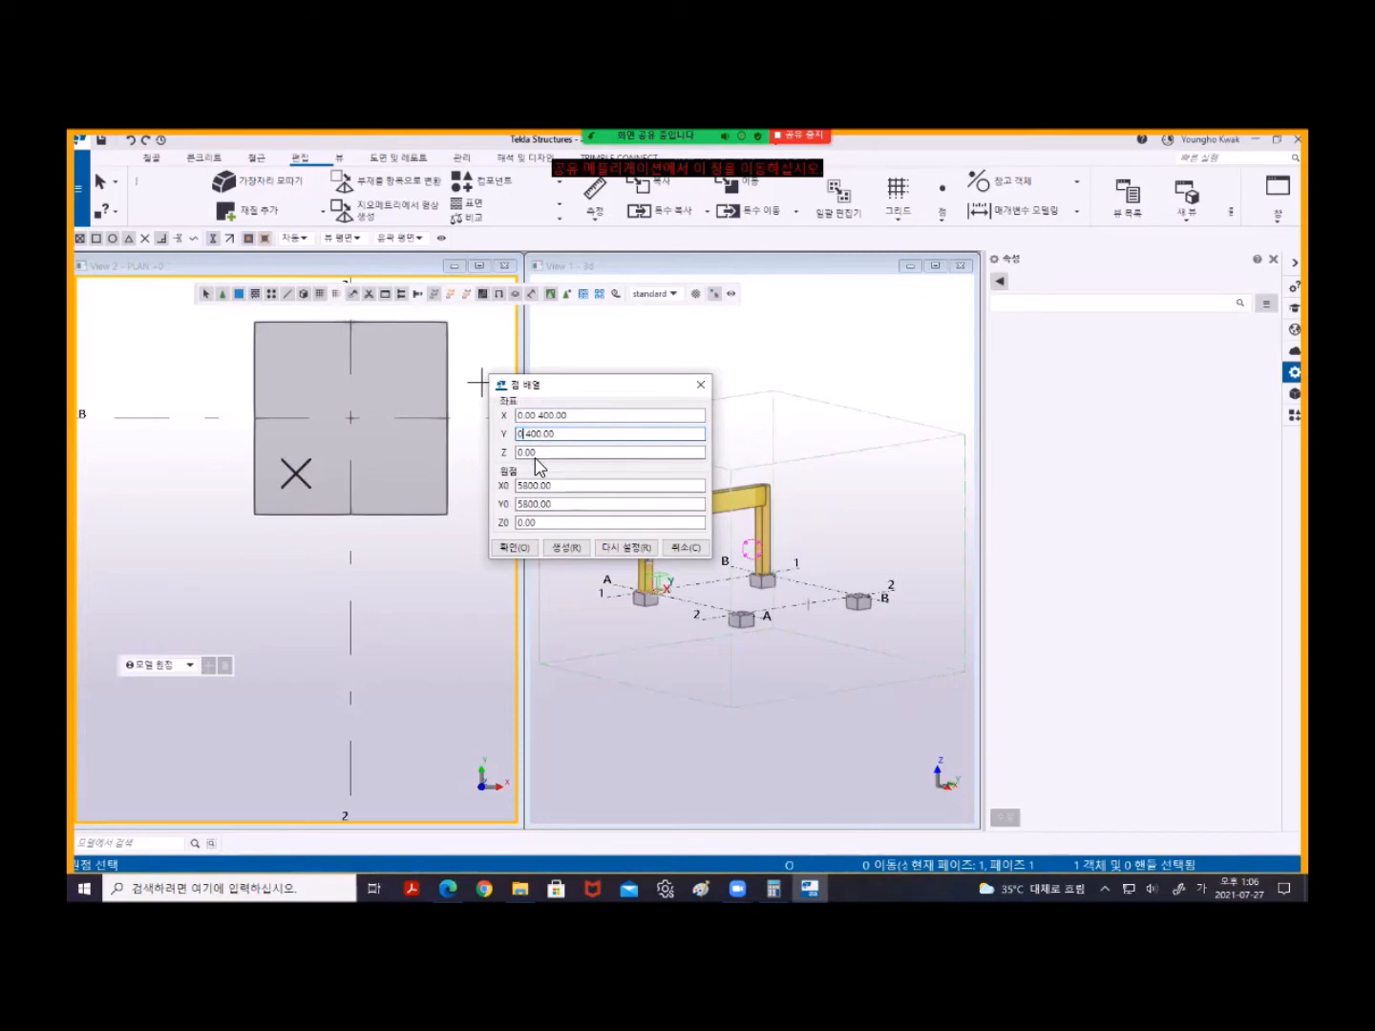
left_click(567, 547)
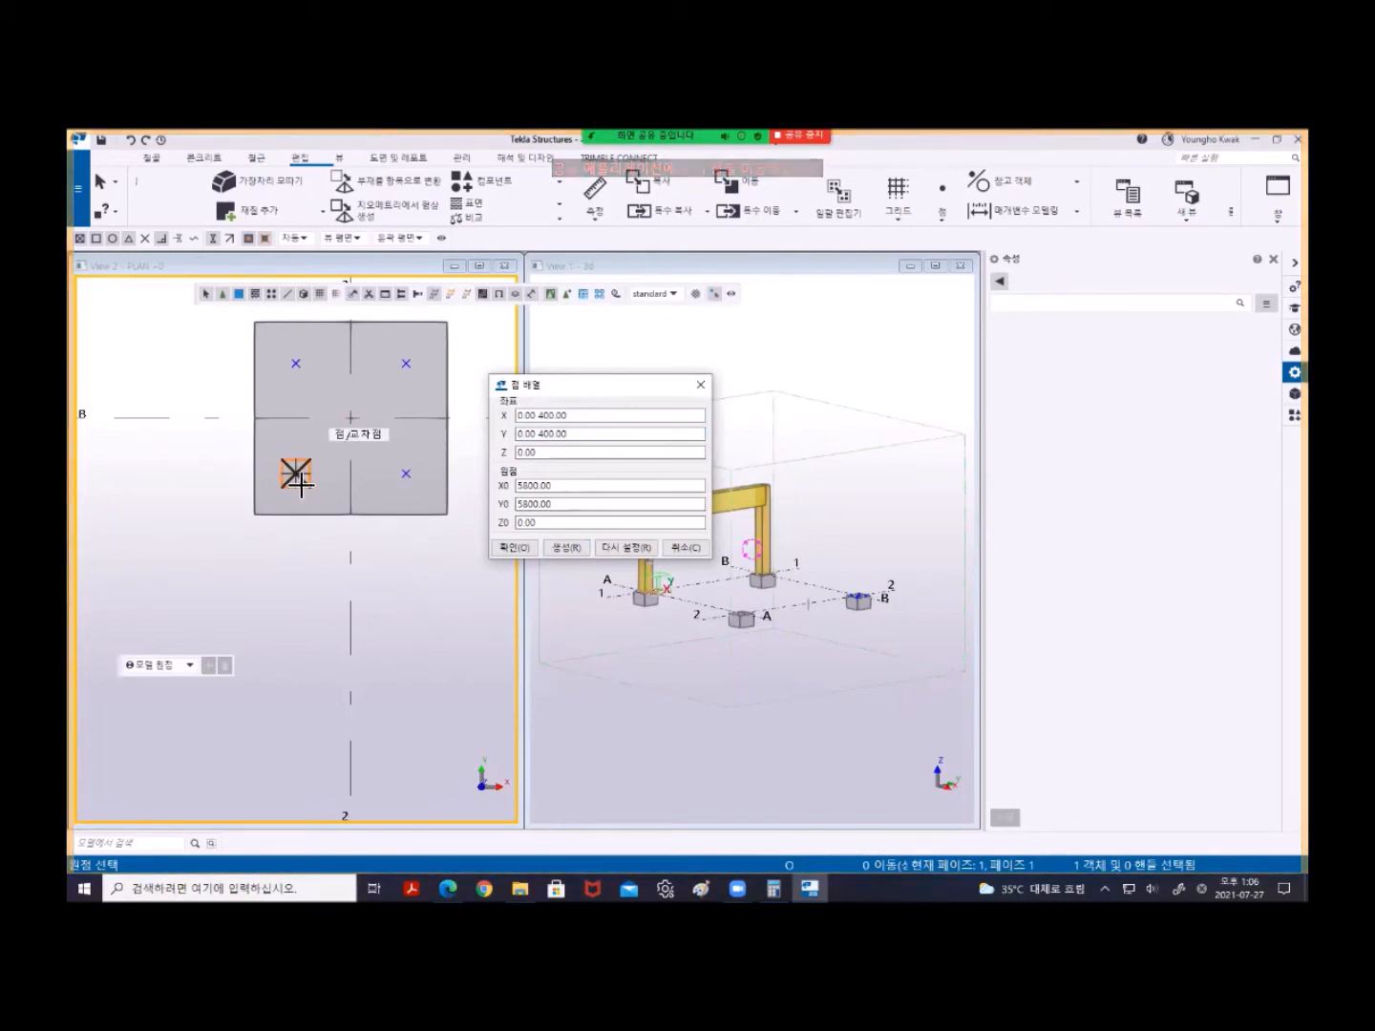
double_click(523, 415)
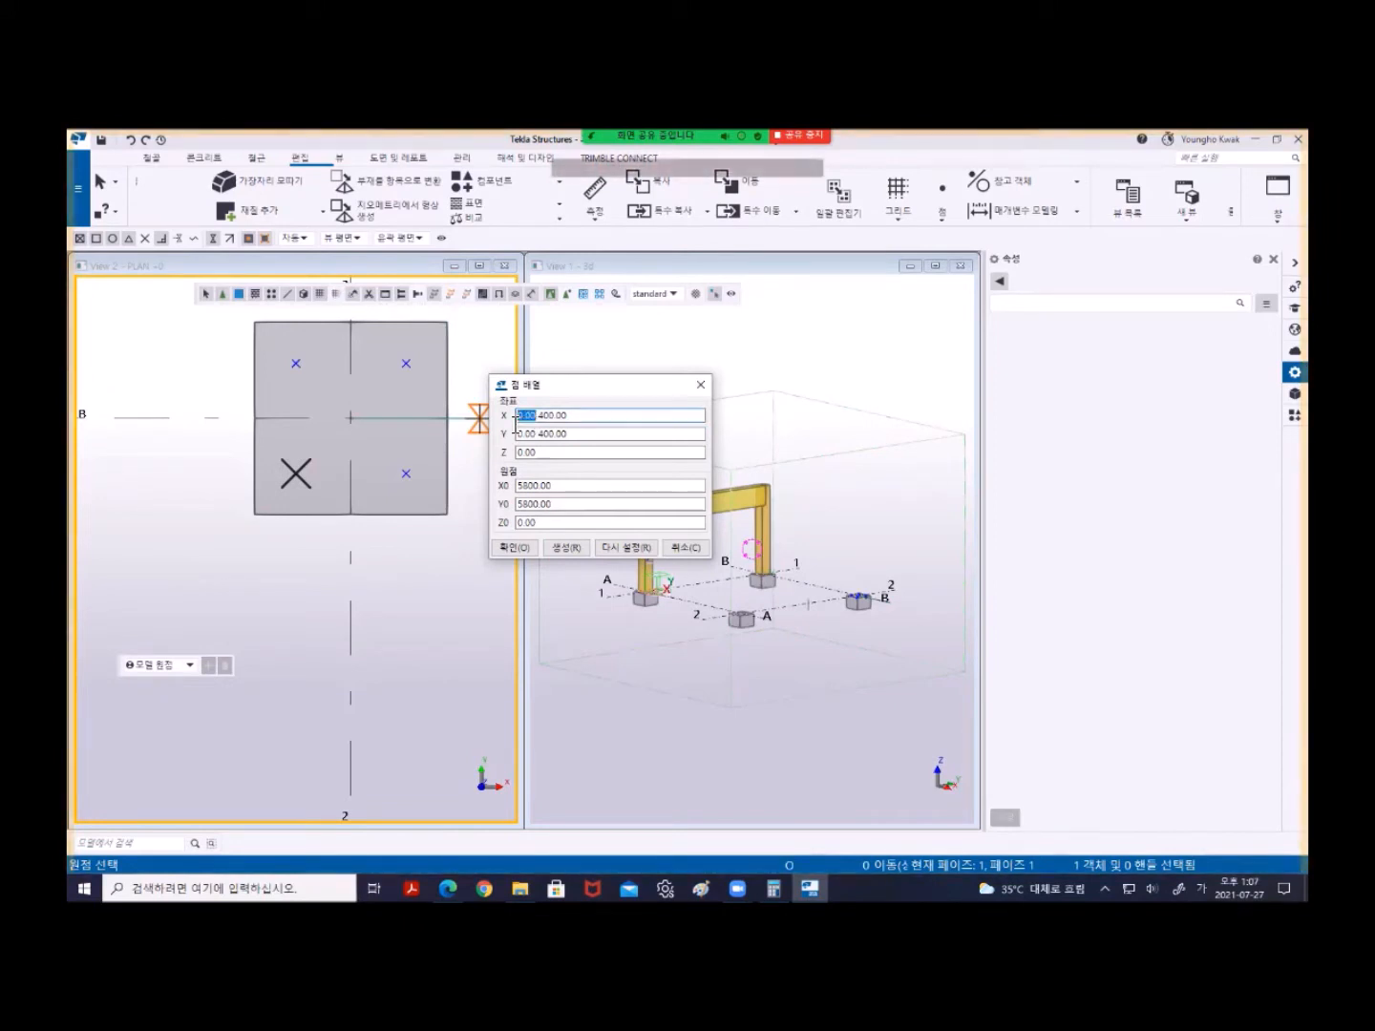
double_click(554, 417)
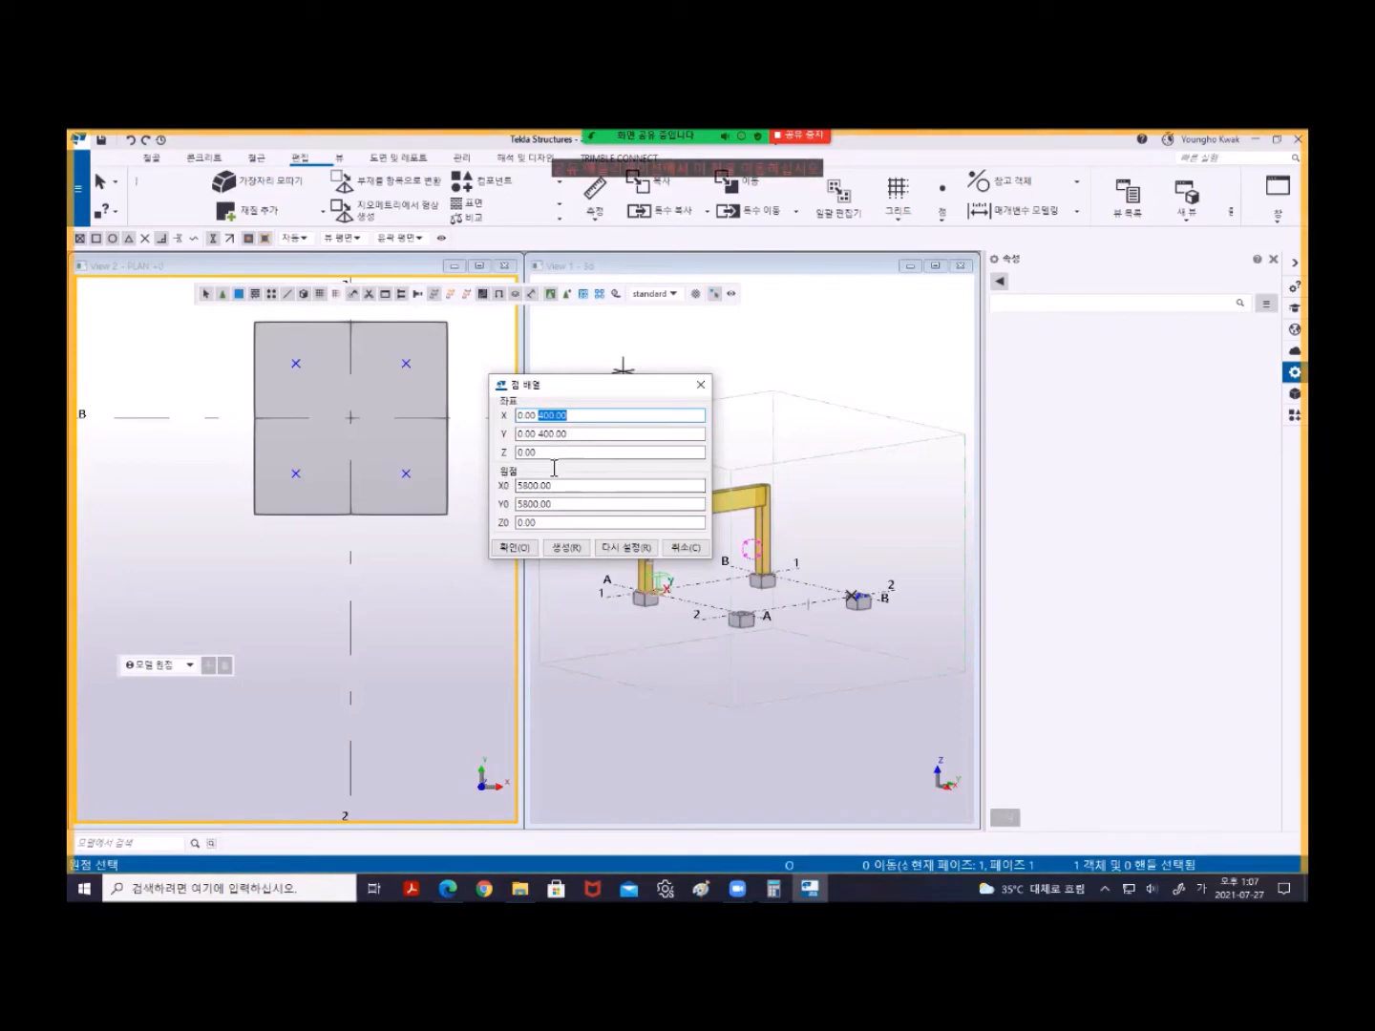
left_click(702, 387)
right_click(178, 359)
left_click(198, 364)
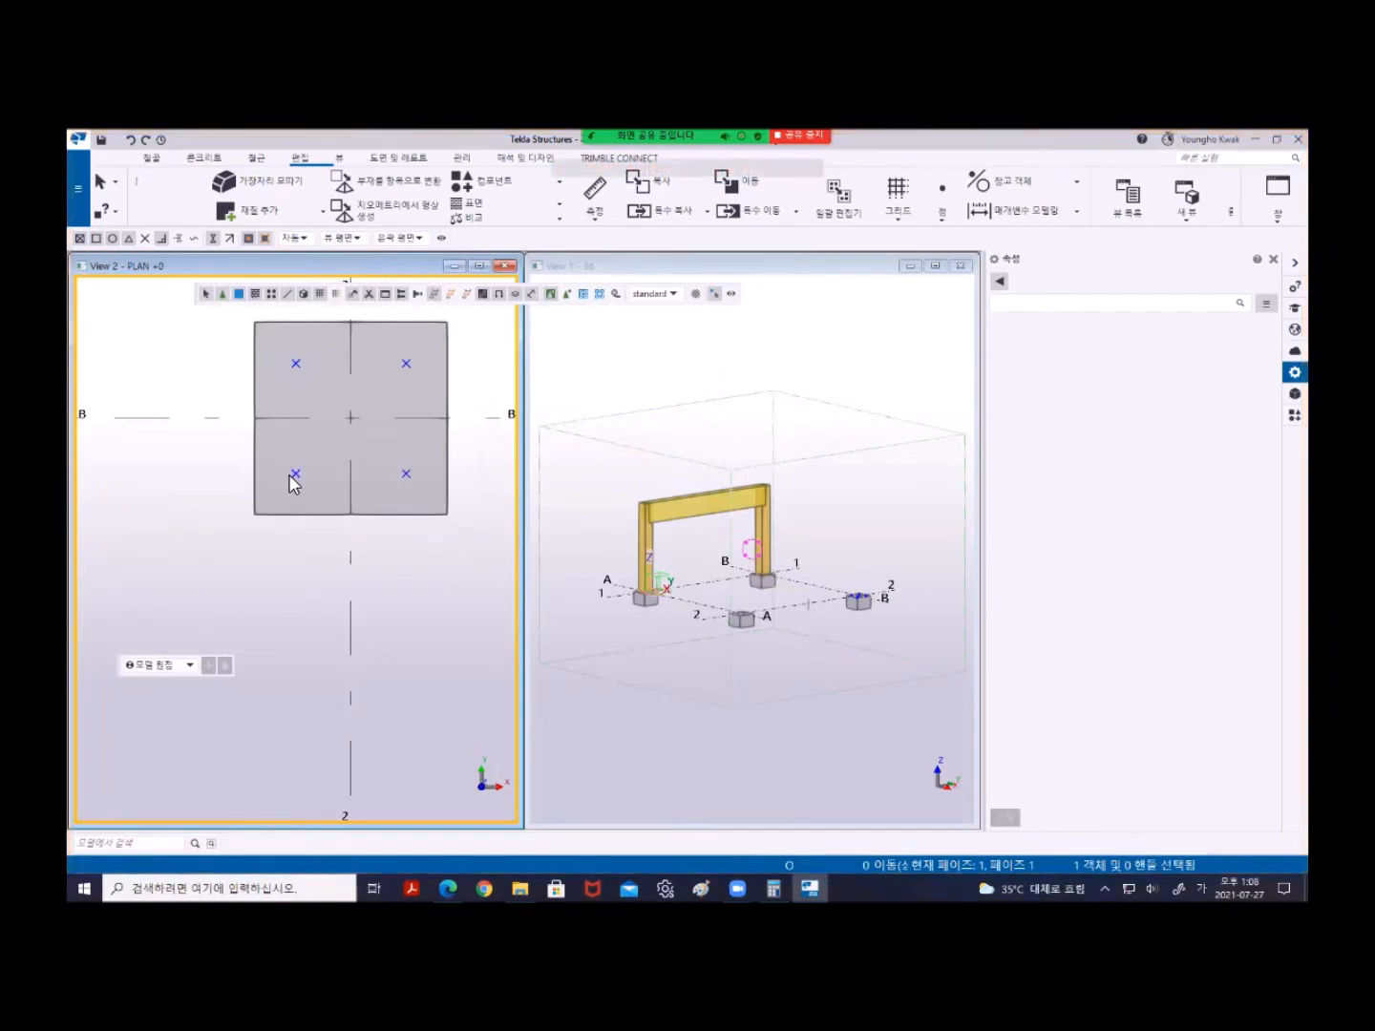
- Start a single rebar, consult the column section table in the training PDF, and set the bar size to 25
left_click(260, 160)
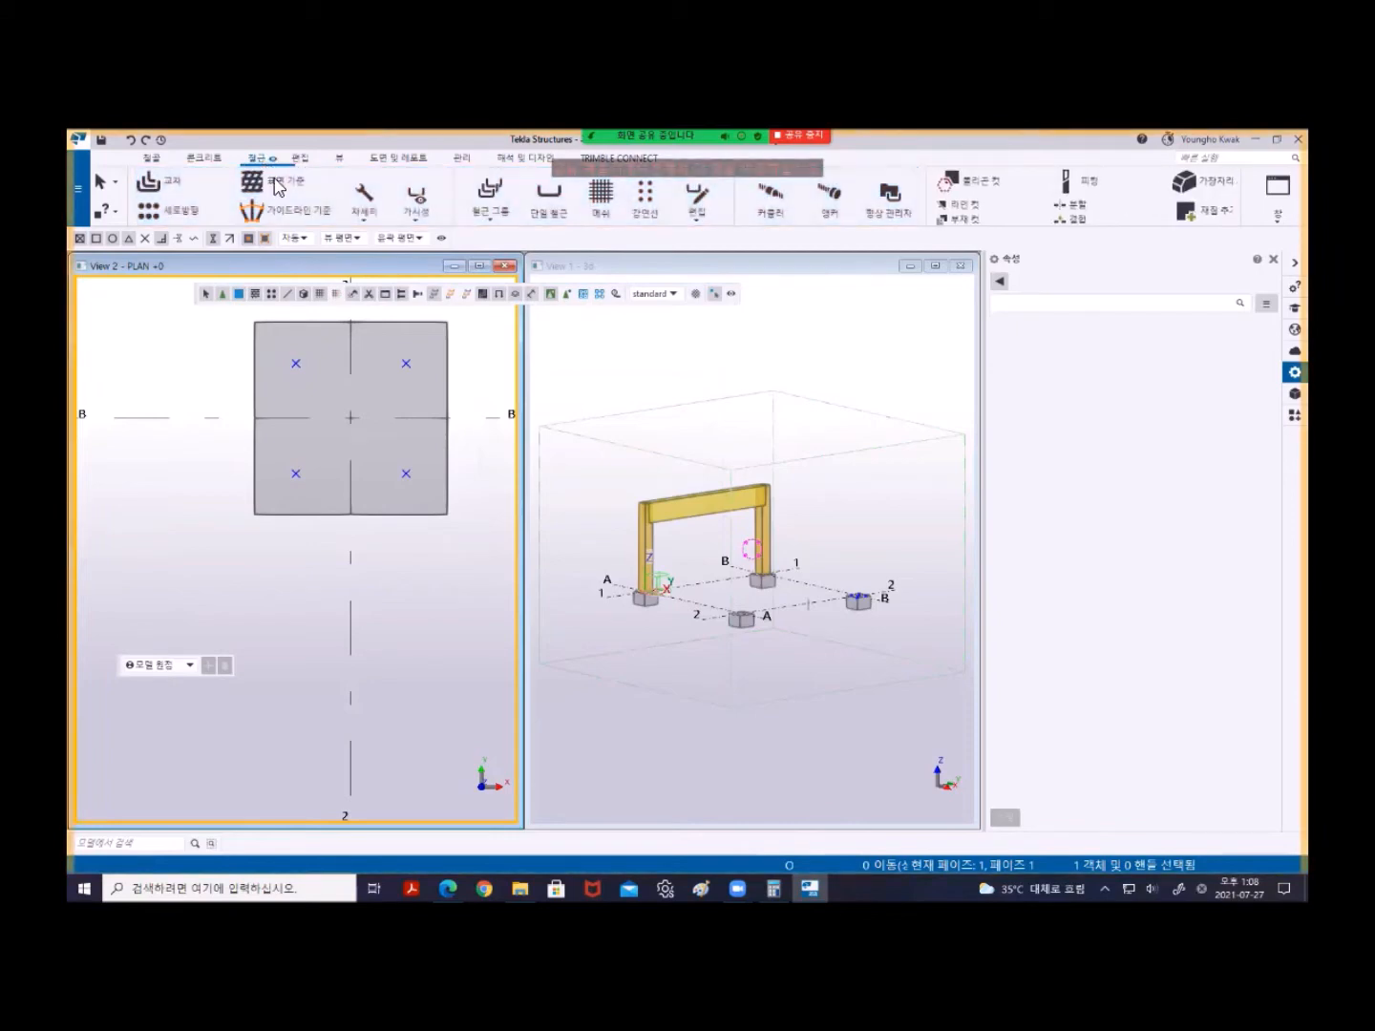
left_click(551, 210)
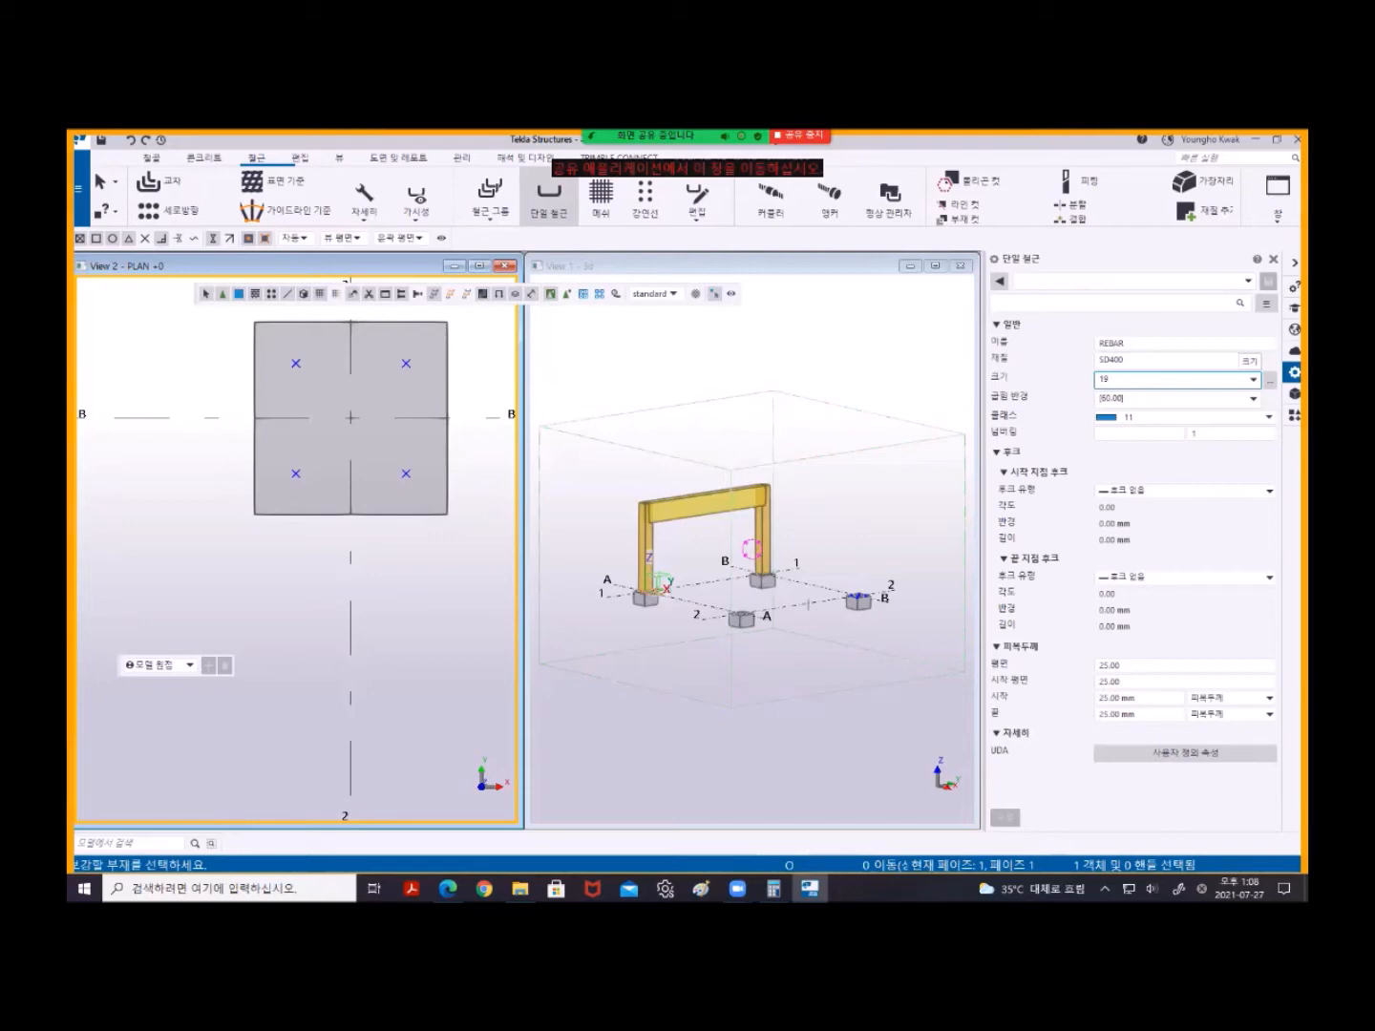
key("alt+Tab")
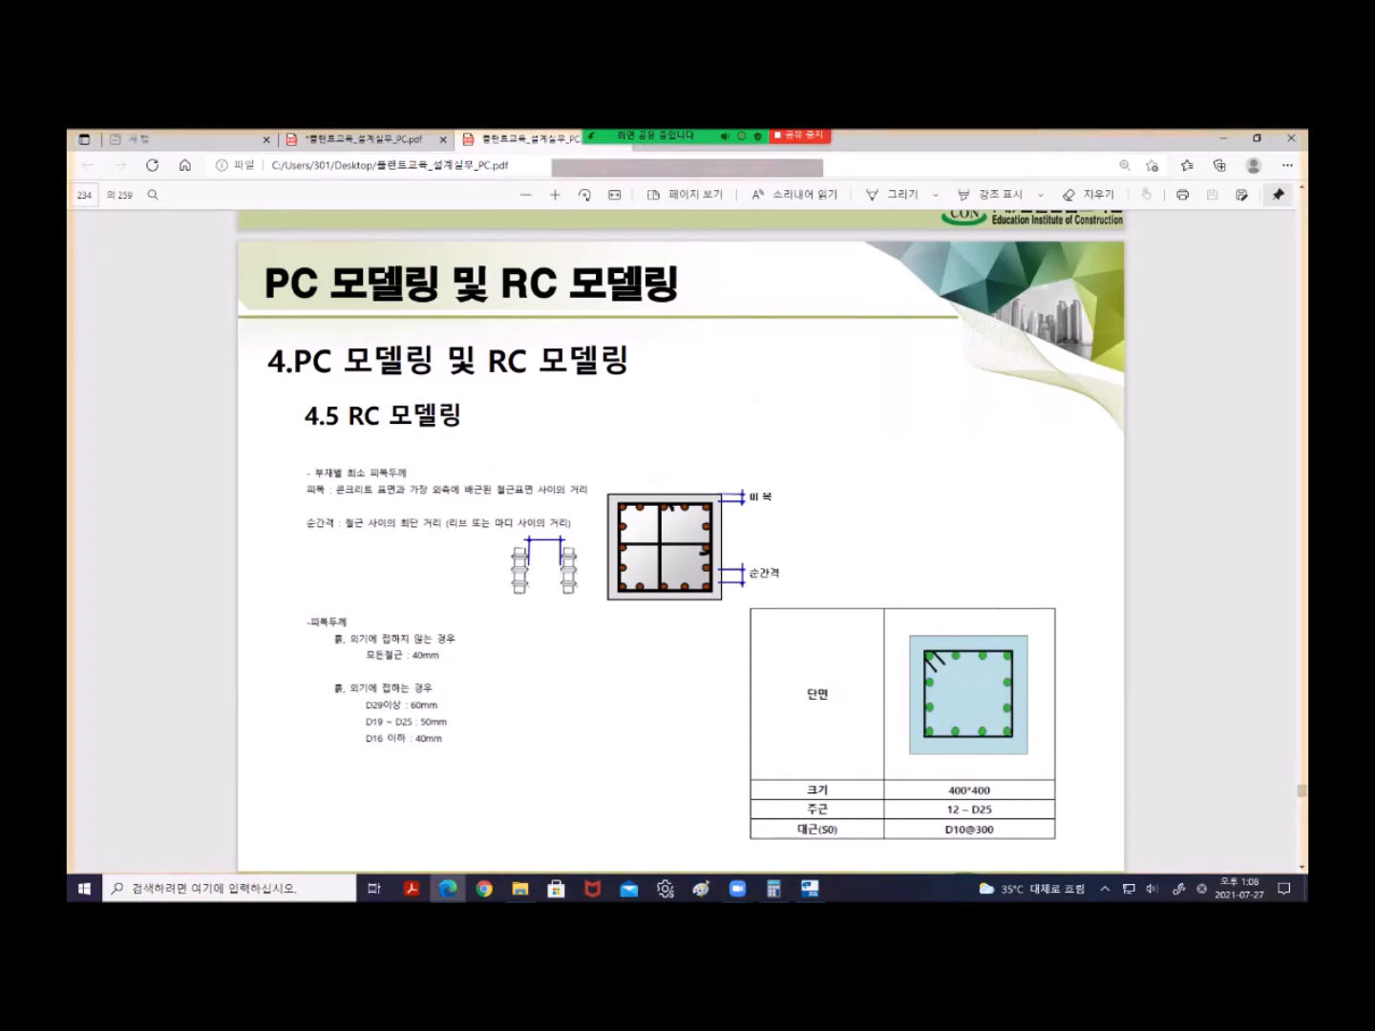
key("alt+Tab")
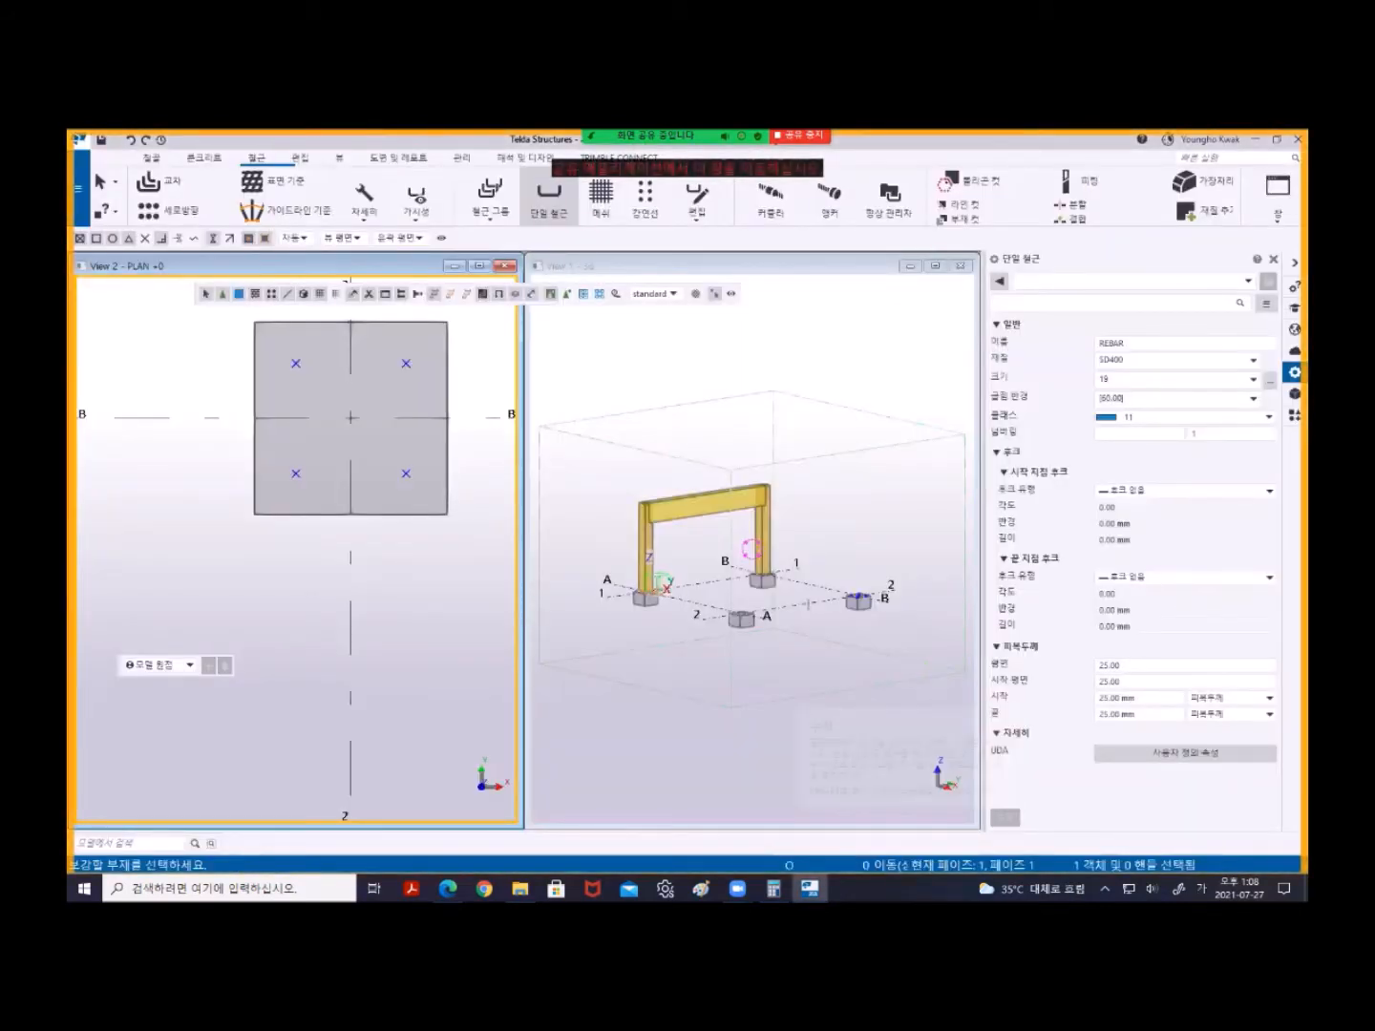
left_click(1172, 379)
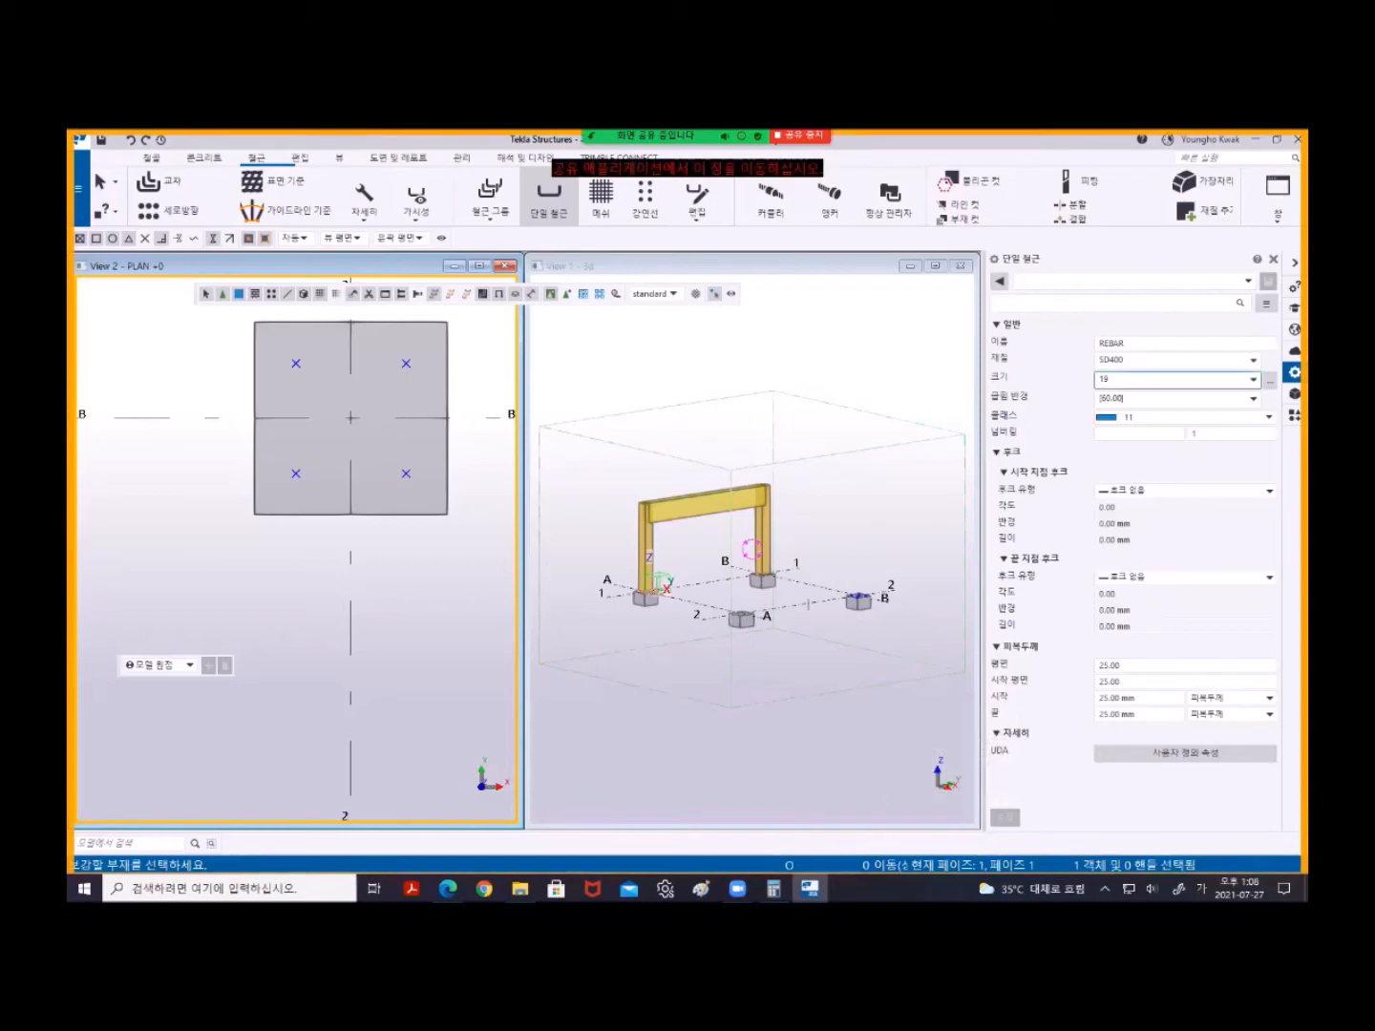
left_click(1252, 379)
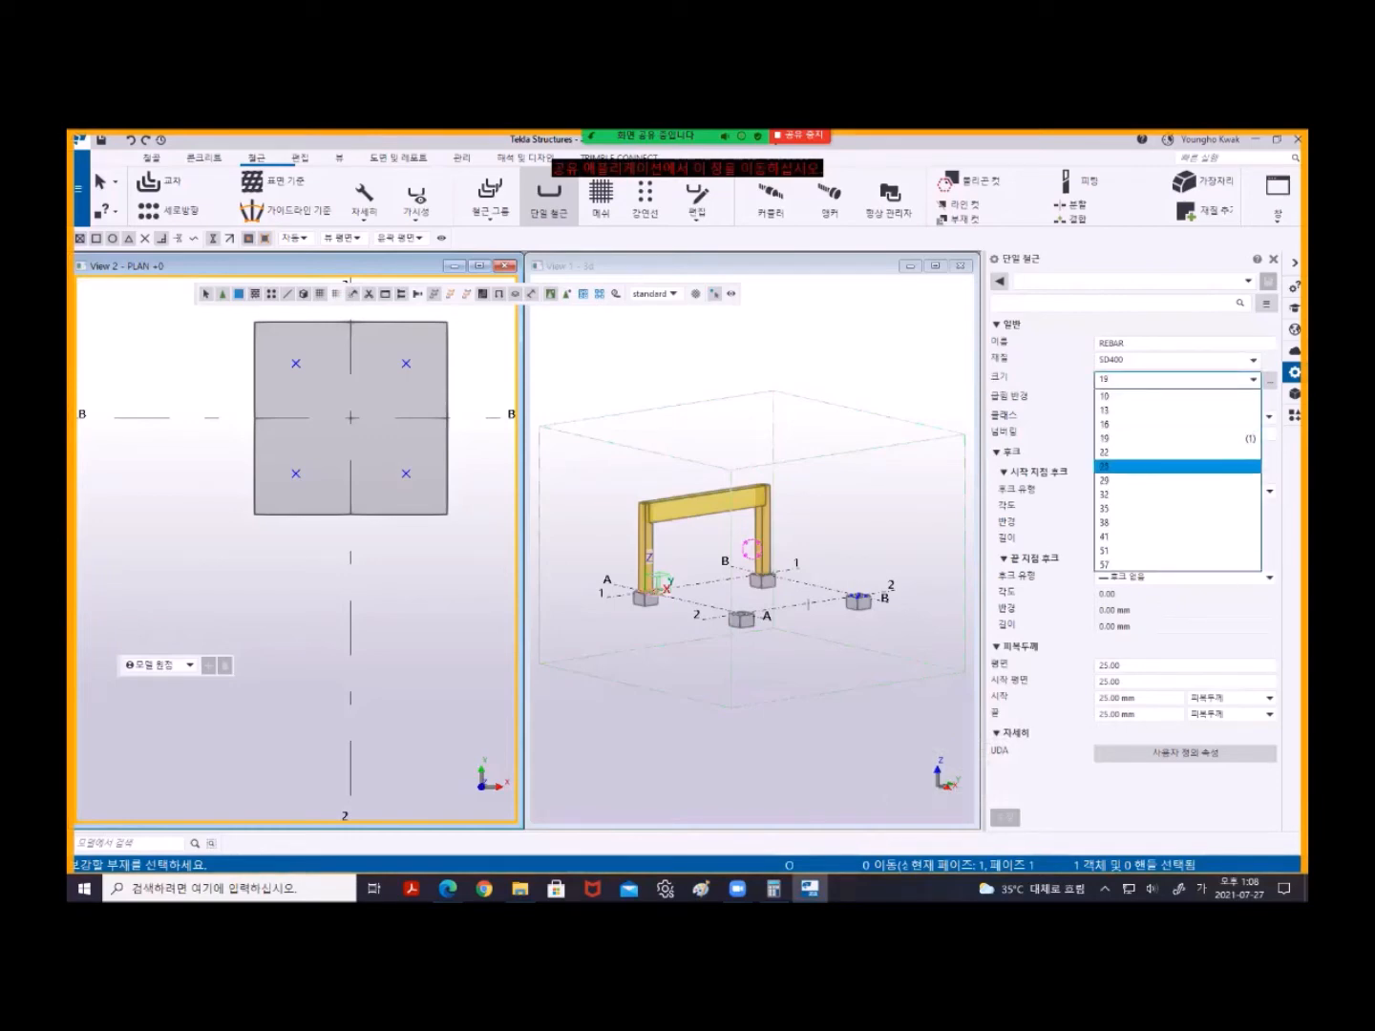
left_click(1177, 466)
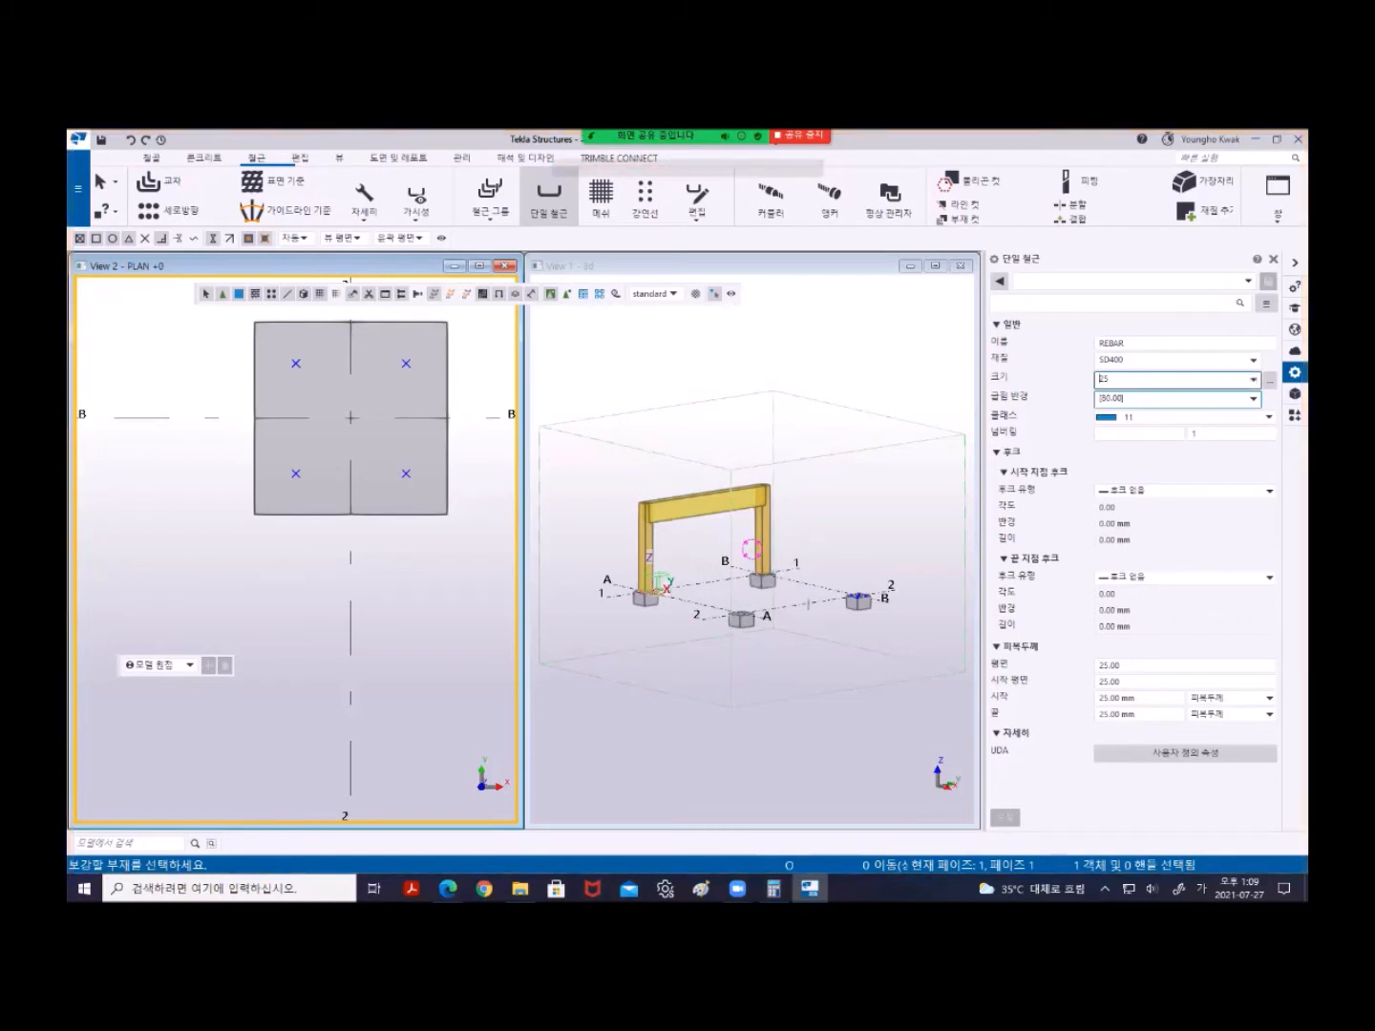
left_click(1252, 379)
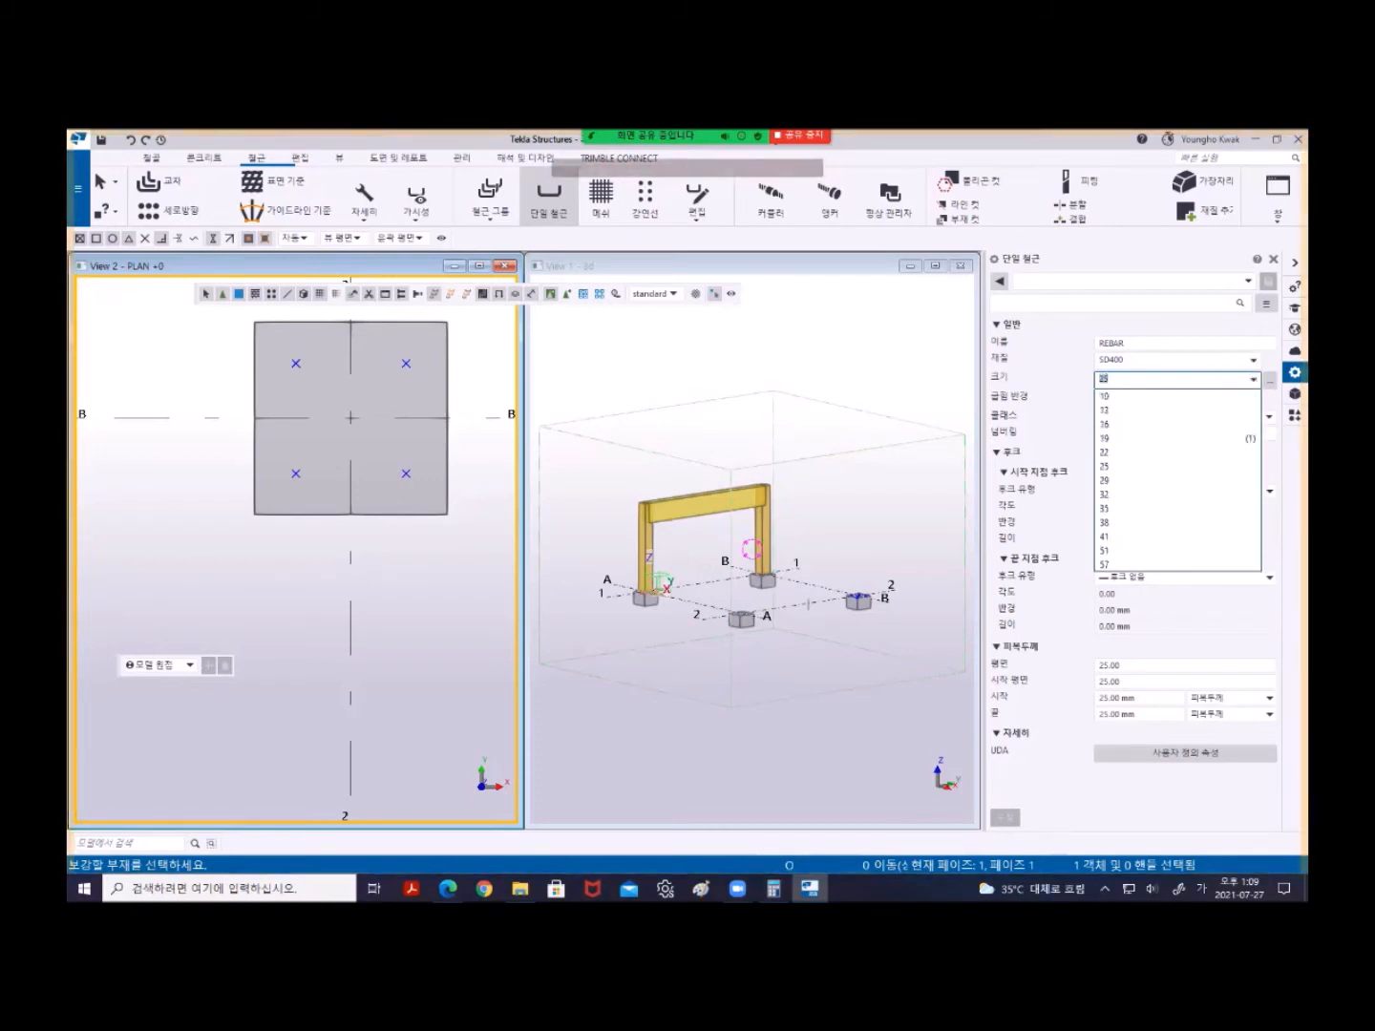
left_click(1250, 436)
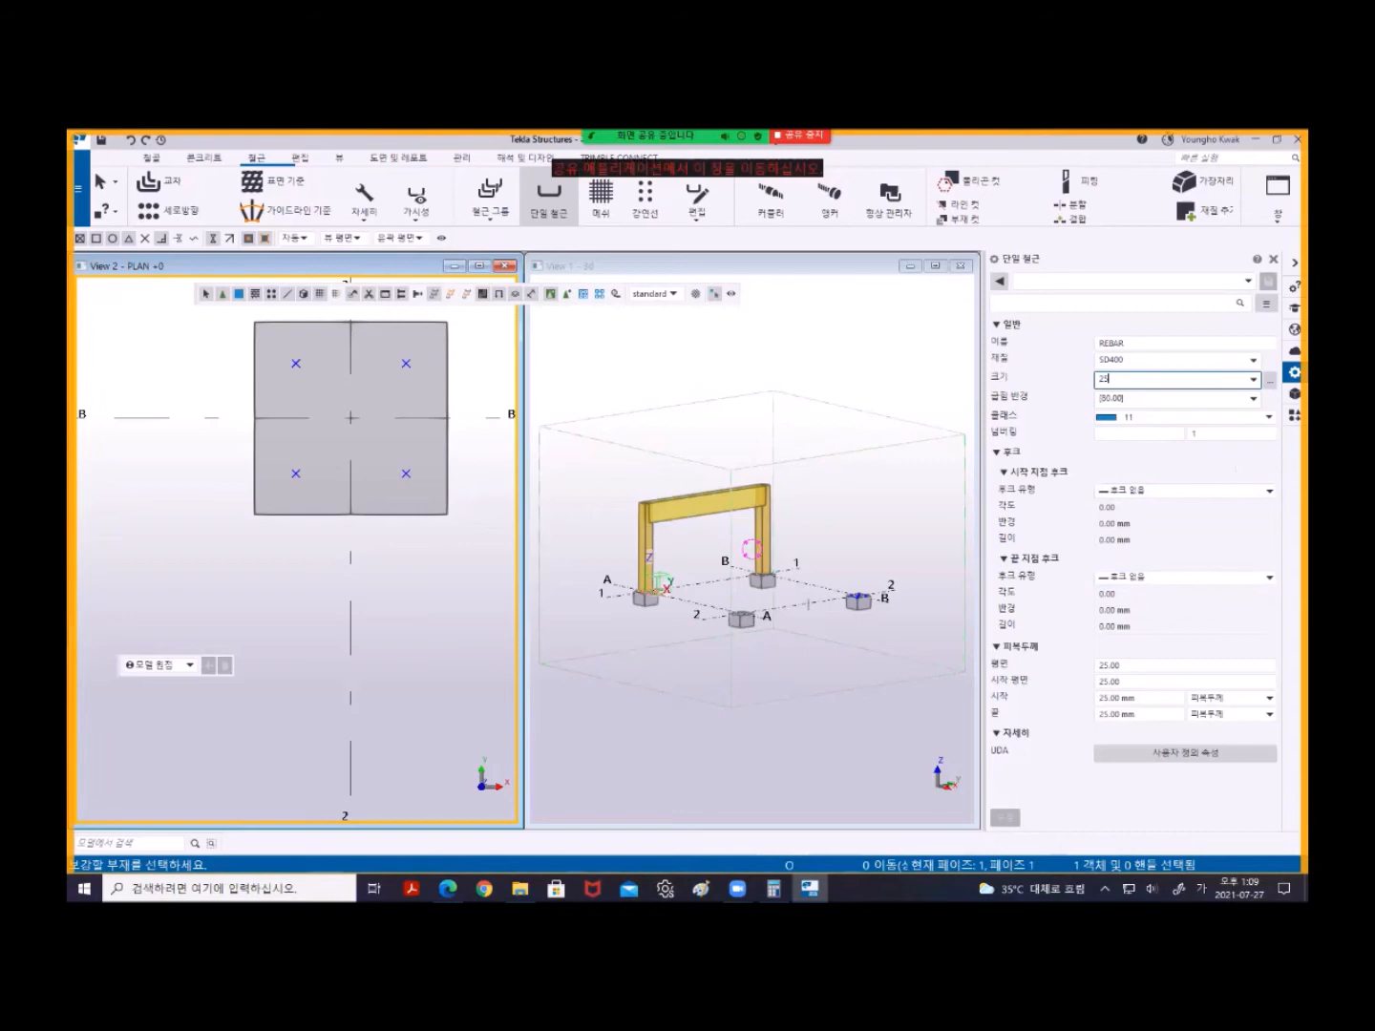
- Set the single rebar's cover thickness to 0 on plane and from plane, and 50 mm at the start and end
left_click(1185, 666)
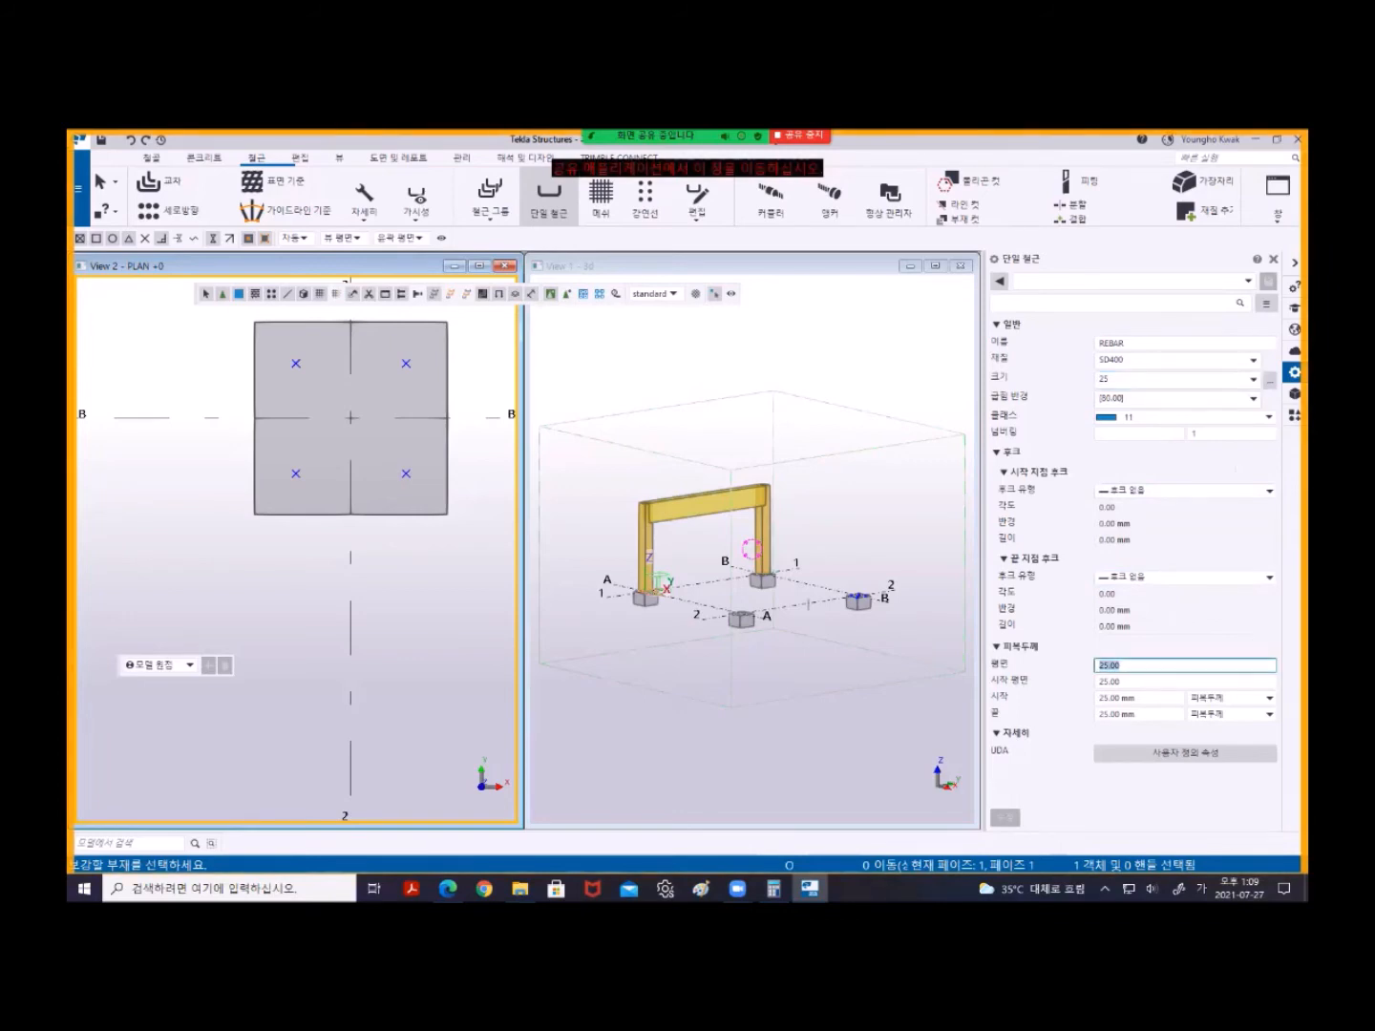
type("0")
key("Tab")
type("0")
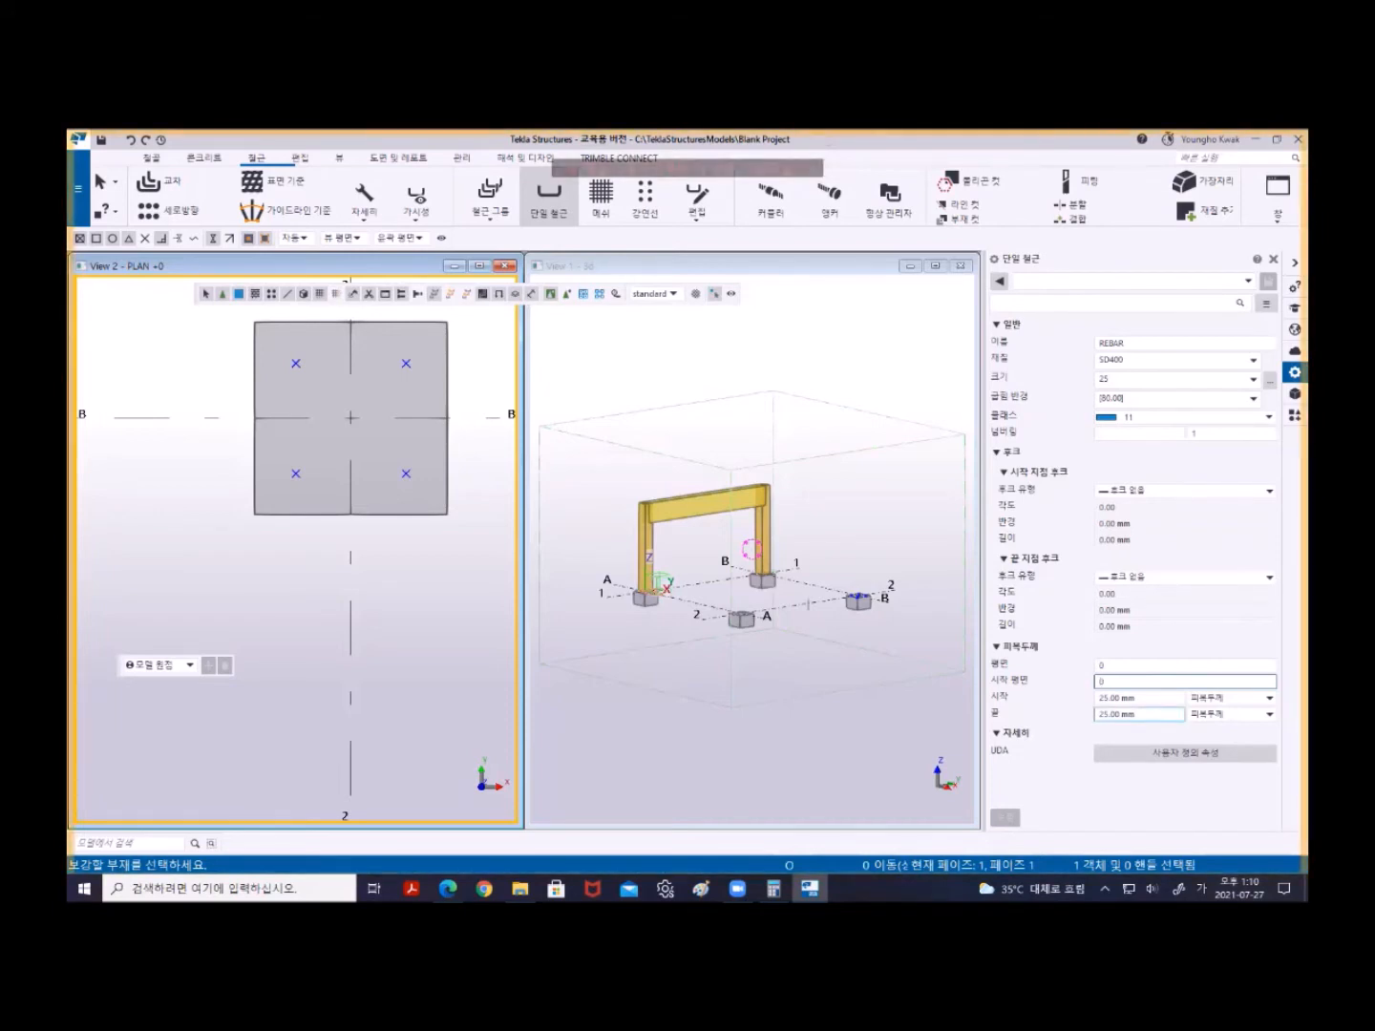
key("Tab")
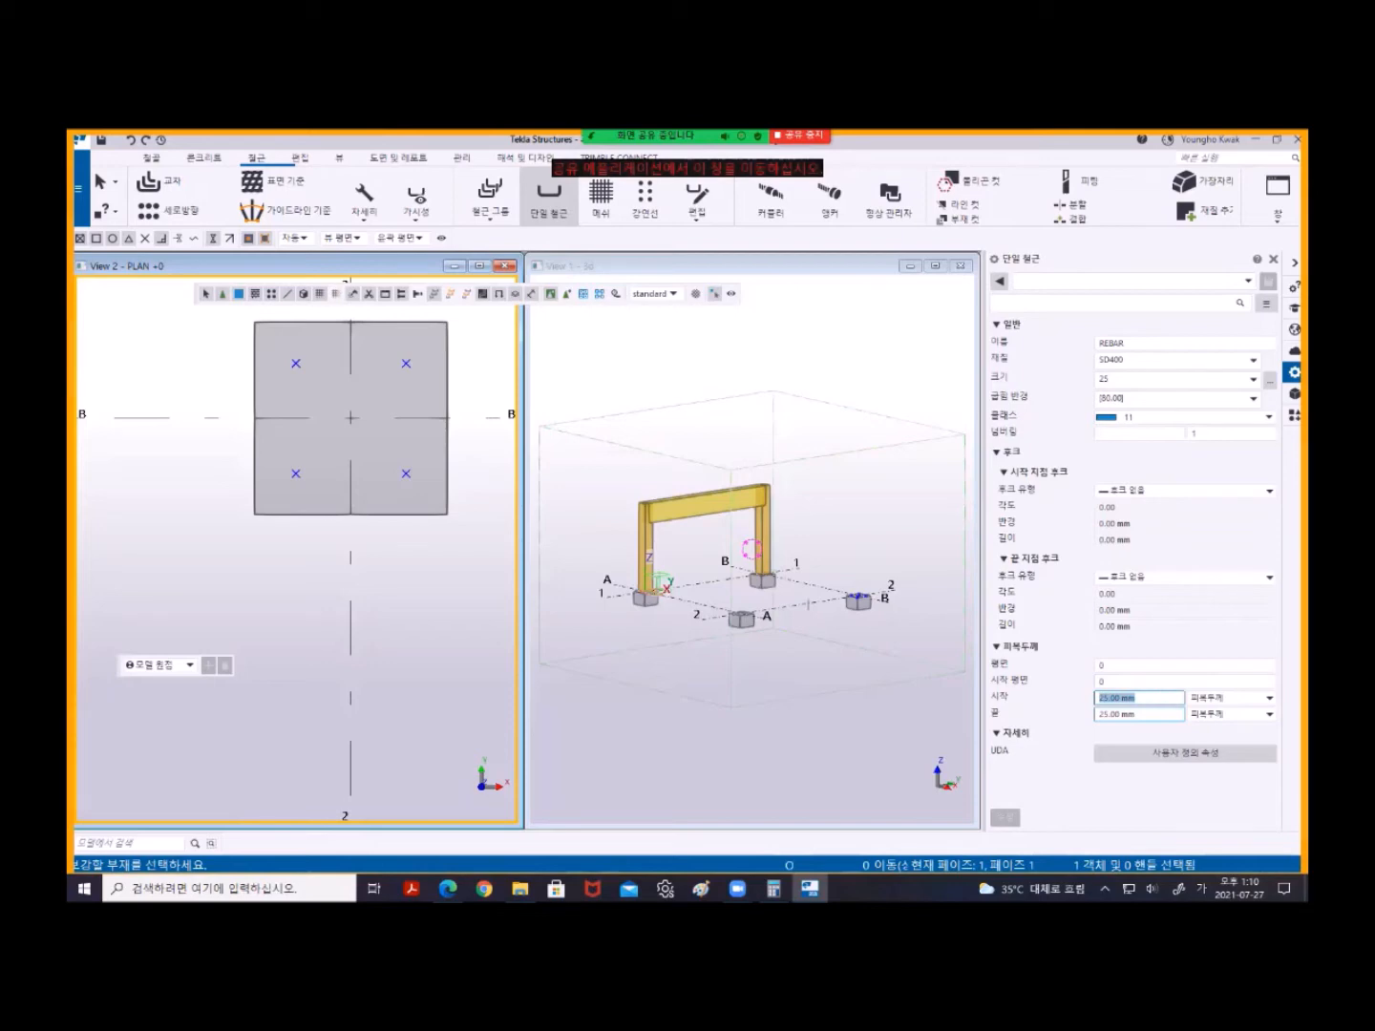
type("50")
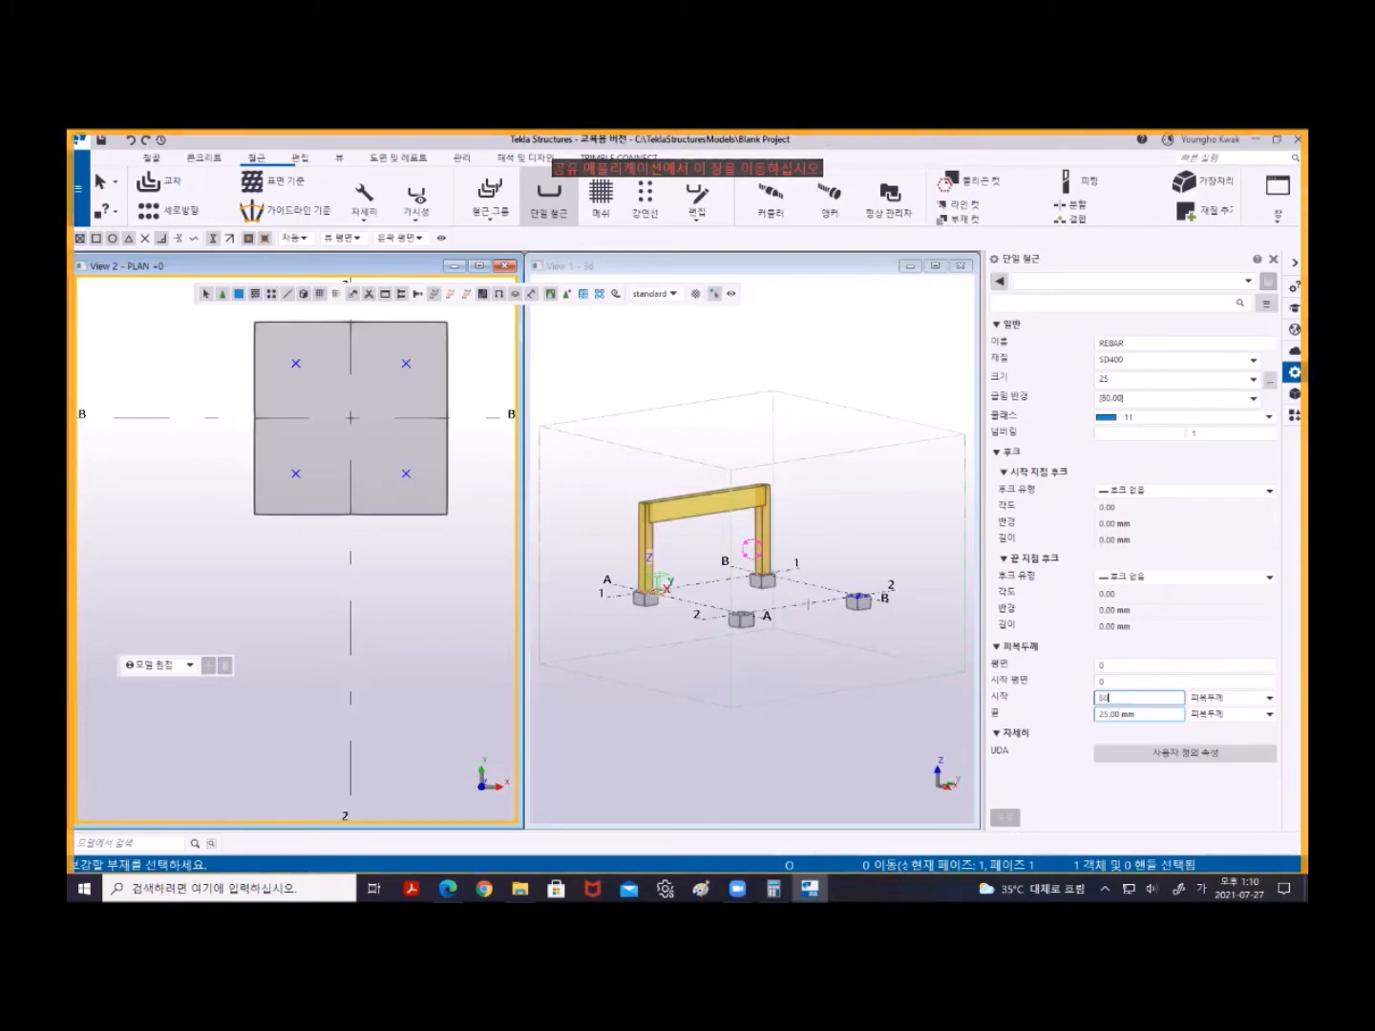
key("Tab")
type("50")
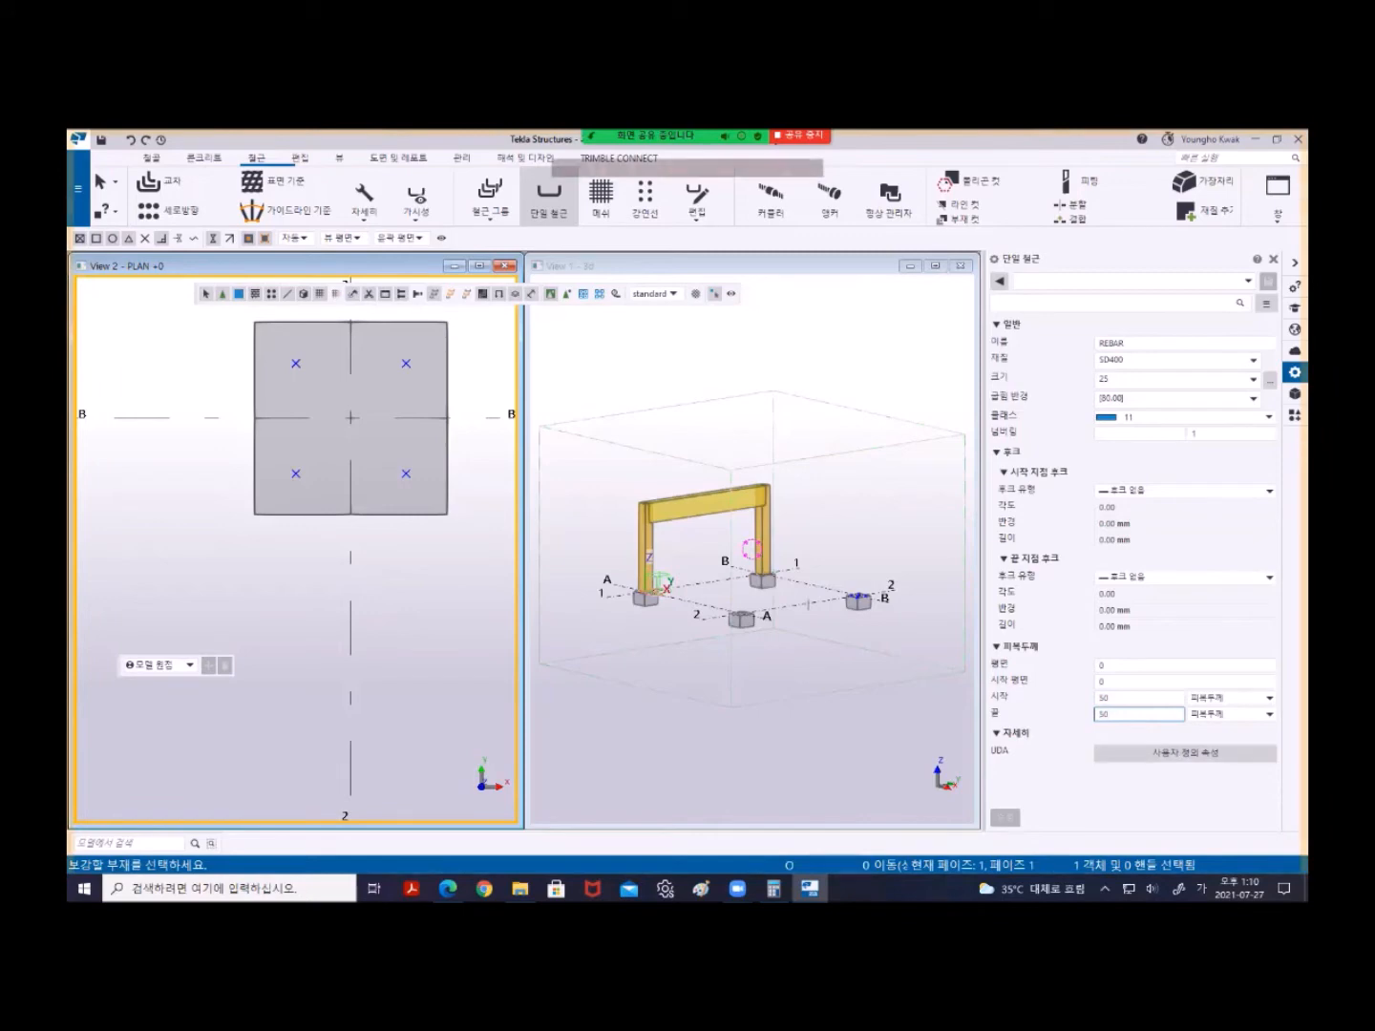
- Interrupt the rebar command and check the bottom level of the footing at grid 2-A in the 3D view
scroll(687, 632, "up", 5)
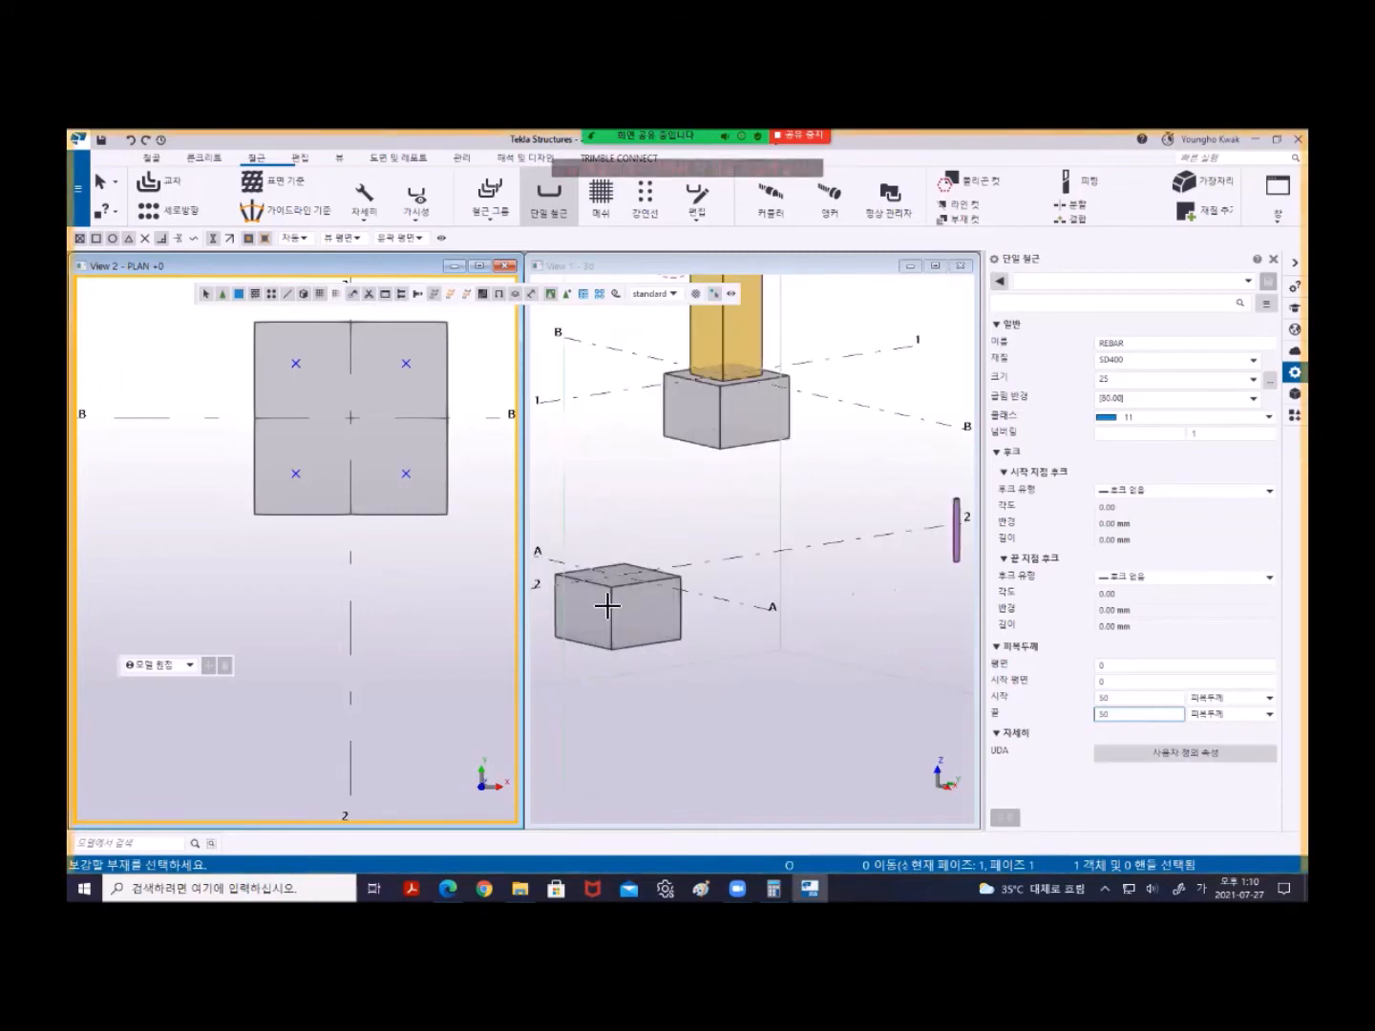
right_click(647, 476)
left_click(678, 482)
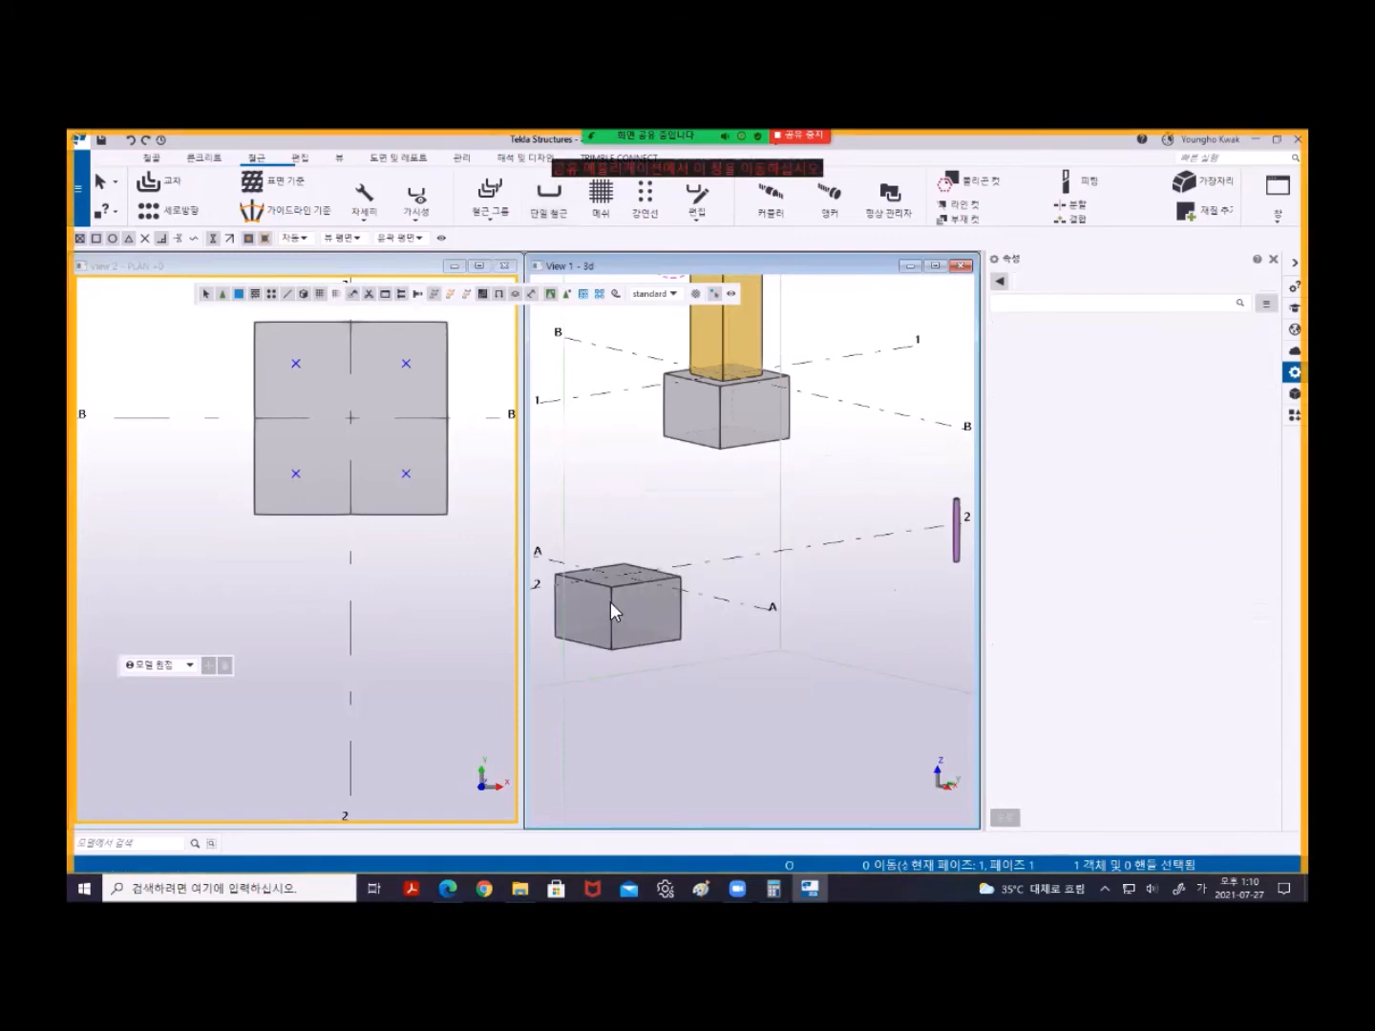
left_click(612, 602)
left_click_drag(1151, 516, 1097, 516)
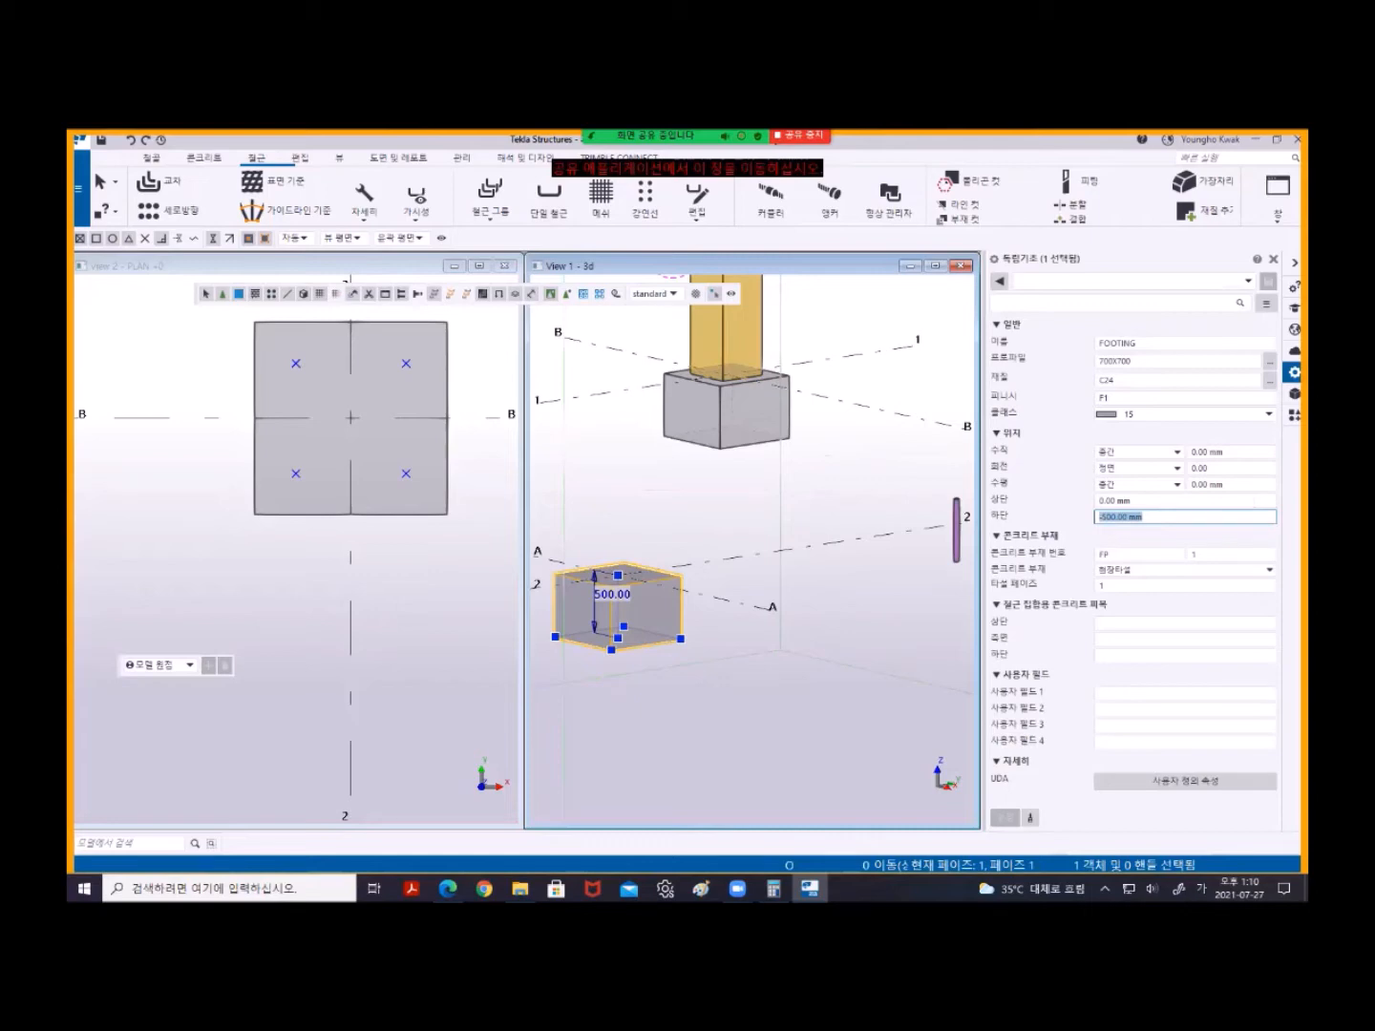
left_click(607, 533)
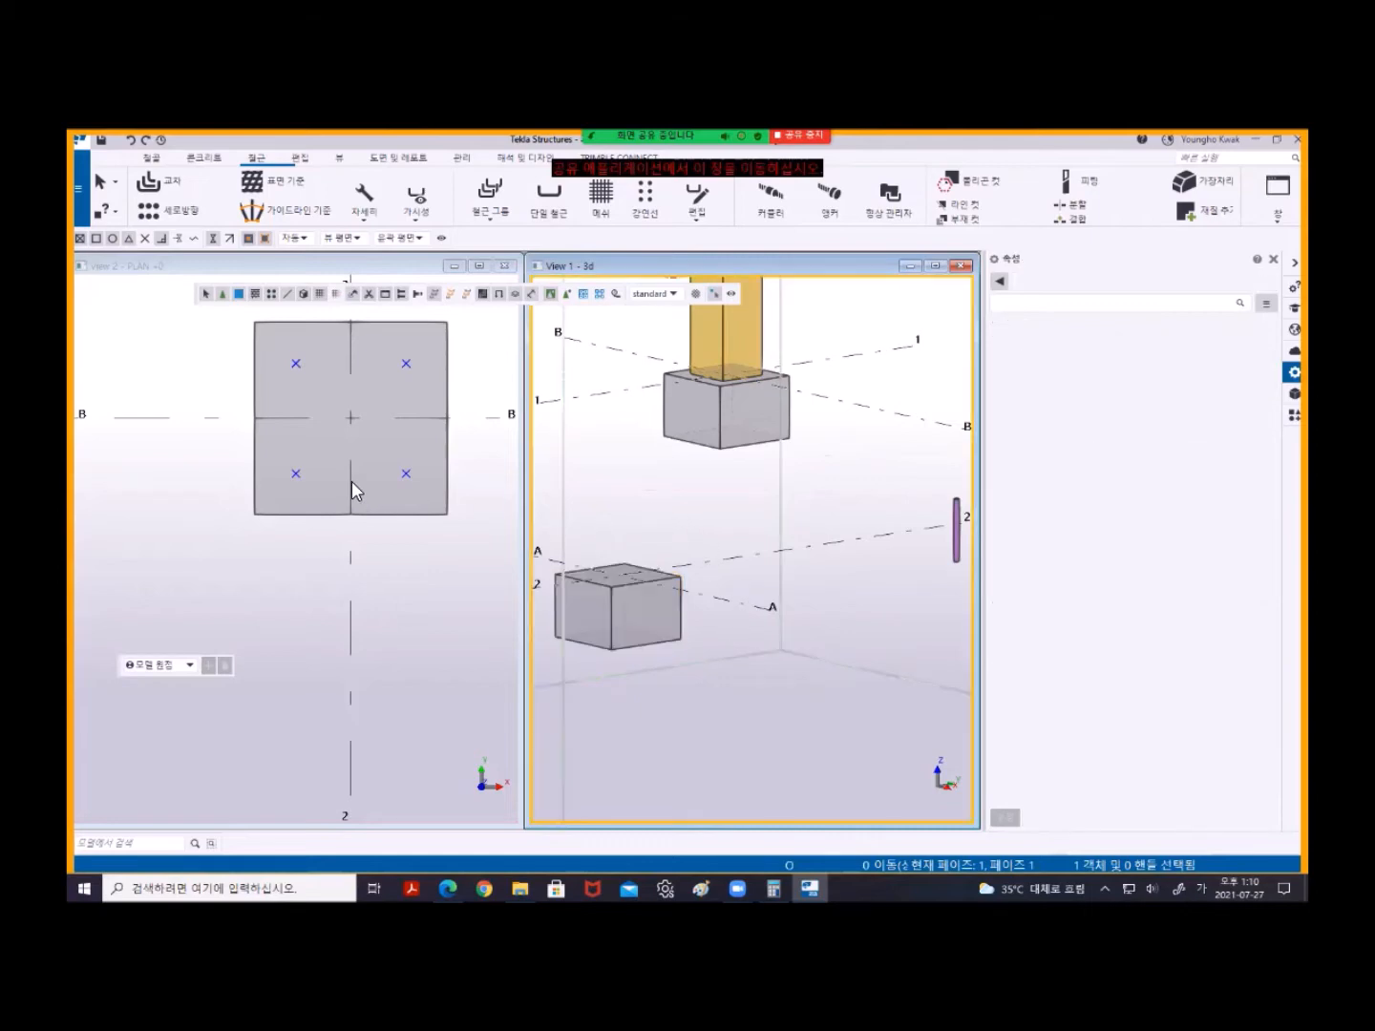
- Restart the single rebar command and set its numbering prefix to RC
left_click(560, 202)
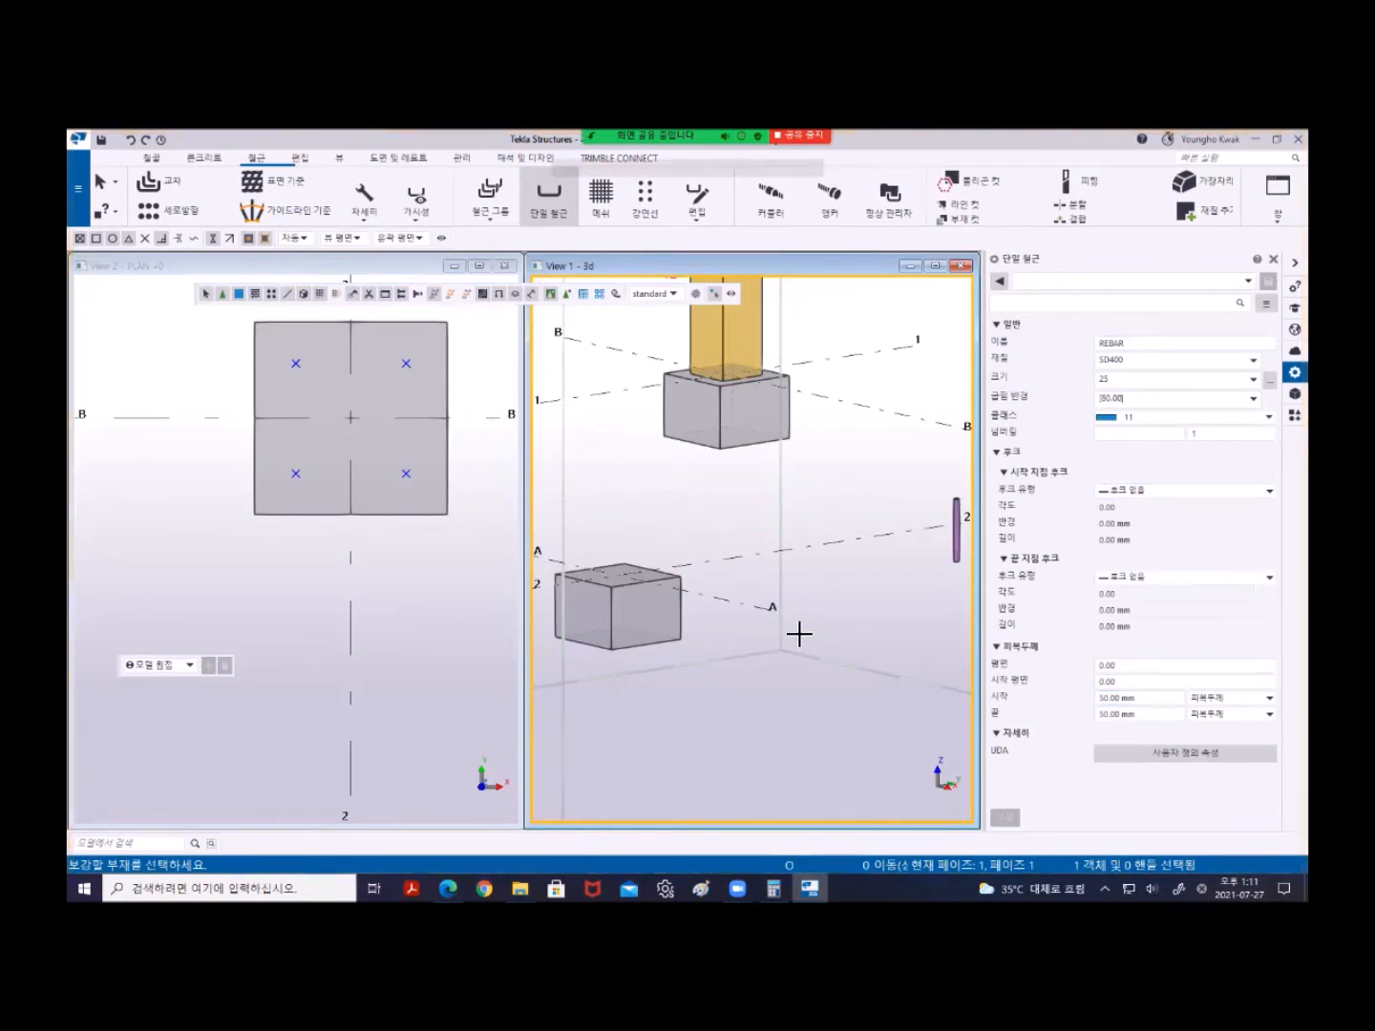
left_click(1138, 432)
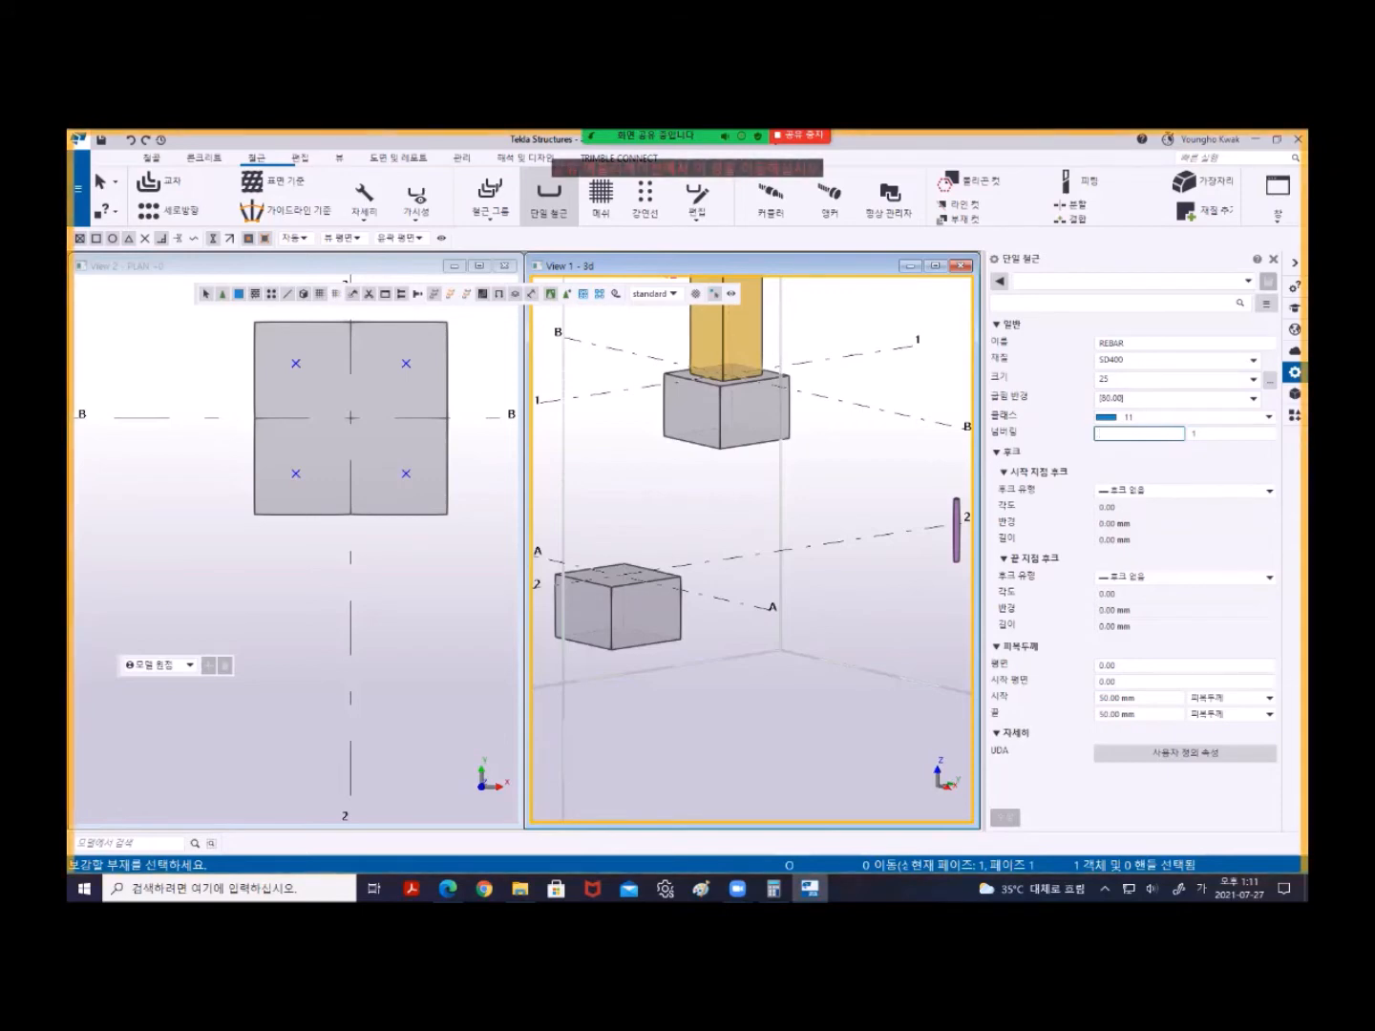
key("BackSpace")
key("Hangul")
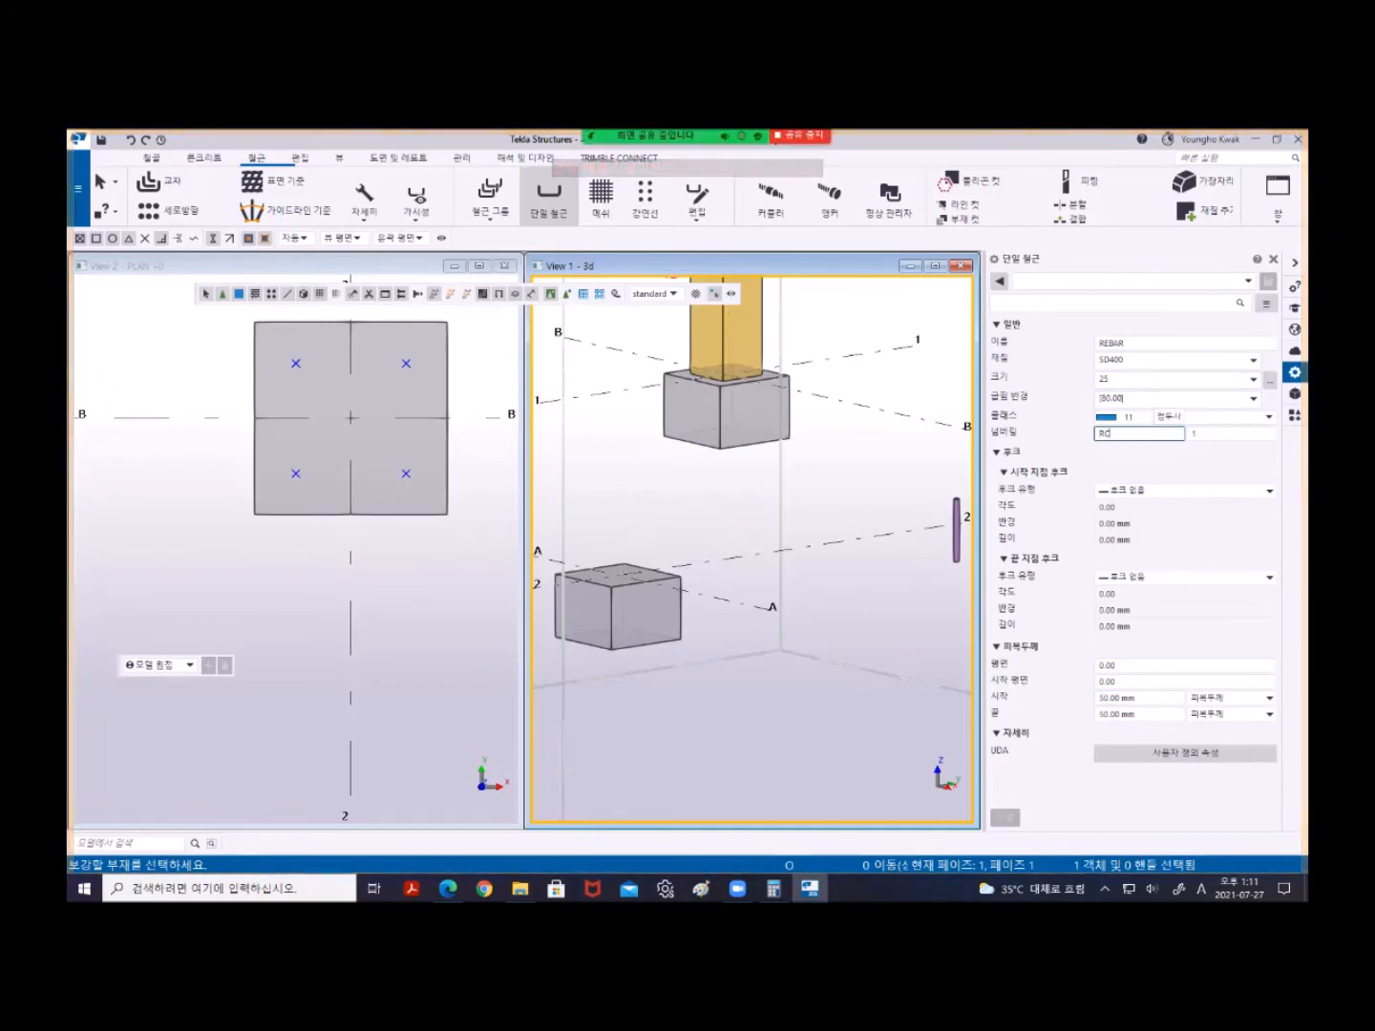
double_click(1105, 434)
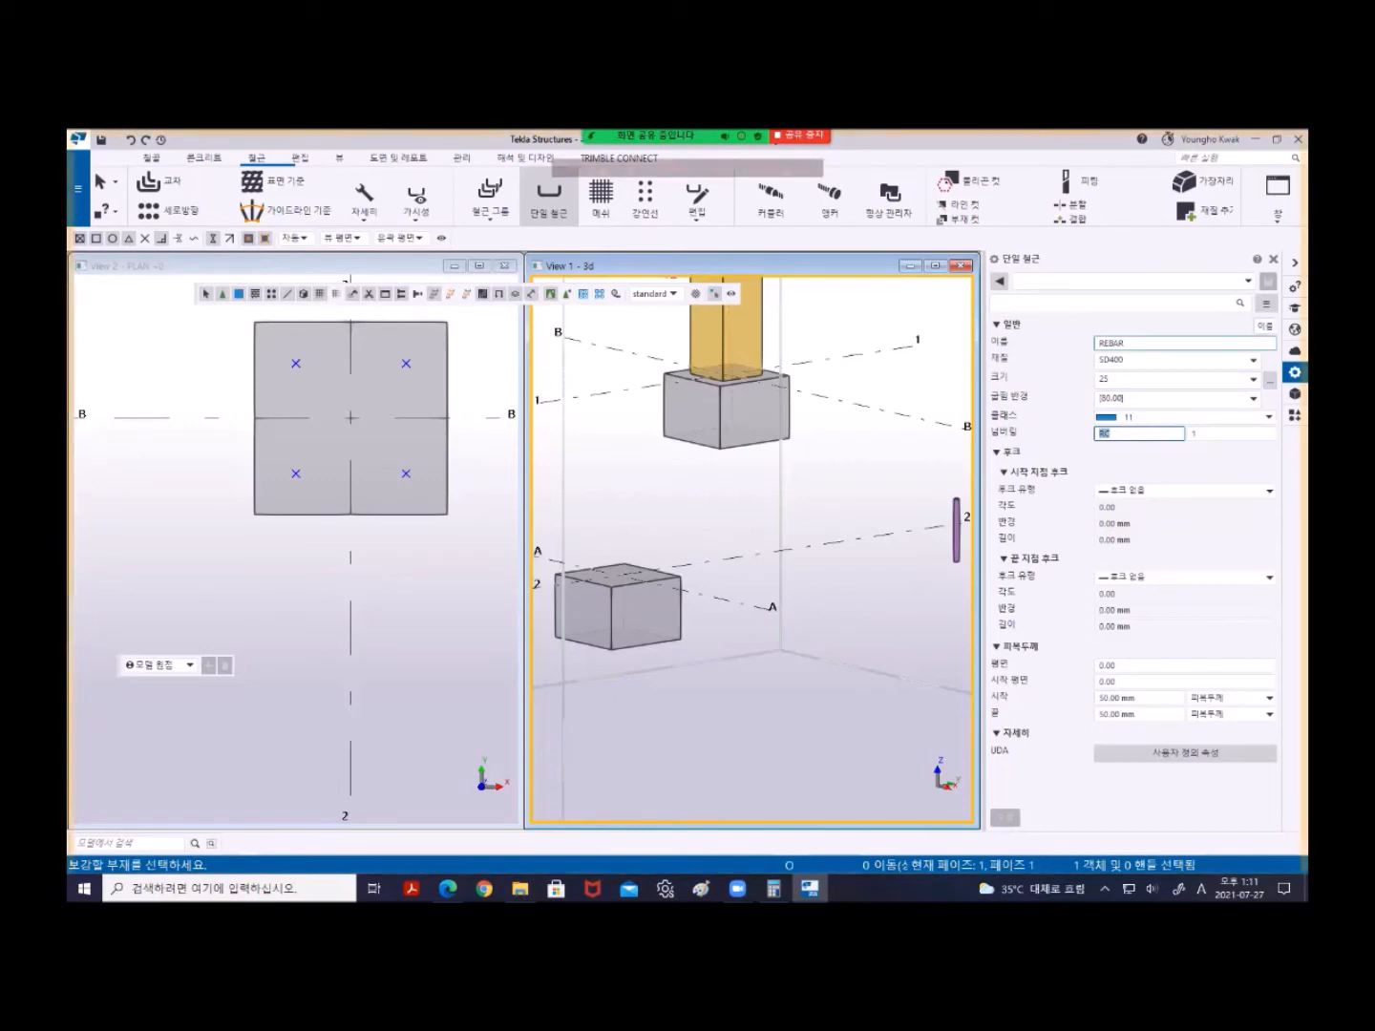
- Save the single rebar properties as a preset named RC-D25
left_click(1130, 280)
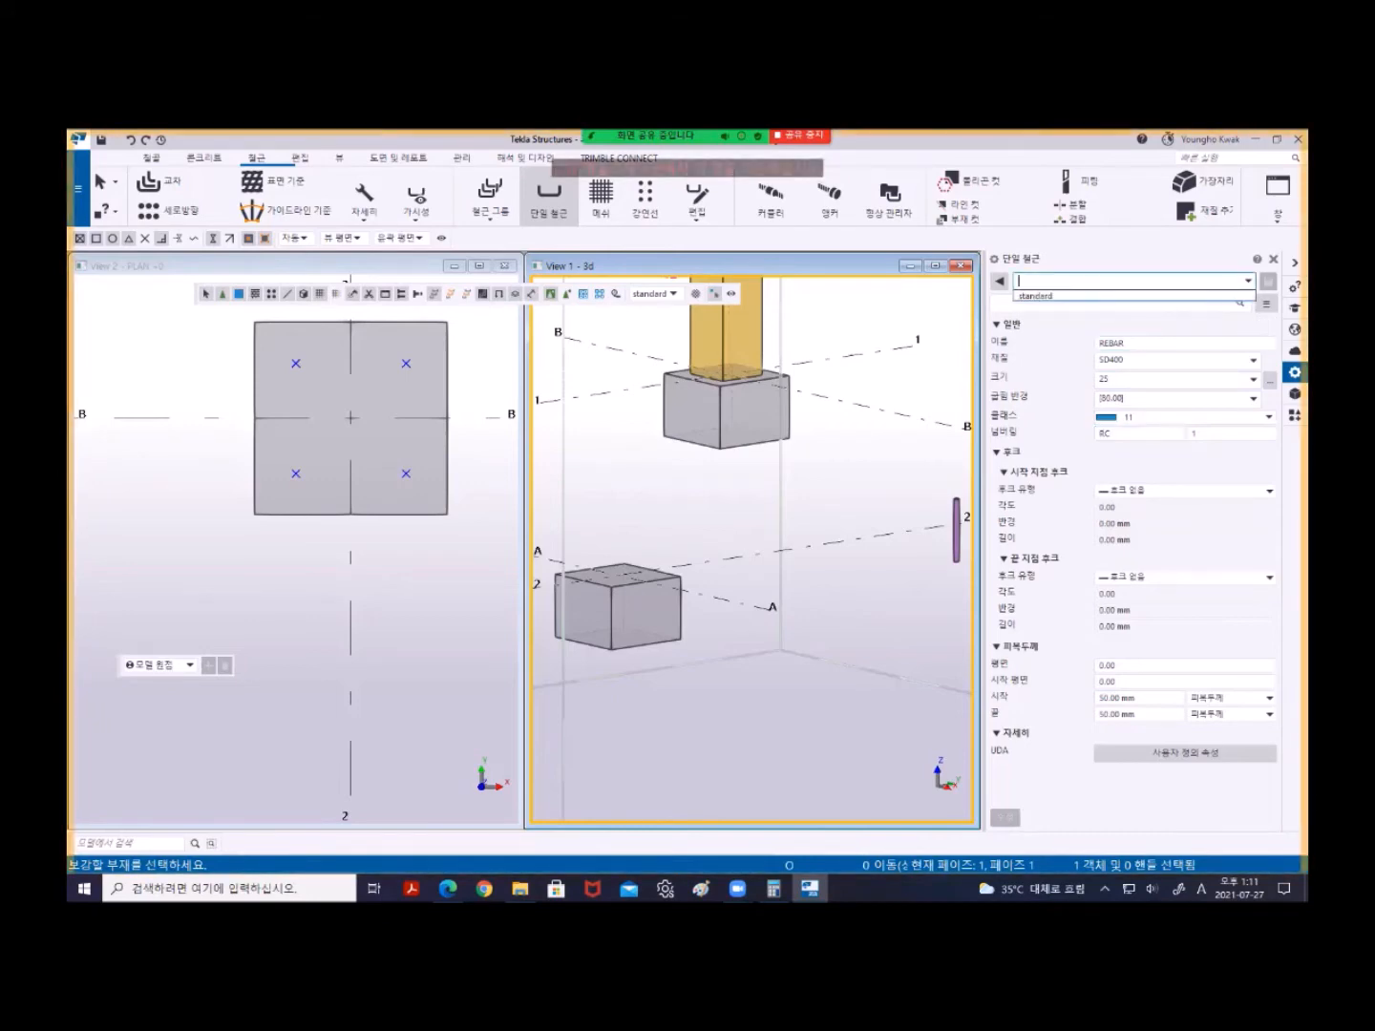
type("RC")
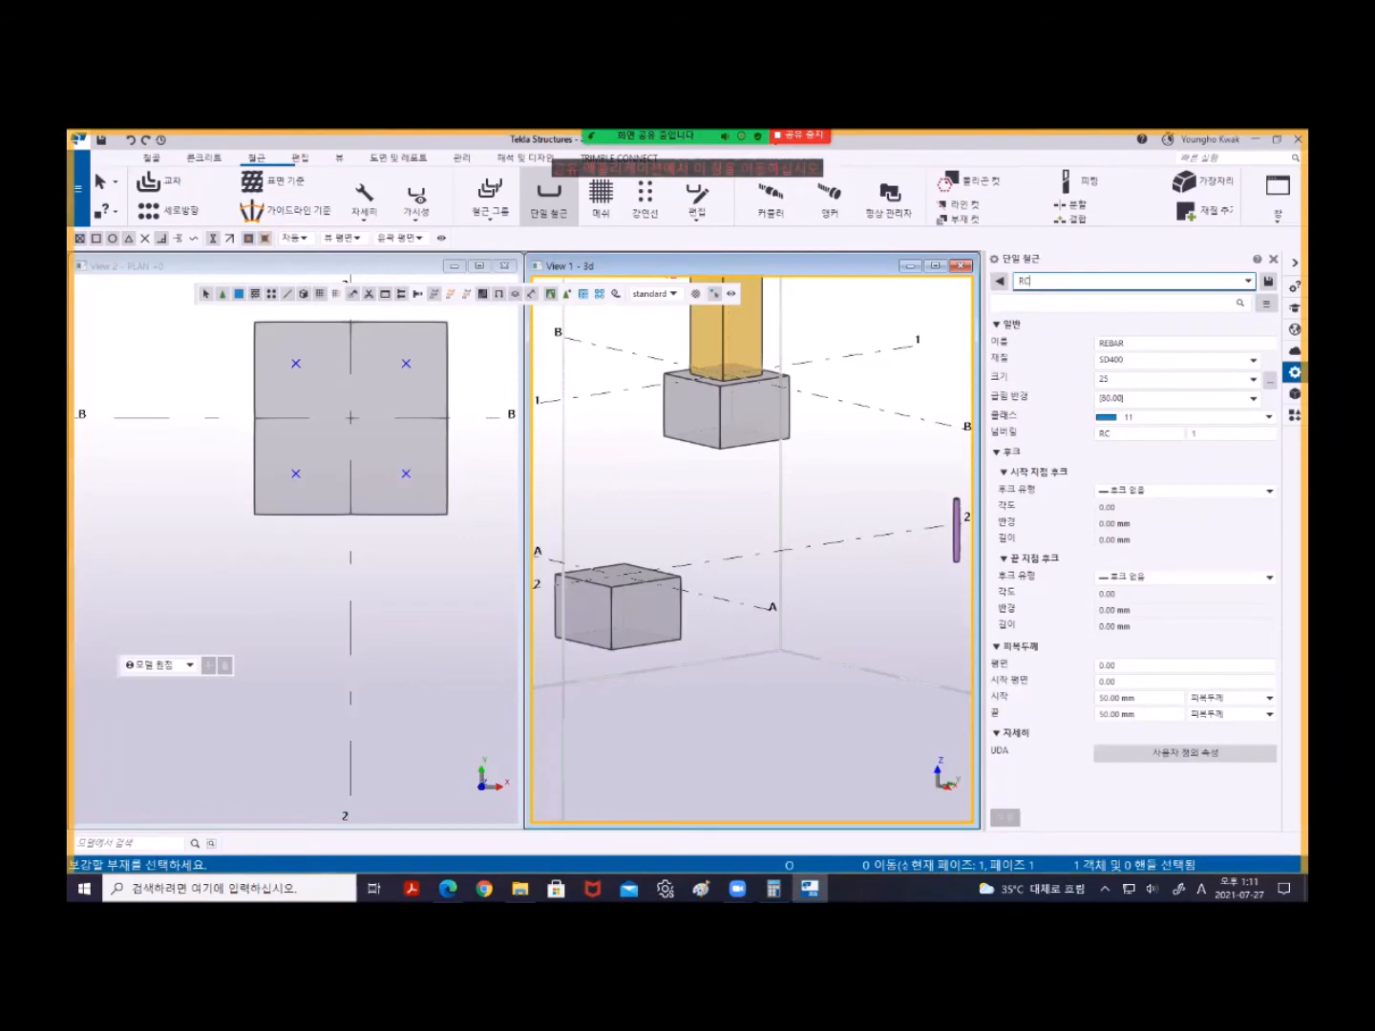
type("-D25")
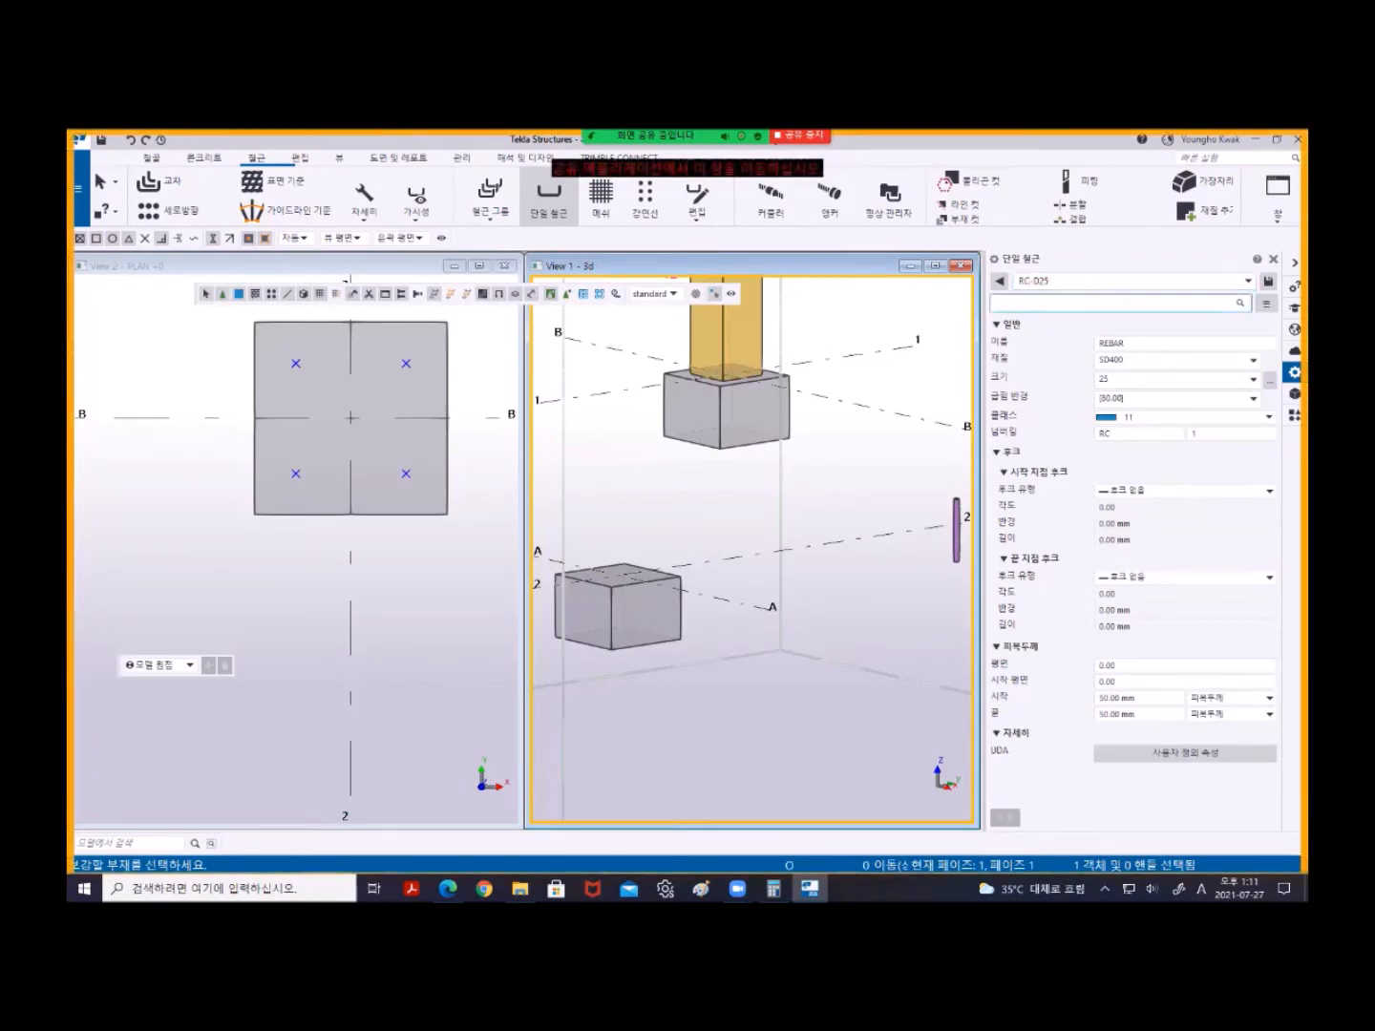
left_click(1268, 280)
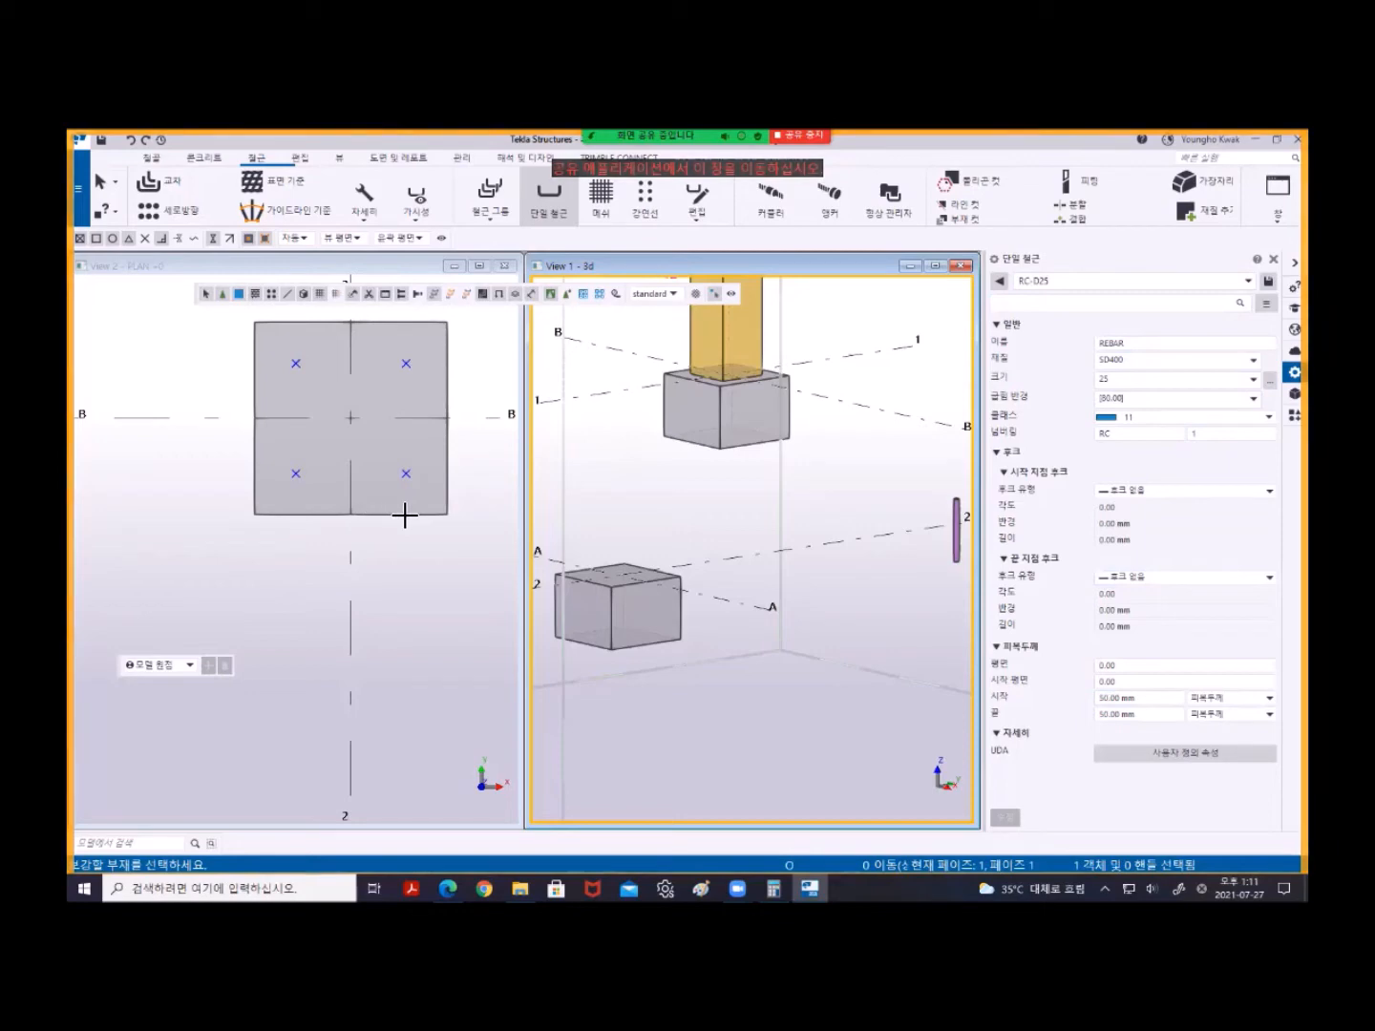
left_click(439, 513)
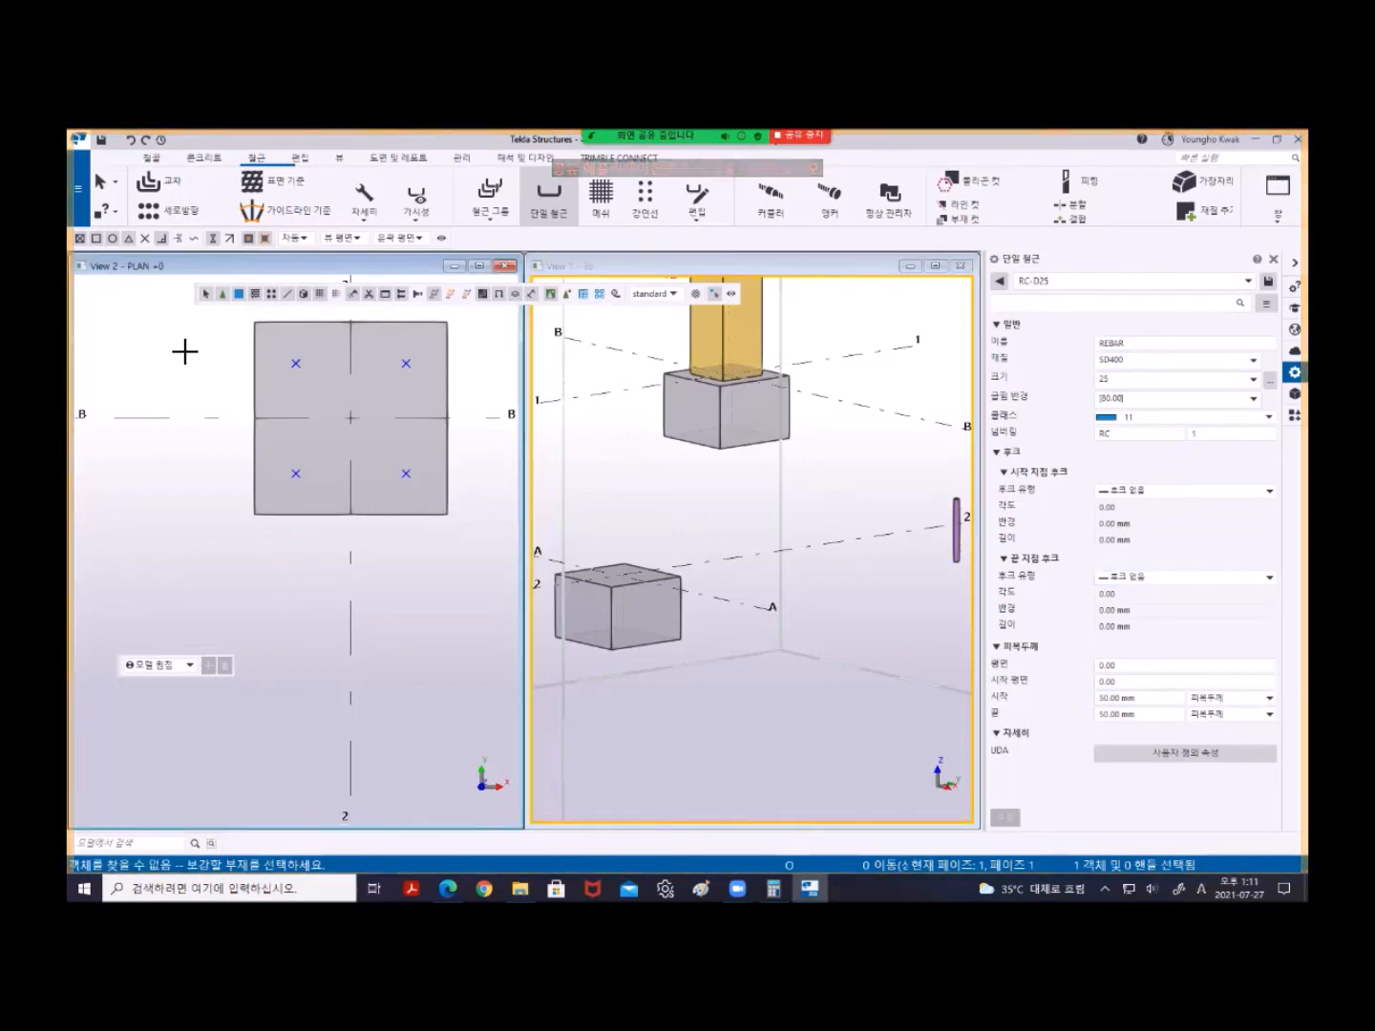
left_click(638, 629)
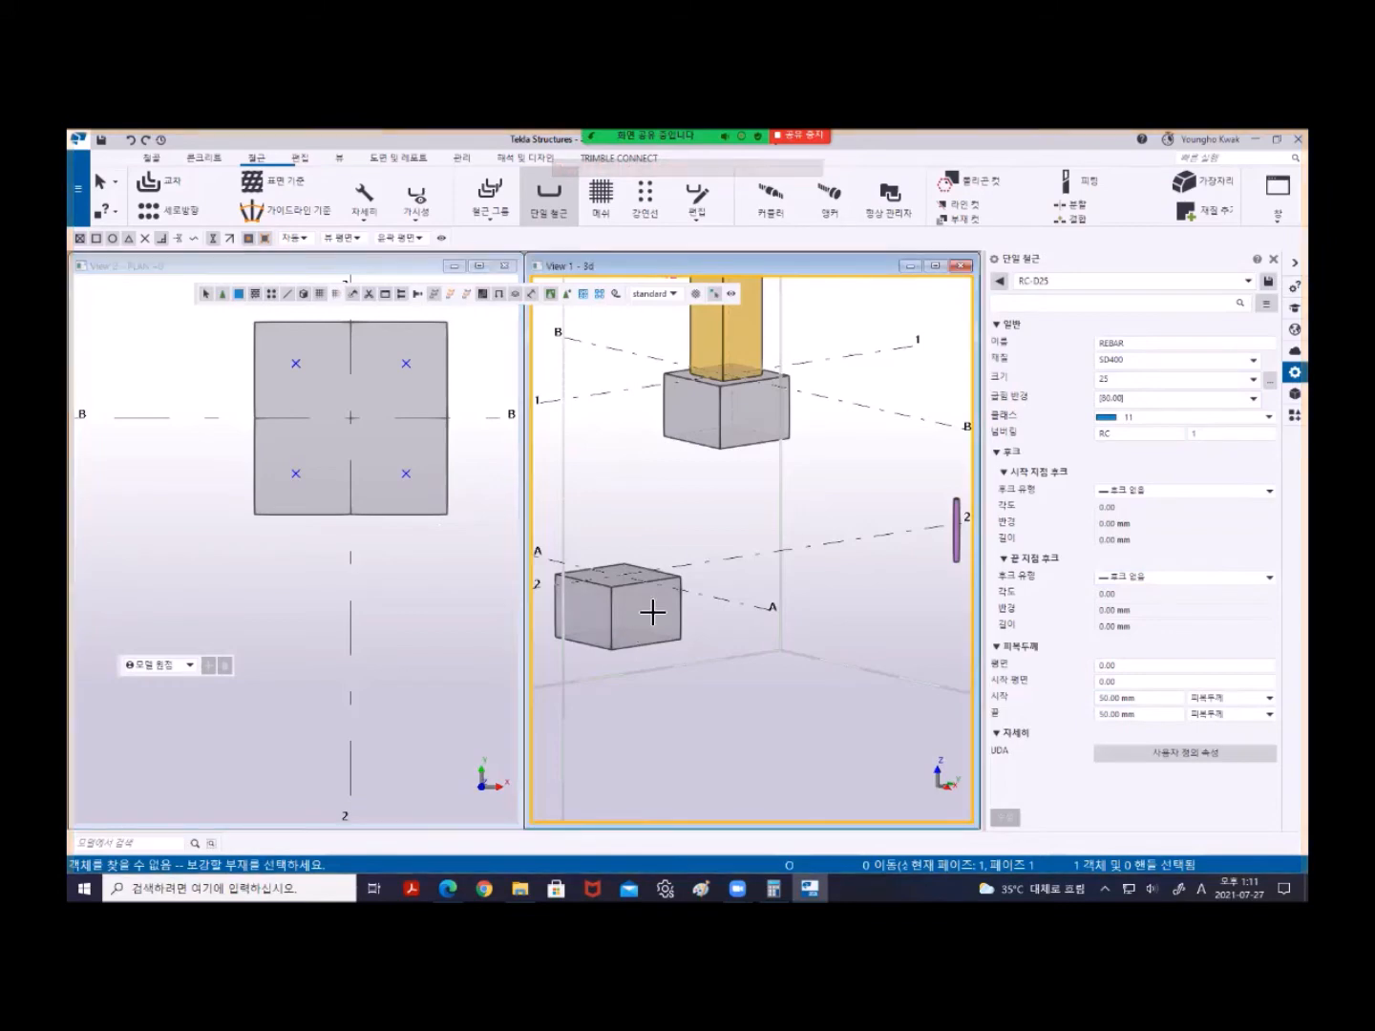
right_click(615, 447)
left_click(649, 456)
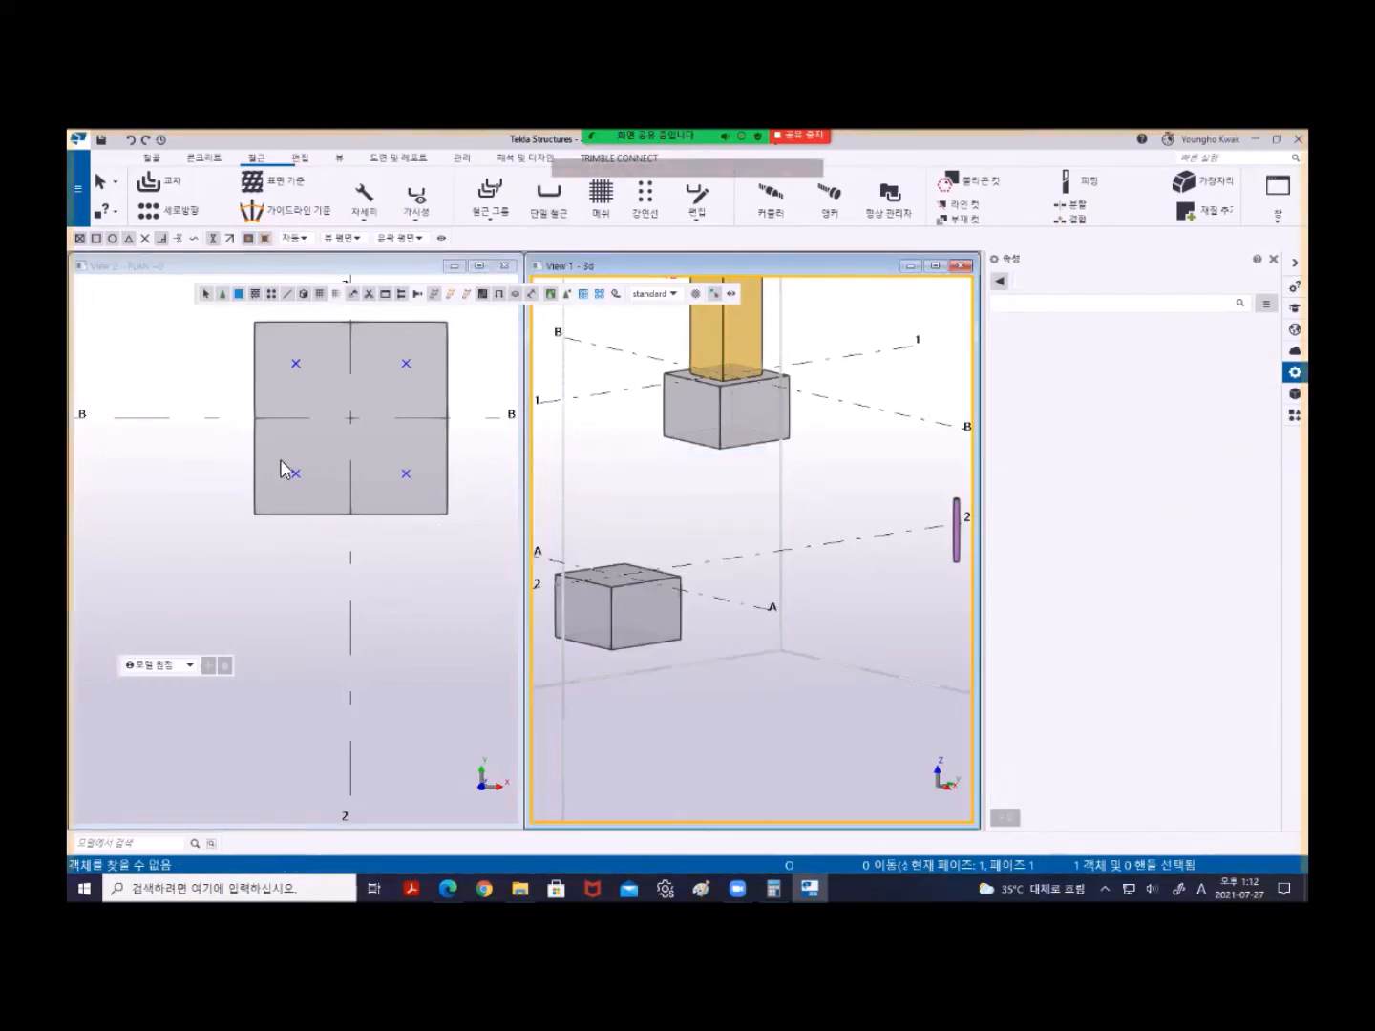
- Check in the plan view that the footing at grid 2-B can be selected, and clear the selection
left_click(296, 516)
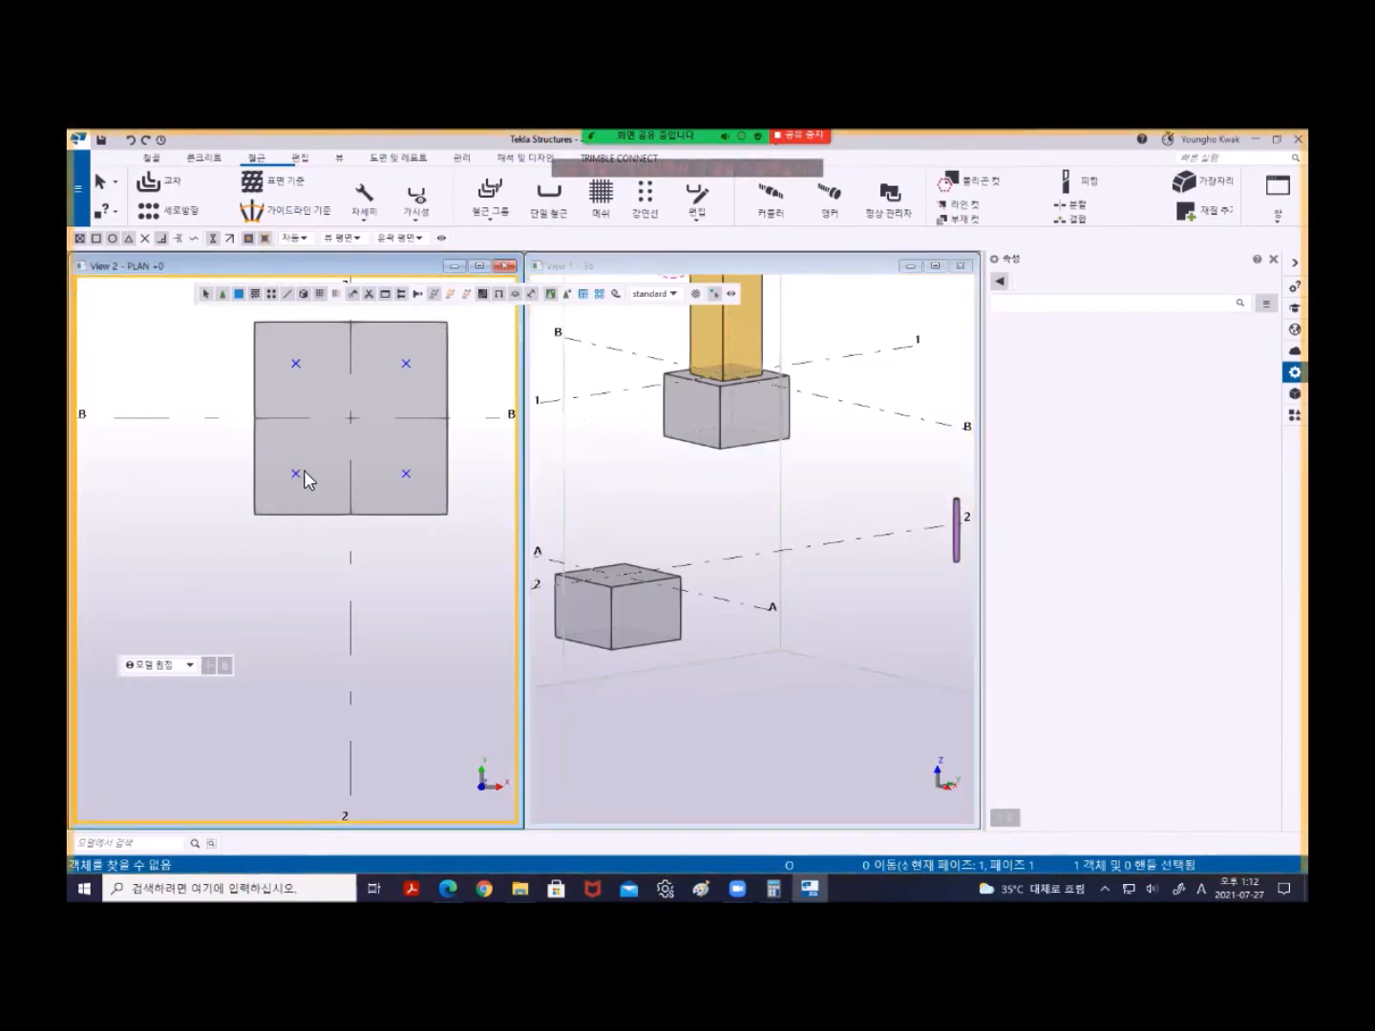
scroll(304, 470, "down", 3)
scroll(382, 468, "up", 3)
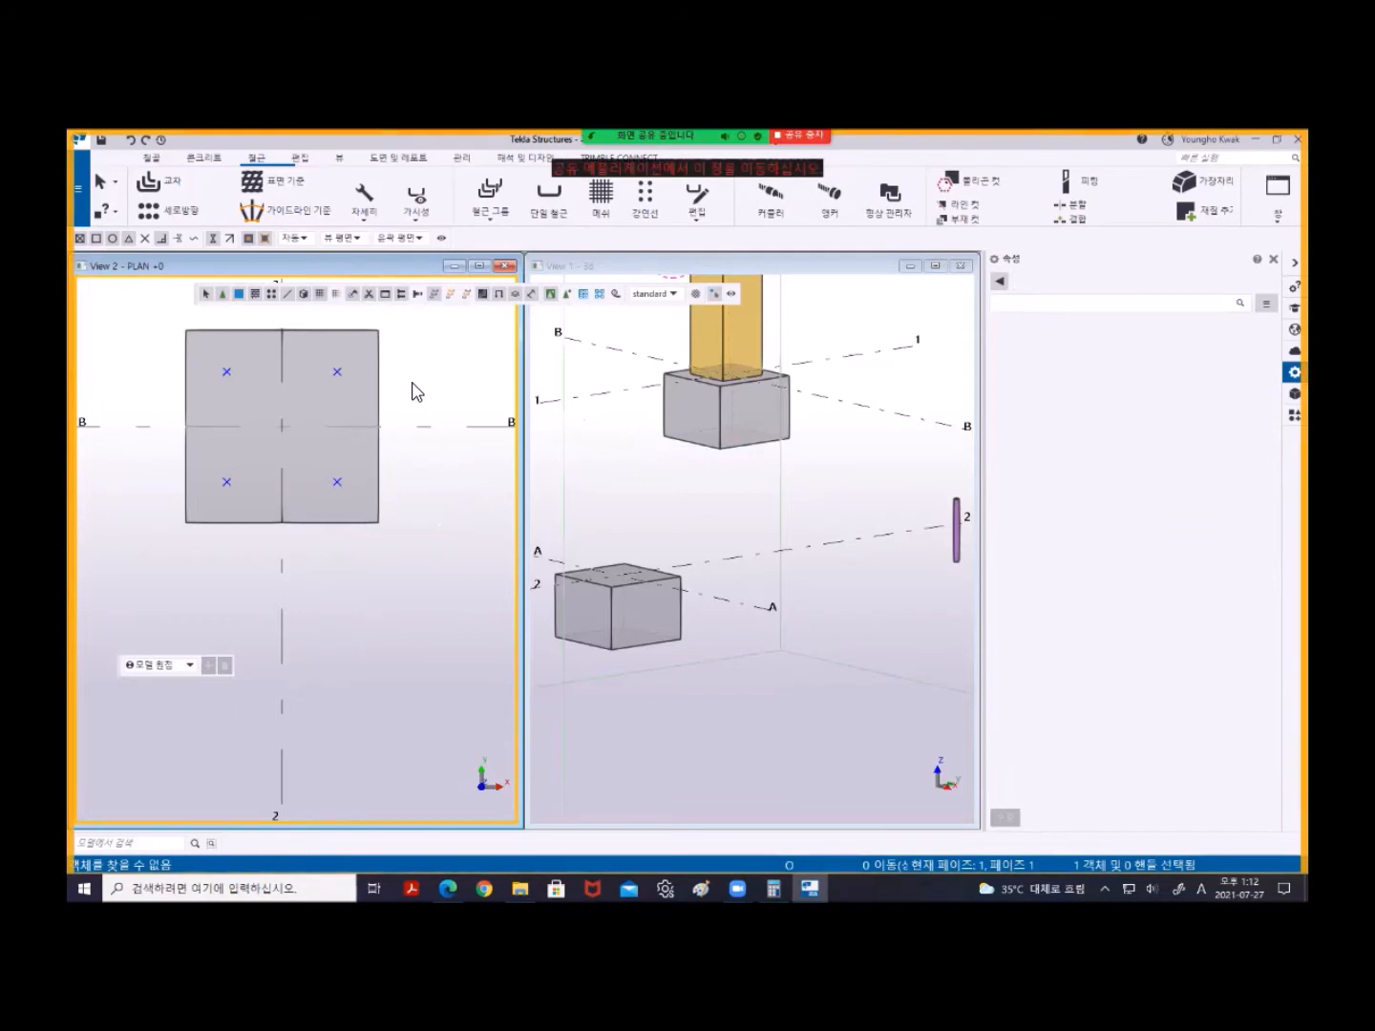
left_click(379, 366)
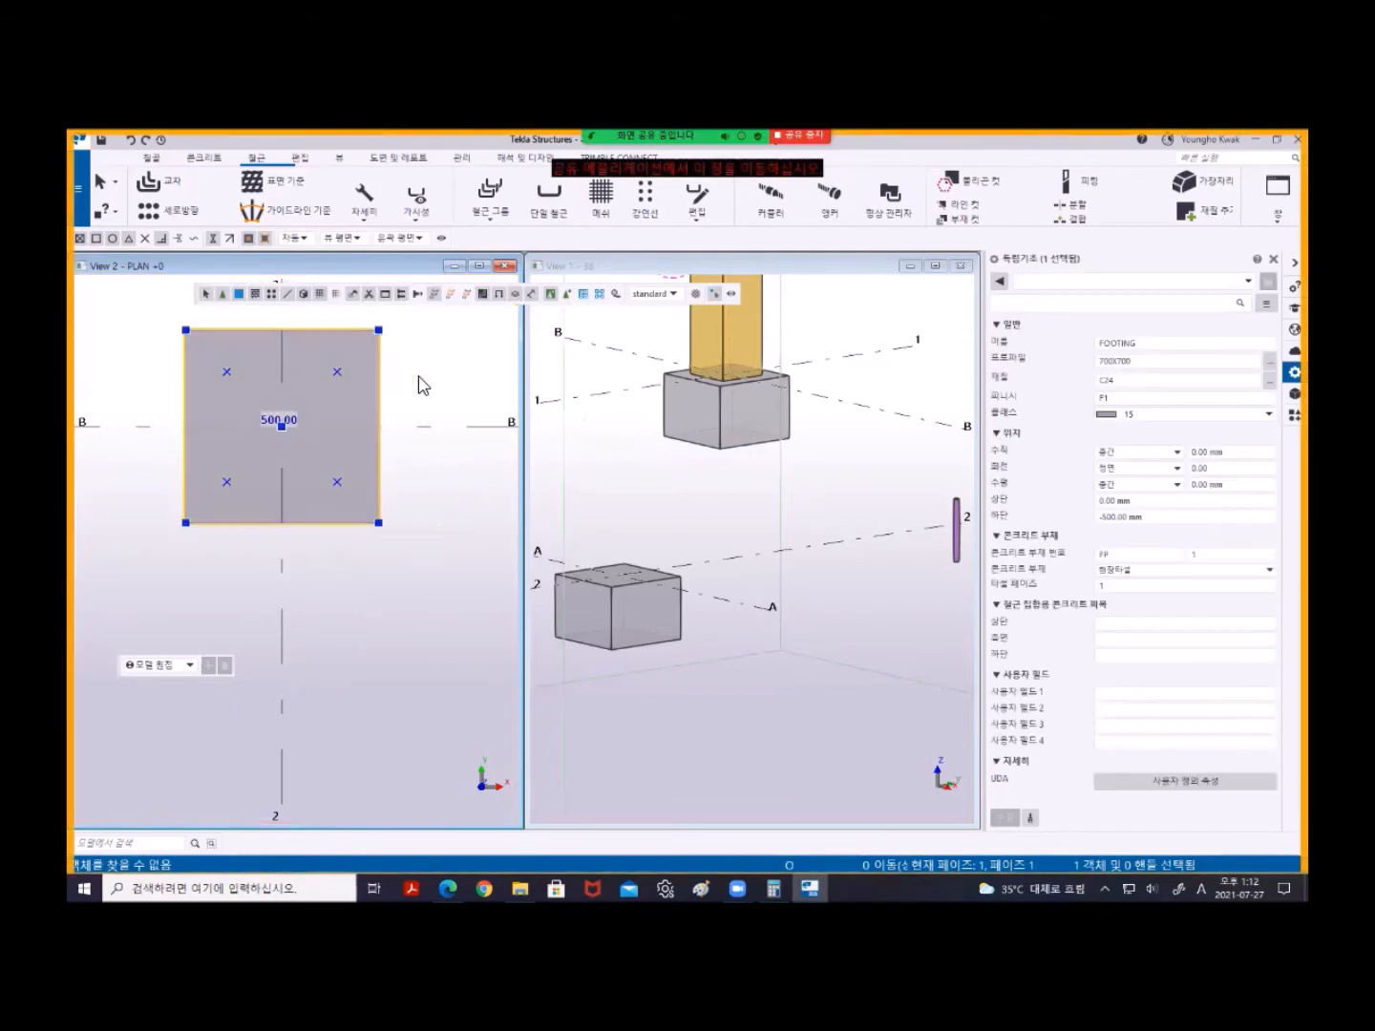
left_click(411, 386)
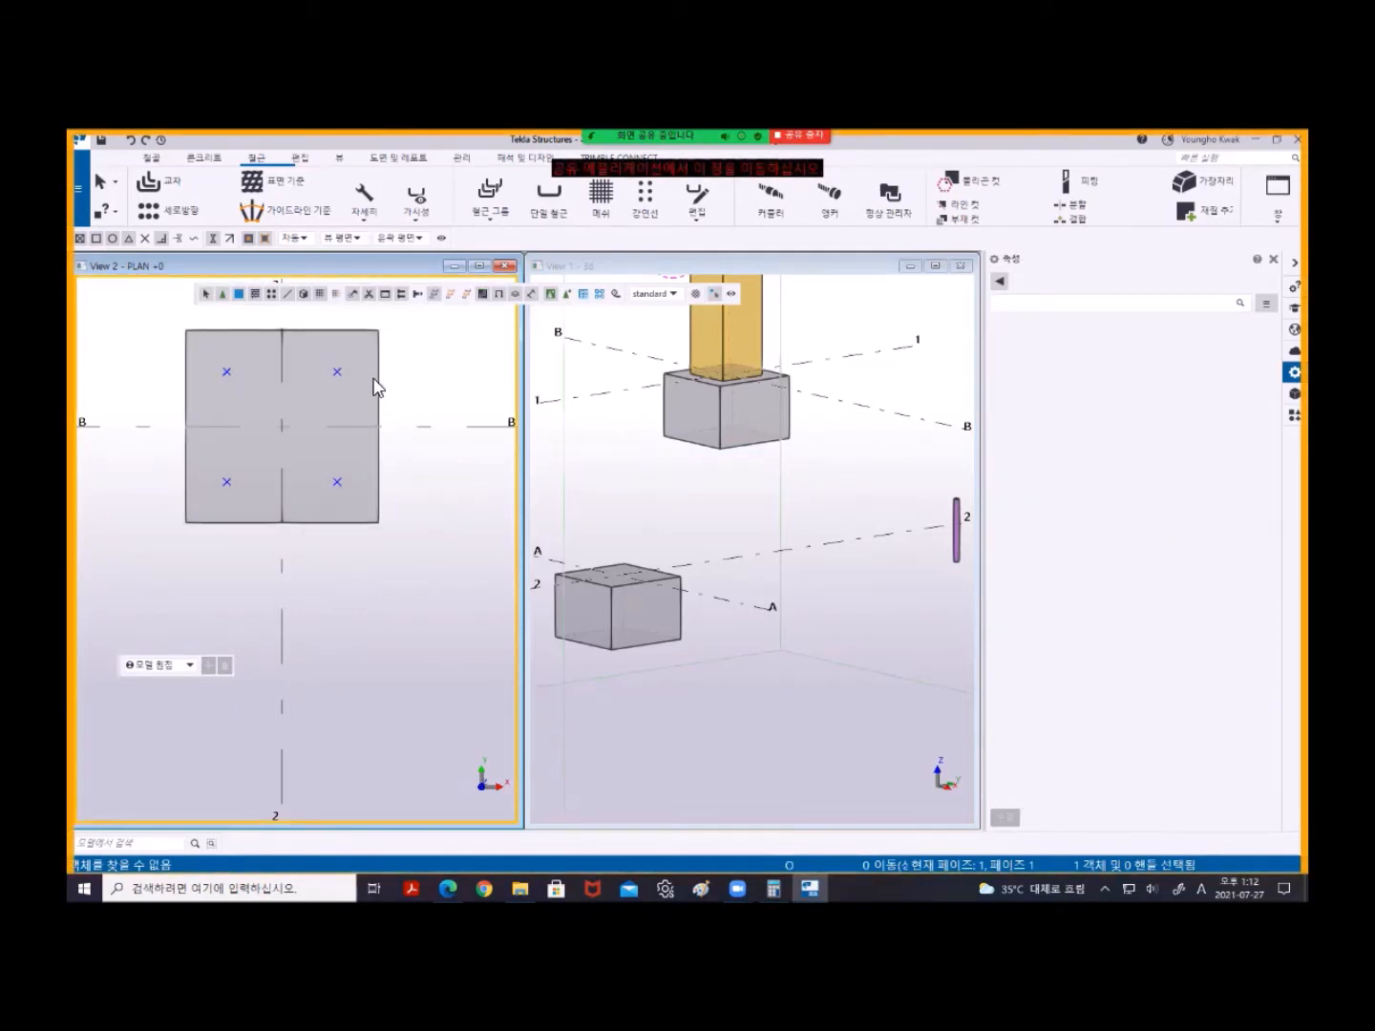
left_click(725, 410)
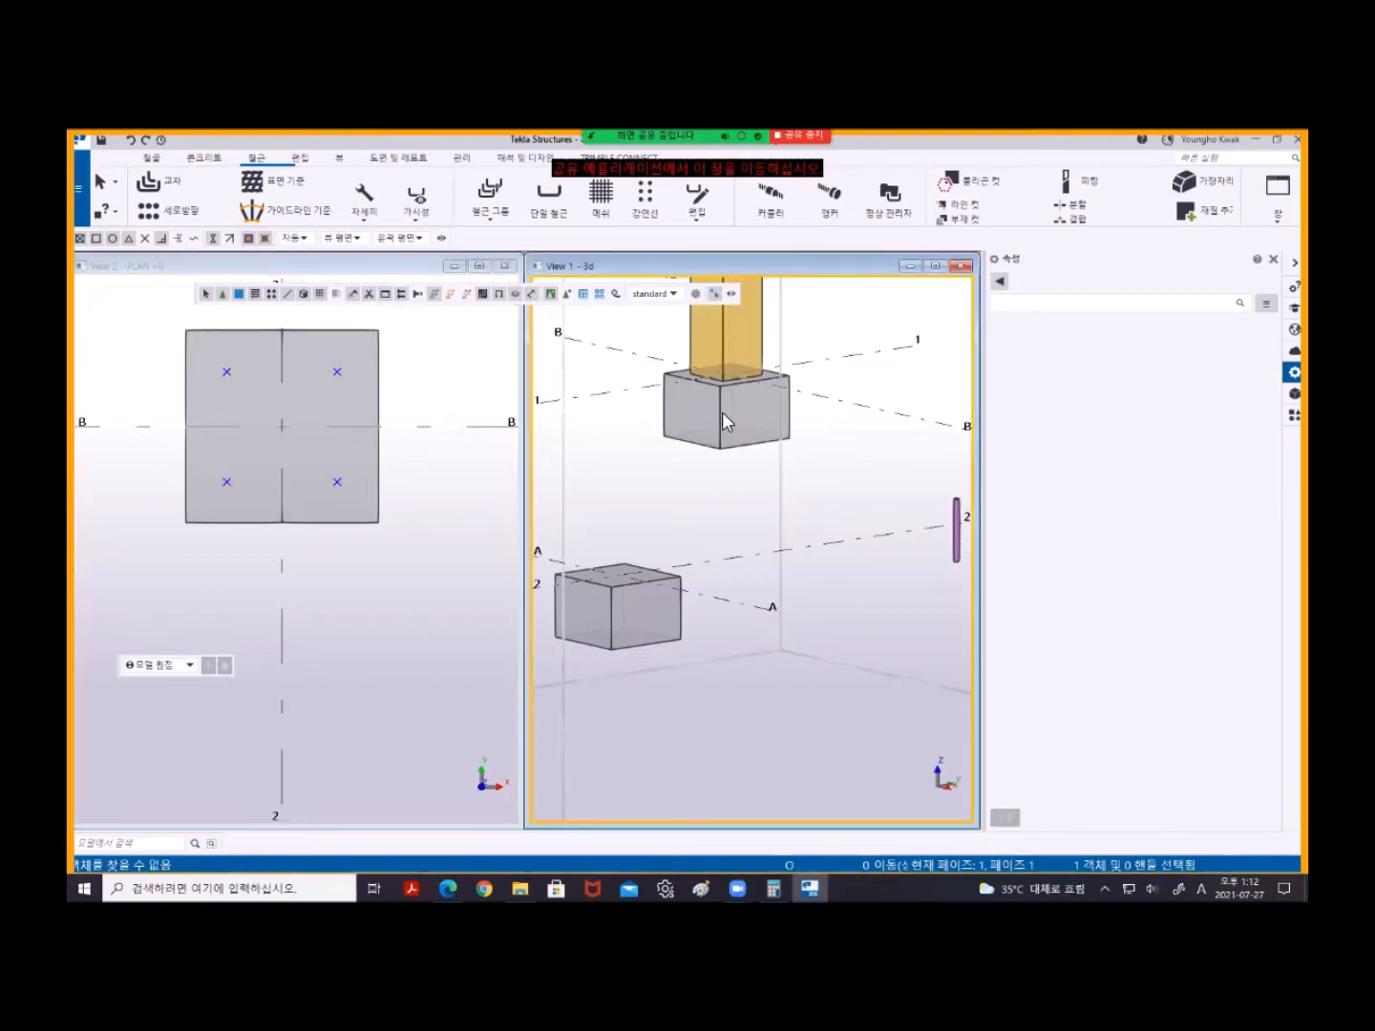
left_click(381, 454)
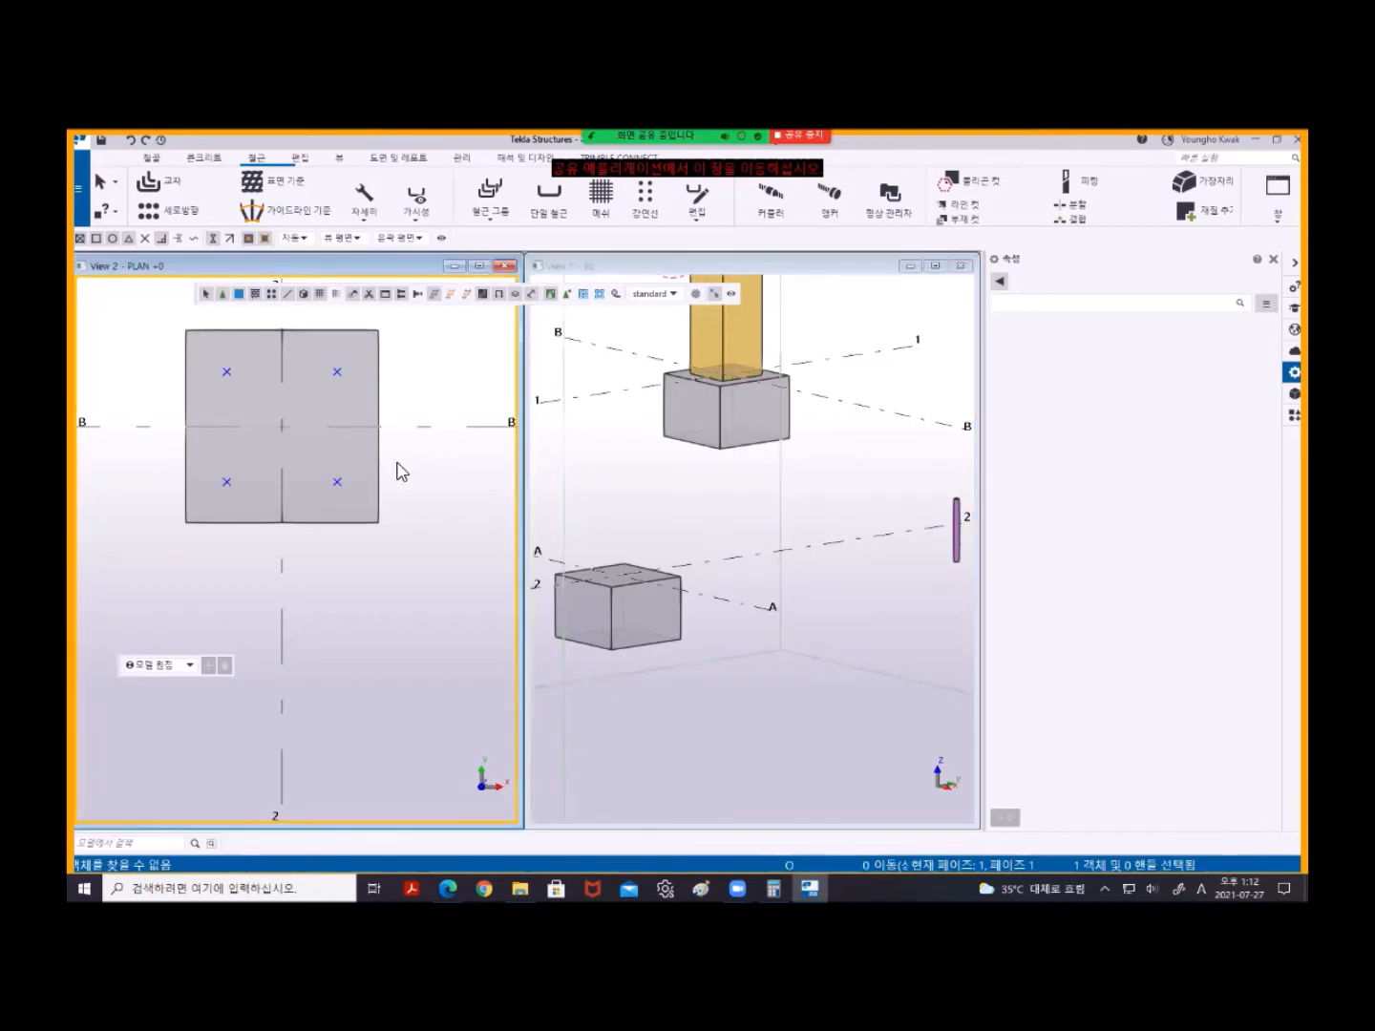
left_click(353, 388)
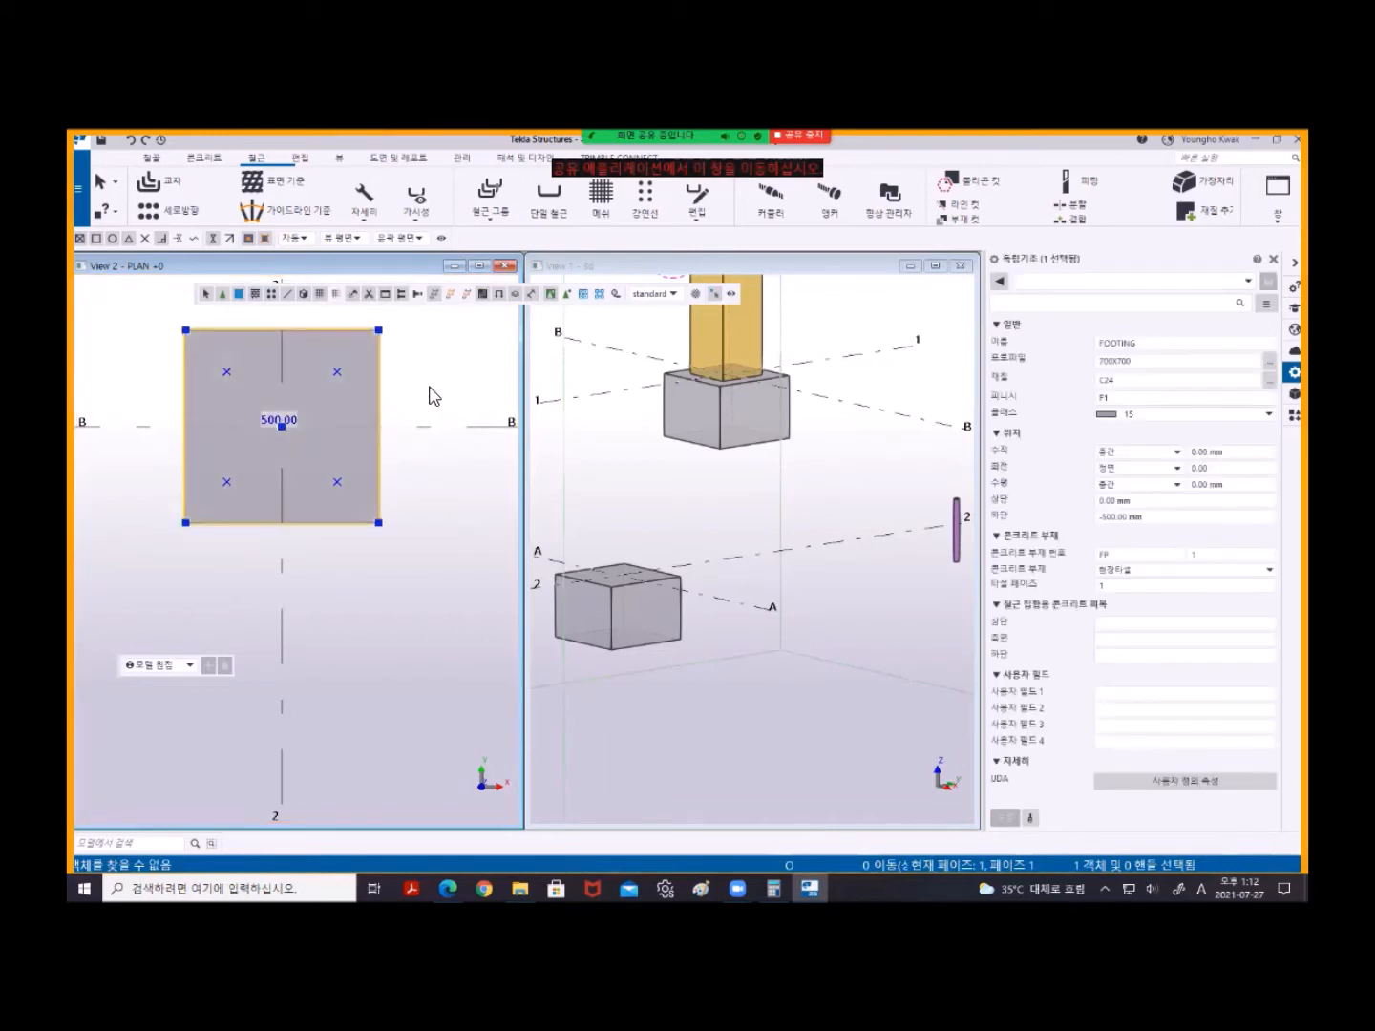
left_click(444, 392)
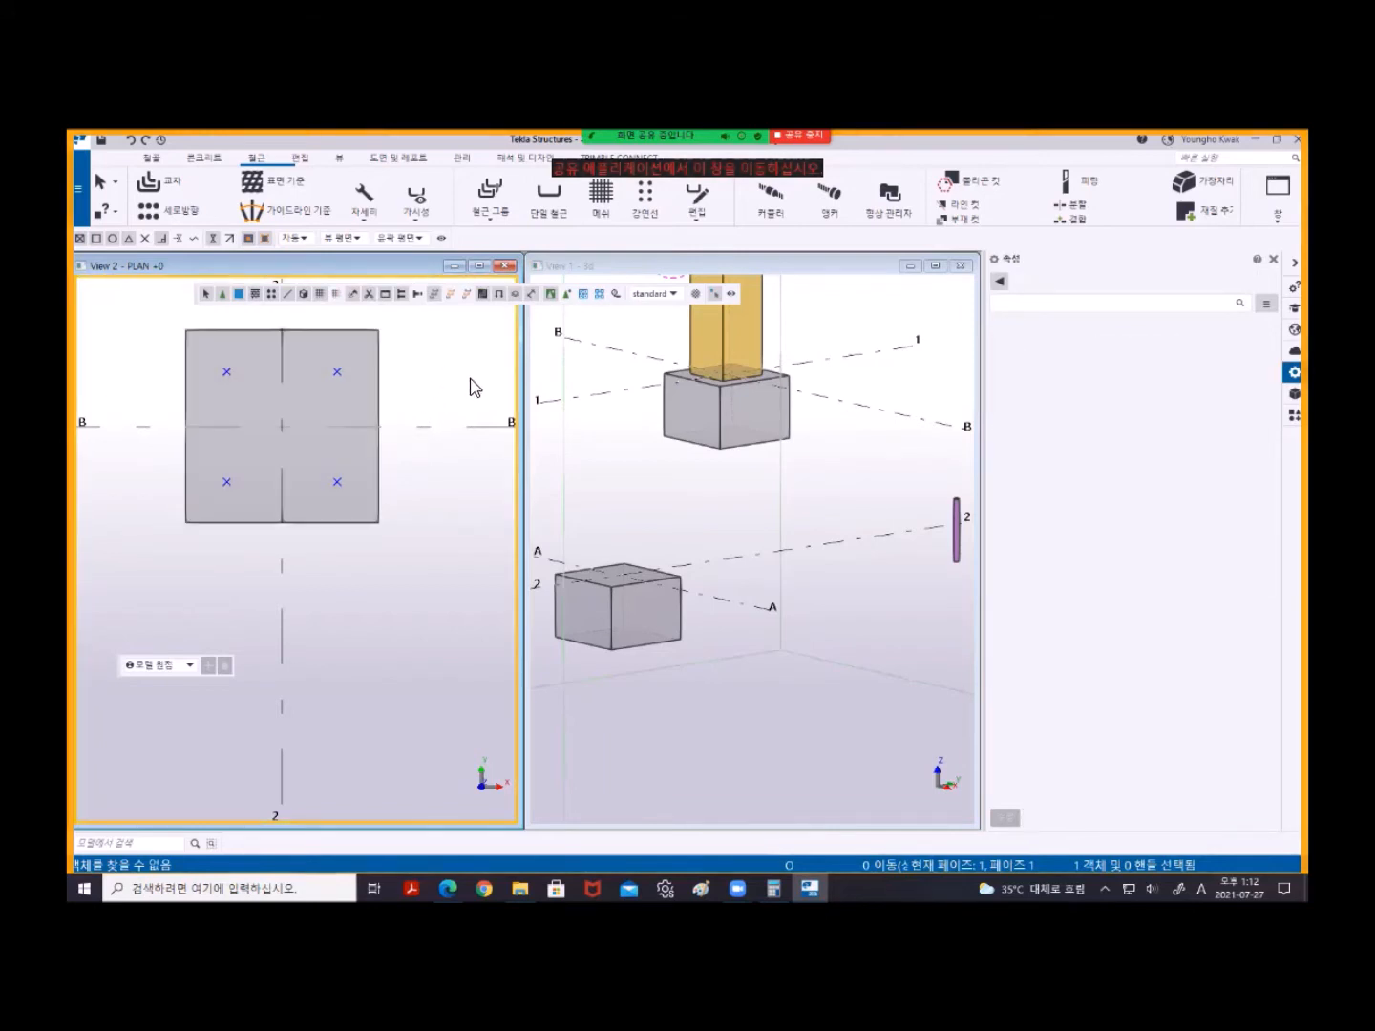
- Model a single rebar in the grid 2-B footing from the lower-left reference point to the relative point @0,0,-400, and end the command
left_click(548, 195)
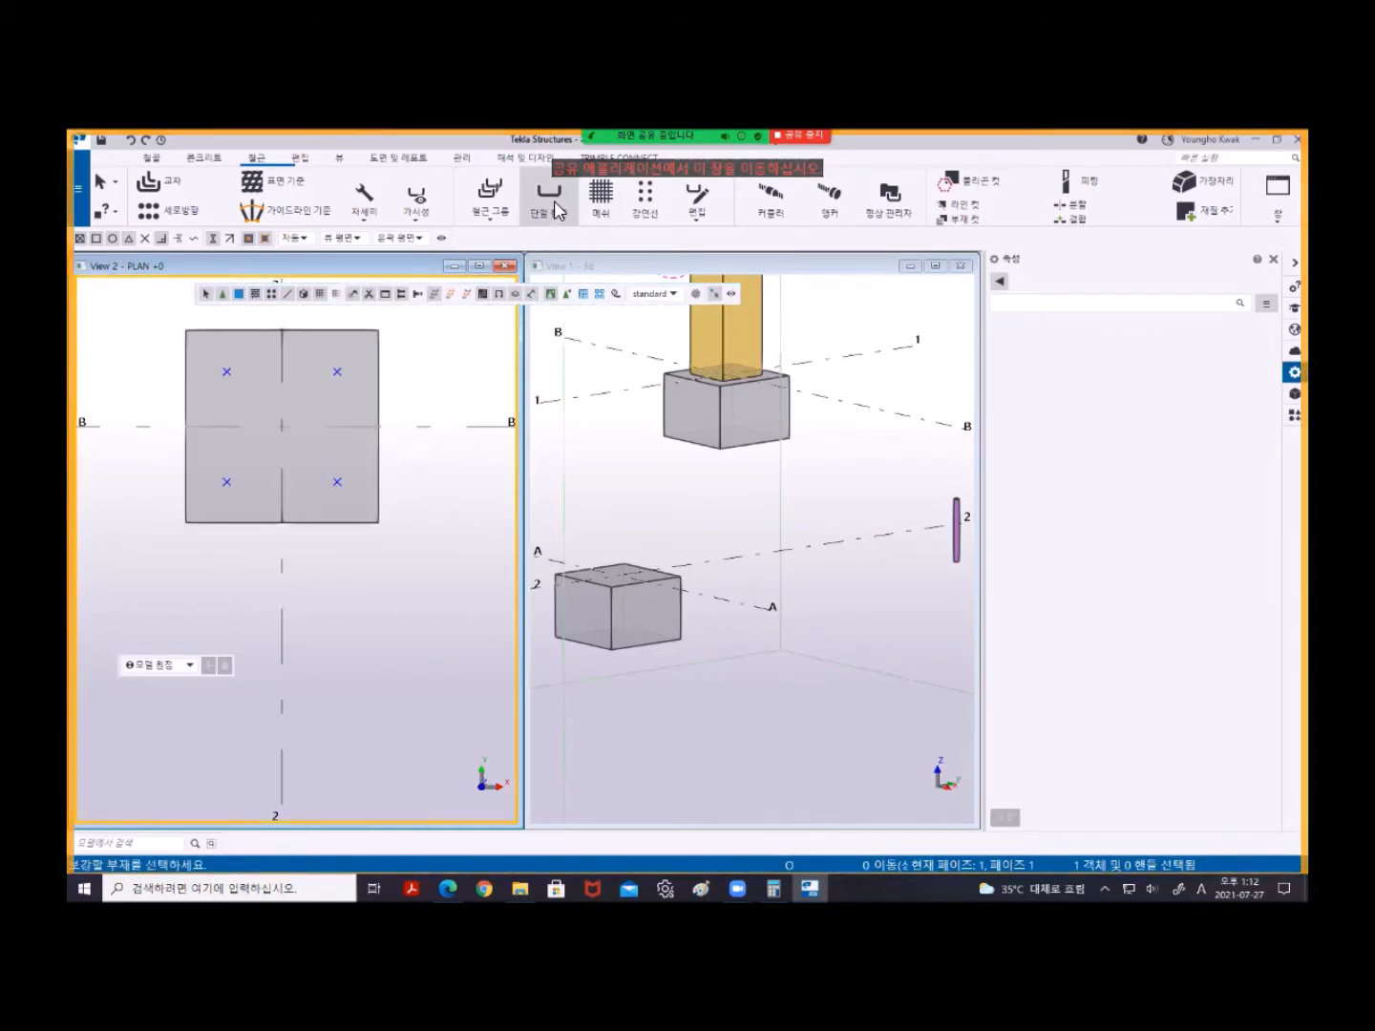
left_click(365, 400)
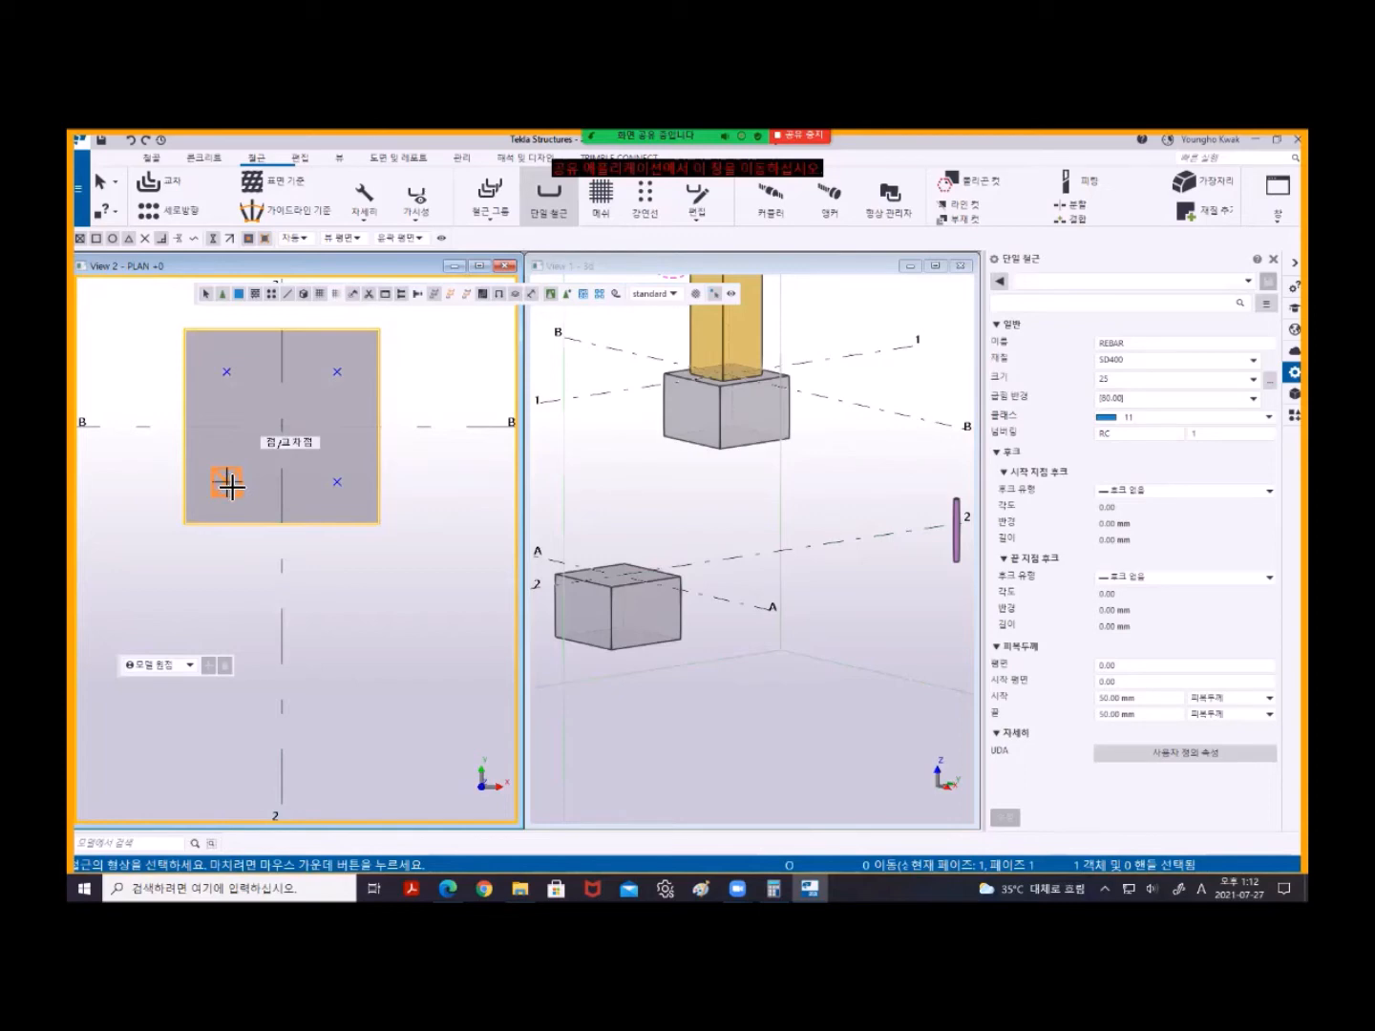
left_click(230, 486)
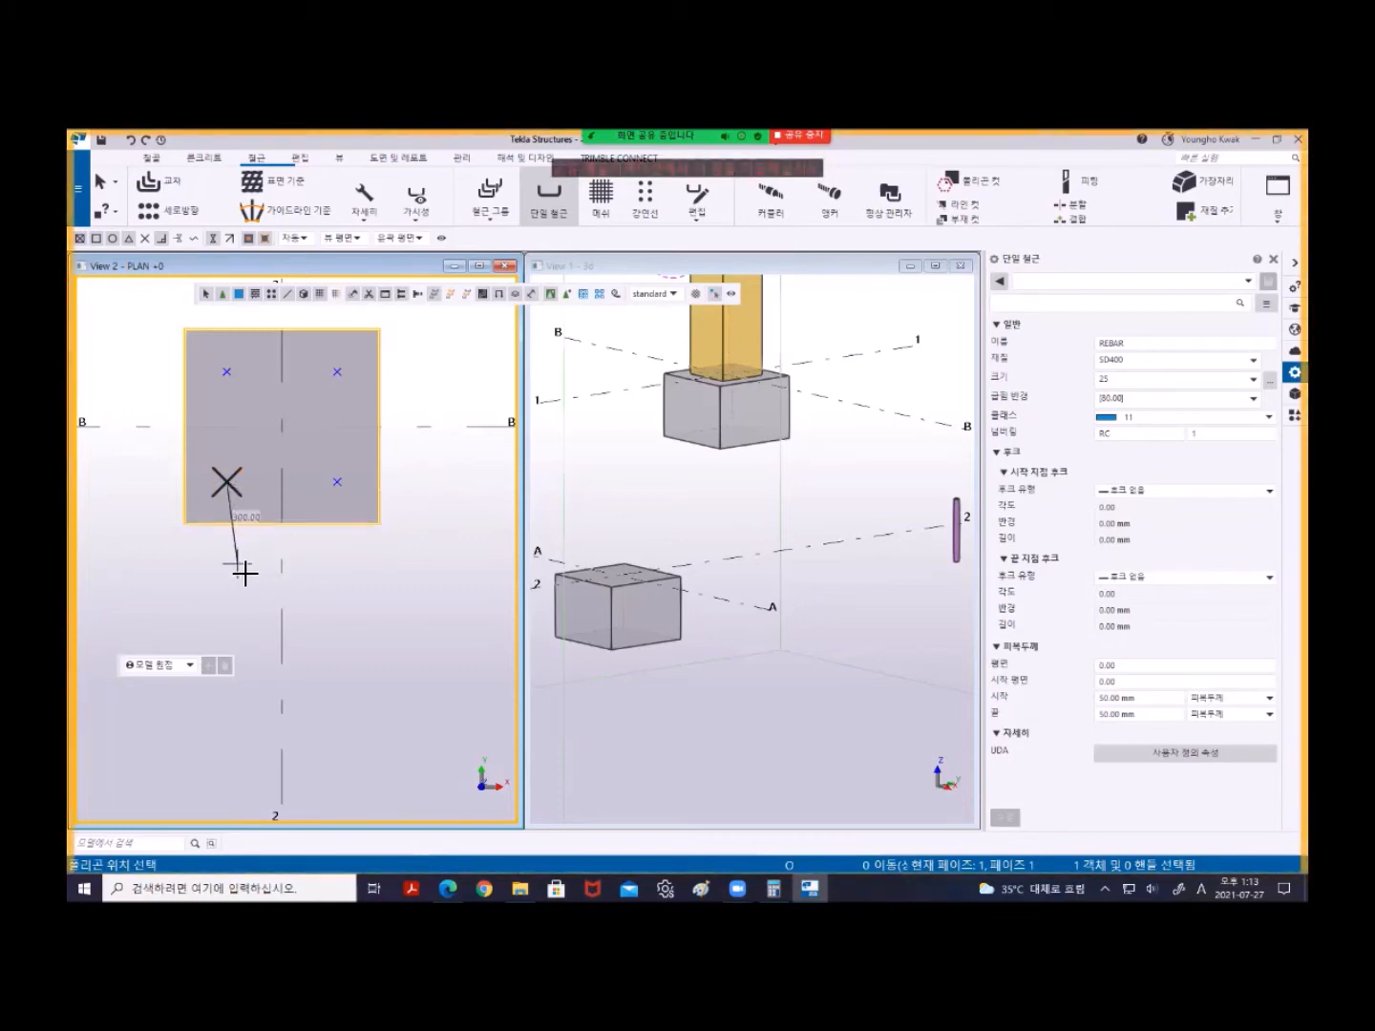
type("@")
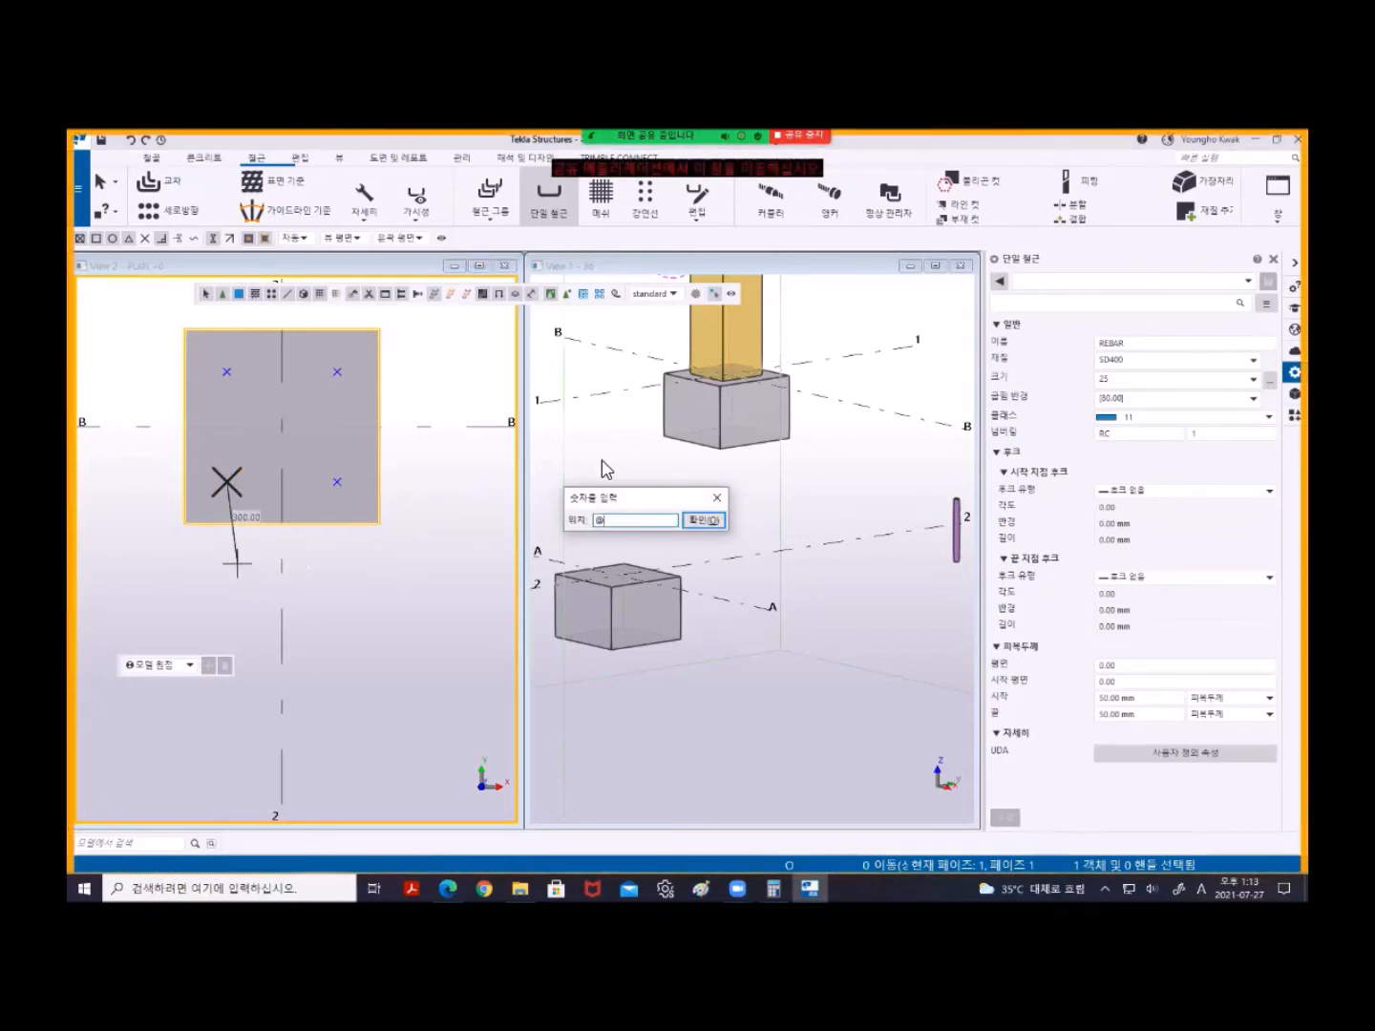
type("0")
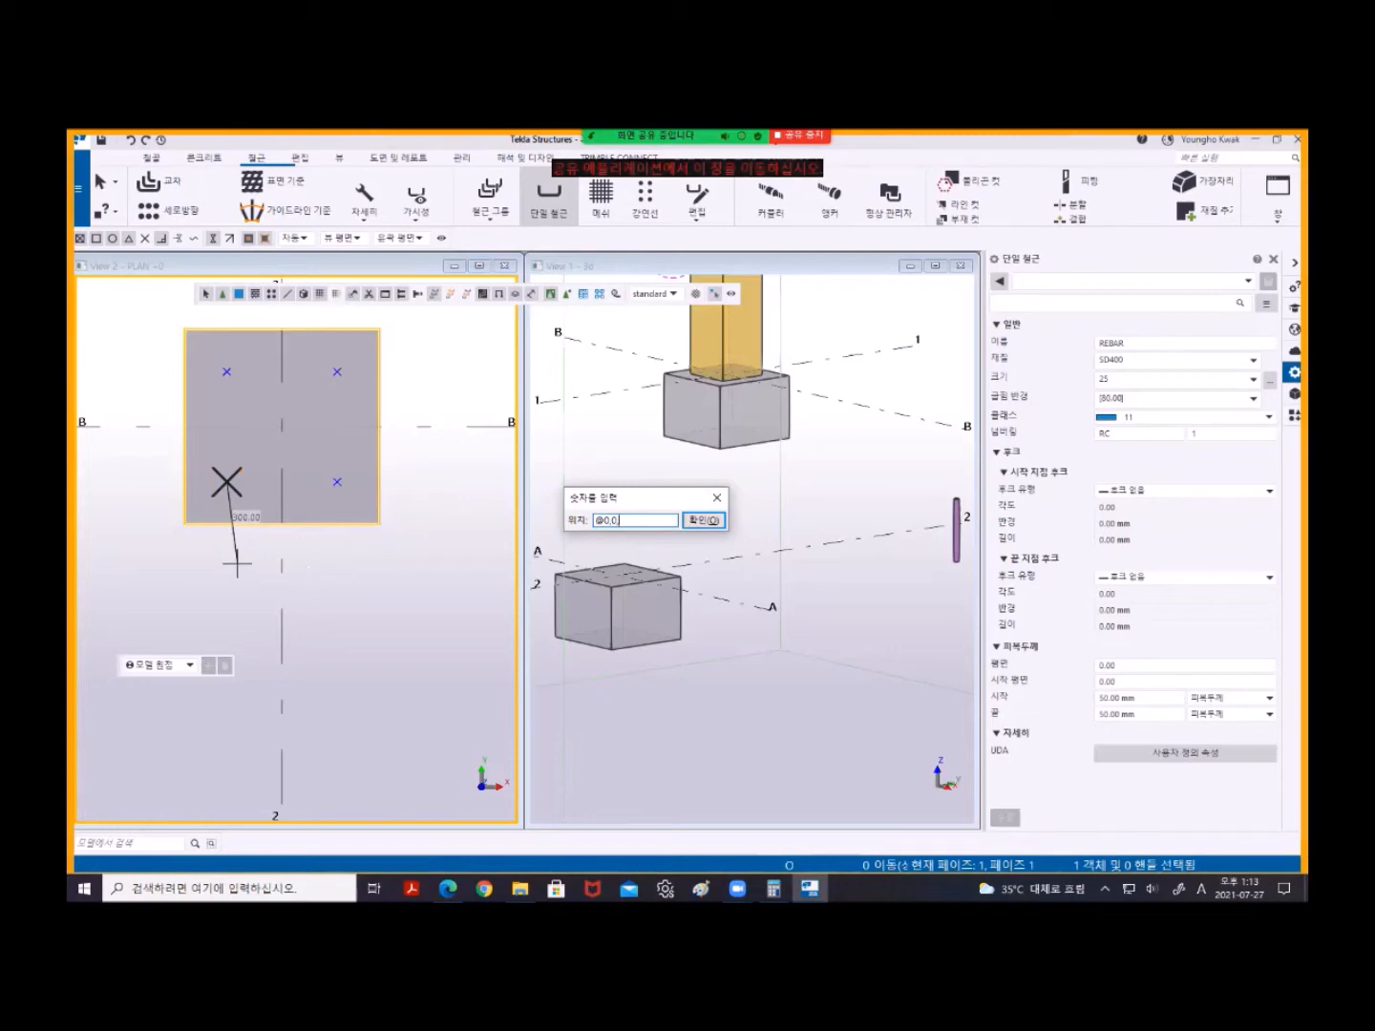
type(",-400")
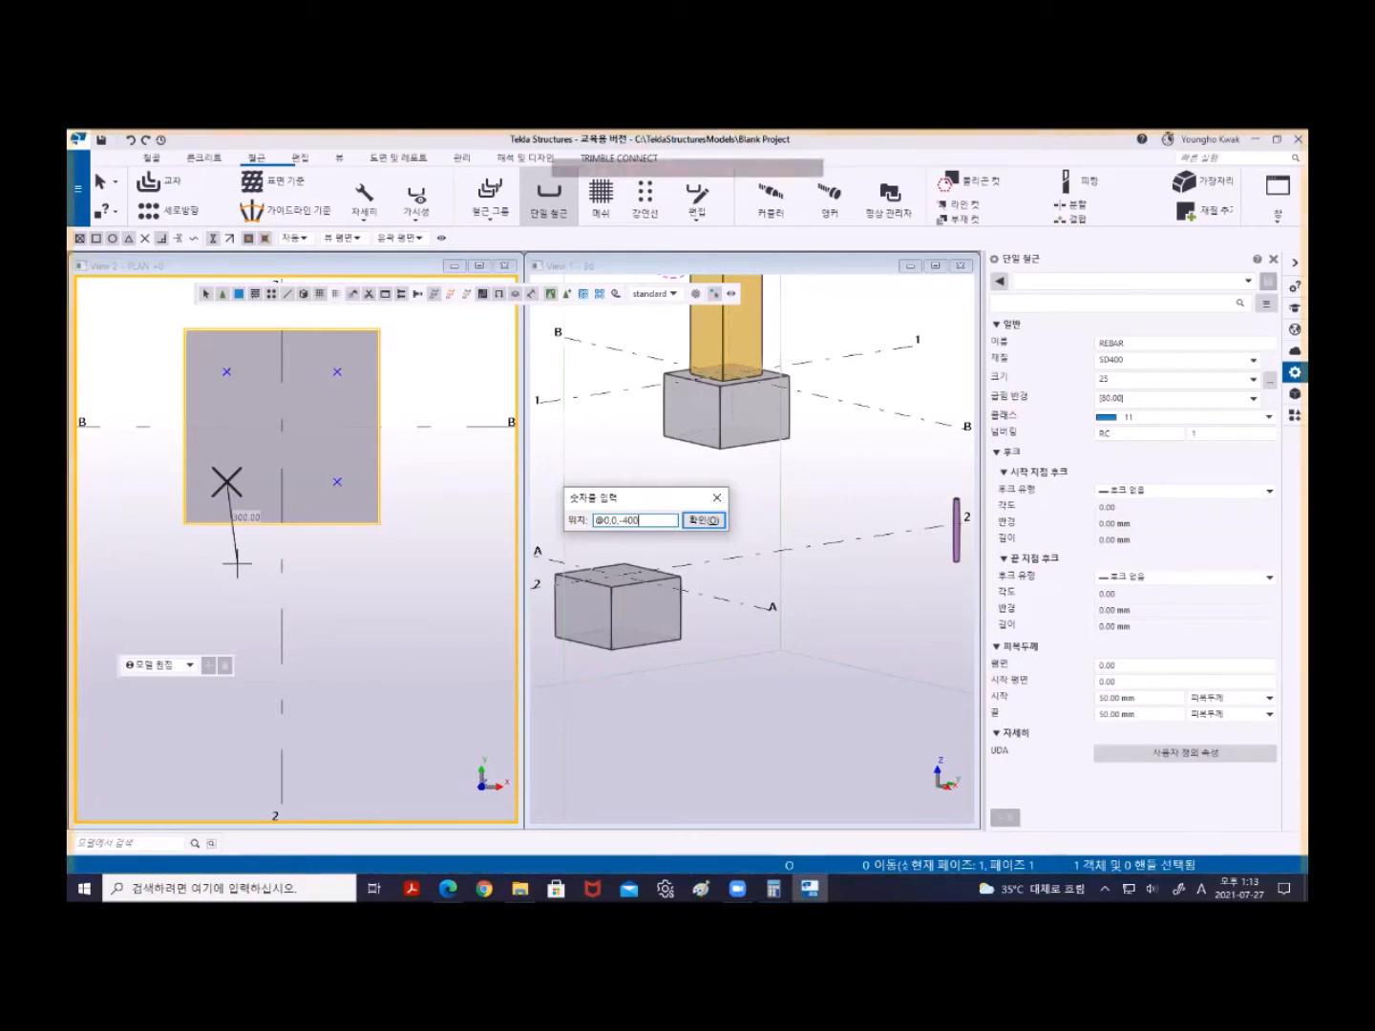
key("Return")
scroll(757, 546, "down", 3)
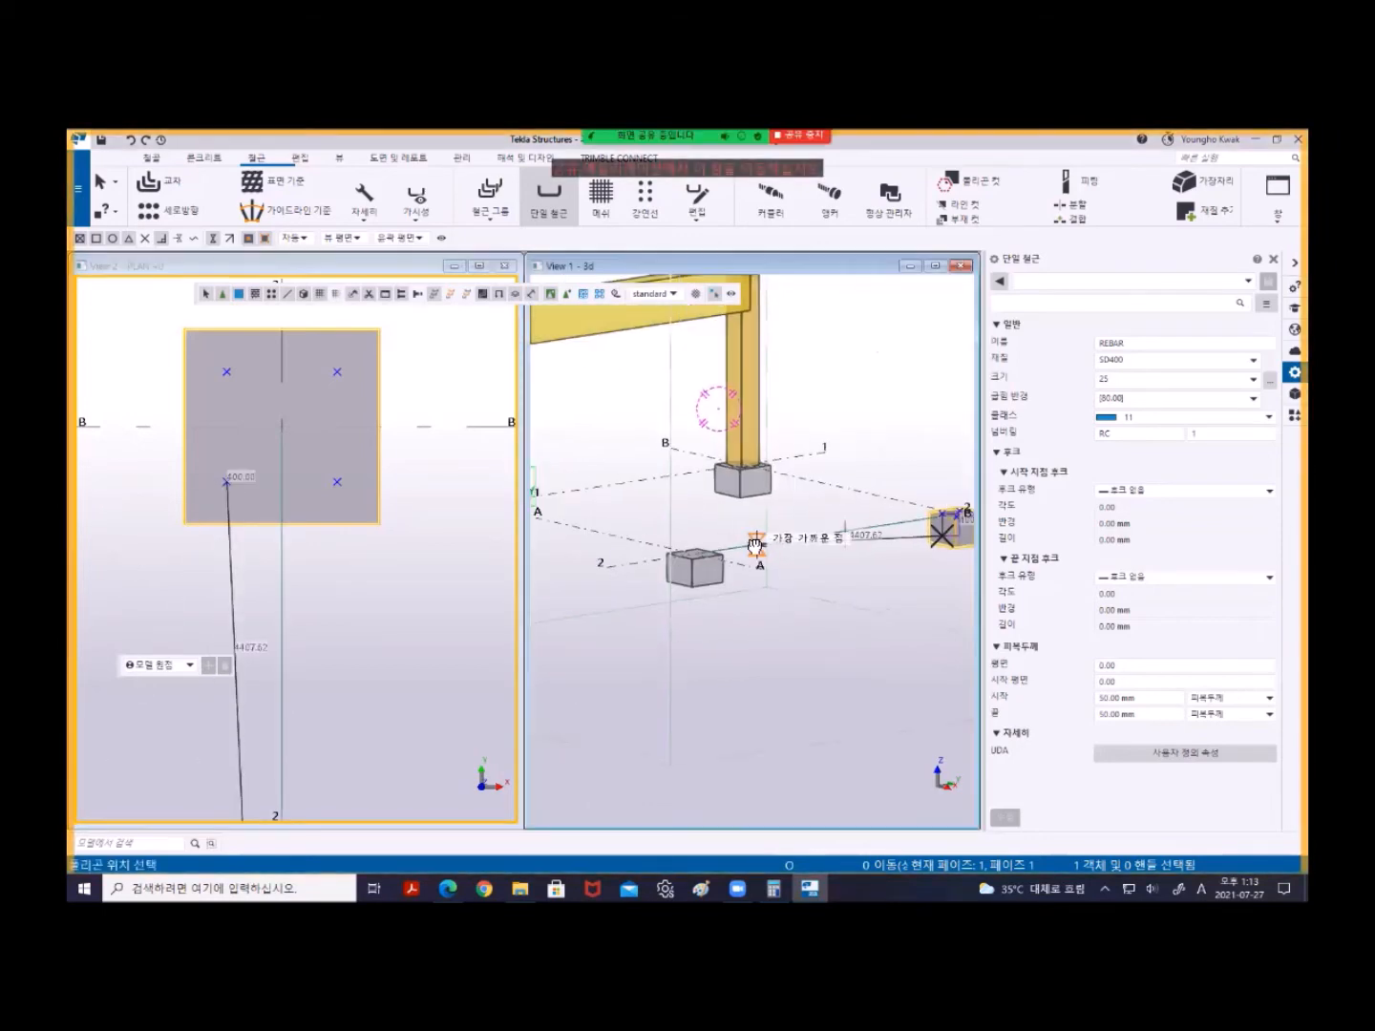
middle_click_drag(758, 546, 625, 565)
scroll(836, 542, "up", 6)
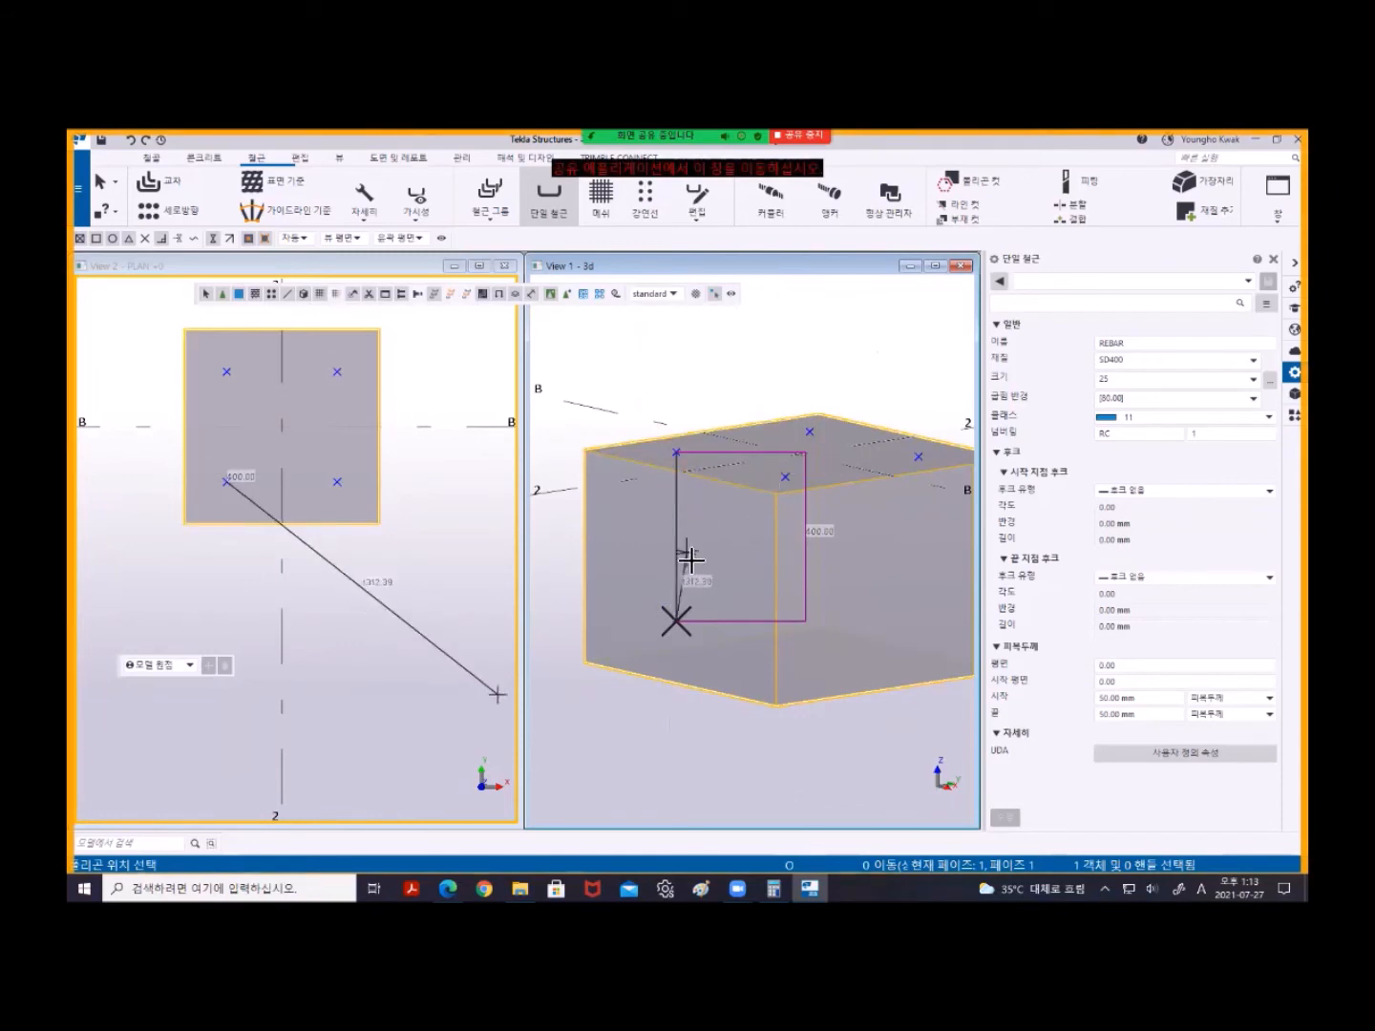
right_click(694, 340)
middle_click(660, 401)
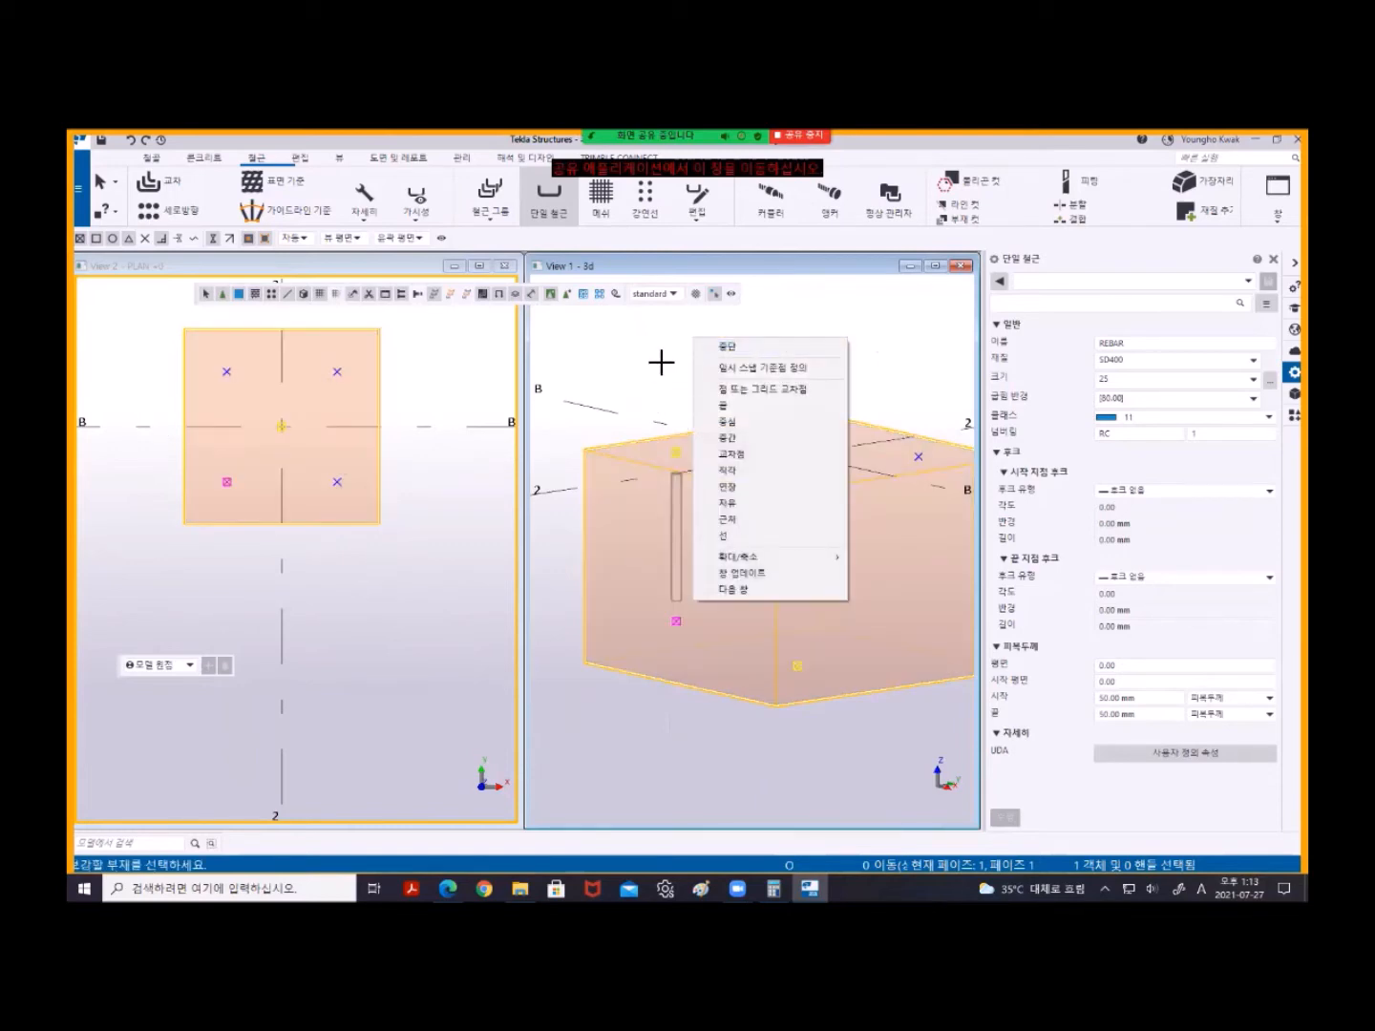
right_click(659, 363)
left_click(688, 366)
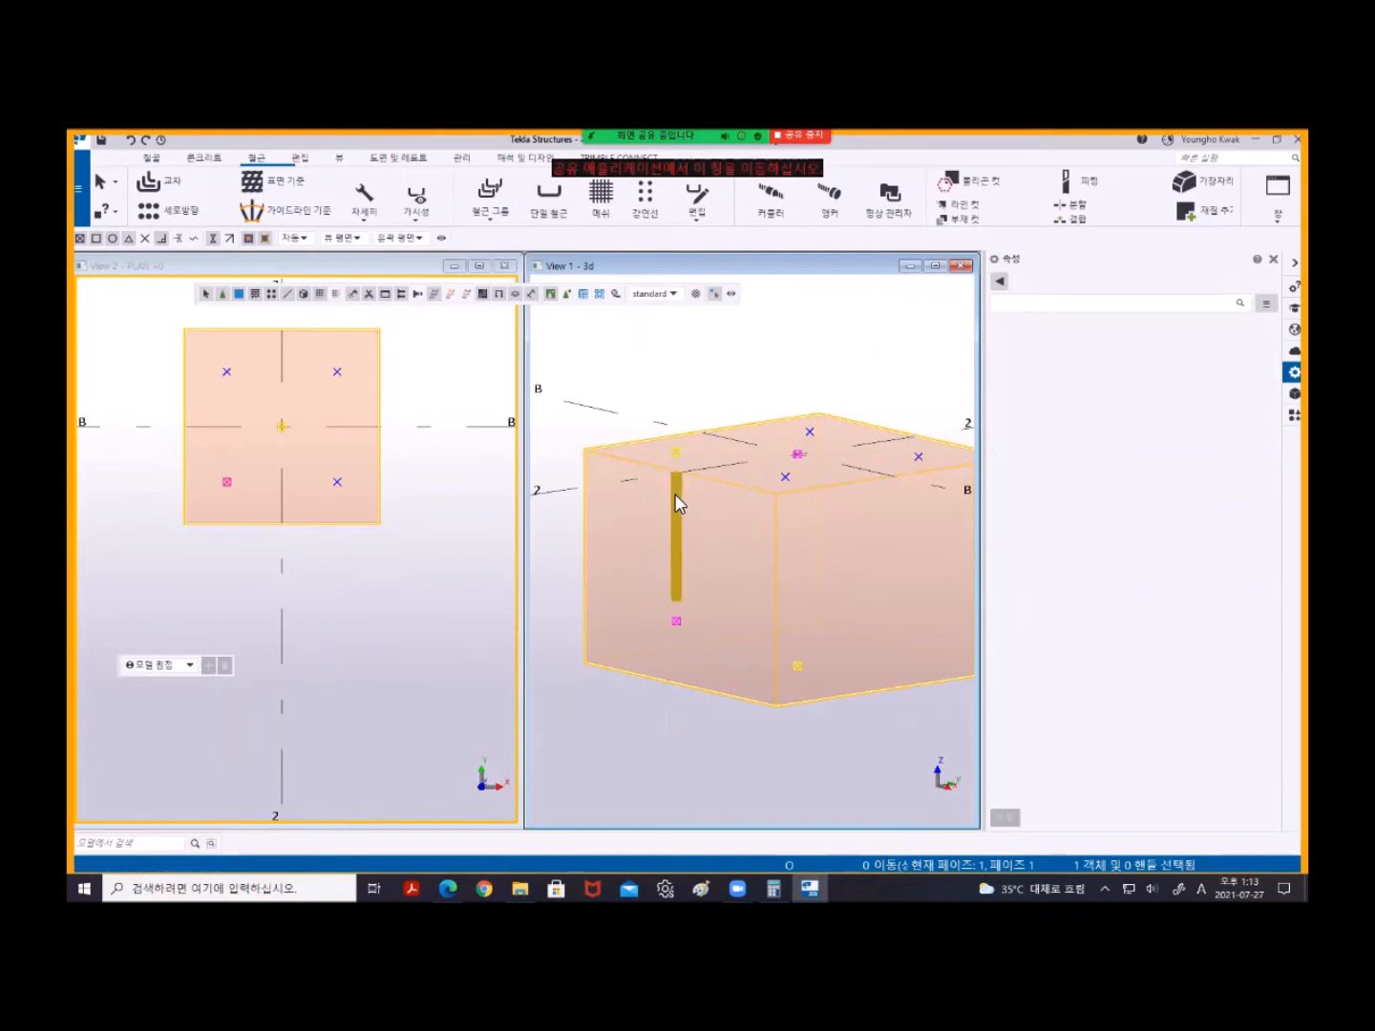
- Copy the rebar from the lower-left reference point to the other three reference points on the footing
left_click(673, 500)
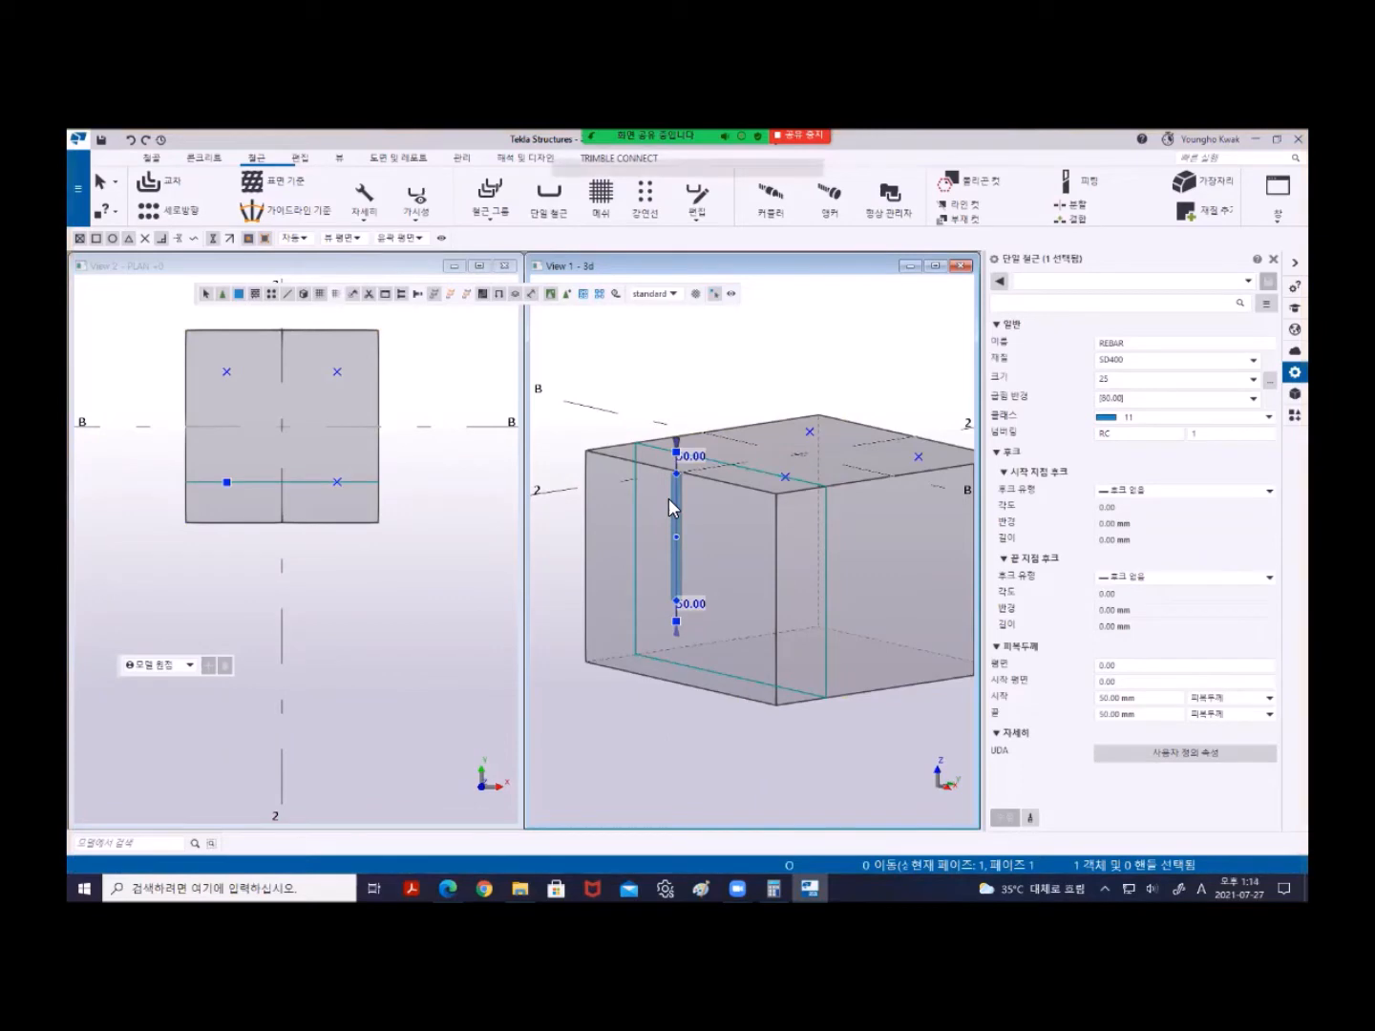
right_click(651, 349)
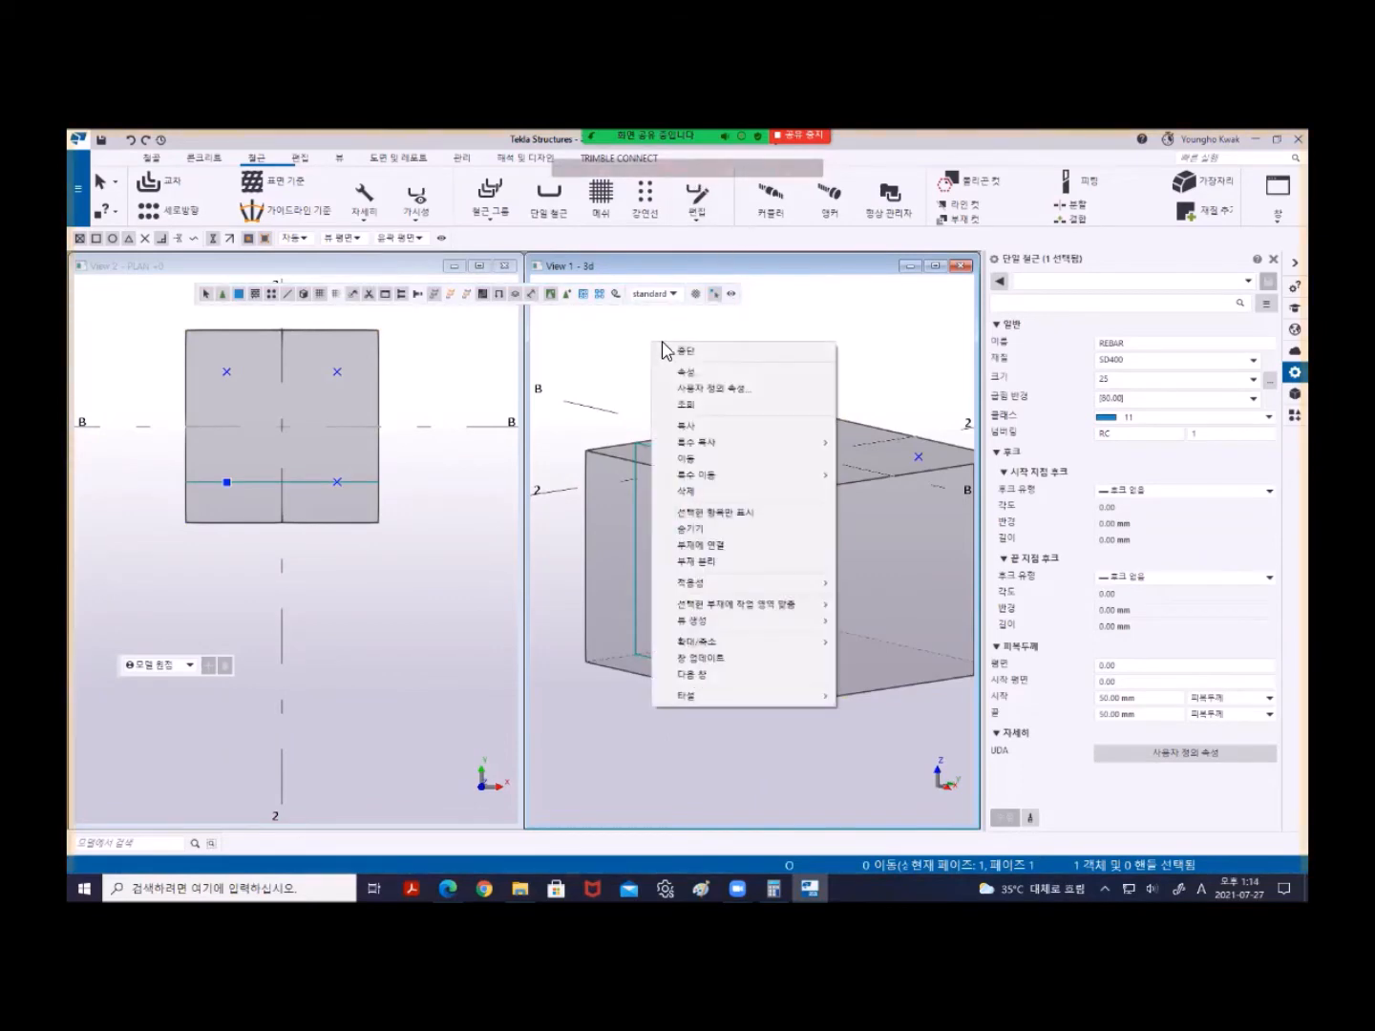
left_click(699, 403)
left_click(226, 482)
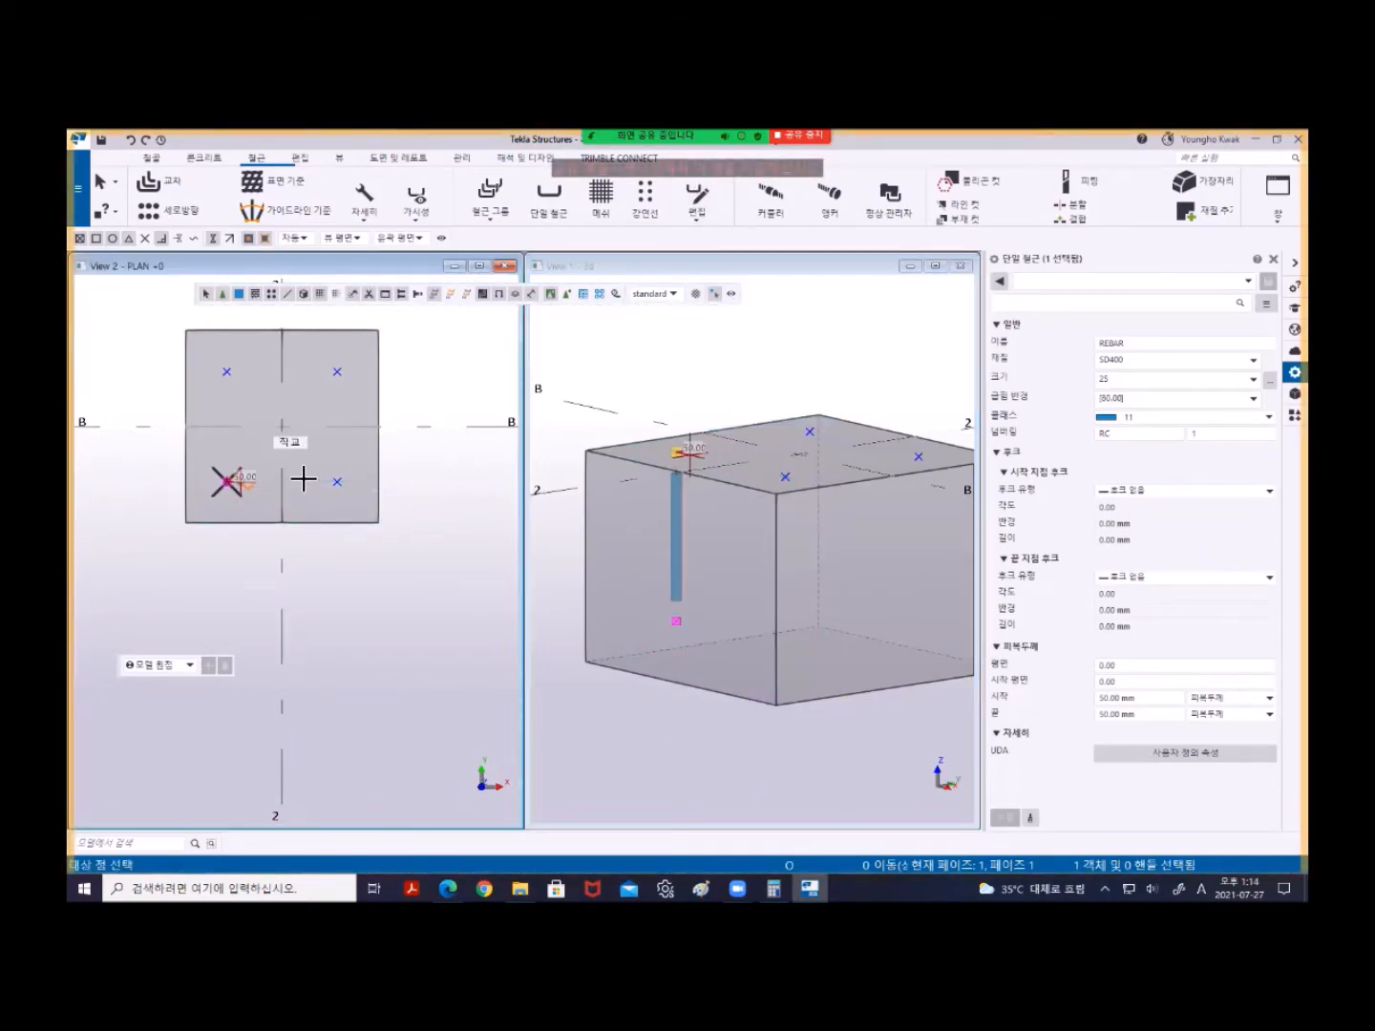
left_click(338, 372)
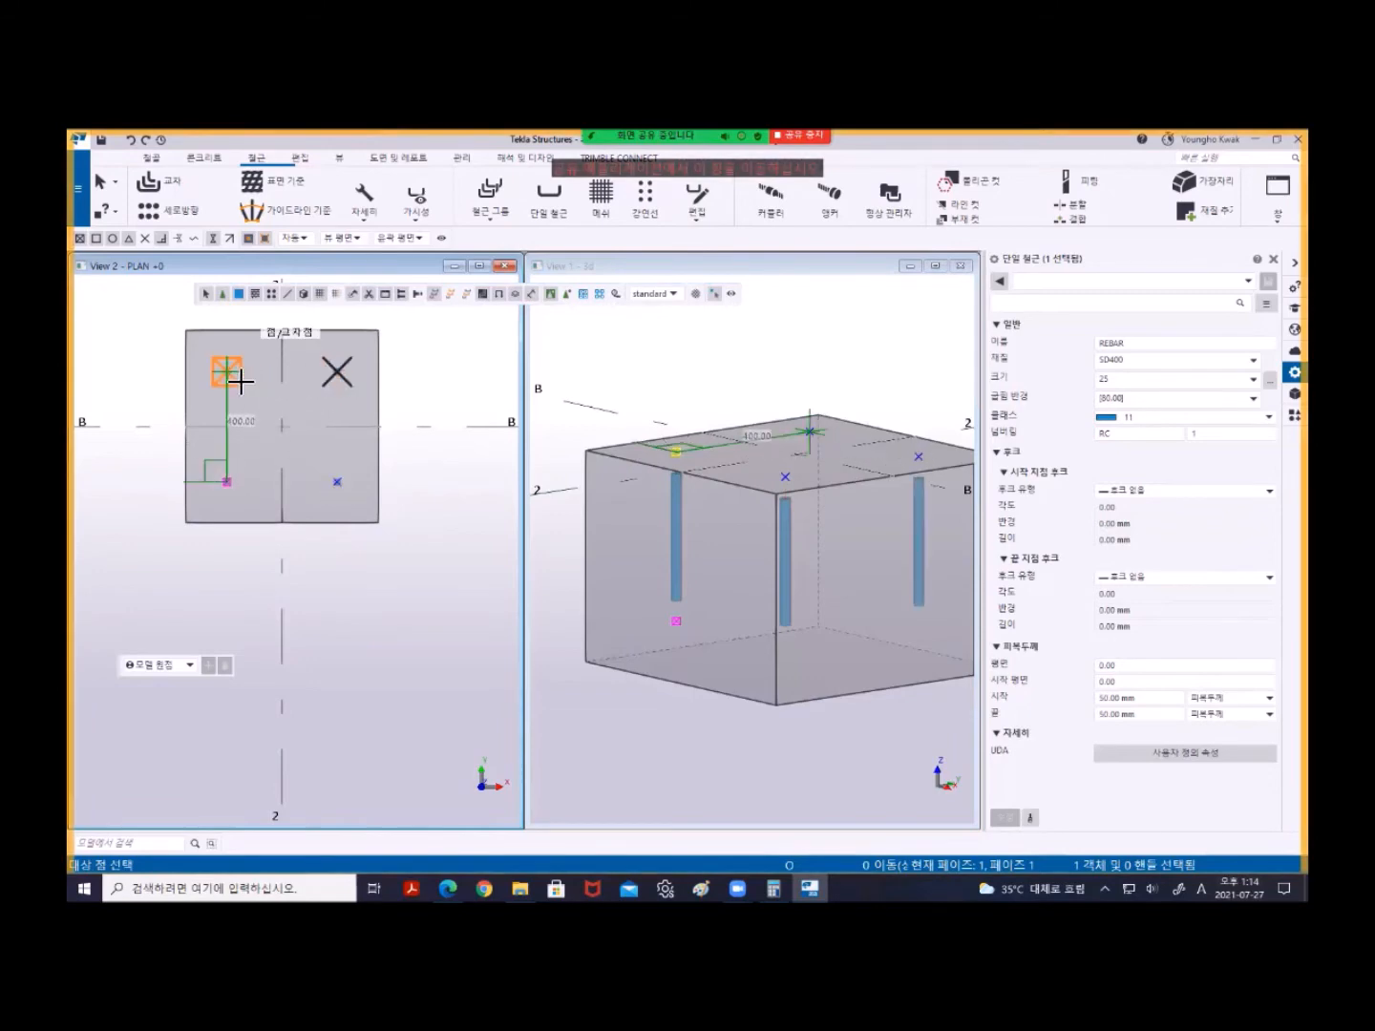
left_click(227, 372)
right_click(414, 365)
left_click(449, 372)
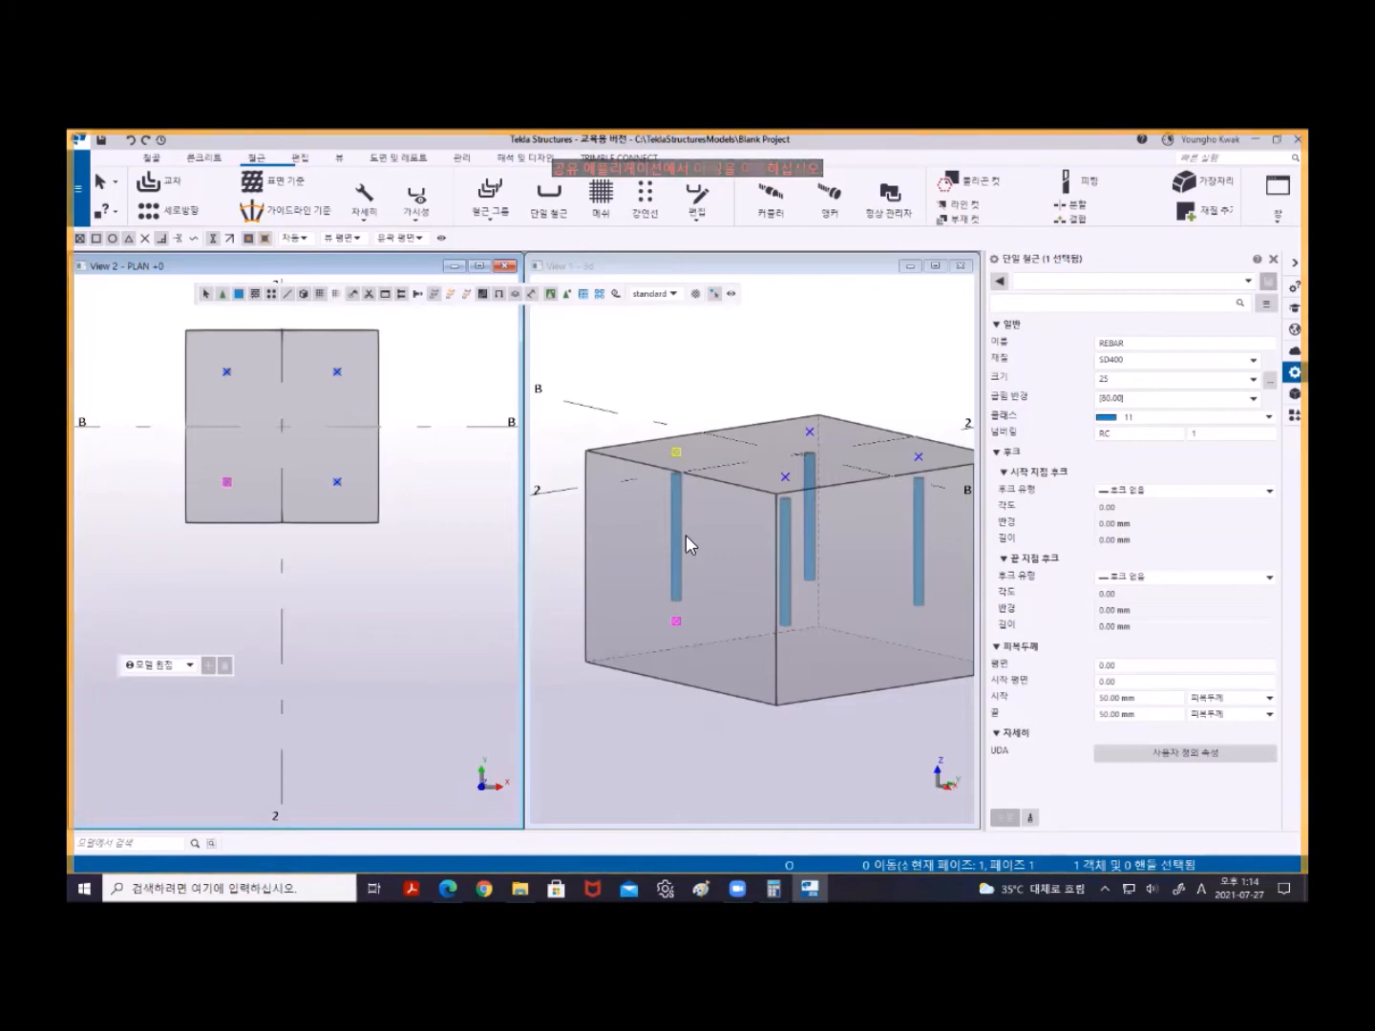
- Select all four vertical rebars inside the grid 2-B footing in the 3D view
middle_click_drag(690, 541, 651, 518)
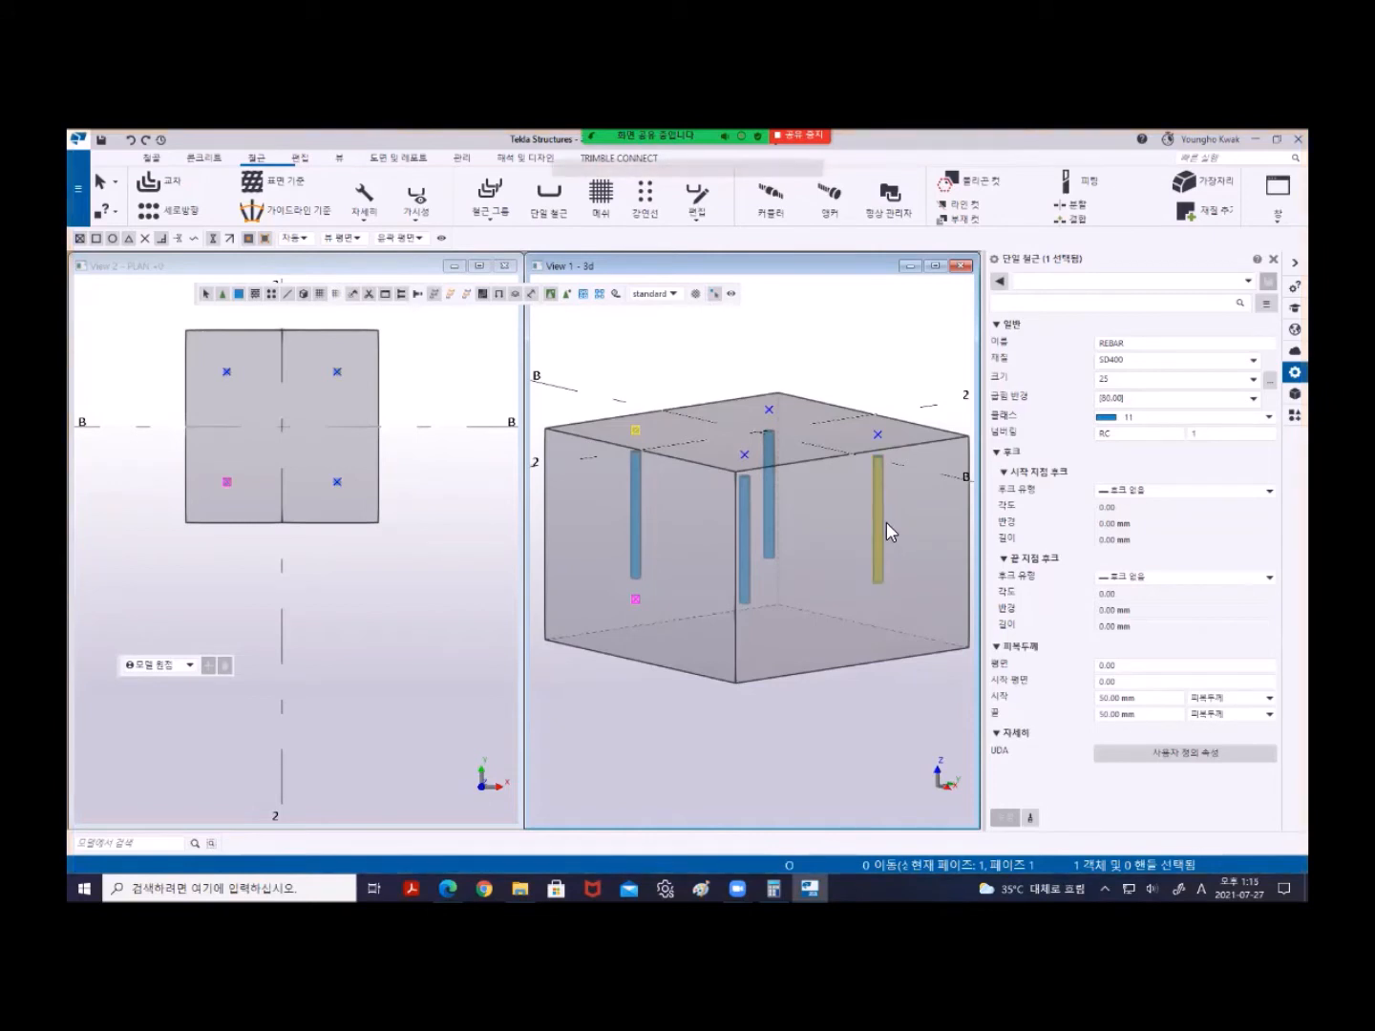
left_click(883, 521, "ctrl")
left_click(768, 505, "ctrl")
left_click(743, 509, "ctrl")
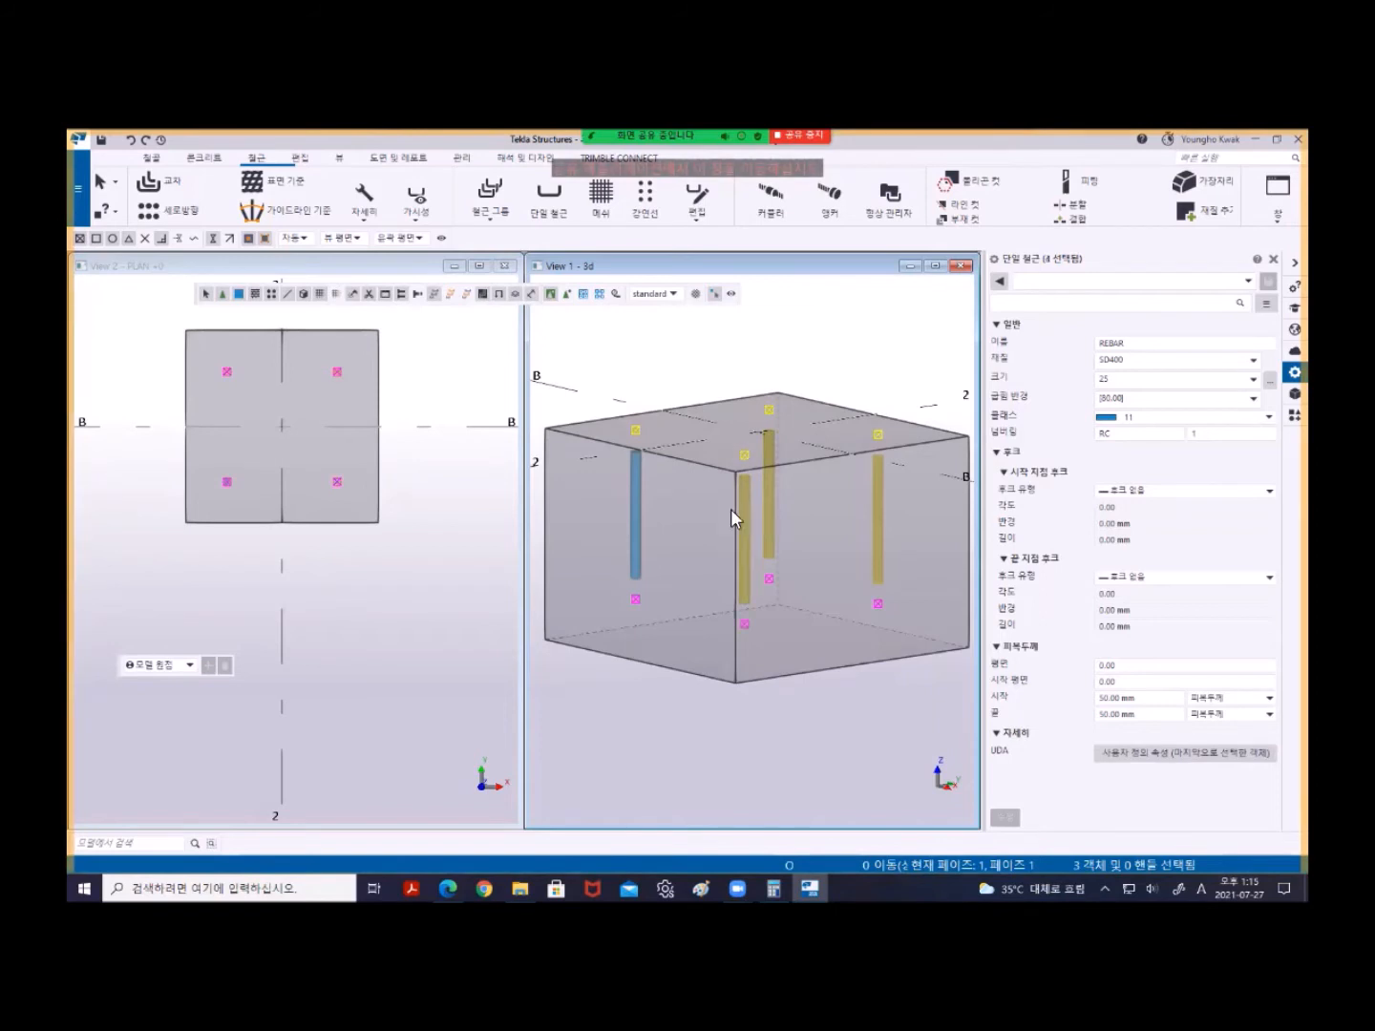
left_click(637, 499, "ctrl")
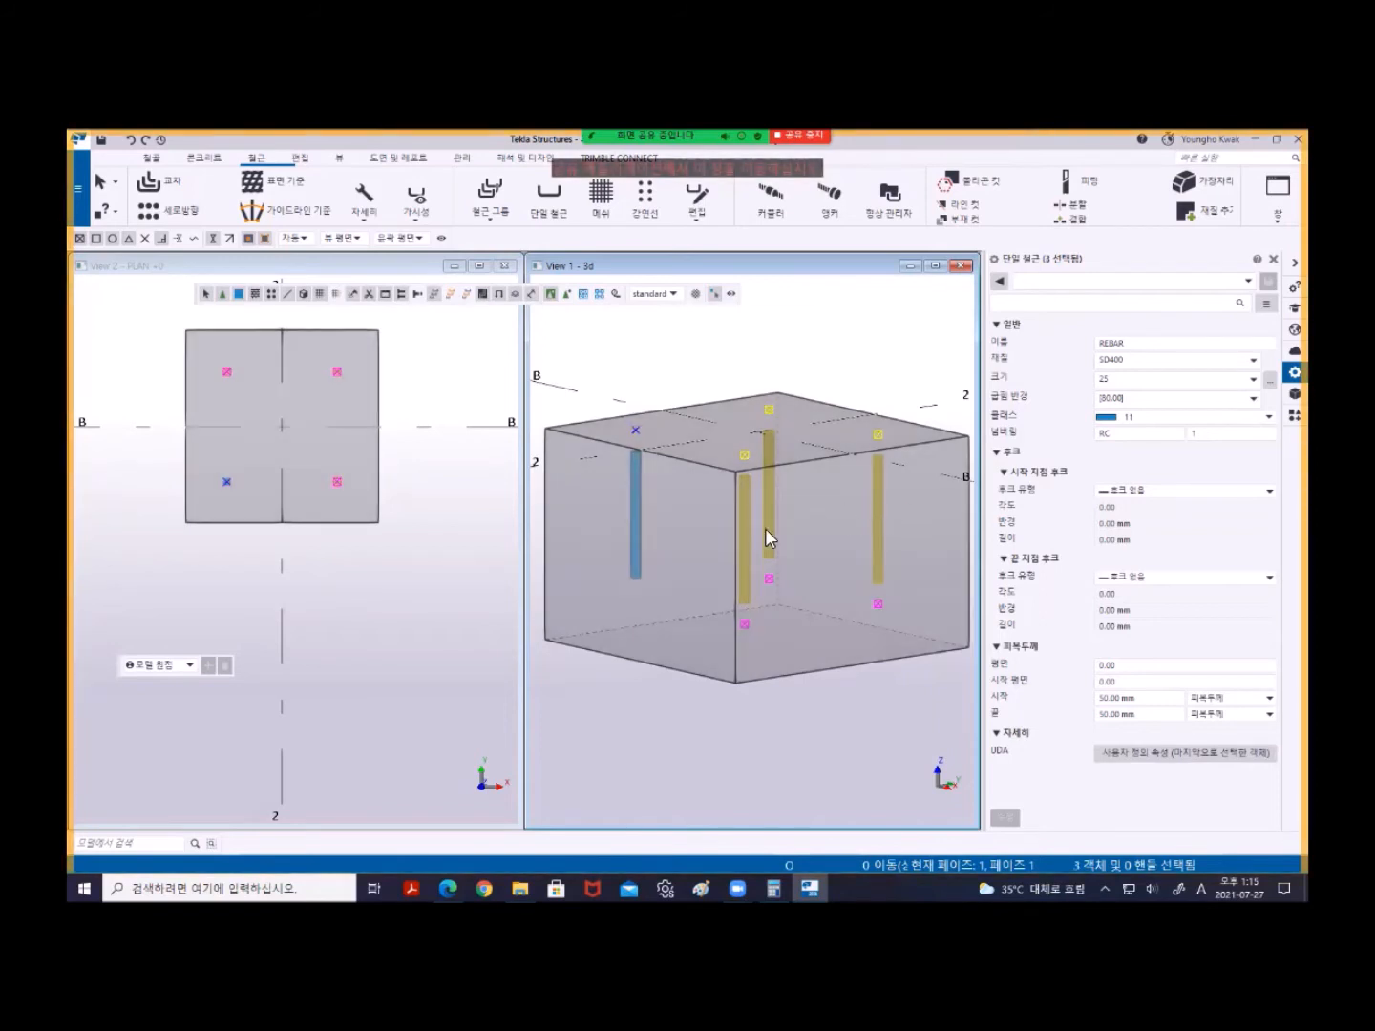
left_click(636, 513, "ctrl")
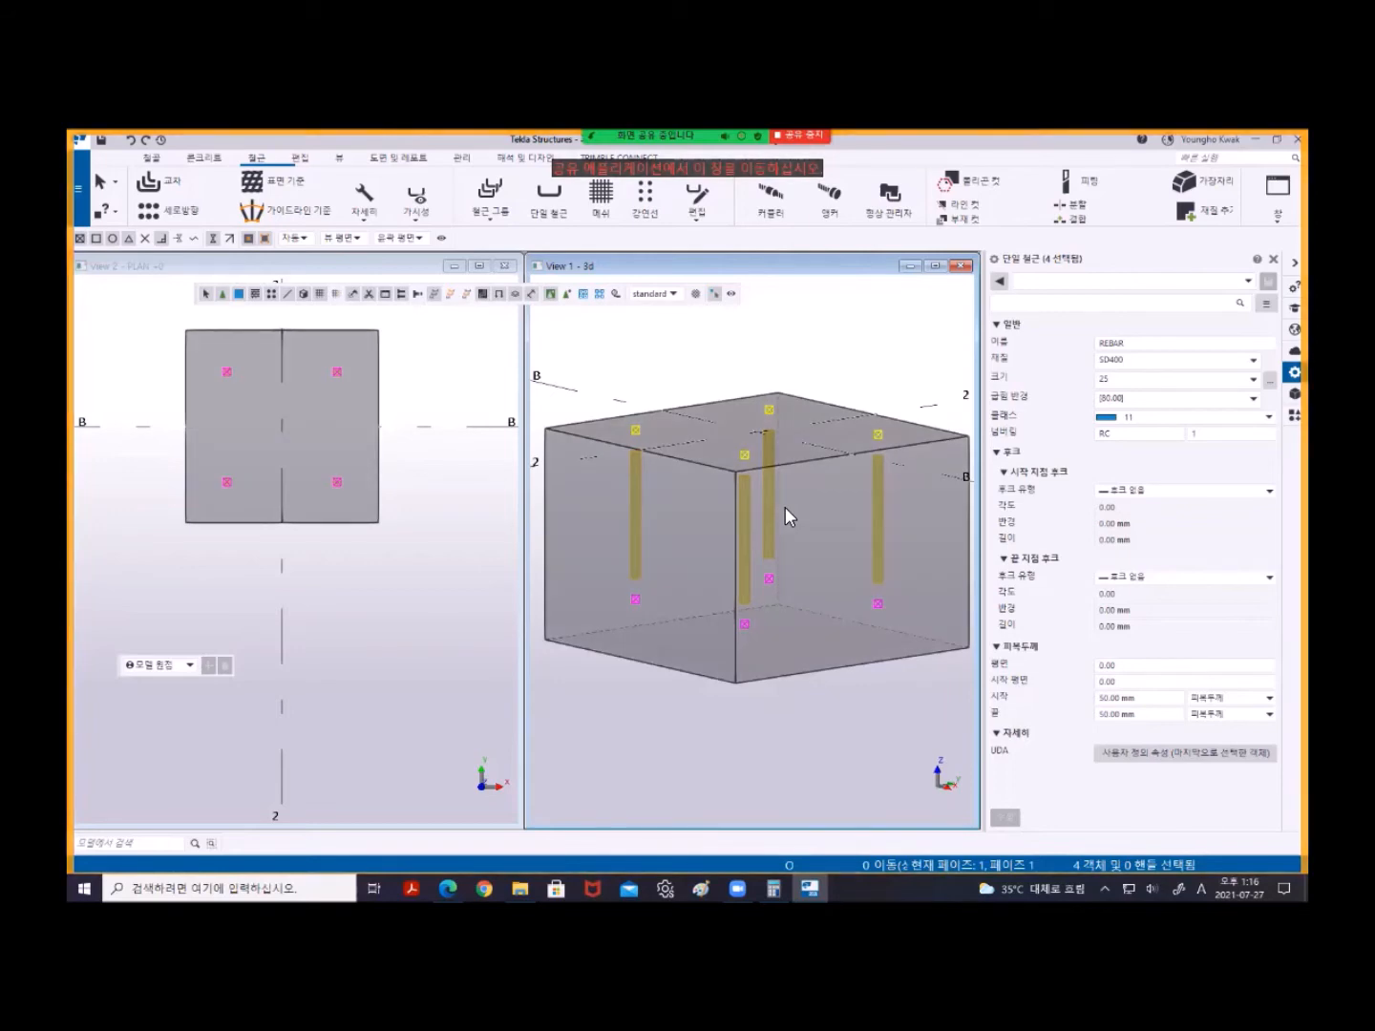
scroll(785, 516, "down", 2)
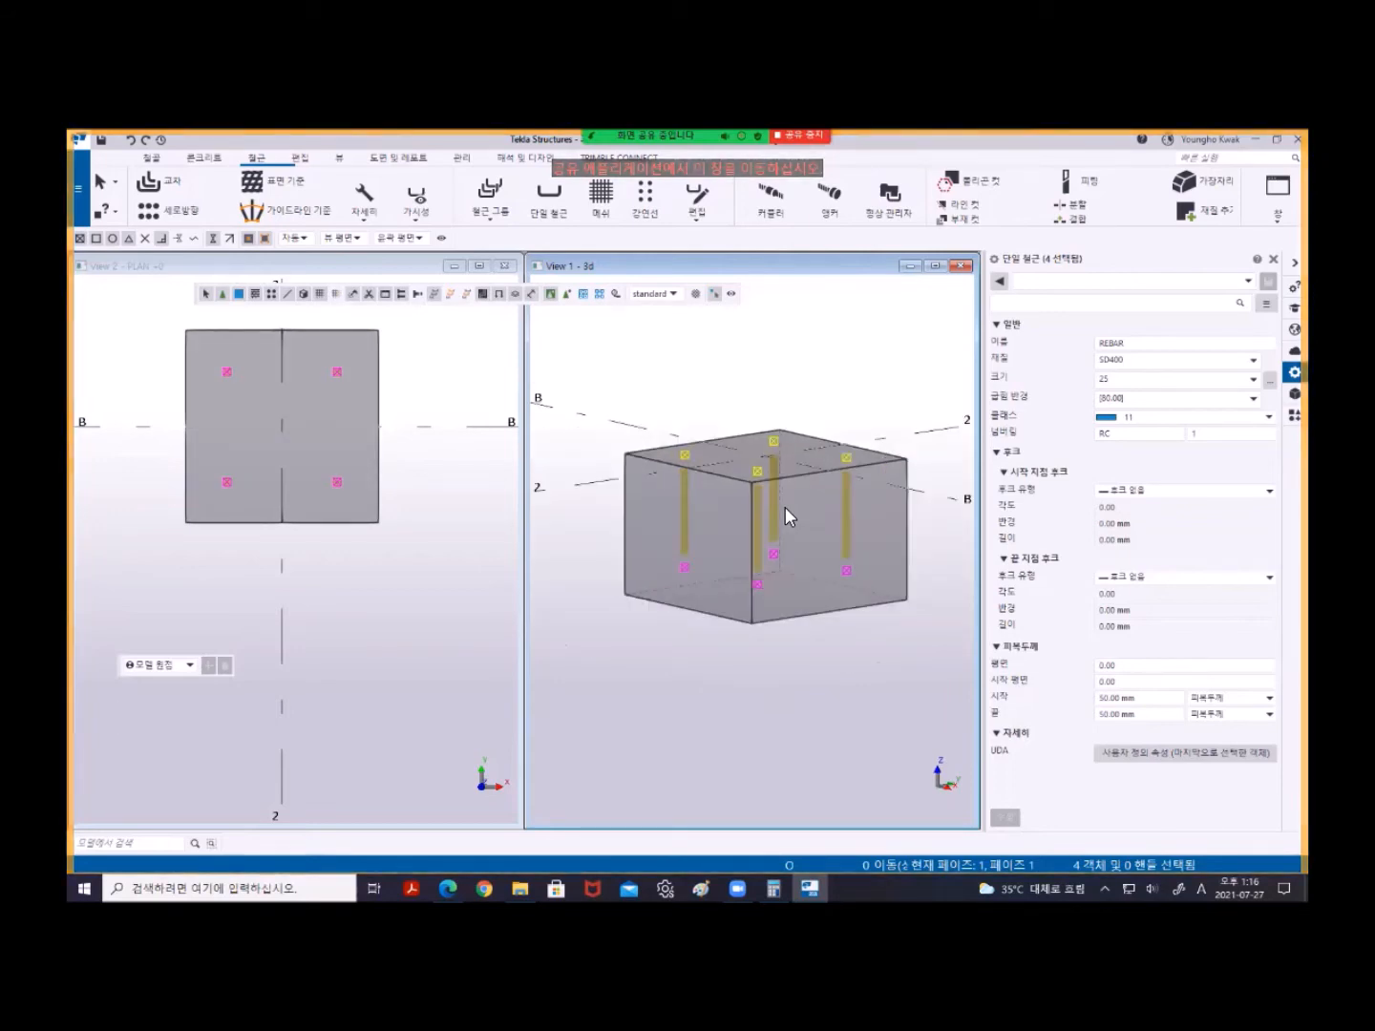
scroll(780, 516, "down", 2)
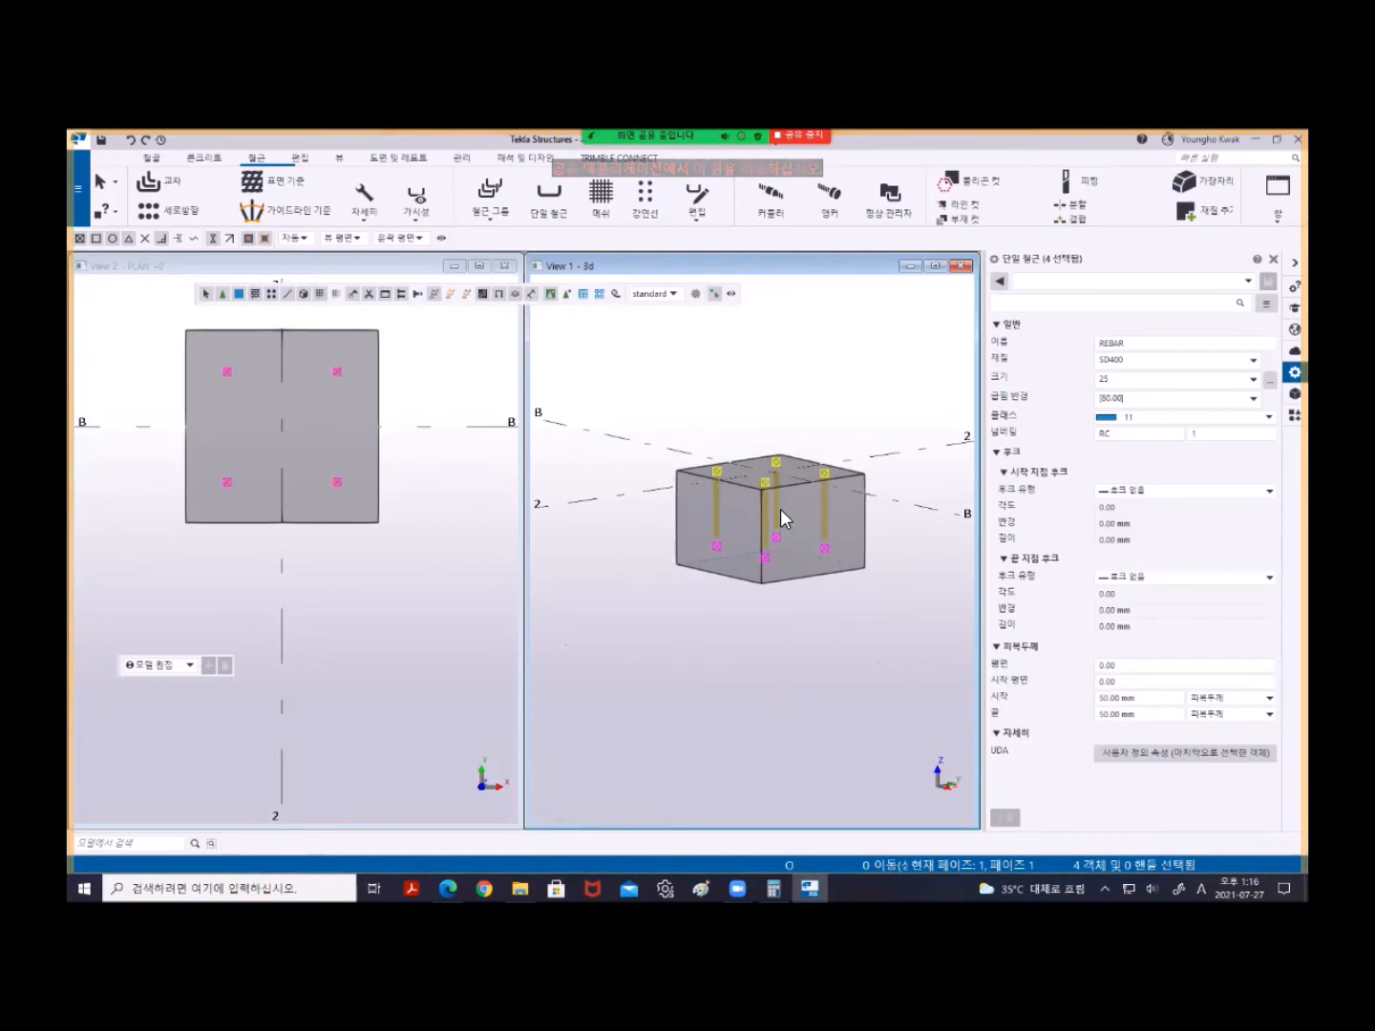
scroll(781, 509, "down", 4)
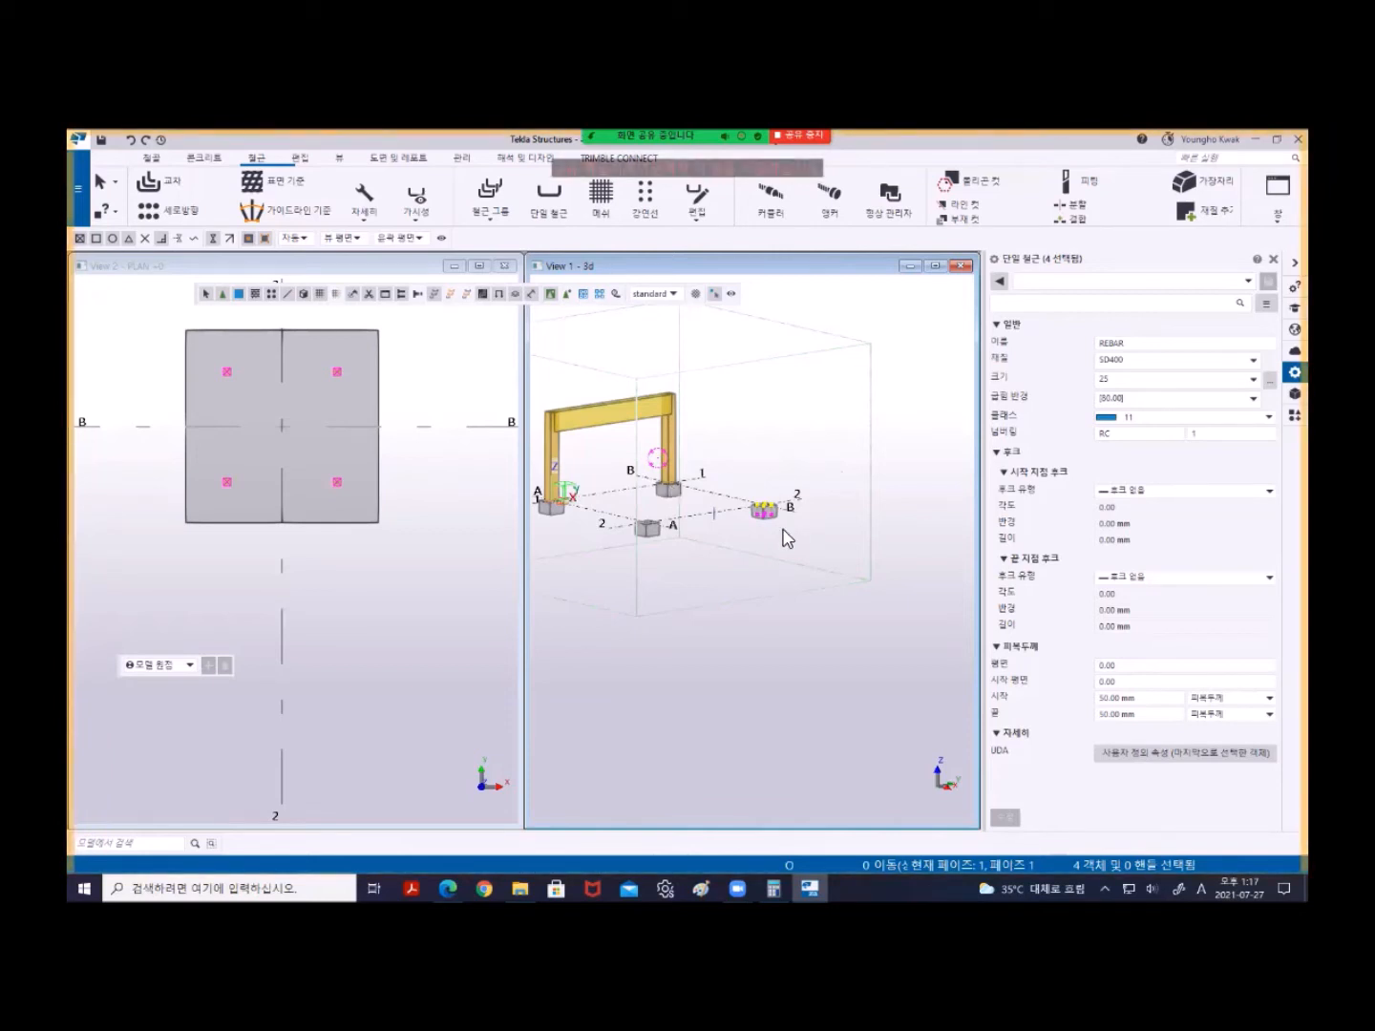
scroll(728, 427, "up", 5)
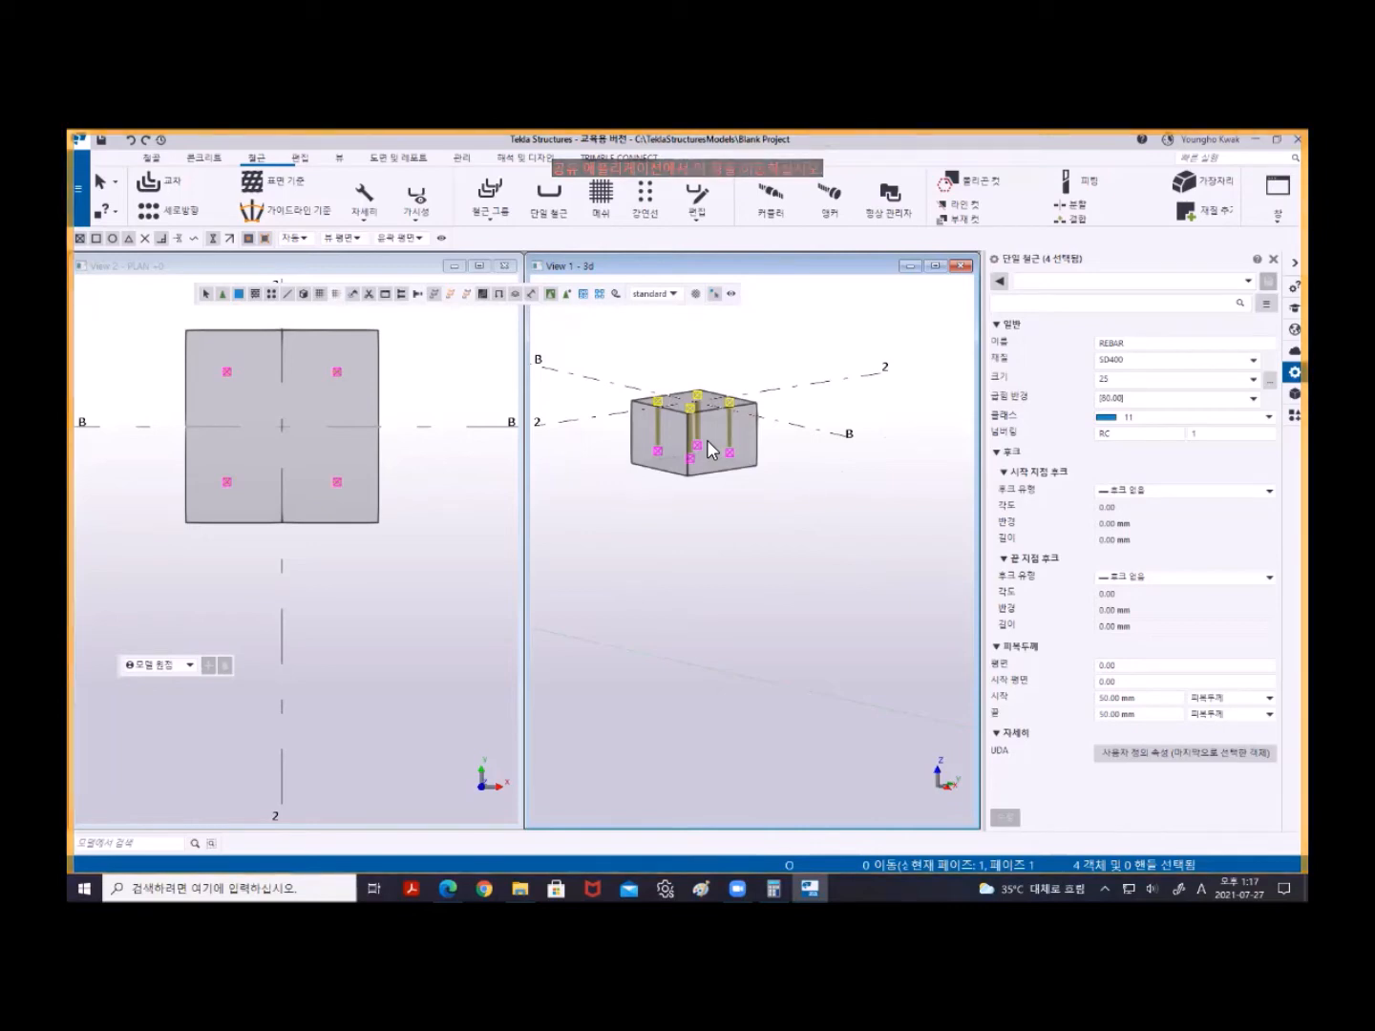
middle_click_drag(306, 417, 320, 494)
scroll(320, 493, "up", 3)
scroll(347, 443, "down", 2)
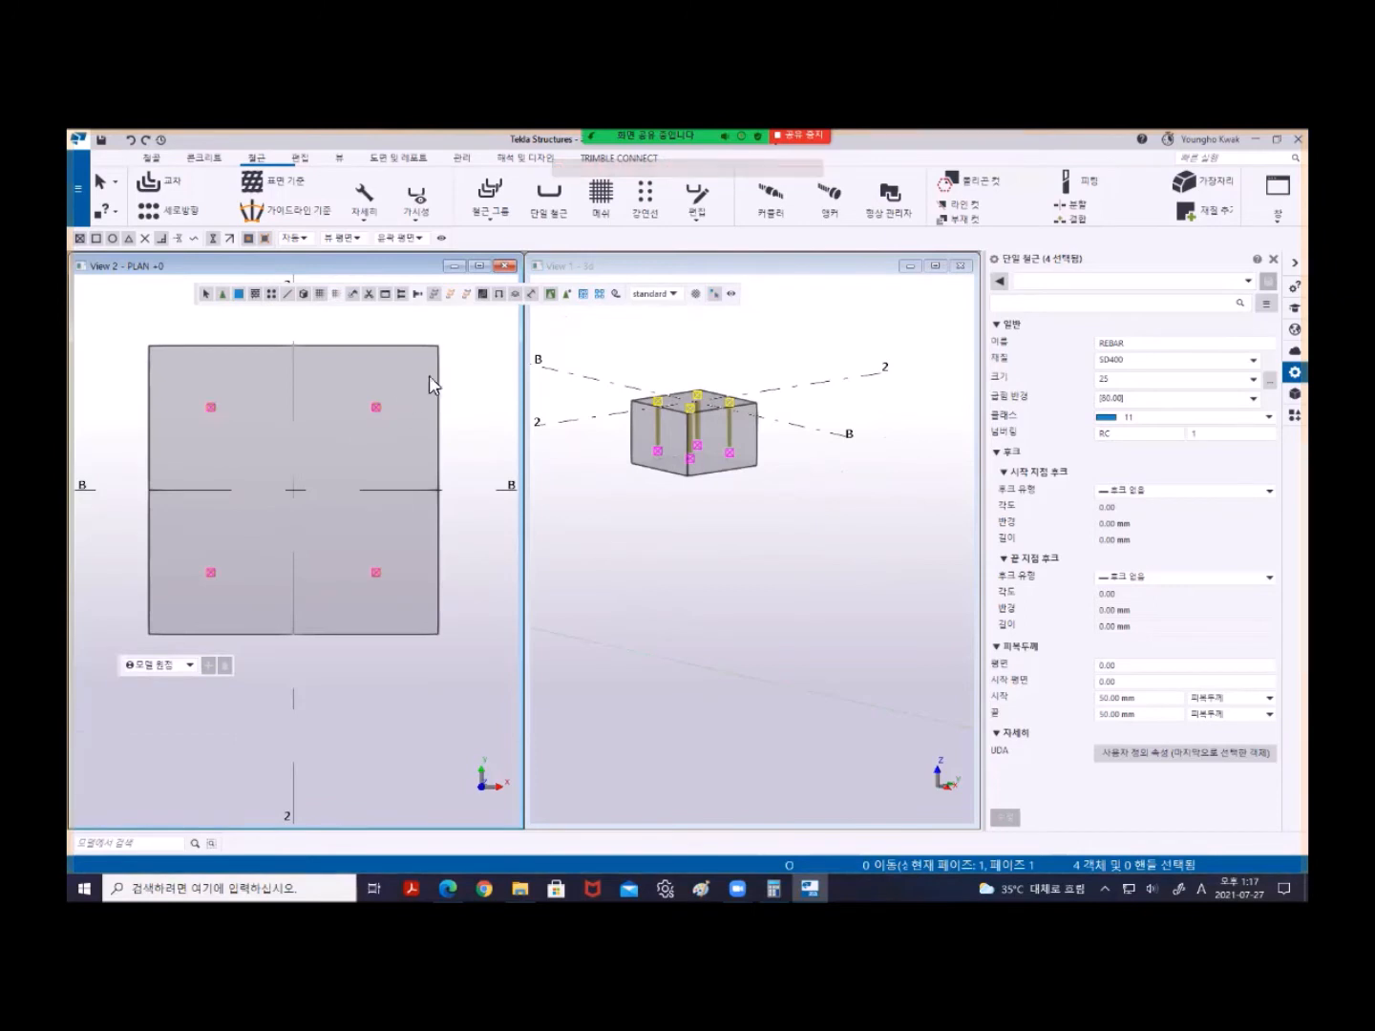
- Clear the rebar selection, start a new single rebar, and check the column's tie specification in the PDF handout
left_click(470, 400)
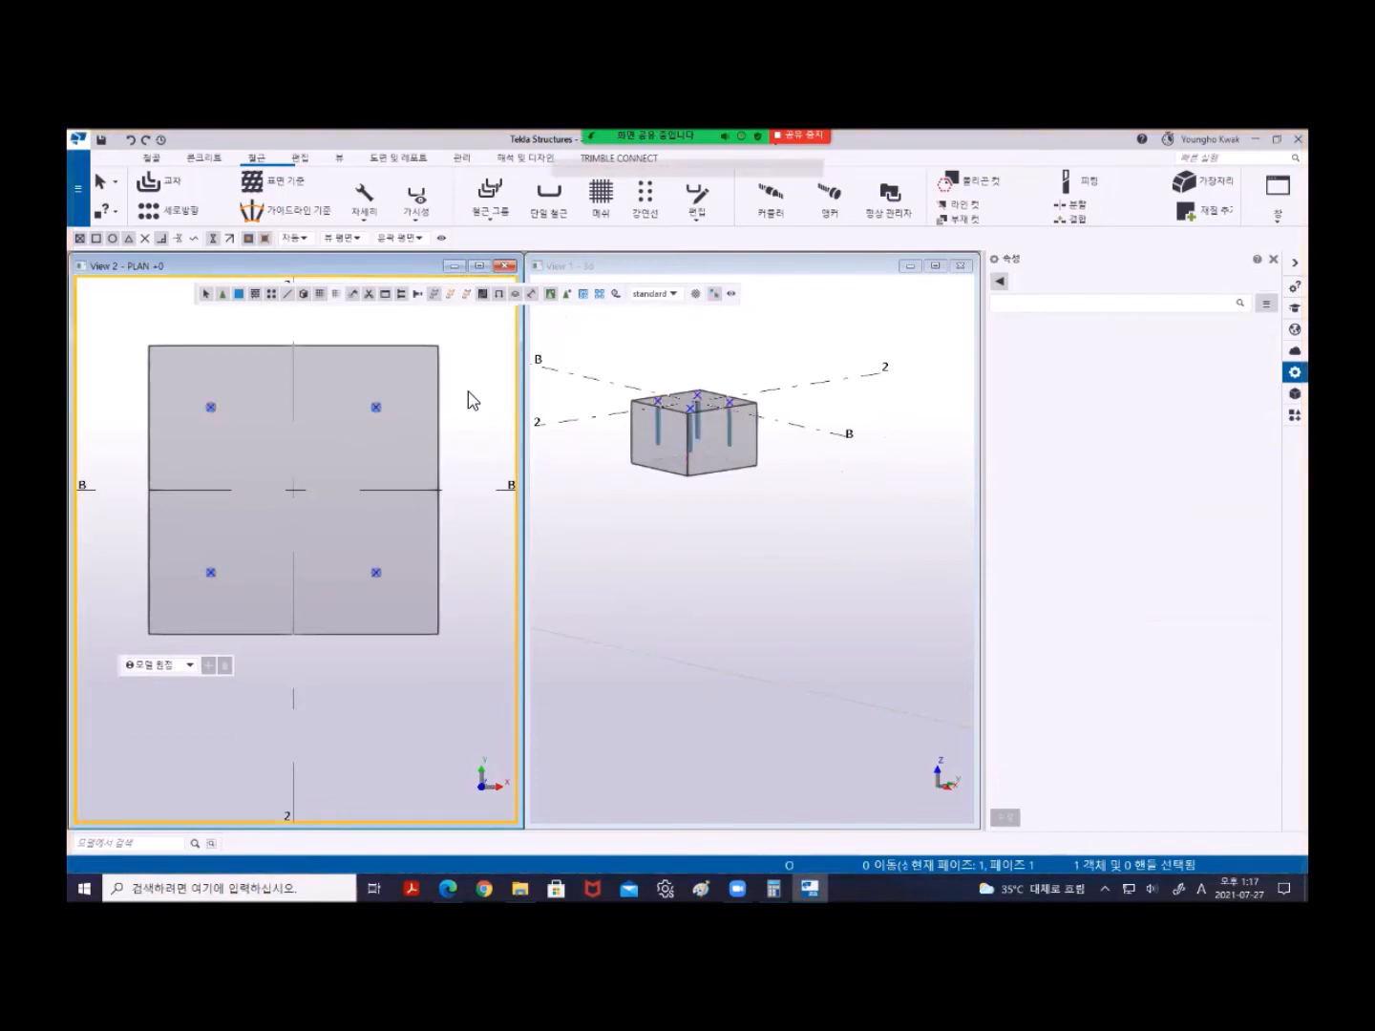
left_click(554, 208)
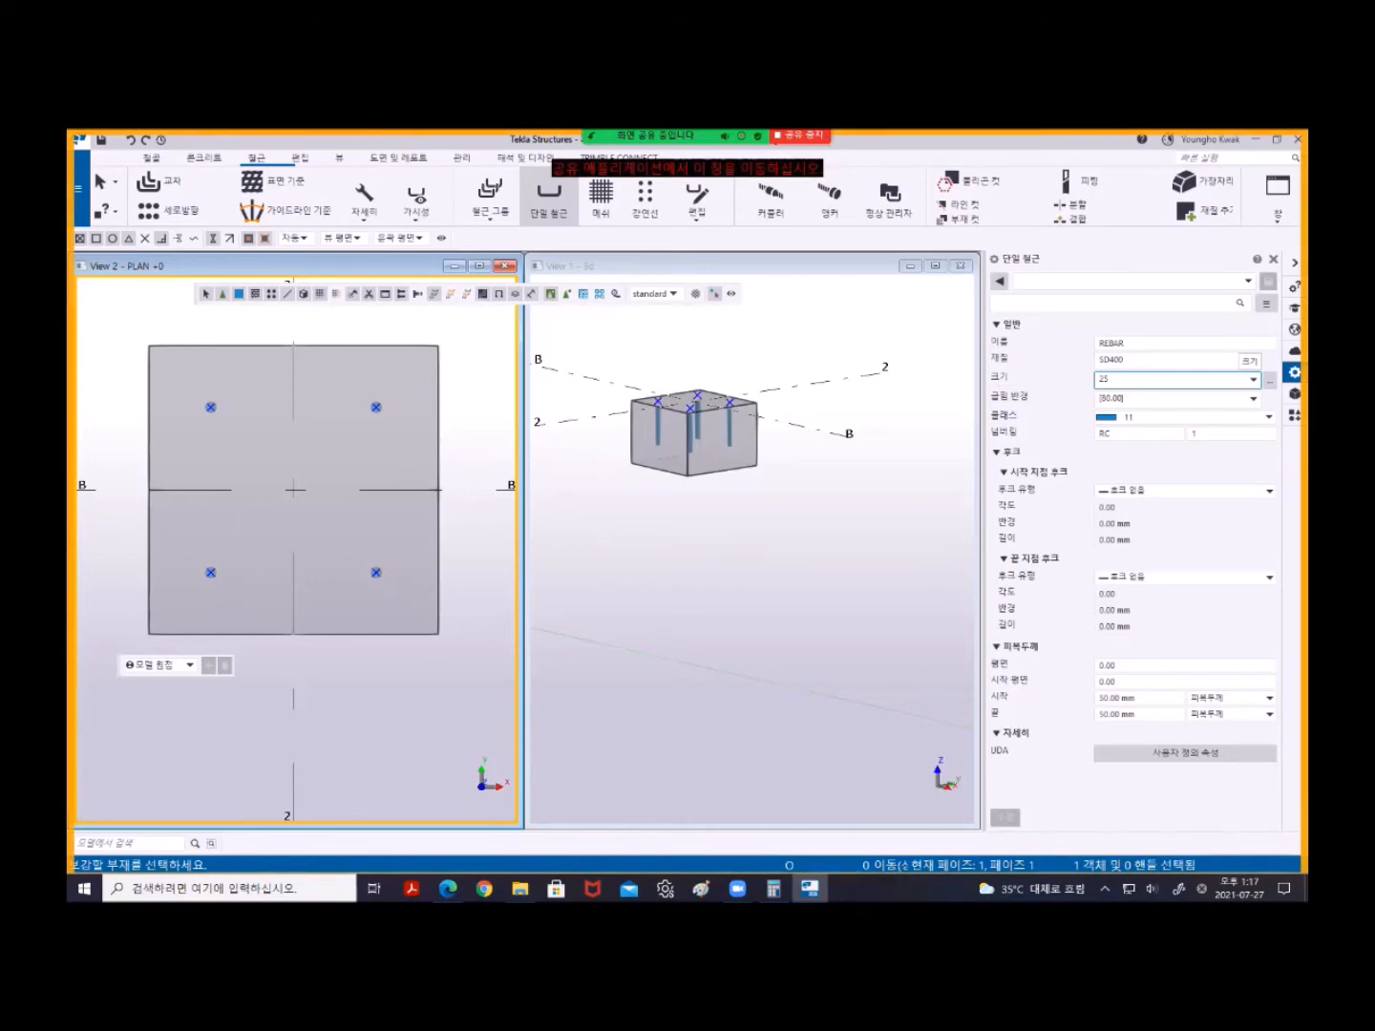
key("alt+Tab")
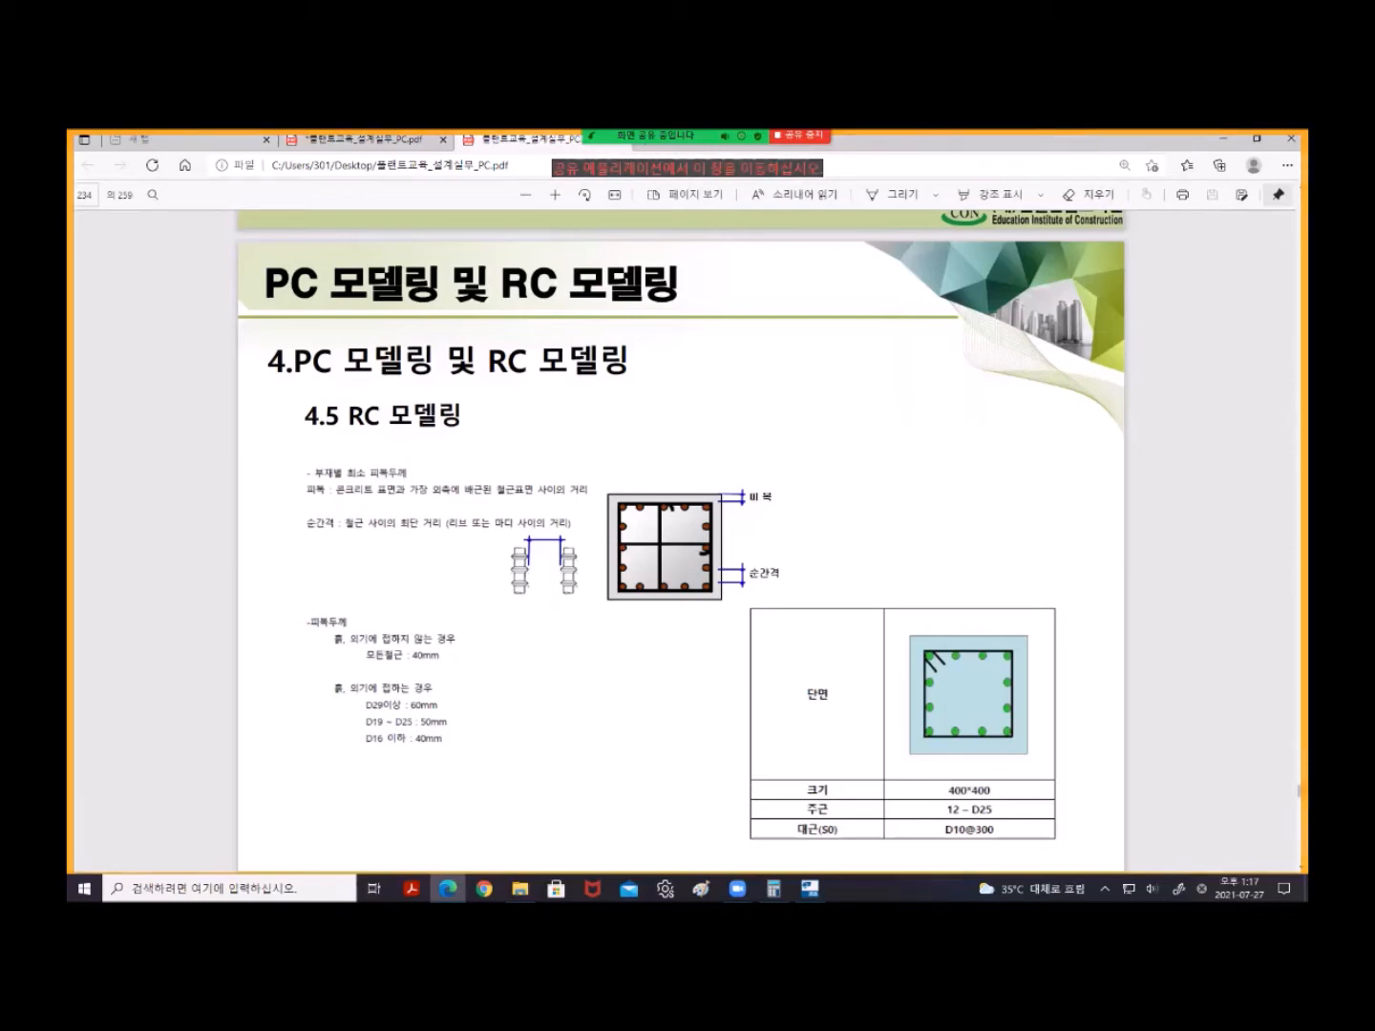
key("alt+Tab")
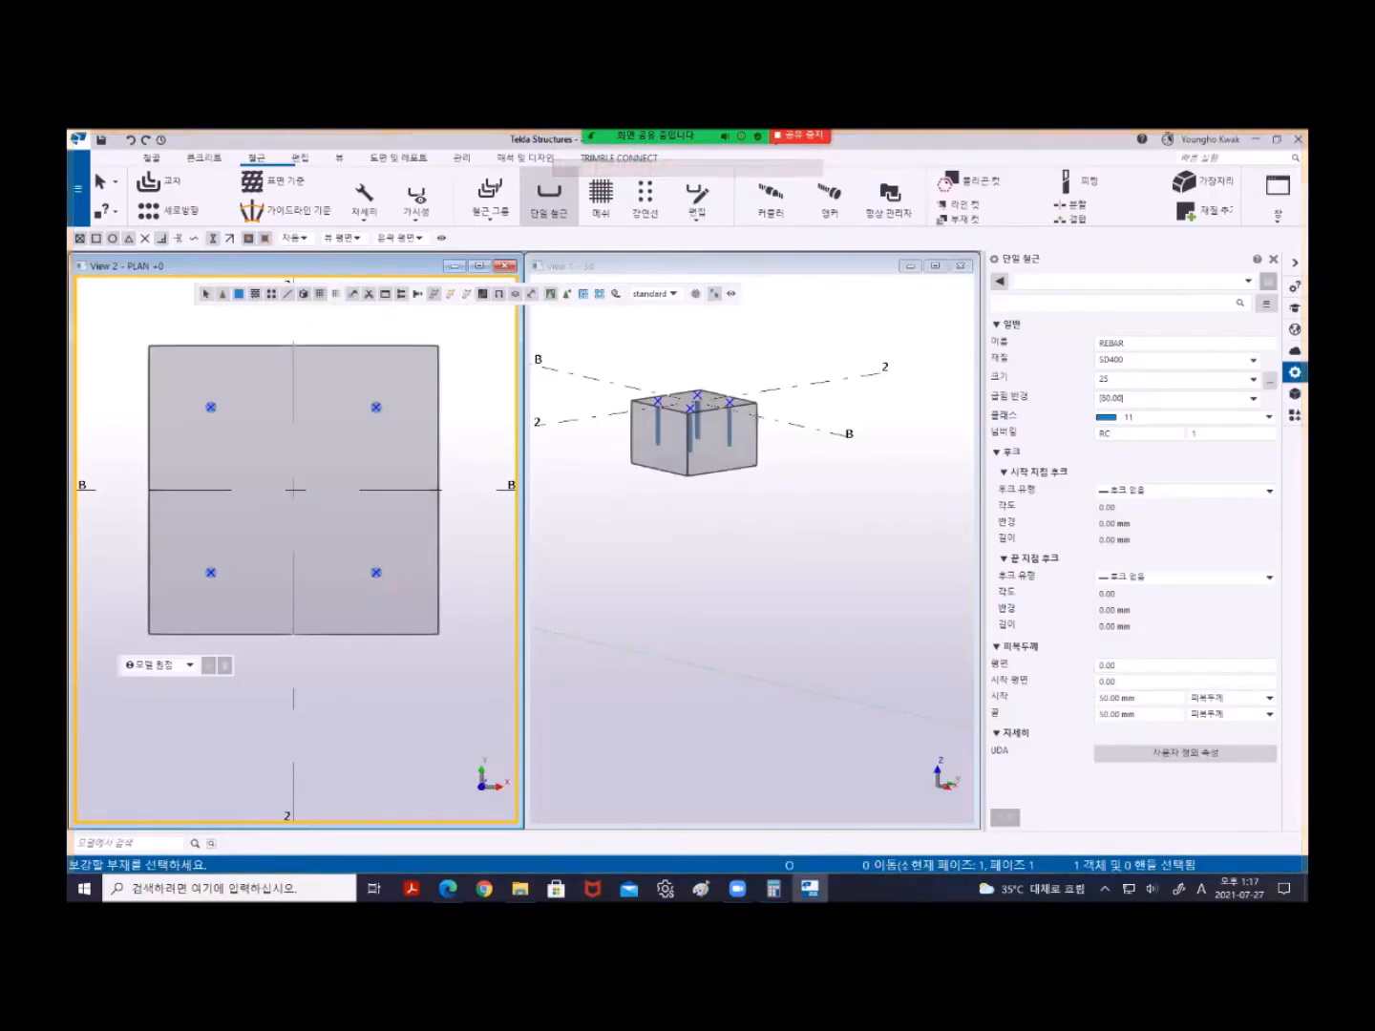
- Load the saved RC-D25 single rebar properties, rename the property set RC-D10, and set the bar size to 10
left_click(1252, 379)
left_click(1176, 397)
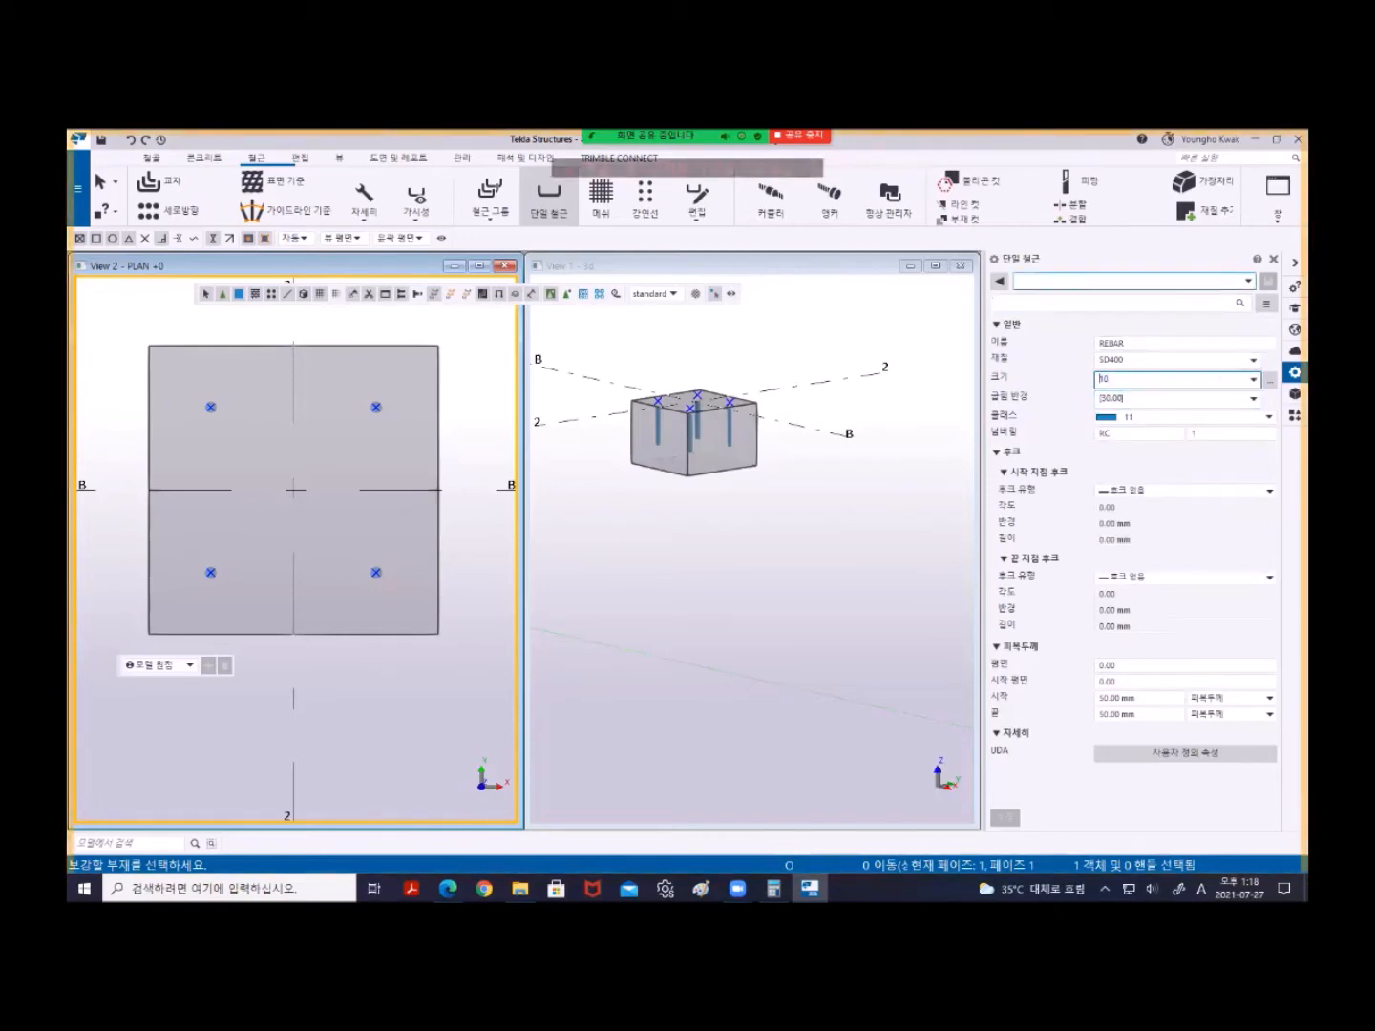
left_click(1247, 281)
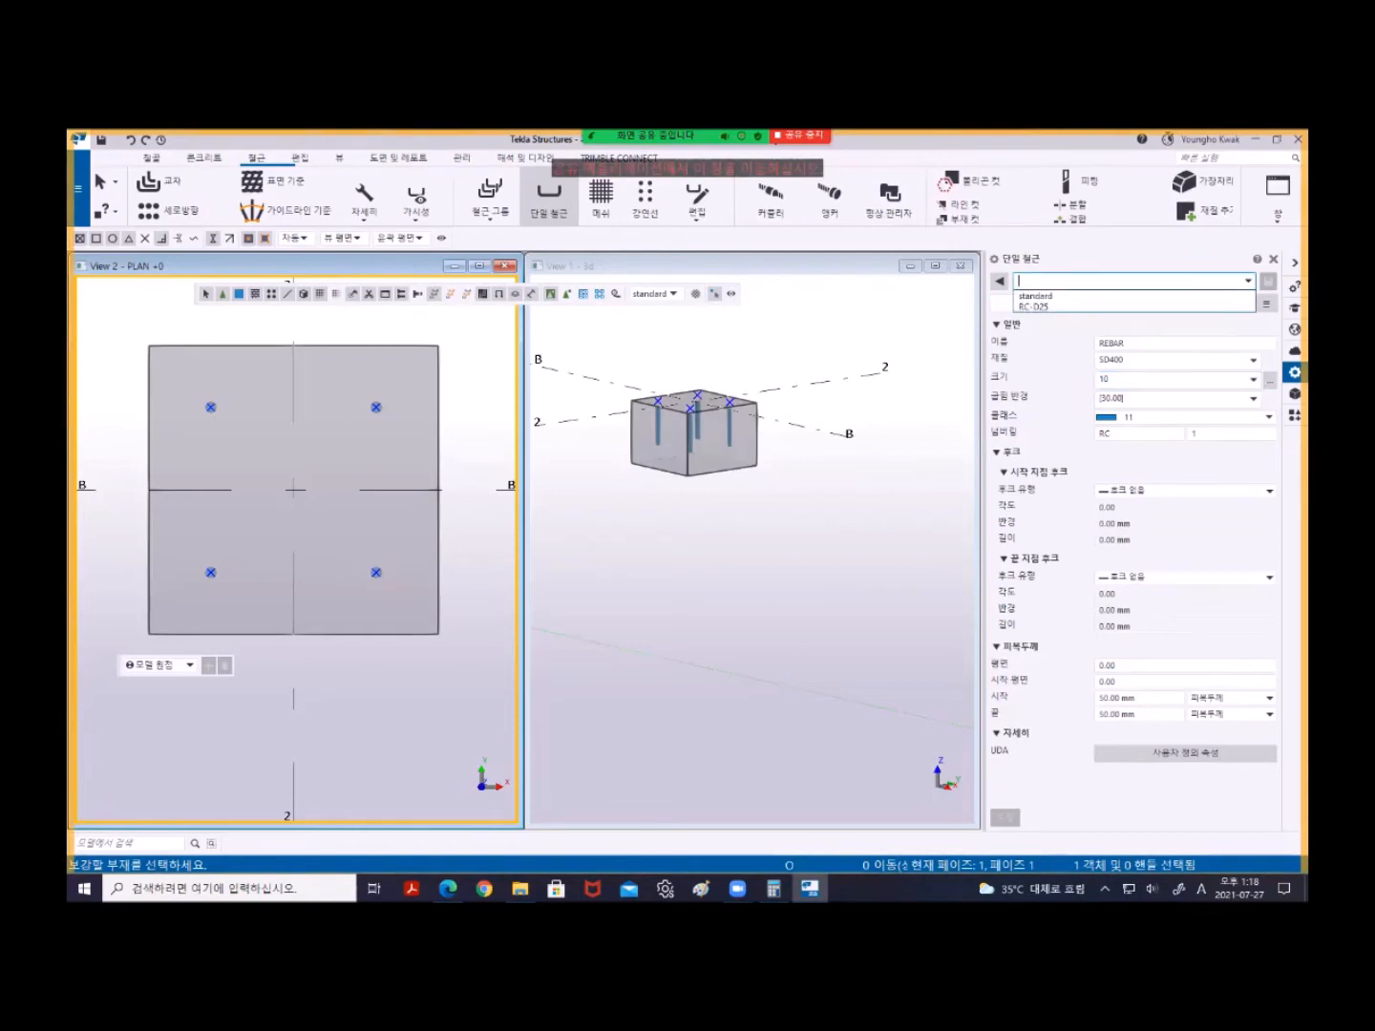
left_click(1033, 307)
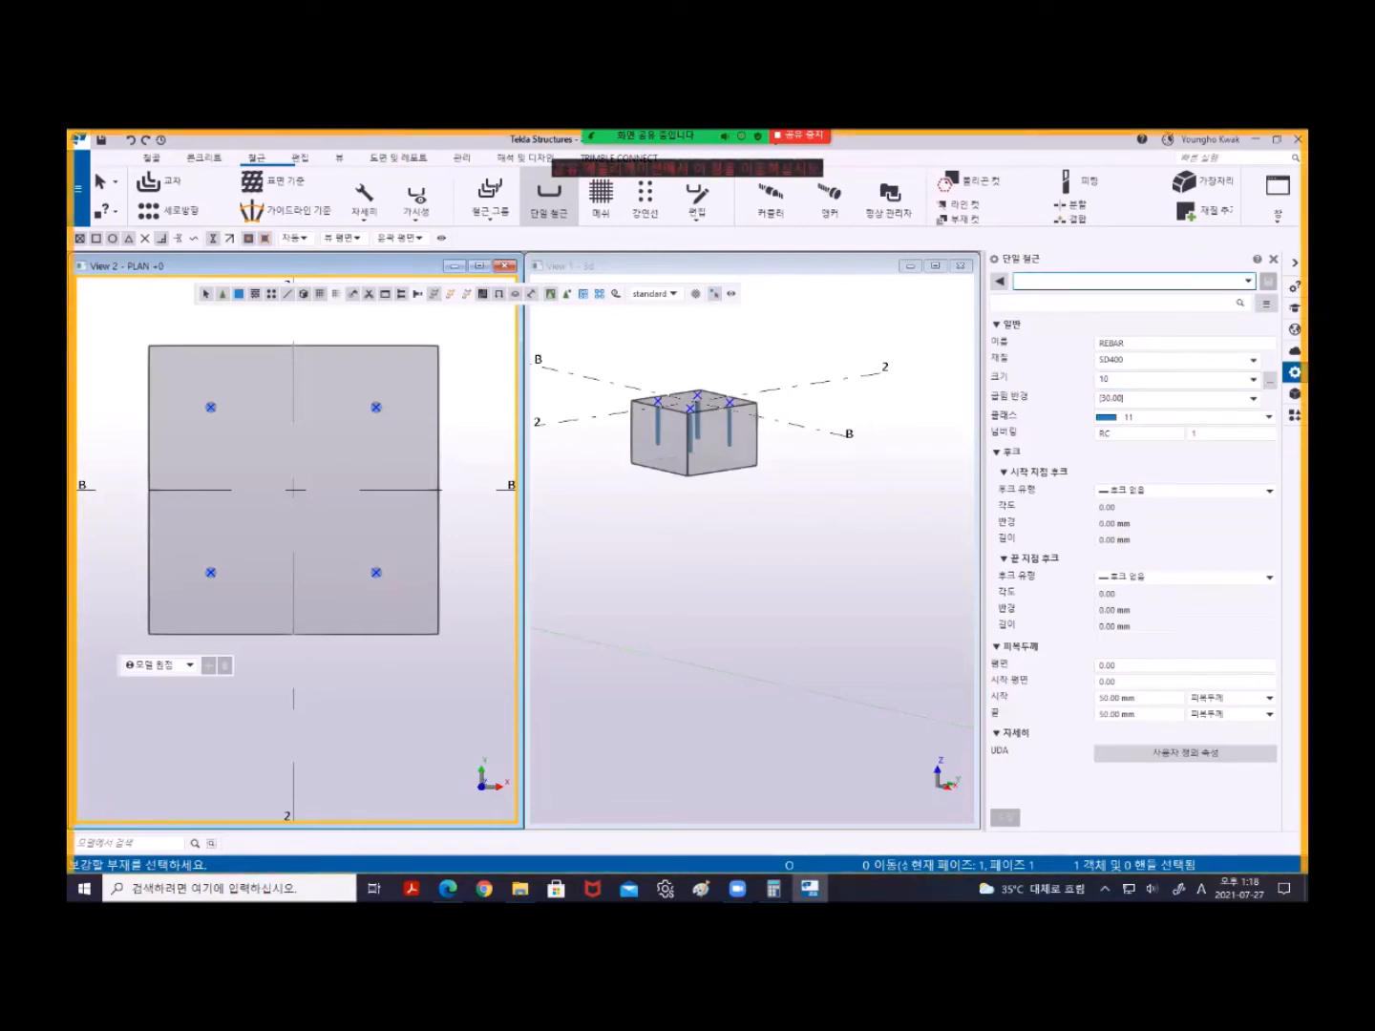
left_click(1044, 281)
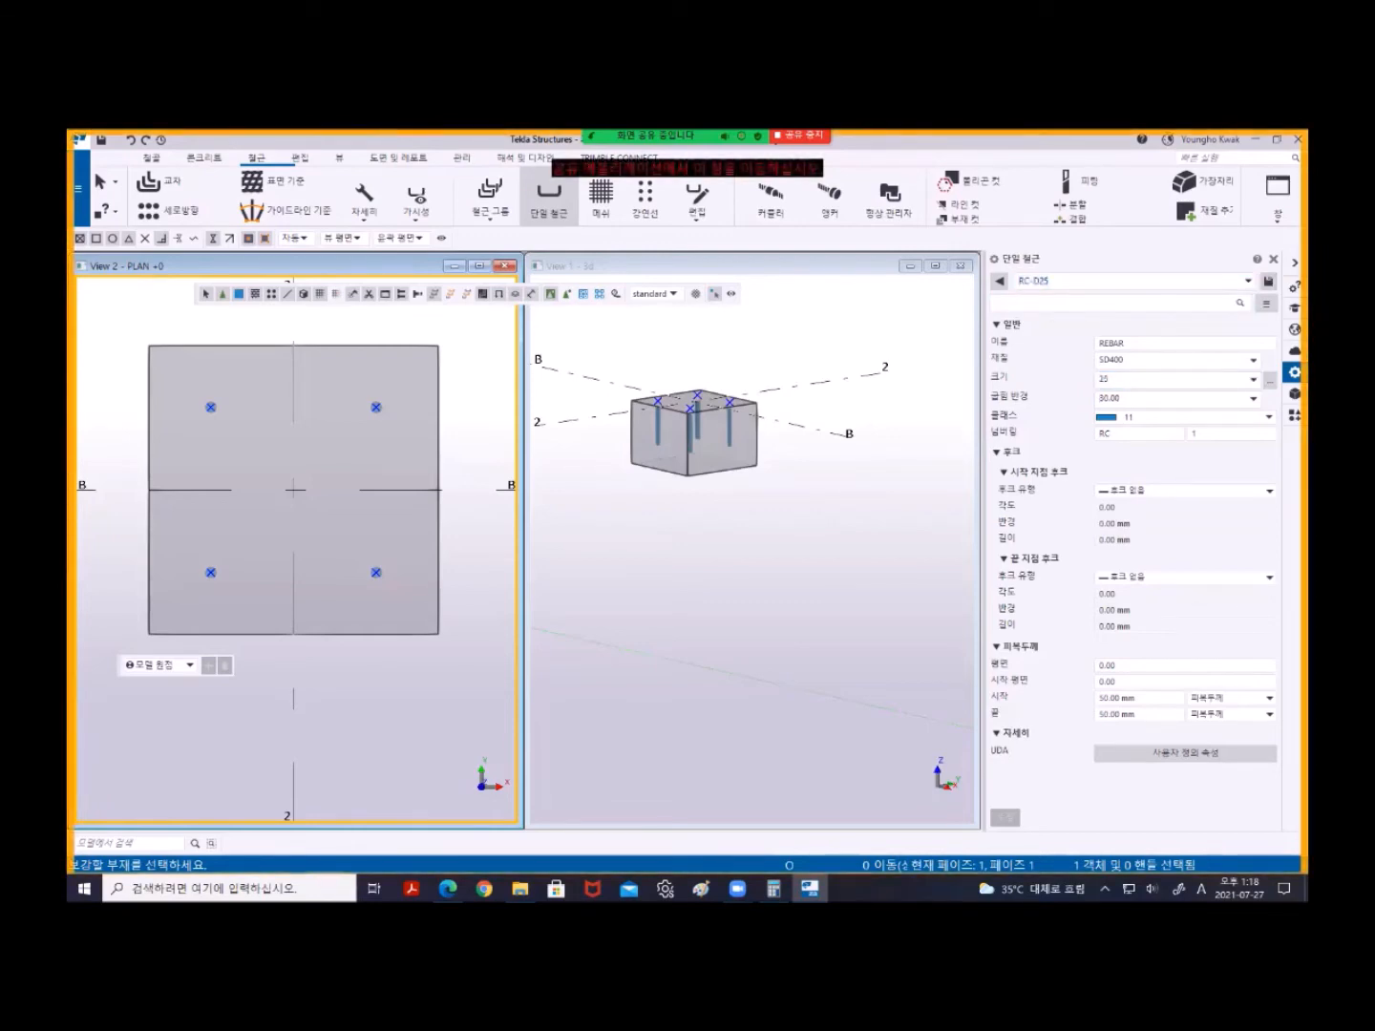
left_click_drag(1039, 281, 1049, 280)
type("10")
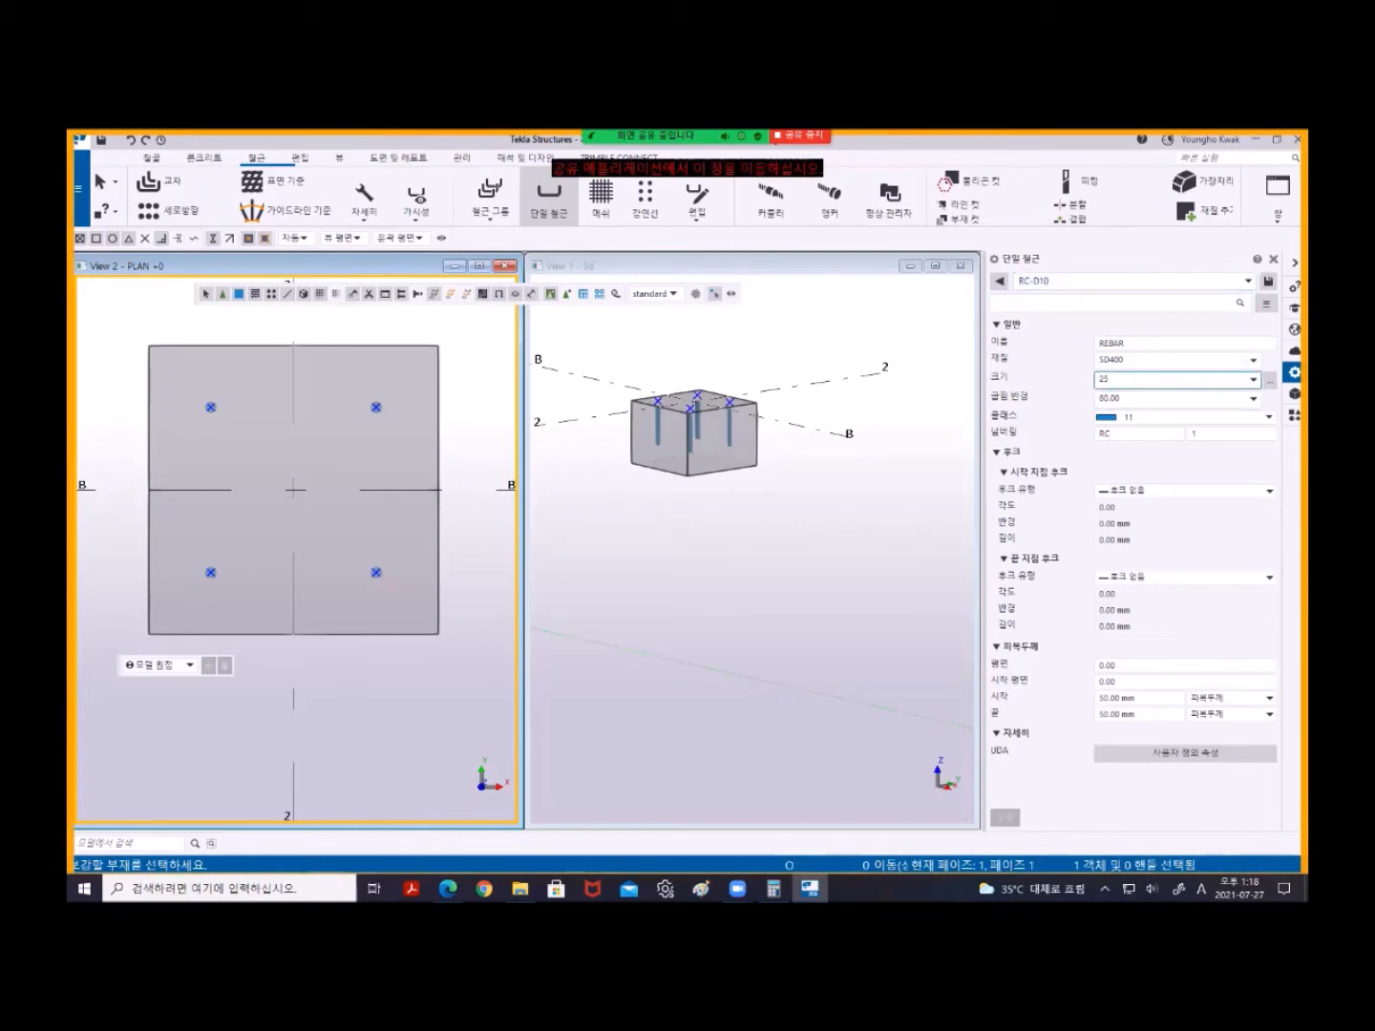
left_click(1109, 379)
left_click(1108, 396)
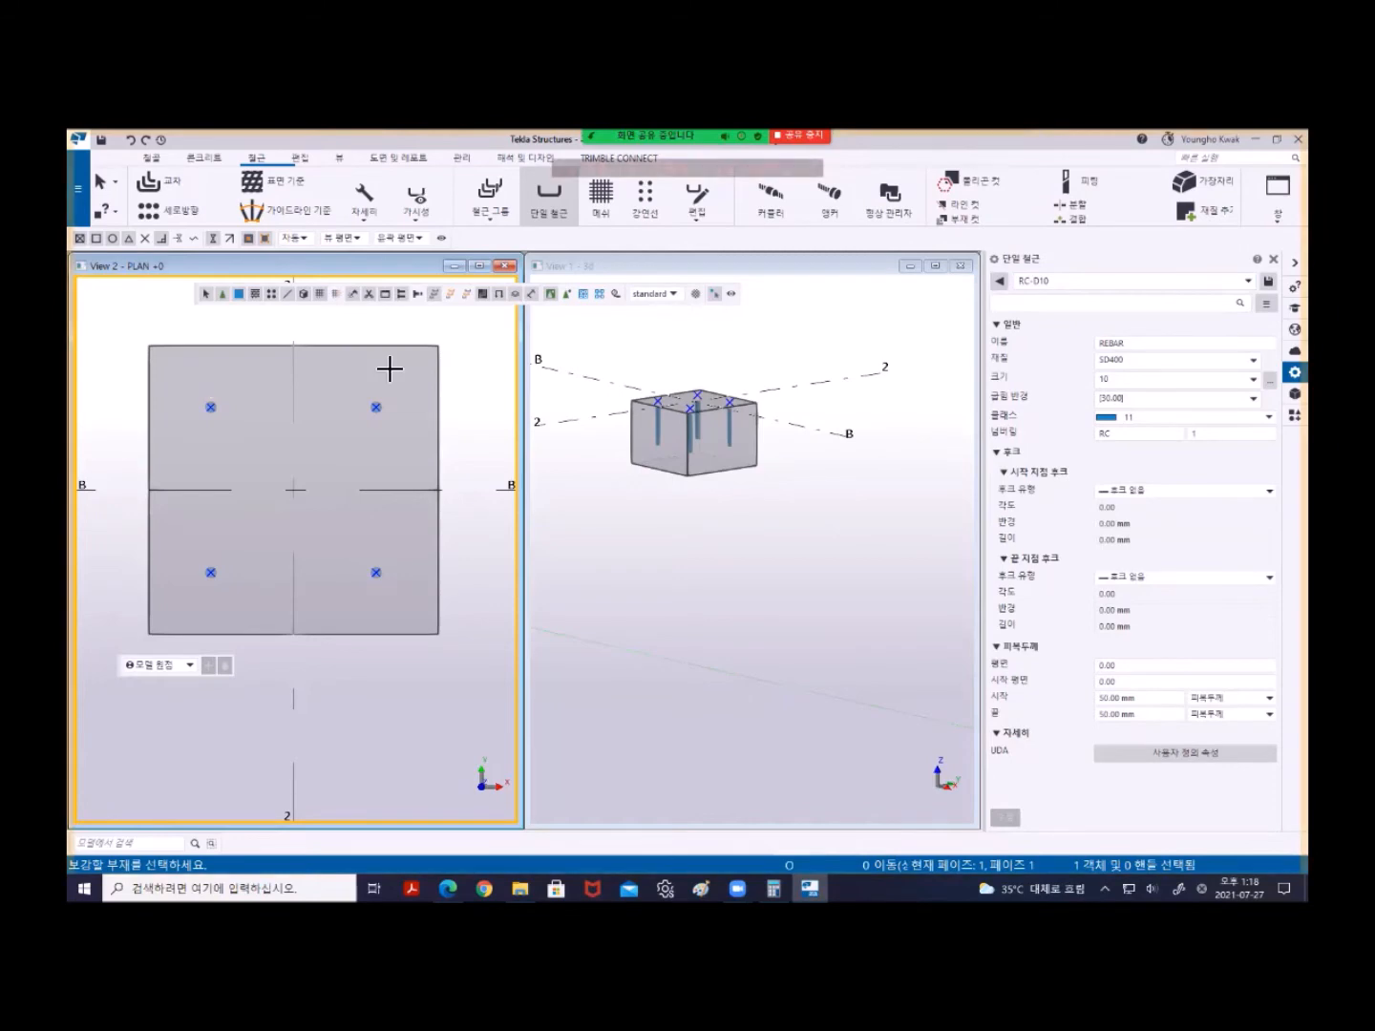
- Try to model a size 10 tie in the grid 2-B footing counterclockwise from the lower-left to the upper-left reference point
left_click(439, 403)
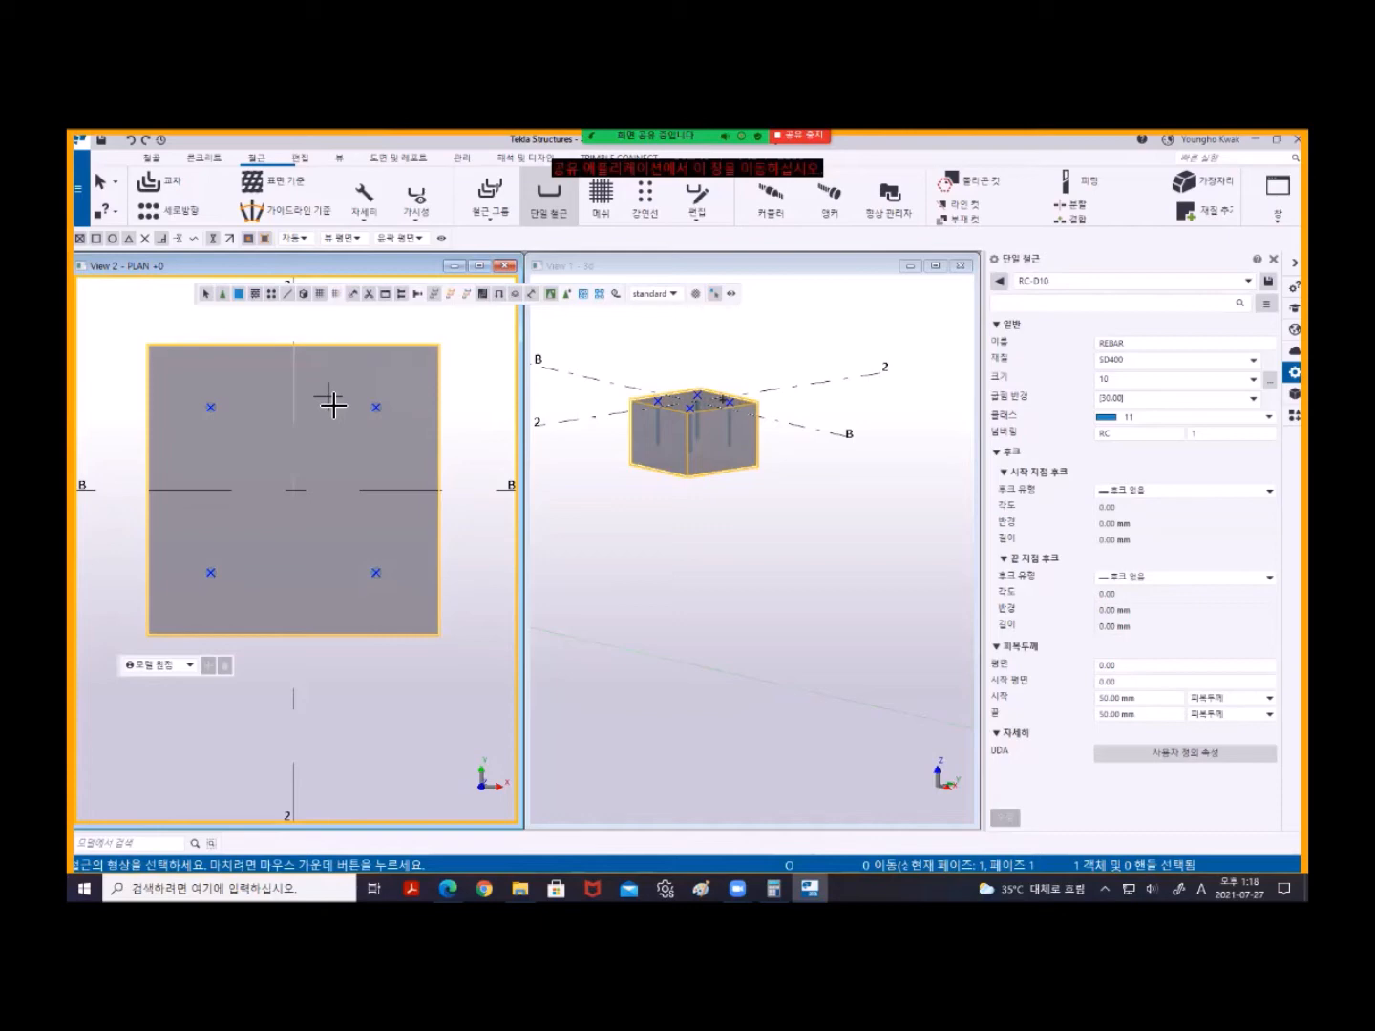
left_click(211, 572)
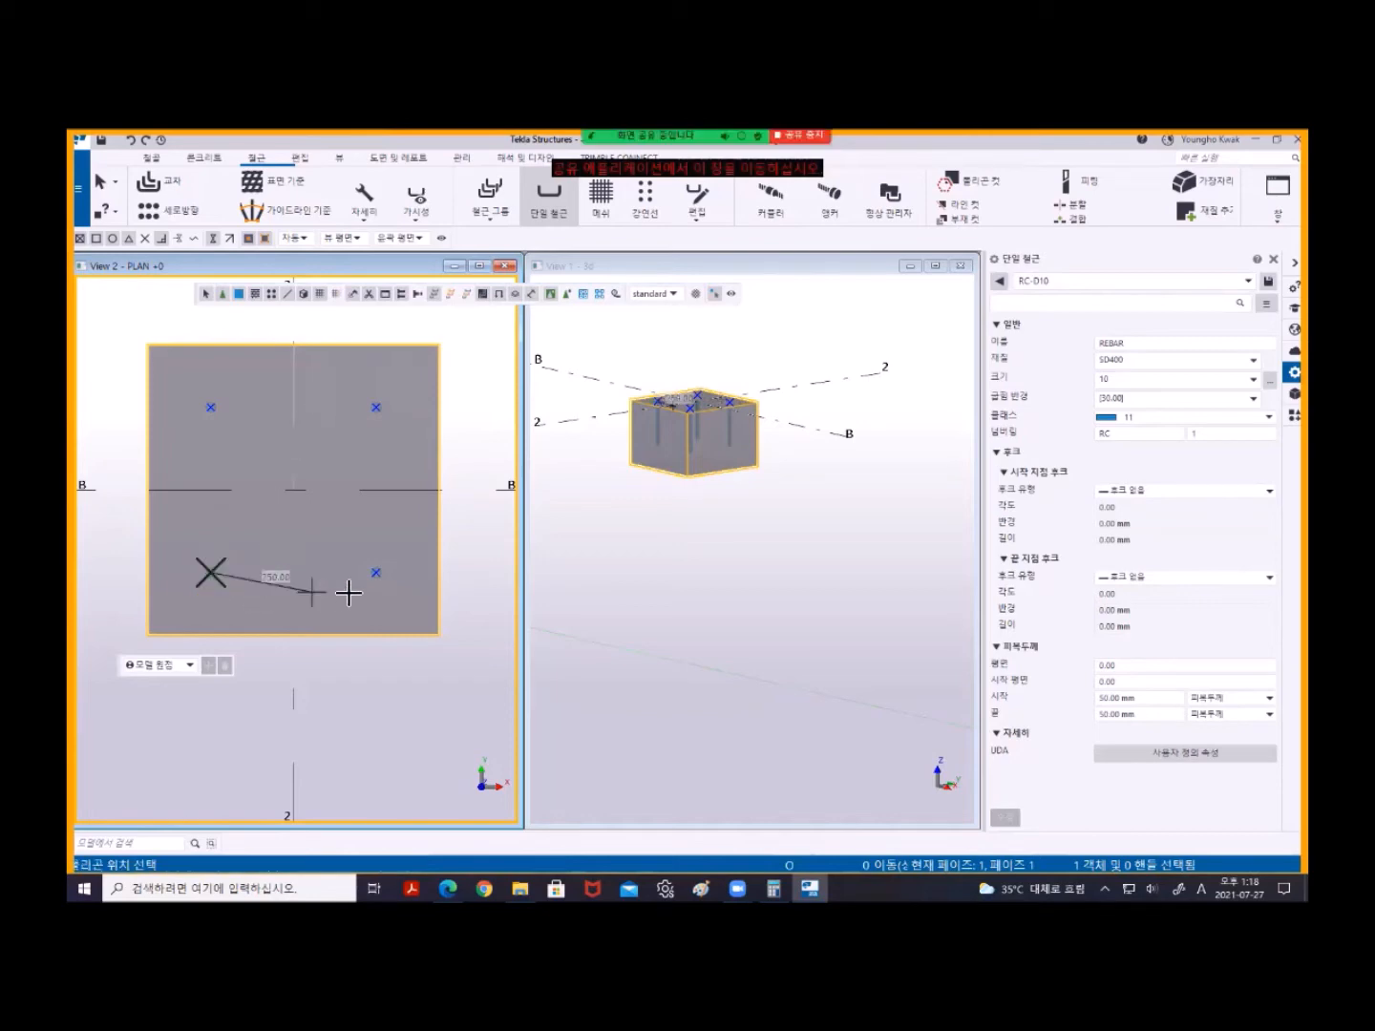
left_click(375, 573)
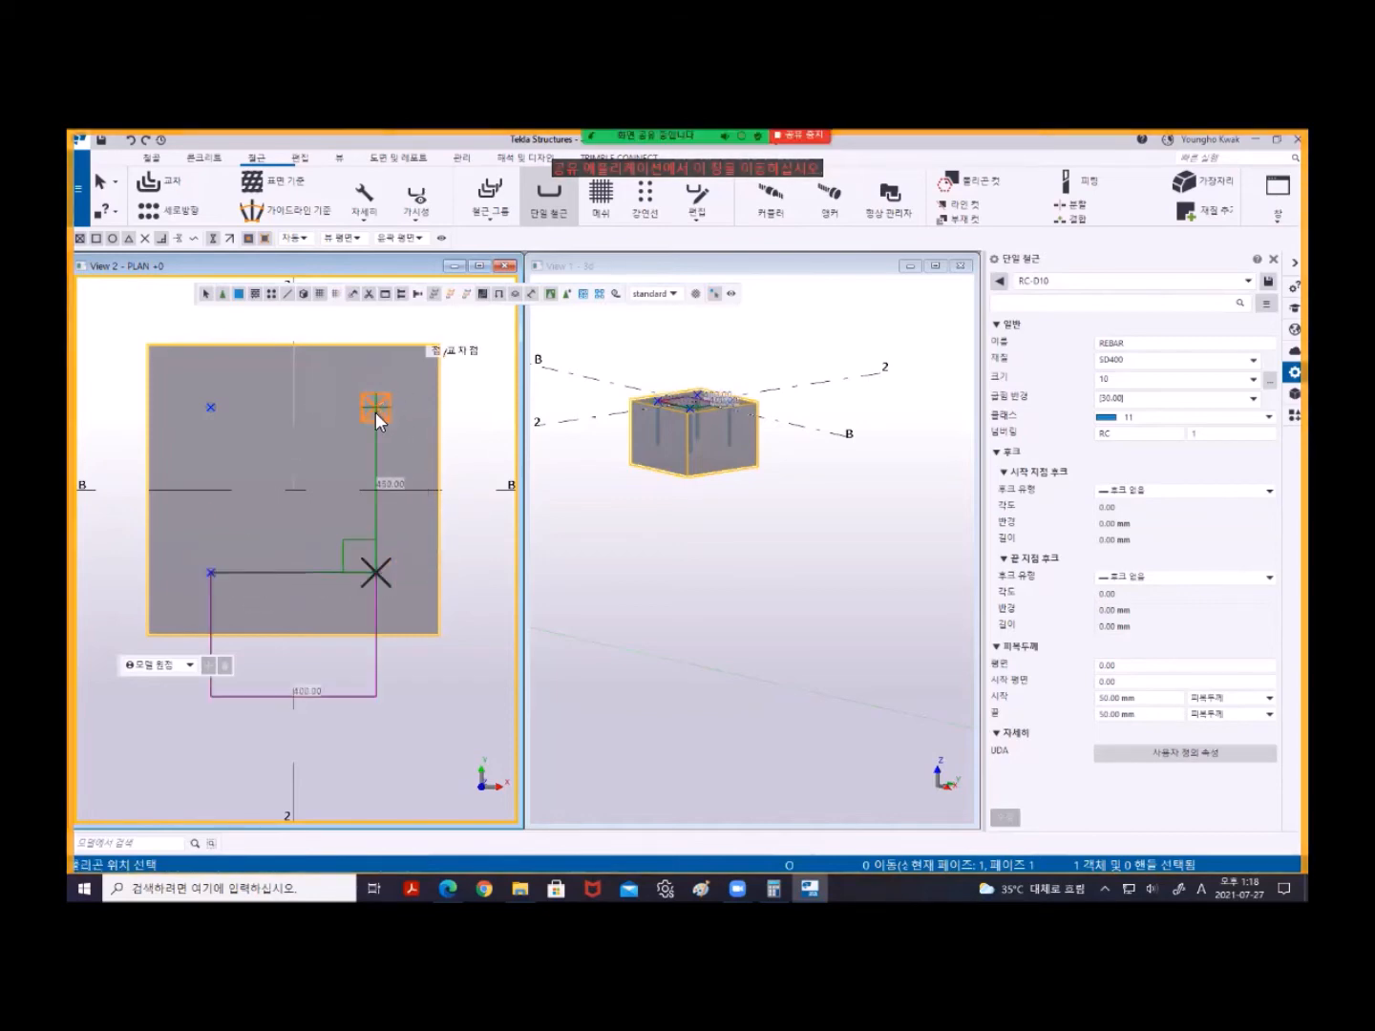
left_click(376, 409)
left_click(211, 407)
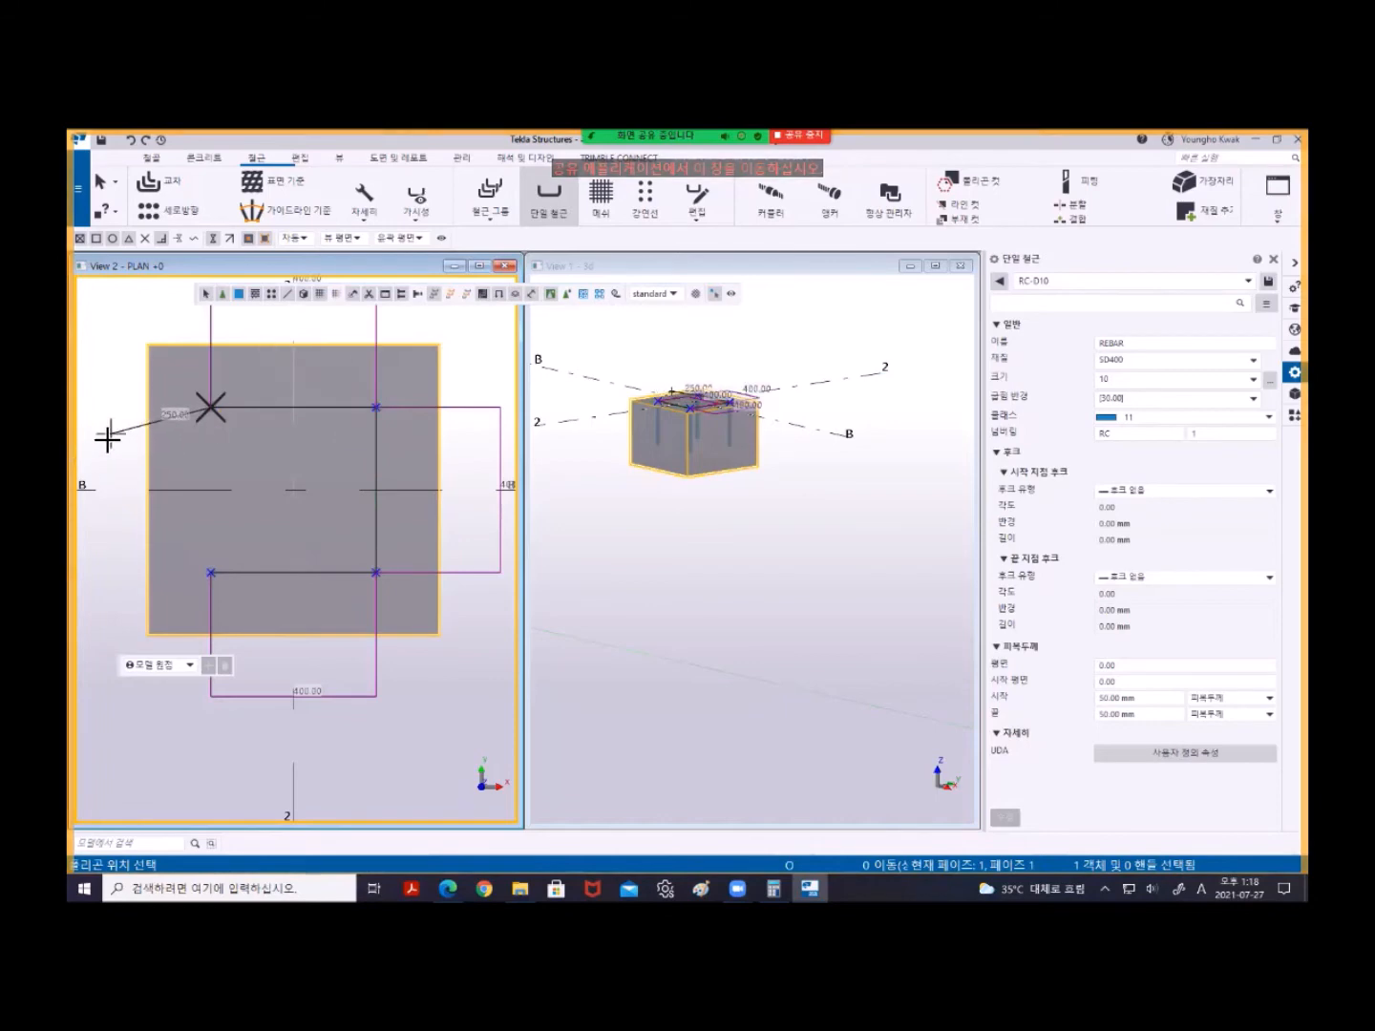
middle_click(107, 440)
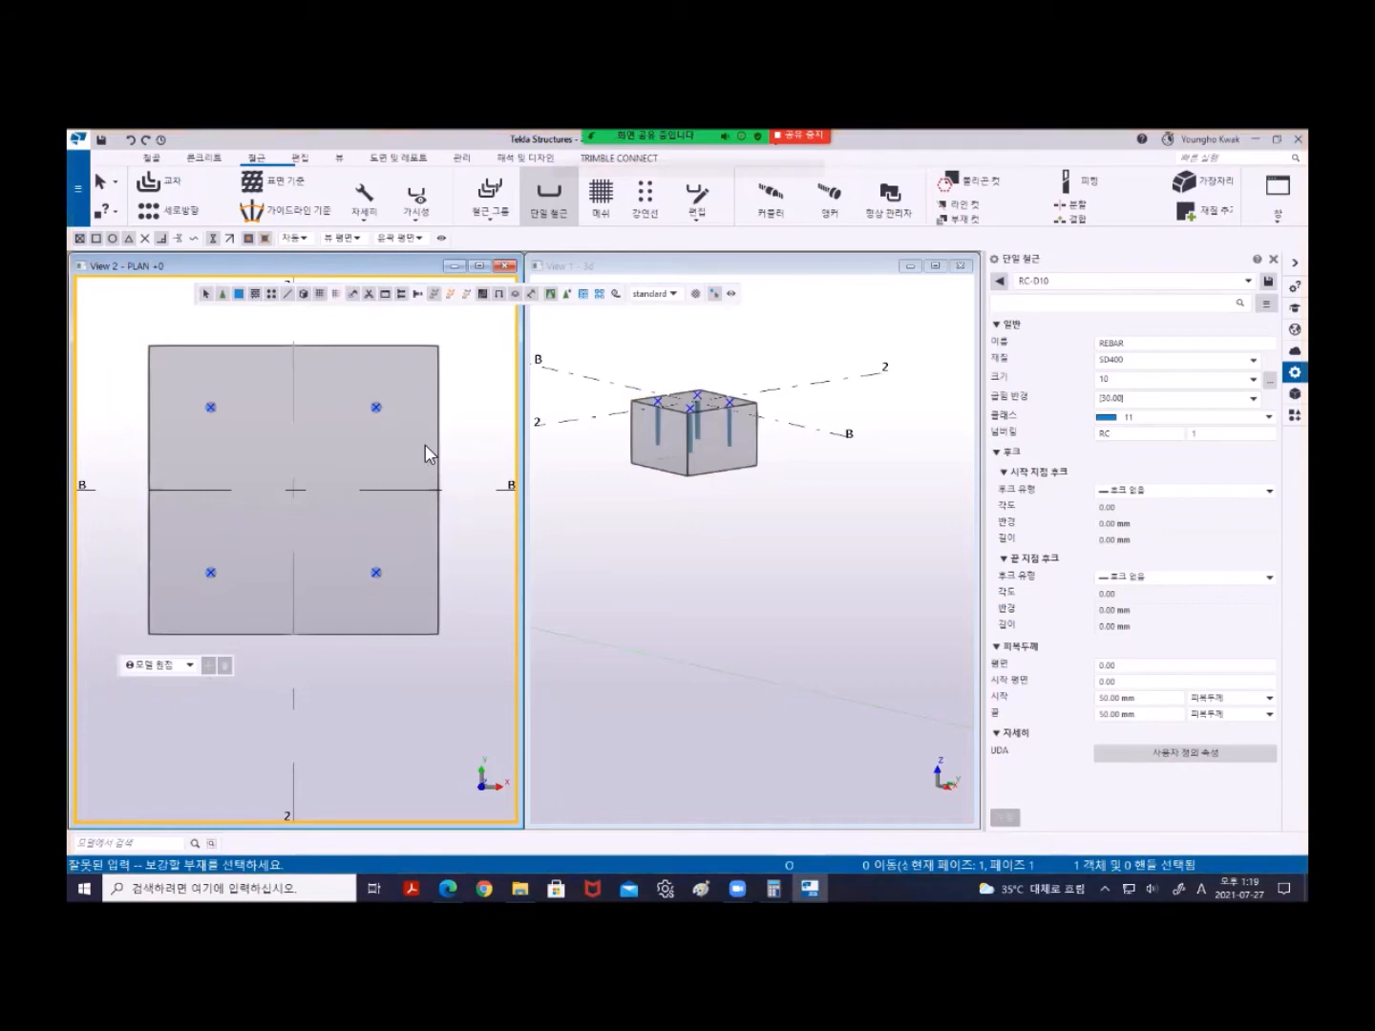
- Model a three-sided size 10 rebar in the footing through the lower-left, lower-right, upper-right and upper-left reference points
left_click(445, 472)
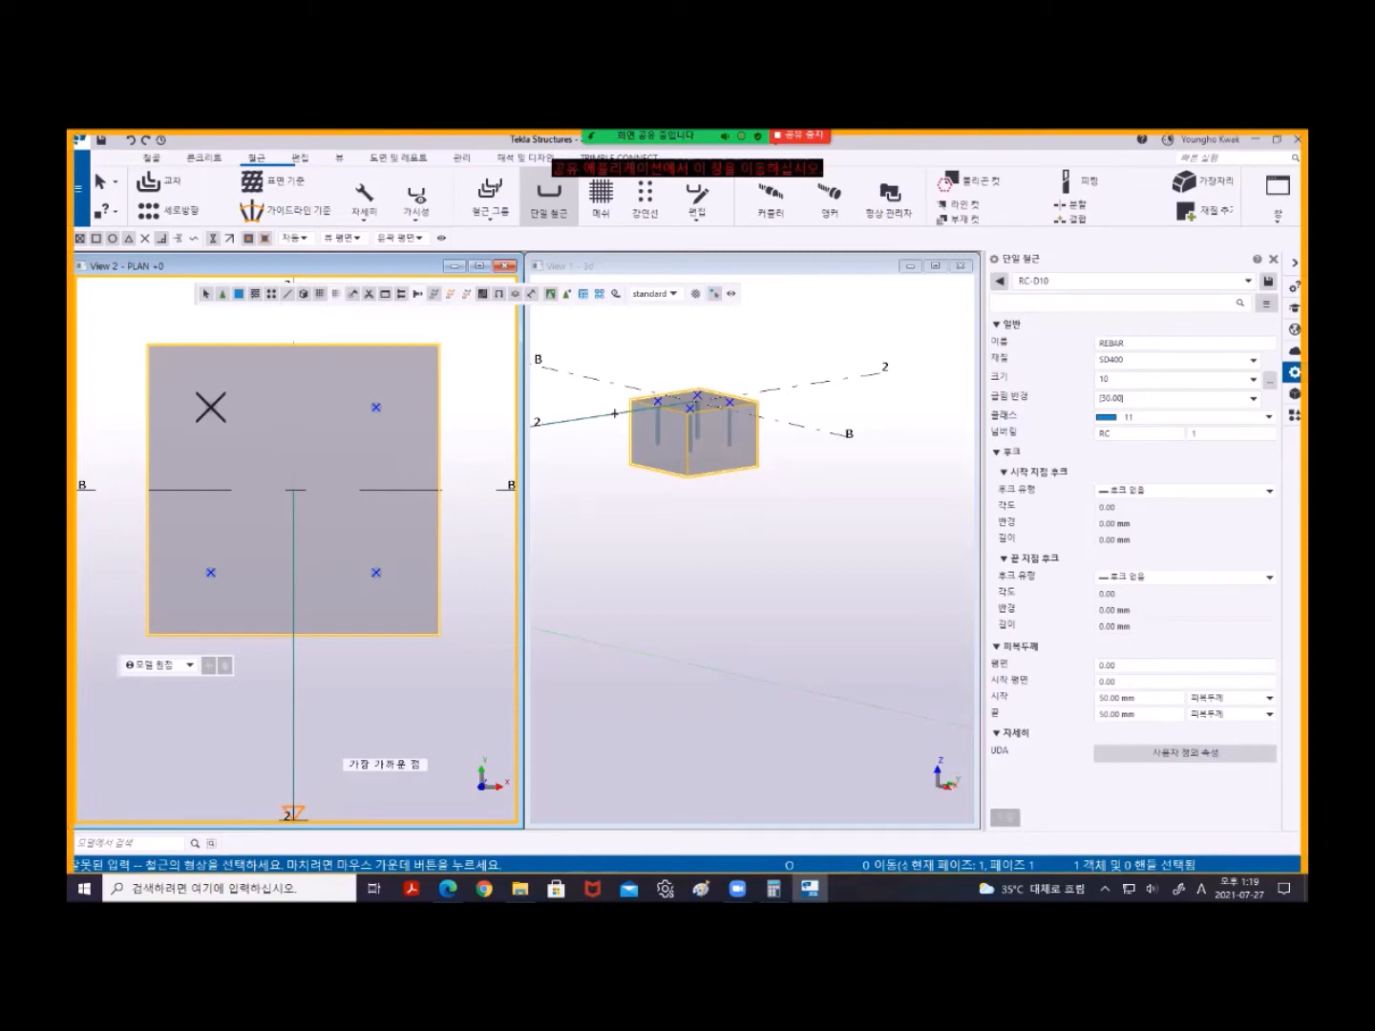
left_click(211, 572)
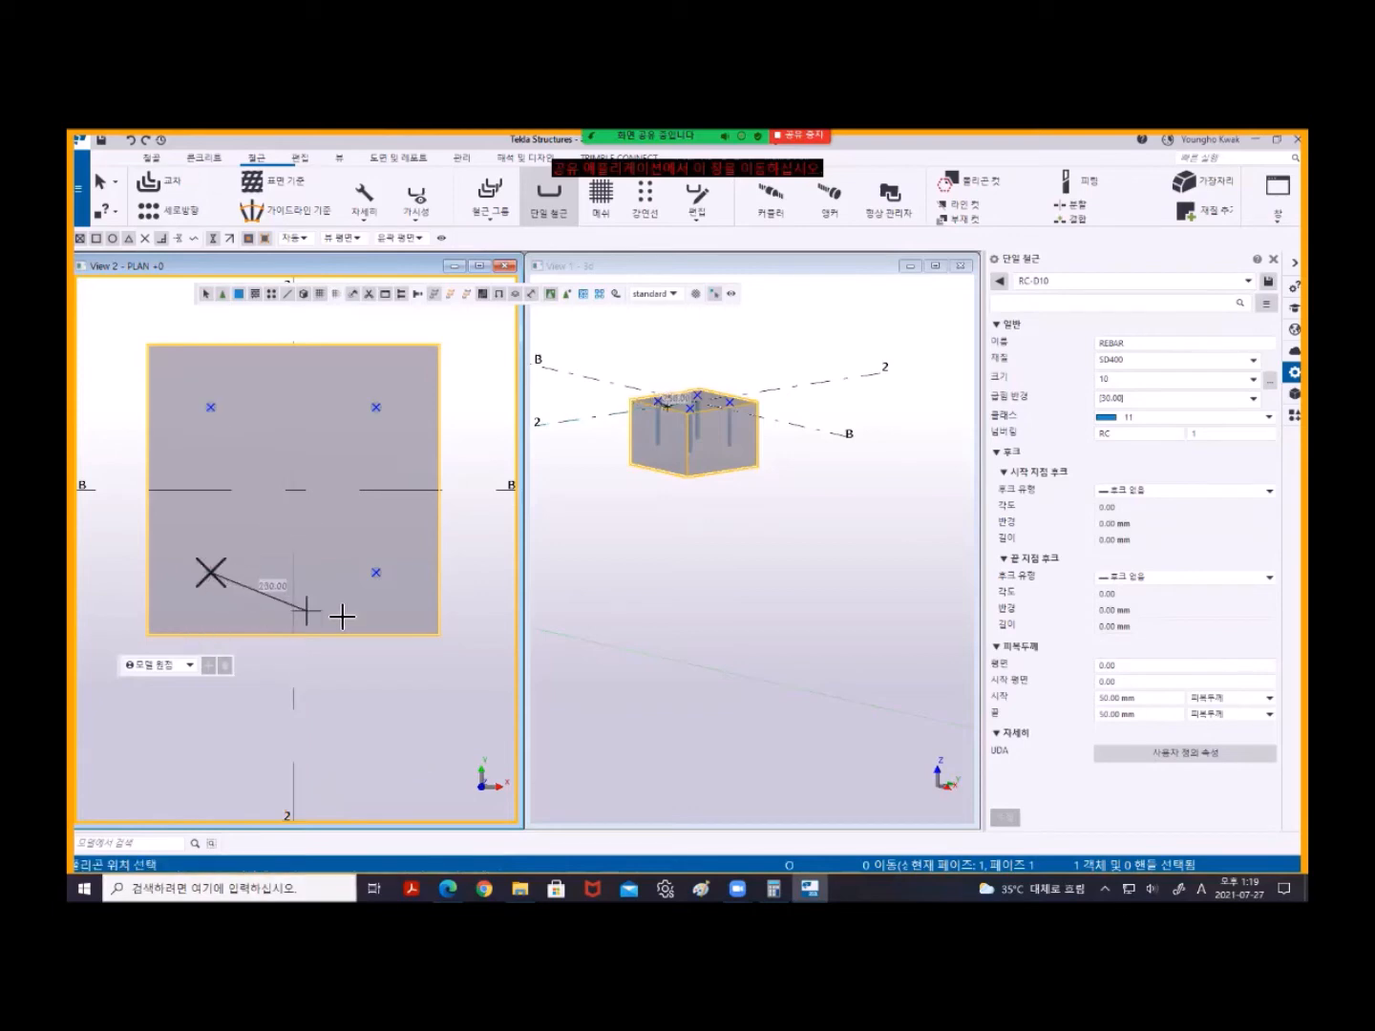
left_click(378, 573)
left_click(390, 409)
left_click(218, 415)
middle_click(174, 478)
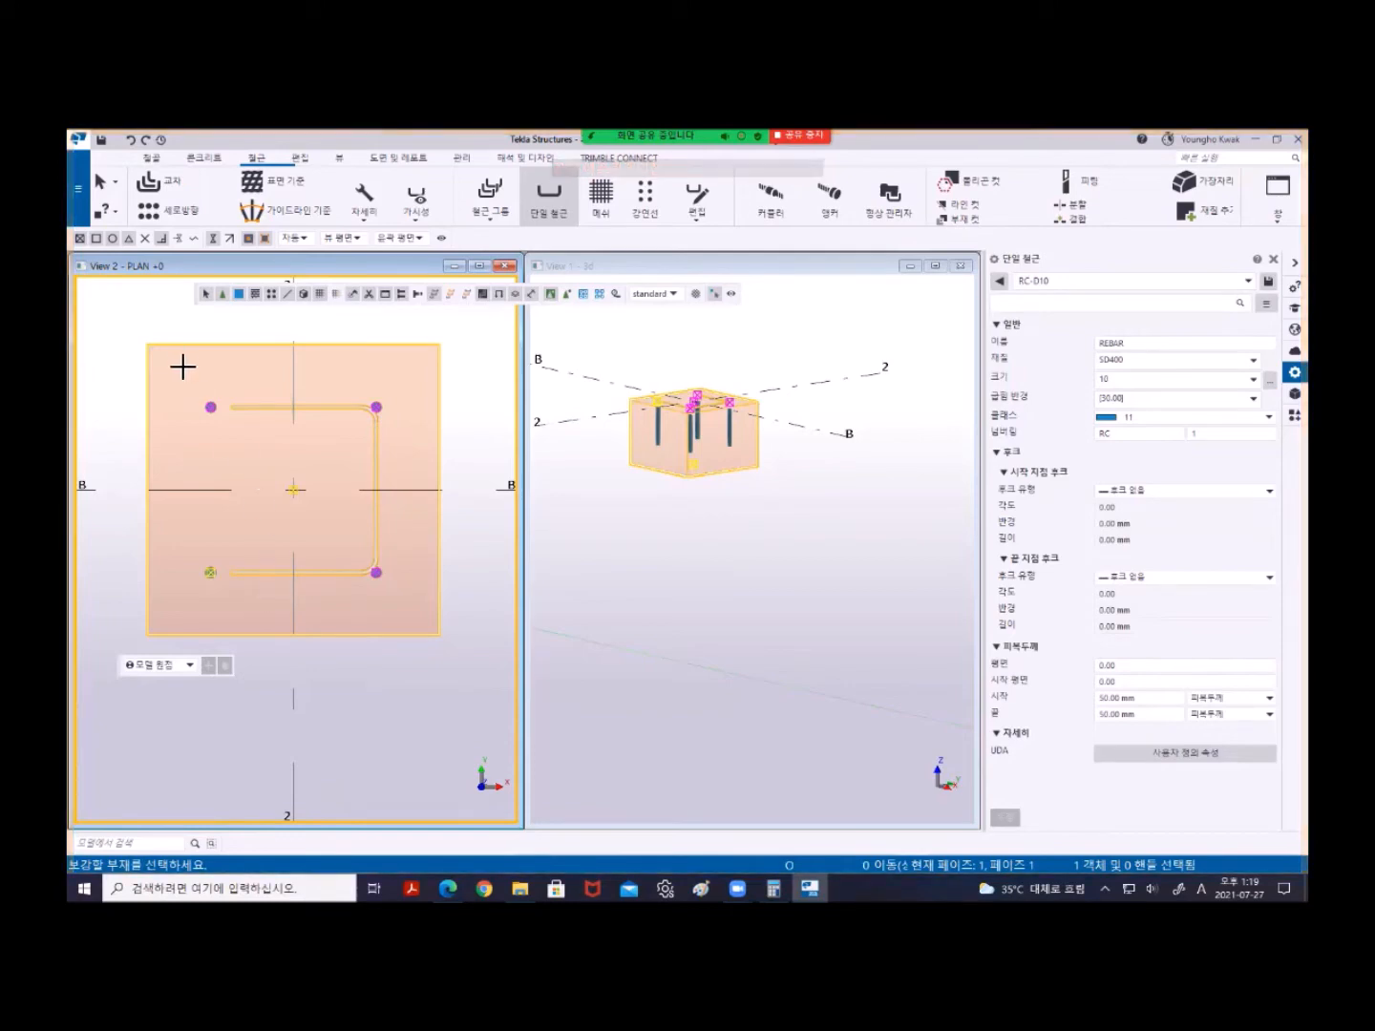
- End the single rebar command and delete the open three-sided rebar from the footing
right_click(105, 342)
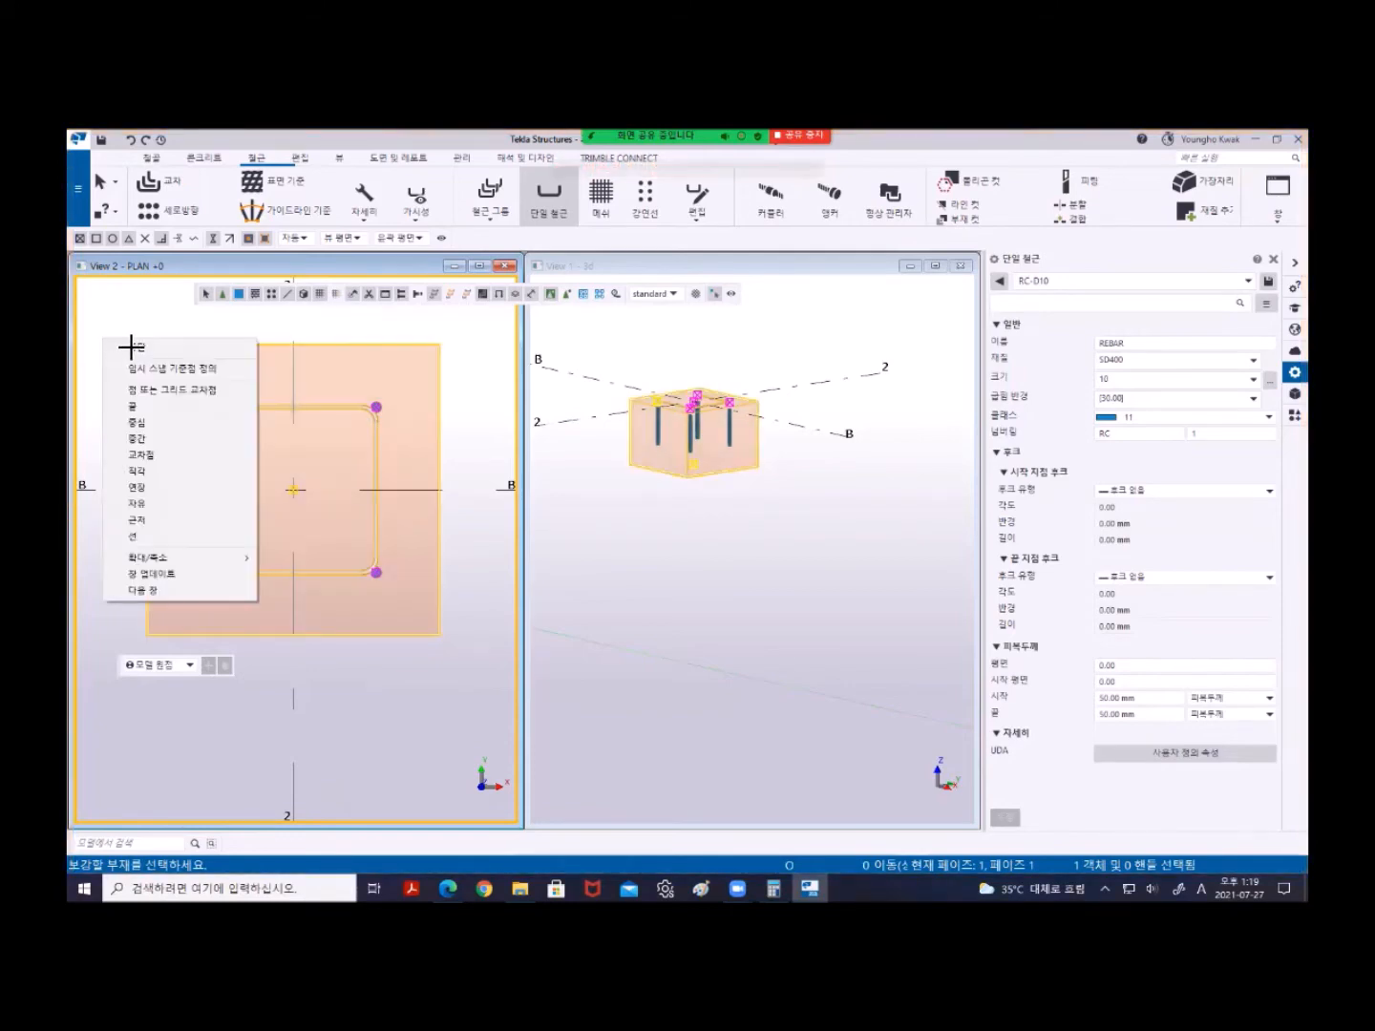
left_click(134, 346)
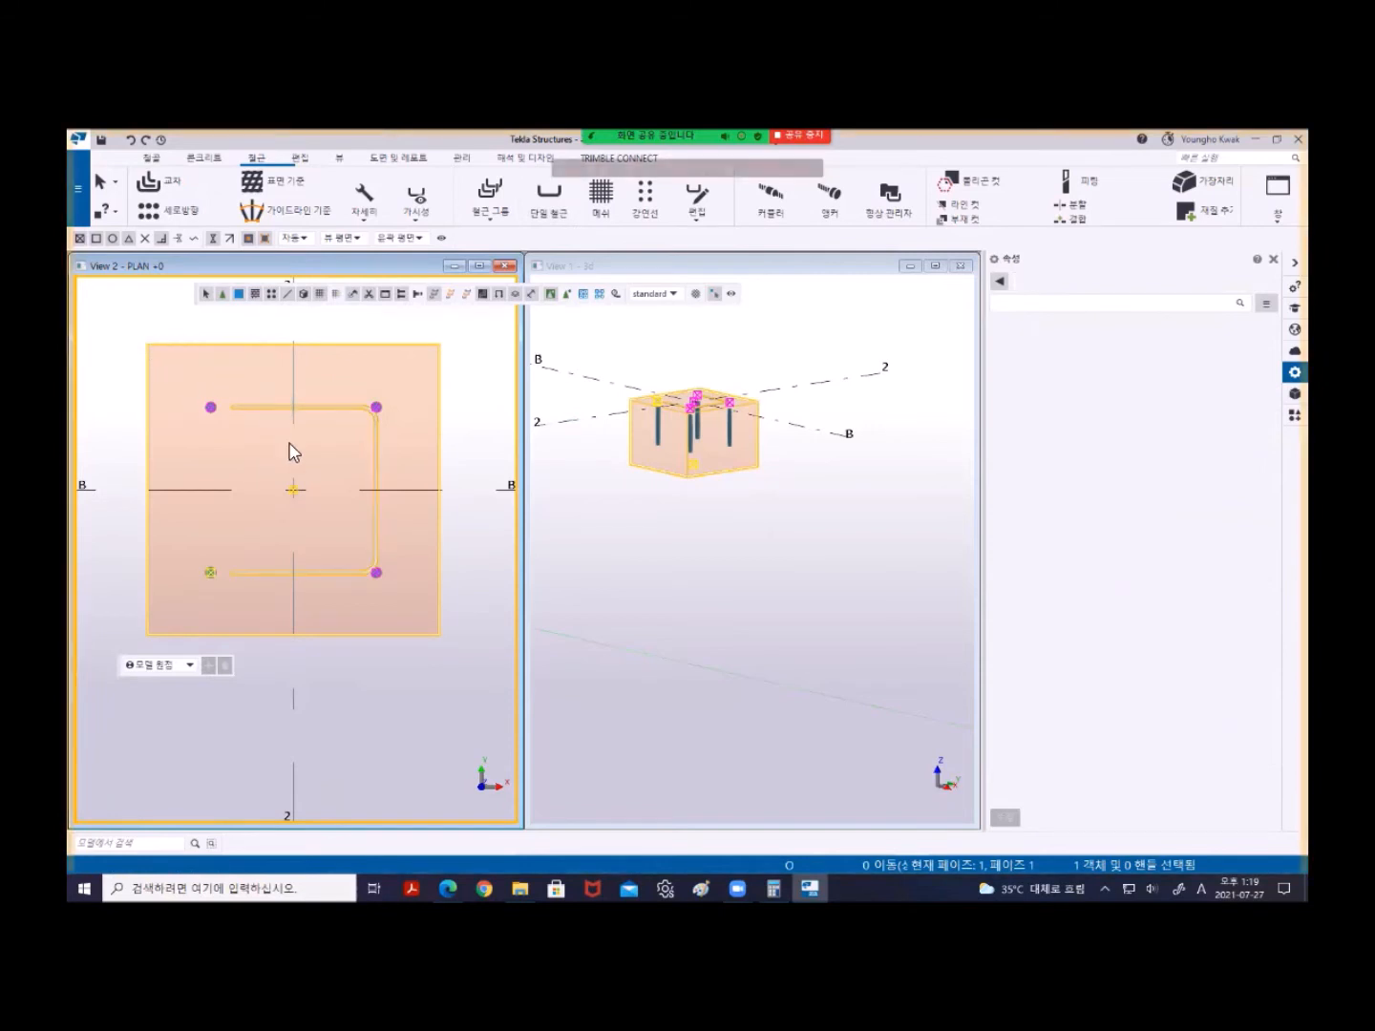
left_click(326, 411)
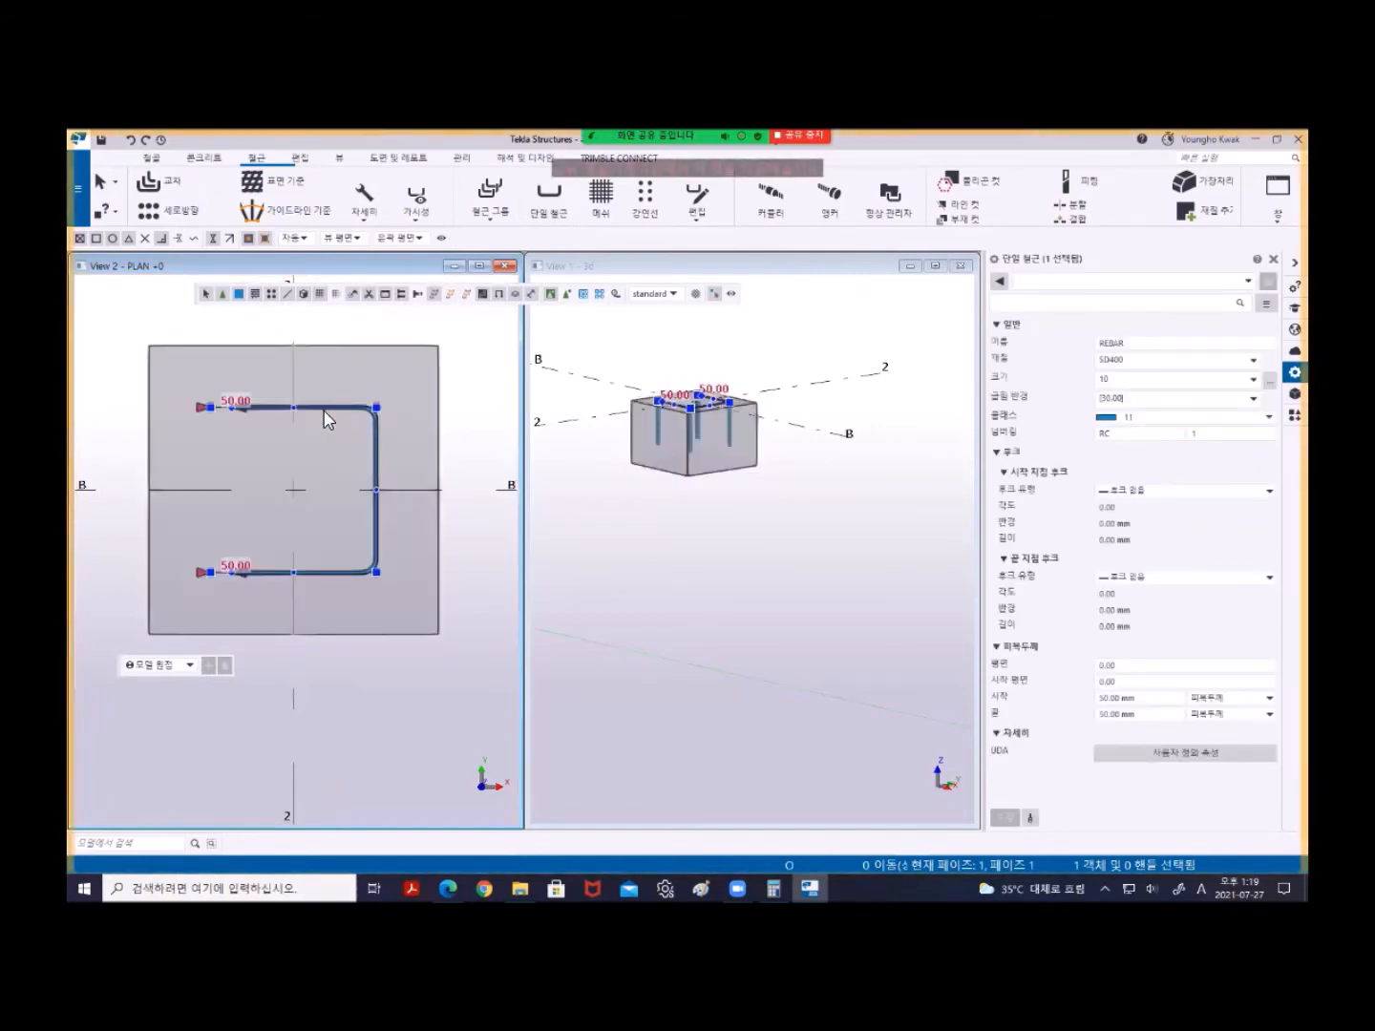
key("Delete")
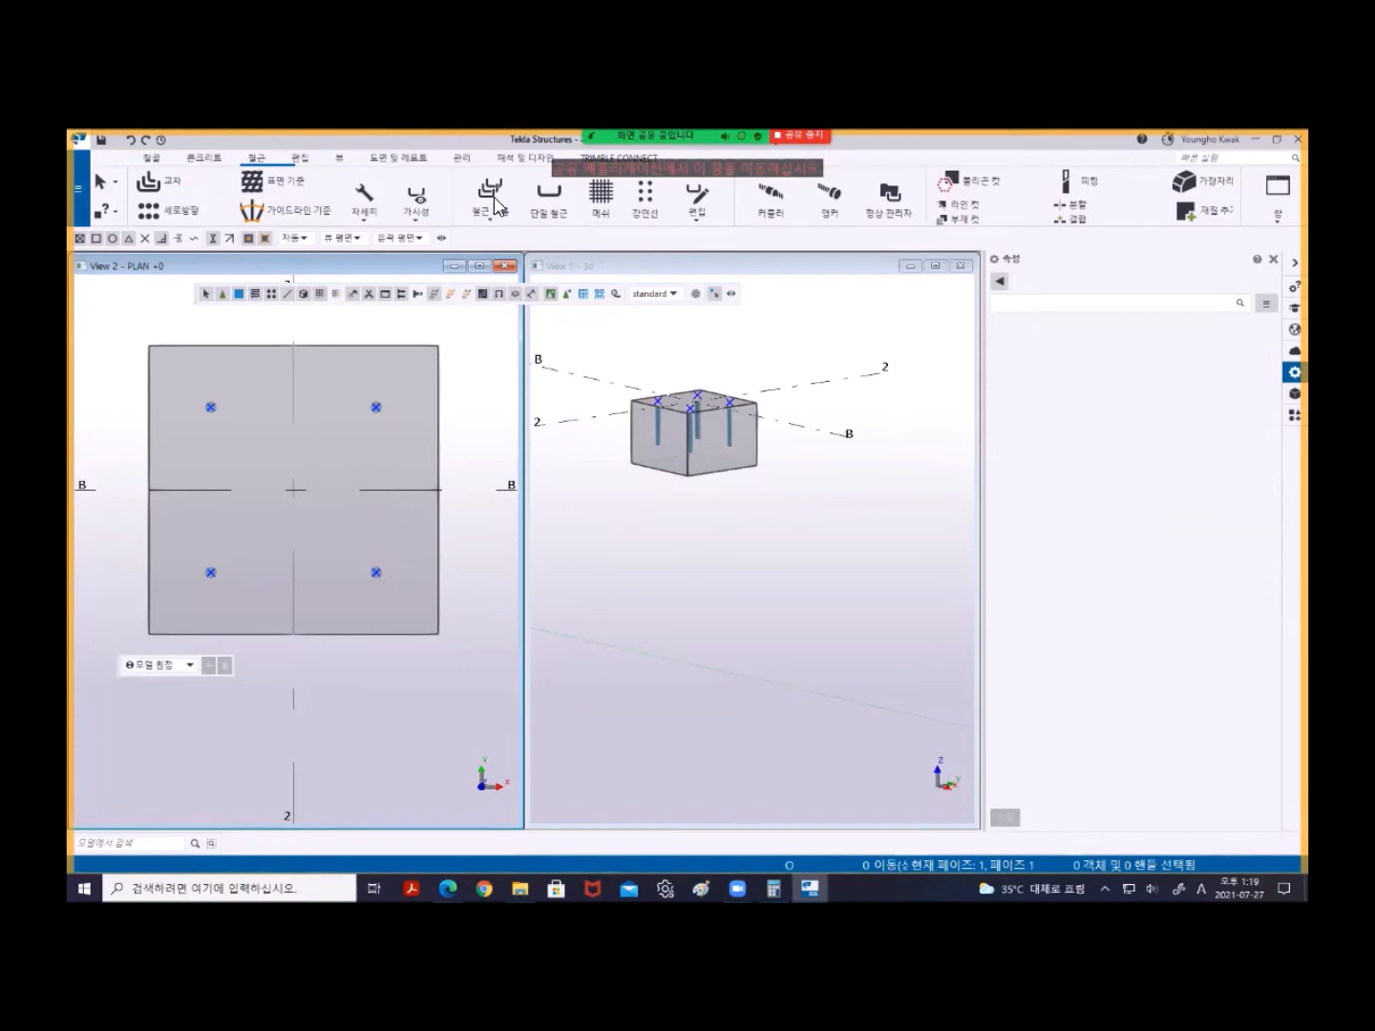
- Model a four-sided size 10 tie through all four reference points, starting and ending at the lower-left one, and end the command
left_click(553, 198)
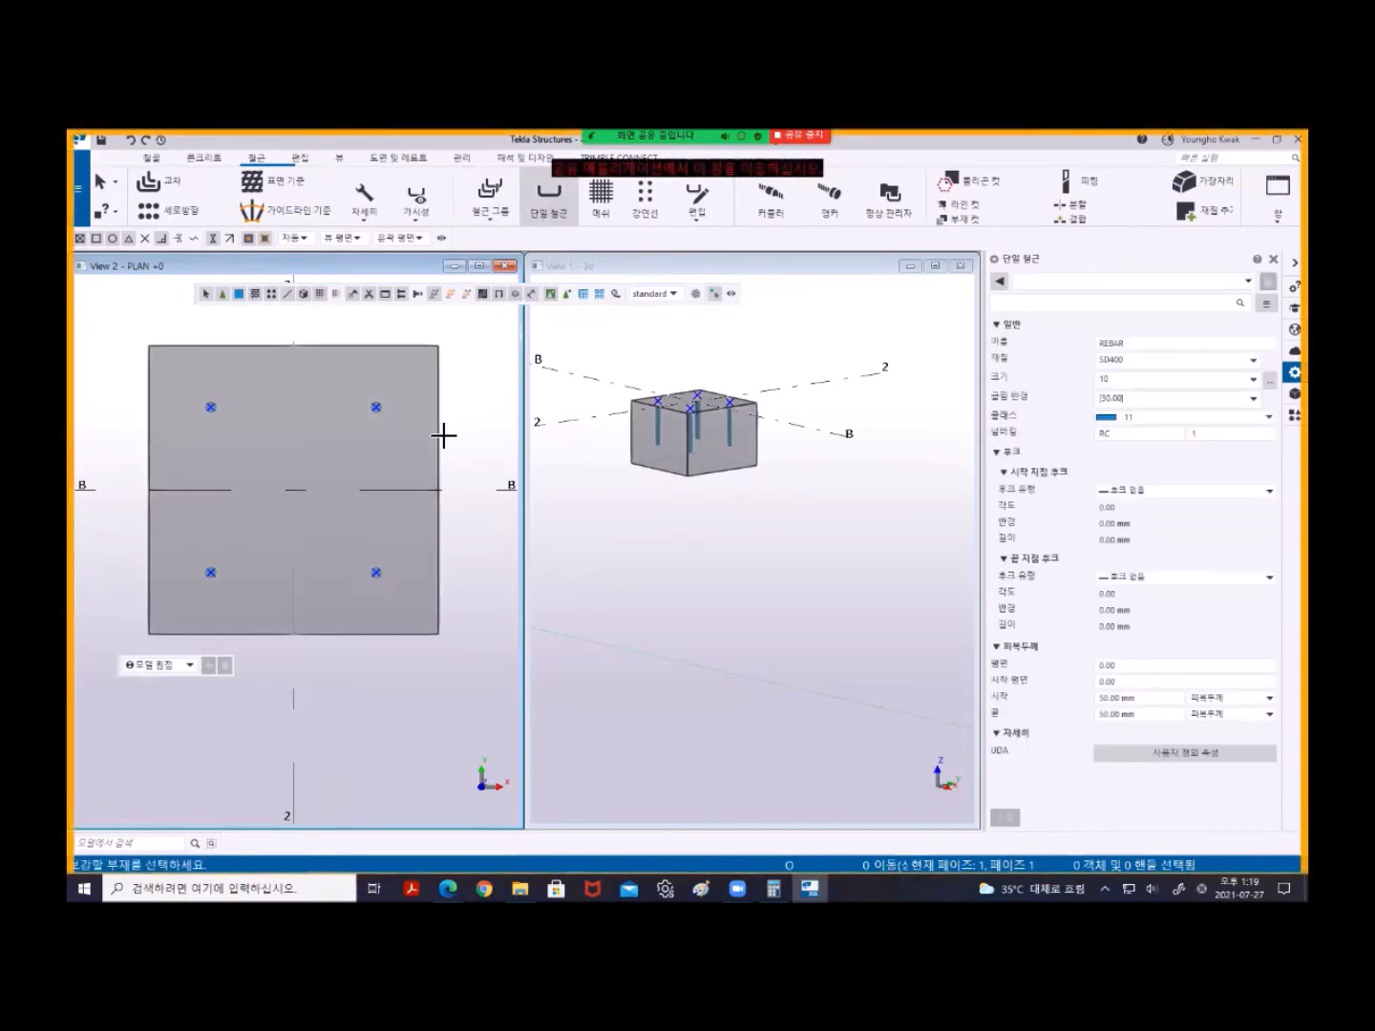
left_click(437, 436)
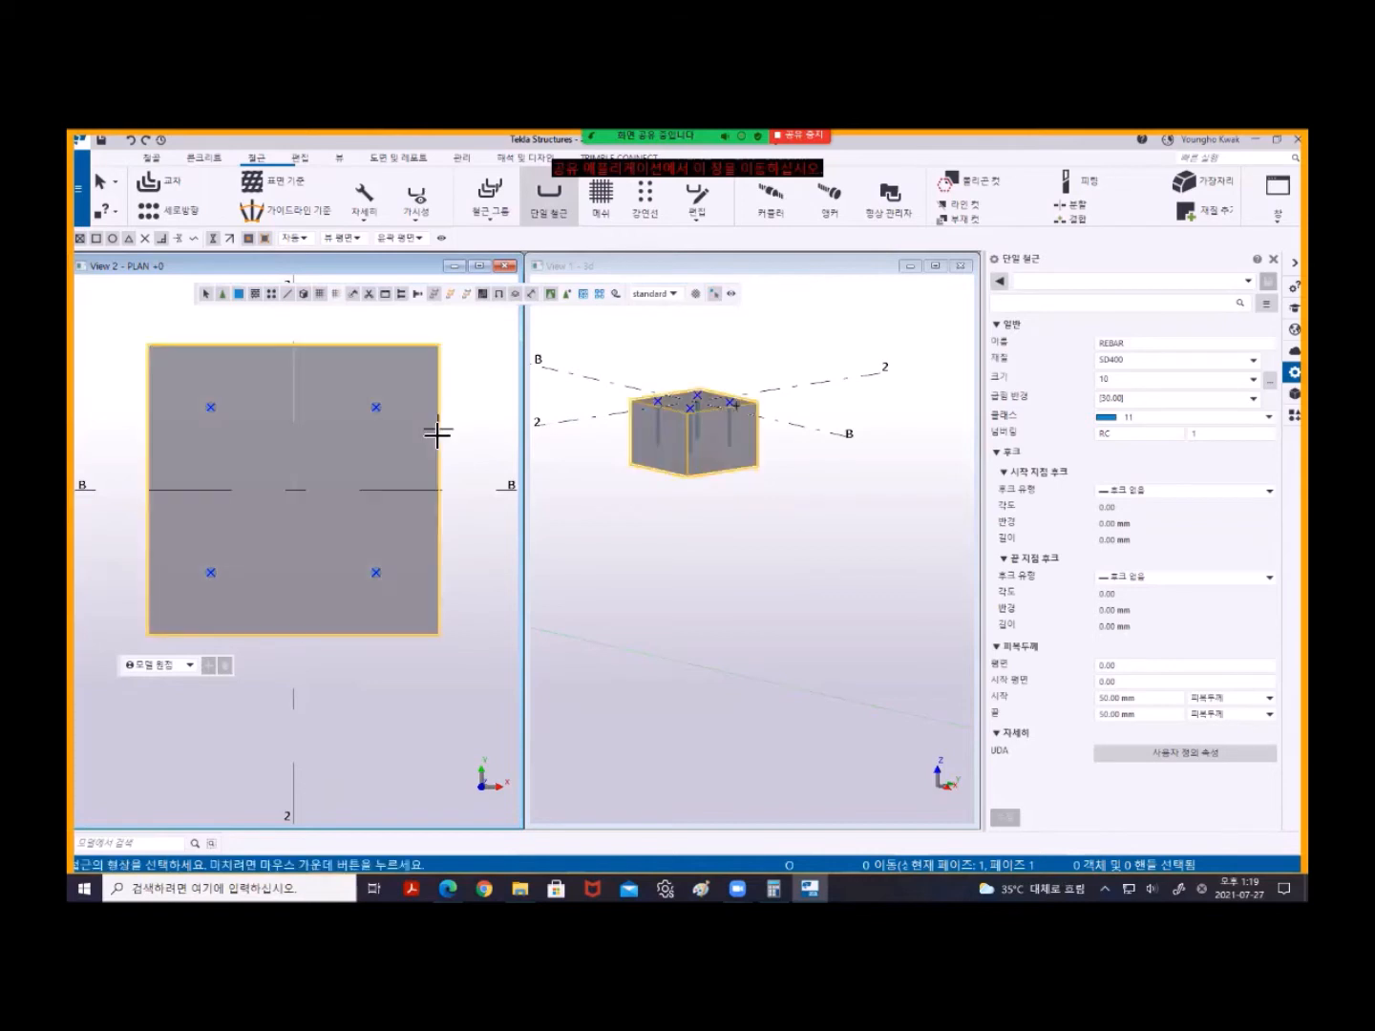
left_click(212, 575)
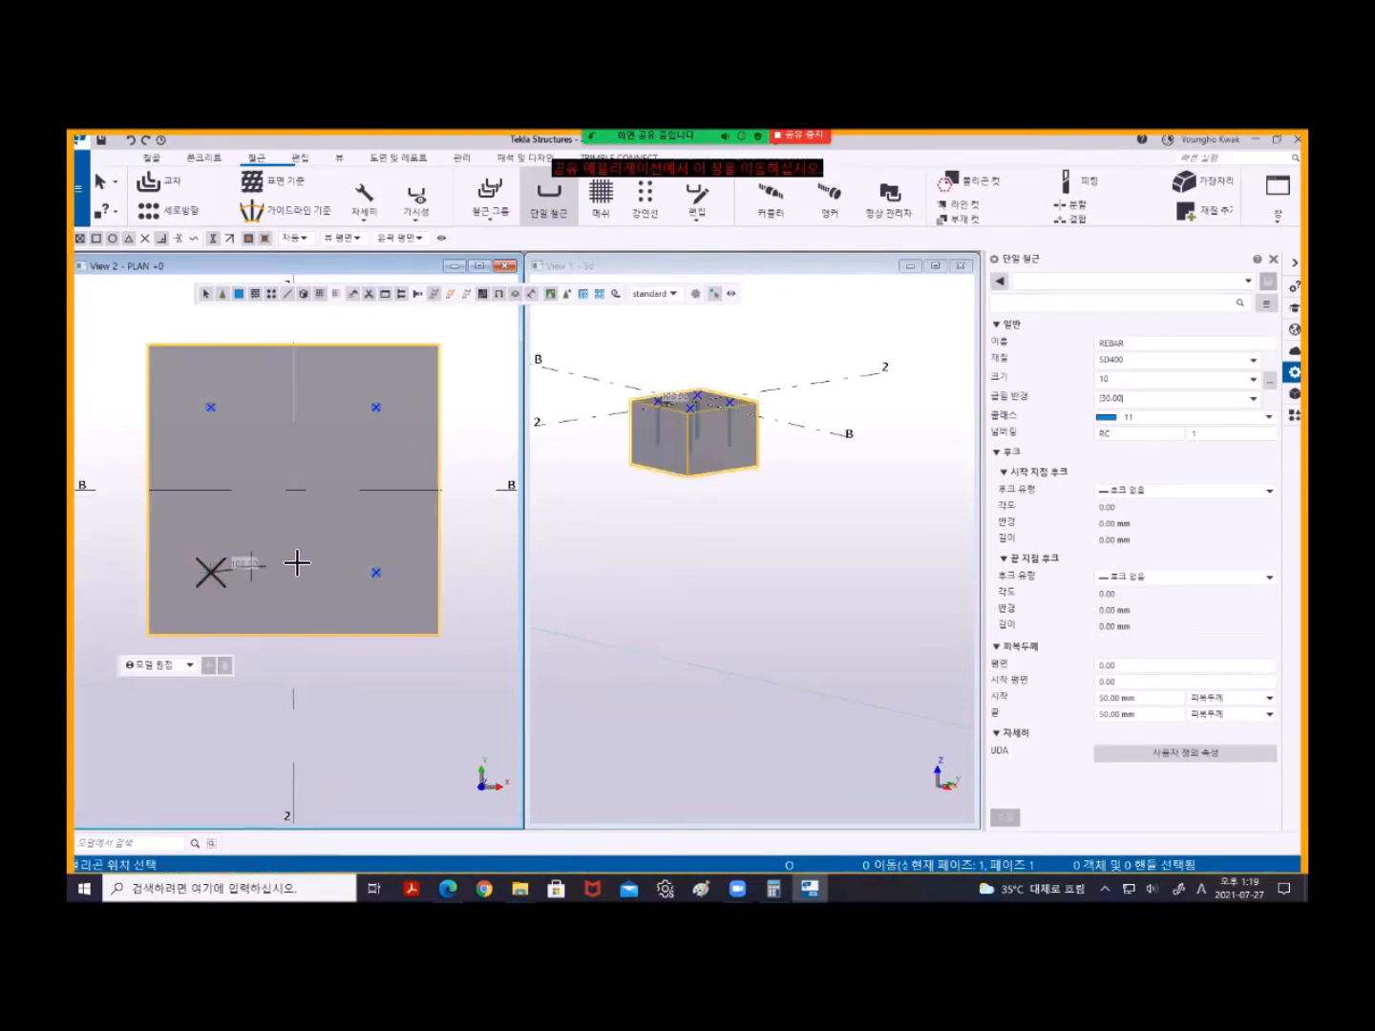
left_click(378, 574)
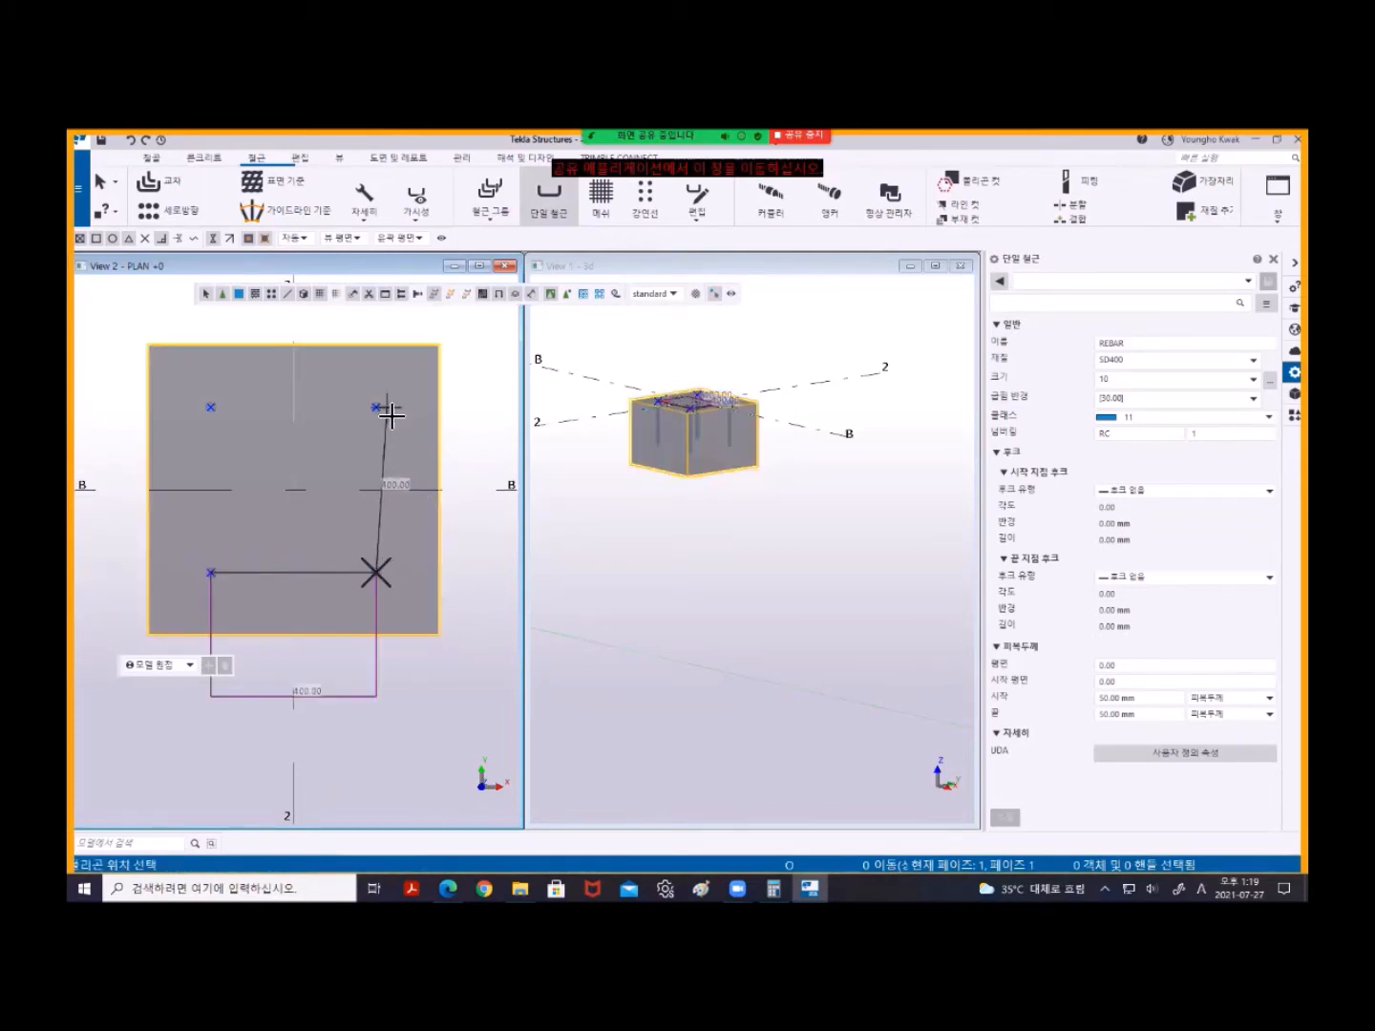
left_click(376, 408)
left_click(210, 406)
left_click(212, 575)
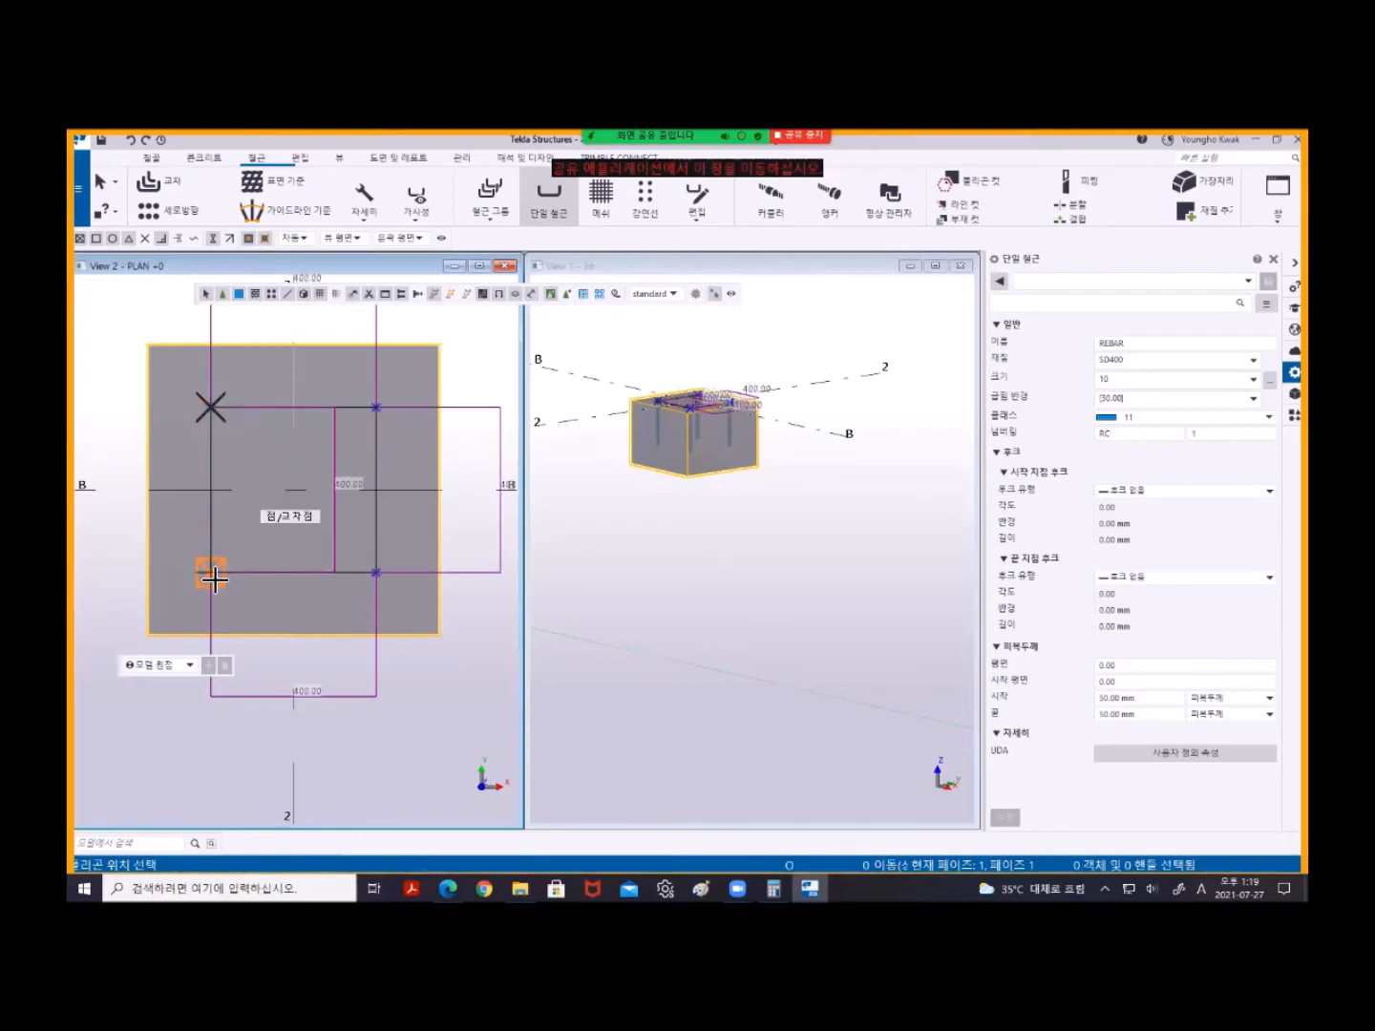
middle_click(127, 541)
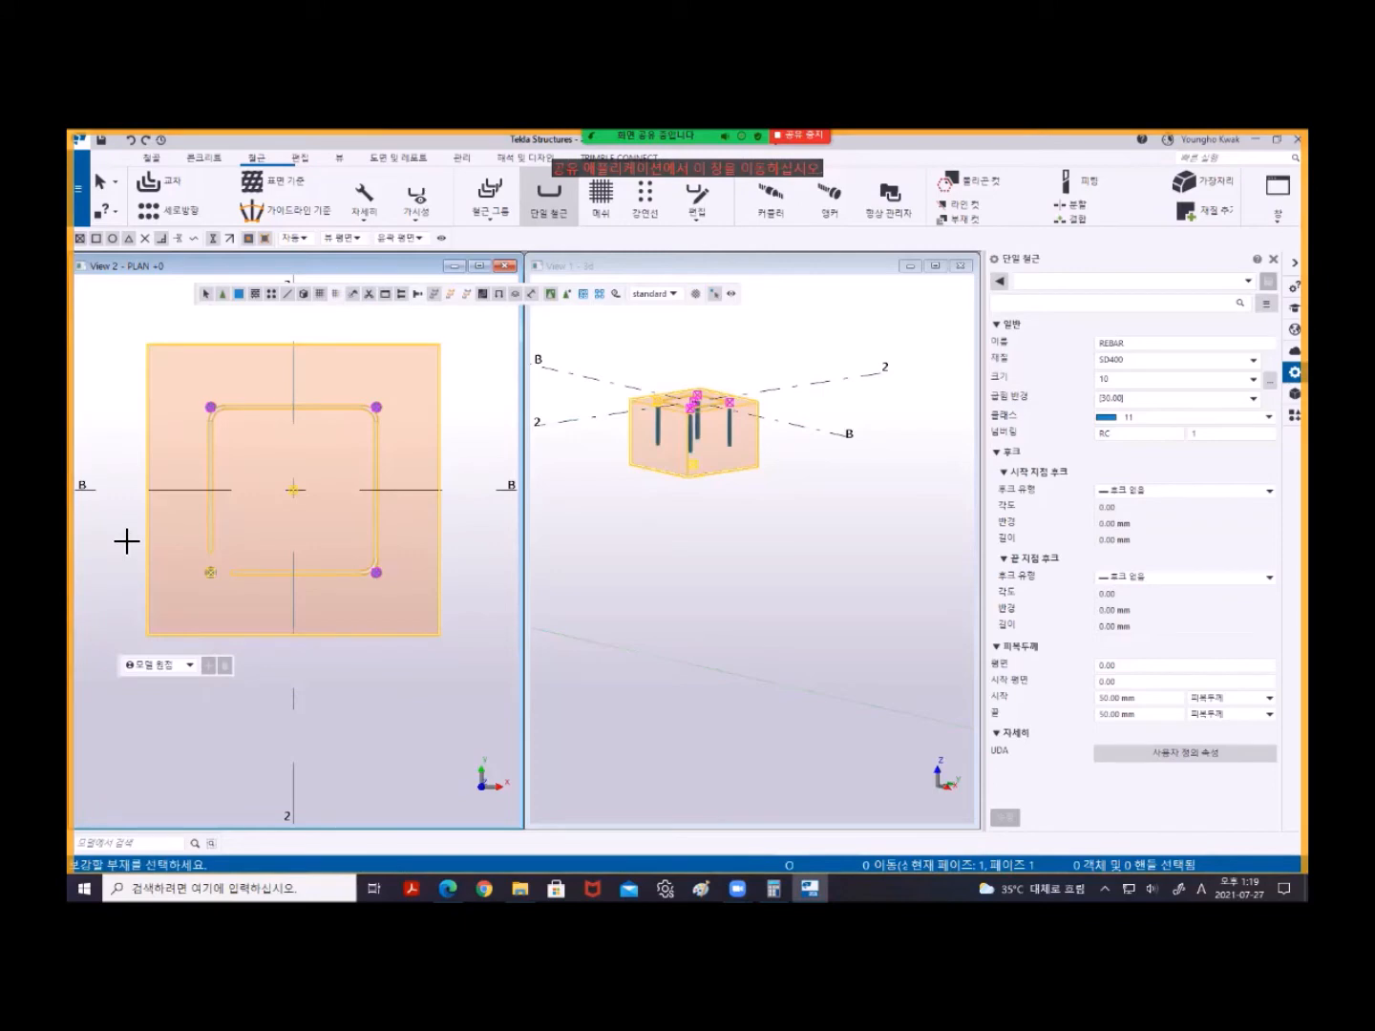
scroll(287, 594, "up", 2)
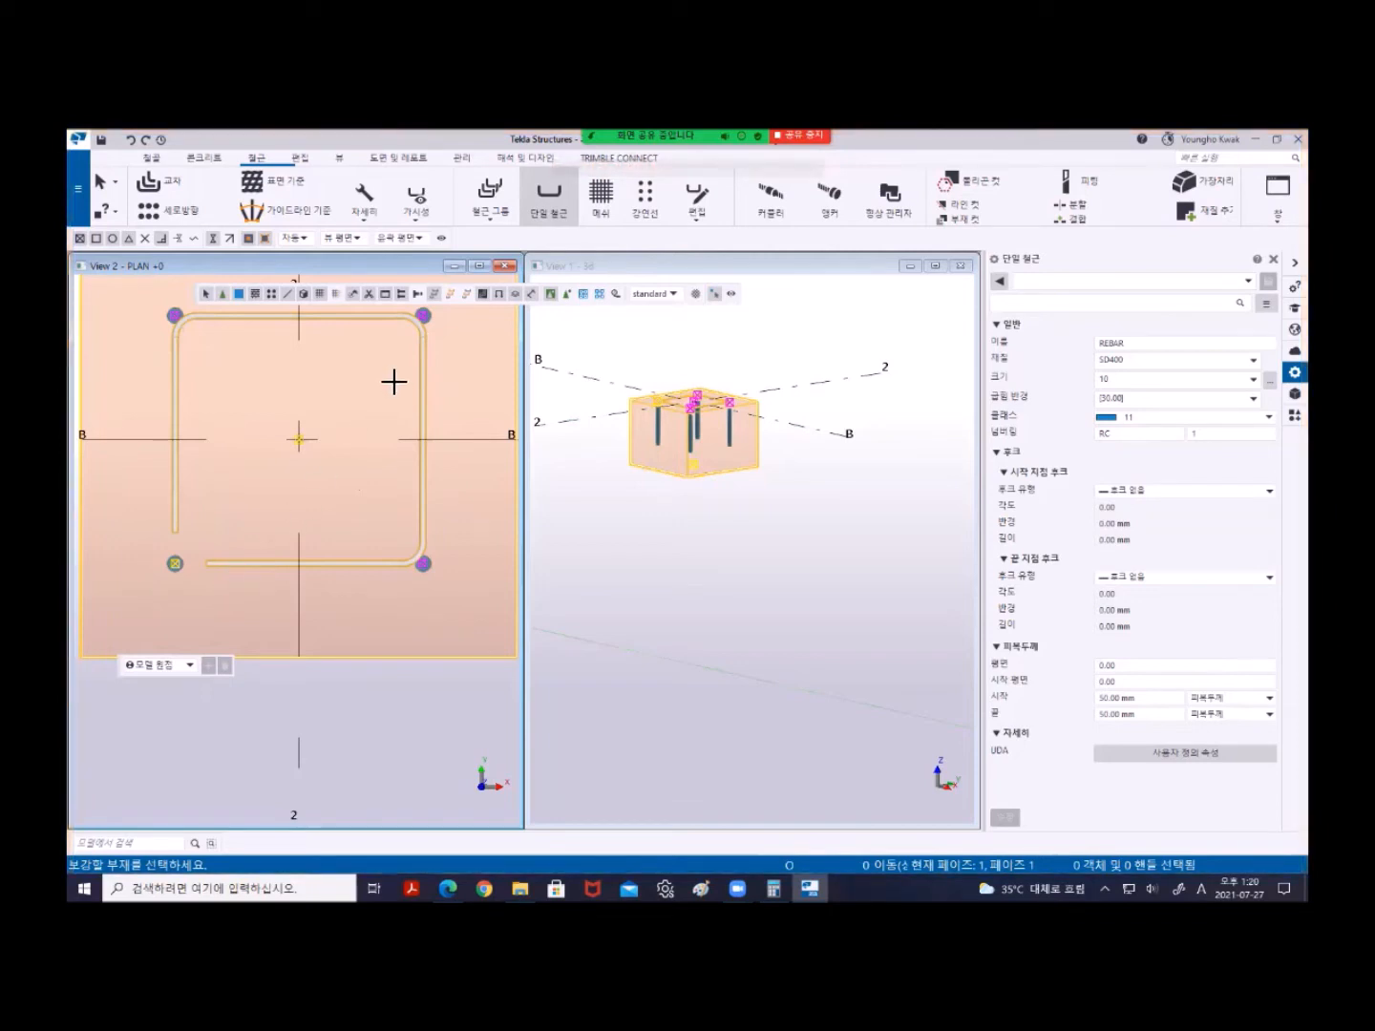
middle_click_drag(392, 380, 372, 458)
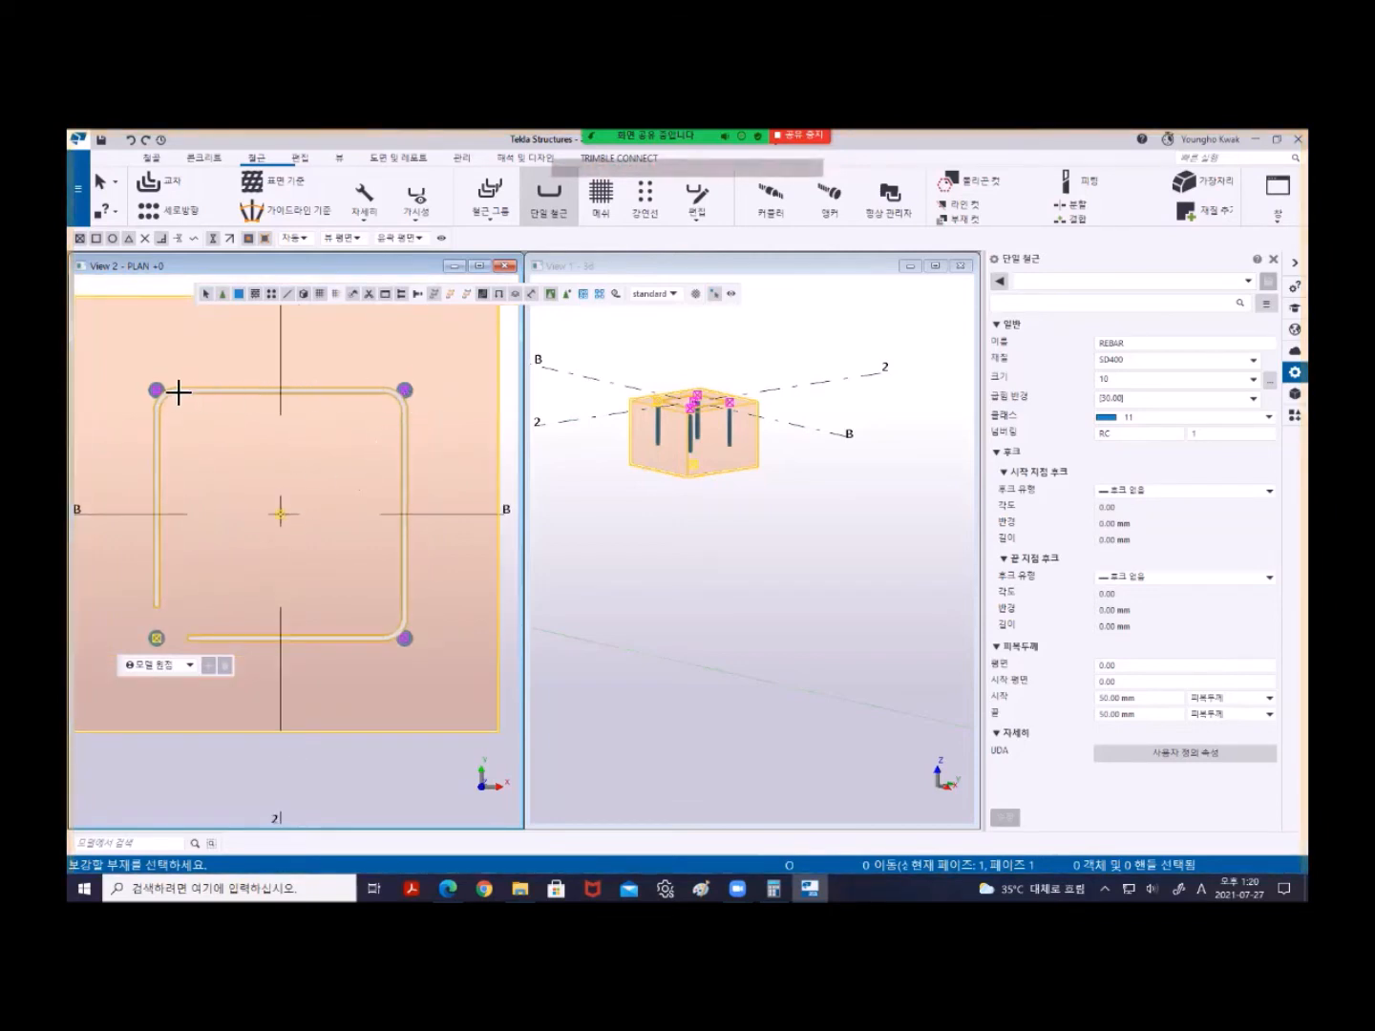
right_click(203, 342)
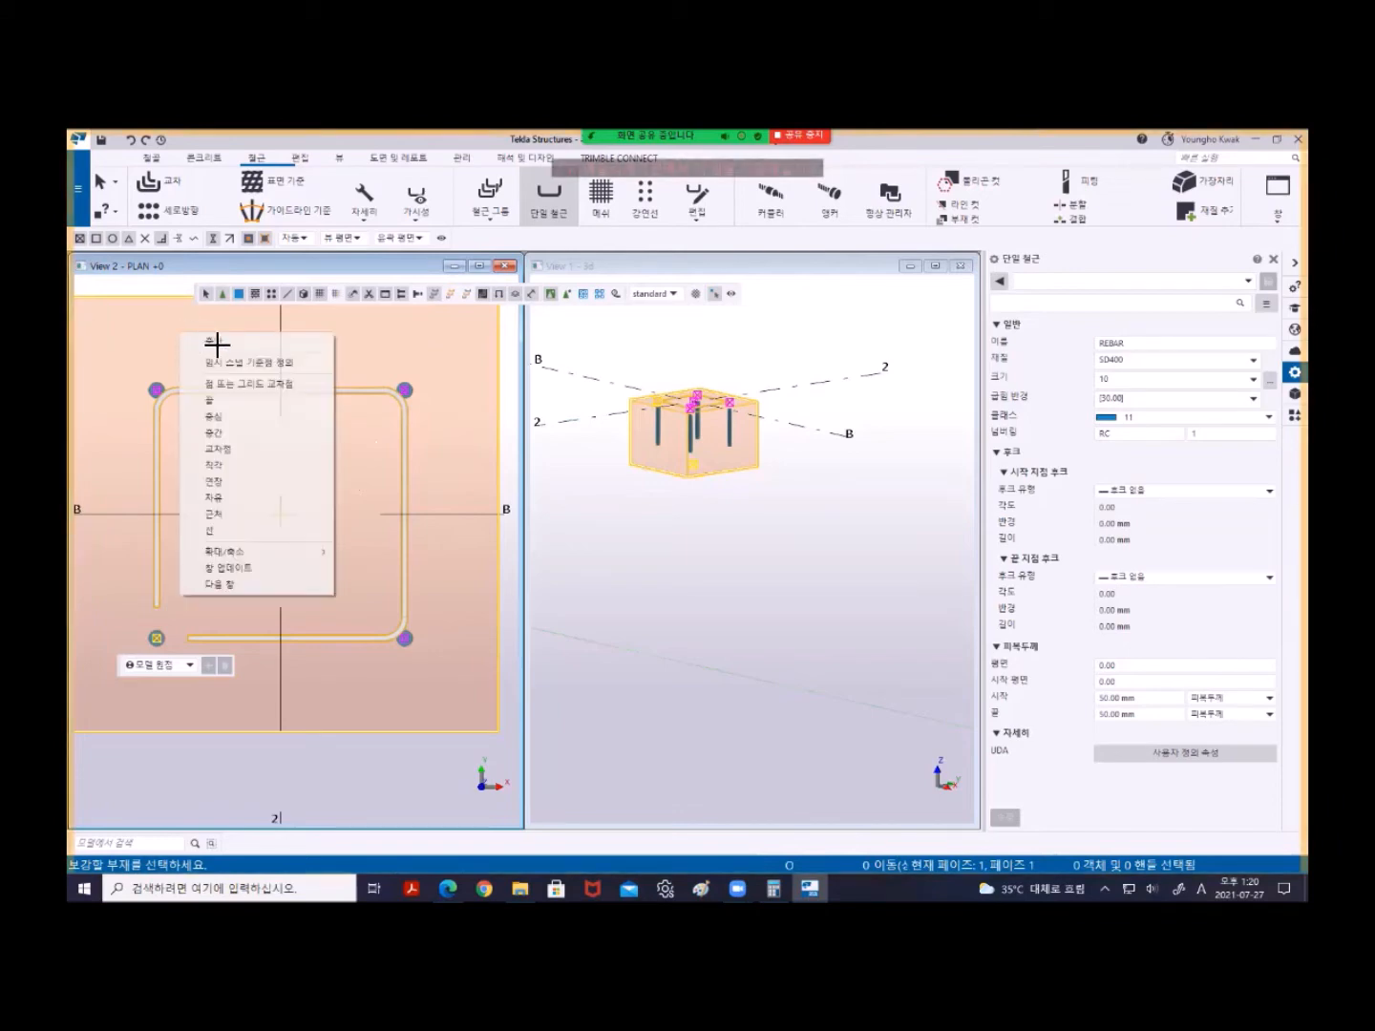
- Select the size 10 tie in the plan view and set its on-plane cover thickness to 20 mm, then to -20 mm
left_click(227, 399)
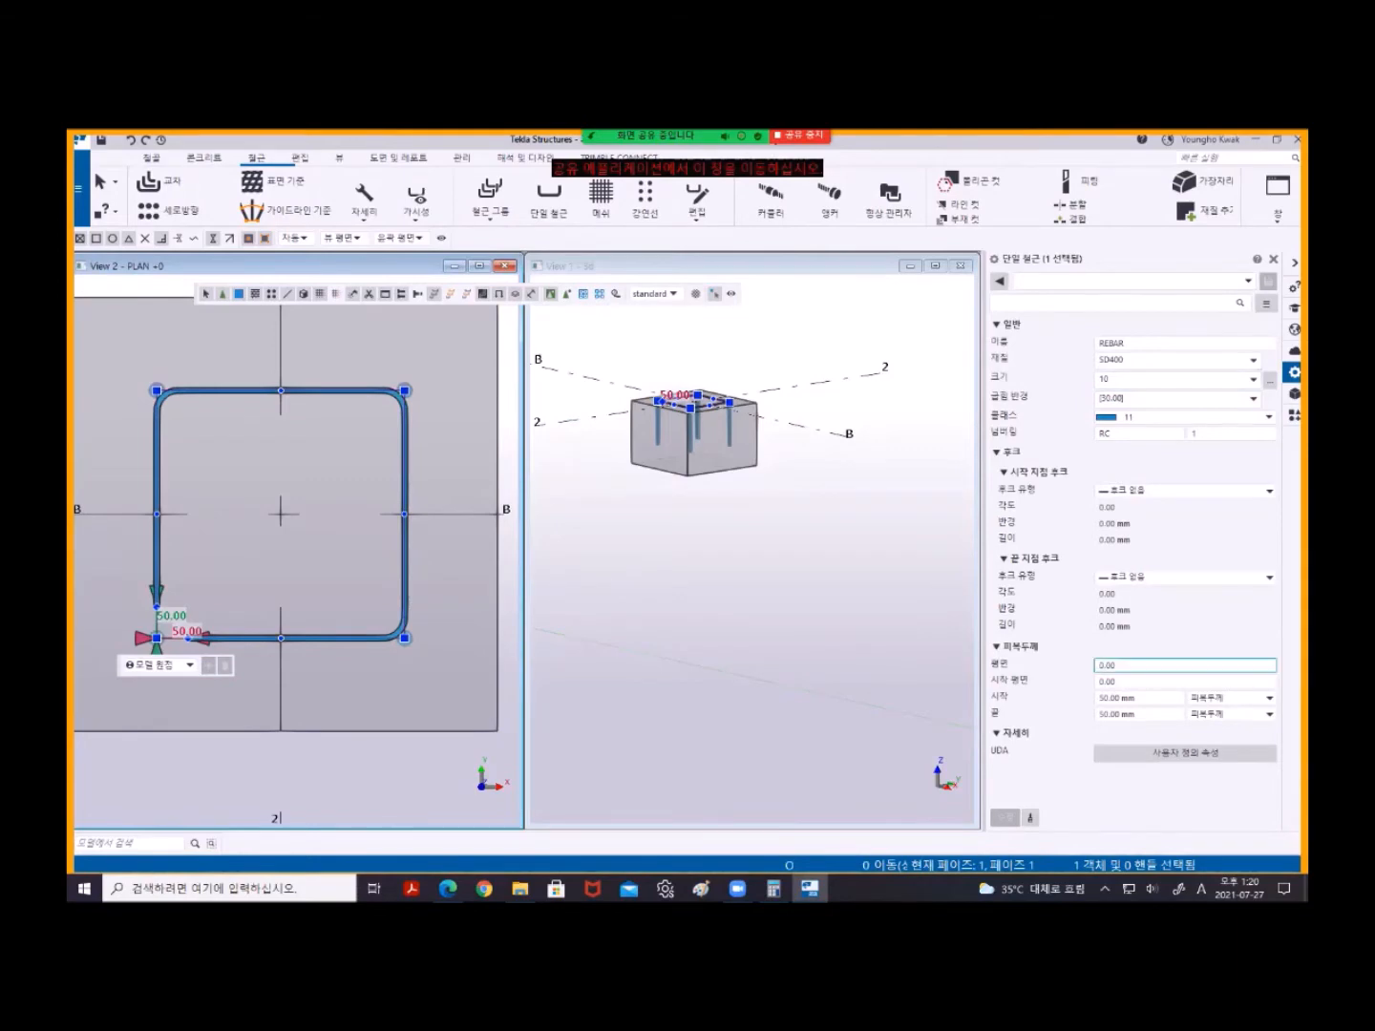
double_click(1108, 666)
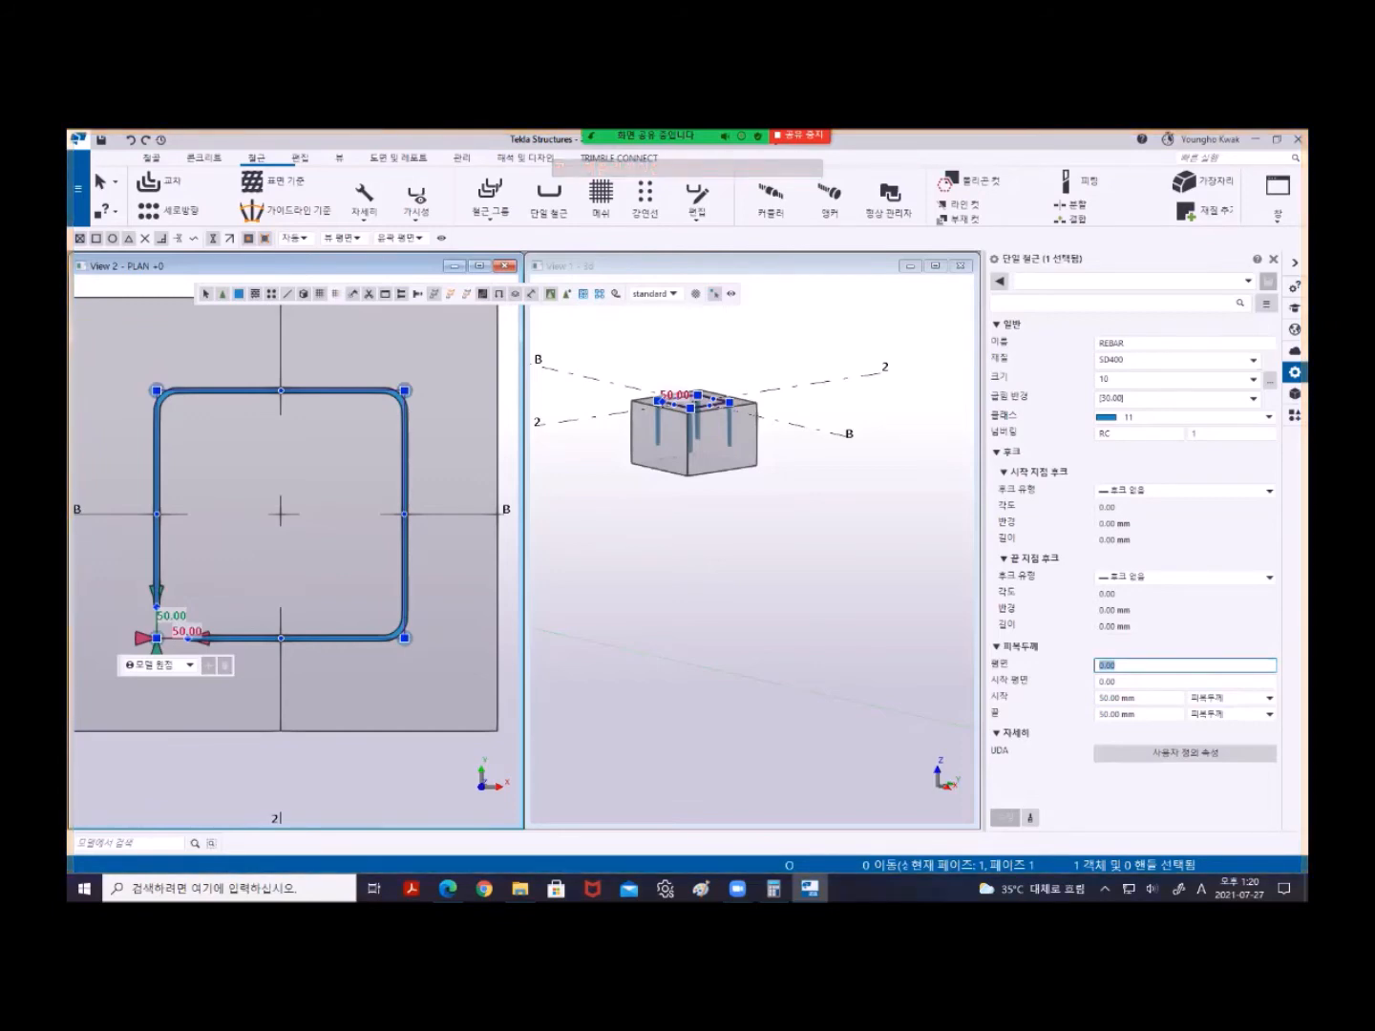
type("30")
key("Return")
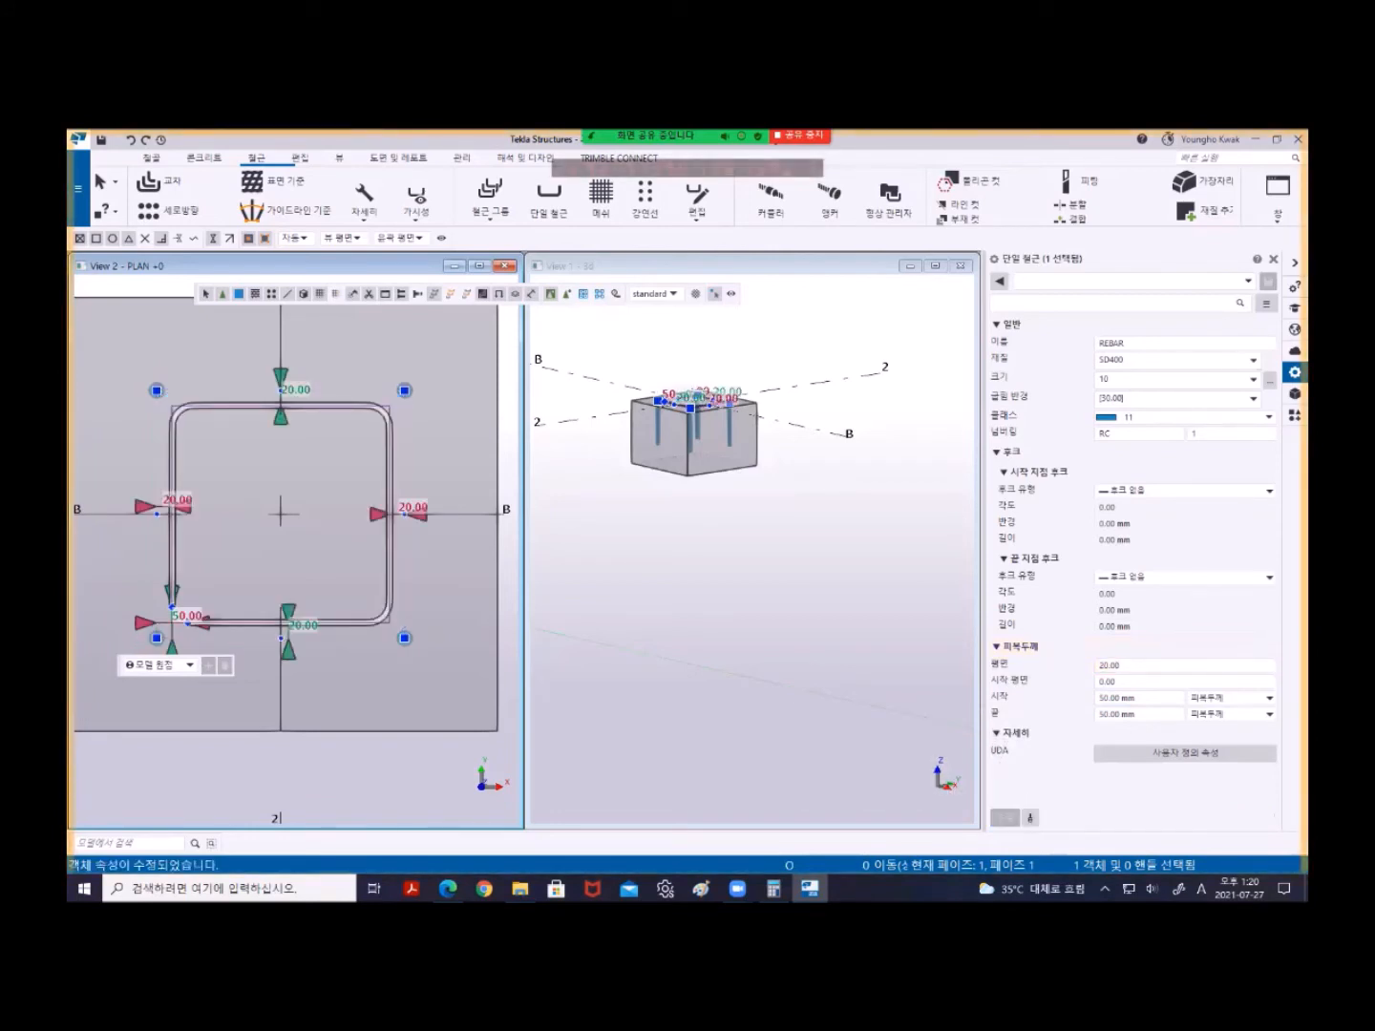
left_click(1100, 665)
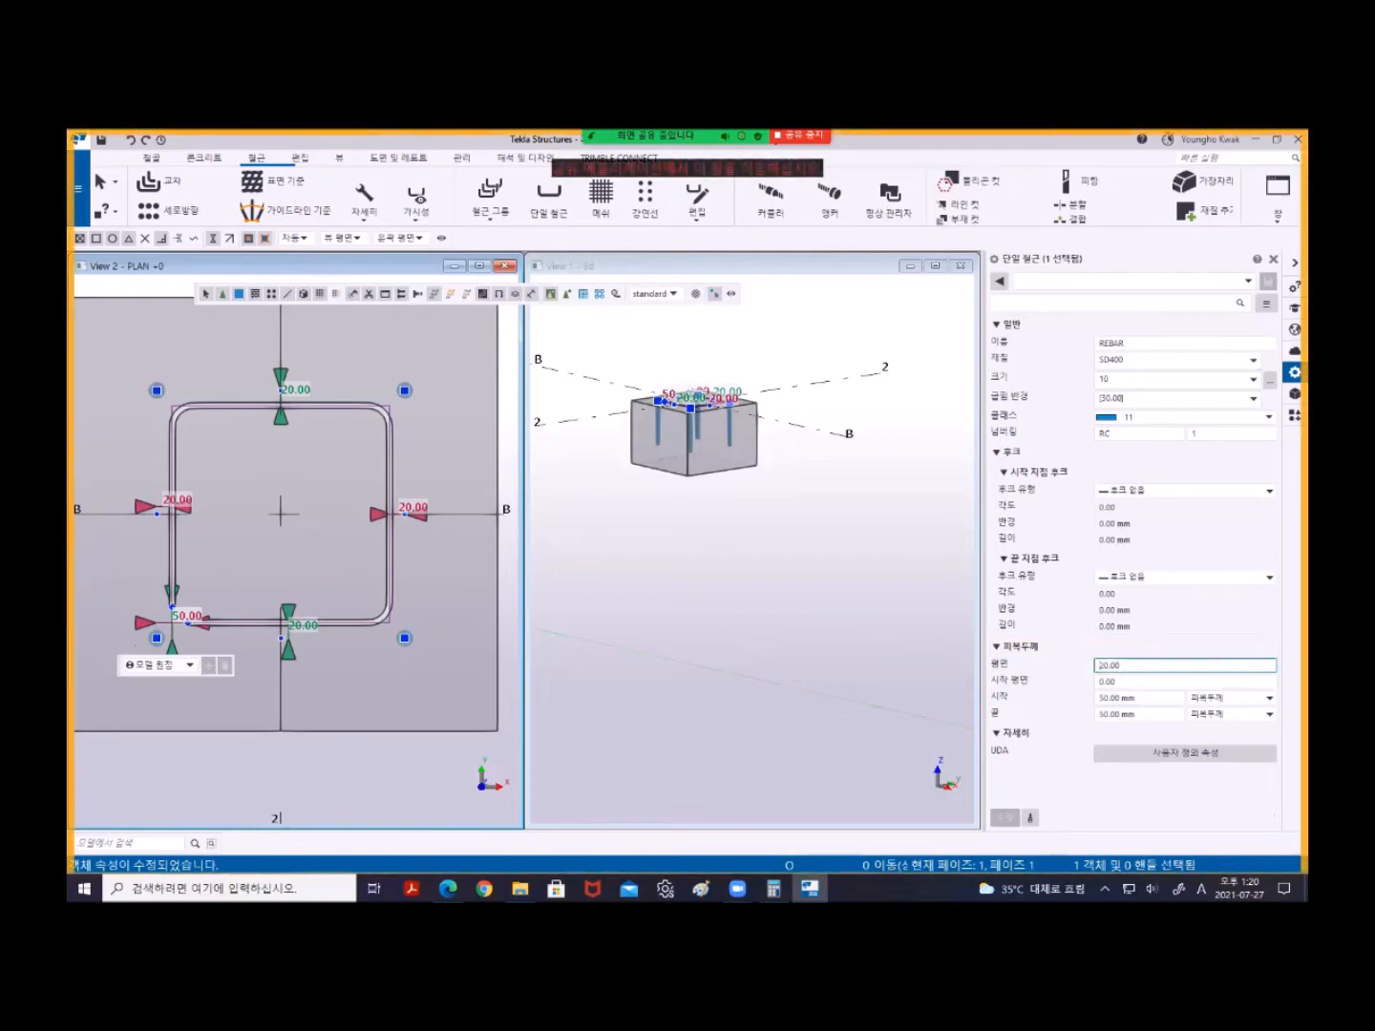
type("-")
left_click(1005, 817)
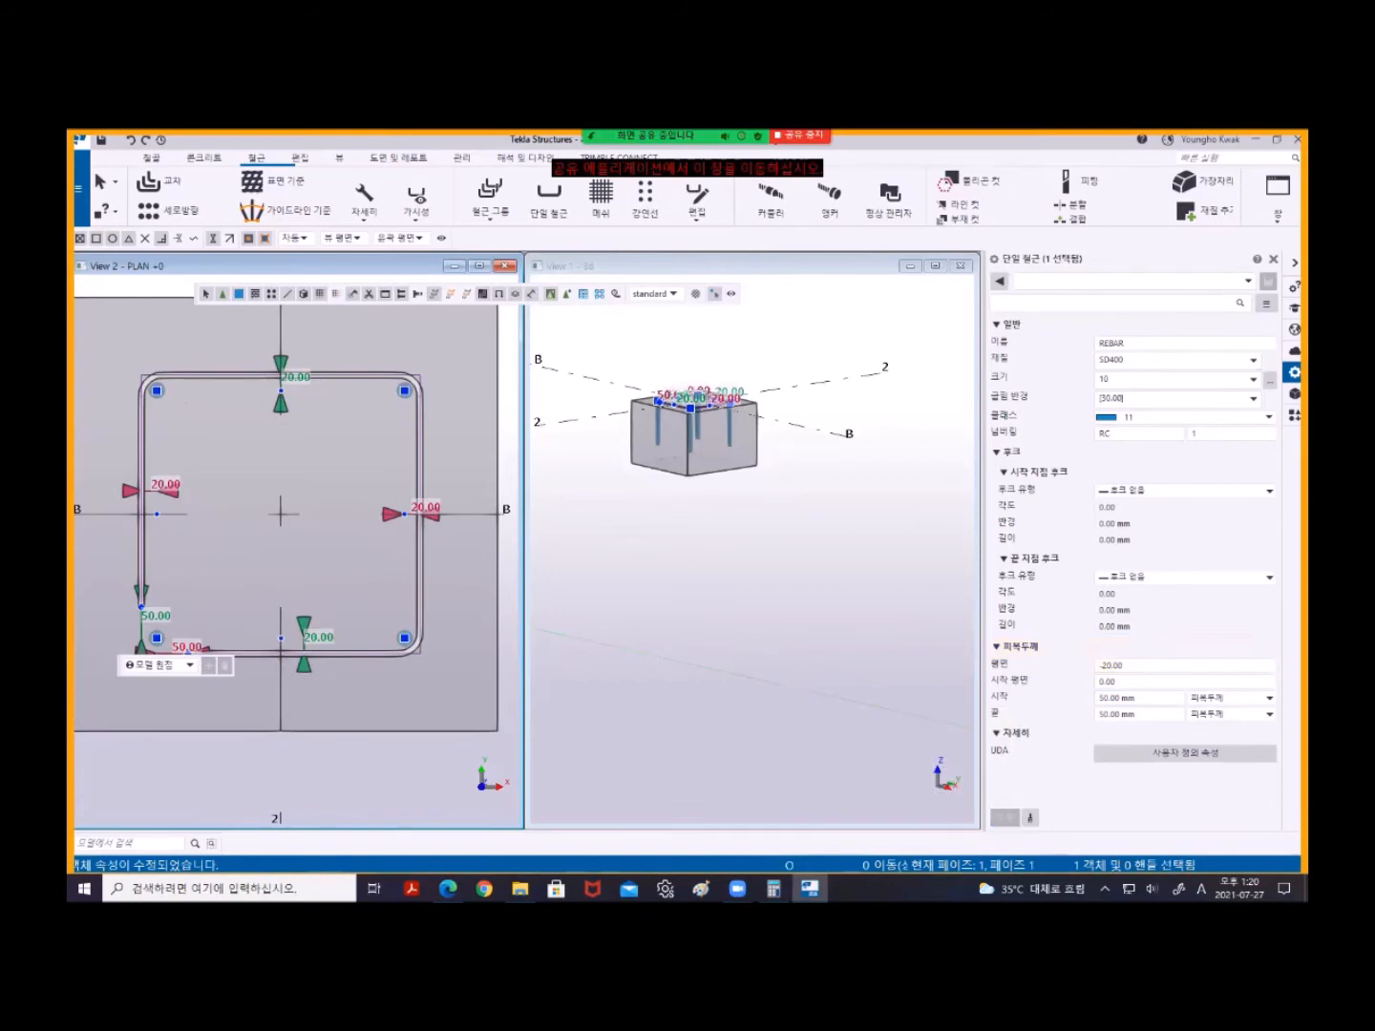
- Set the tie's from-plane cover thickness to 50 mm and deselect the tie
left_click_drag(1117, 681, 1103, 681)
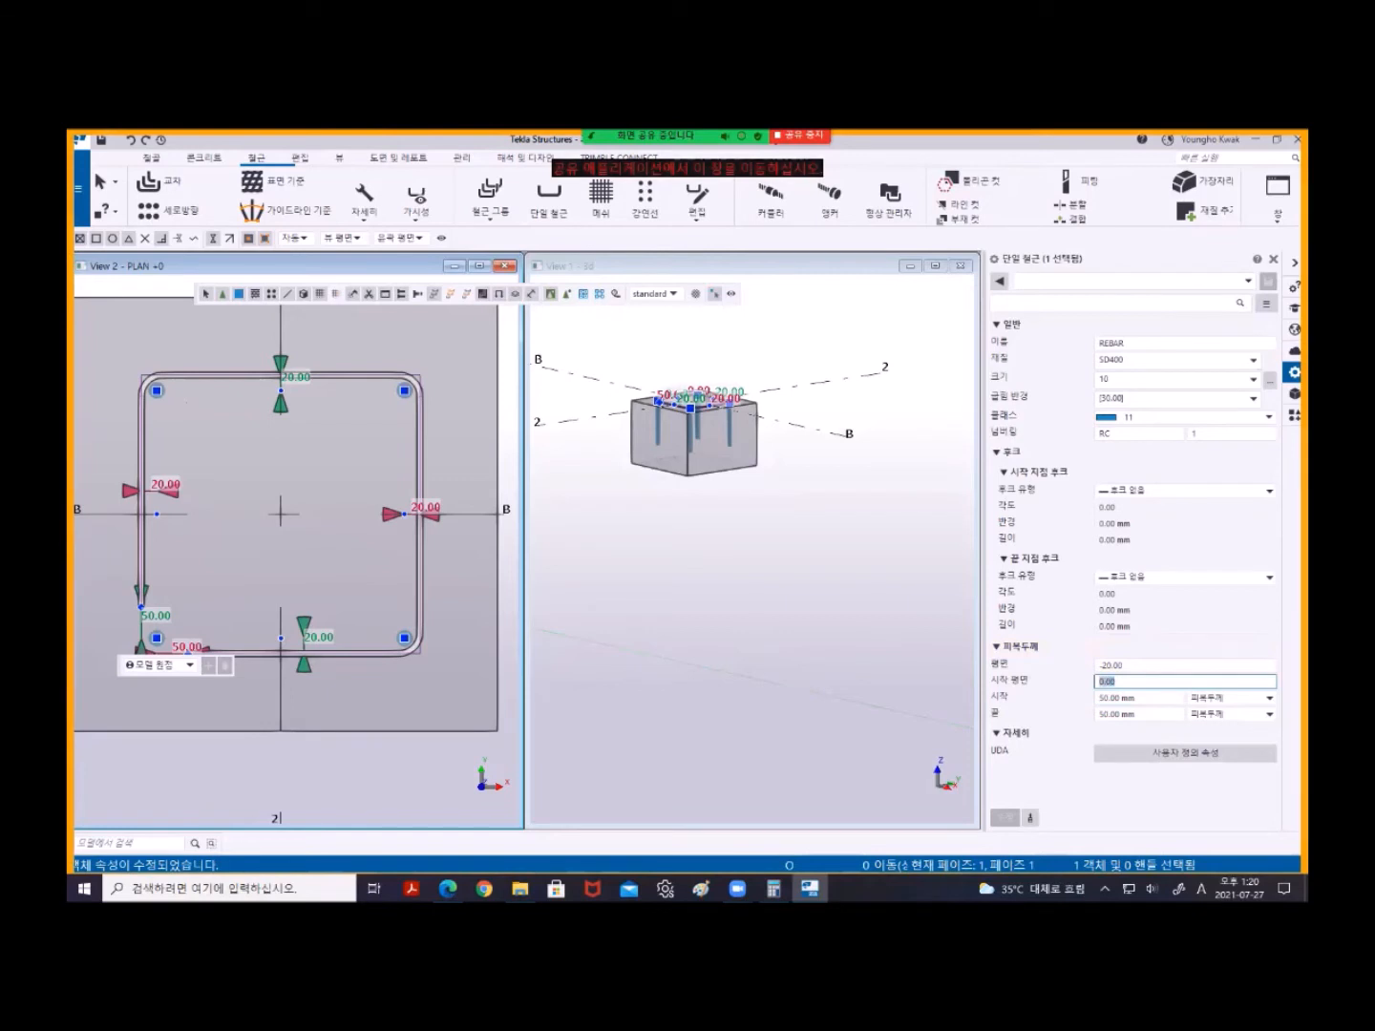
type("50")
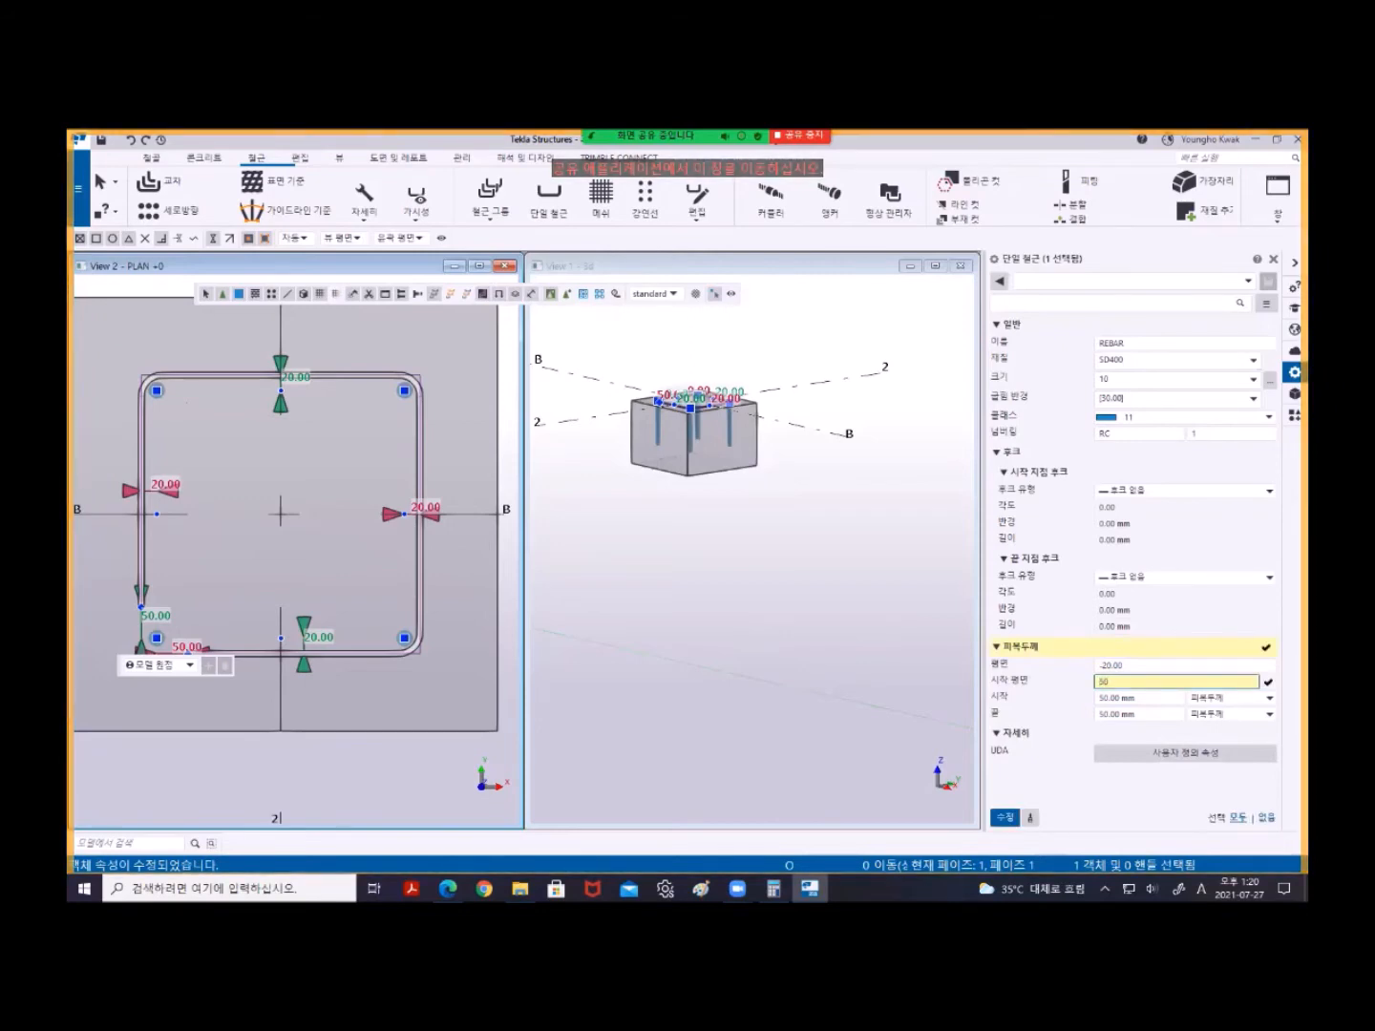
scroll(677, 431, "up", 3)
middle_click_drag(725, 411, 713, 570)
scroll(713, 570, "up", 4)
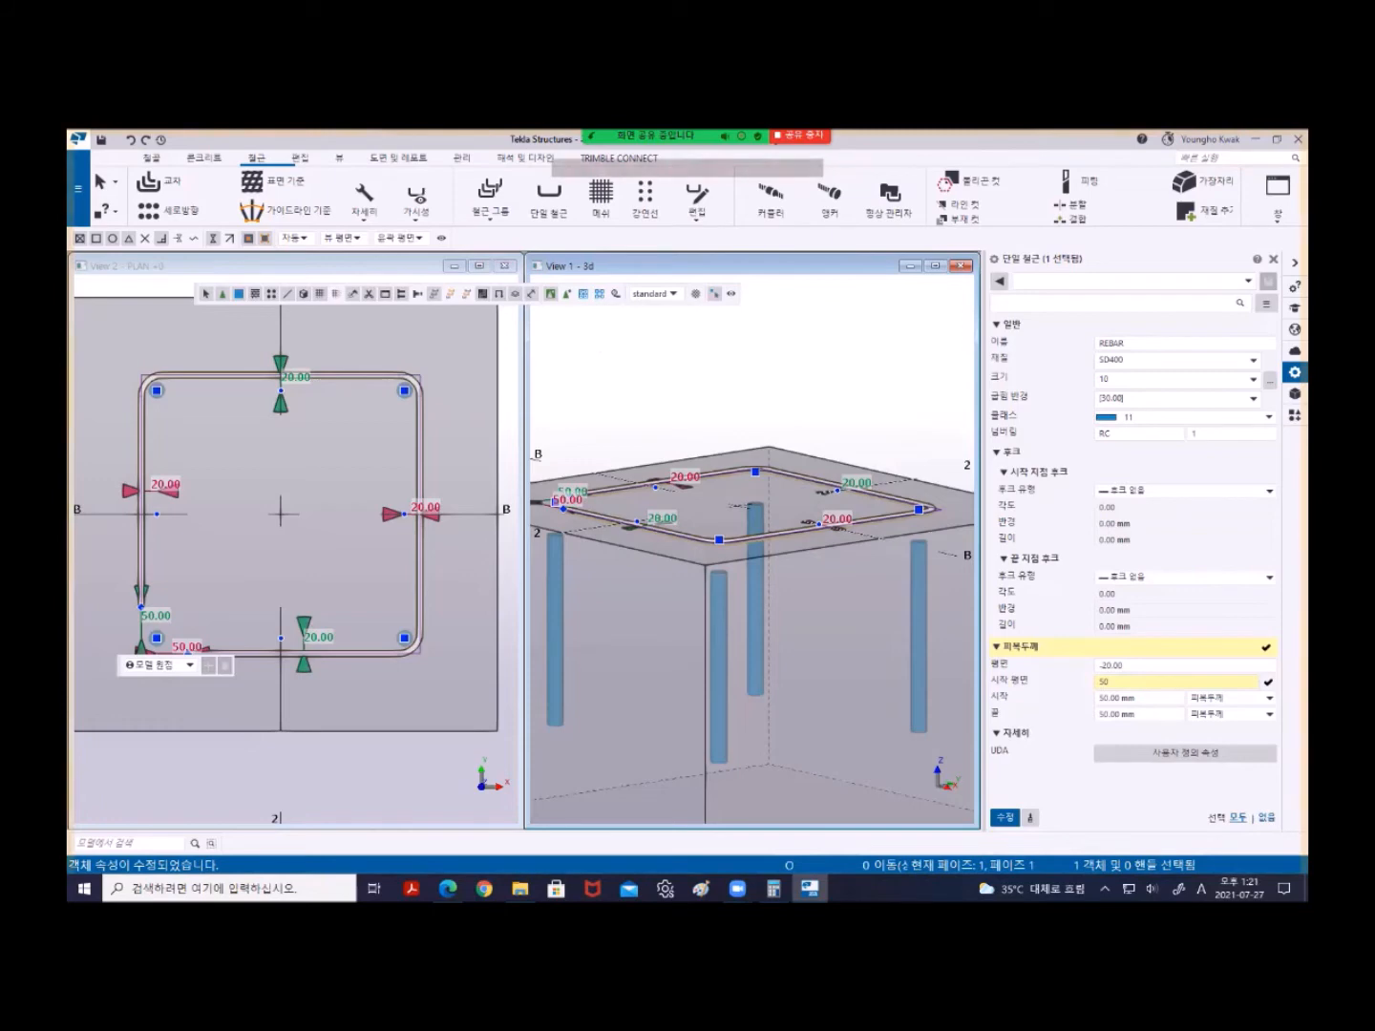
left_click(1005, 817)
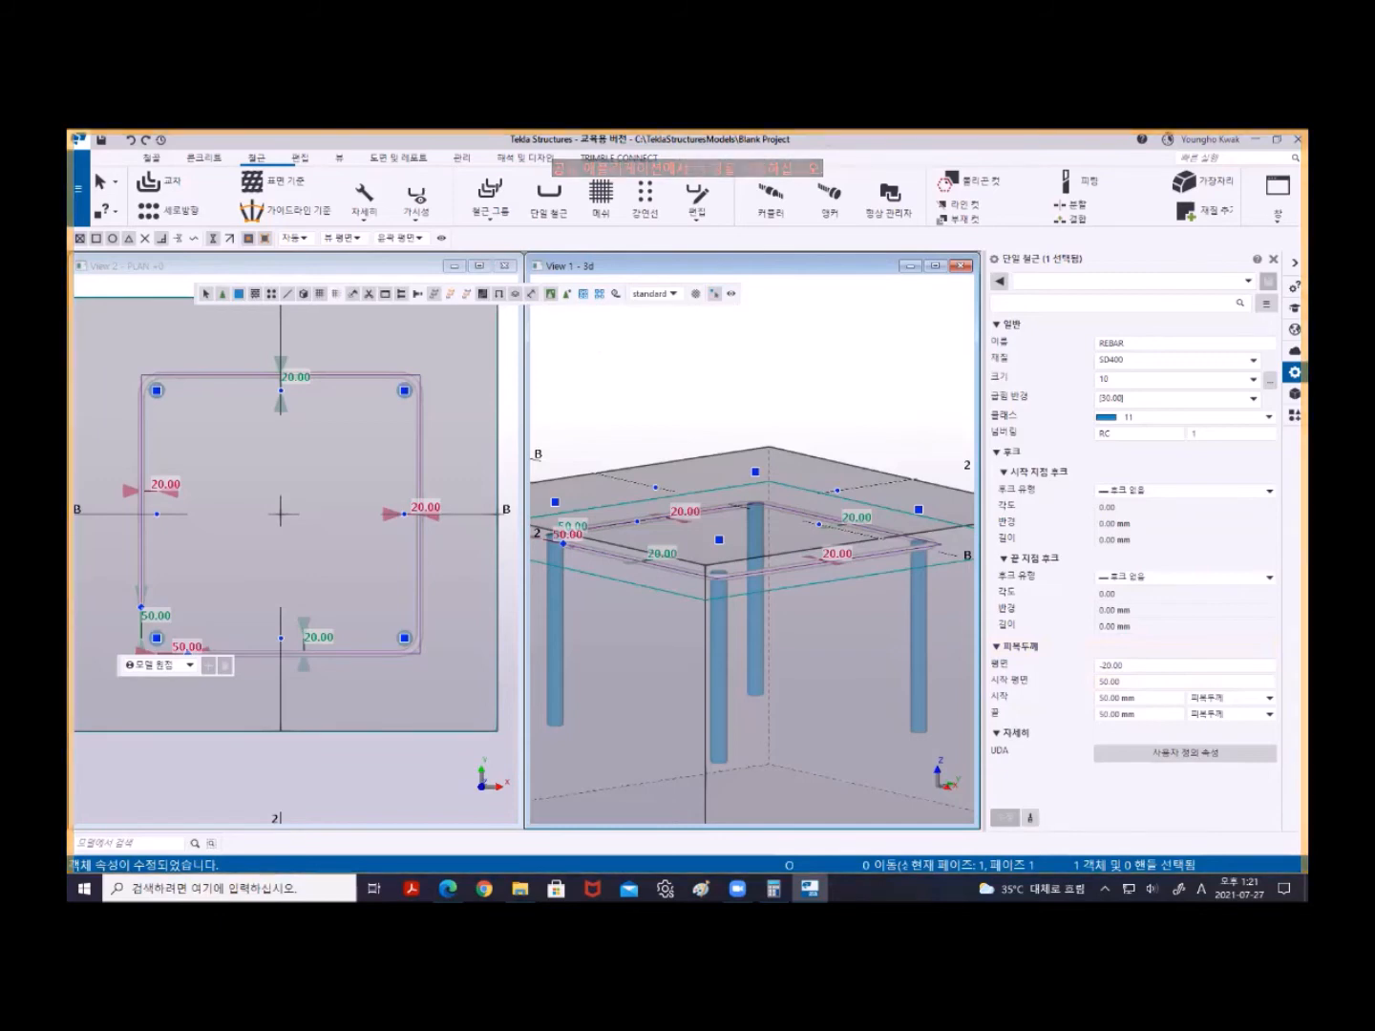
left_click(678, 396)
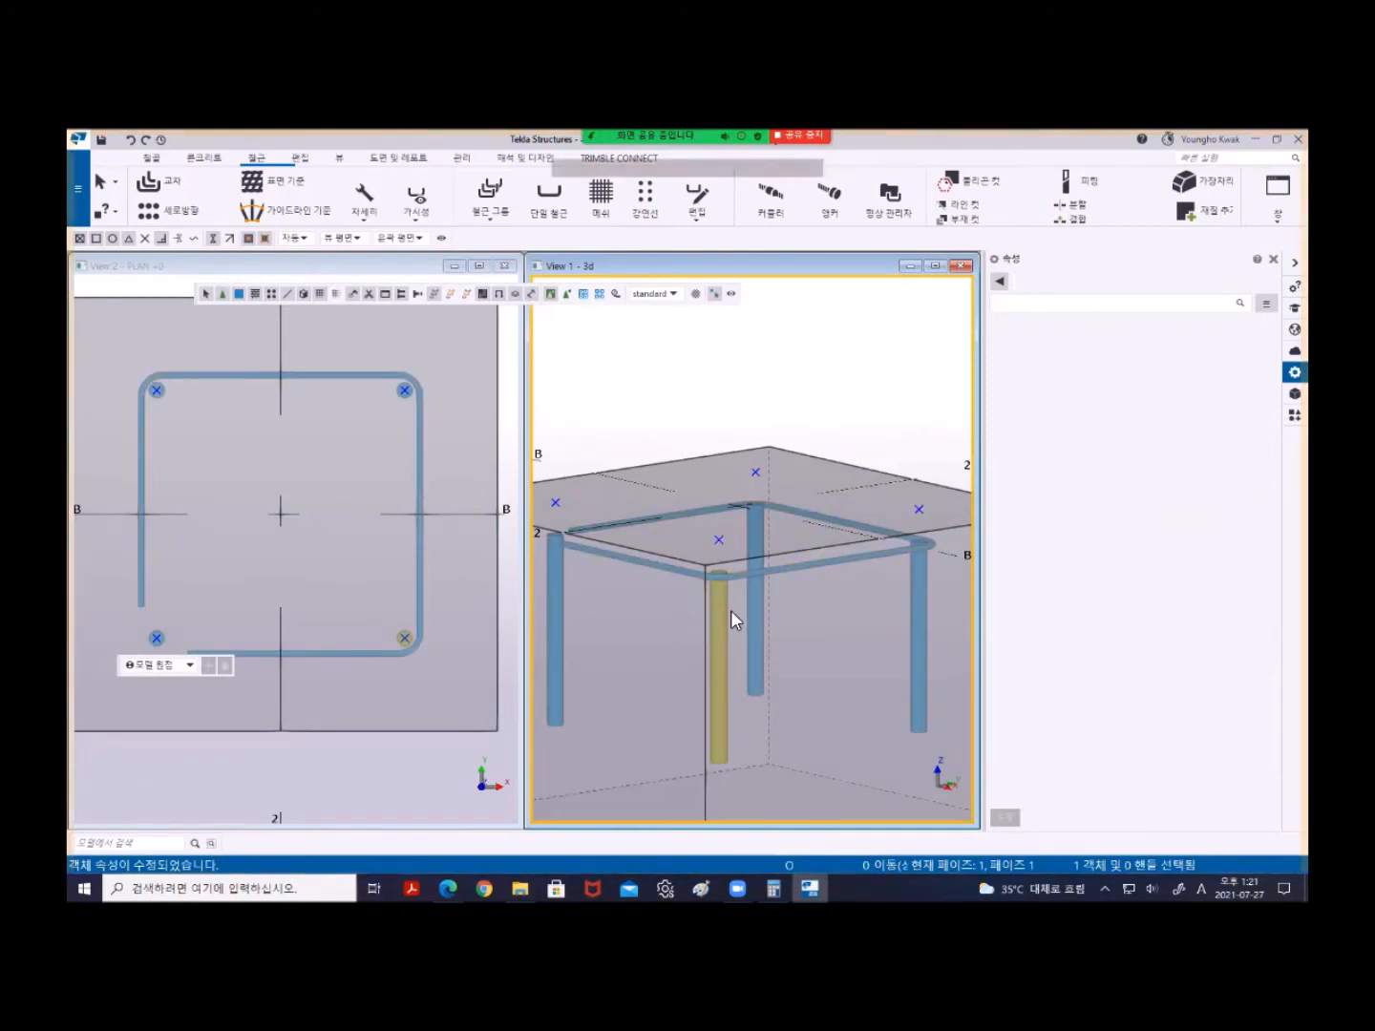
- Set the tie's on-plane cover thickness to -18 mm and check its clearance to the upper-right main bar
scroll(151, 382, "up", 5)
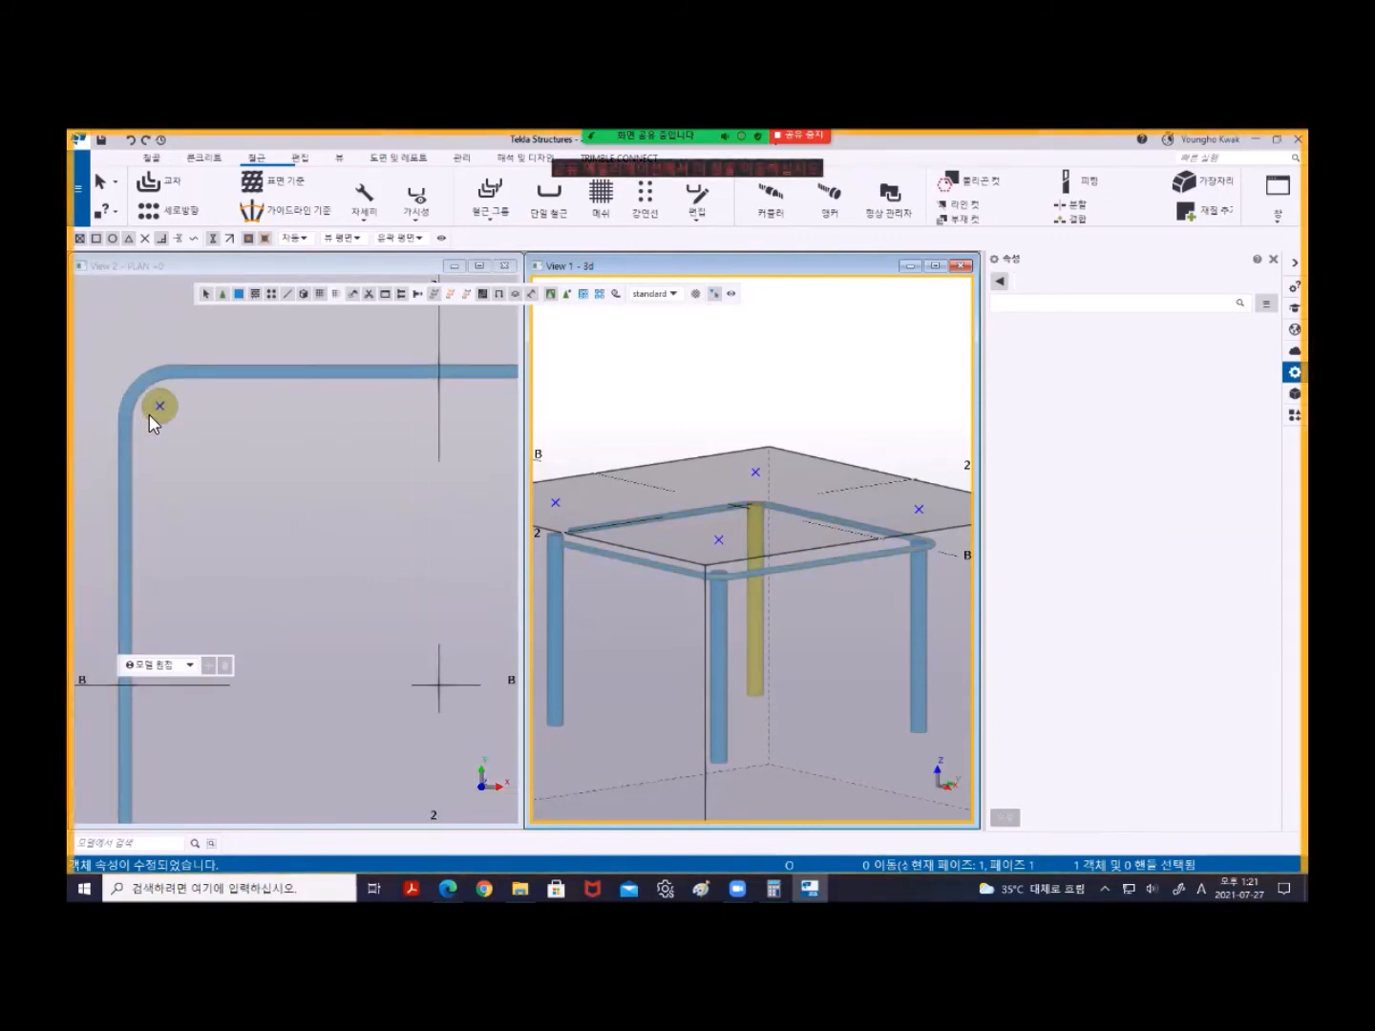
scroll(149, 415, "down", 5)
scroll(421, 417, "up", 5)
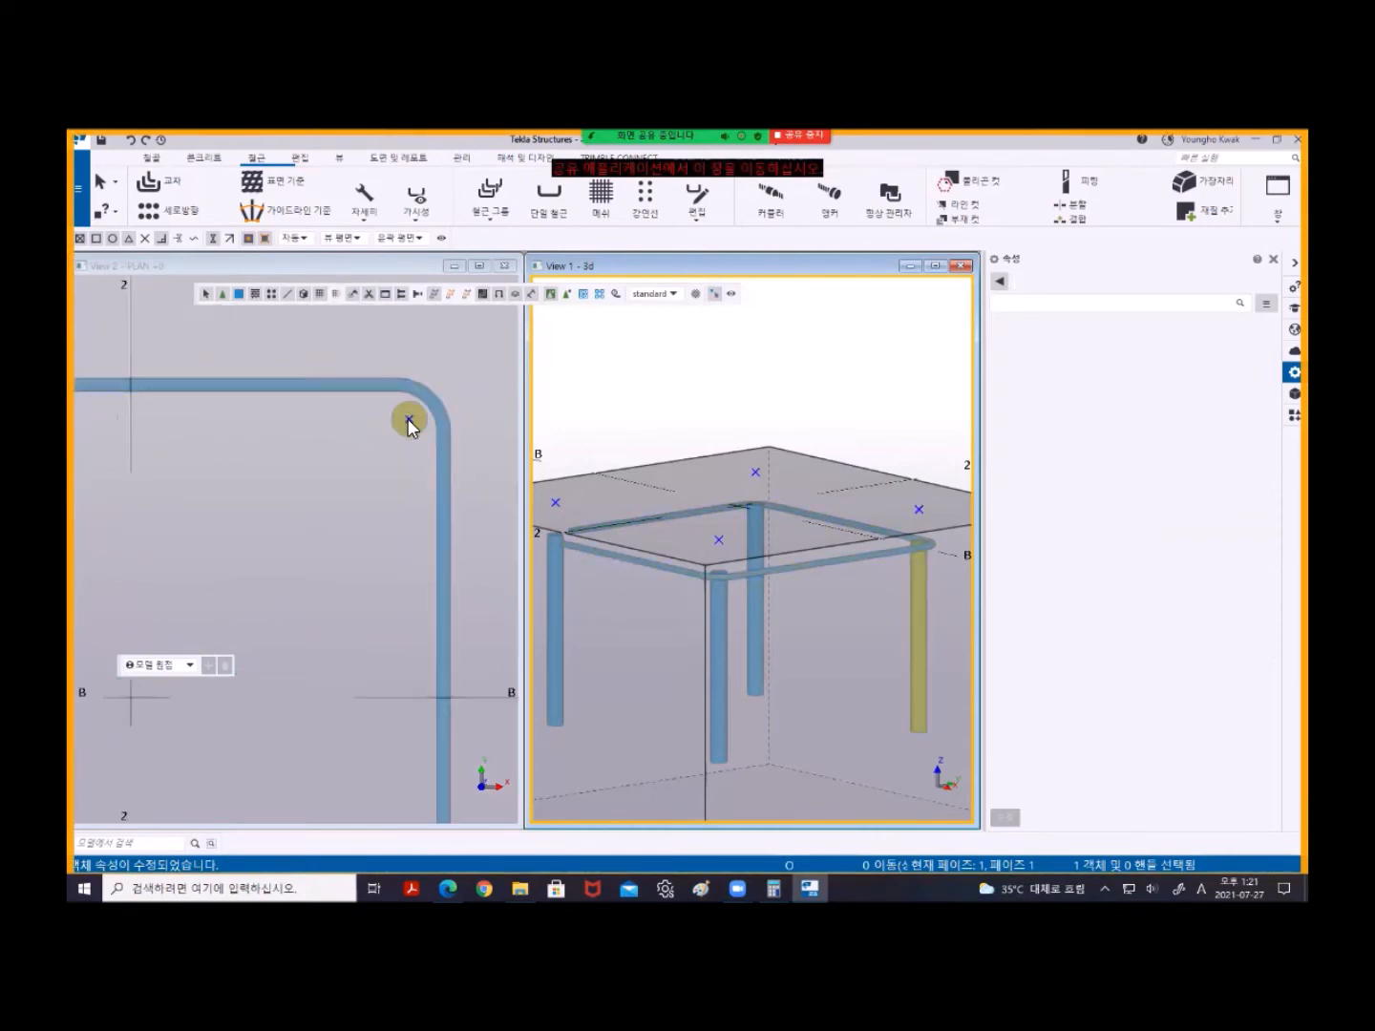
left_click(302, 392)
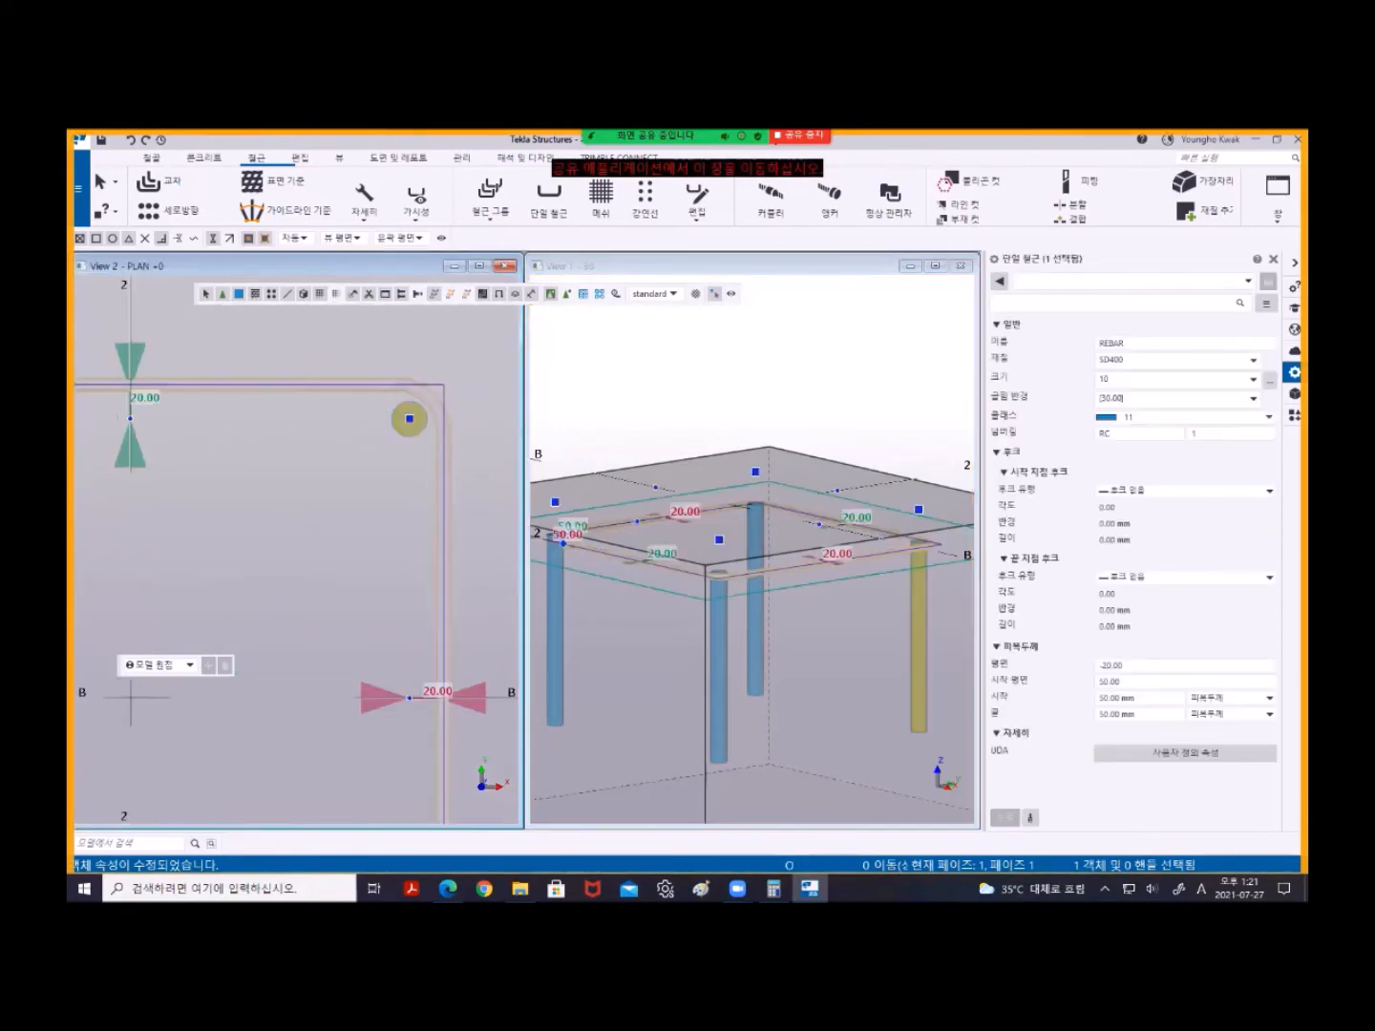
left_click_drag(1102, 665, 1113, 665)
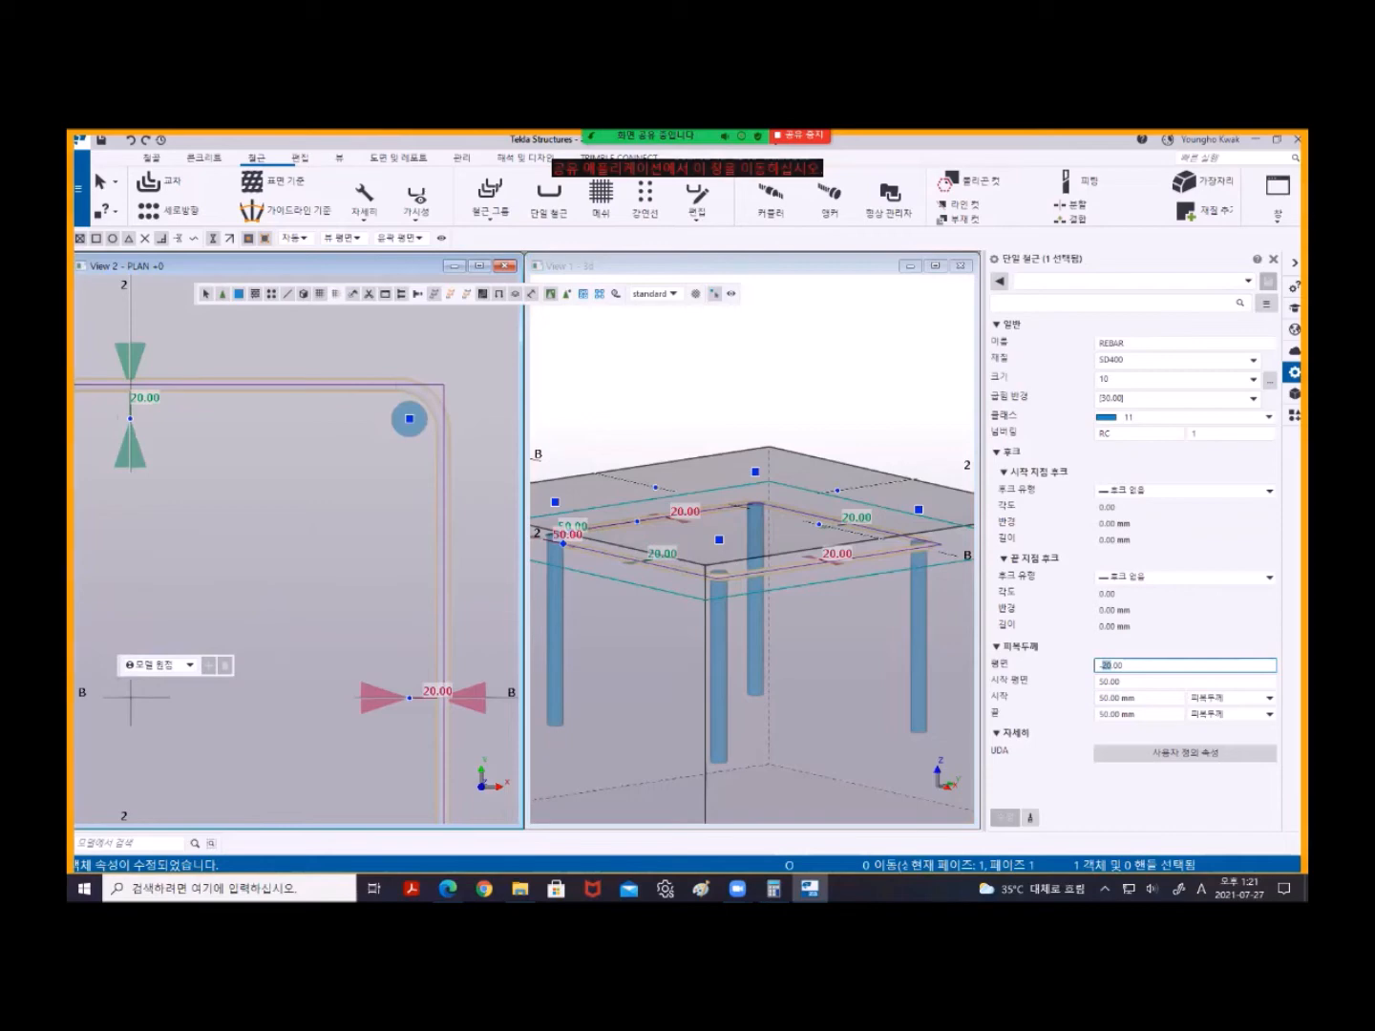
type("13")
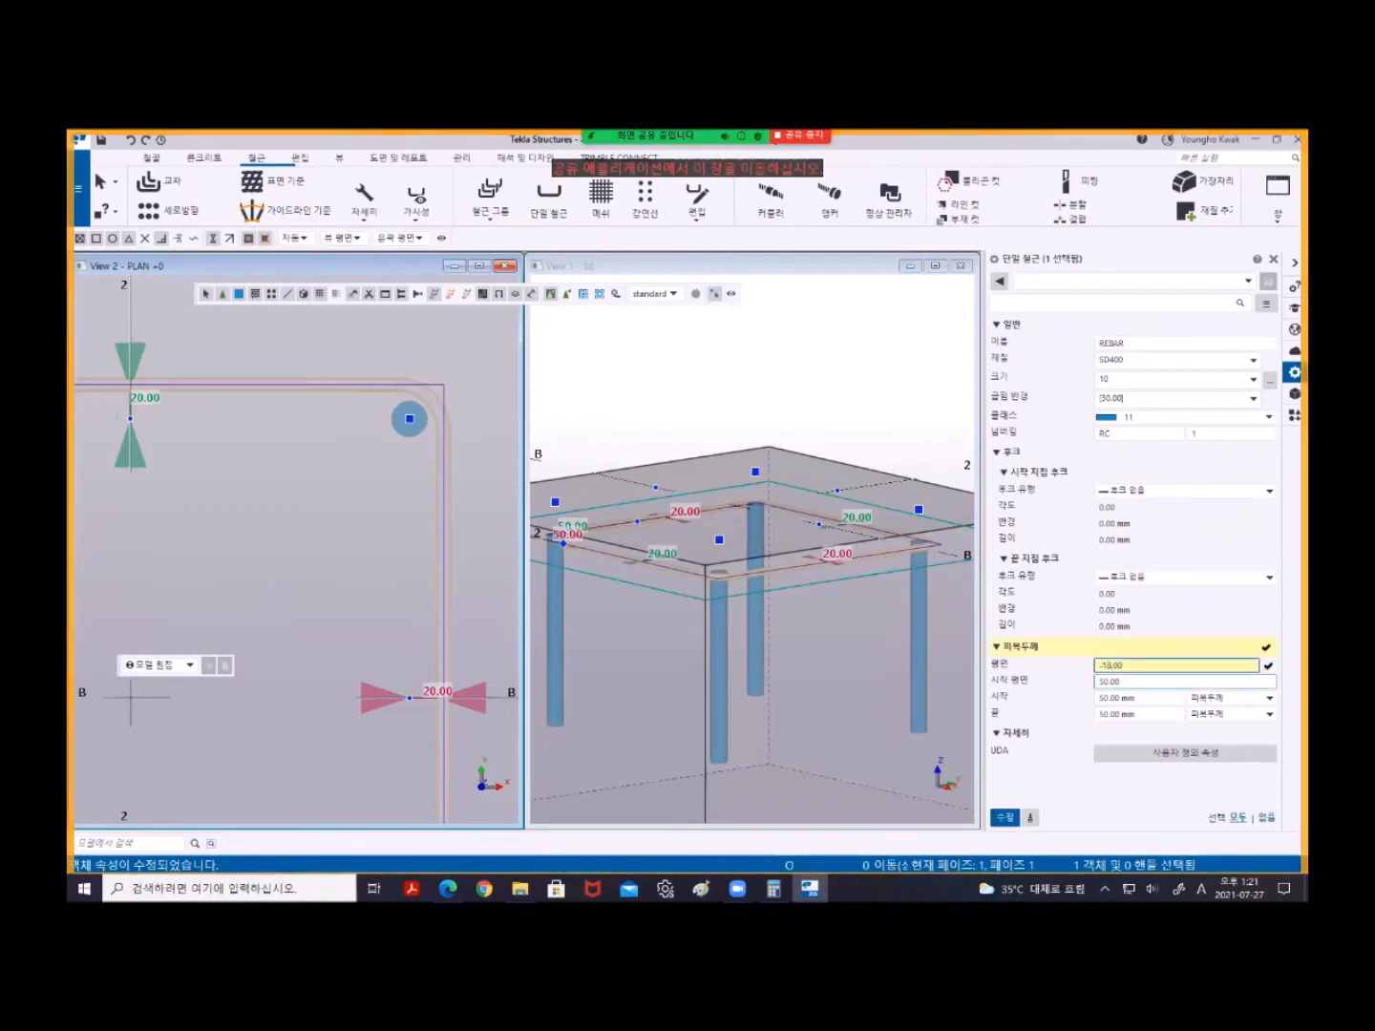
left_click(1005, 818)
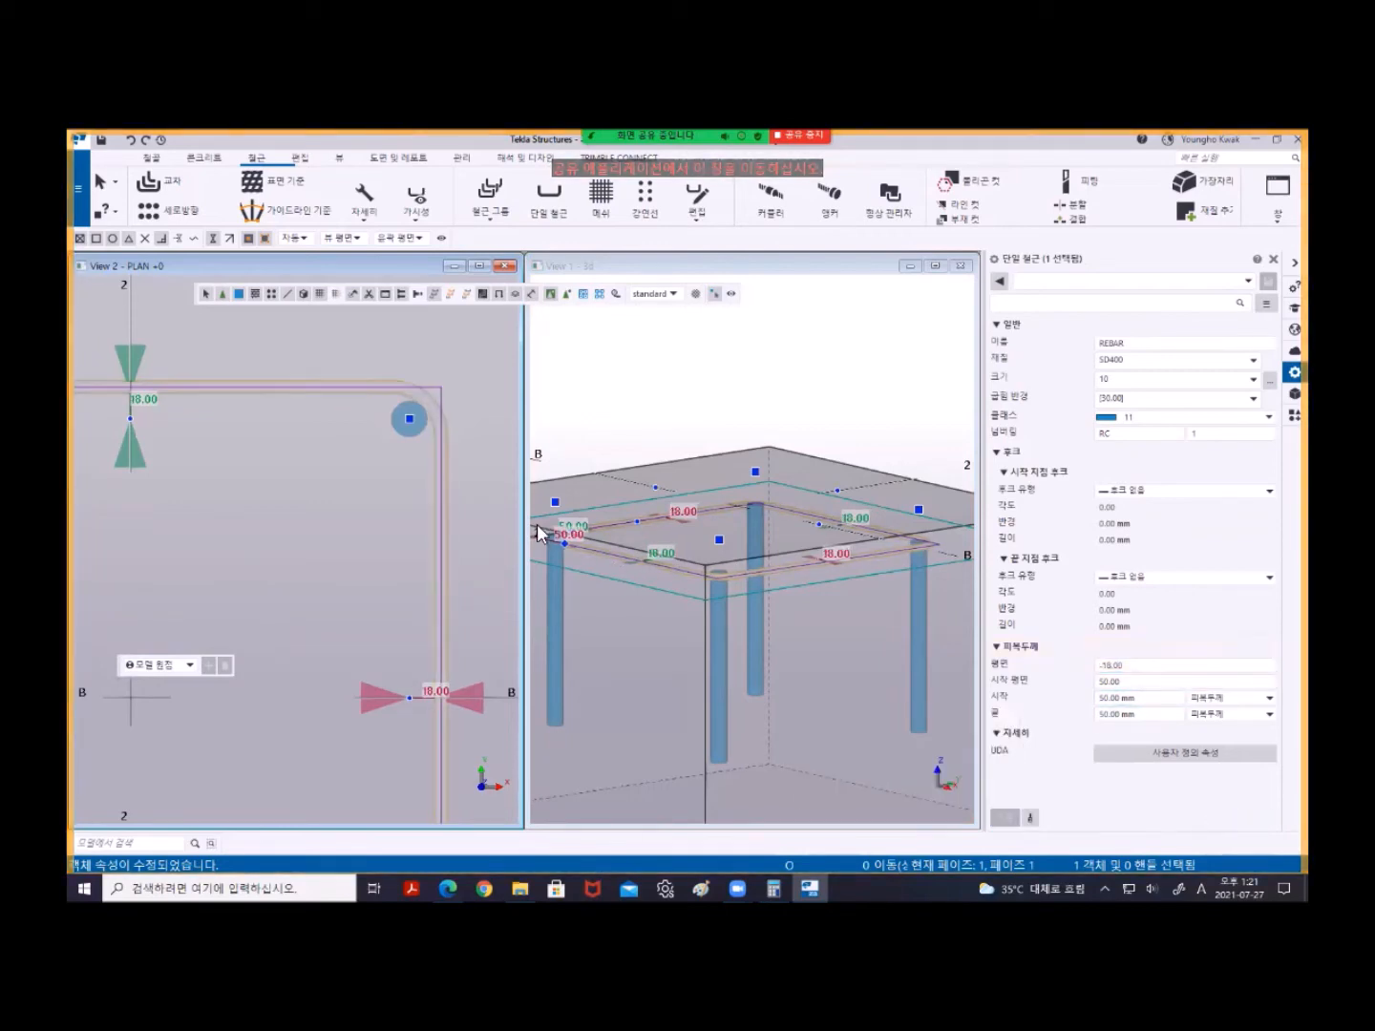
left_click(495, 443)
scroll(420, 417, "up", 4)
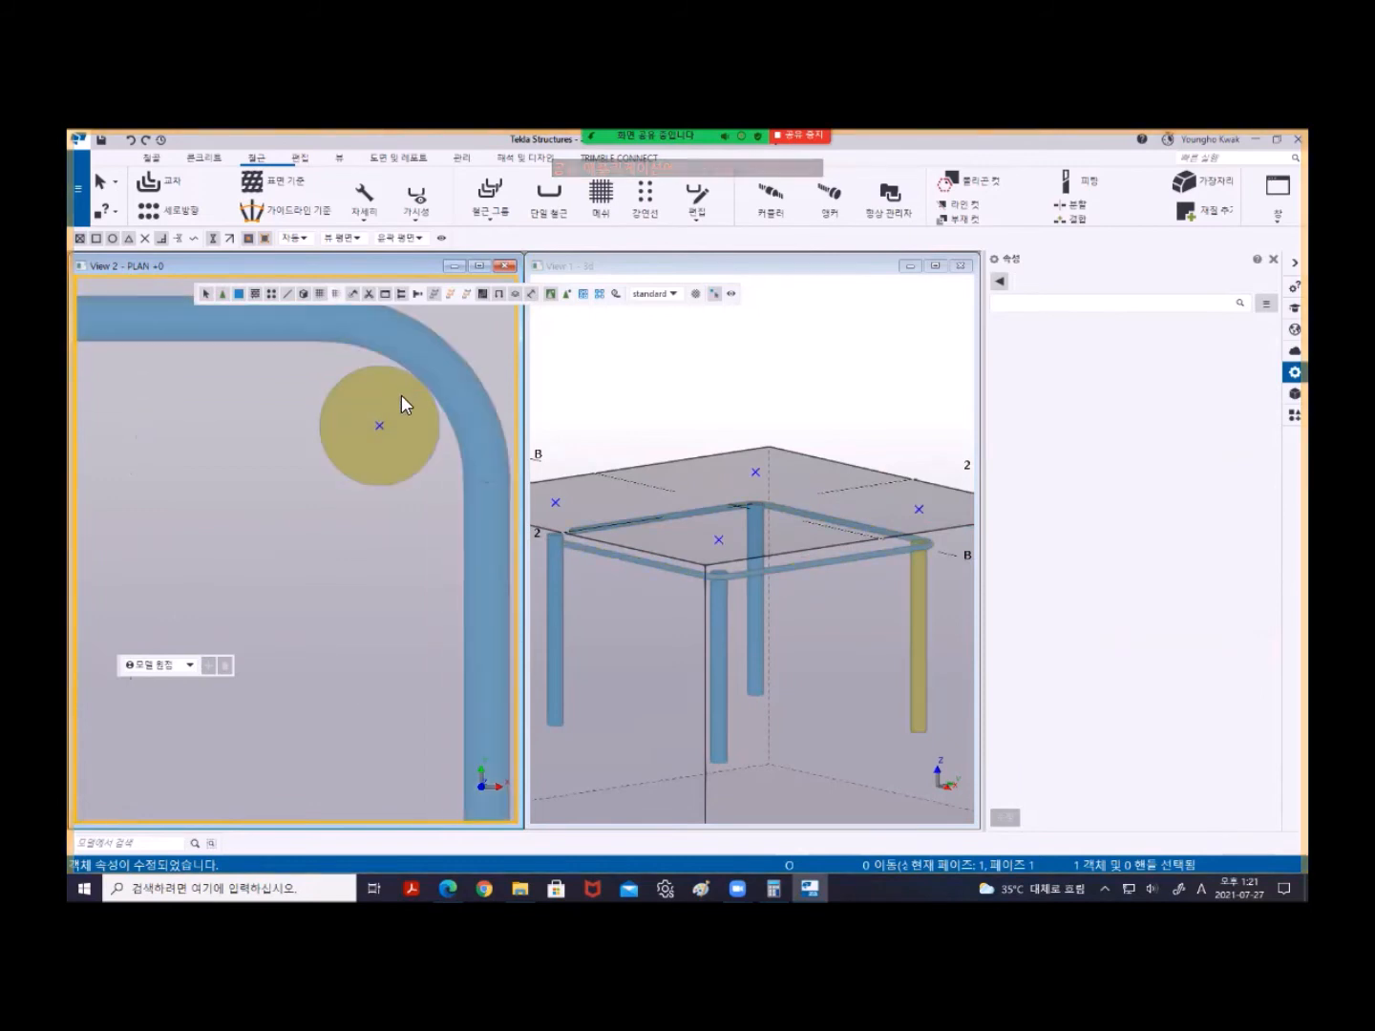
scroll(422, 384, "up", 5)
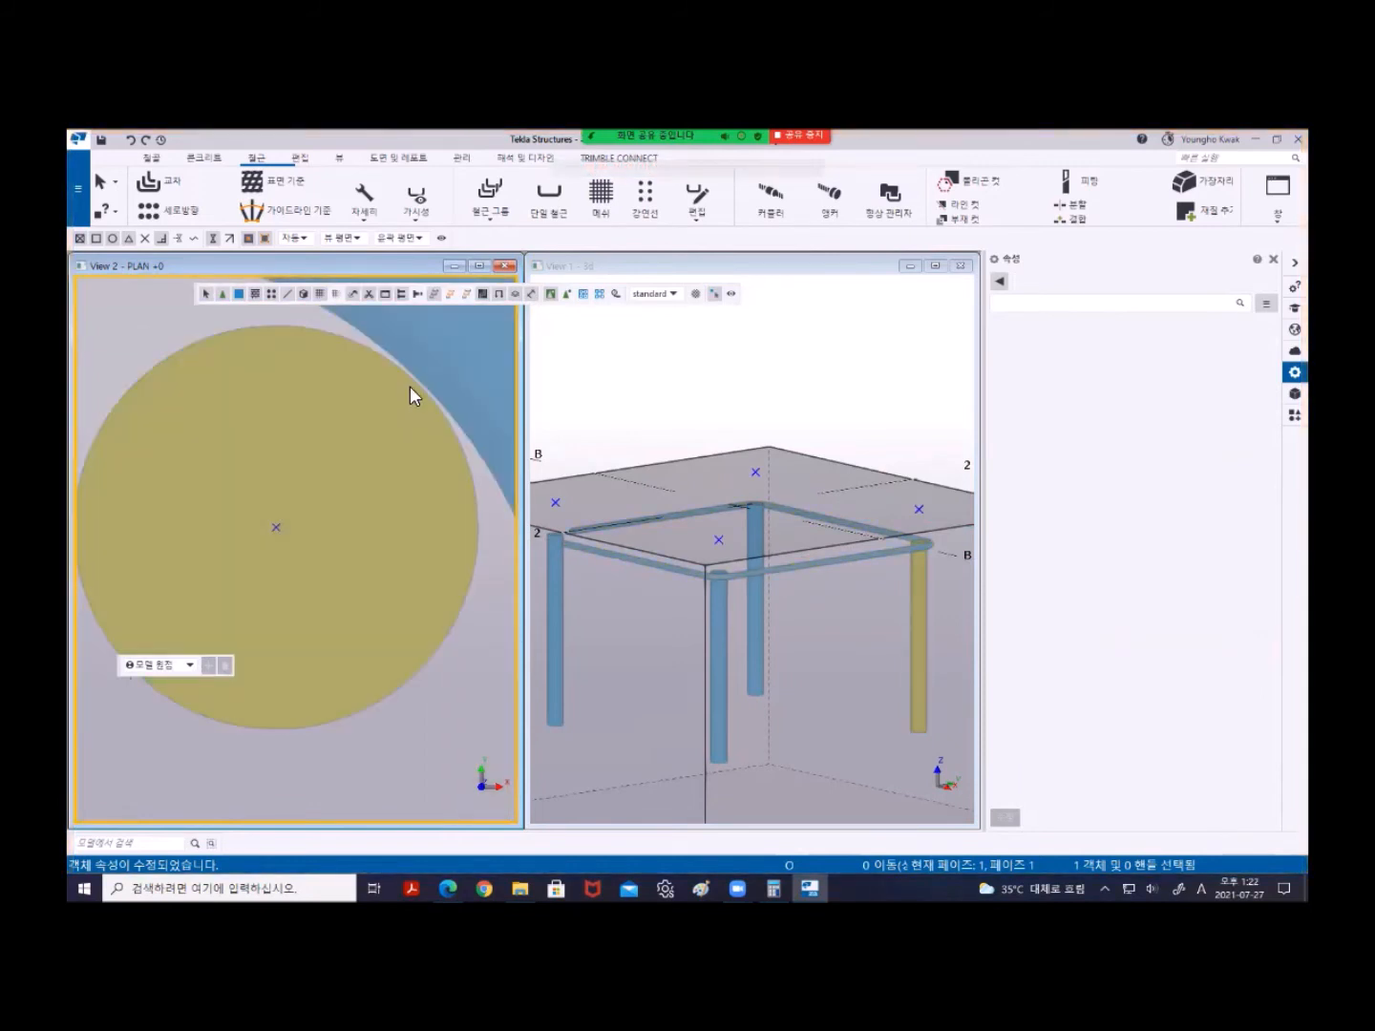
scroll(410, 385, "down", 7)
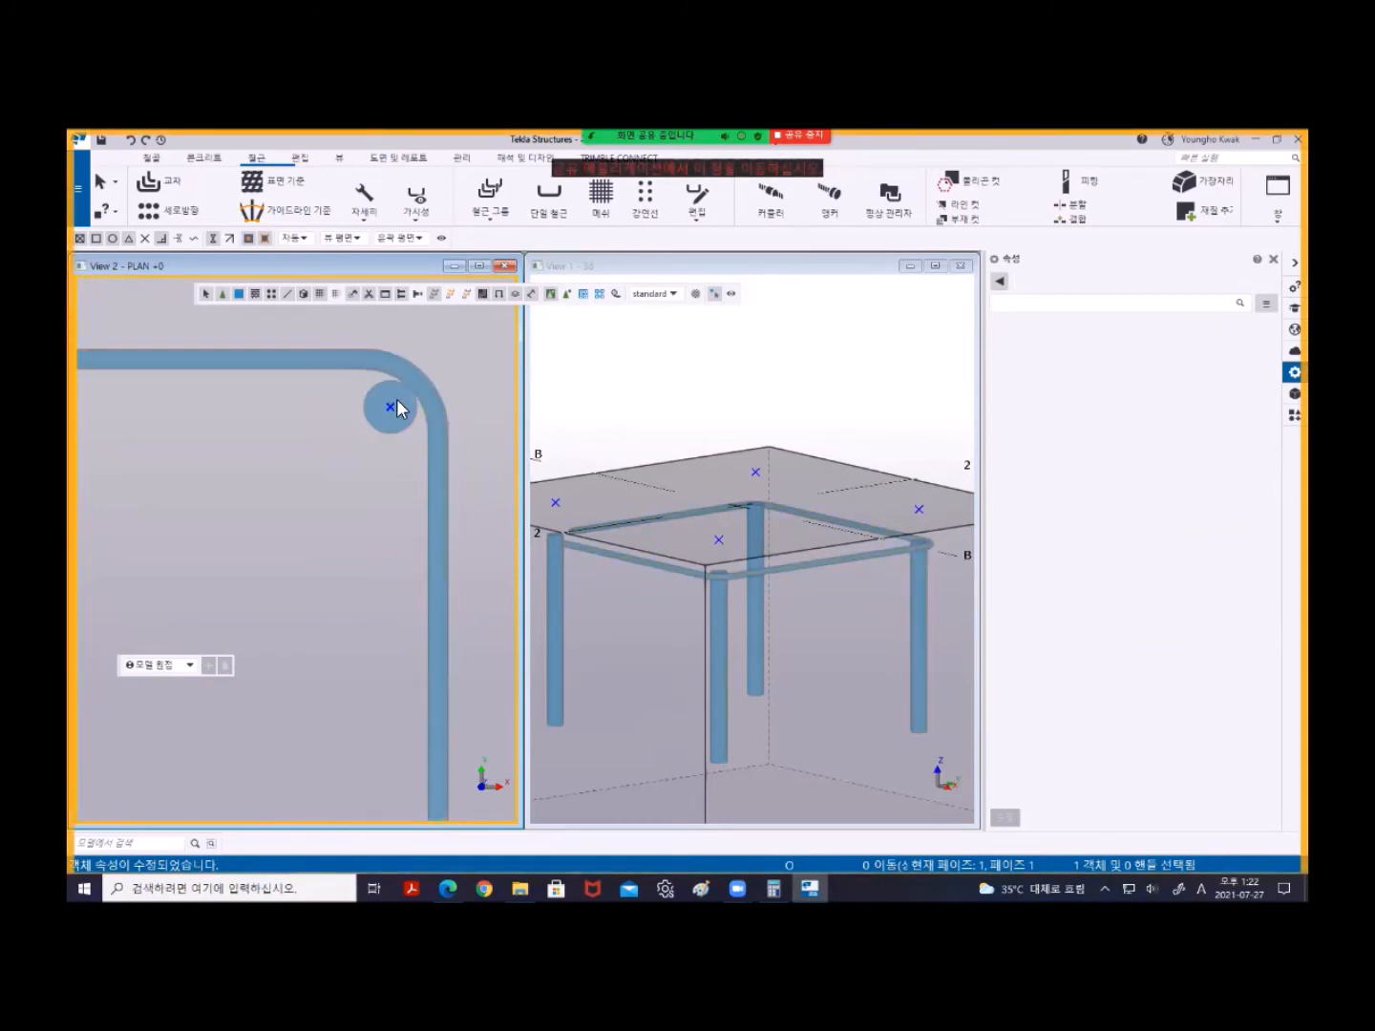
- Select the tie in the plan view and set its bending radius to 0
left_click(321, 369)
left_click(1126, 398)
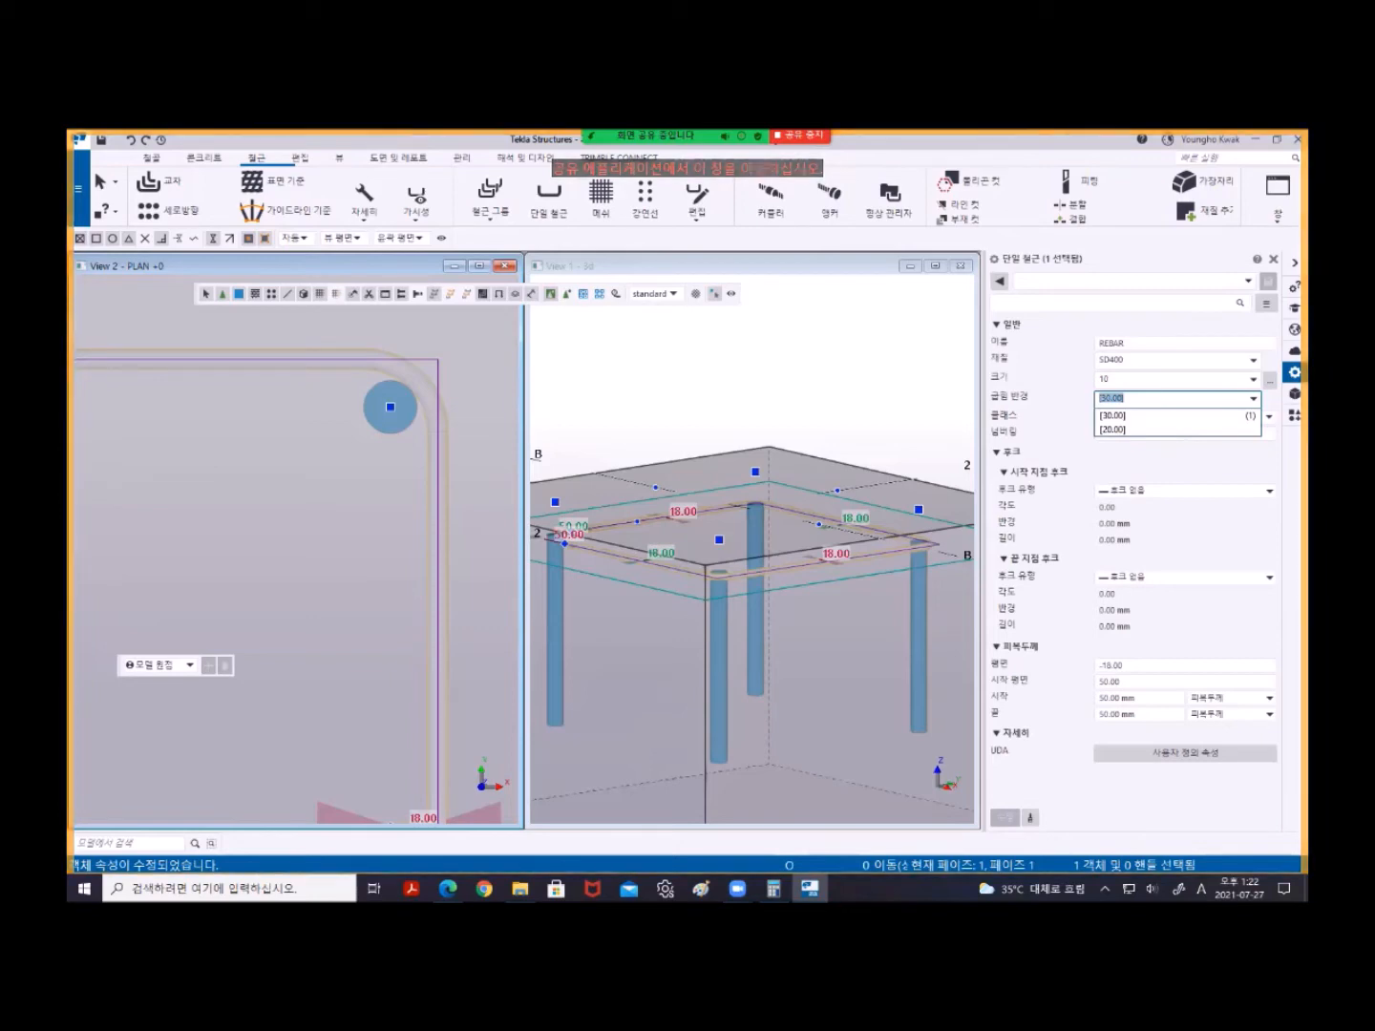
type("0")
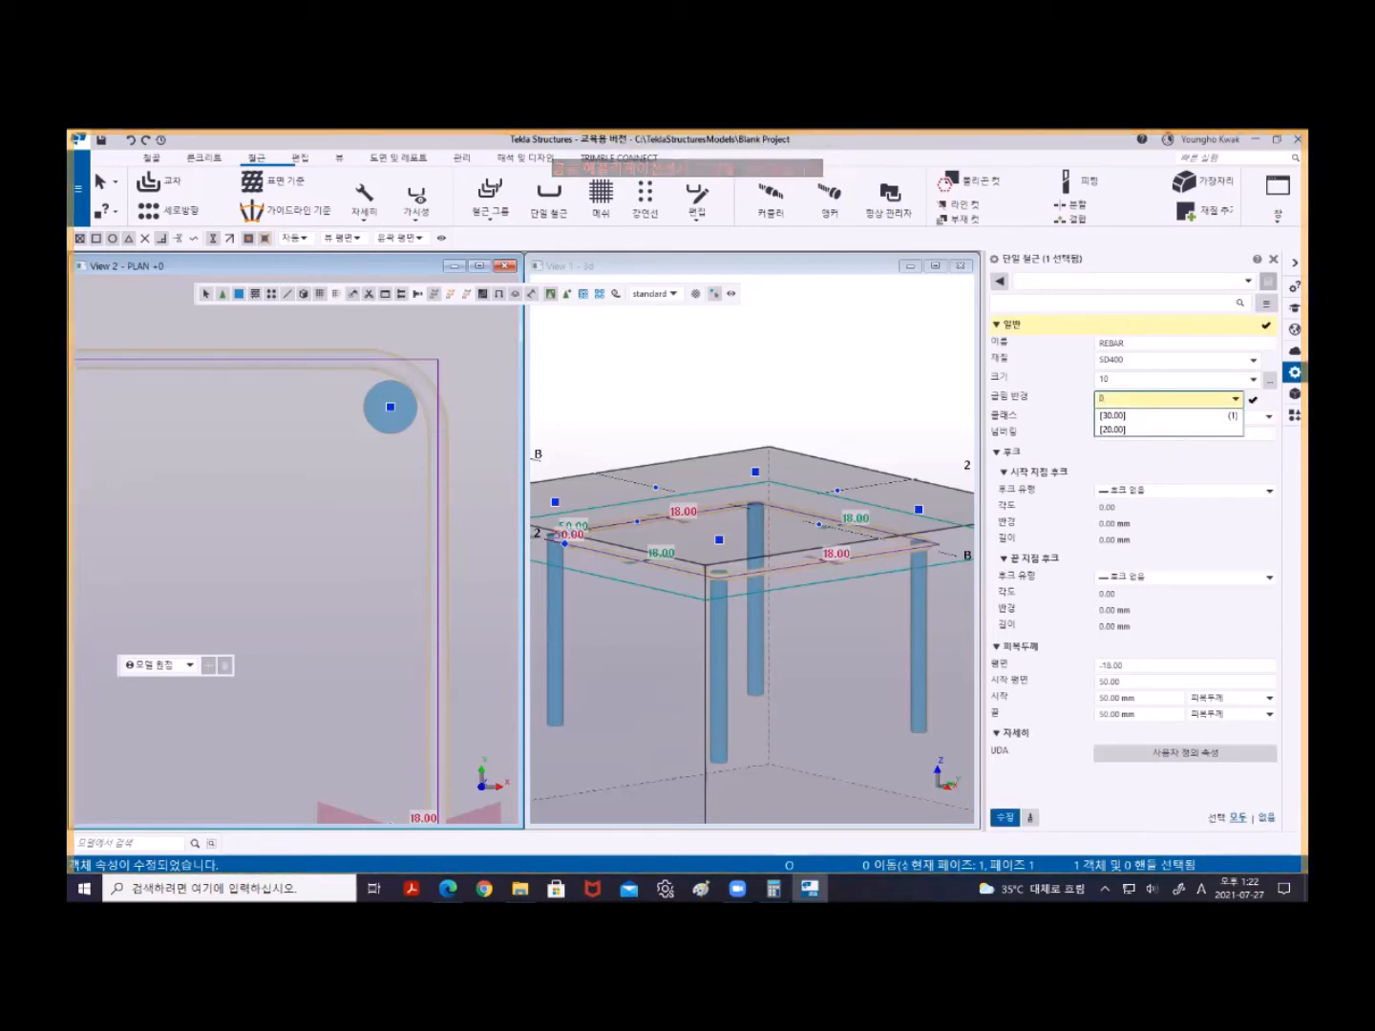
left_click(1005, 817)
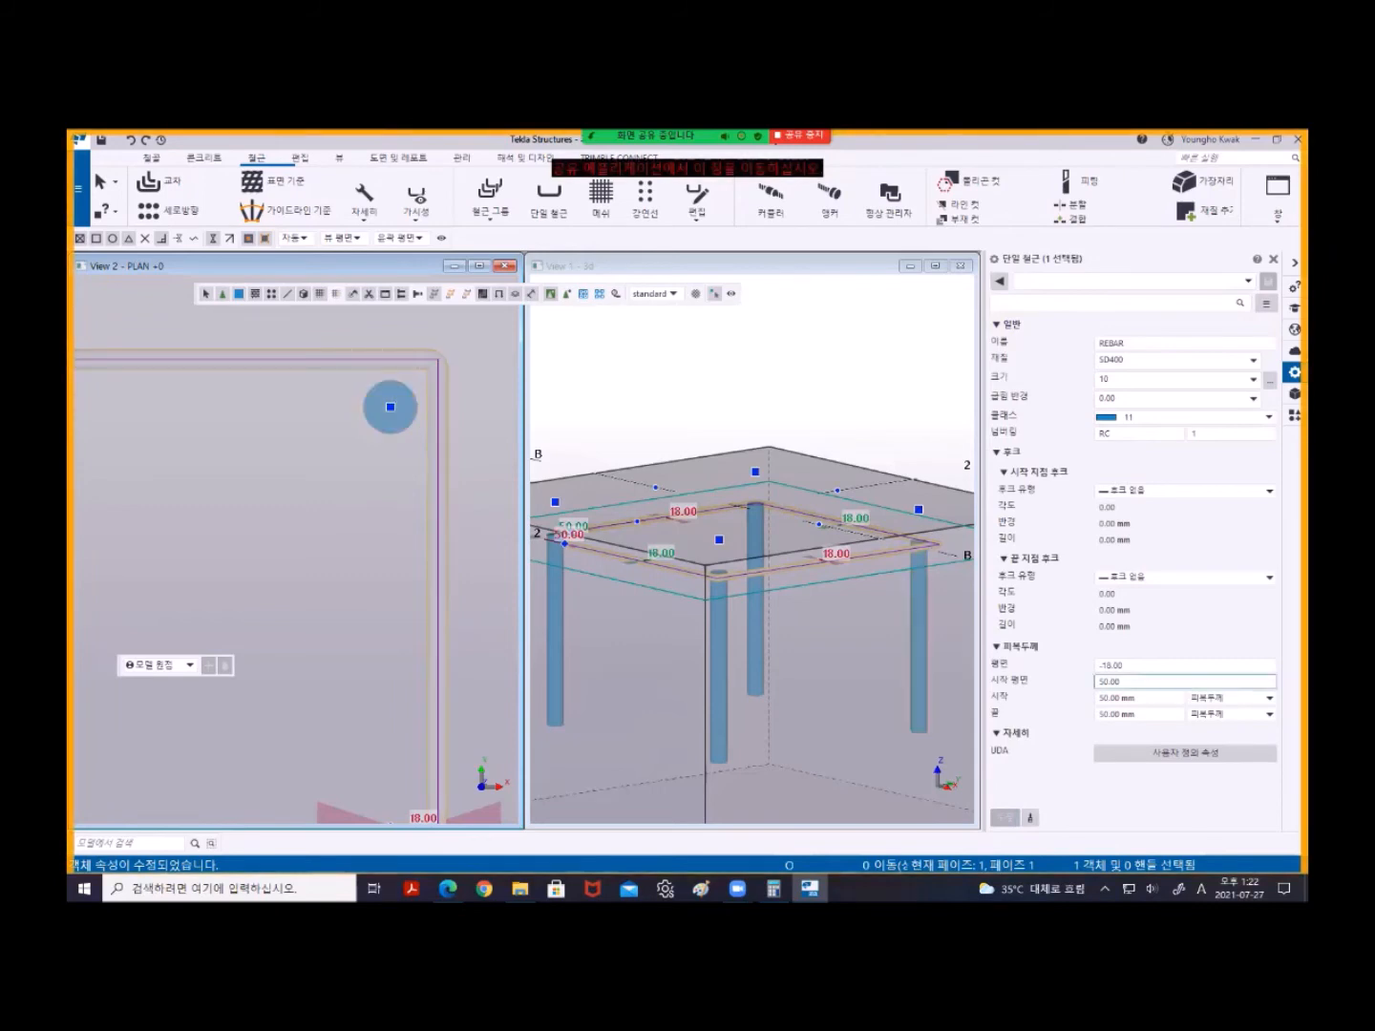
- Try on-plane cover thicknesses of -16 mm and -15 mm on the tie
left_click(1114, 666)
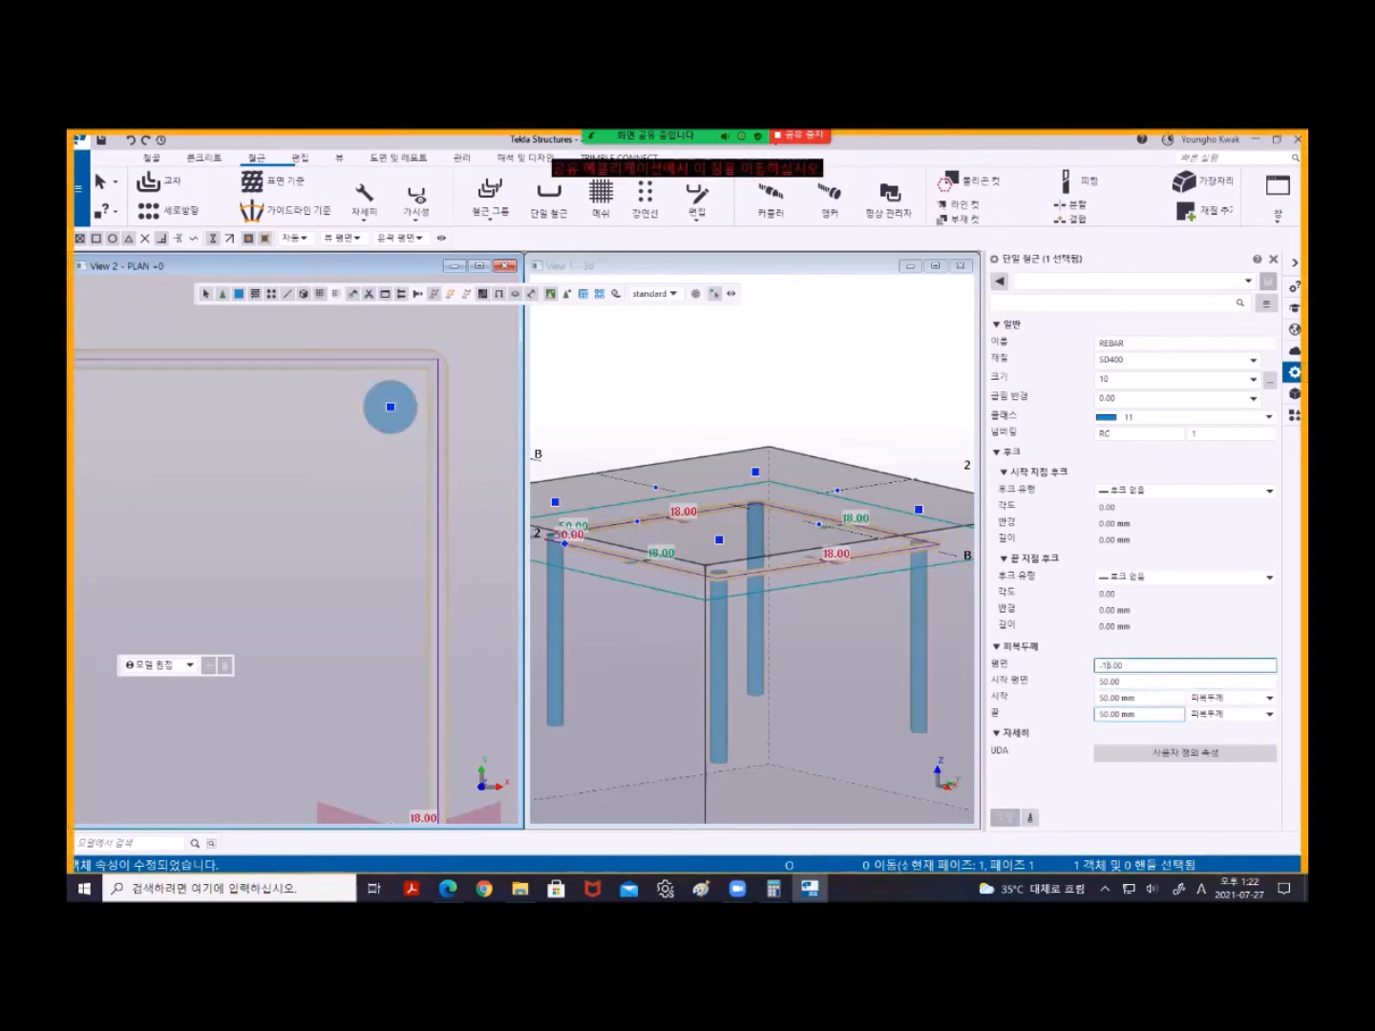
key("BackSpace")
type("8")
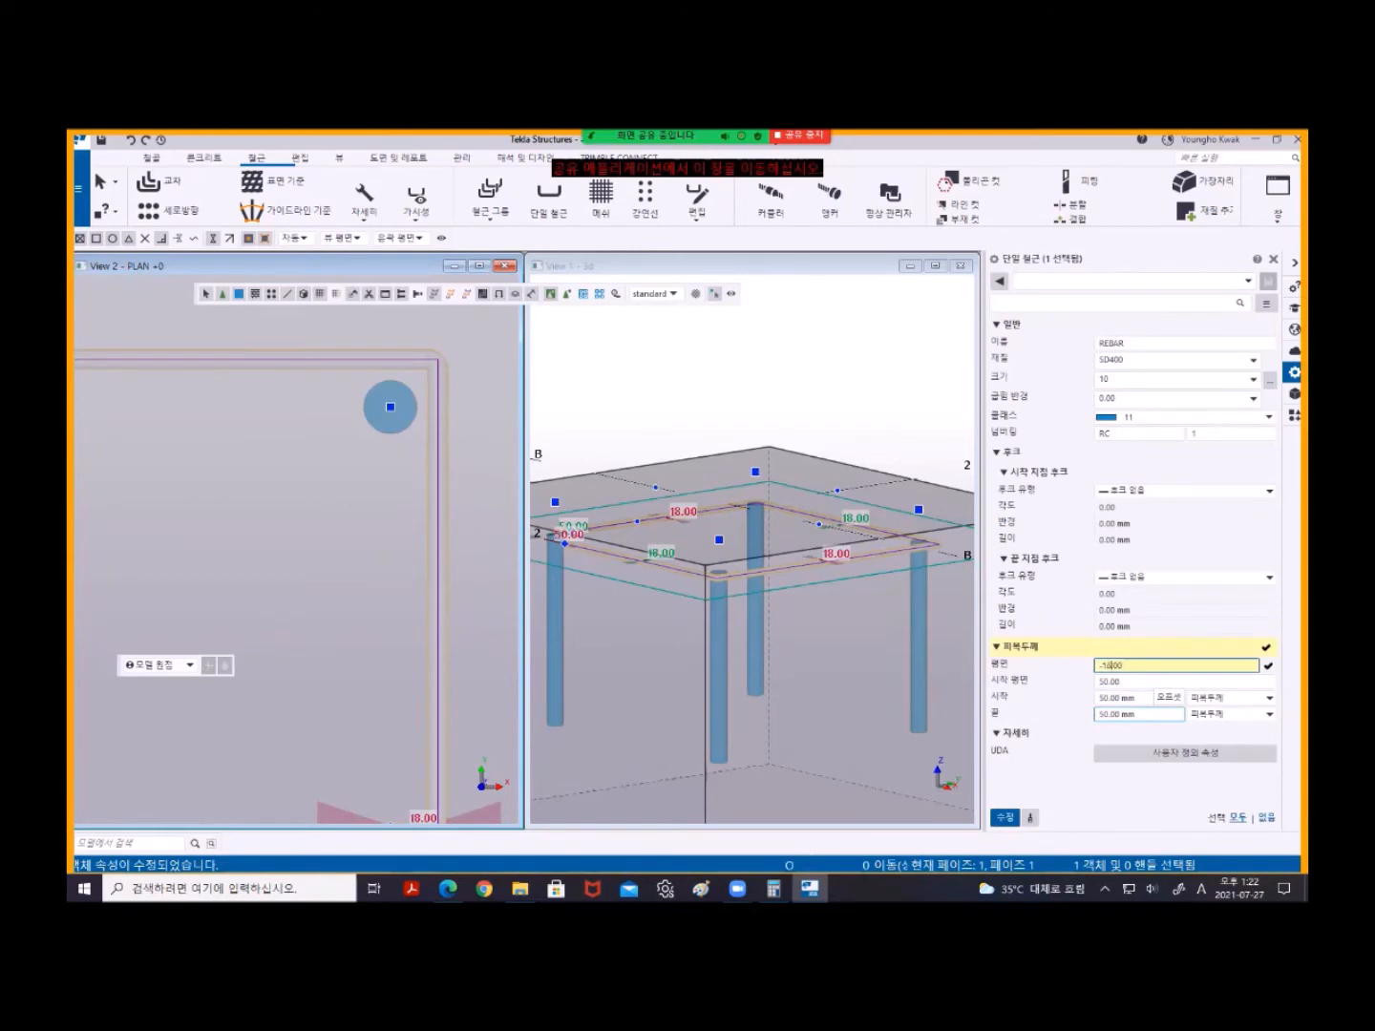
key("Return")
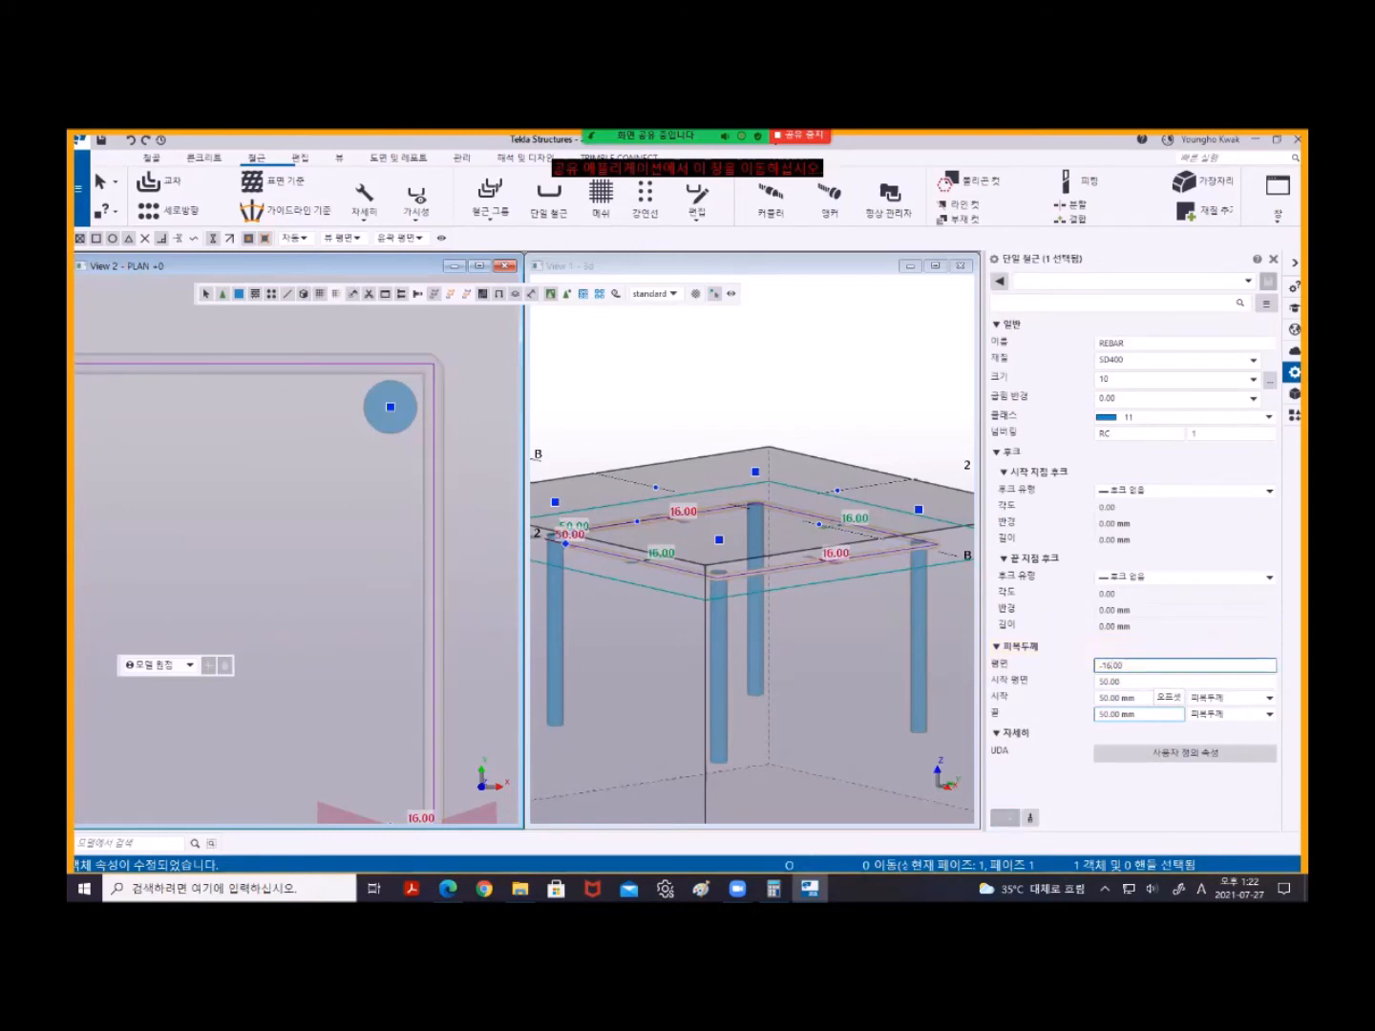
key("BackSpace")
type("5")
key("Return")
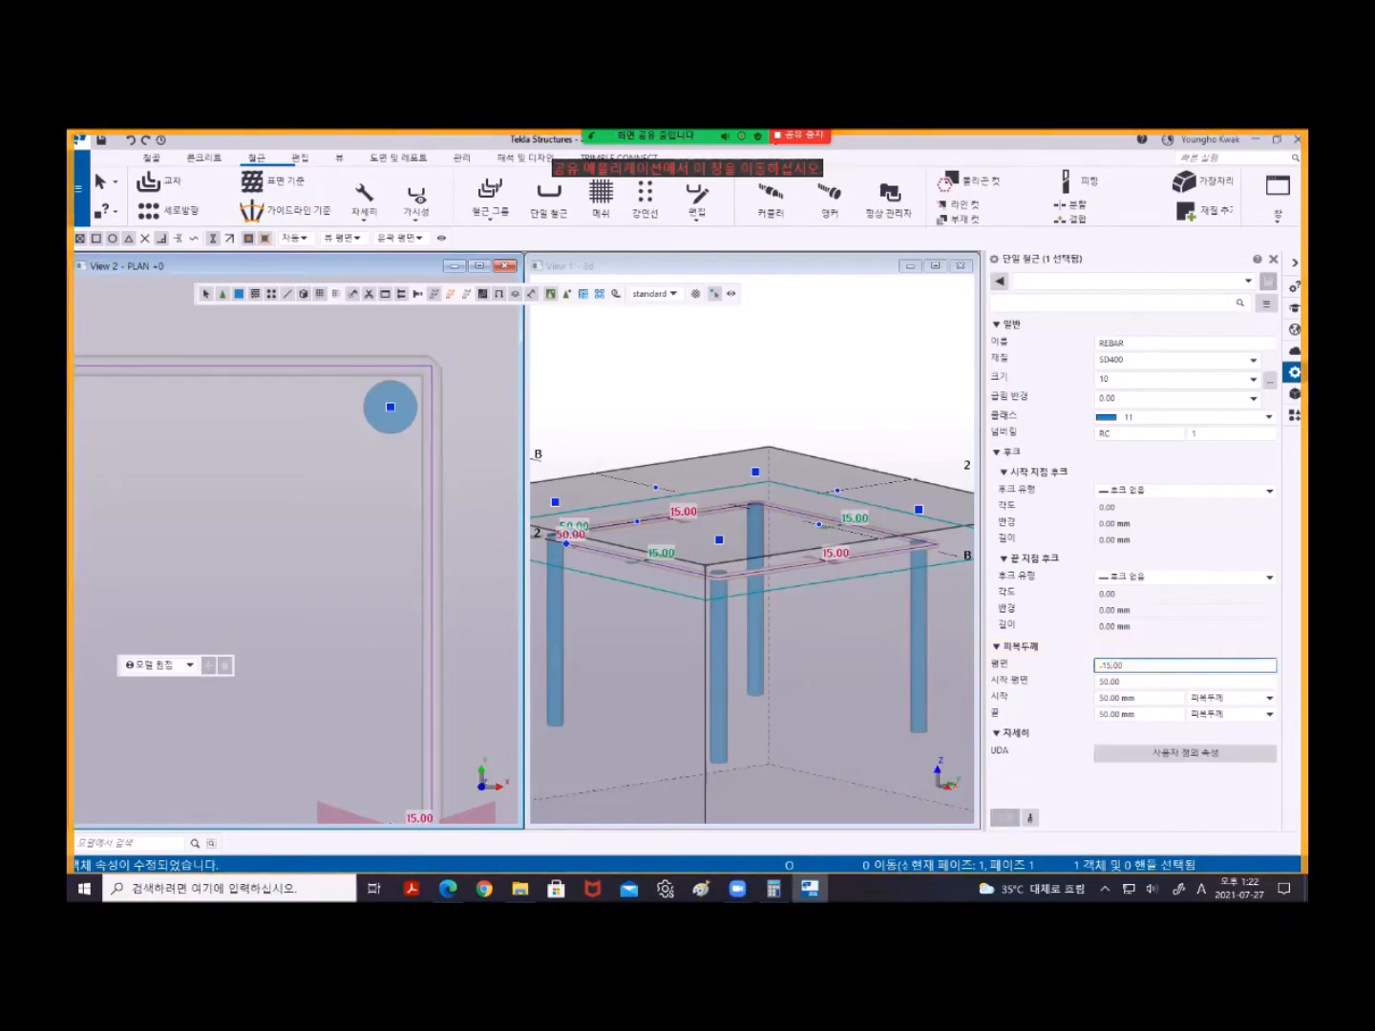
- Set the tie's on-plane cover thickness to -10 mm and deselect the tie
key("BackSpace")
type("0")
key("Return")
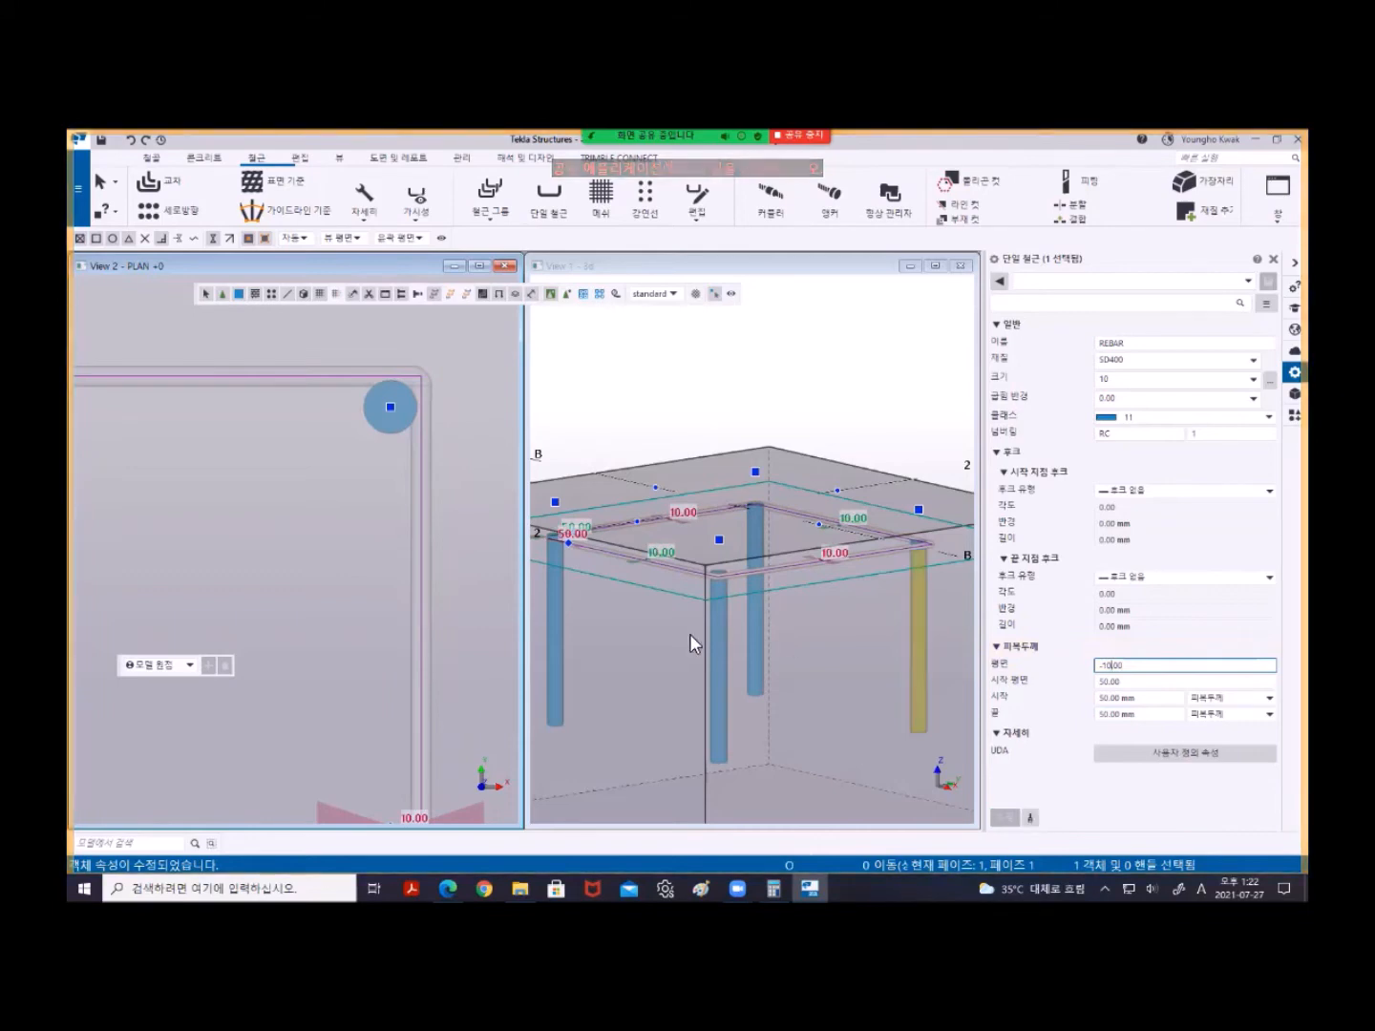
scroll(476, 500, "down", 5)
left_click(454, 350)
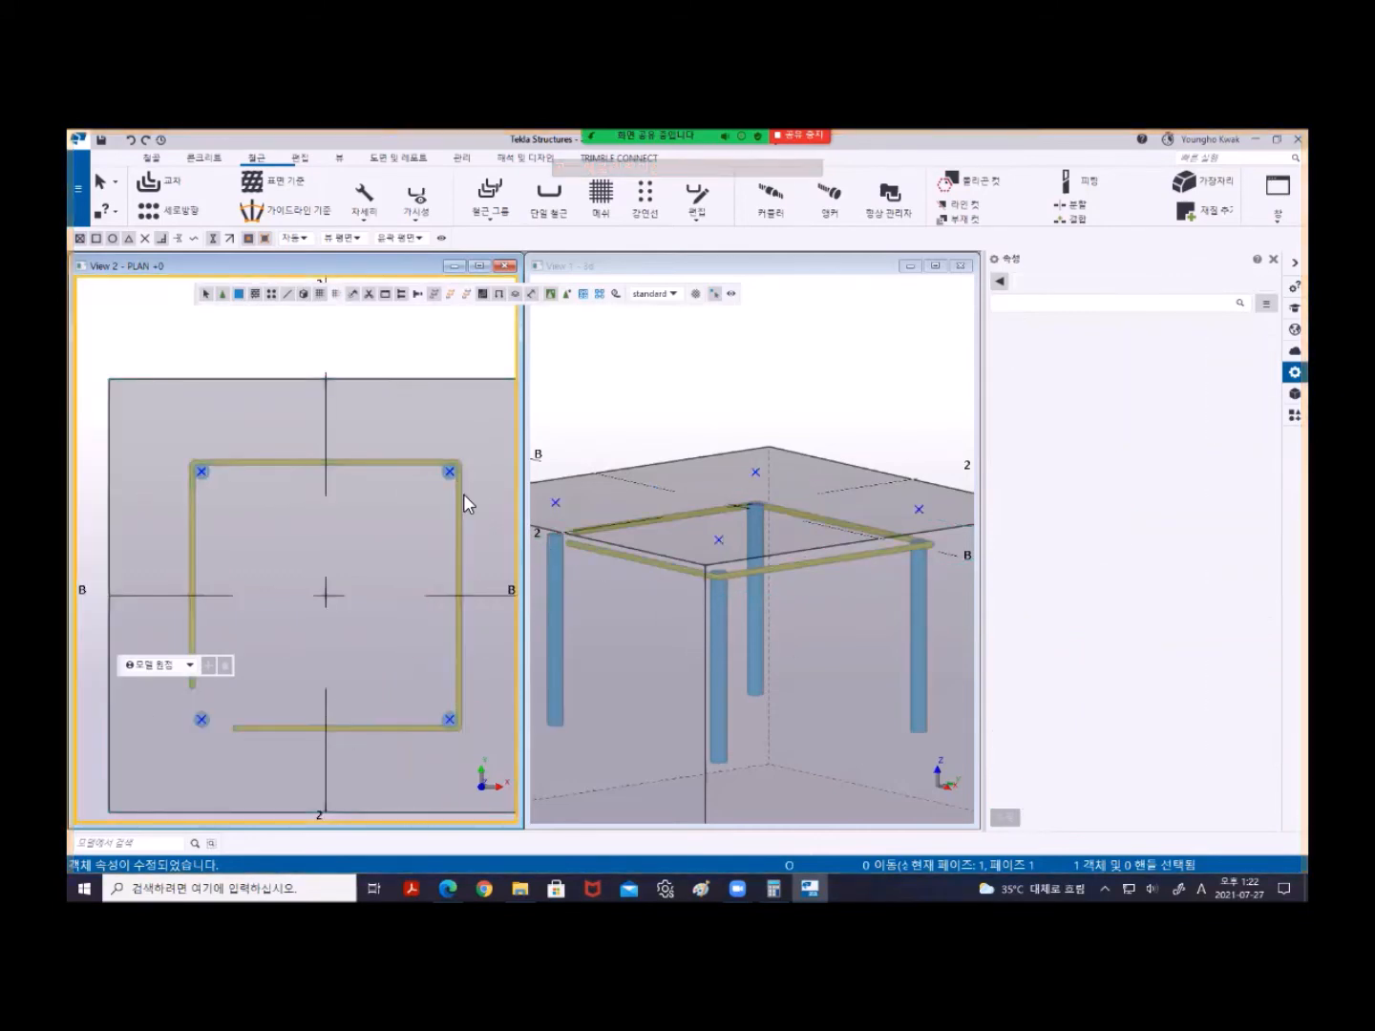
- Examine how the tie's upper-right corner fits around the main bar in the plan view
scroll(480, 487, "up", 3)
left_click_drag(480, 487, 384, 401)
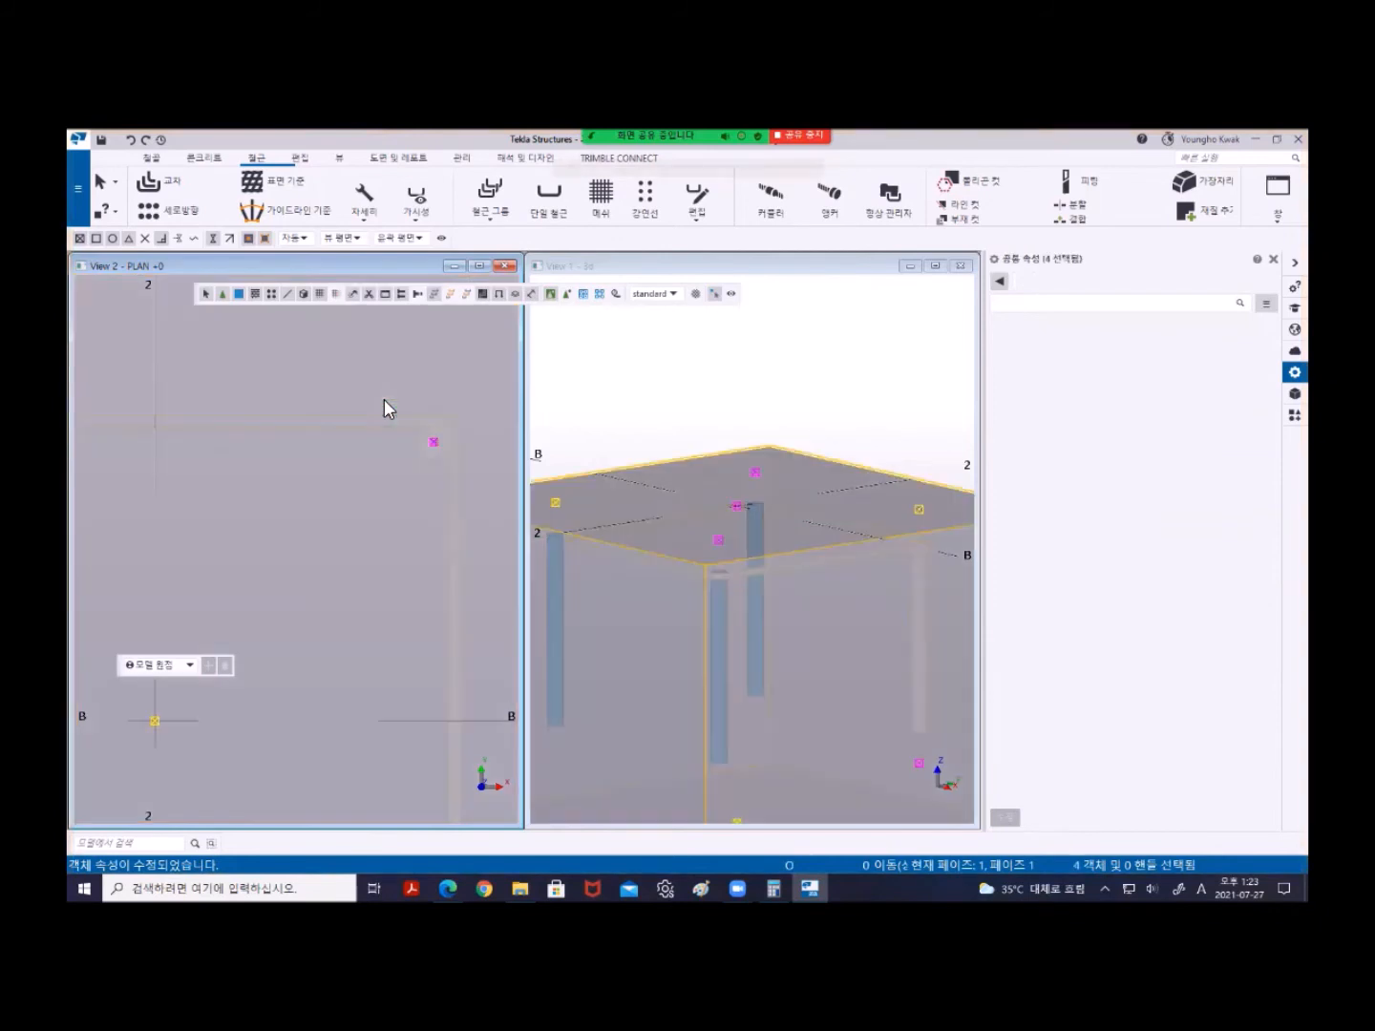
scroll(418, 443, "down", 3)
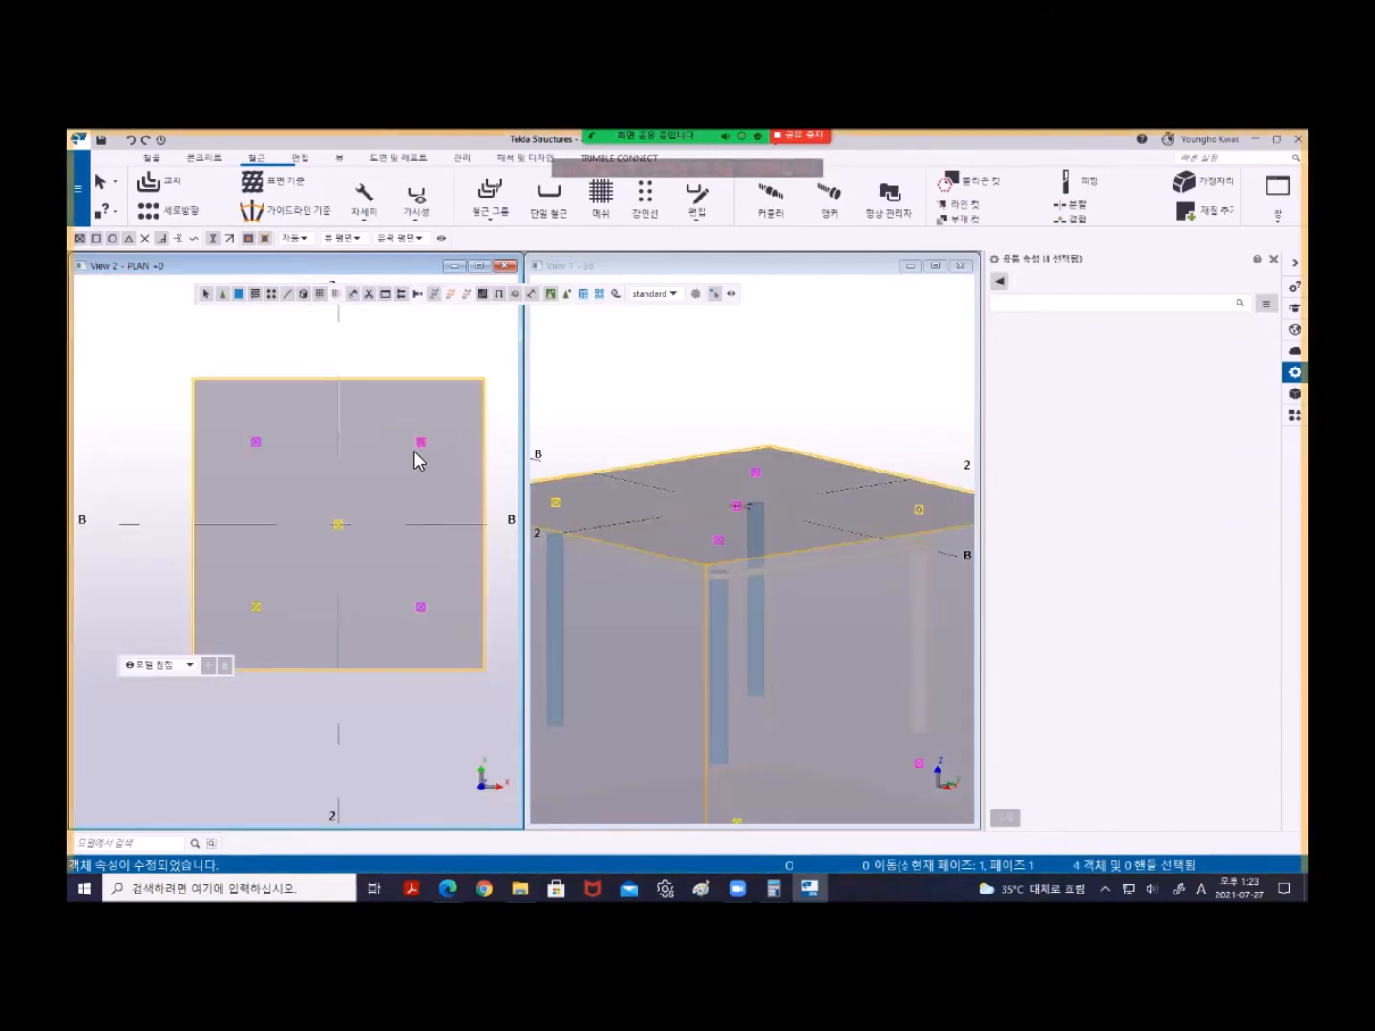
scroll(435, 439, "up", 4)
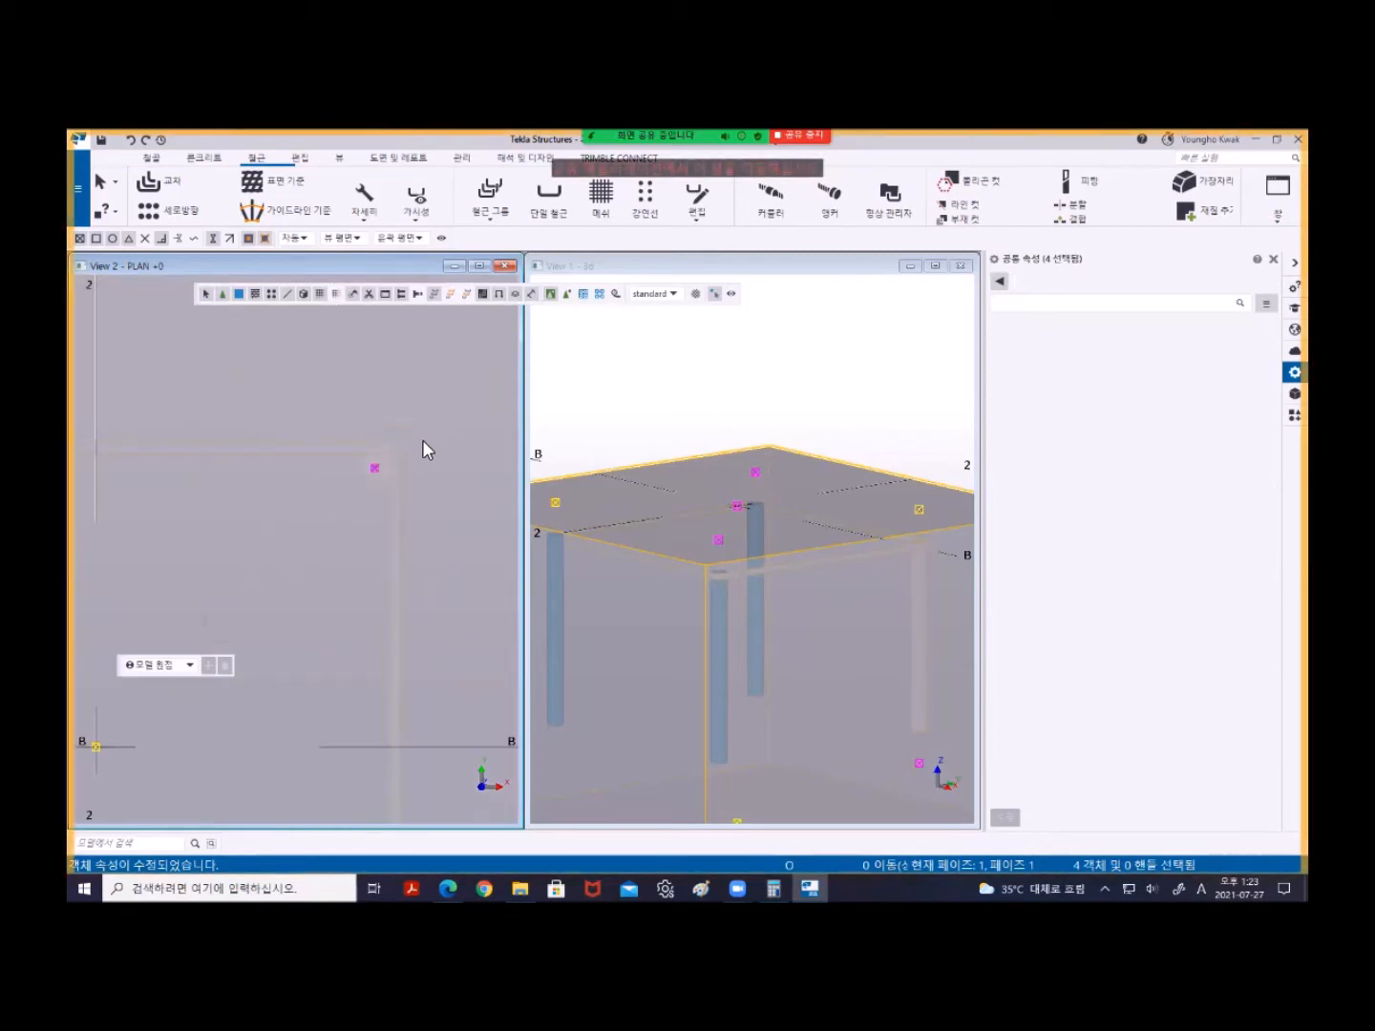
scroll(388, 460, "up", 2)
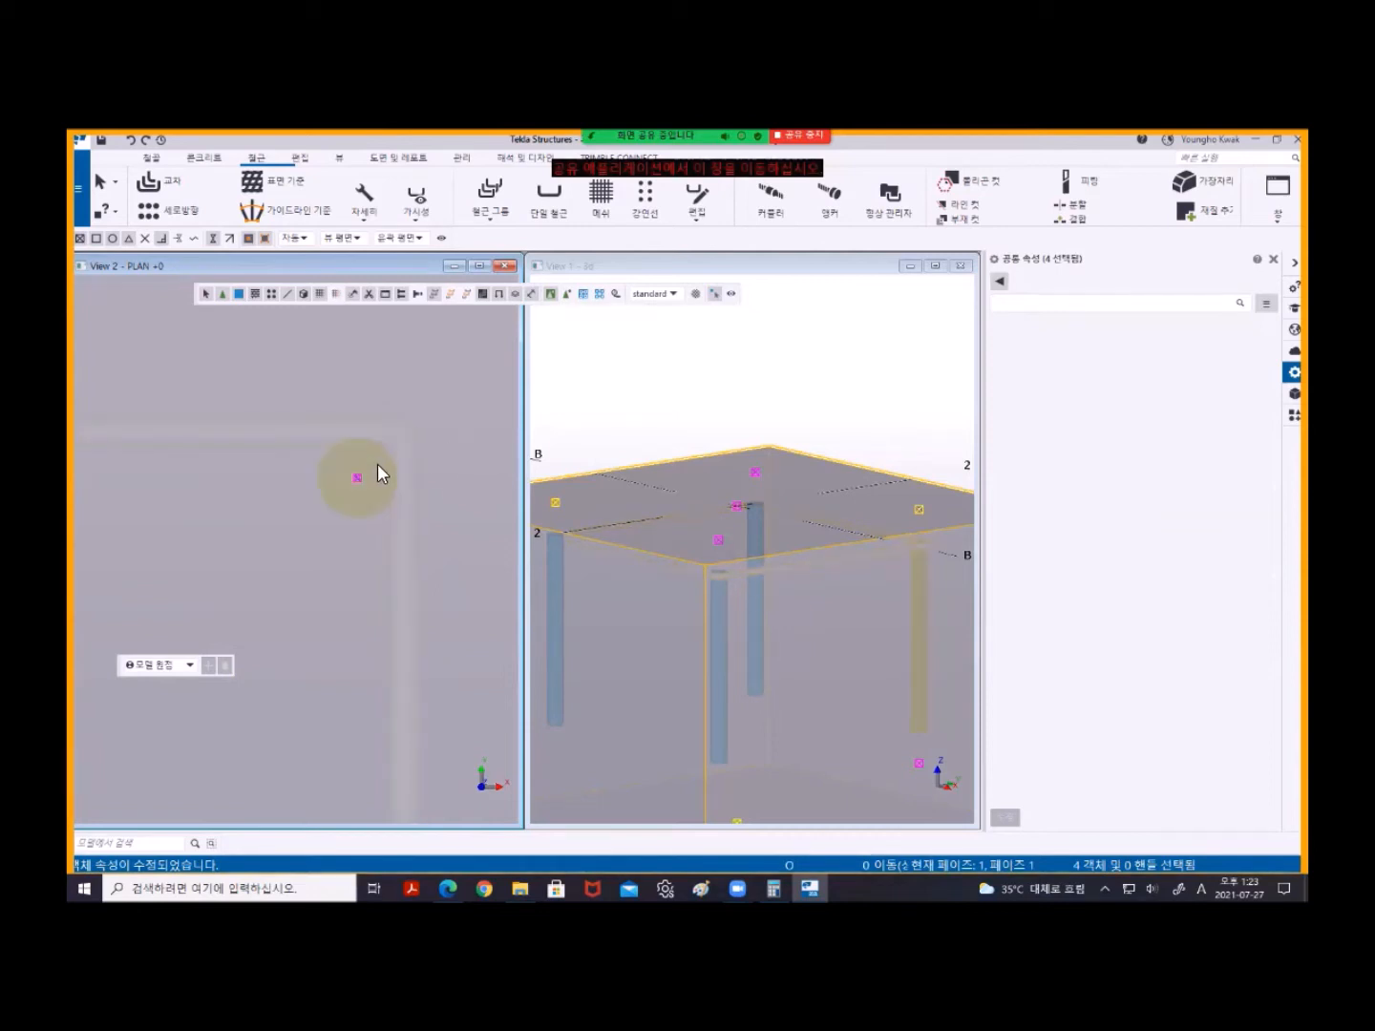
scroll(377, 464, "down", 3)
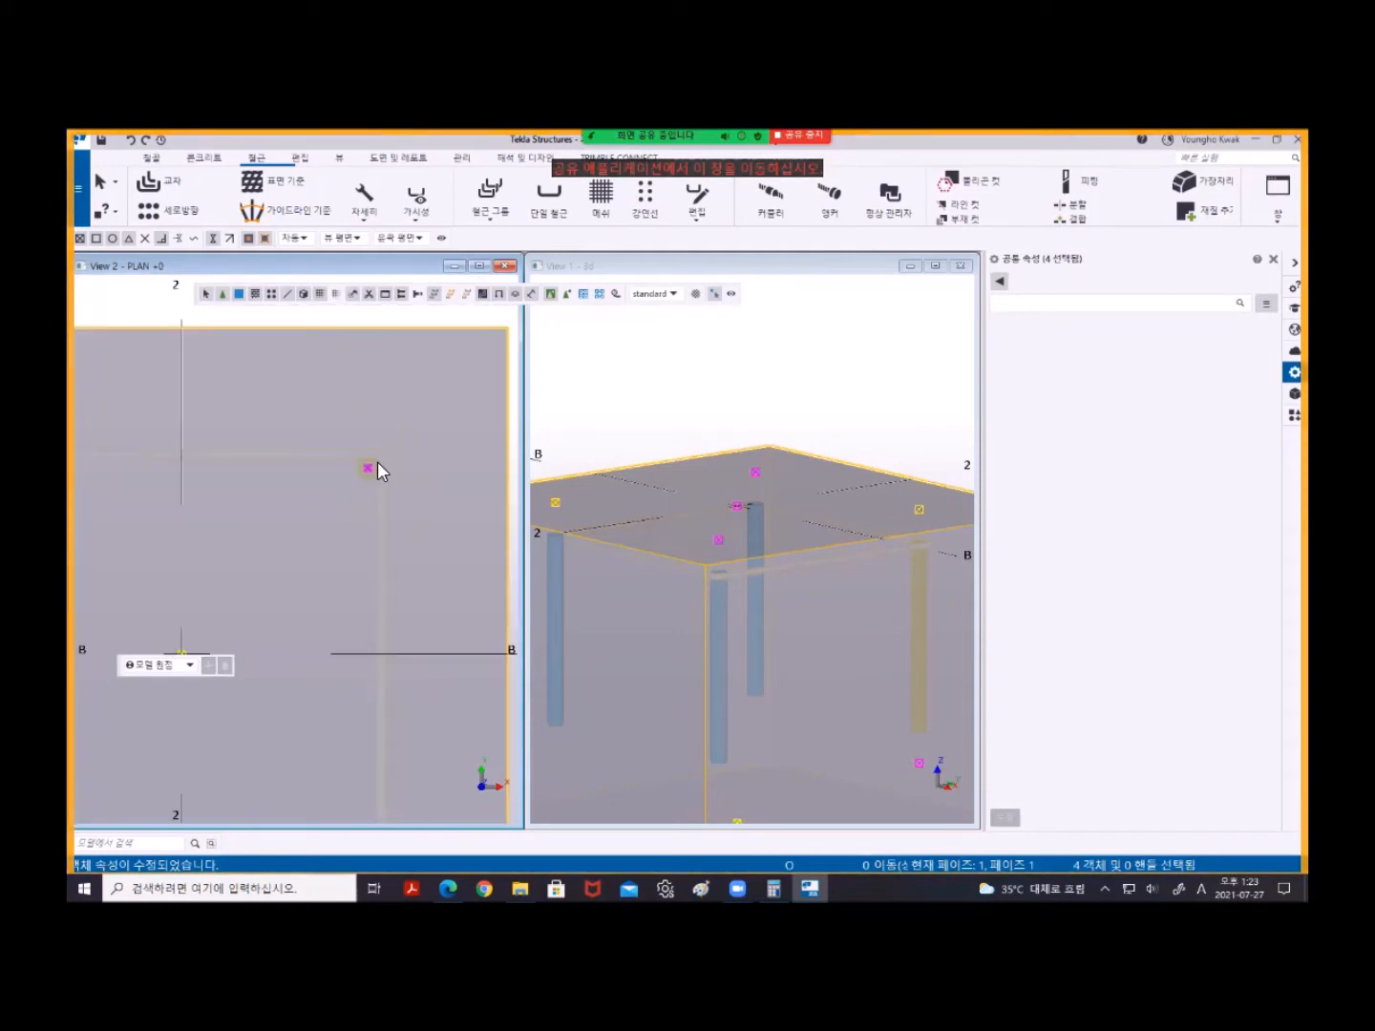
left_click(400, 318)
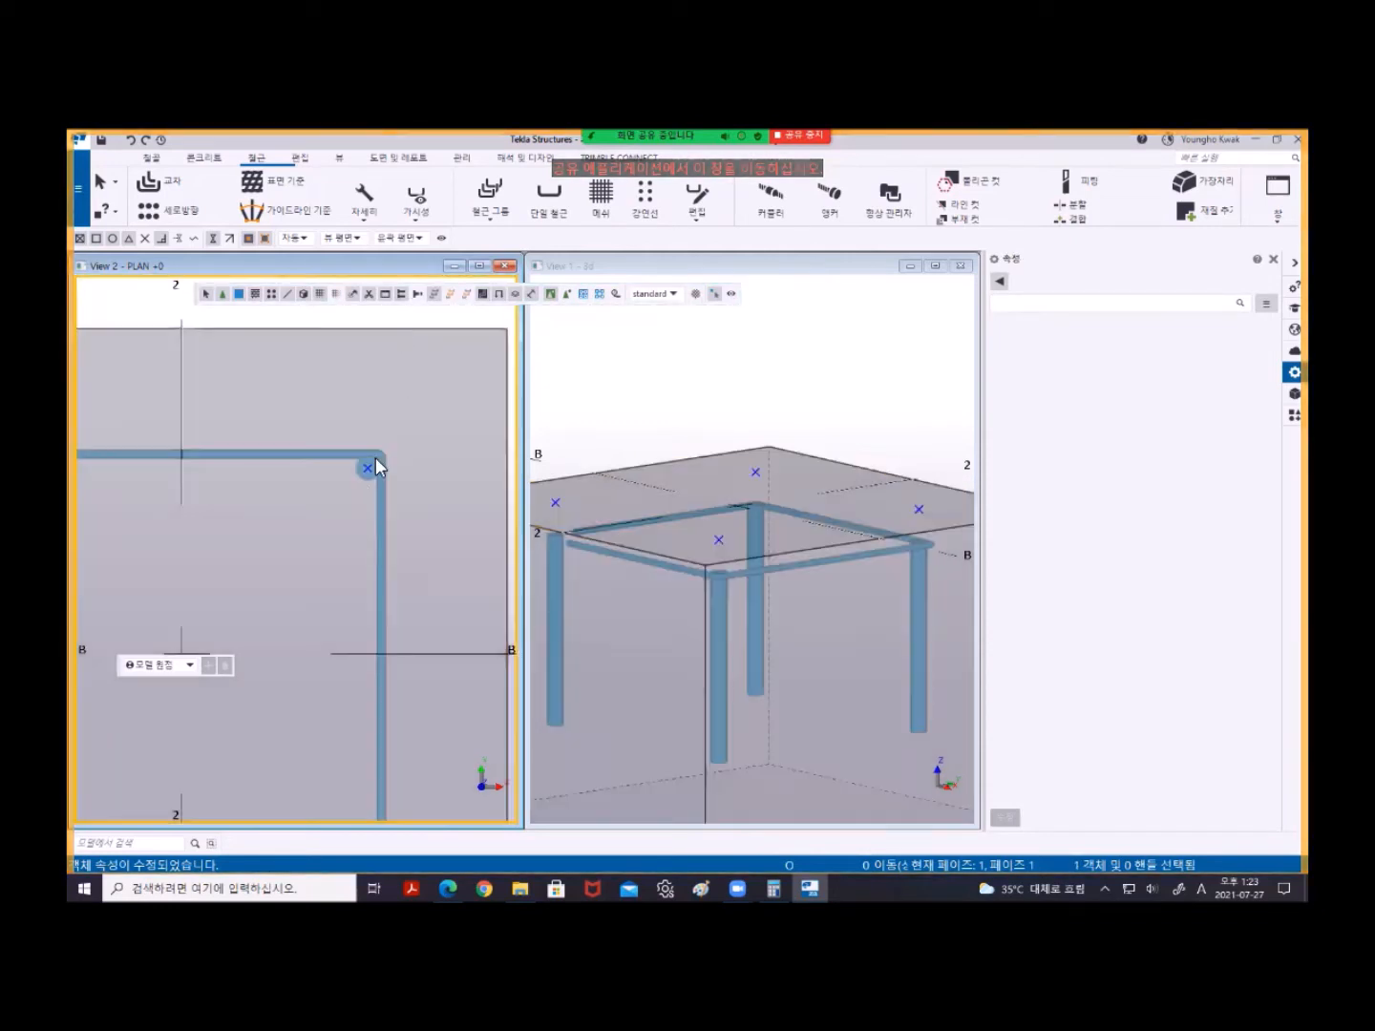
scroll(363, 473, "up", 8)
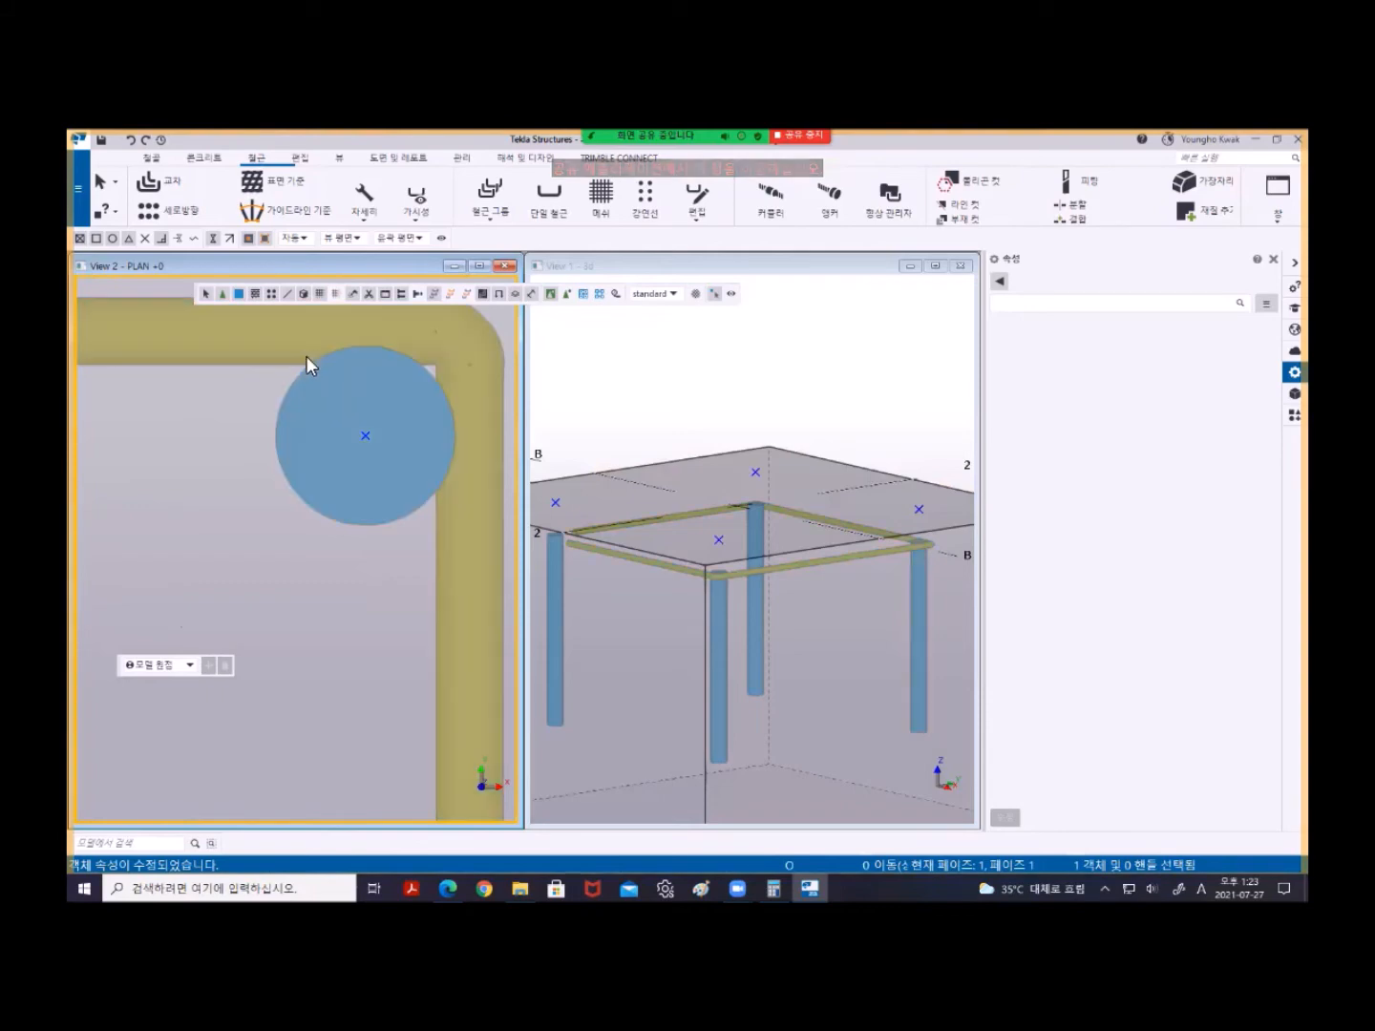
- Reselect the tie in the plan view, try an on-plane cover thickness of -15 mm, and set it to -14 mm
left_click(343, 351)
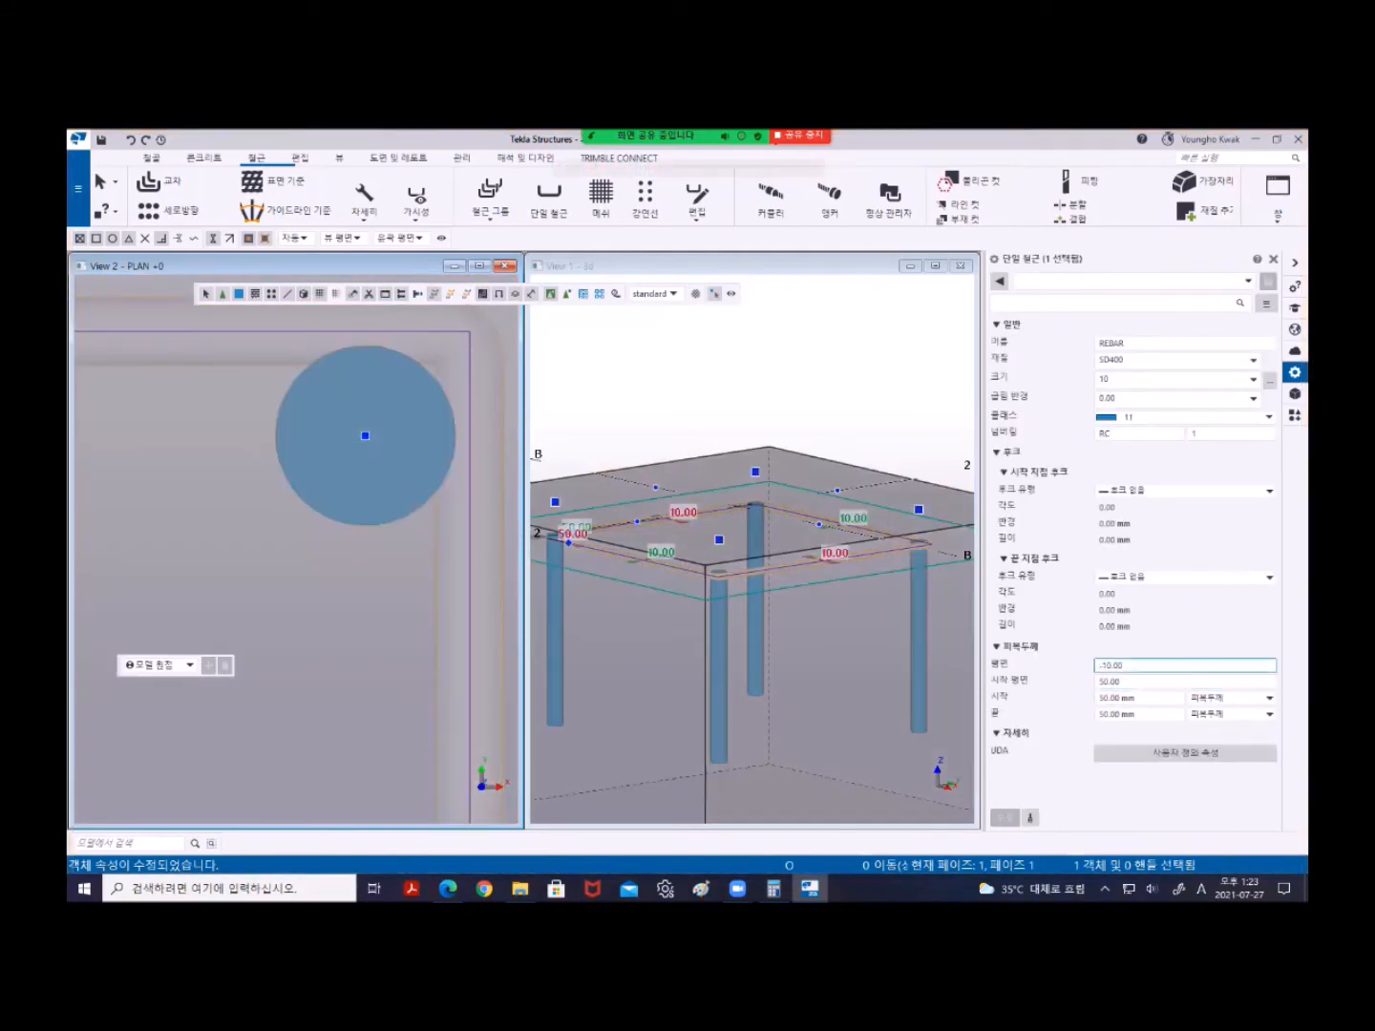
key("BackSpace")
type("5")
key("Return")
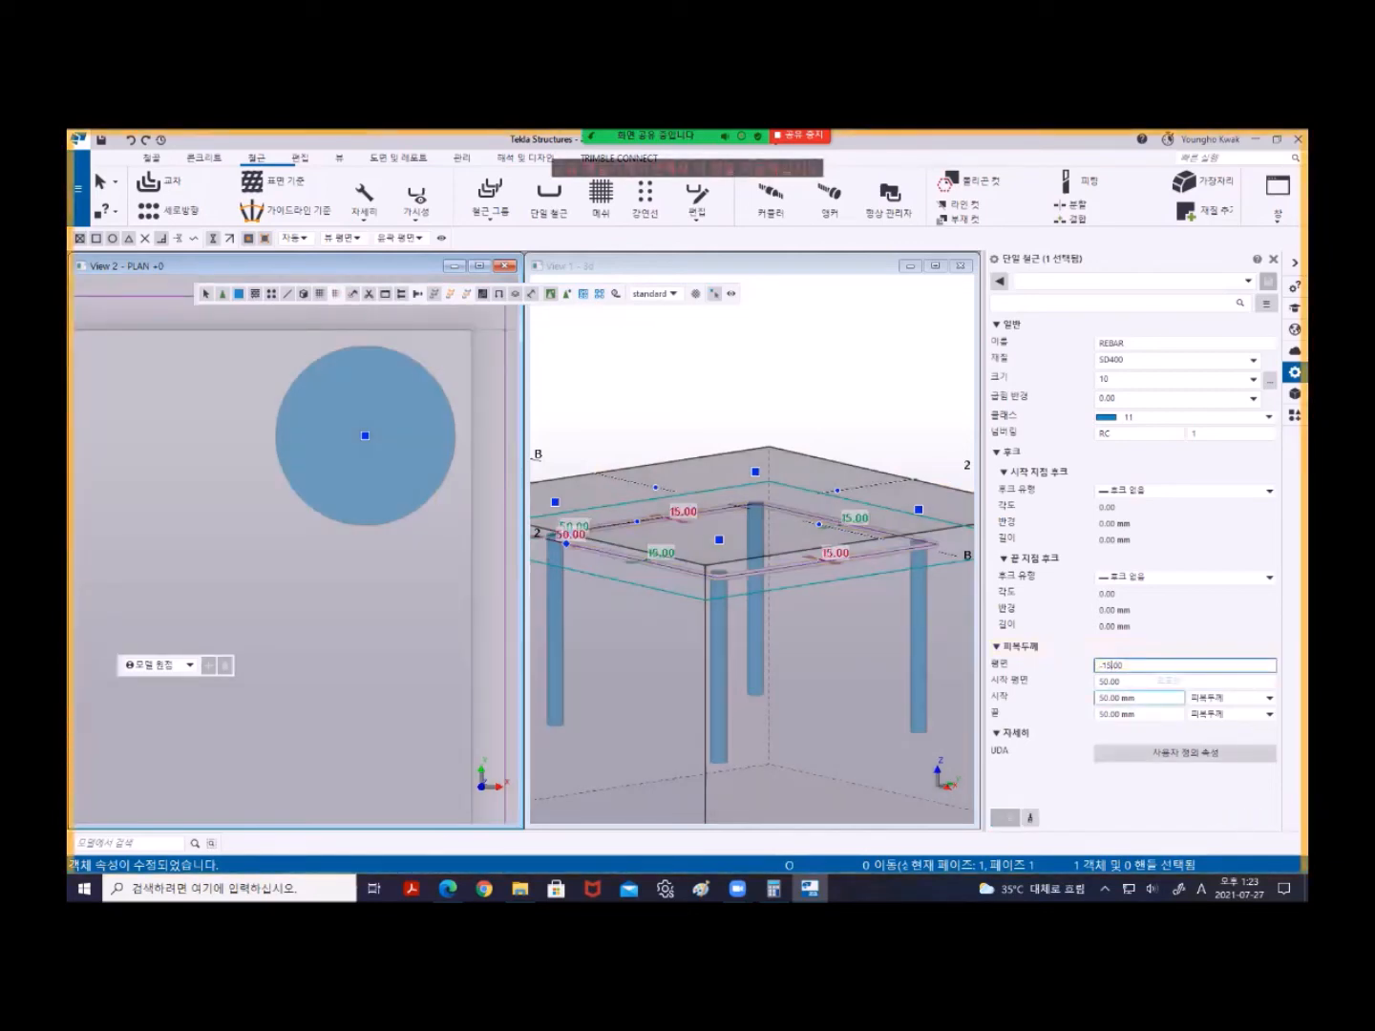
key("BackSpace")
type("4")
key("Return")
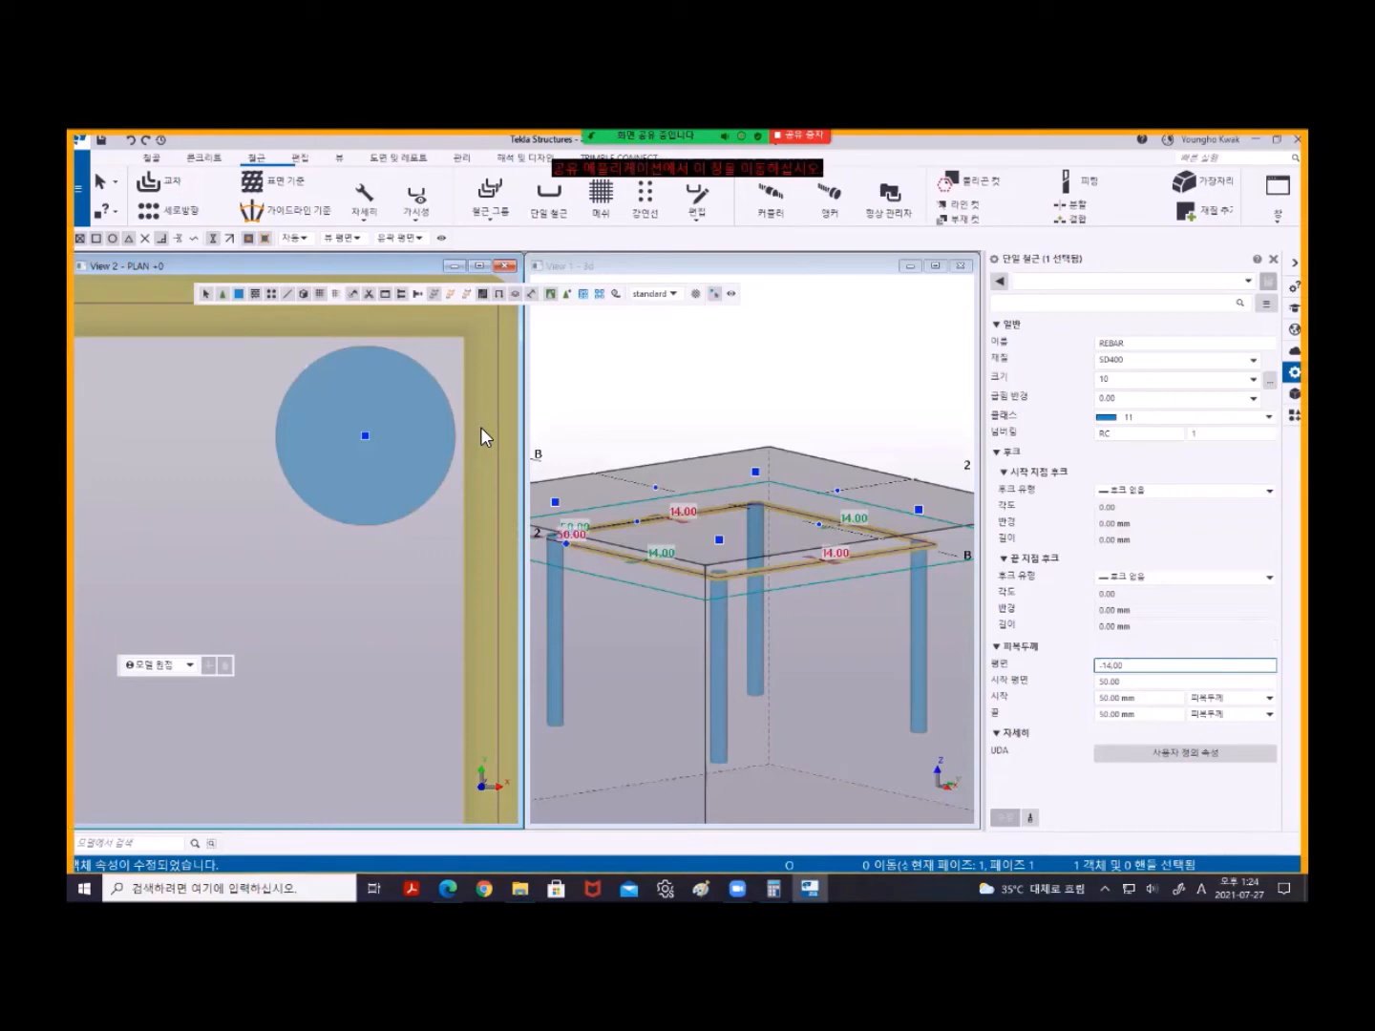
- Extend the tie's two ends past the lower-left main bar, giving a start cover of -40 mm and an end cover of -35 mm
scroll(449, 463, "down", 3)
scroll(286, 515, "up", 5)
scroll(285, 608, "up", 3)
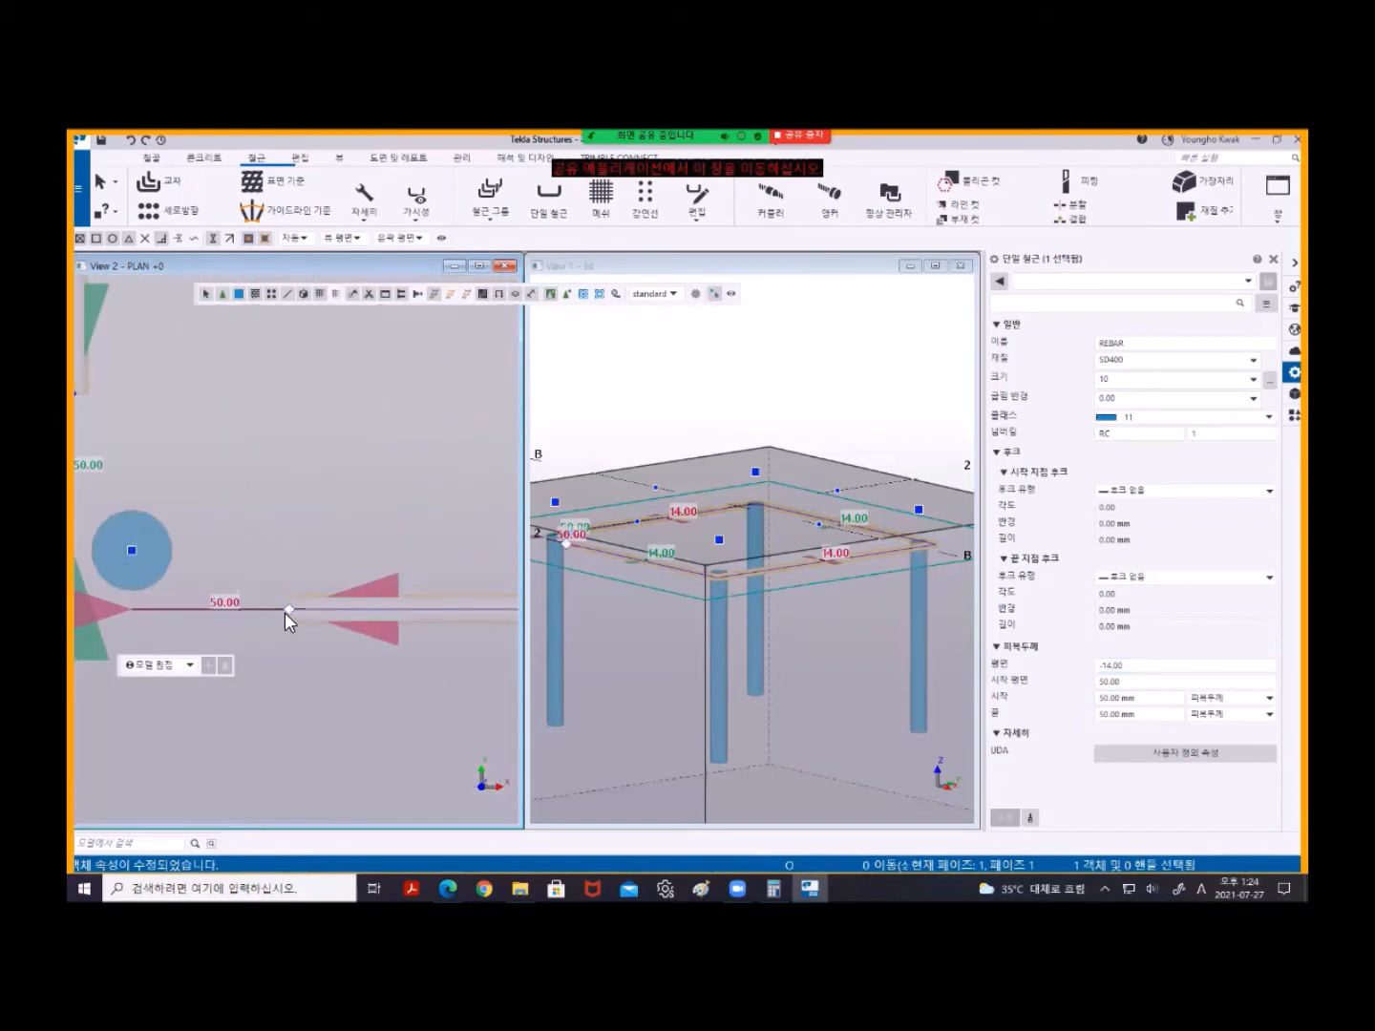
scroll(287, 616, "down", 2)
left_click_drag(286, 609, 168, 618)
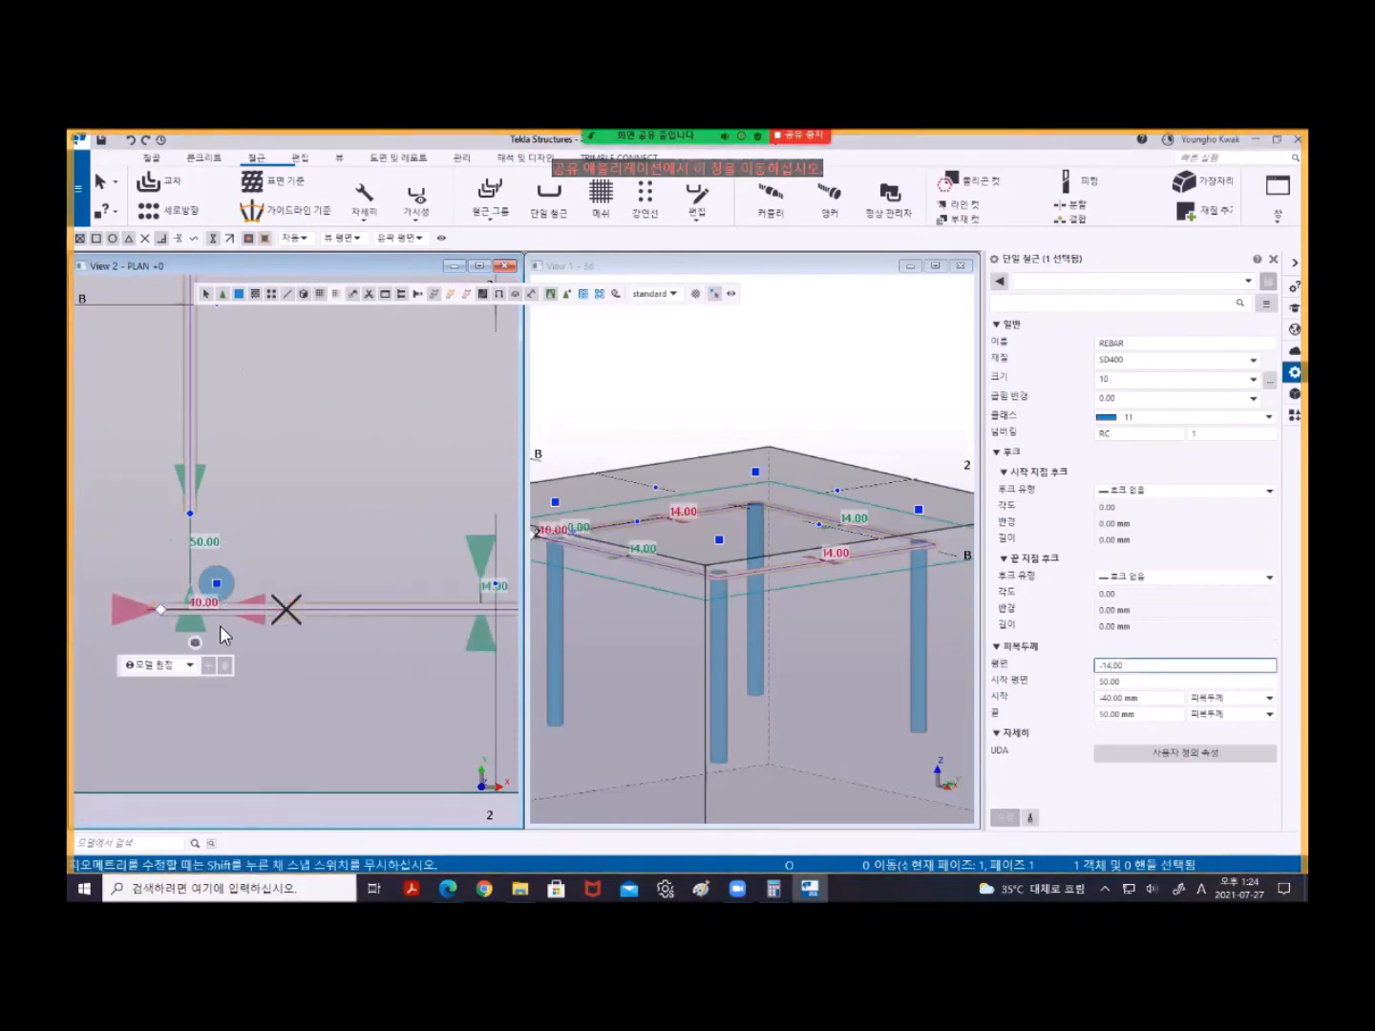
left_click_drag(191, 520, 202, 638)
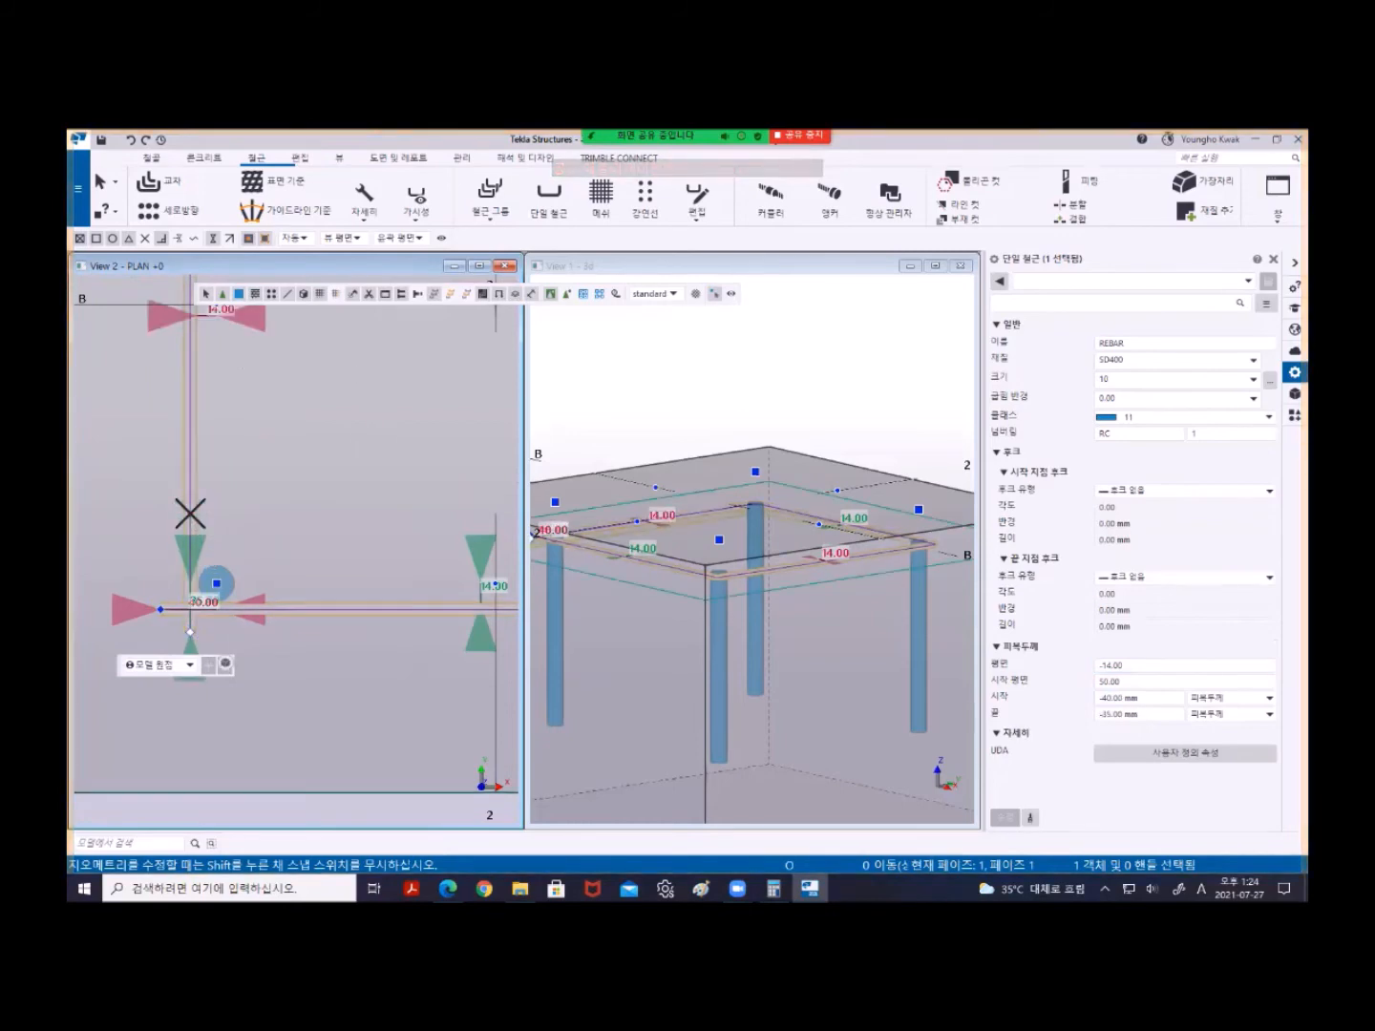
- Examine in the 3D view how the tie's crossing ends overlap in height beside the corner main bar
scroll(629, 550, "up", 3)
middle_click_drag(629, 550, 863, 556)
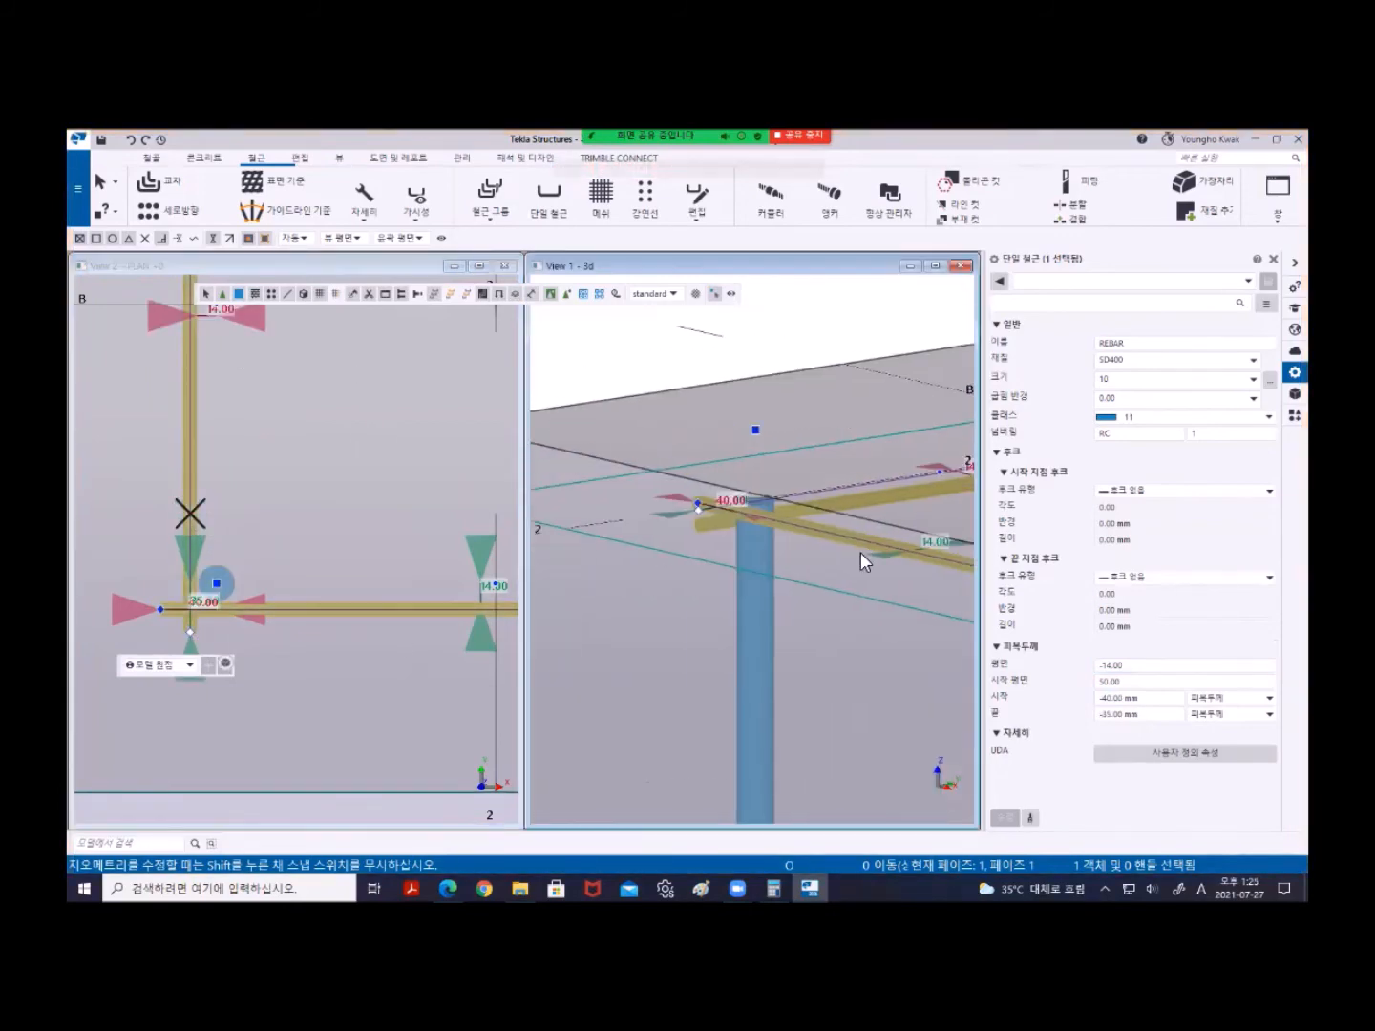
scroll(746, 520, "up", 3)
scroll(707, 542, "down", 3)
middle_click_drag(706, 542, 769, 530, "ctrl")
middle_click_drag(704, 598, 989, 546)
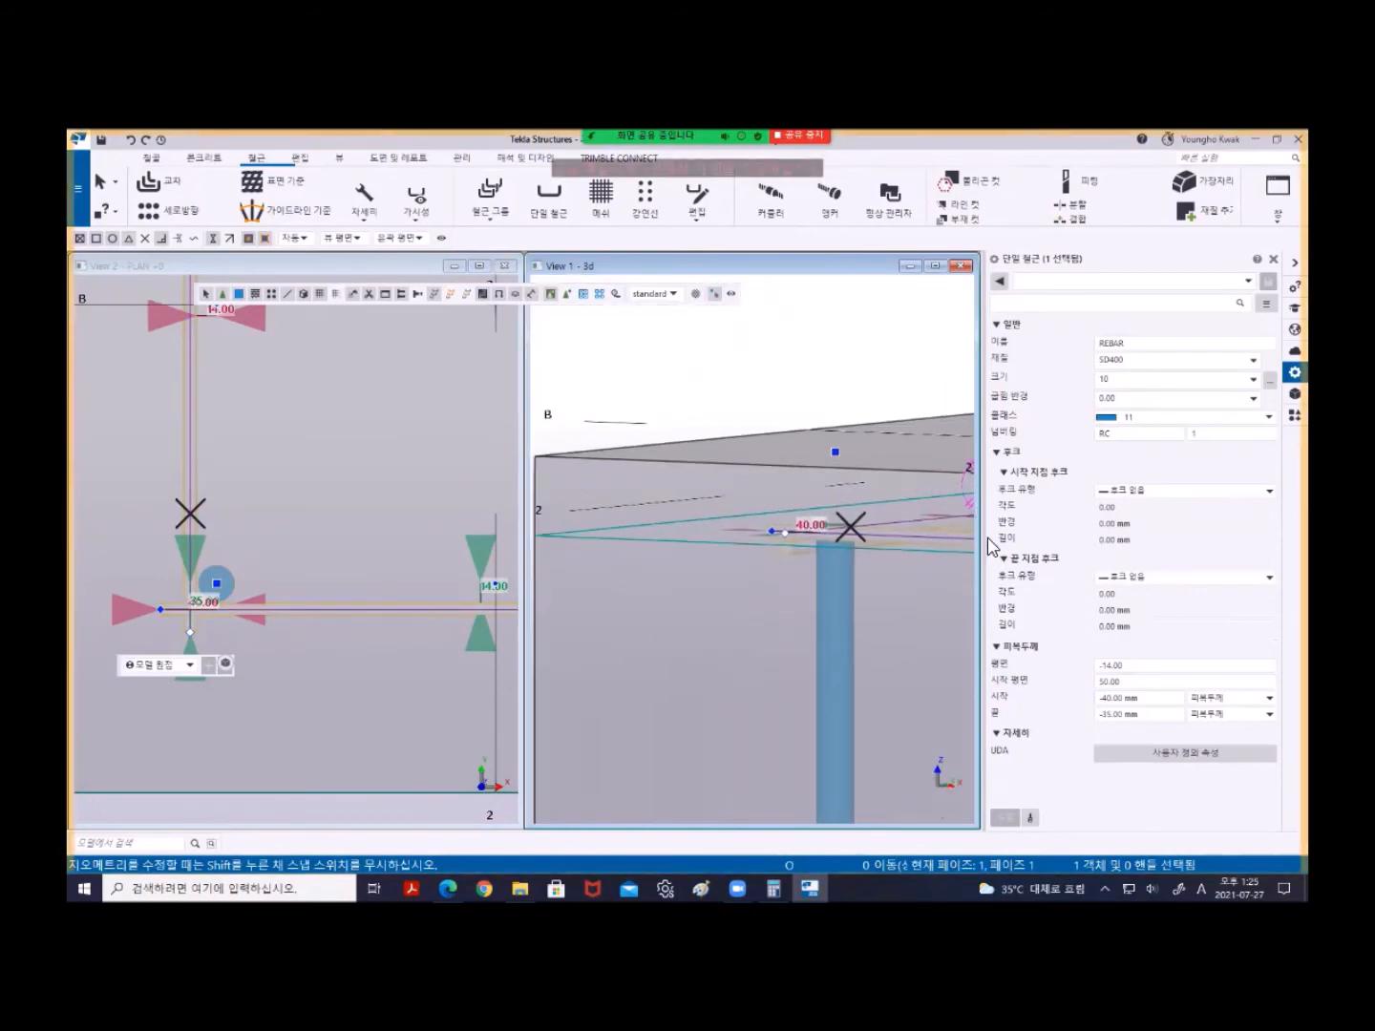
scroll(897, 543, "up", 3)
scroll(723, 544, "up", 1)
middle_click_drag(649, 546, 939, 544, "ctrl")
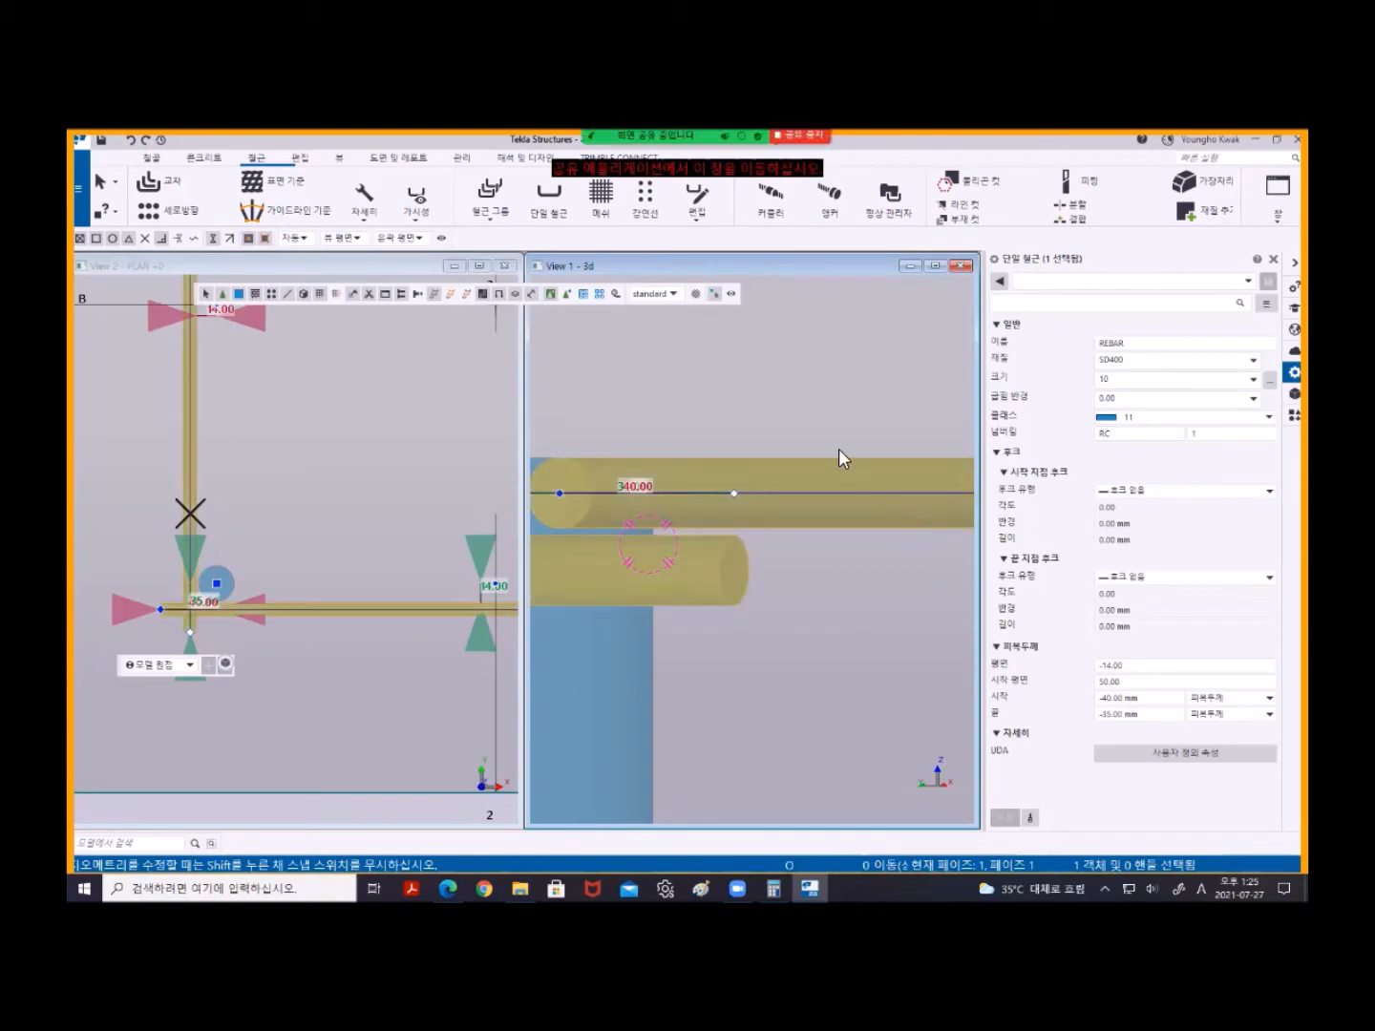
scroll(836, 449, "down", 3)
scroll(835, 449, "down", 3)
scroll(832, 451, "down", 2)
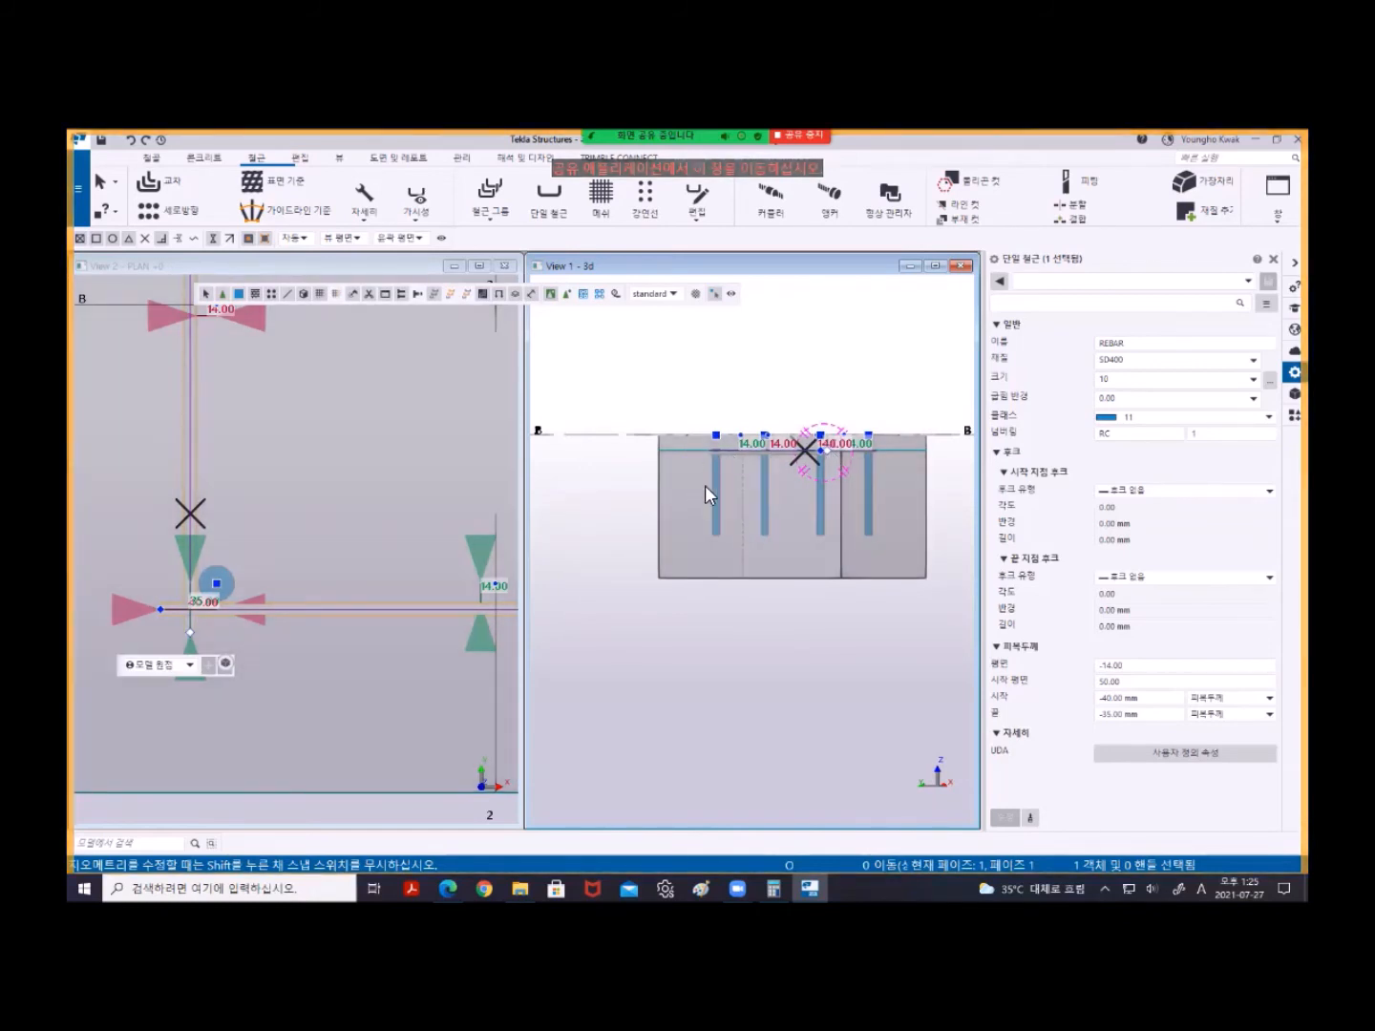
scroll(688, 460, "up", 4)
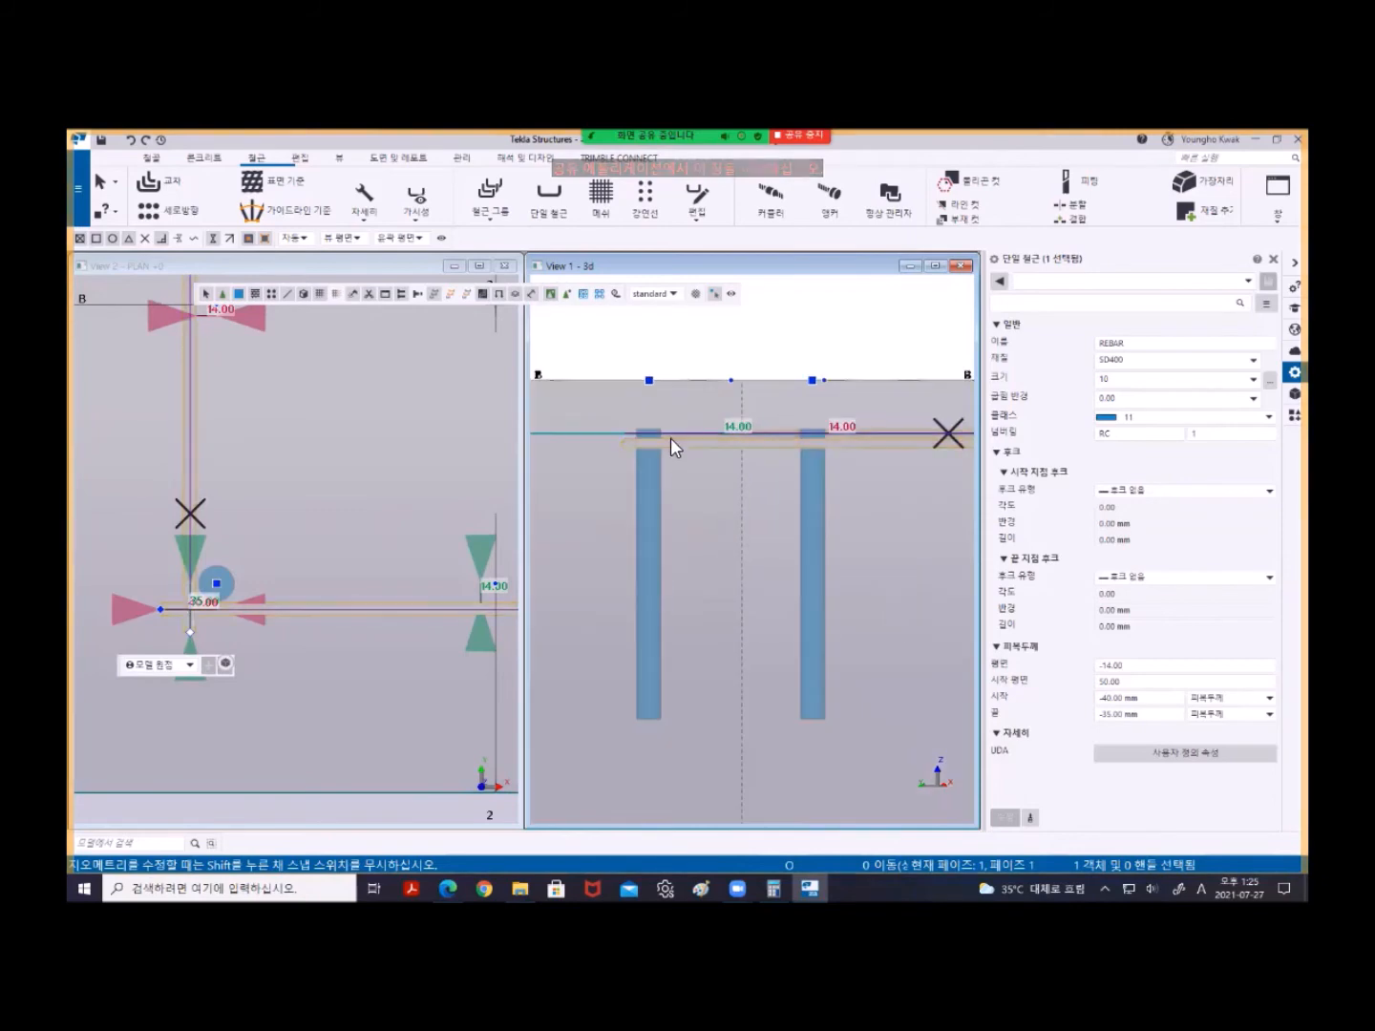
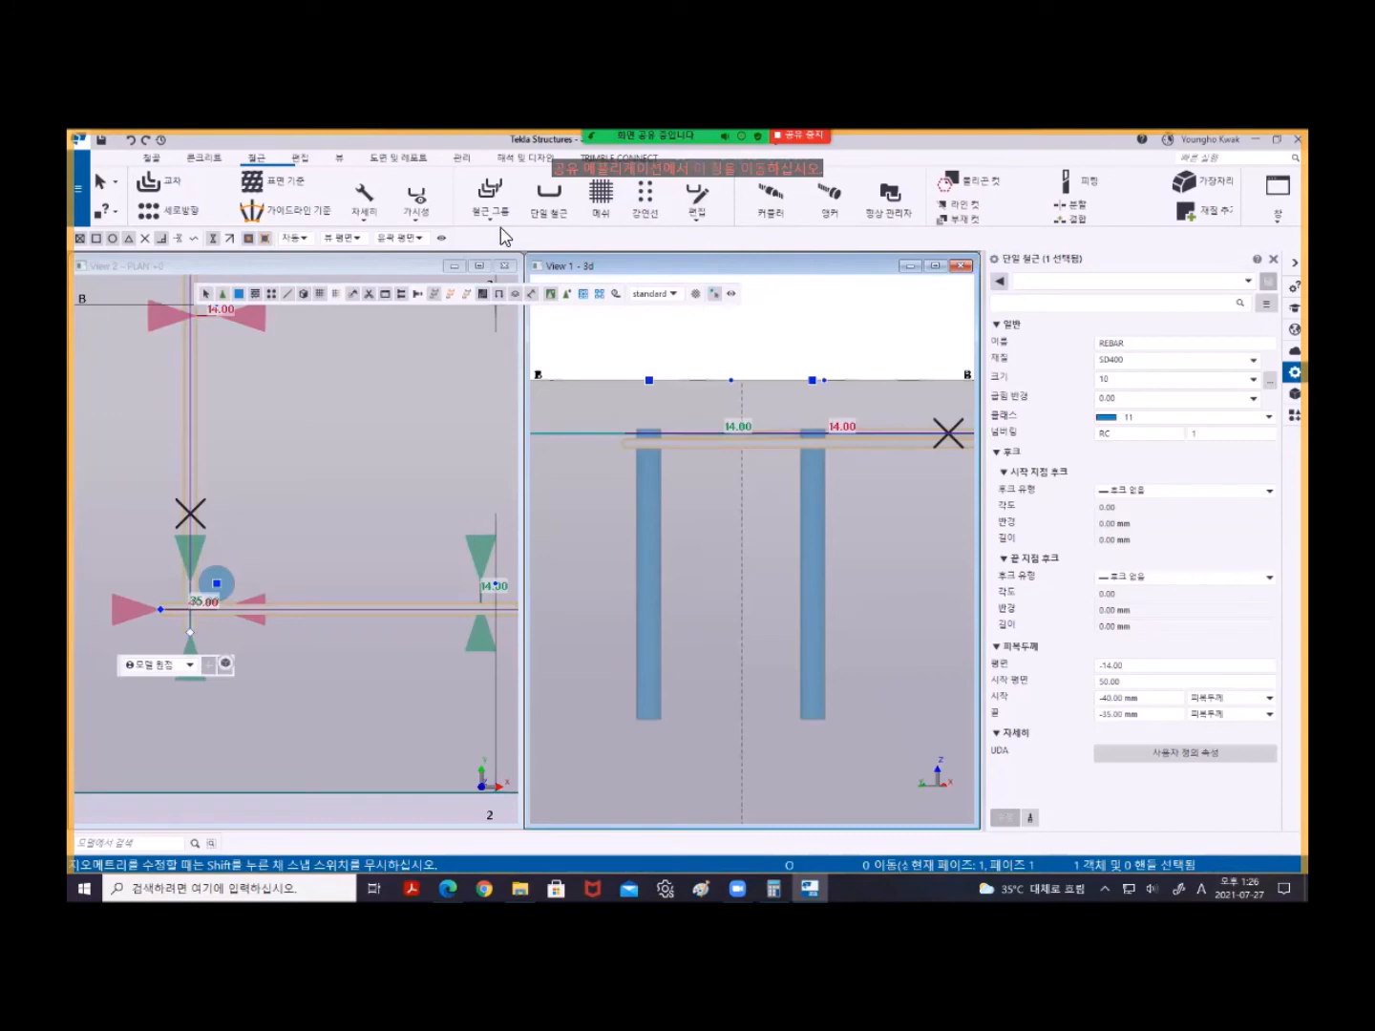
- Add 2 equally spaced points along the line from the main bar's upper end to its lower end
left_click(299, 160)
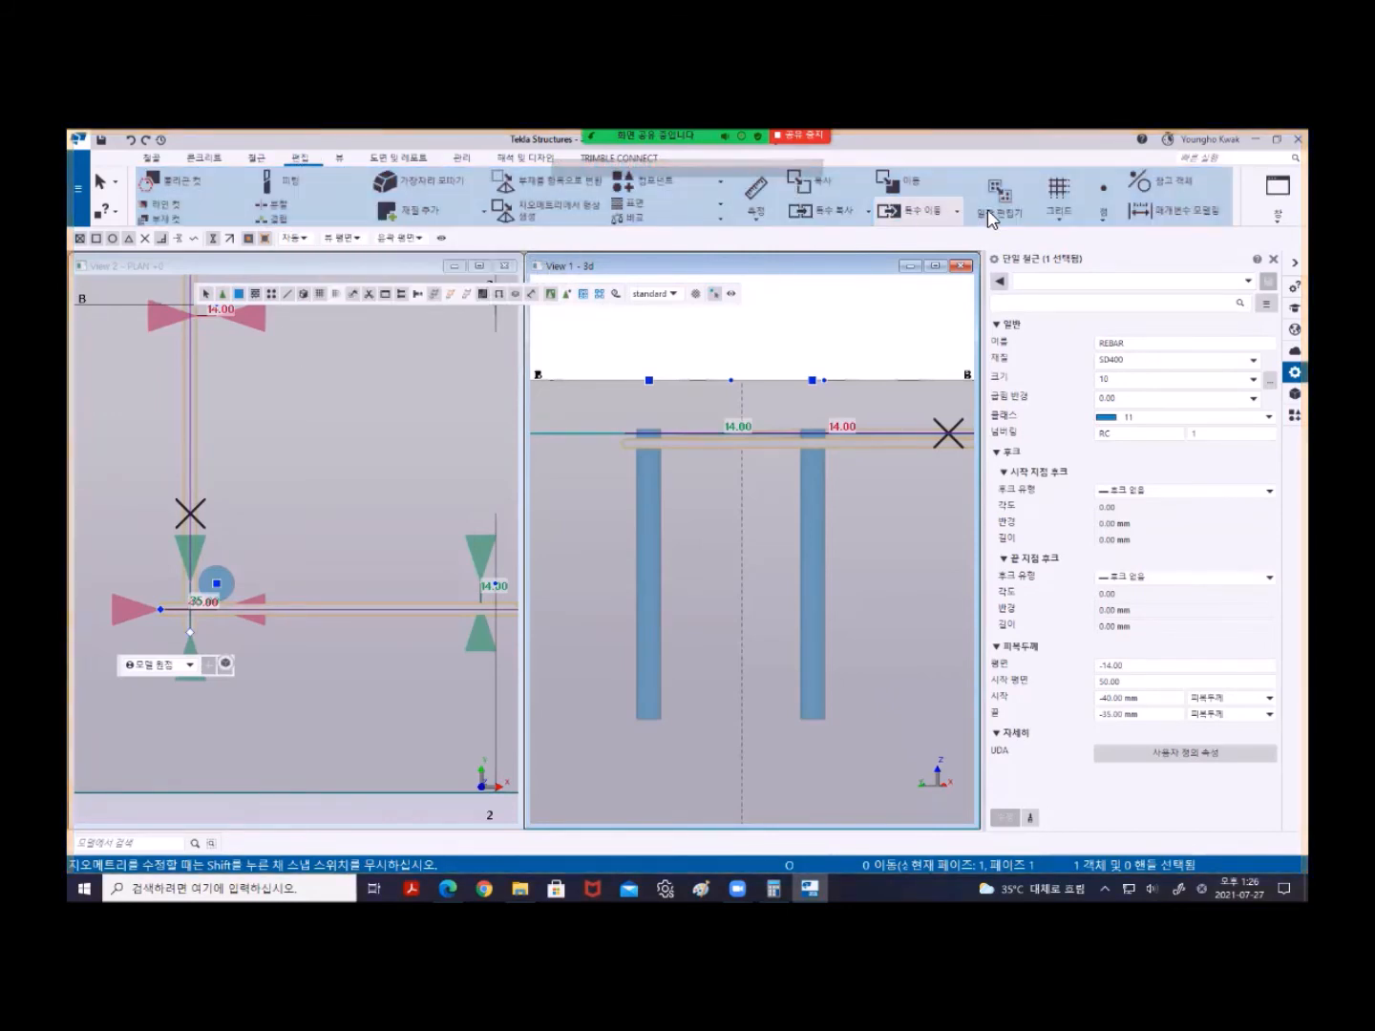
left_click(1105, 201)
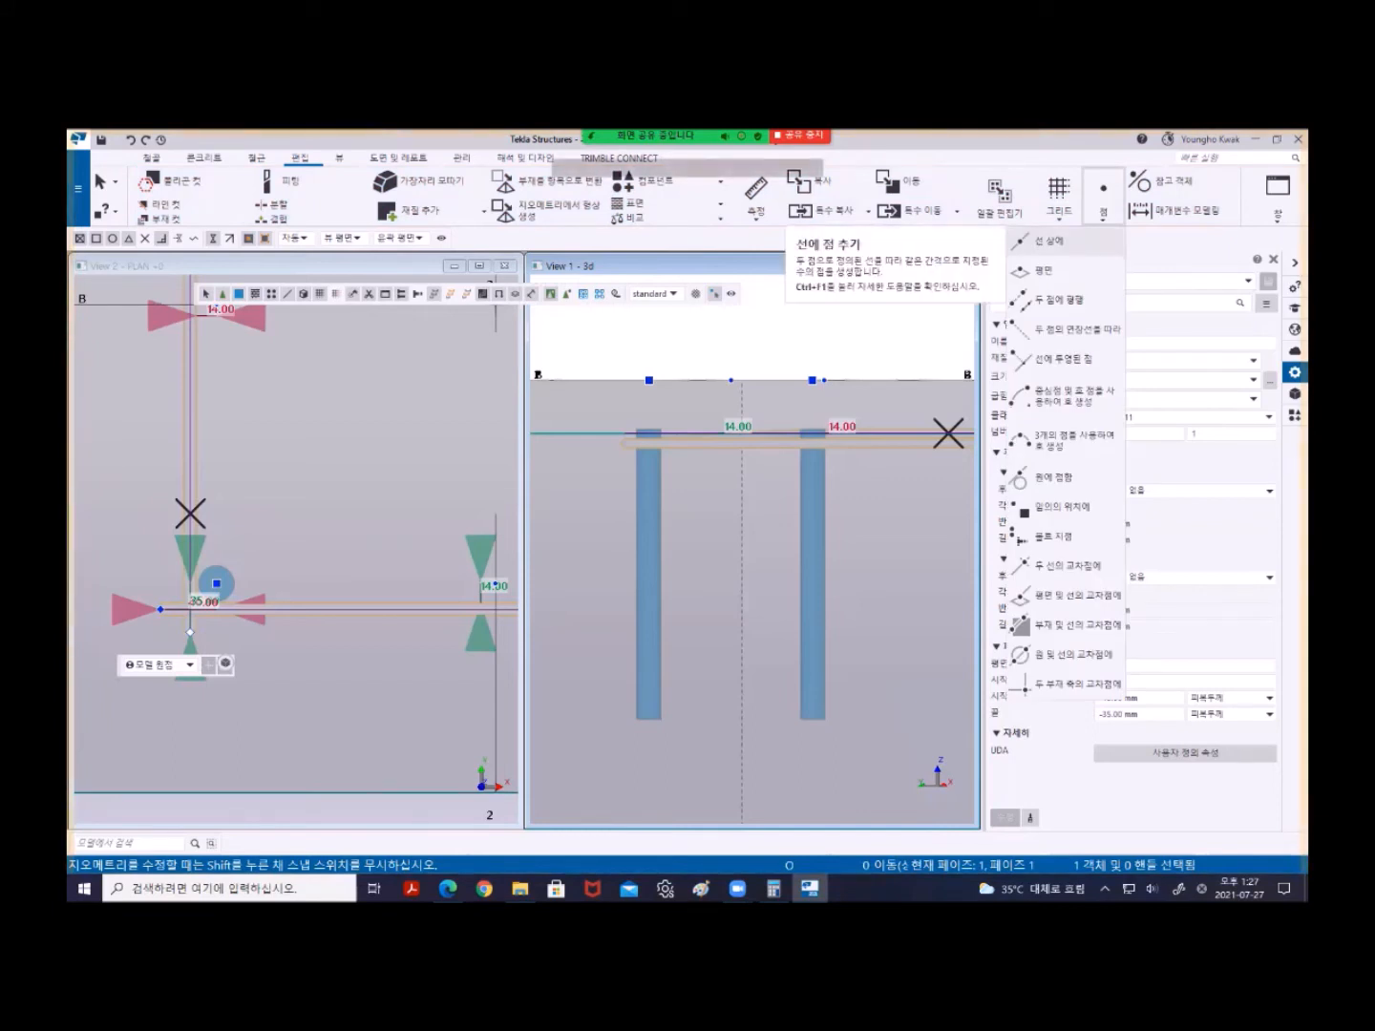
left_click(1045, 242)
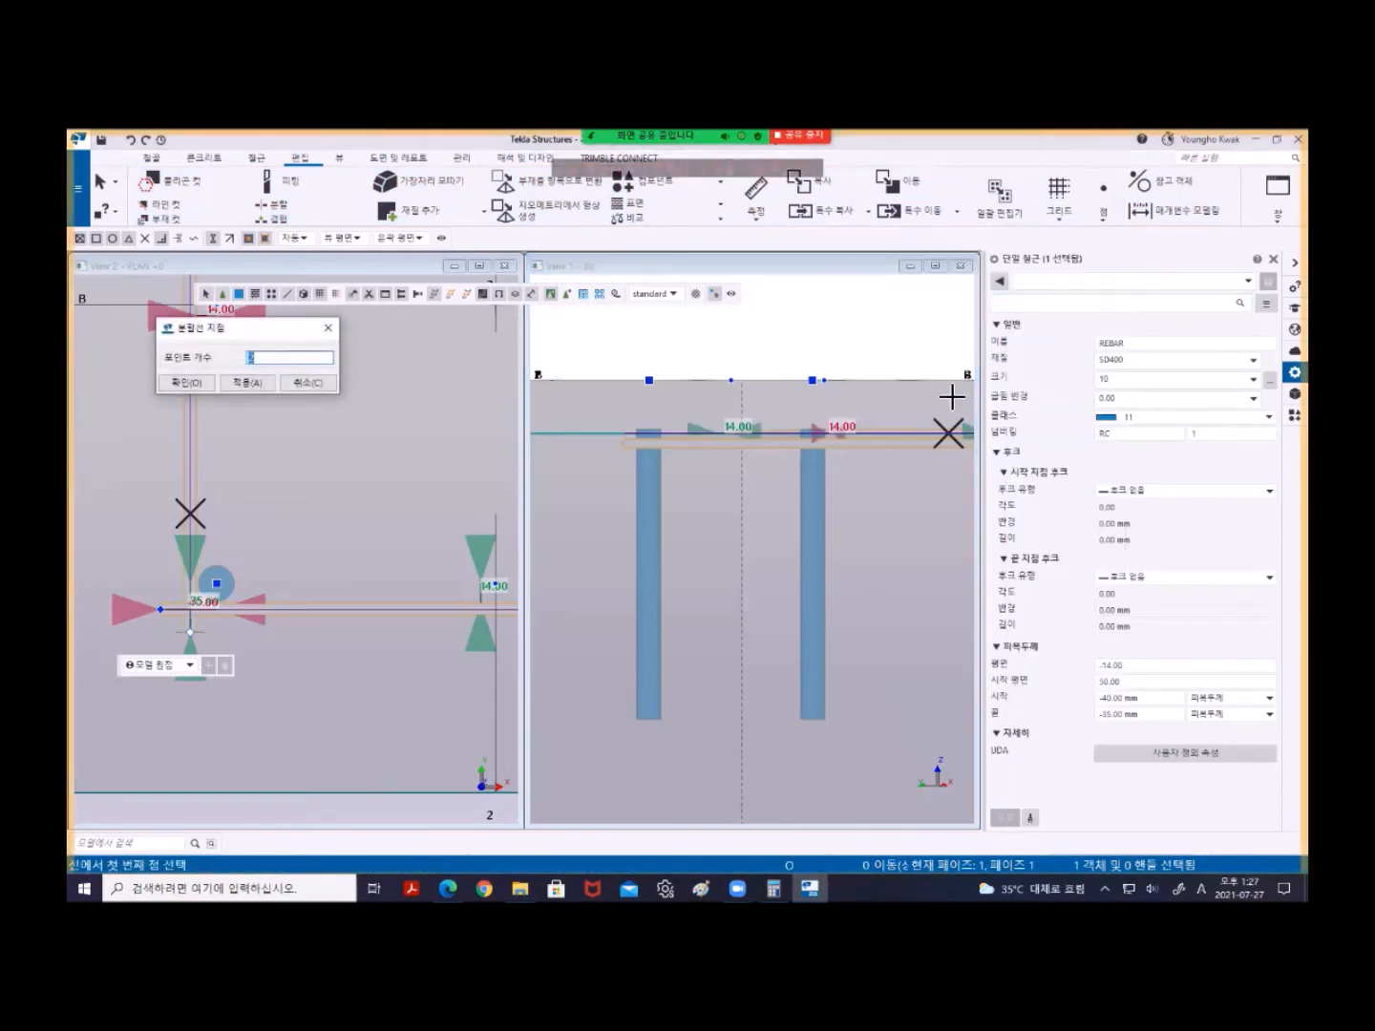
mouse_move(681, 484)
middle_mouse_down()
mouse_move(690, 439)
mouse_move(693, 452)
middle_mouse_up()
scroll(693, 452, "up", 8)
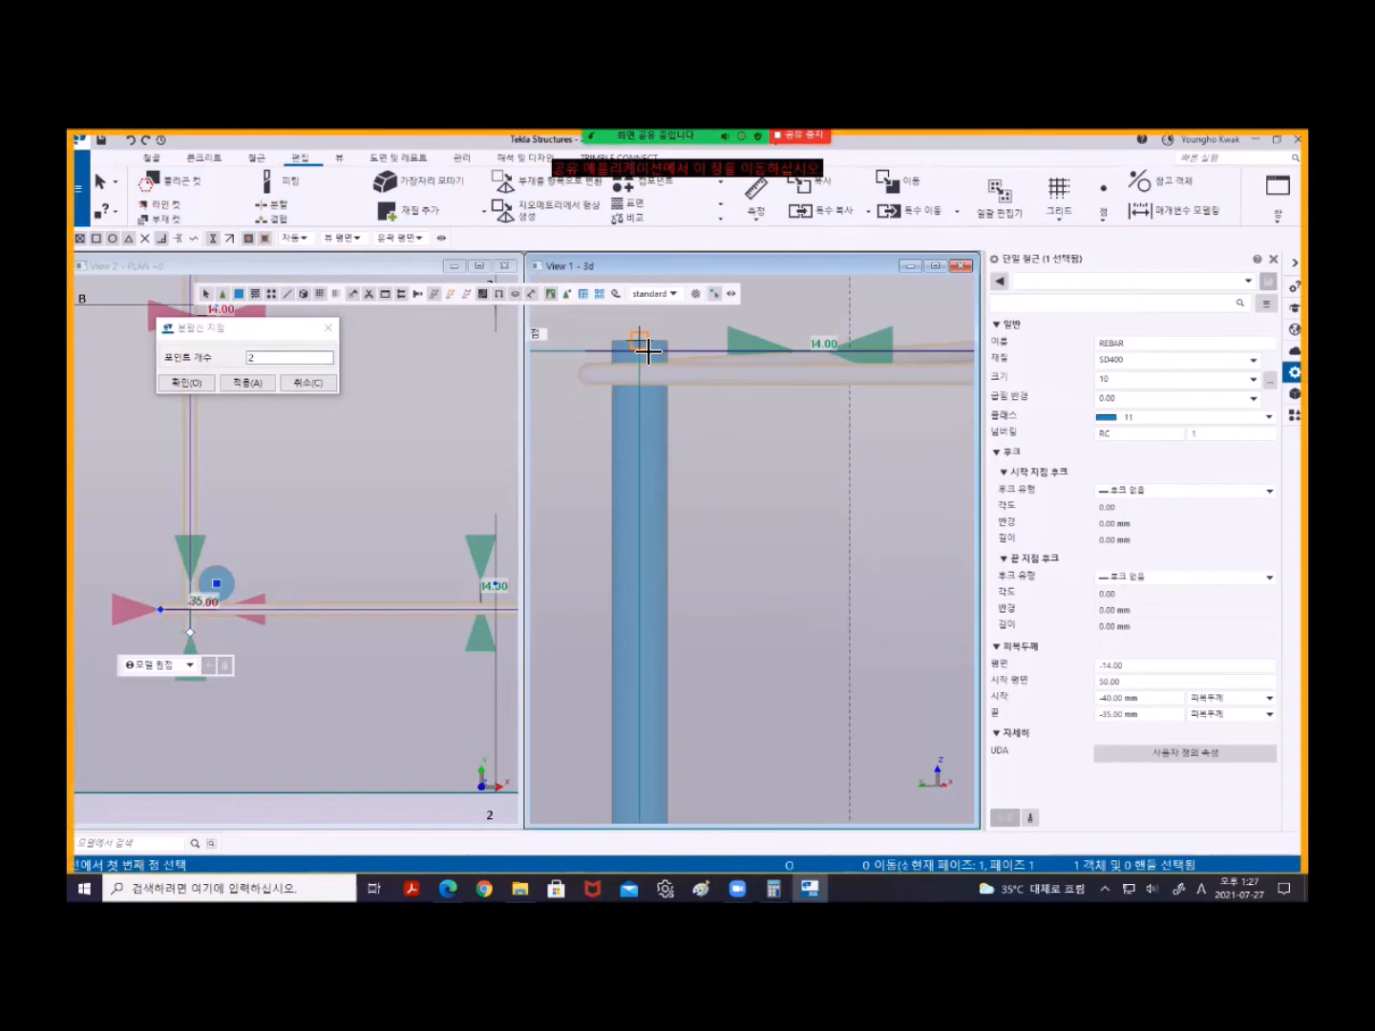
left_click(646, 350)
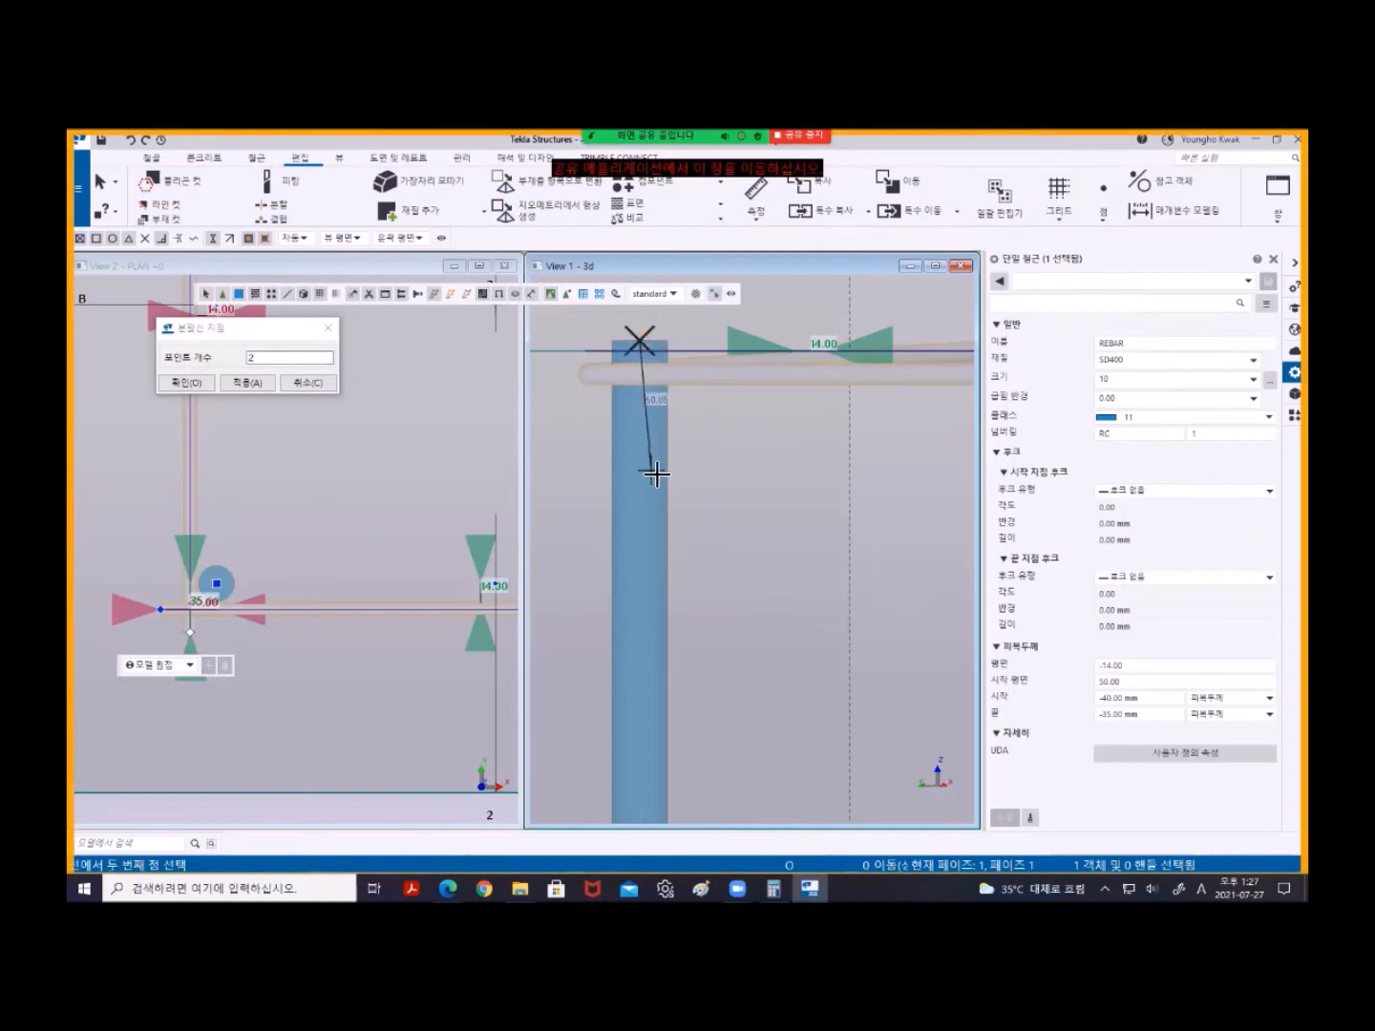
scroll(652, 492, "down", 5)
scroll(638, 599, "up", 5)
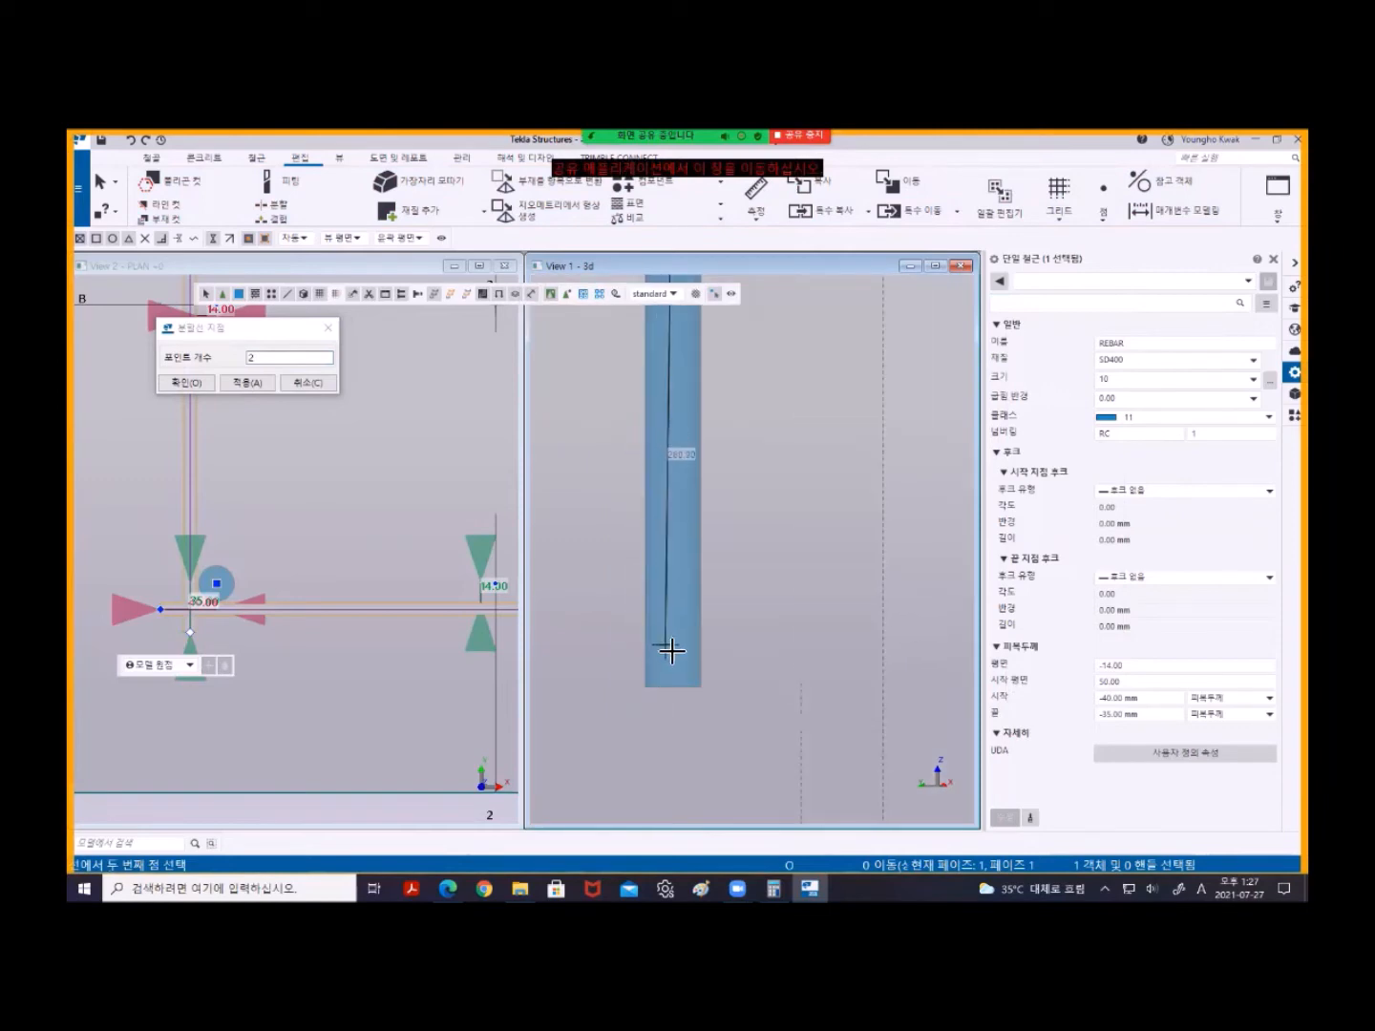
left_click(672, 688)
- Set the number of points for dividing a line to 3, apply it, and end the point command
double_click(245, 360)
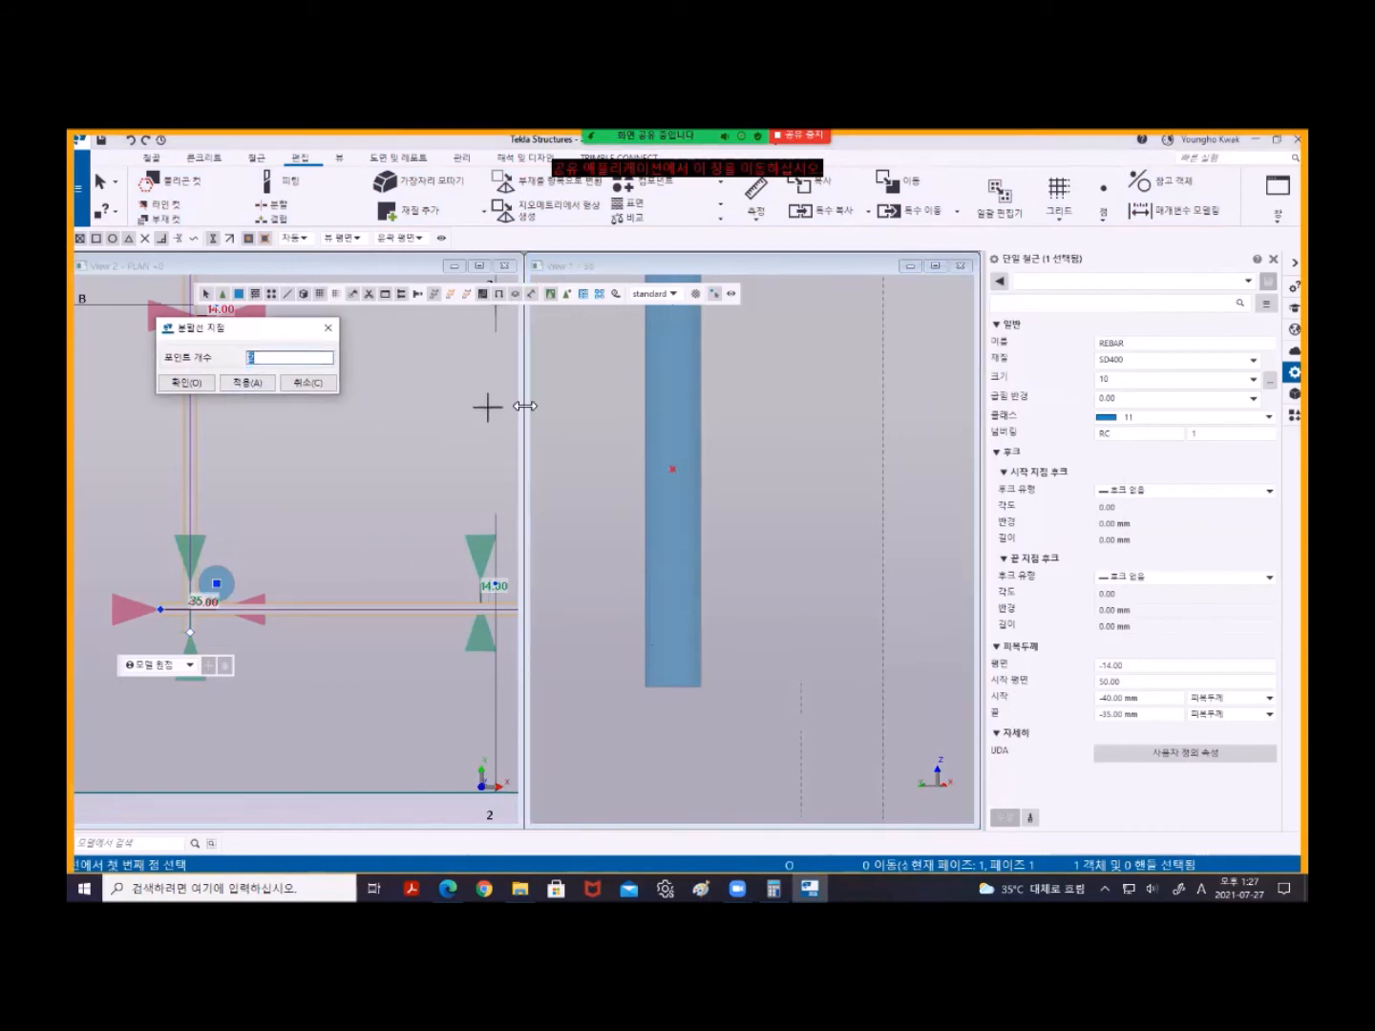
scroll(622, 411, "down", 4)
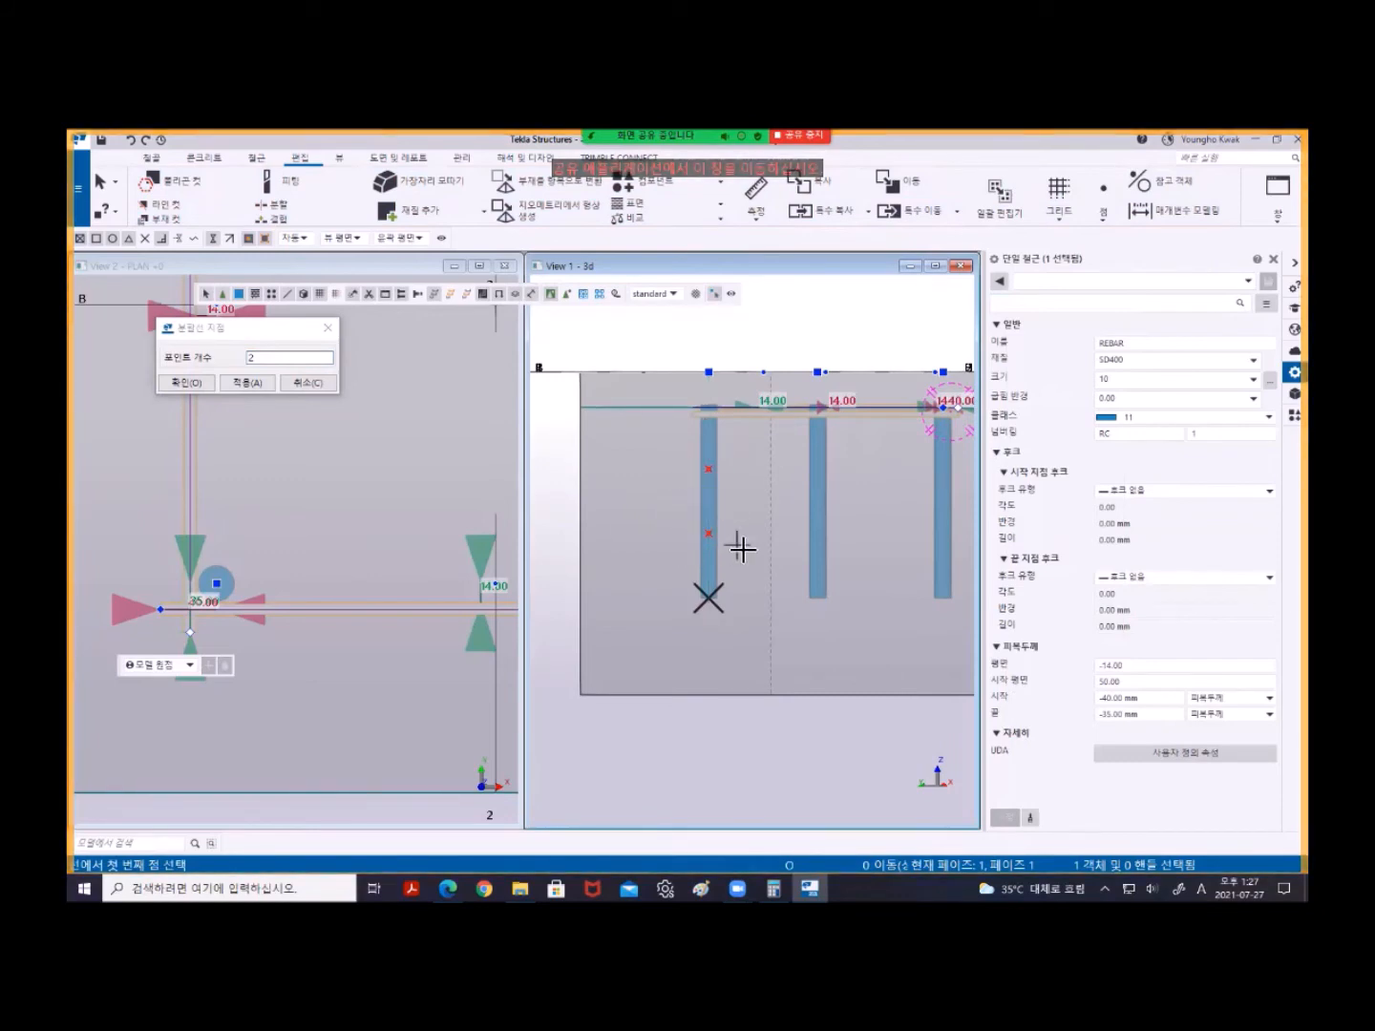
left_click_drag(289, 361, 240, 363)
type("3")
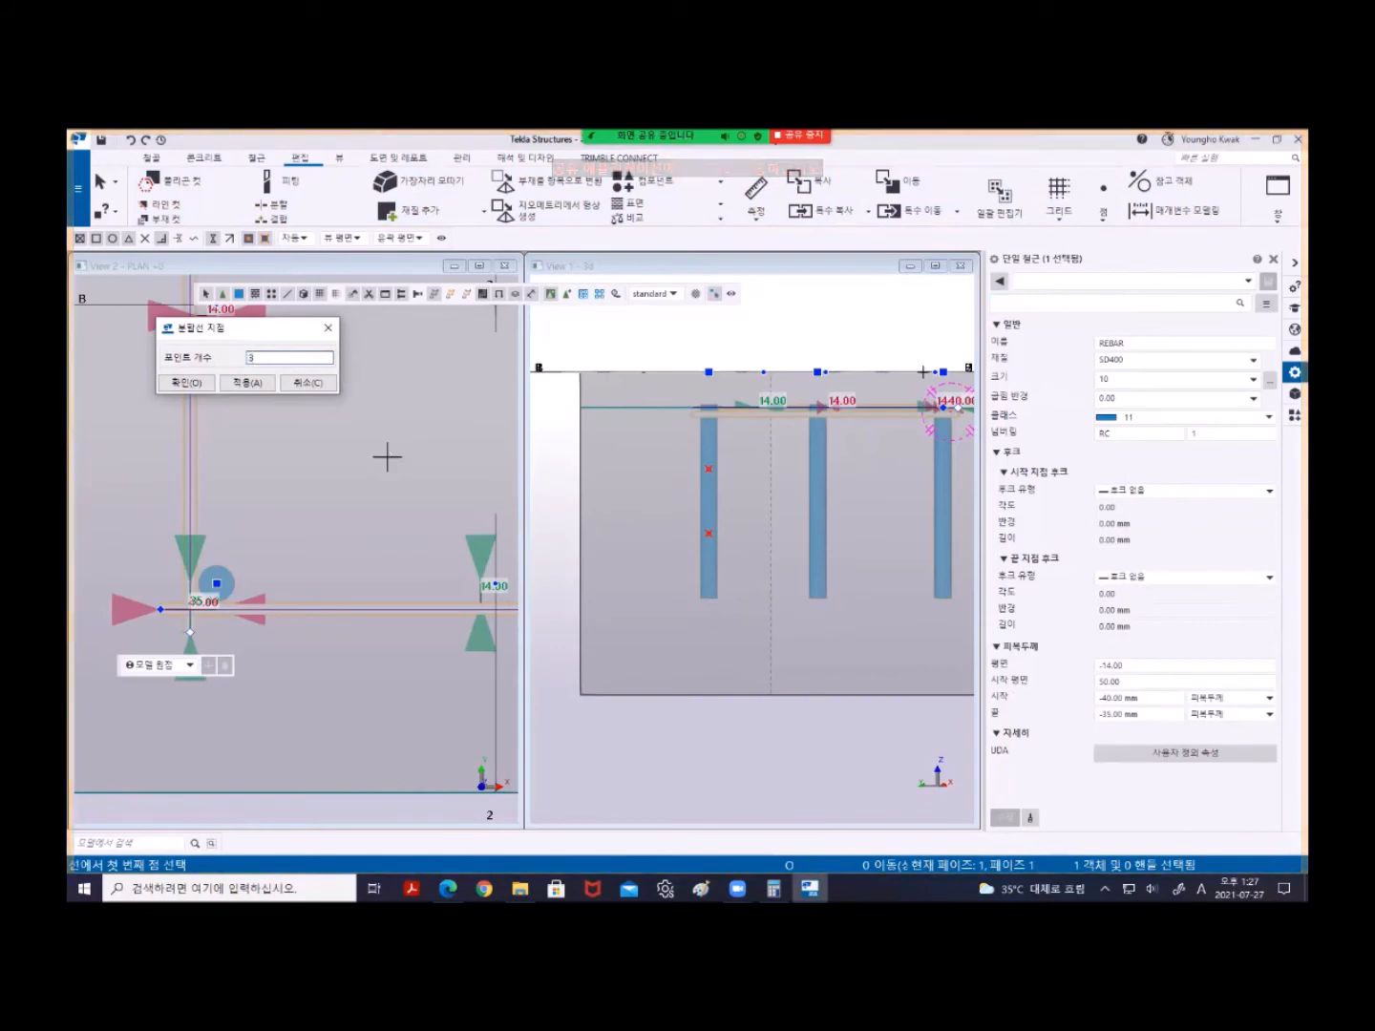
left_click(247, 388)
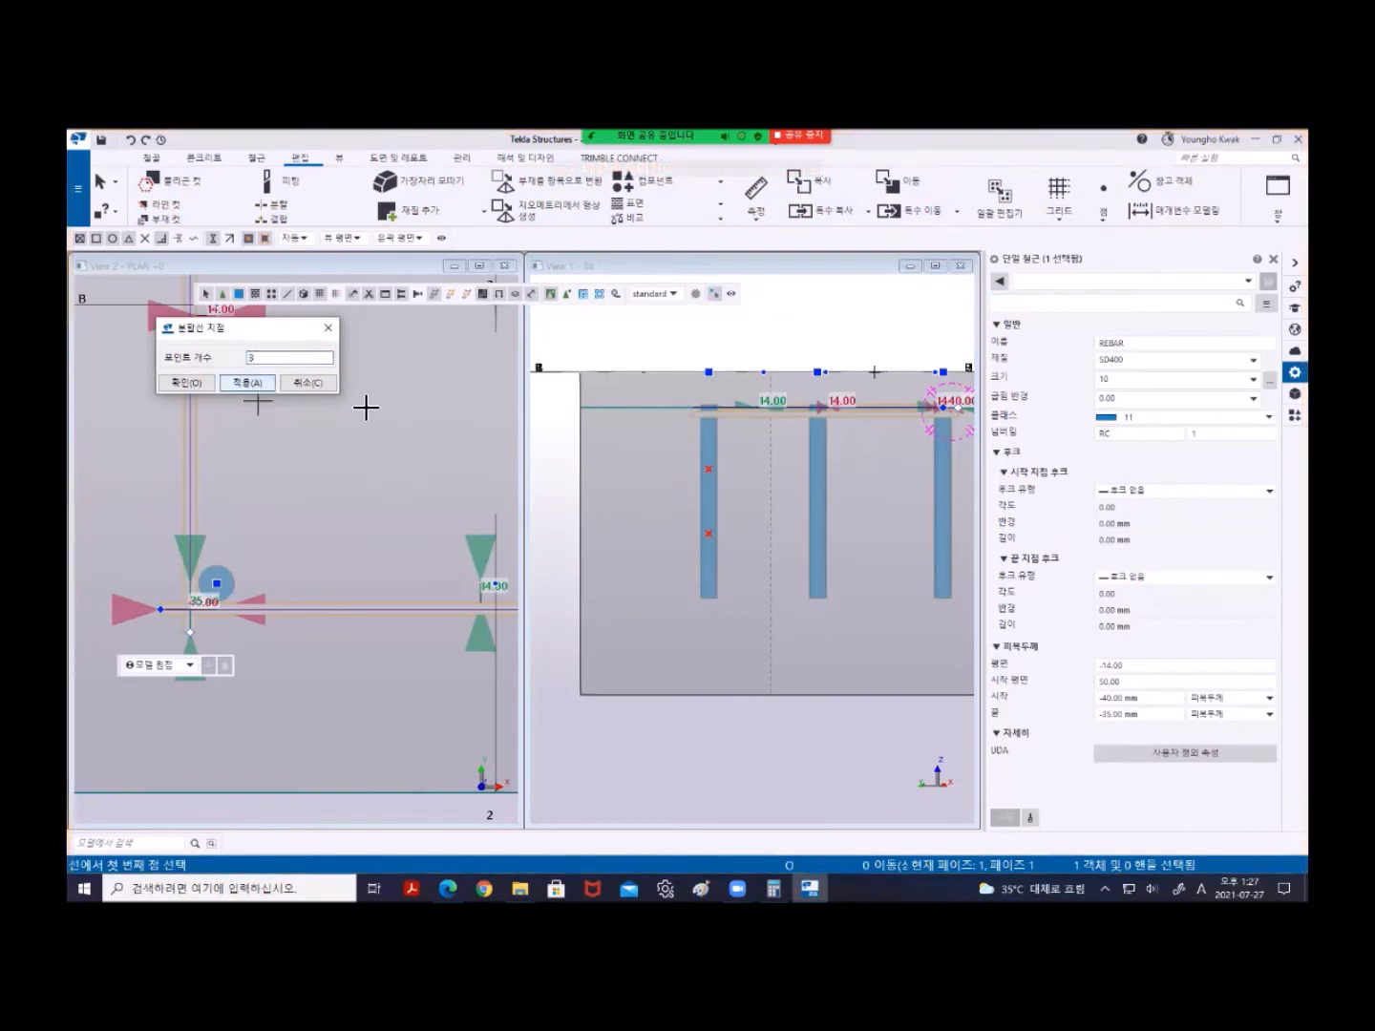
right_click(588, 334)
left_click(623, 344)
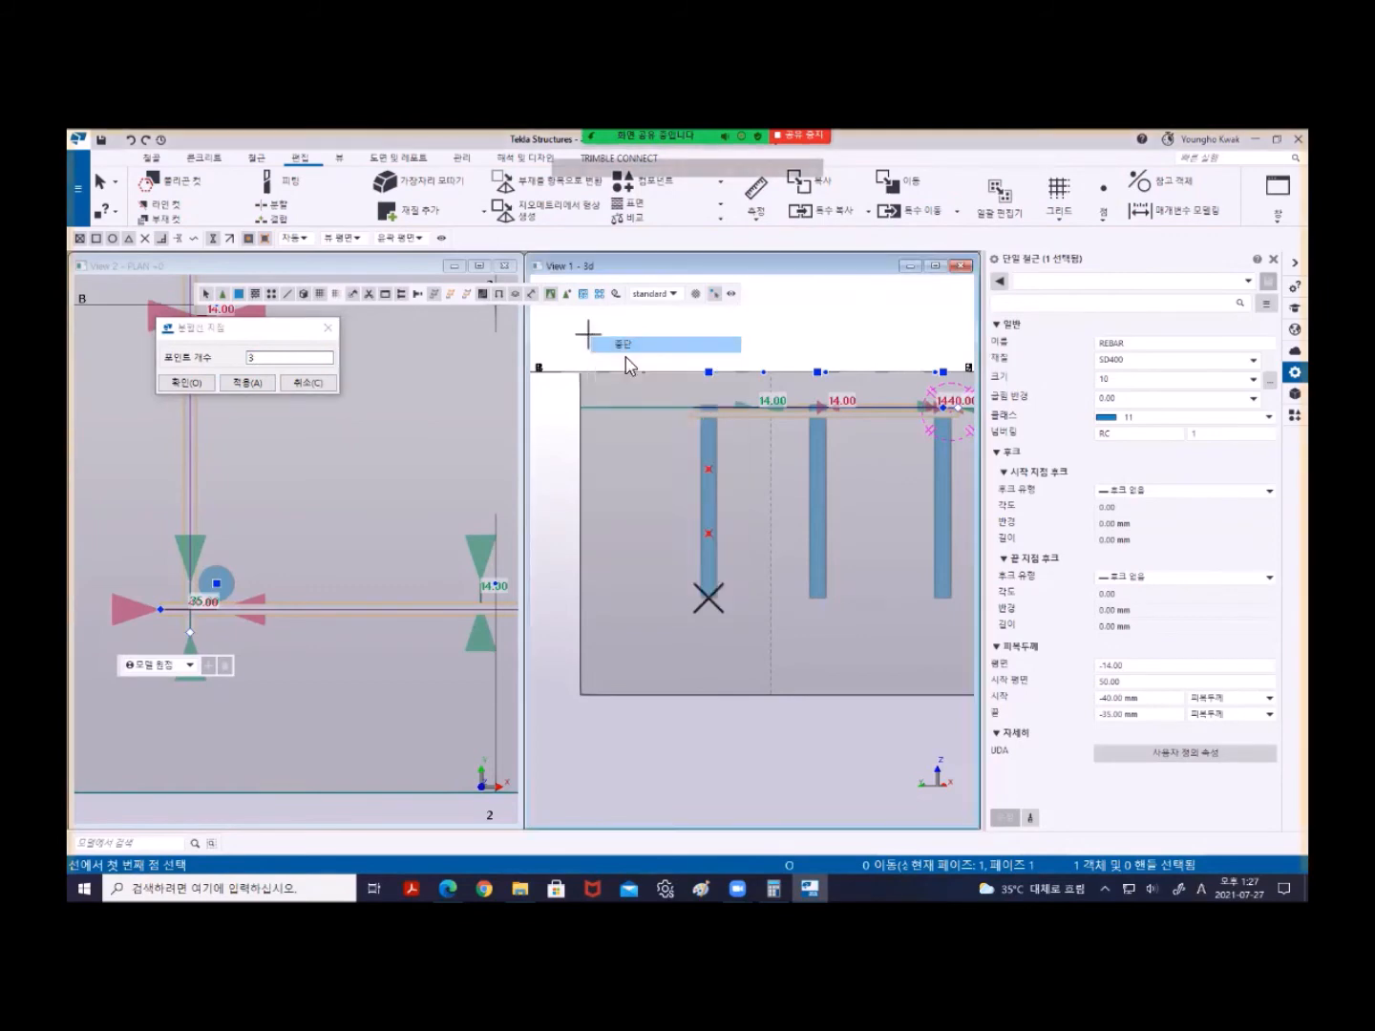
scroll(720, 470, "up", 3)
scroll(718, 481, "down", 2)
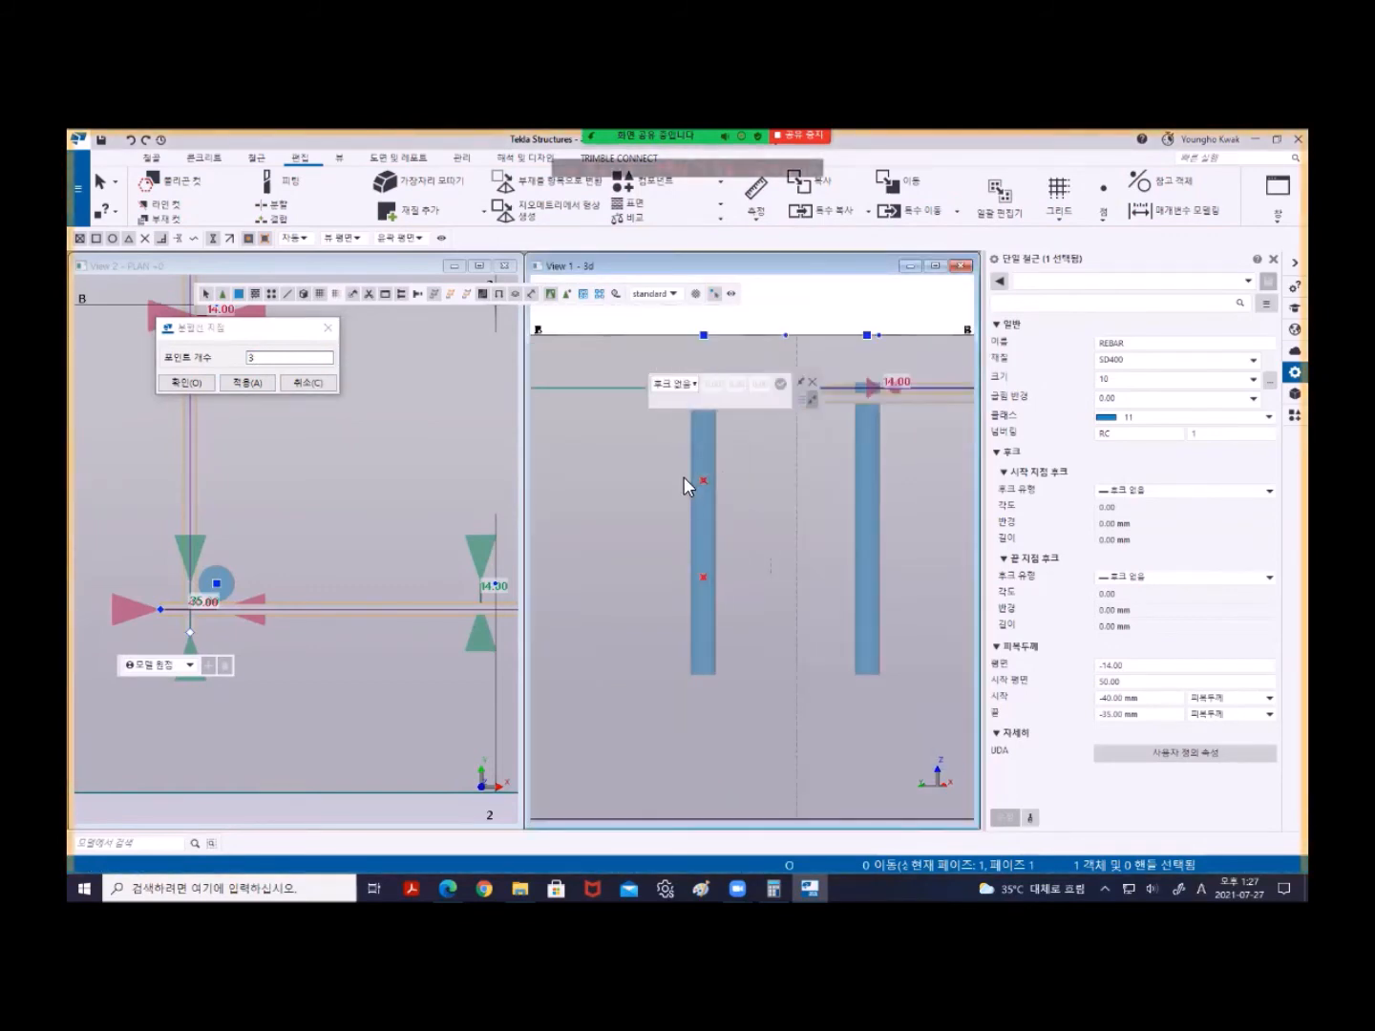
- Deselect the tie and delete the two division points on the main bar
left_click(764, 309)
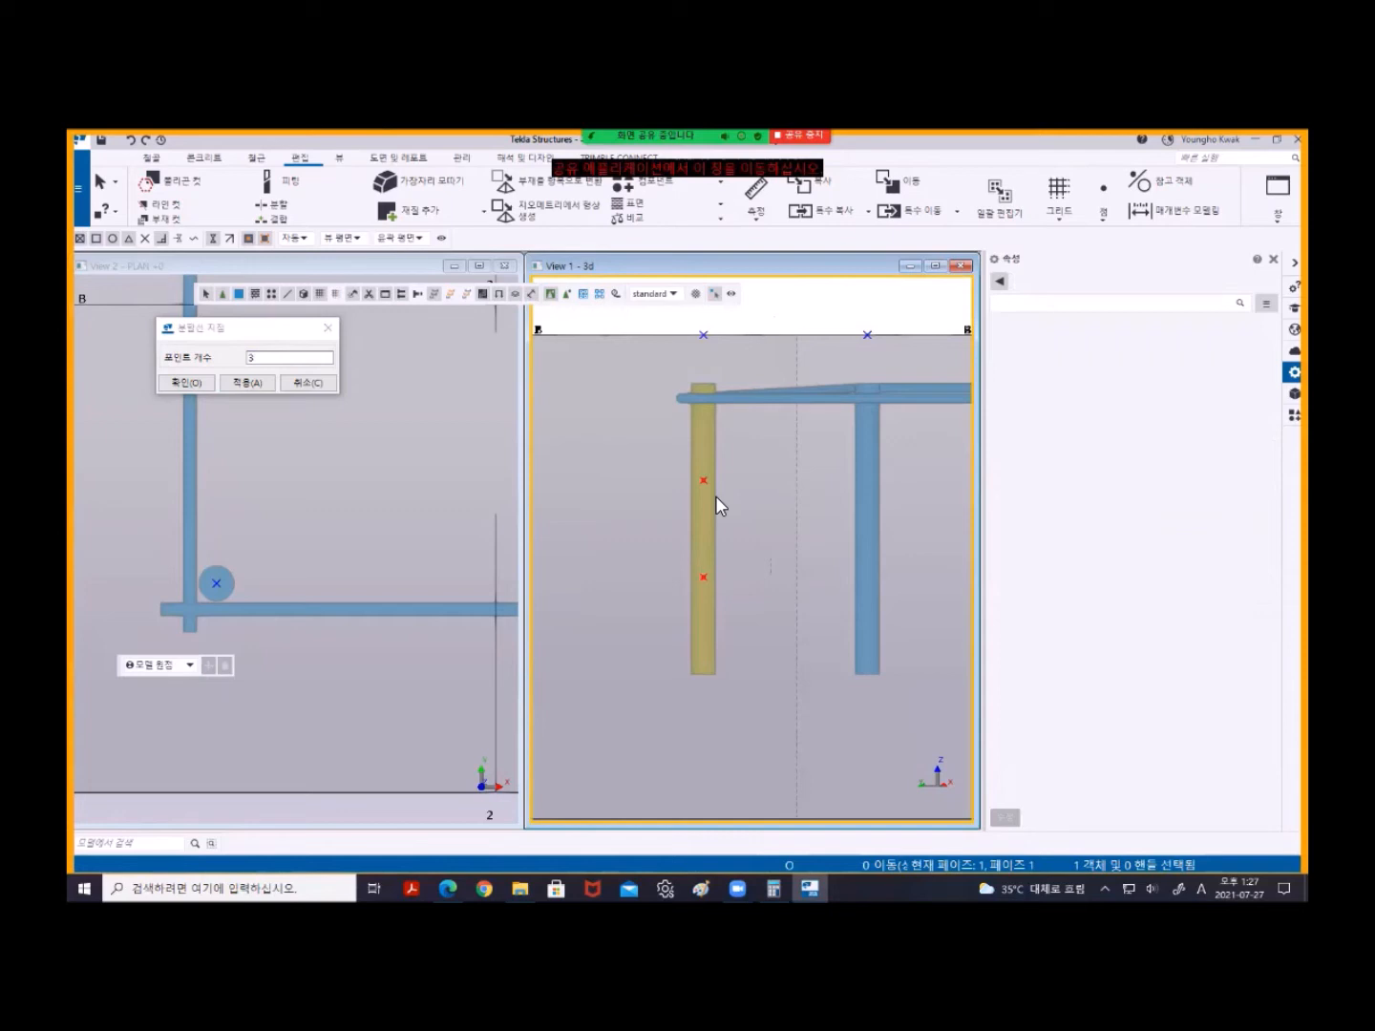
scroll(691, 496, "down", 3)
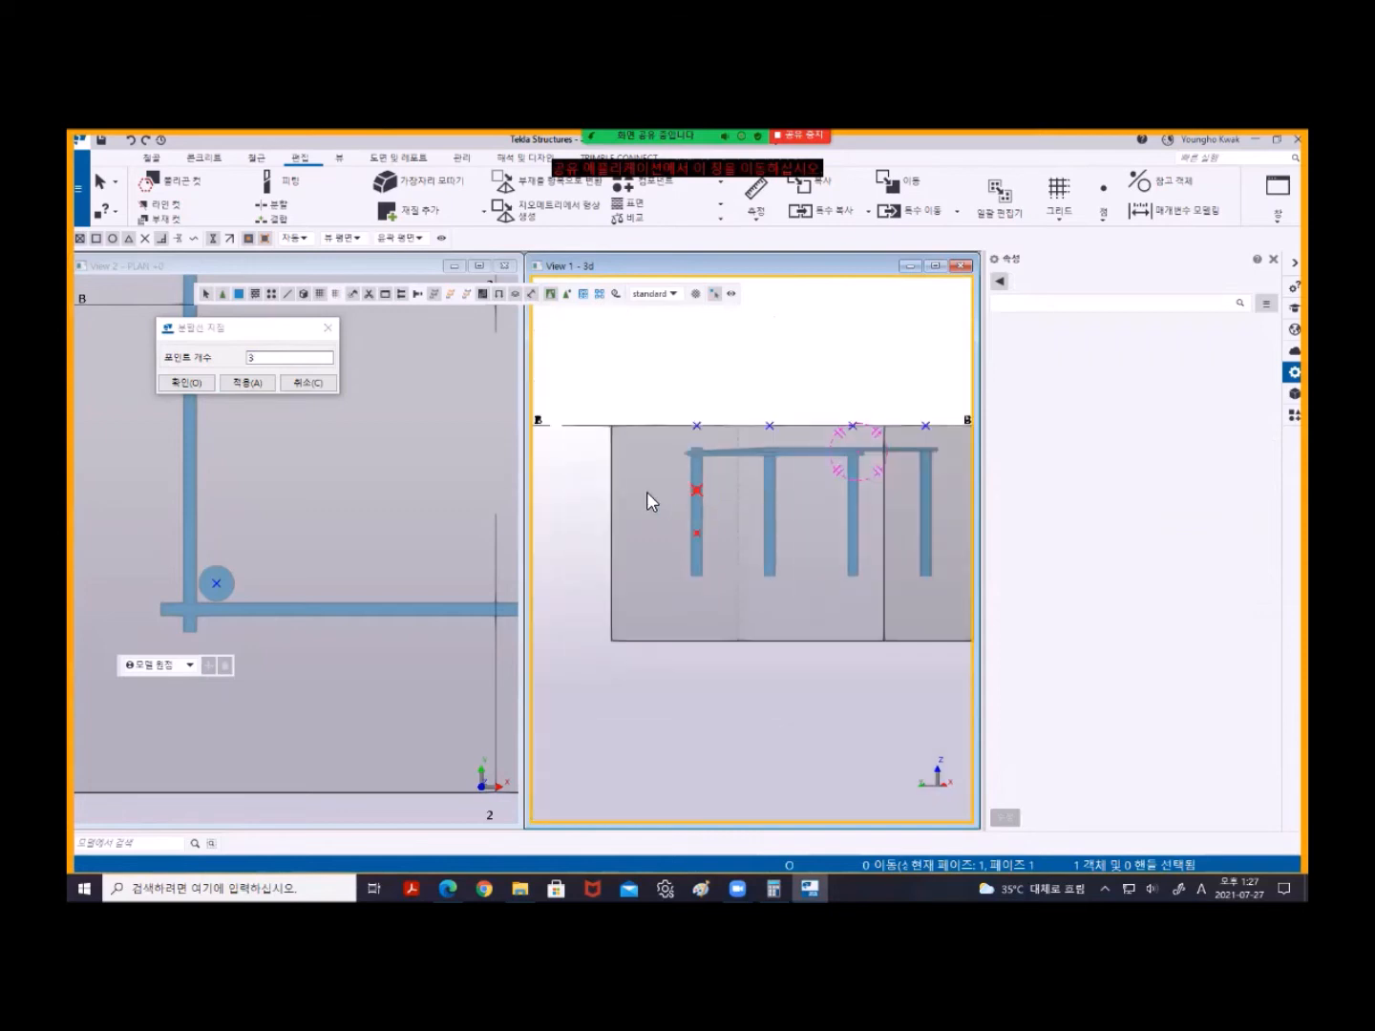
left_click_drag(731, 578, 730, 579)
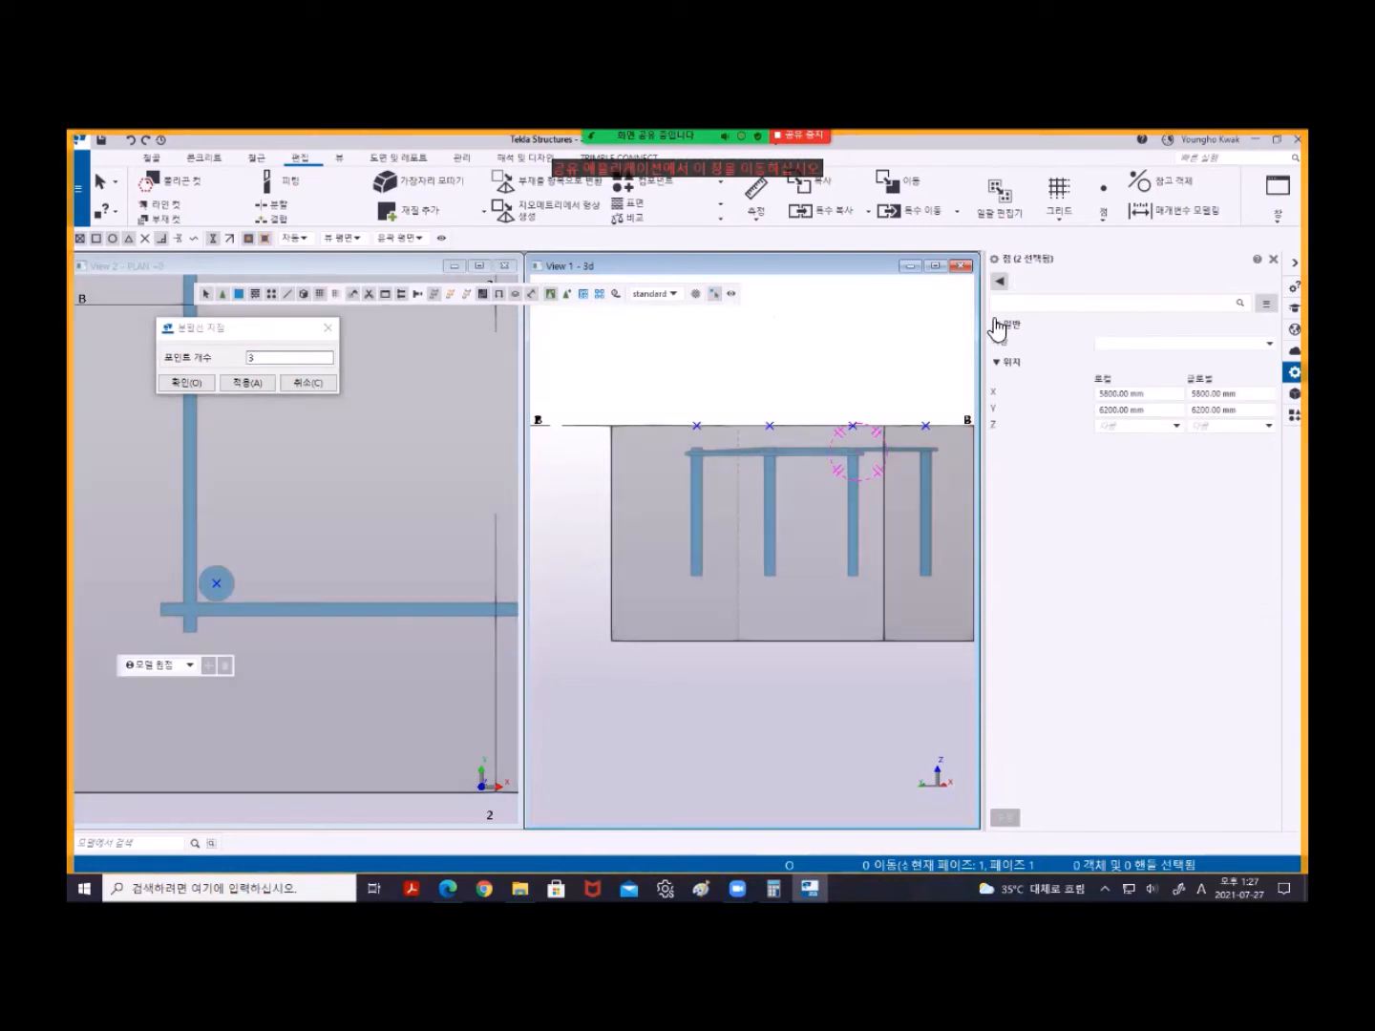
- Maximise the 3D view and frame the grid 2-B footing with its rebar from an angle
left_click(936, 267)
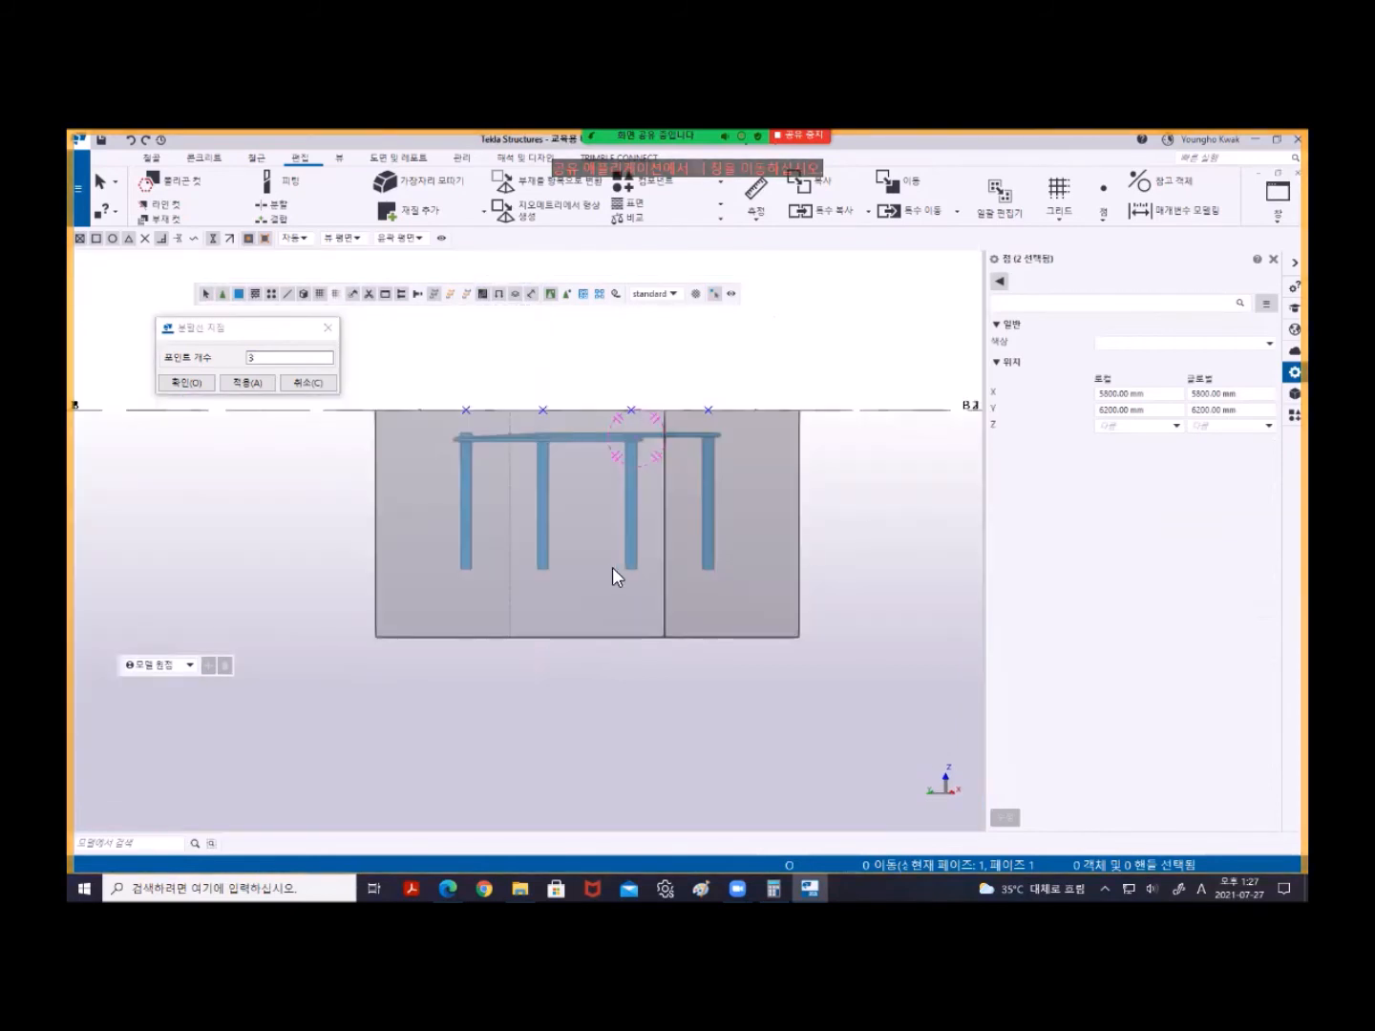
middle_click_drag(588, 535, 617, 584, "ctrl")
scroll(563, 534, "down", 4)
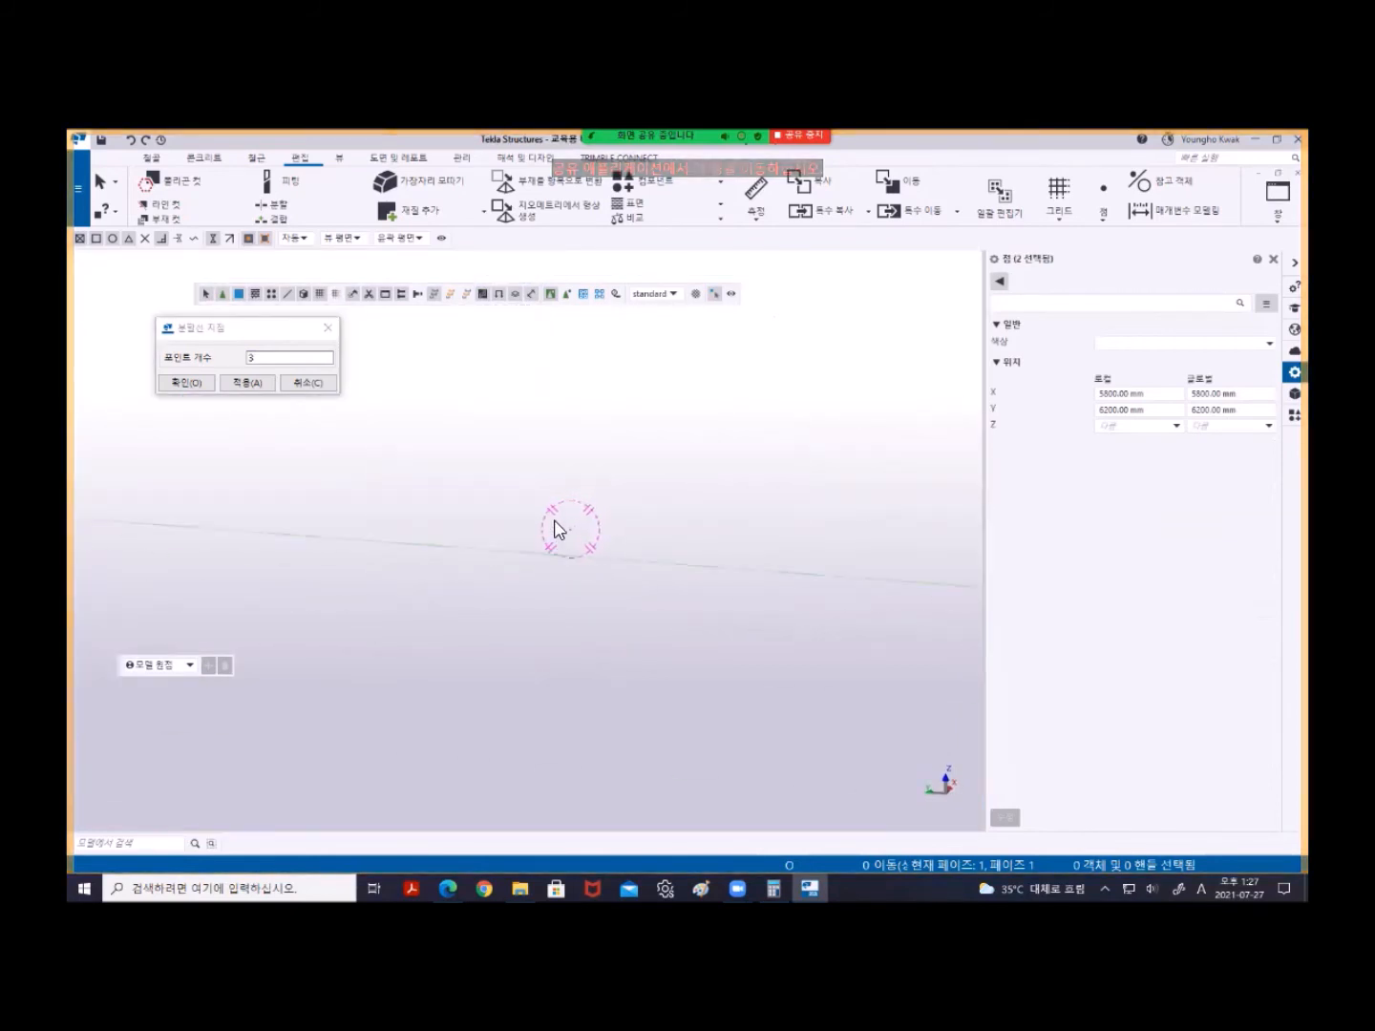
middle_click_drag(556, 529, 815, 786)
middle_click_drag(858, 463, 1013, 690)
middle_click_drag(310, 556, 391, 642)
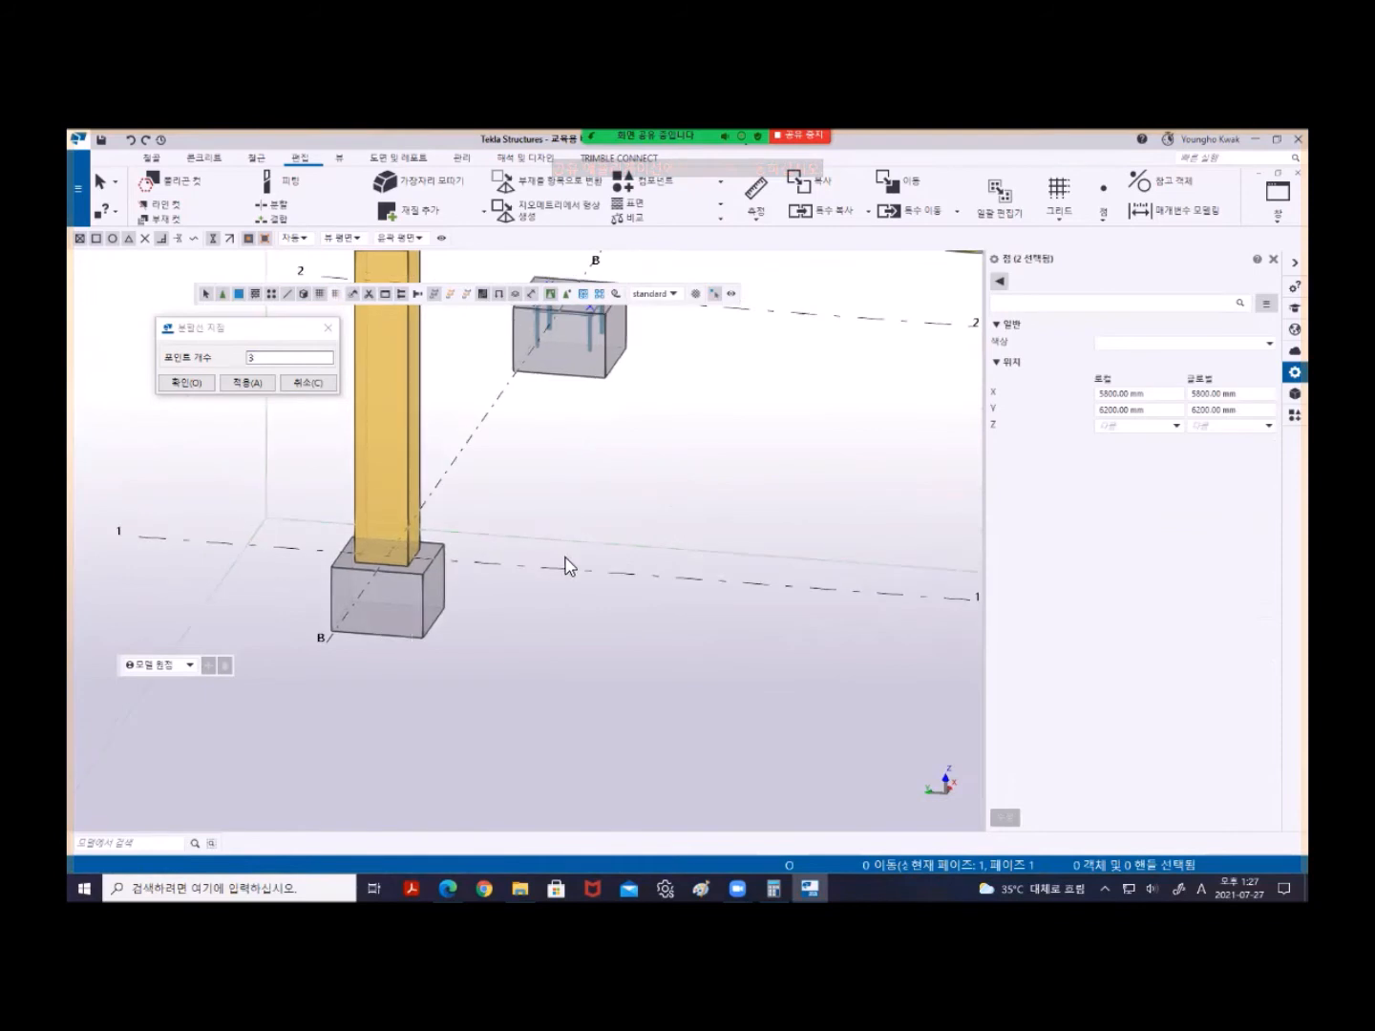
scroll(546, 598, "down", 3)
scroll(548, 508, "up", 6)
scroll(597, 501, "up", 5)
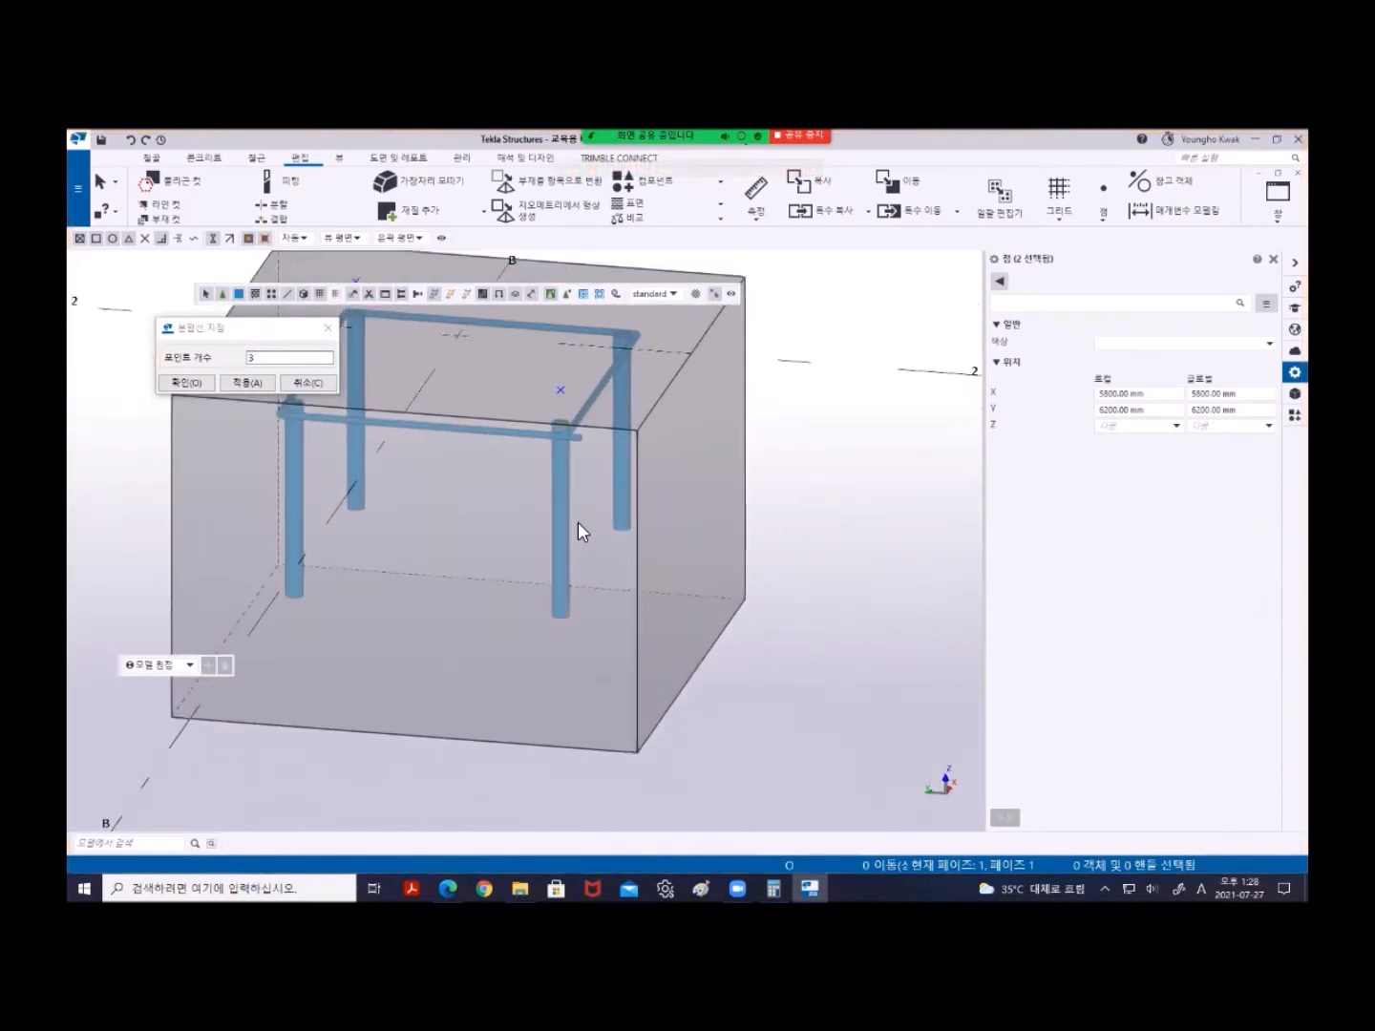
- Select the D25 main bar at the footing's near corner and close the line-division point settings
left_click(563, 489)
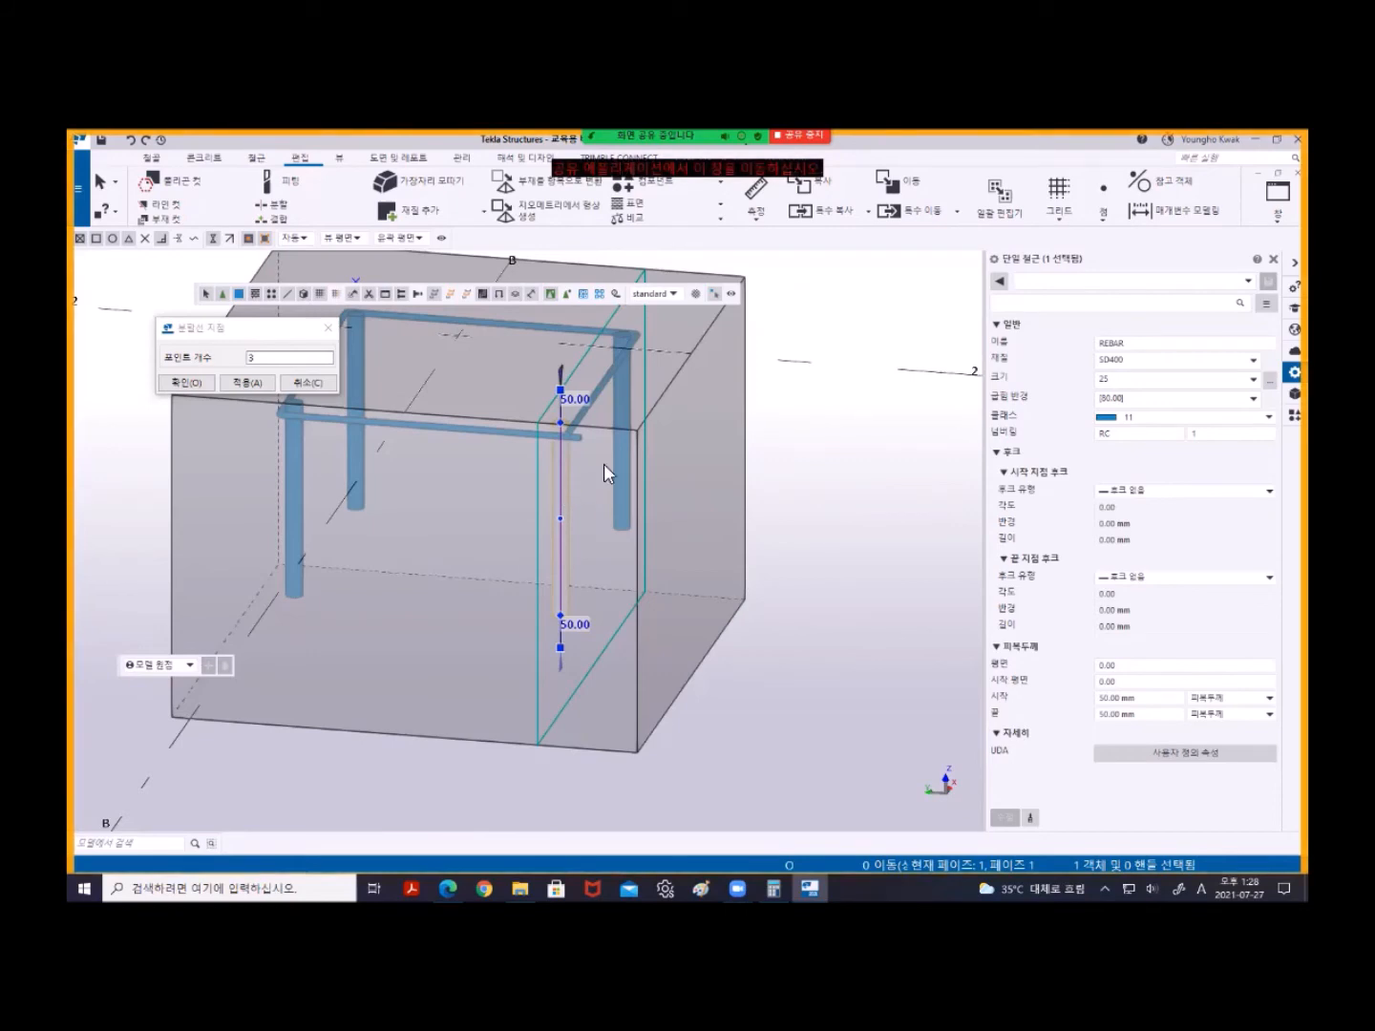
right_click(799, 306)
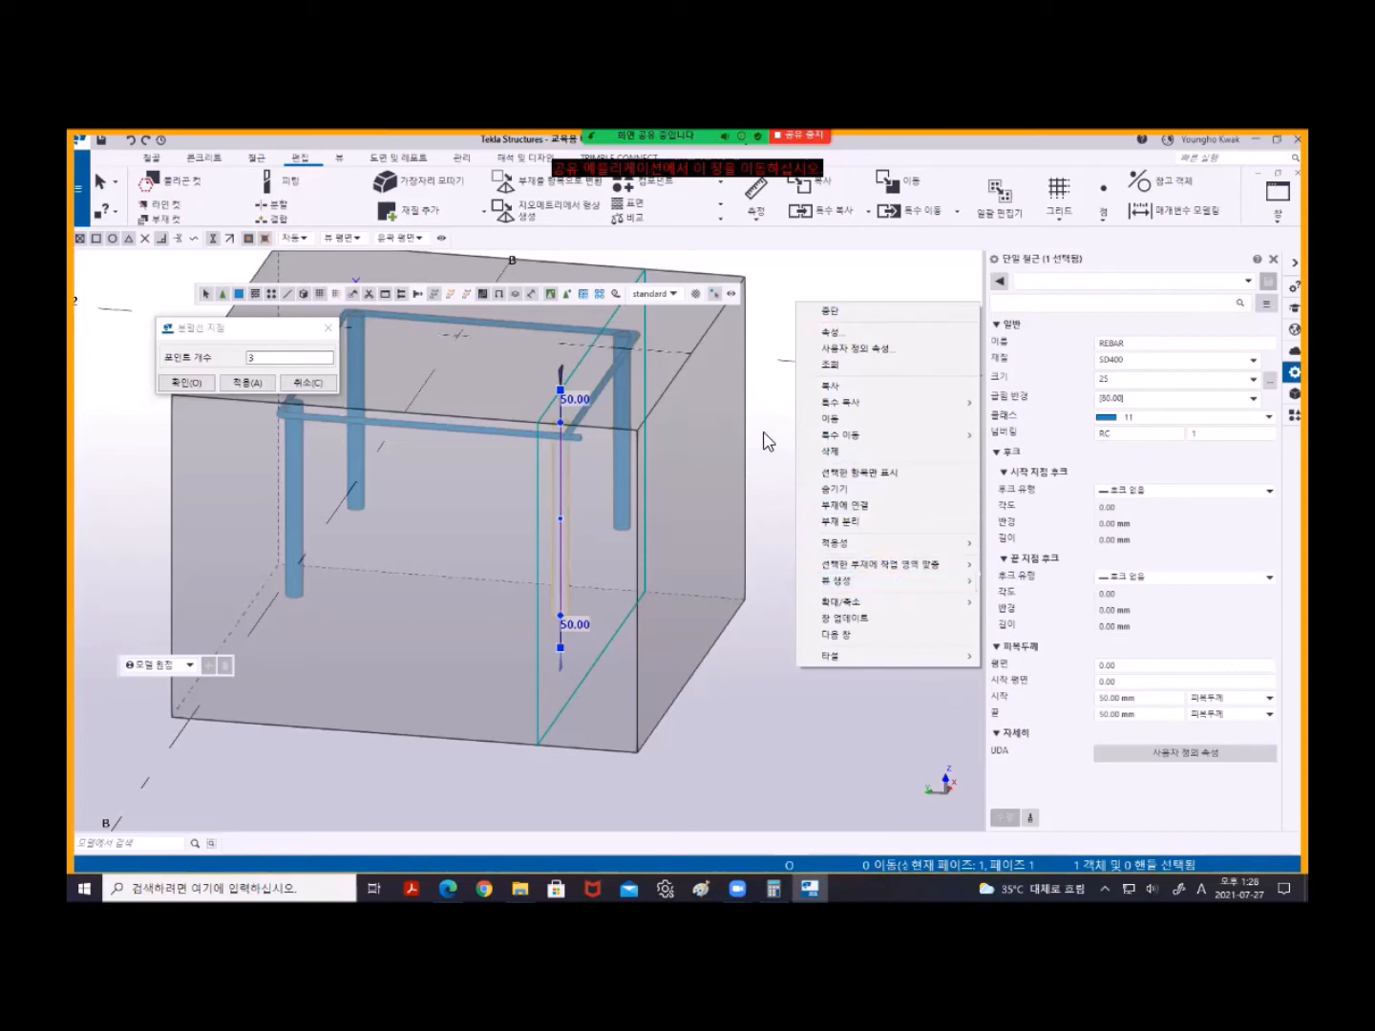
left_click(331, 329)
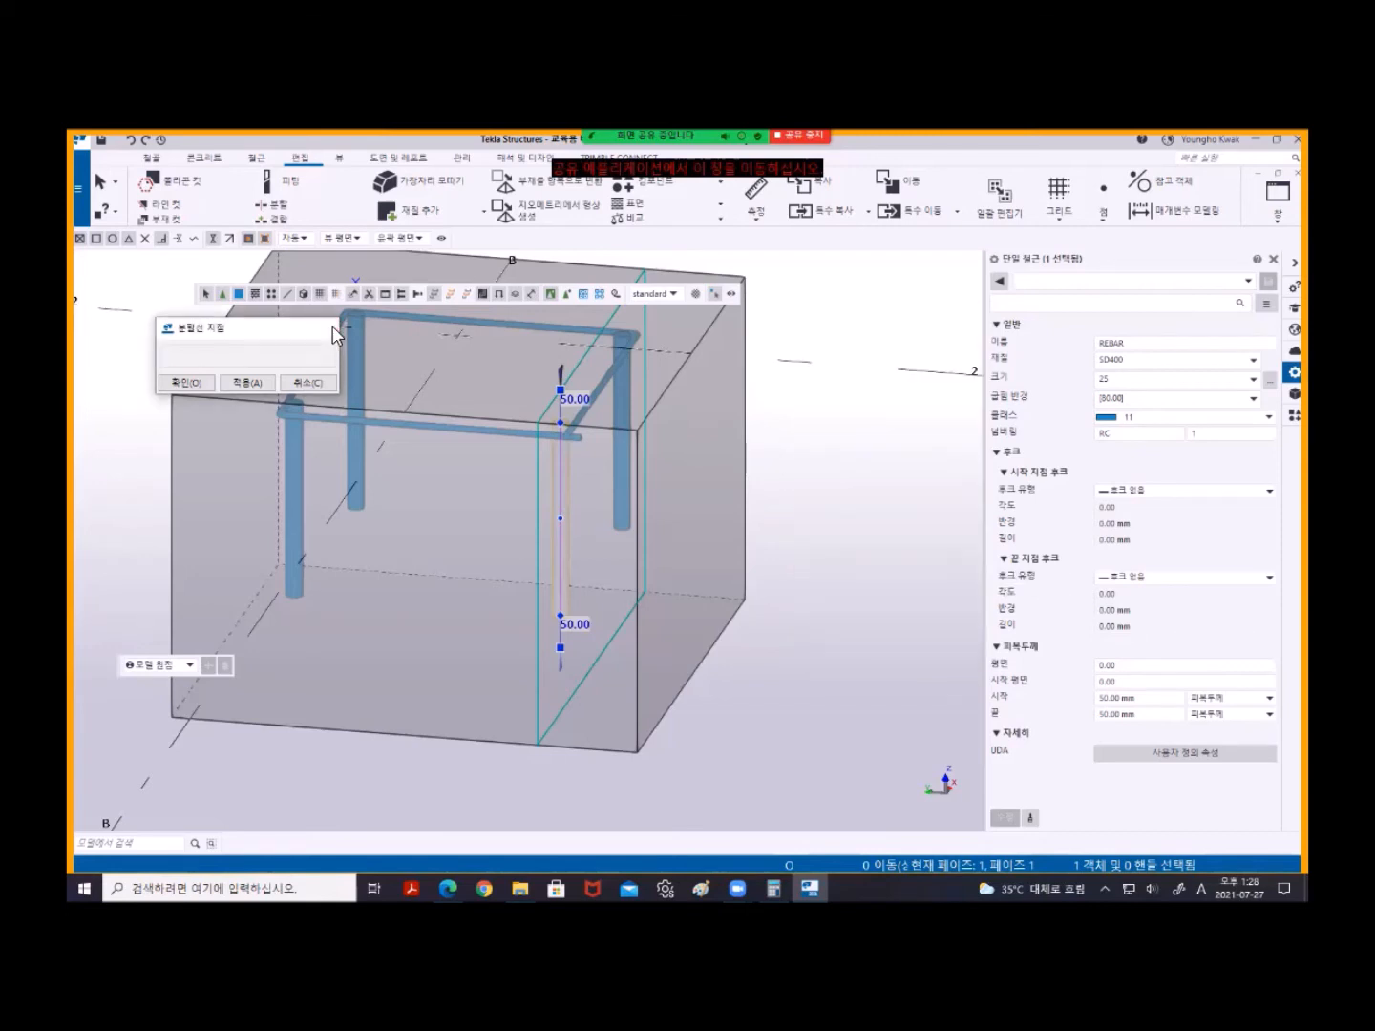
left_click(331, 330)
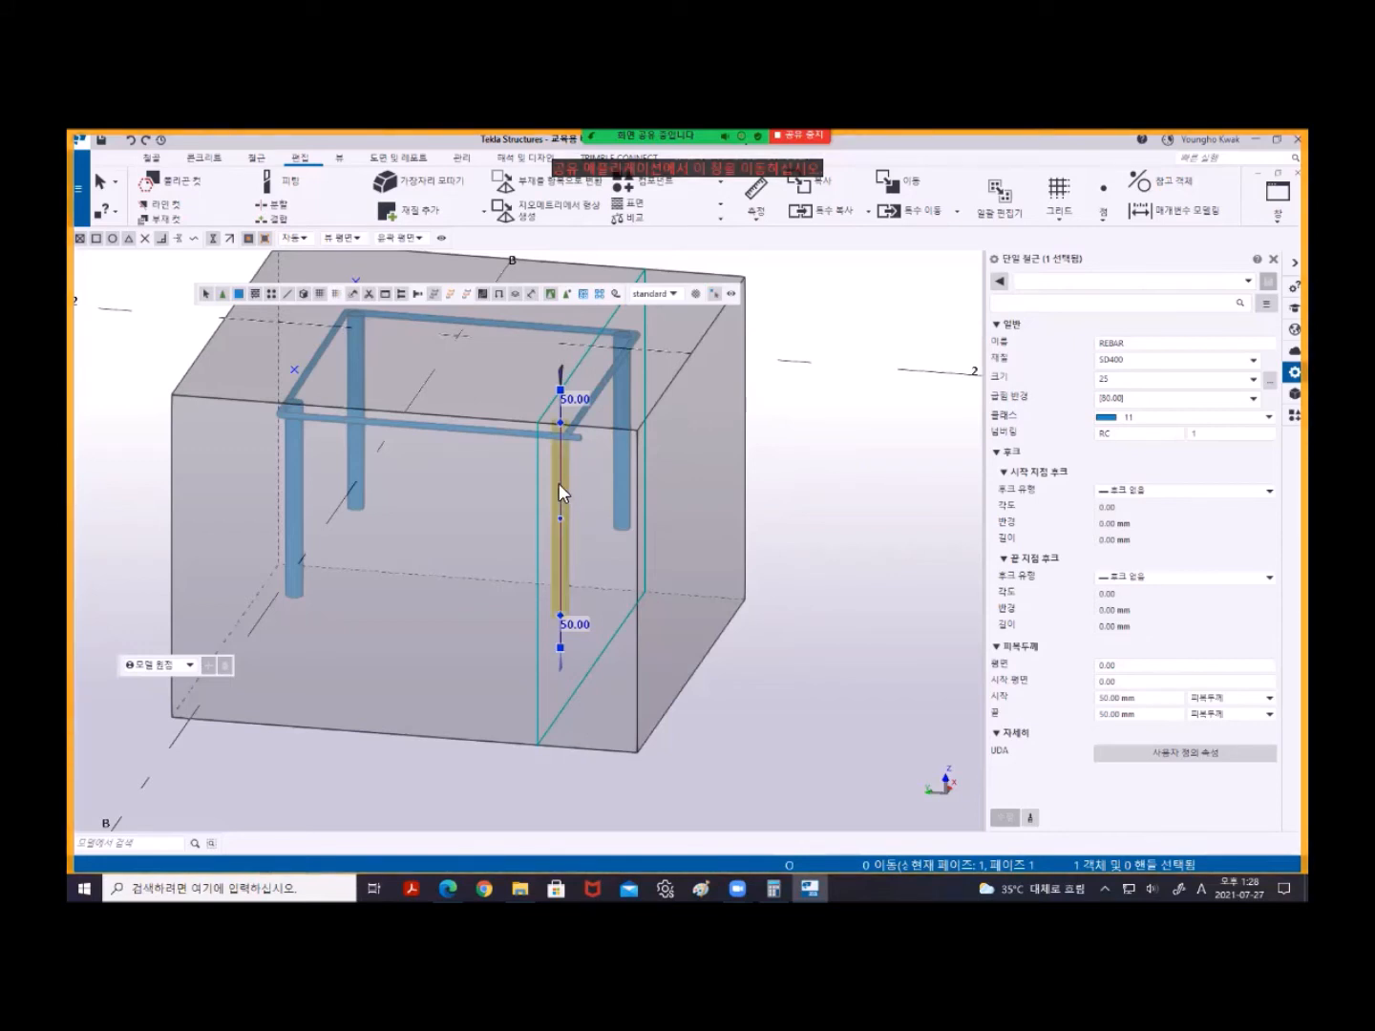
- Try to create a basic part view from the D25 main bar at the footing's near corner
left_click(830, 516)
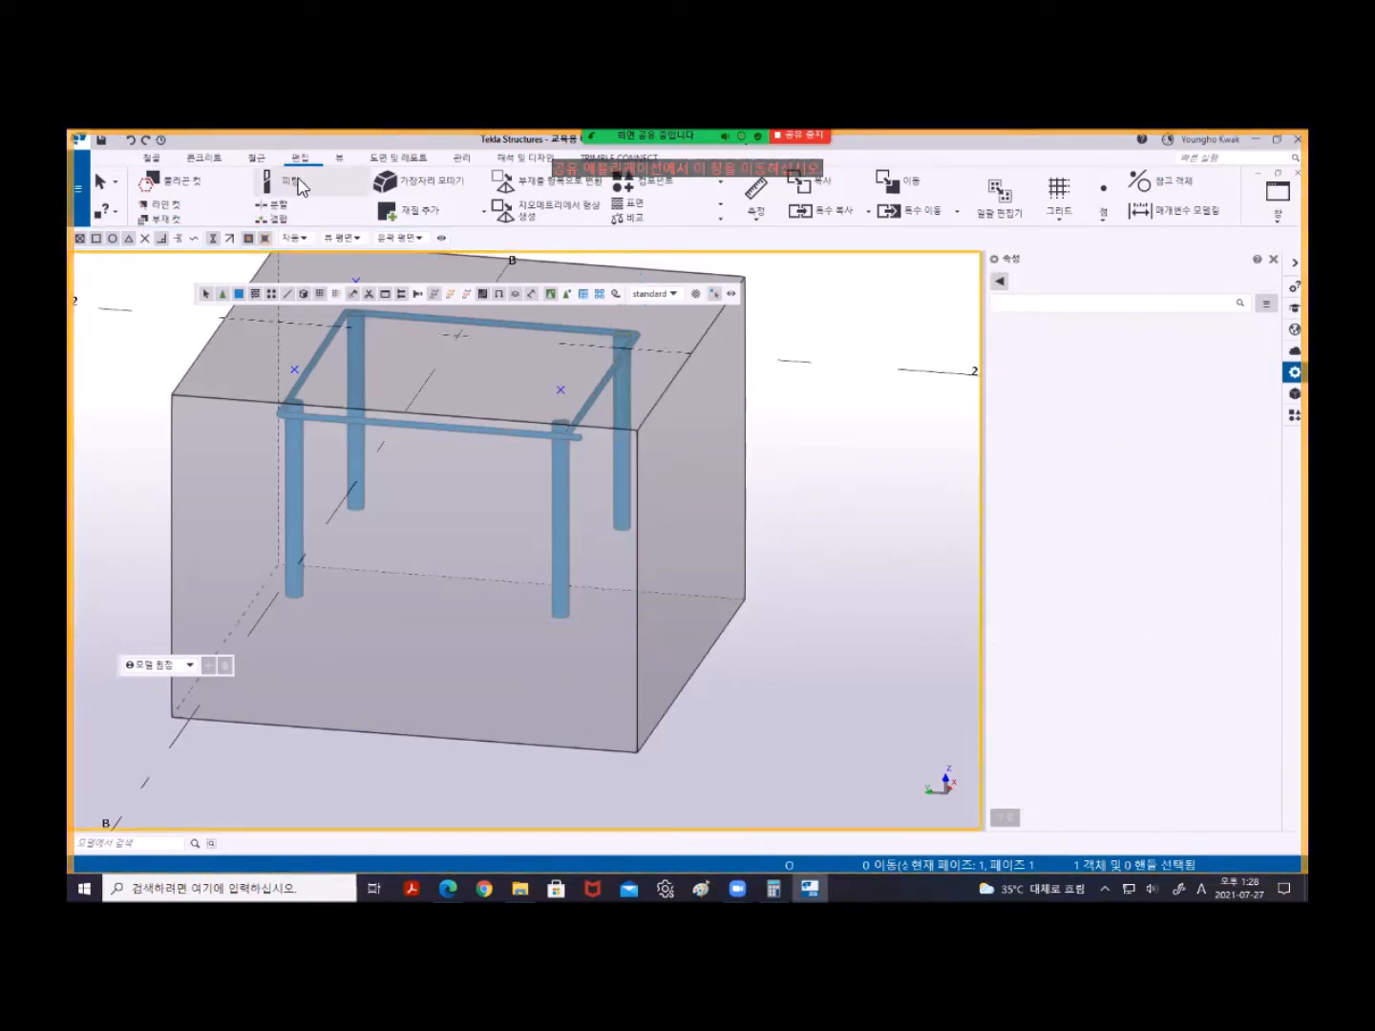
left_click(341, 159)
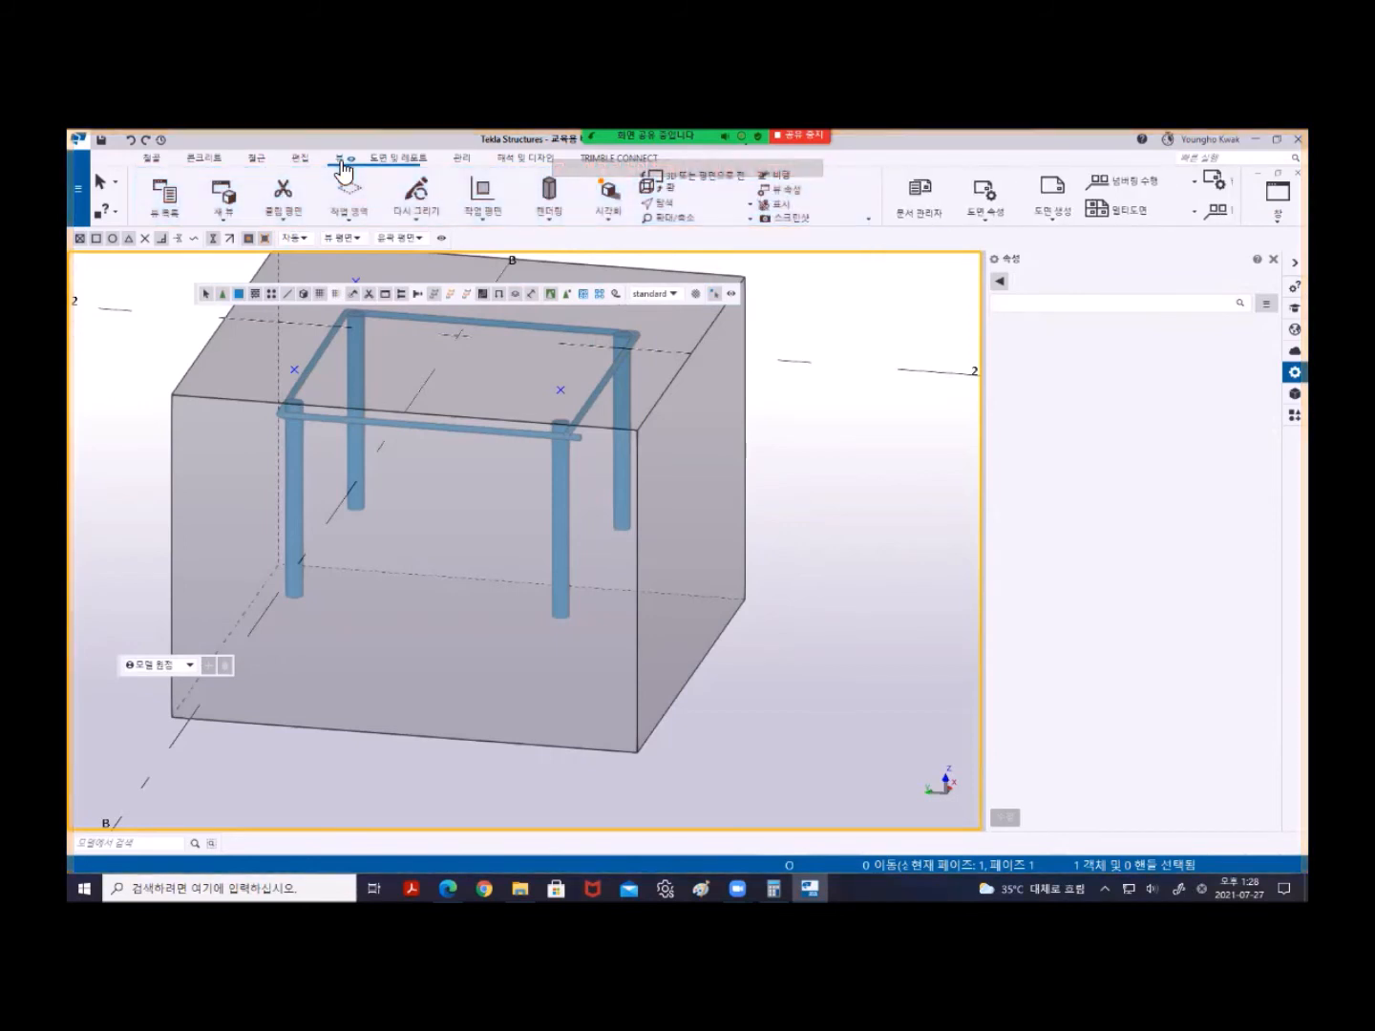
left_click(228, 225)
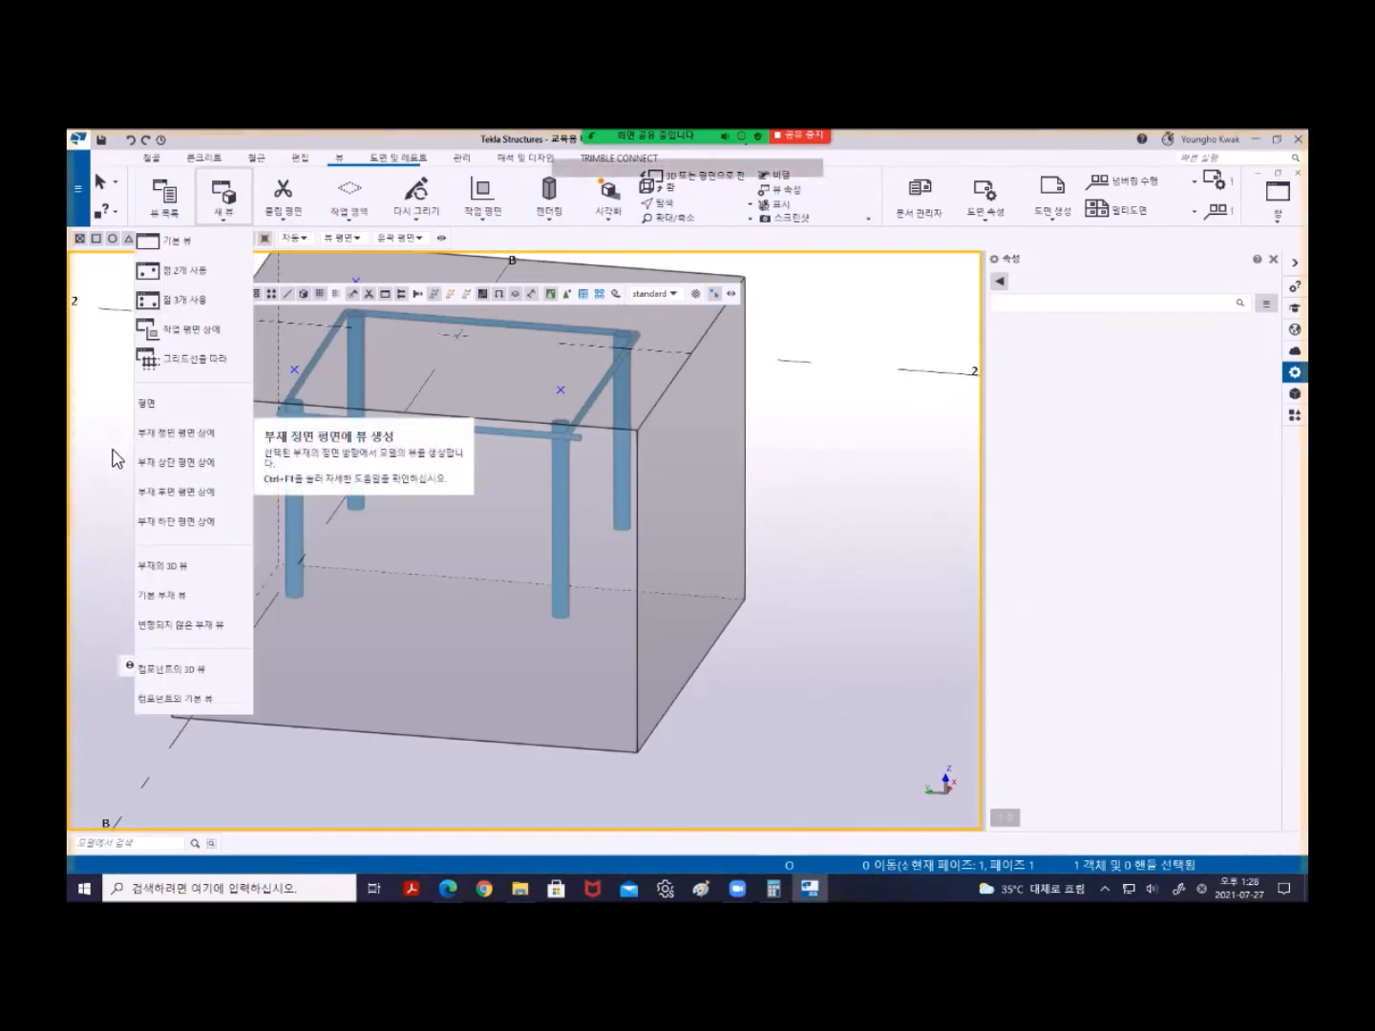
left_click(184, 597)
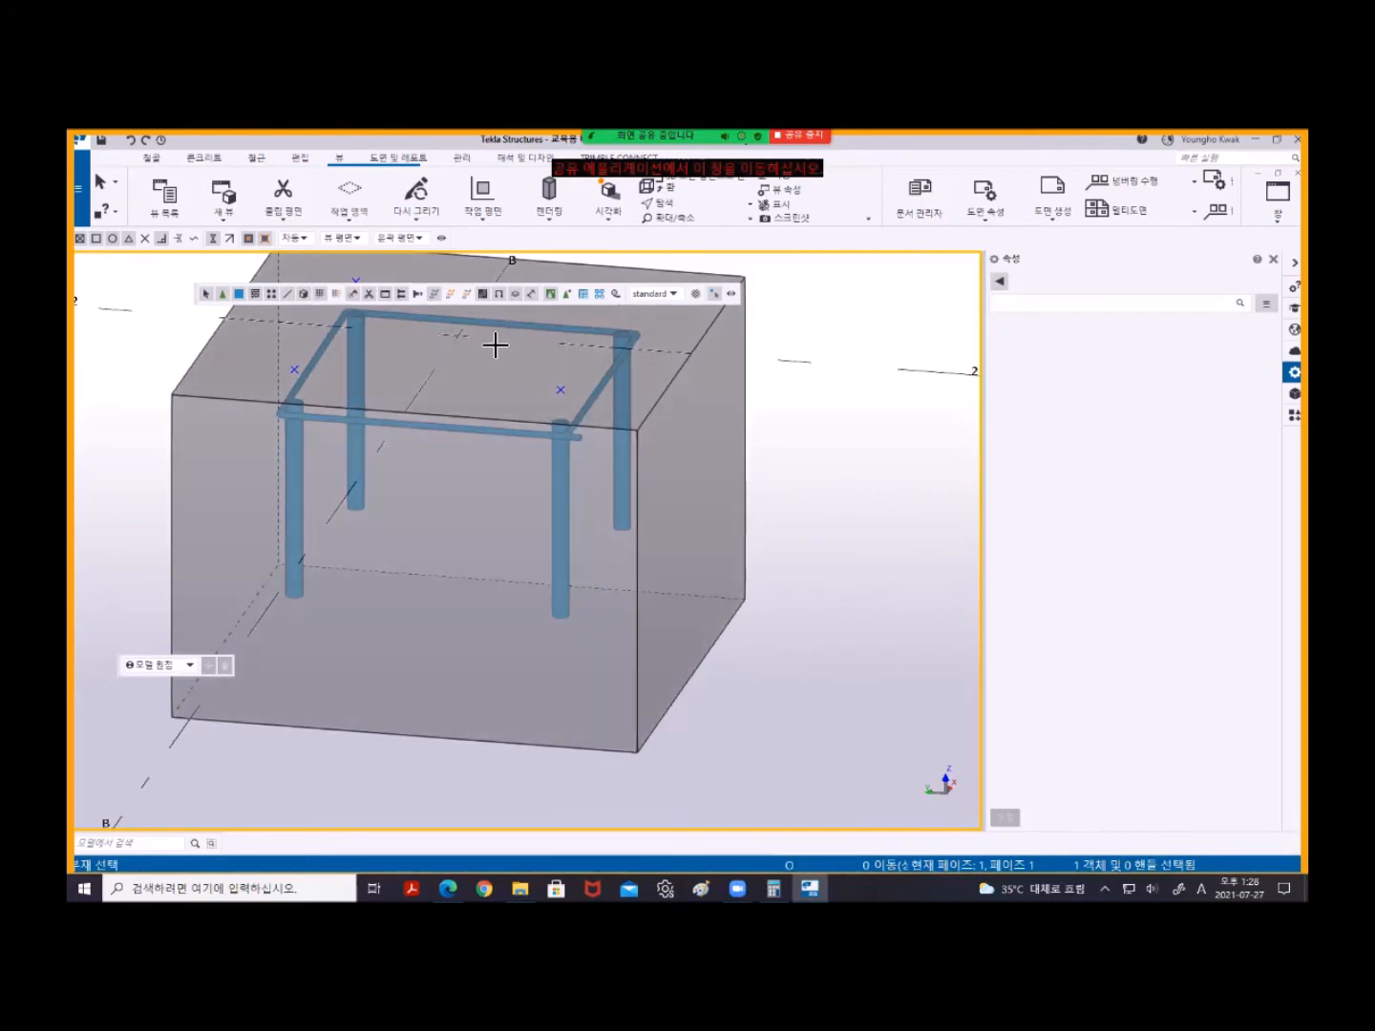
left_click(468, 295)
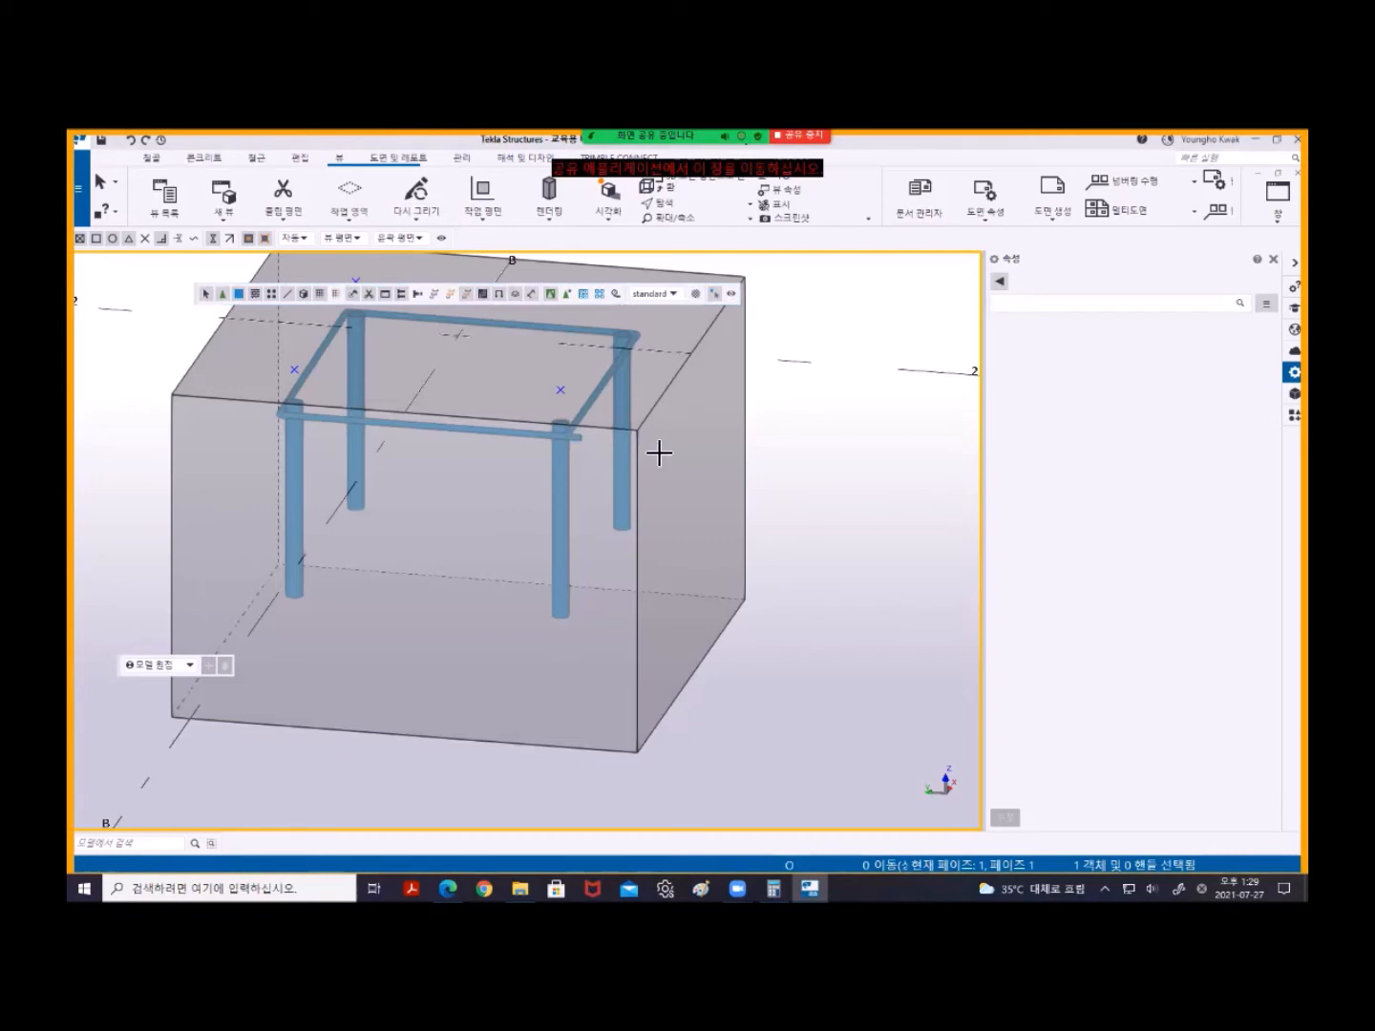
scroll(572, 466, "up", 5)
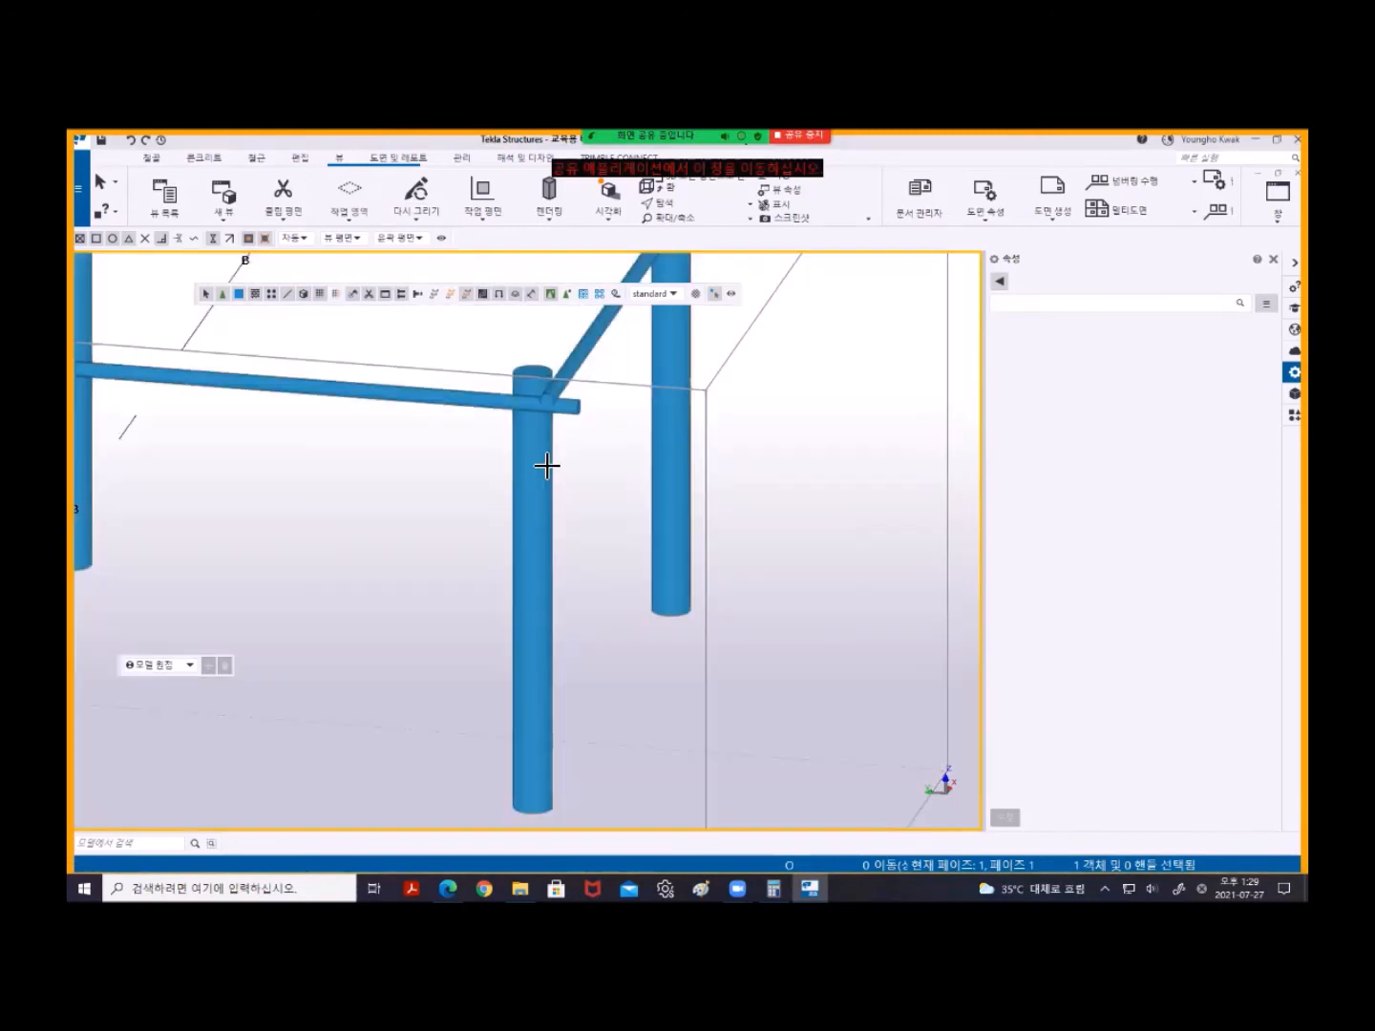
scroll(520, 441, "down", 5)
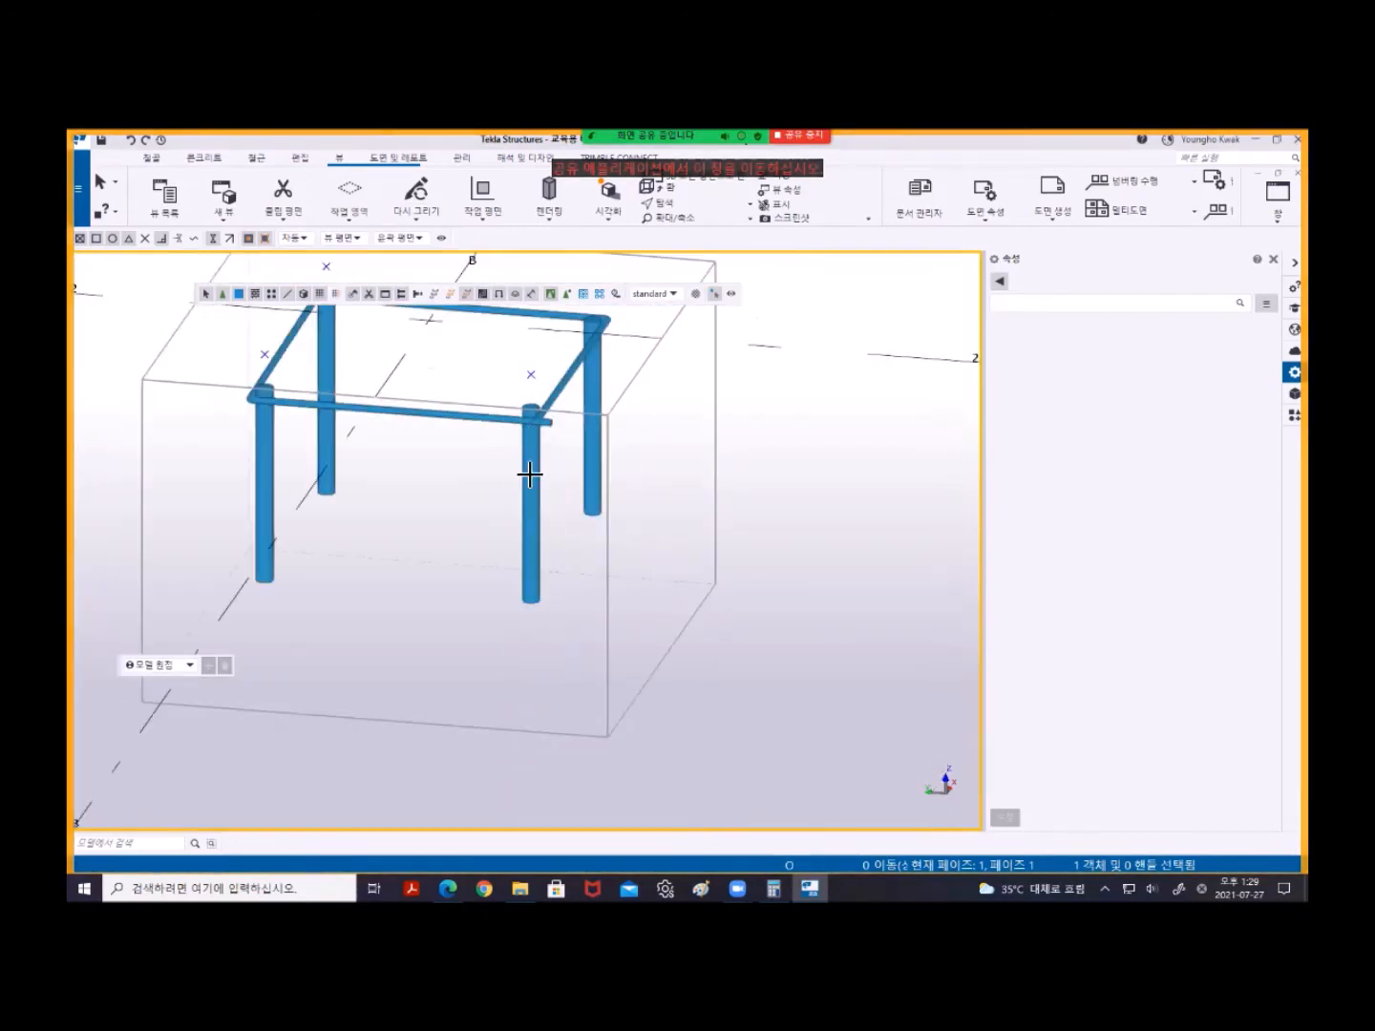
scroll(549, 537, "up", 5)
scroll(543, 534, "down", 5)
middle_click_drag(571, 538, 357, 616)
scroll(715, 440, "down", 2)
middle_click_drag(717, 440, 626, 501)
scroll(667, 468, "up", 5)
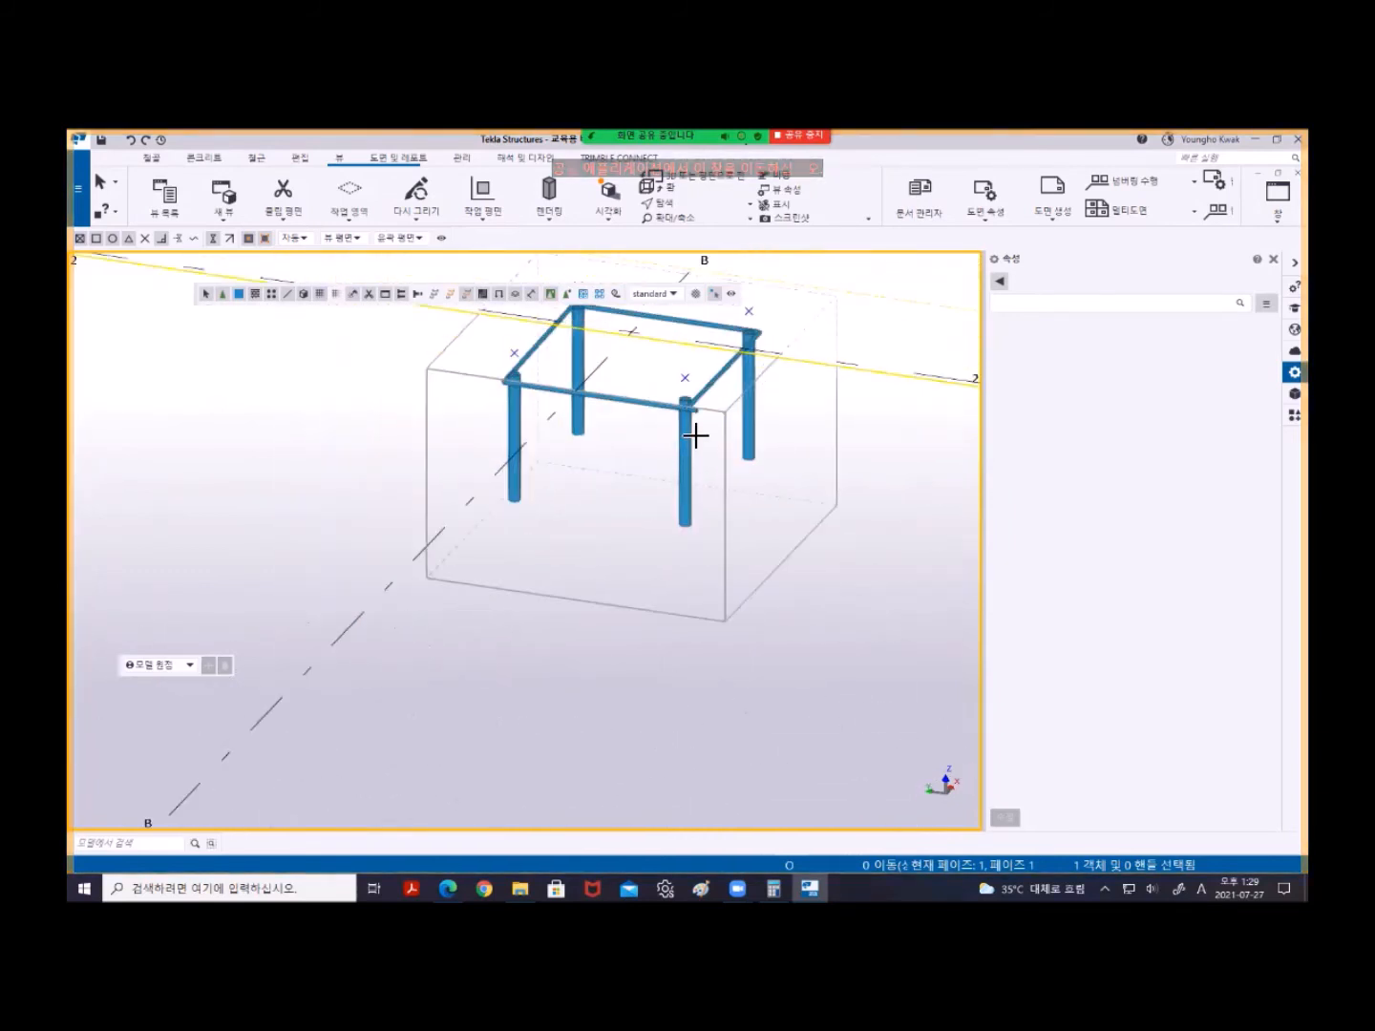
scroll(693, 439, "down", 5)
scroll(572, 453, "up", 6)
right_click(857, 408)
left_click(884, 419)
- Create a new 3D view from the D25 main bar at the footing's near corner
left_click(563, 453)
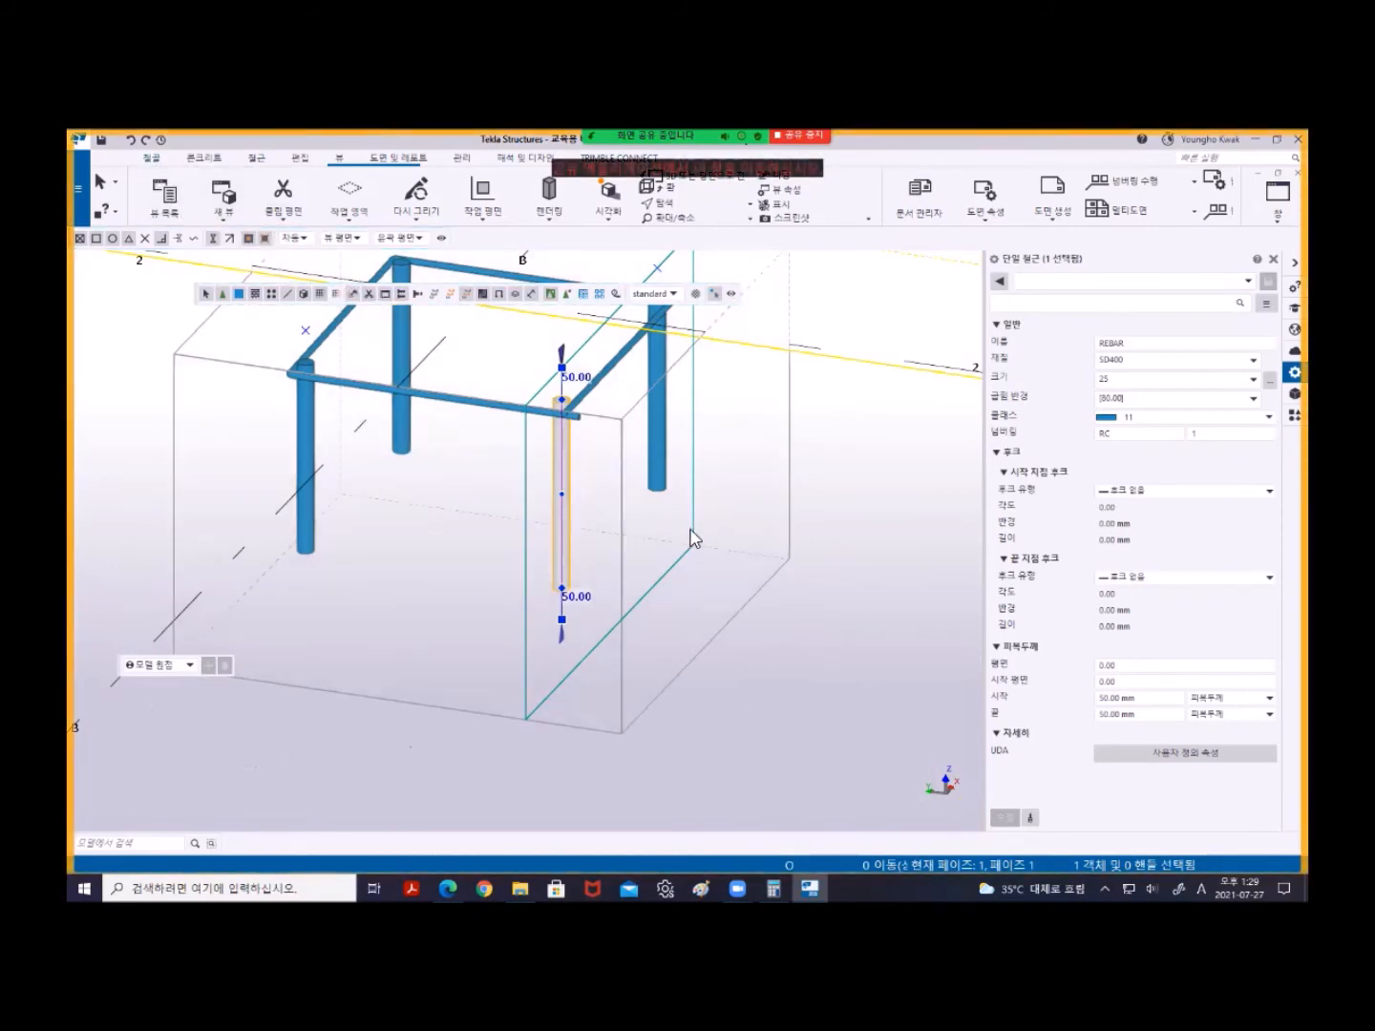
right_click(812, 415)
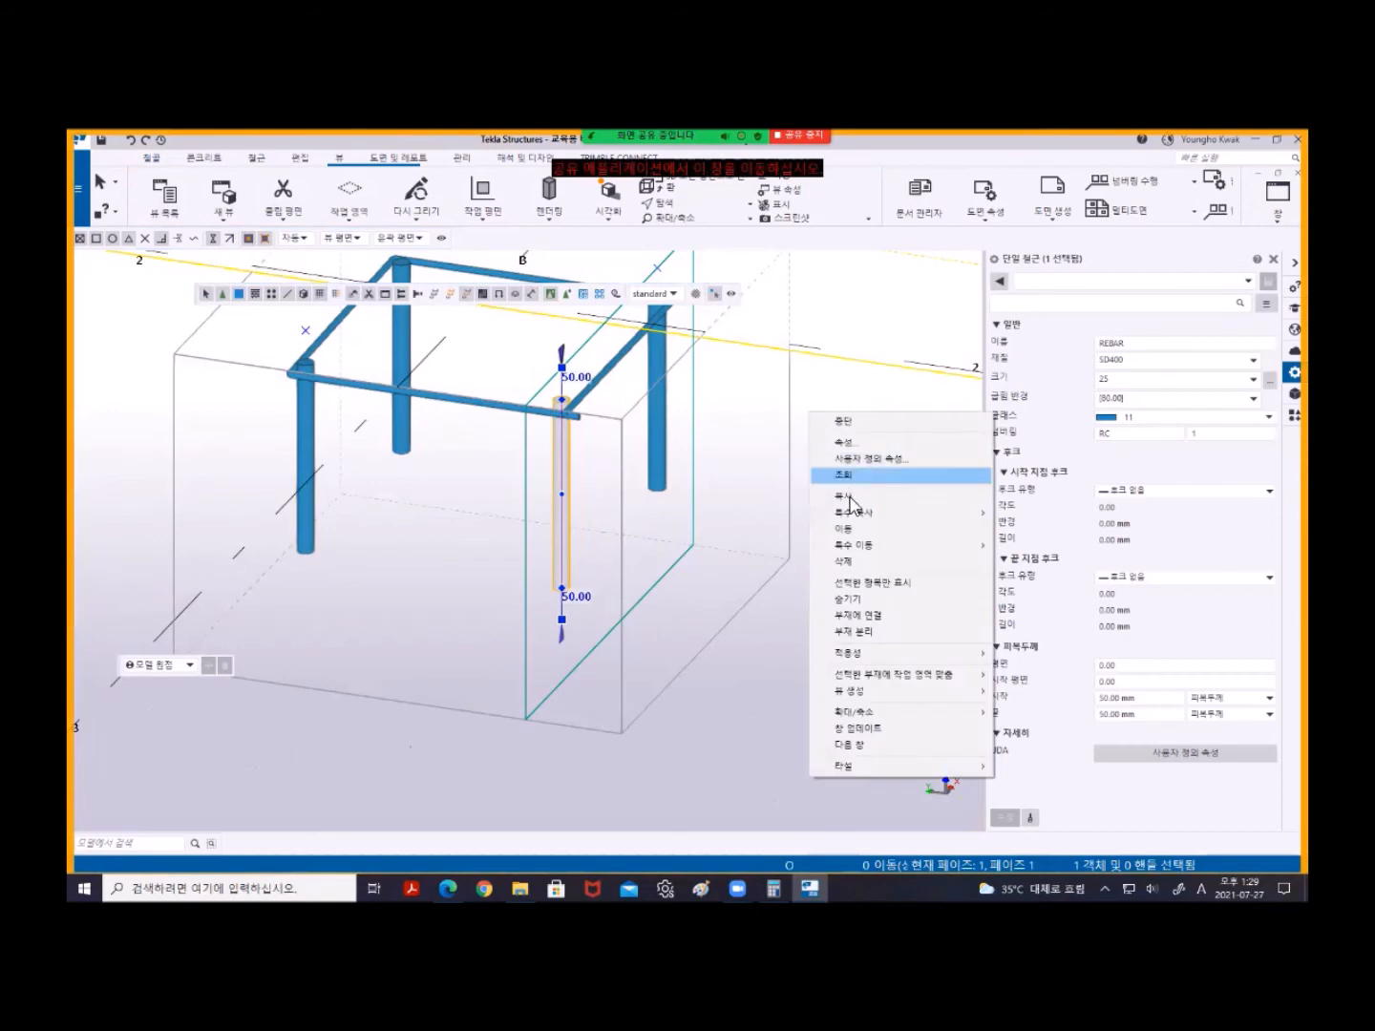
mouse_move(889, 675)
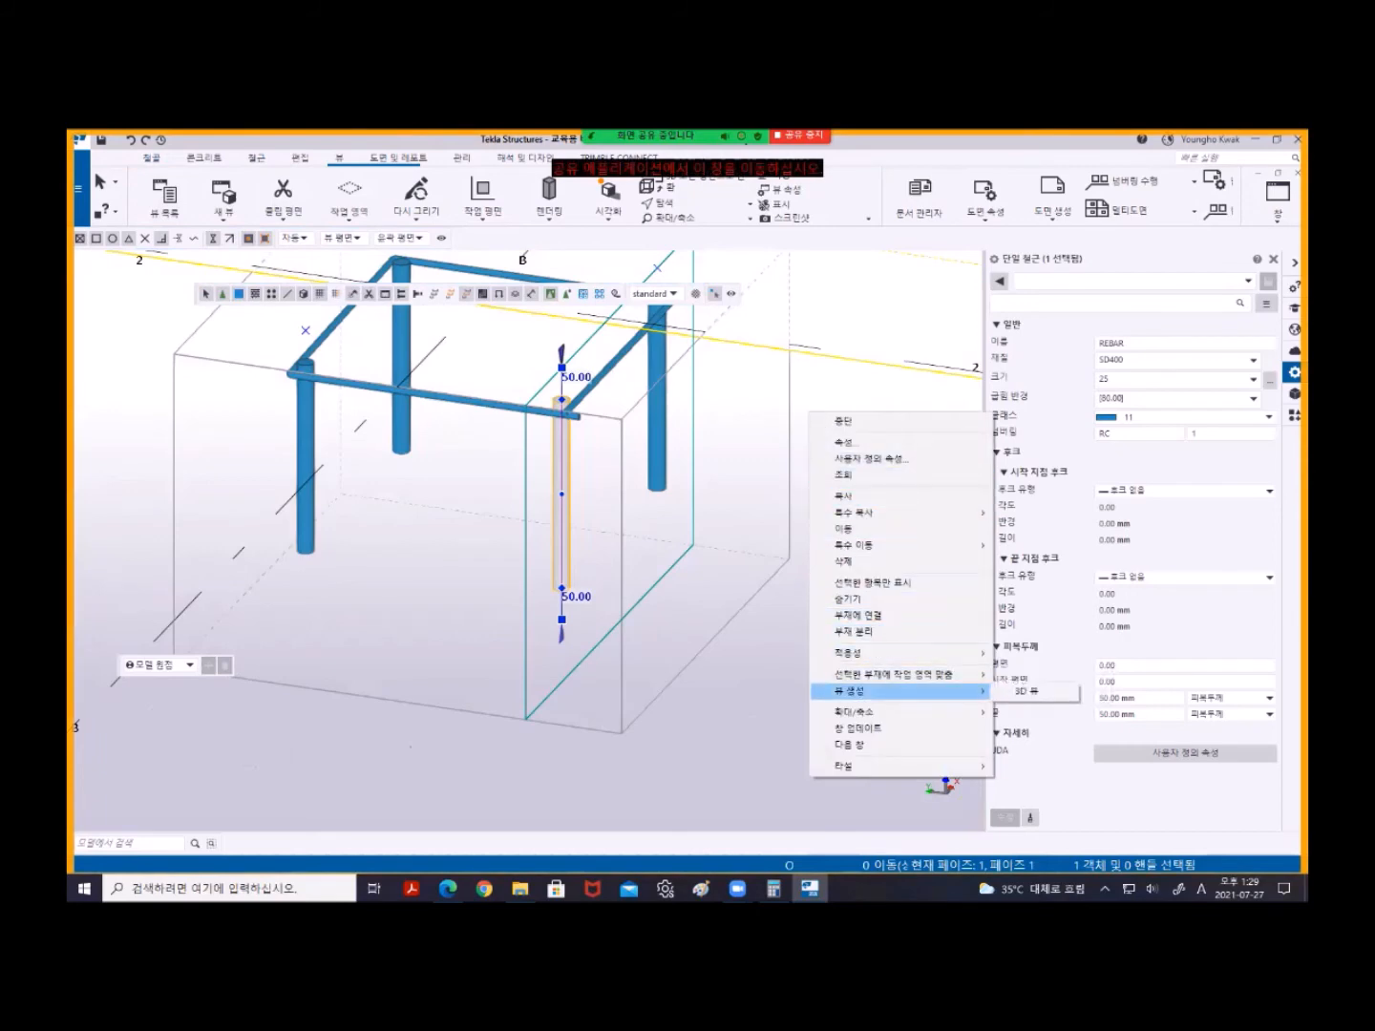
left_click(1028, 691)
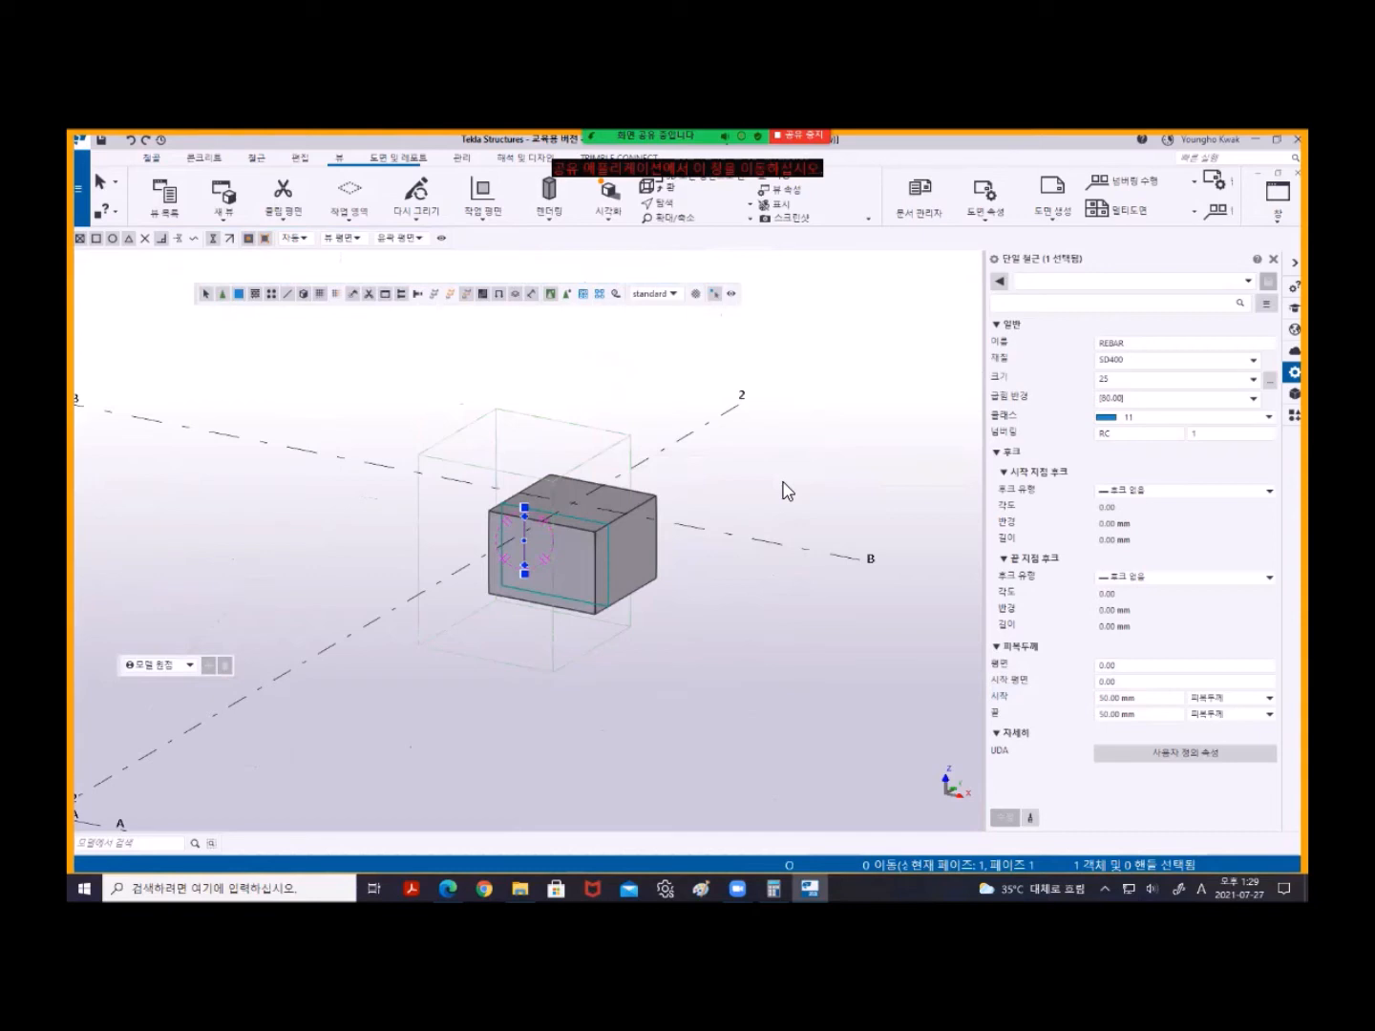
- Select the grid 2-B footing, look through its view creation options, and deselect it
left_click(638, 530)
right_click(761, 448)
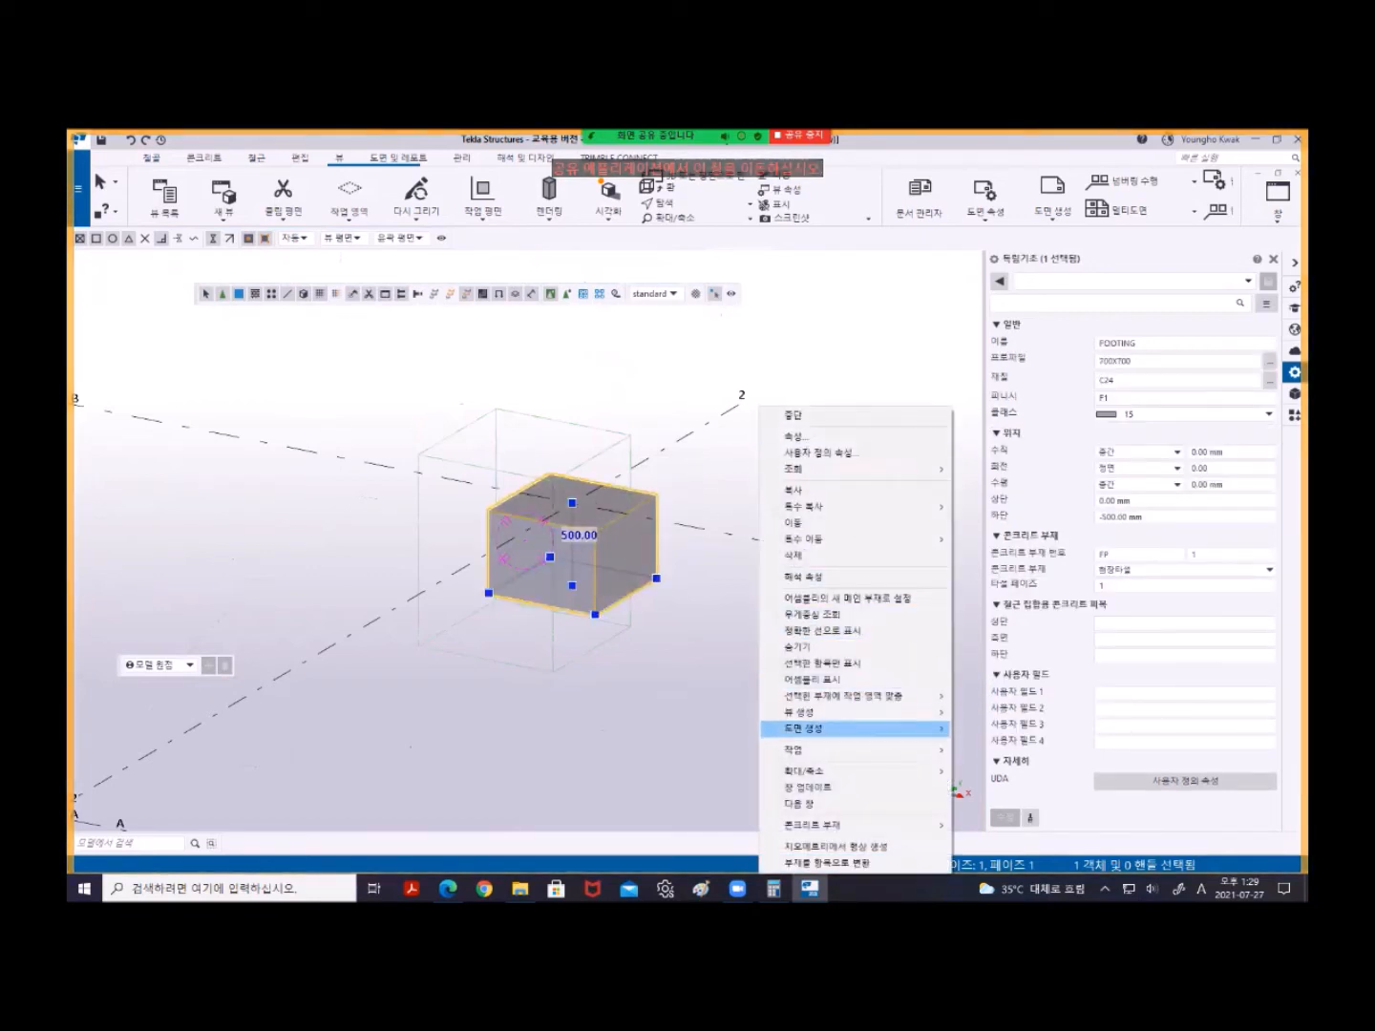
mouse_move(830, 712)
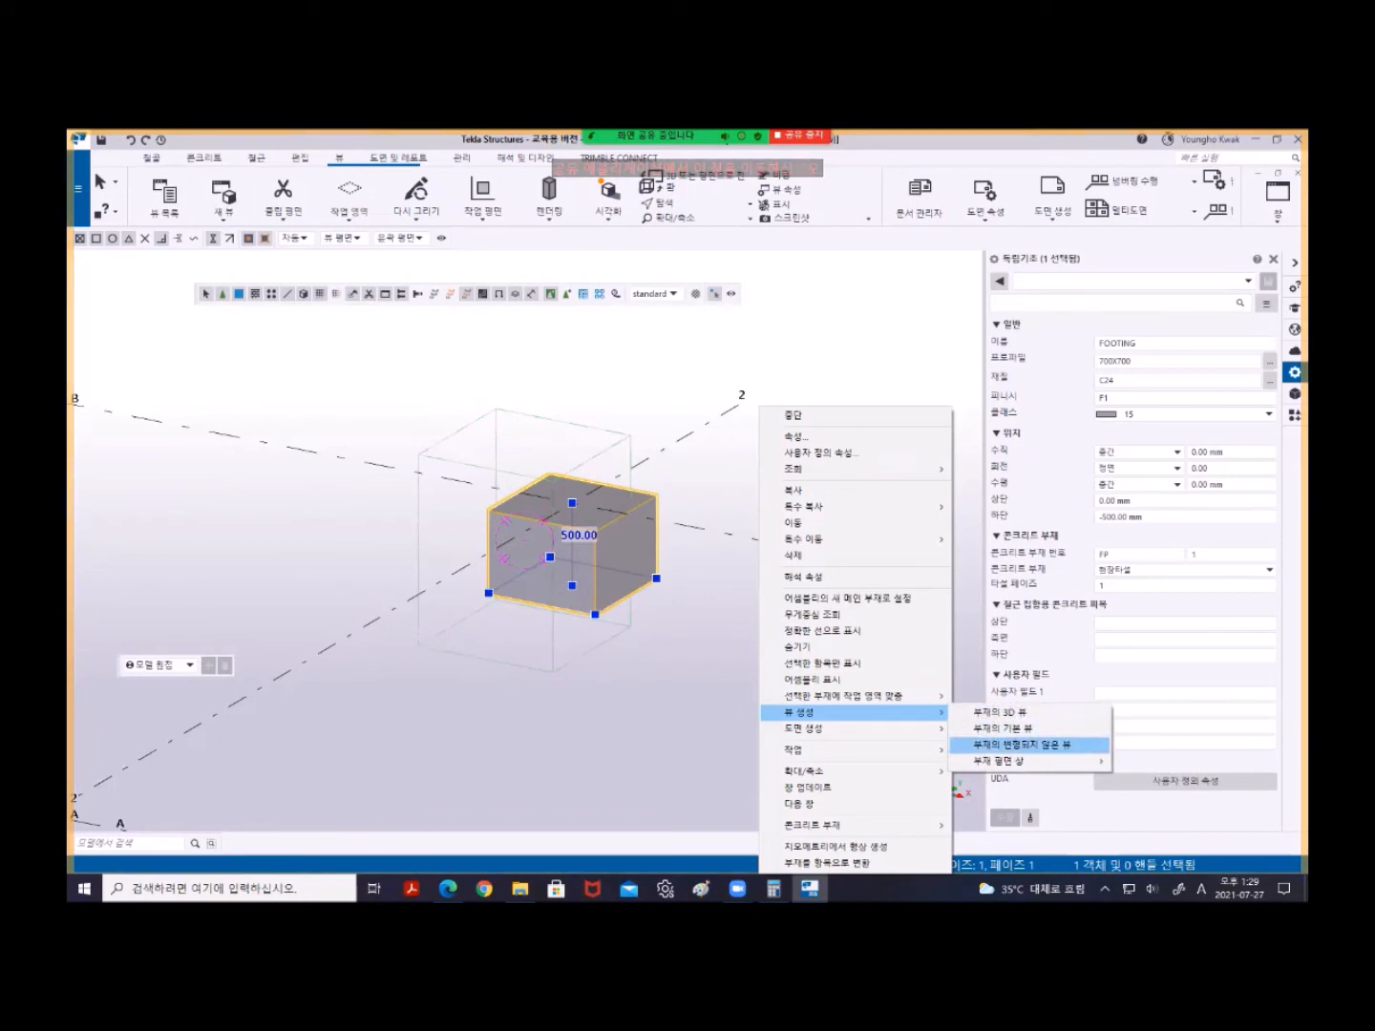
mouse_move(1011, 761)
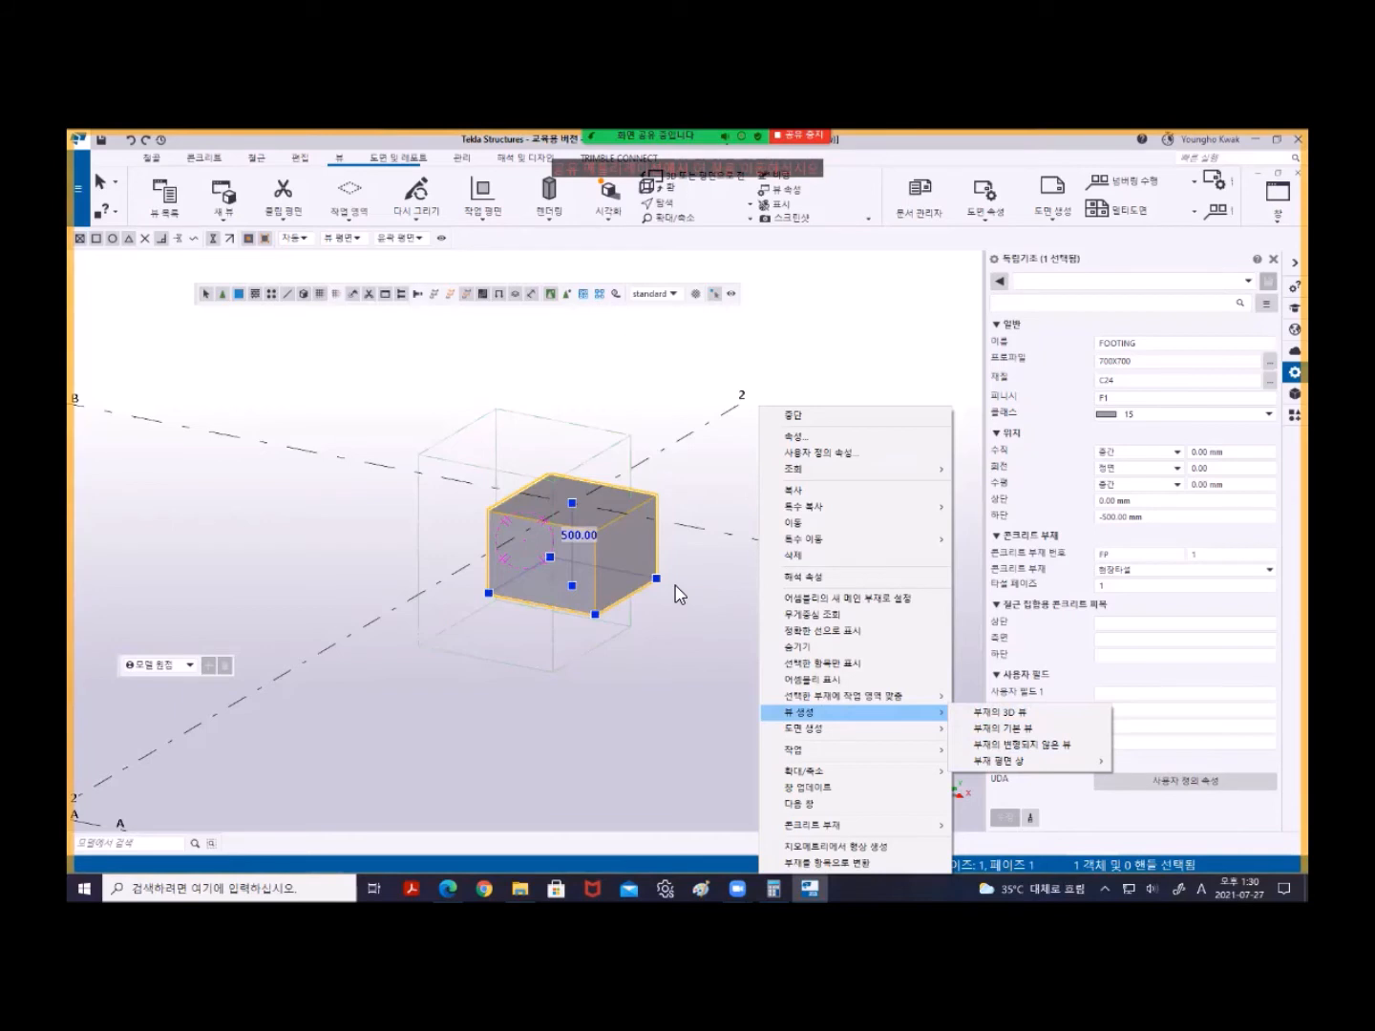
left_click(697, 495)
- Expand the new view's work area to the whole model and show the parts as wireframe, framing the grid 2-B footing's rebar
scroll(602, 532, "up", 2)
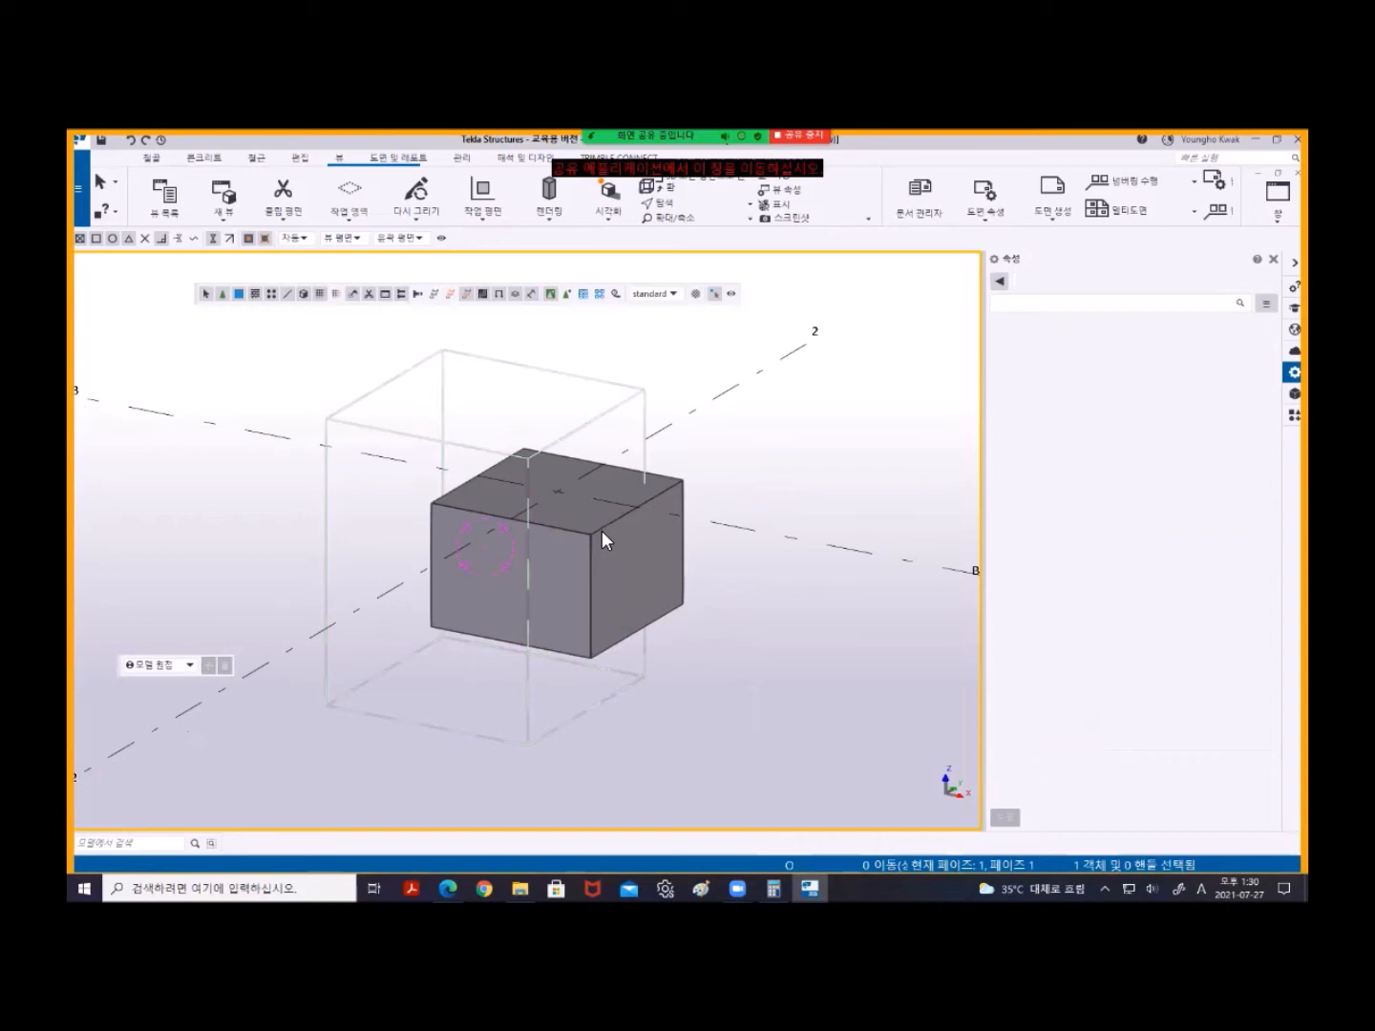
scroll(576, 529, "down", 2)
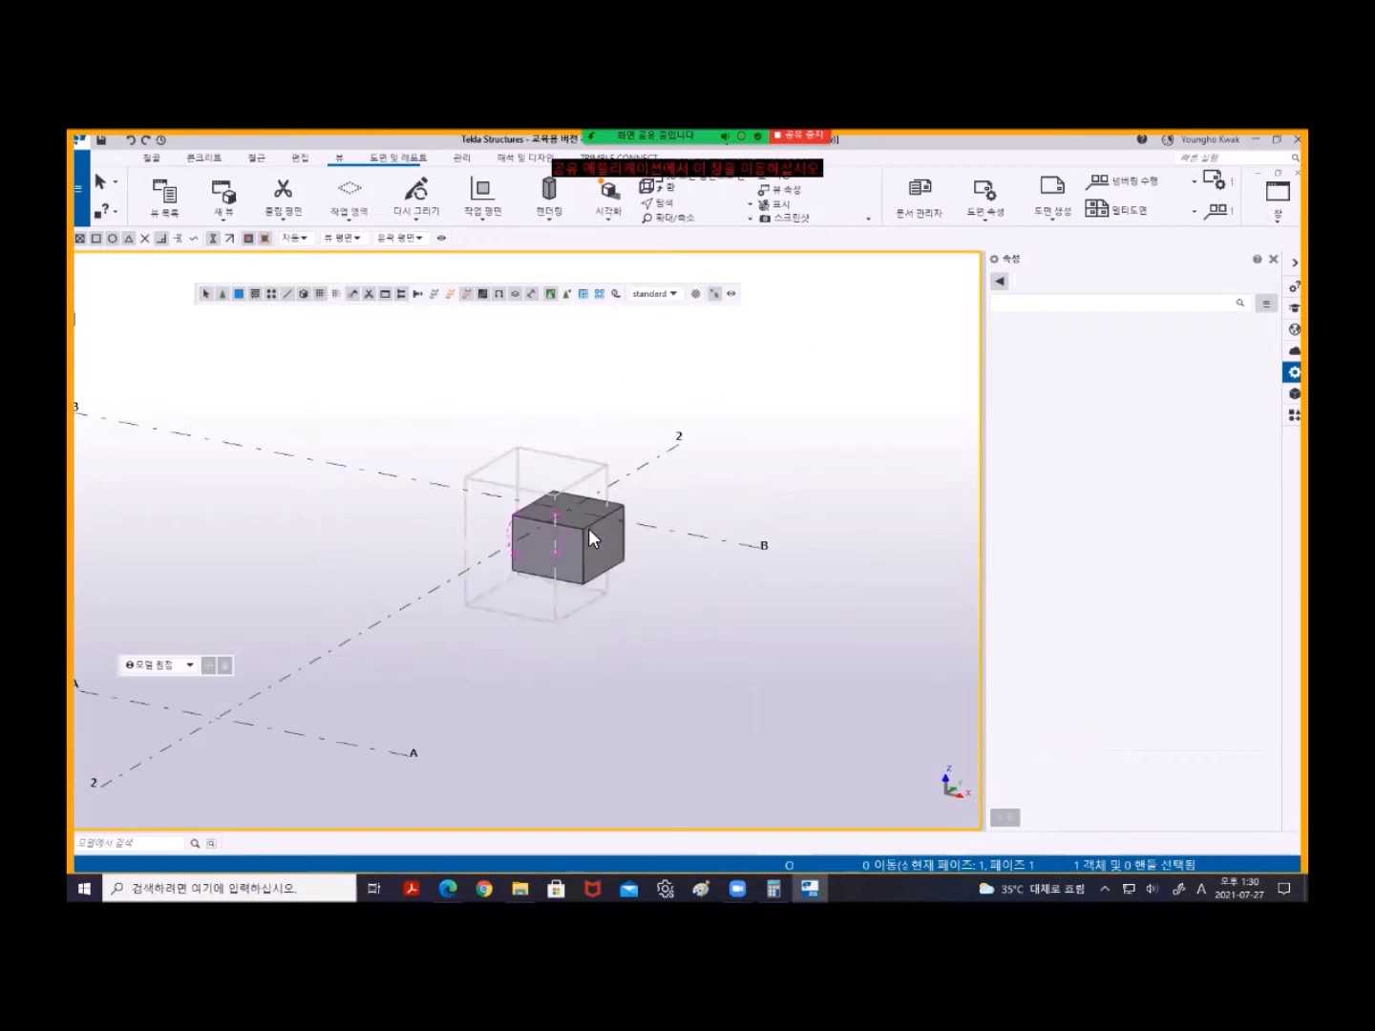
right_click(552, 372)
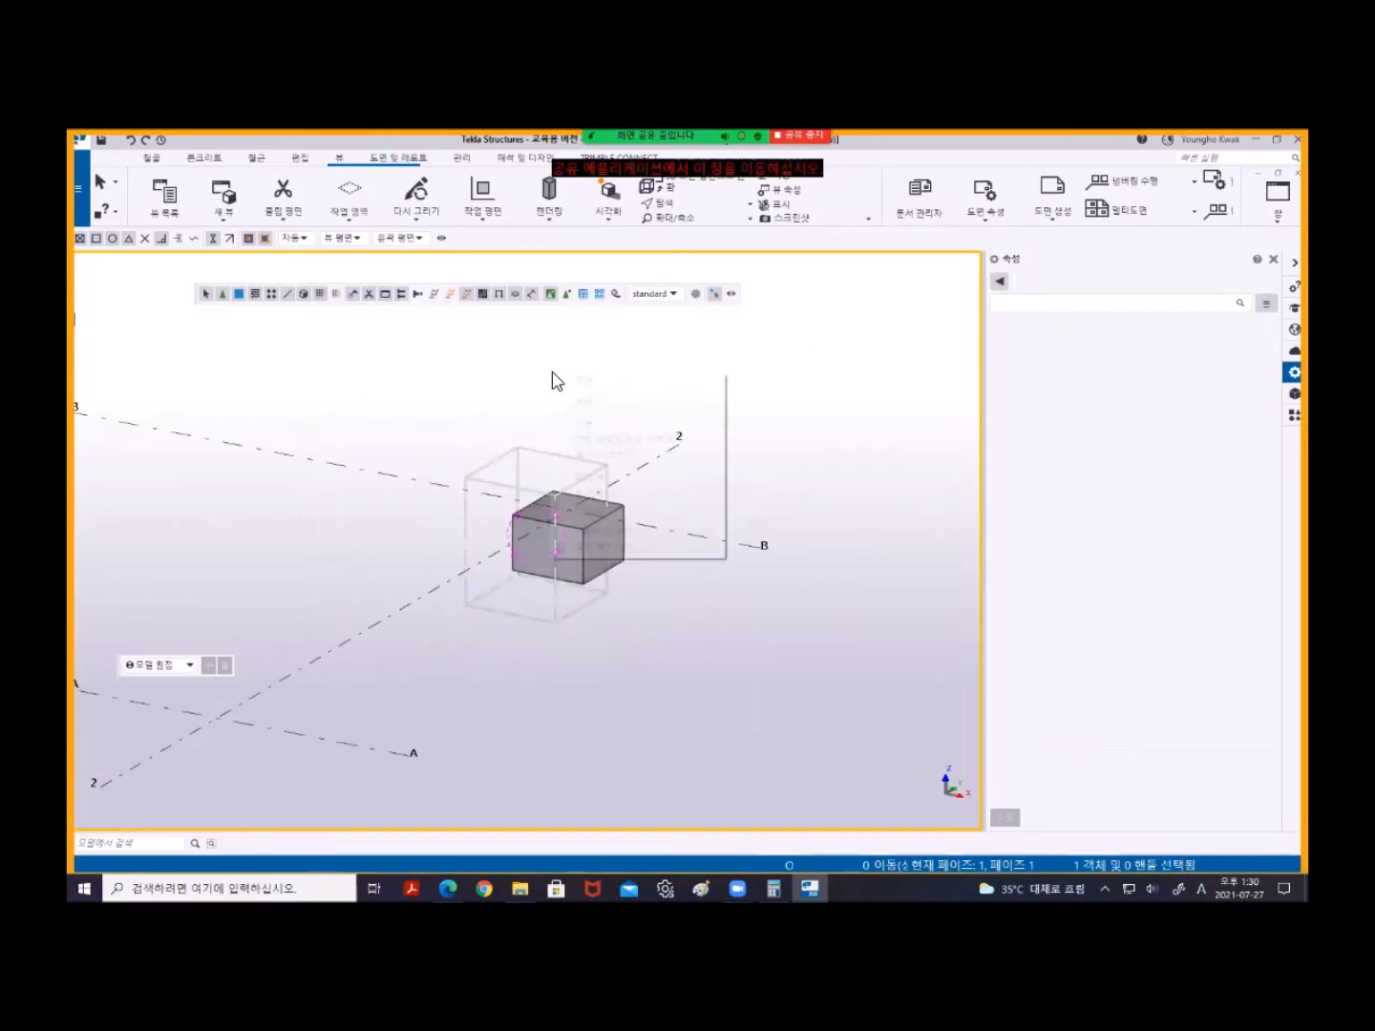
left_click(613, 444)
scroll(520, 463, "up", 5)
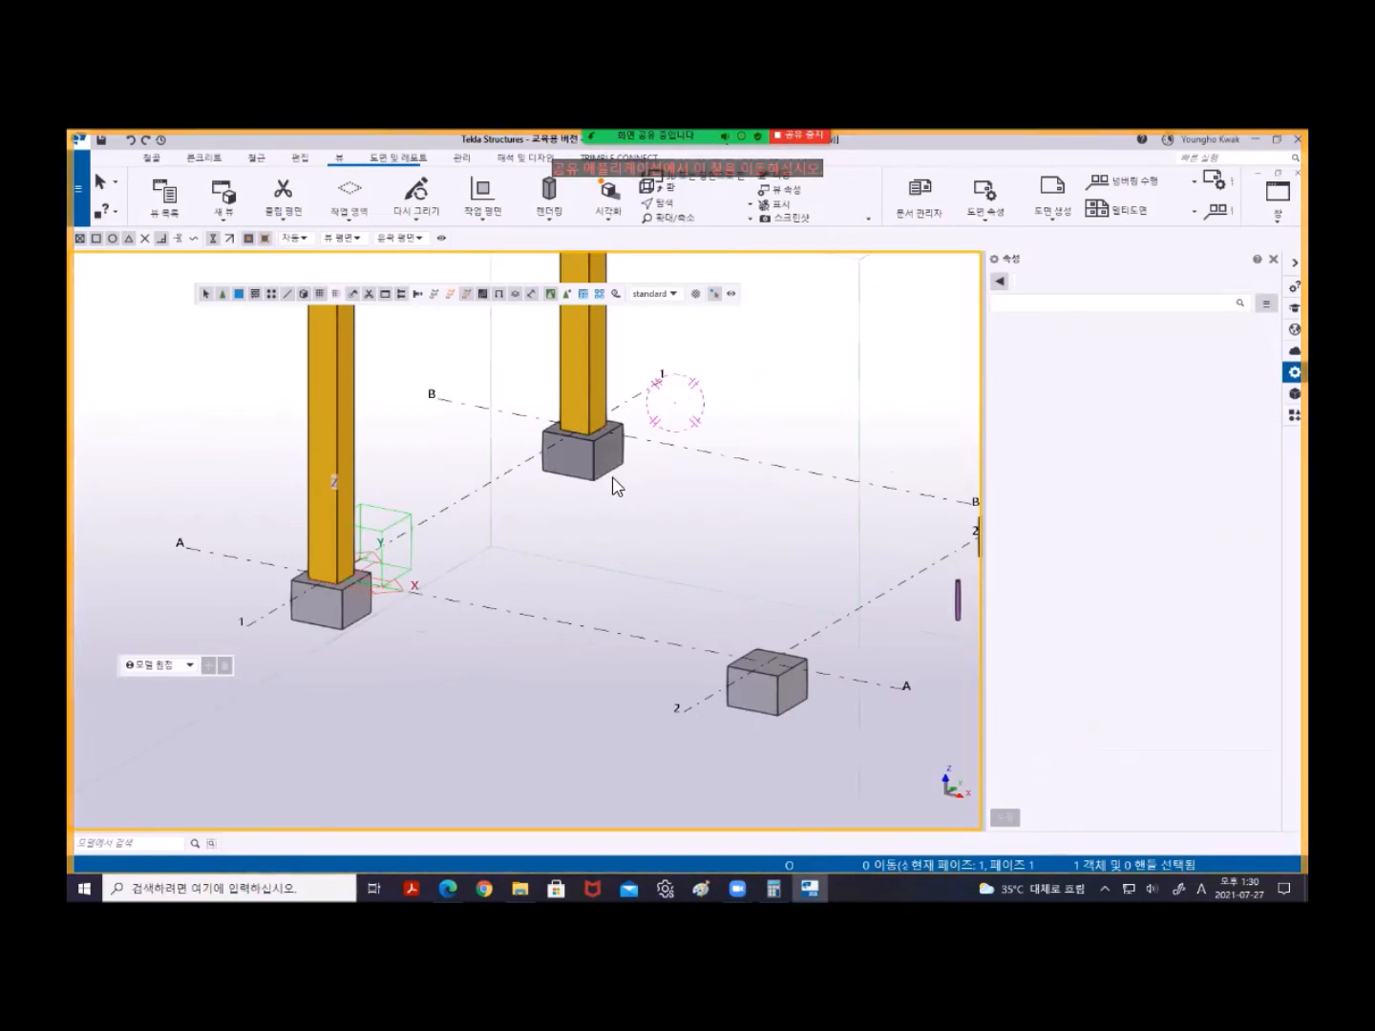
key("ctrl+1")
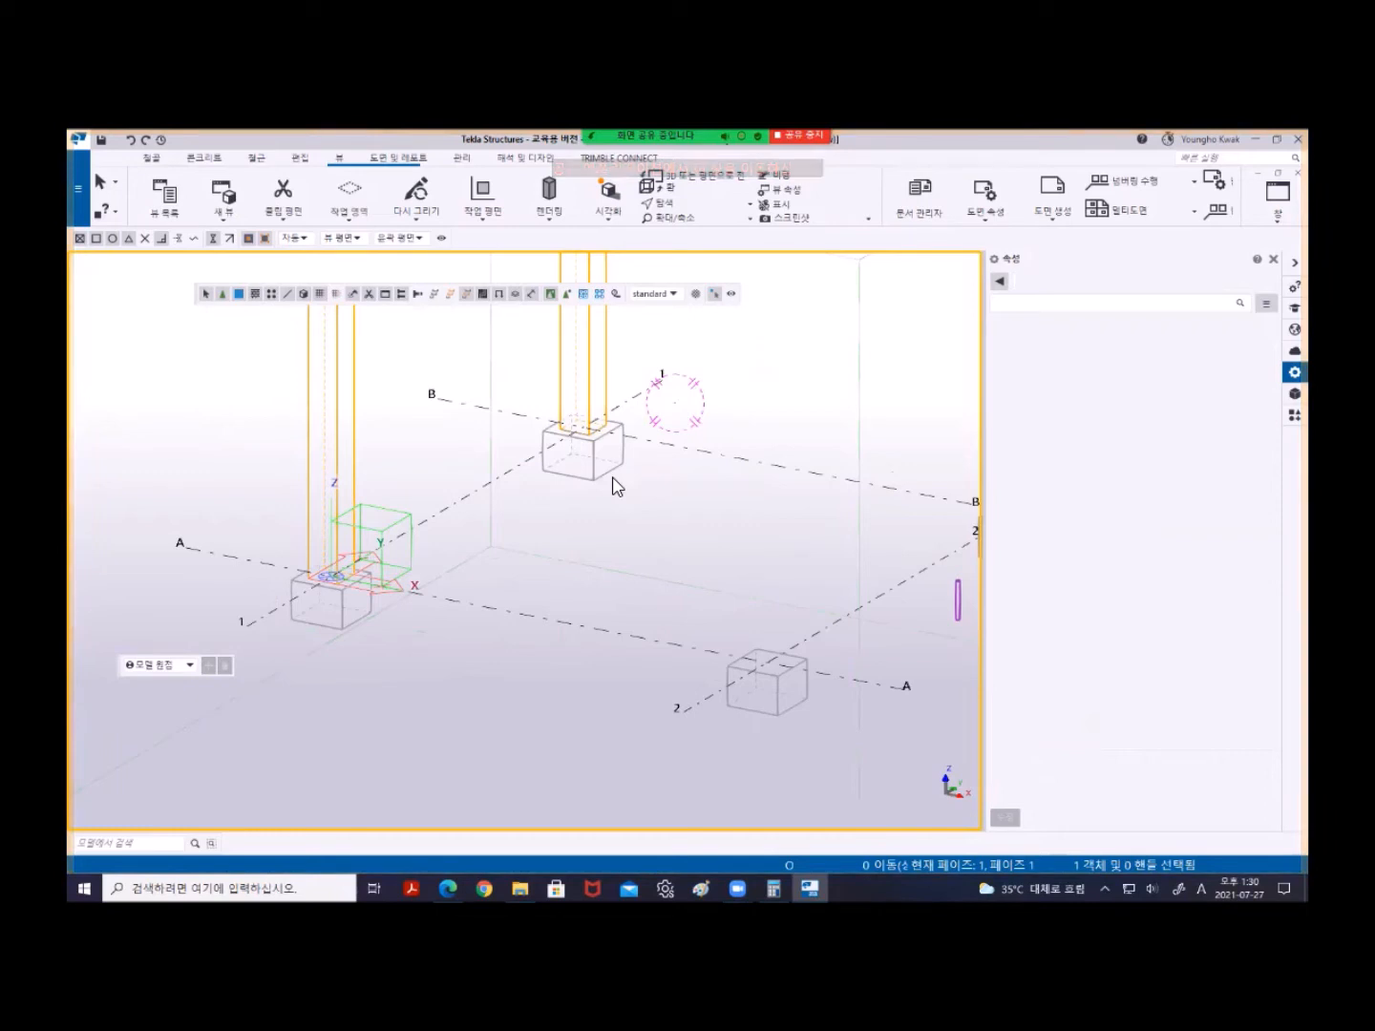
scroll(602, 608, "down", 5)
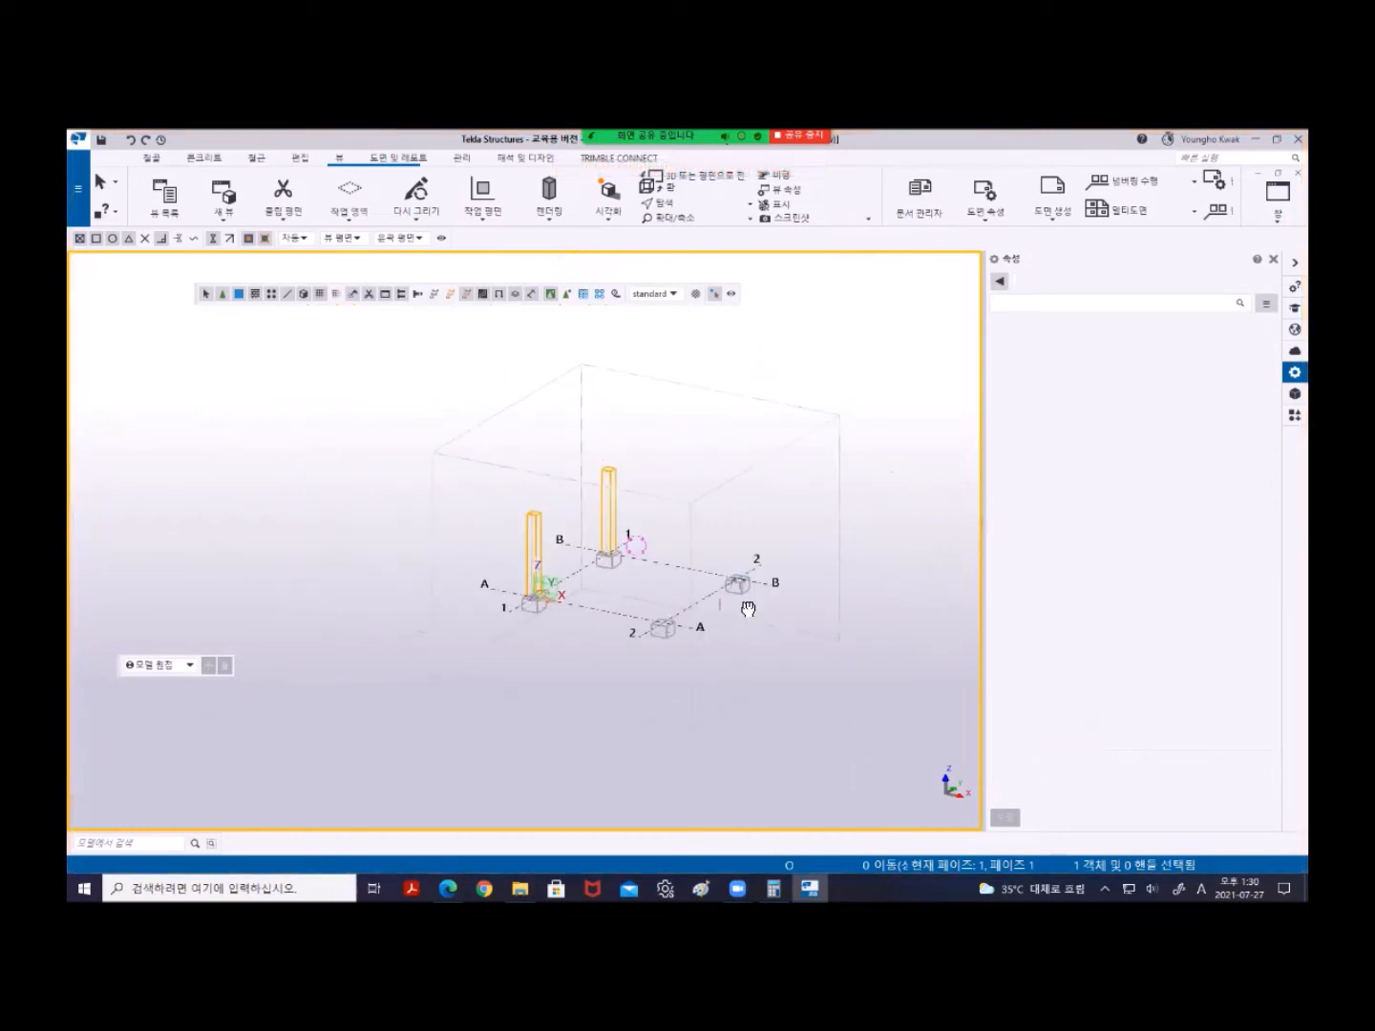
scroll(749, 609, "up", 5)
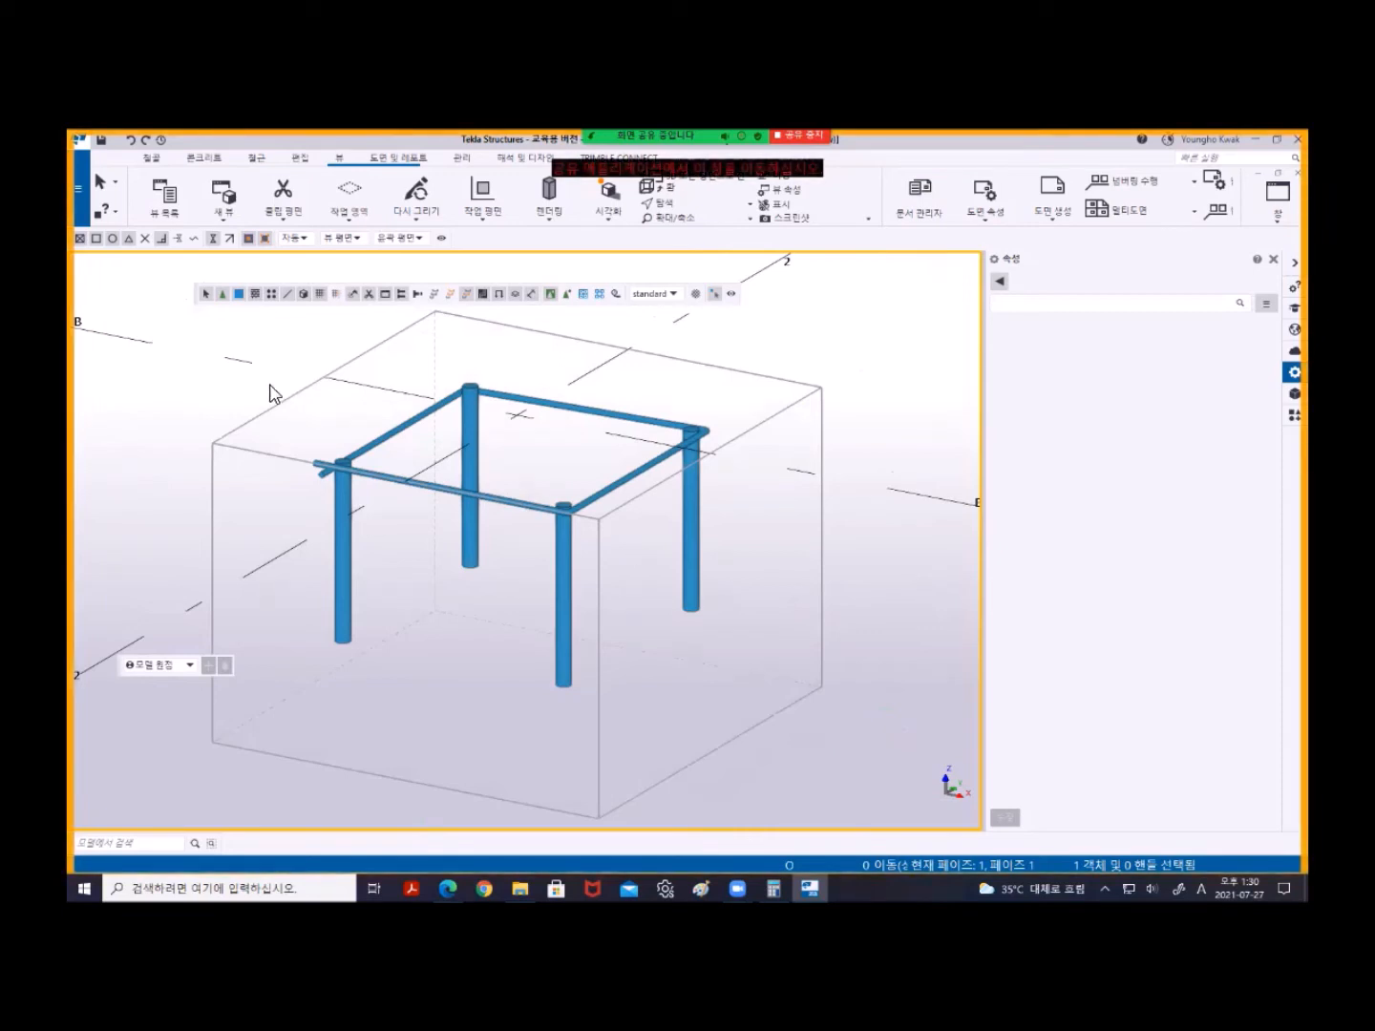
- Check the view creation options for the footing's front D25 main bar and leave that bar selected
left_click(563, 562)
right_click(812, 298)
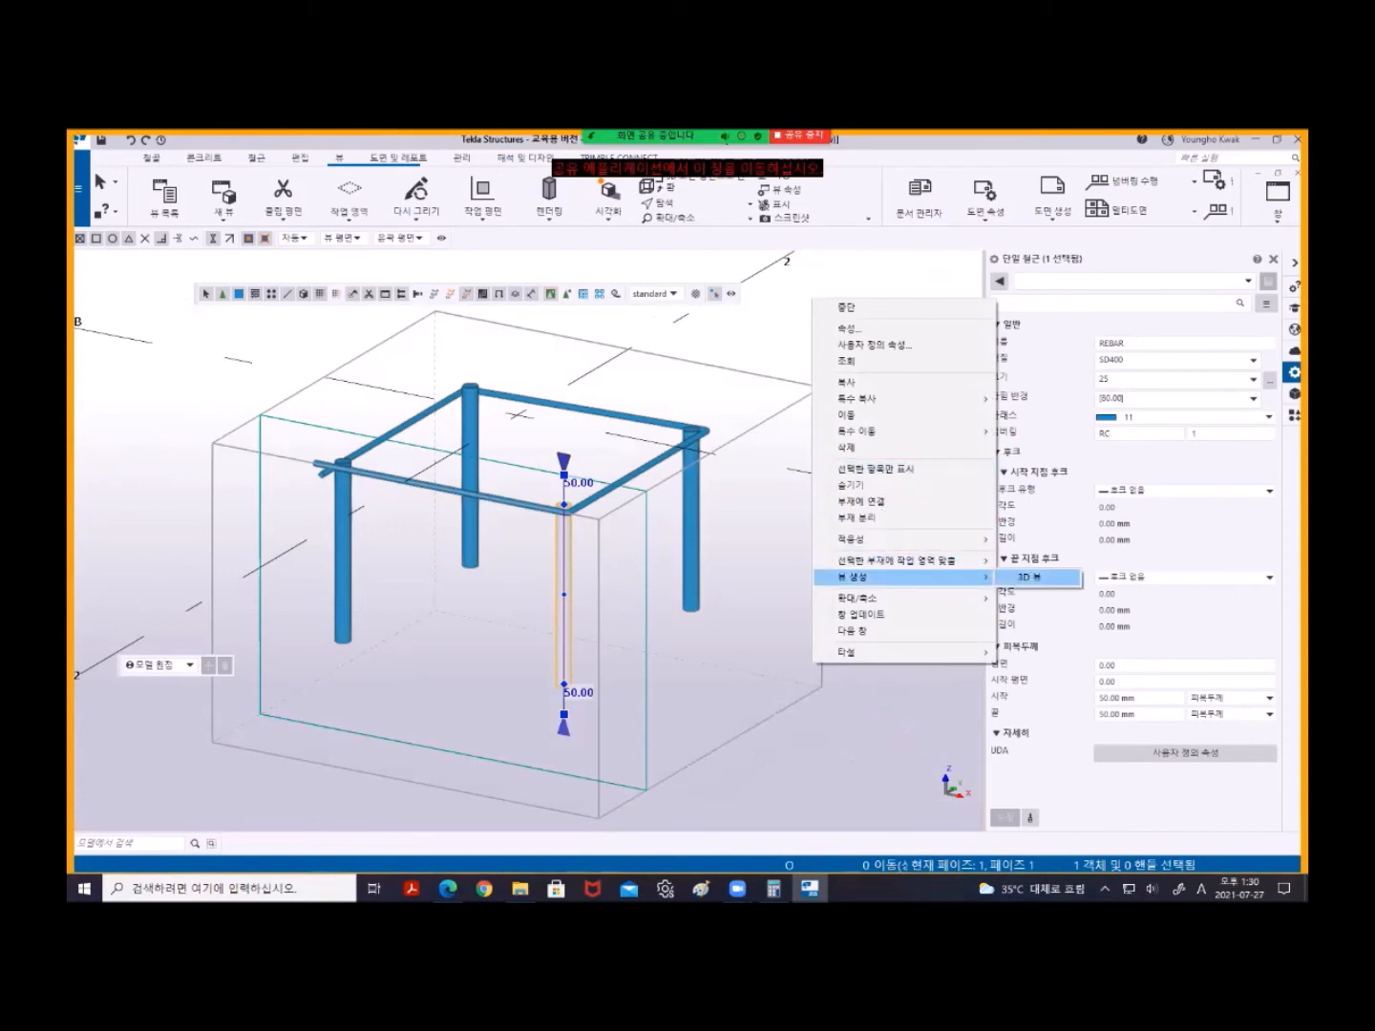
left_click(758, 338)
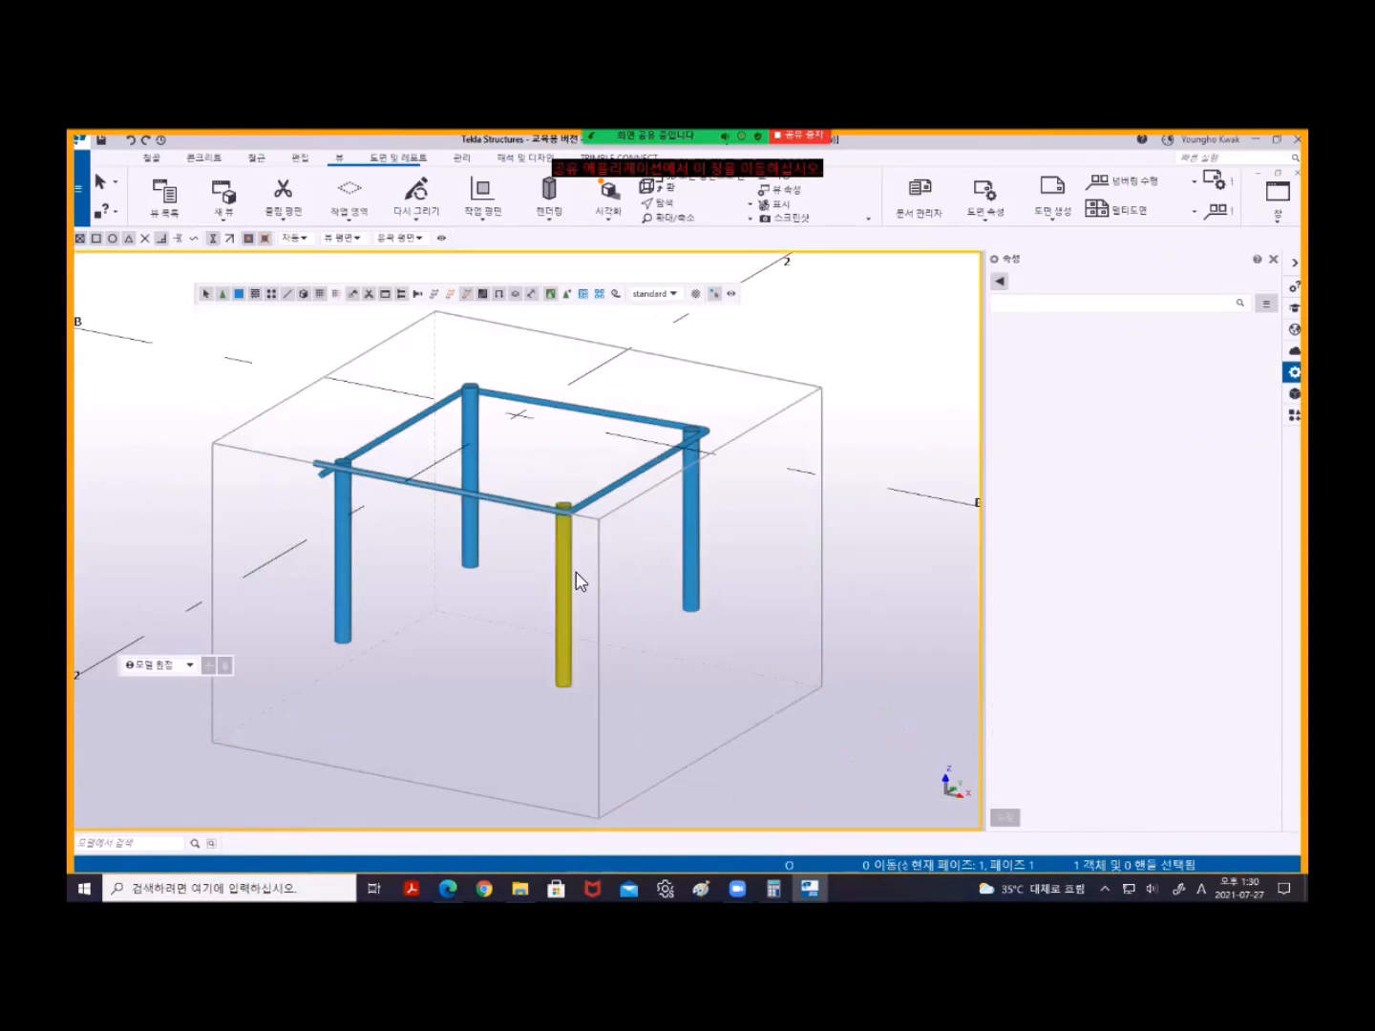
left_click(565, 561)
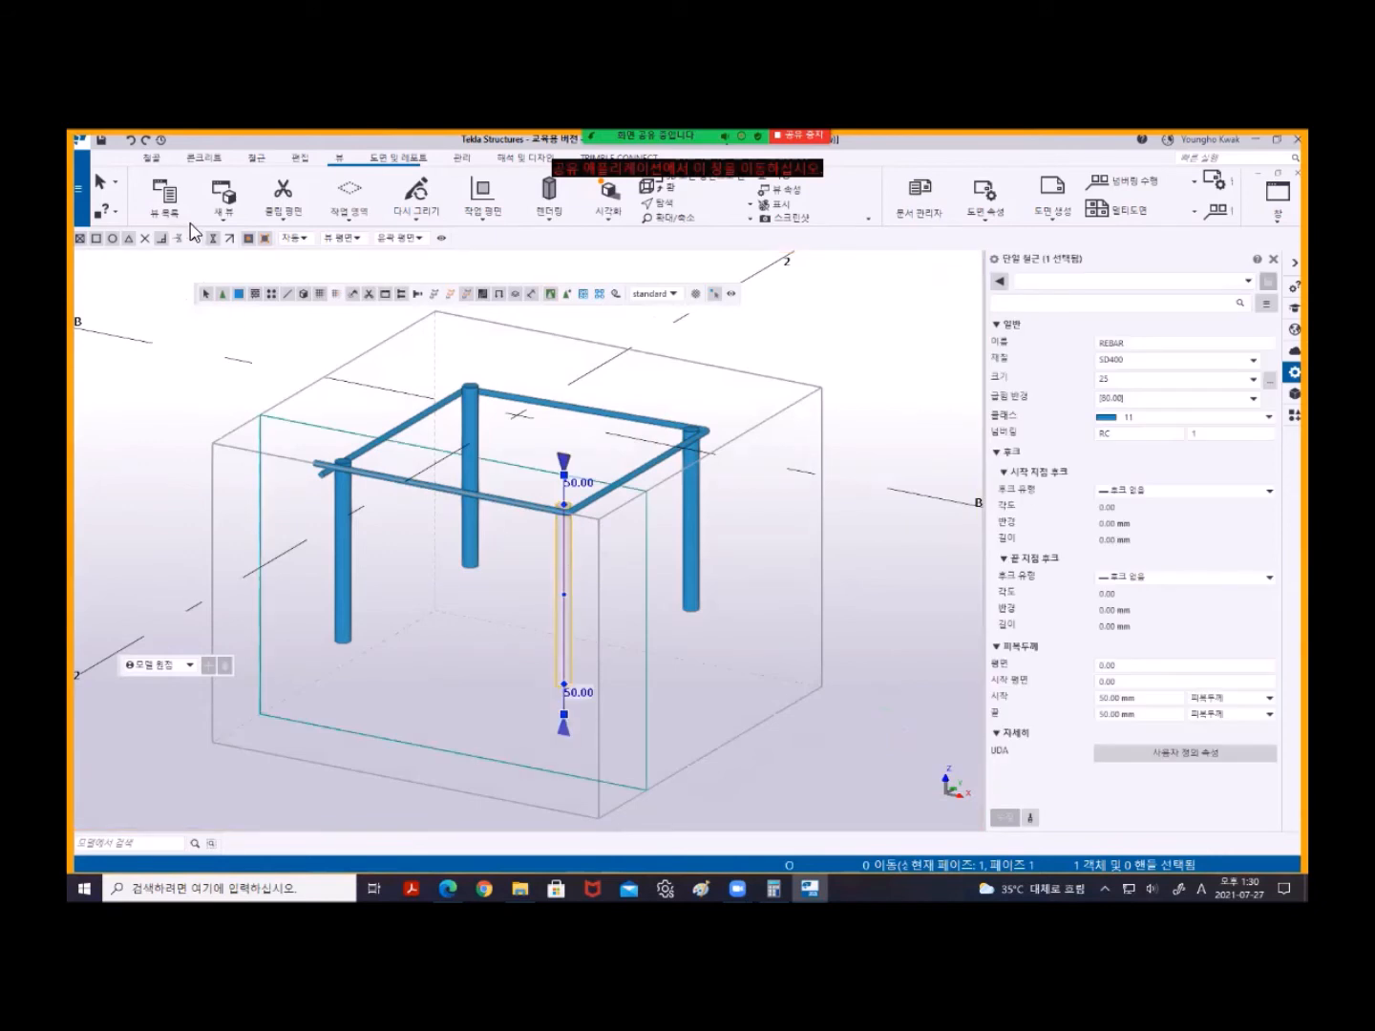
- Create a new view from three points, picking the ends of the selected vertical rebar and a point on the neighbouring rebar
left_click(222, 194)
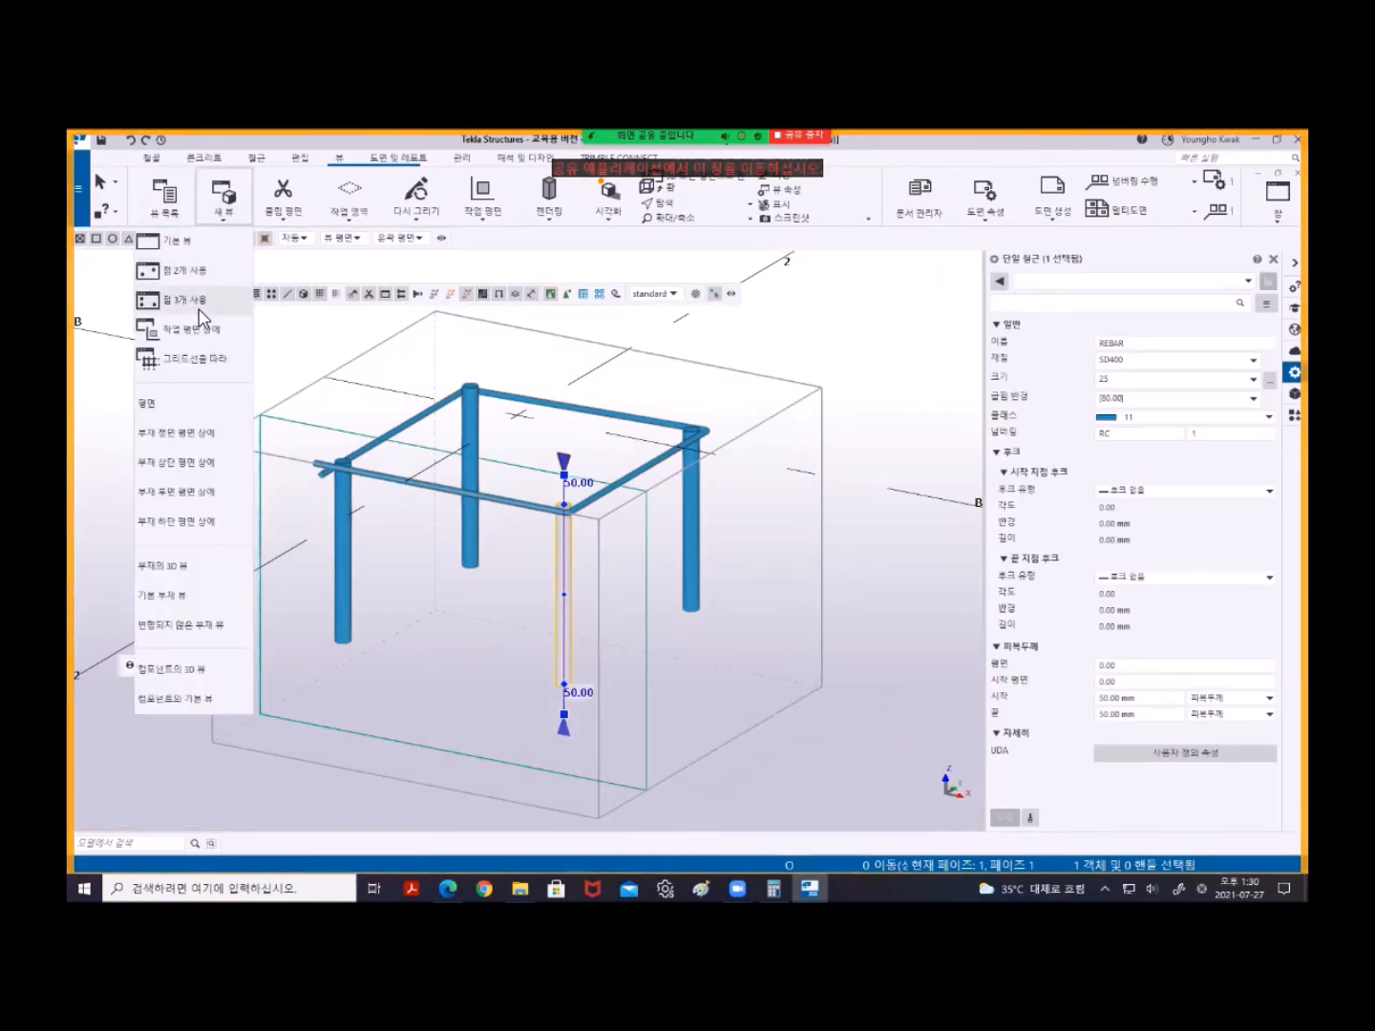
left_click(199, 303)
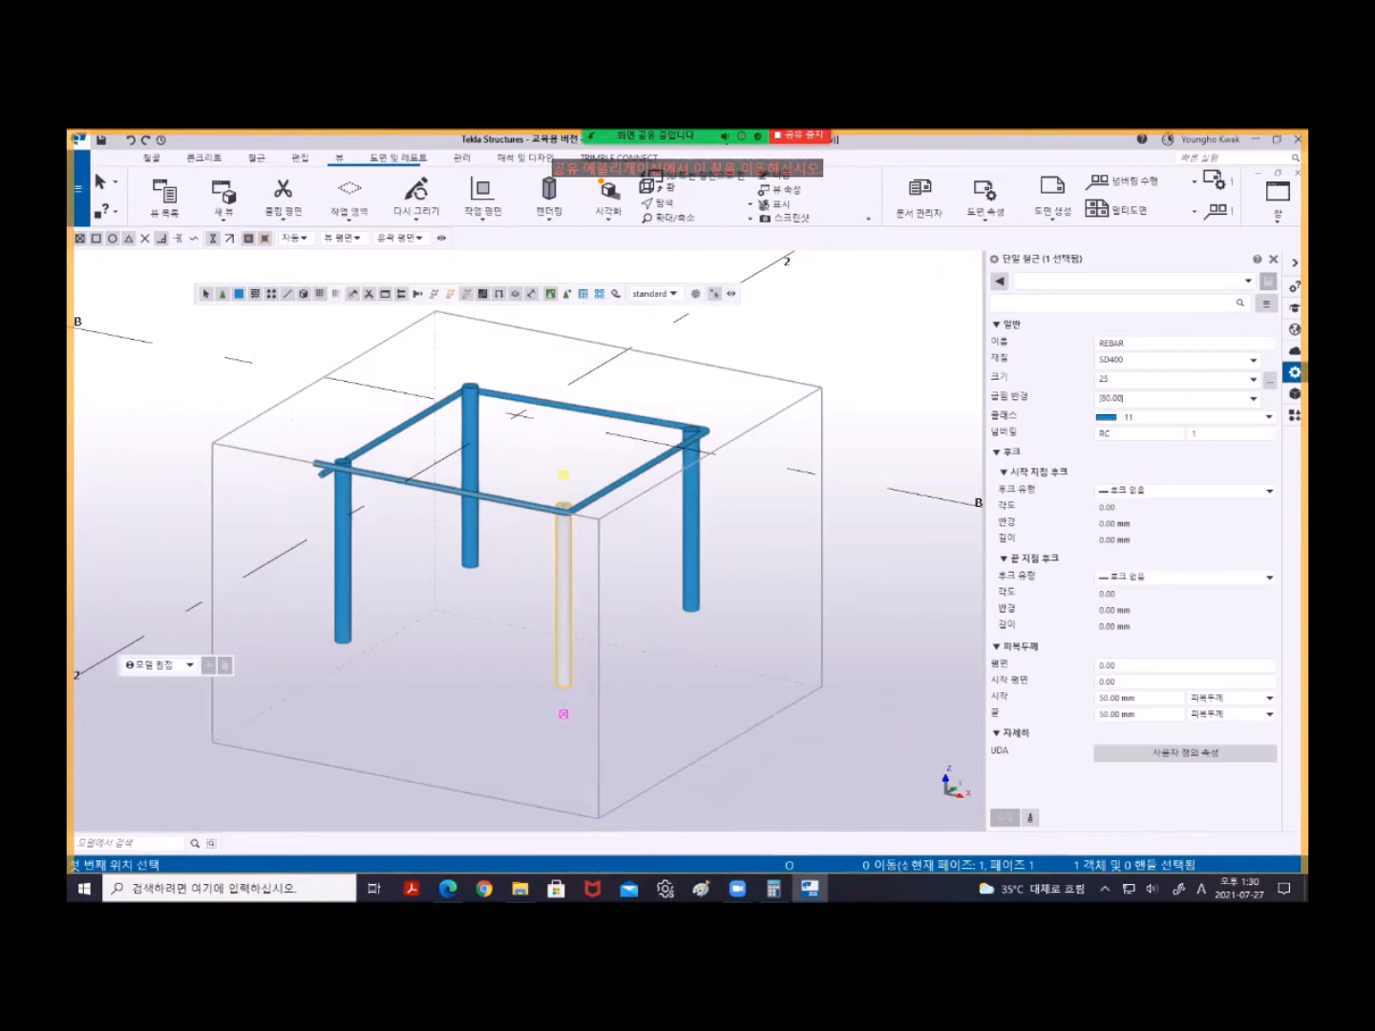
left_click(564, 713)
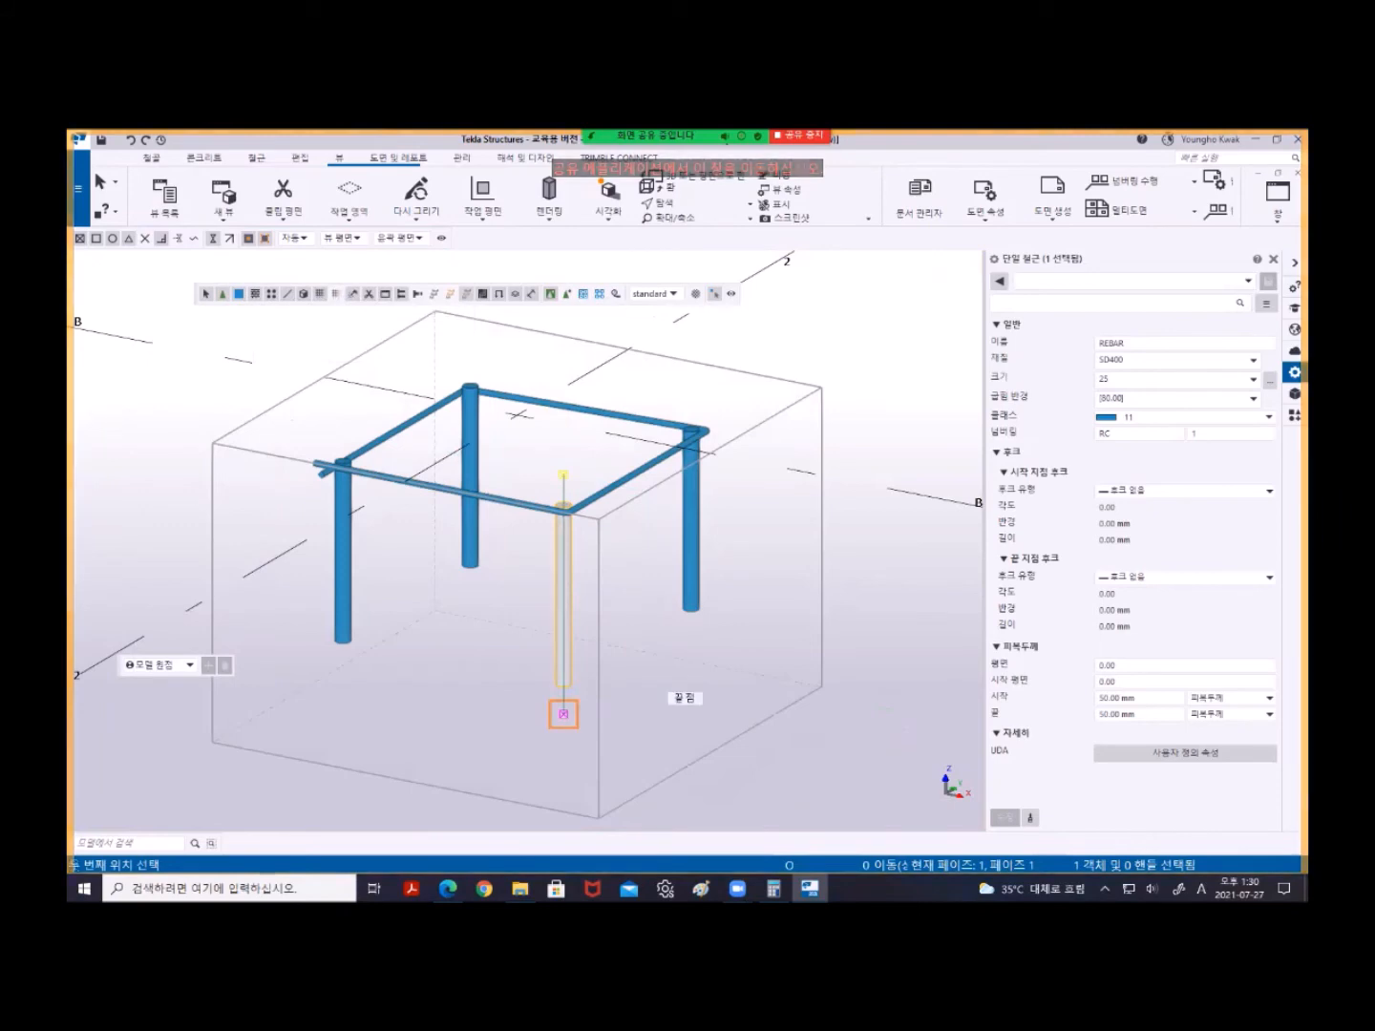
left_click(707, 630)
left_click(564, 511)
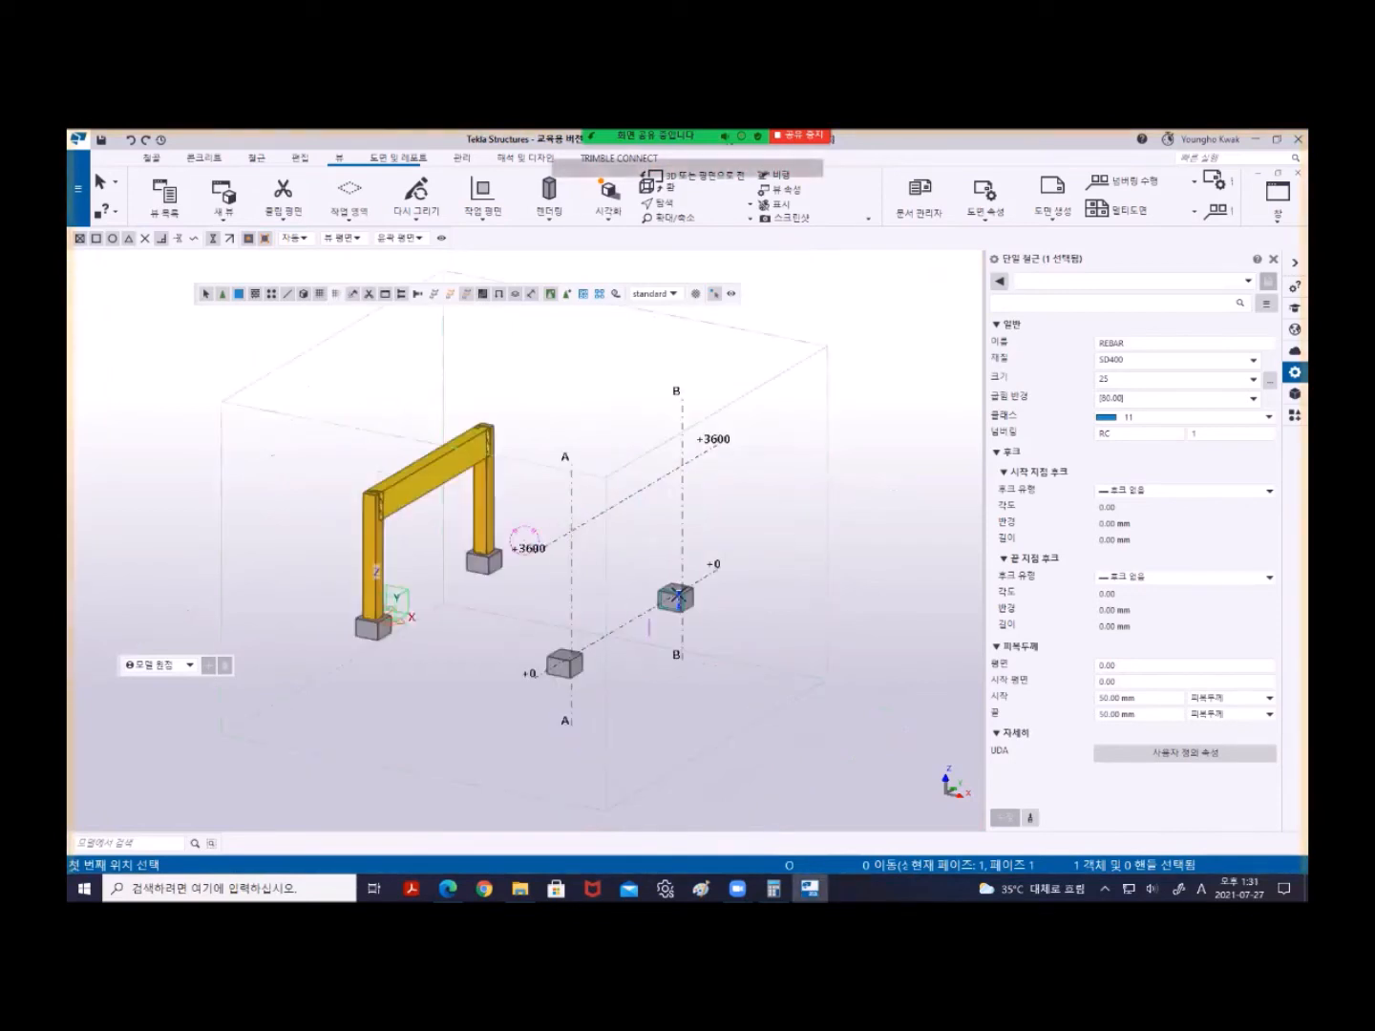
scroll(771, 647, "up", 5)
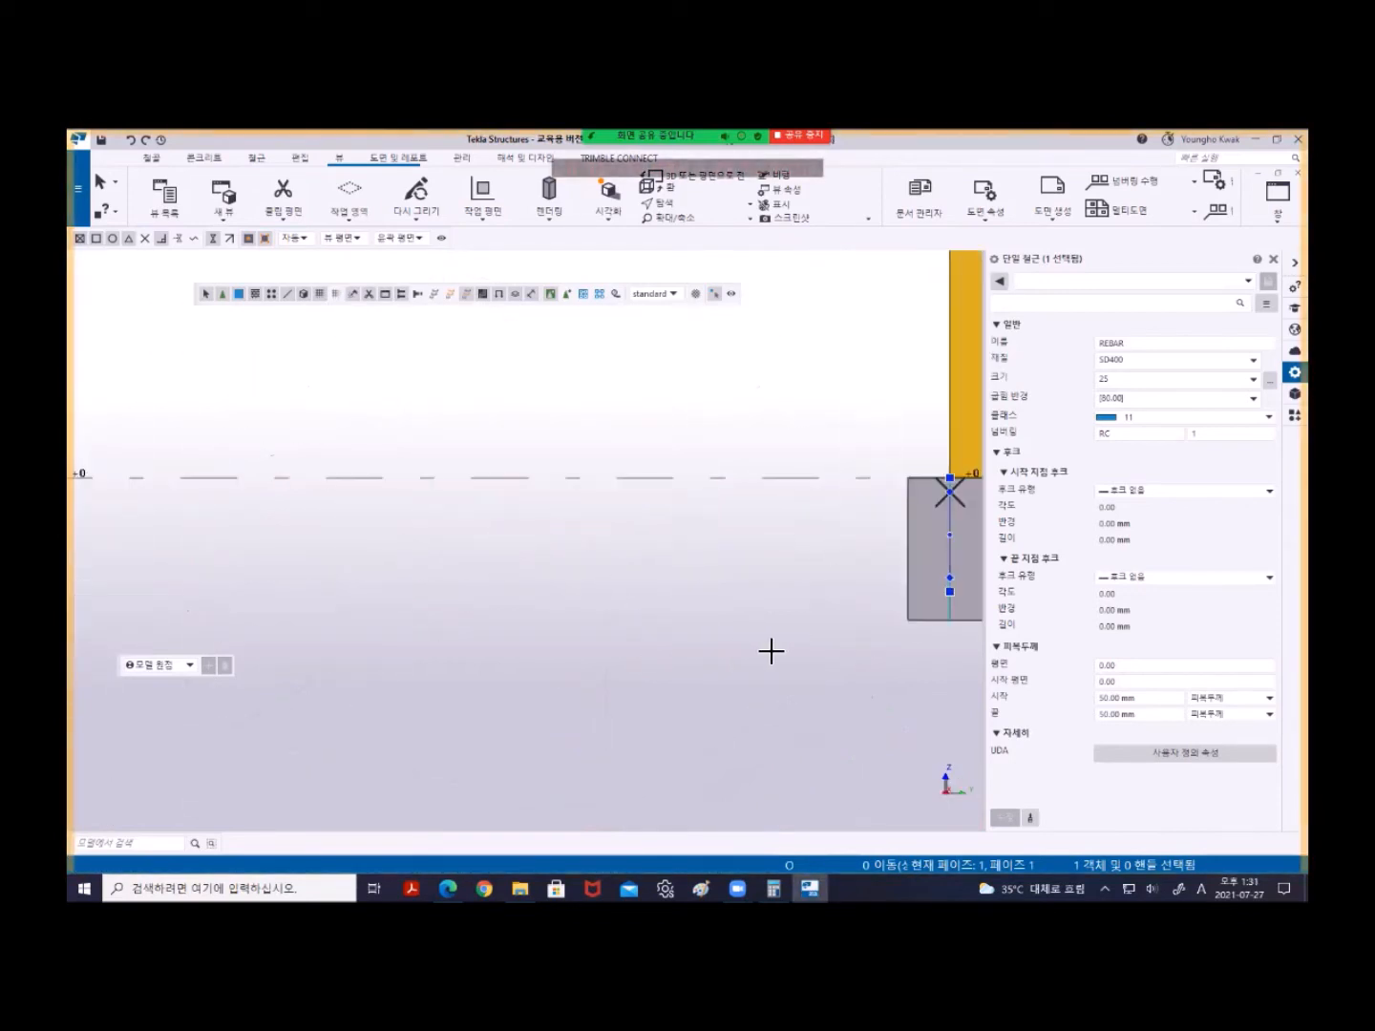
left_click(384, 401)
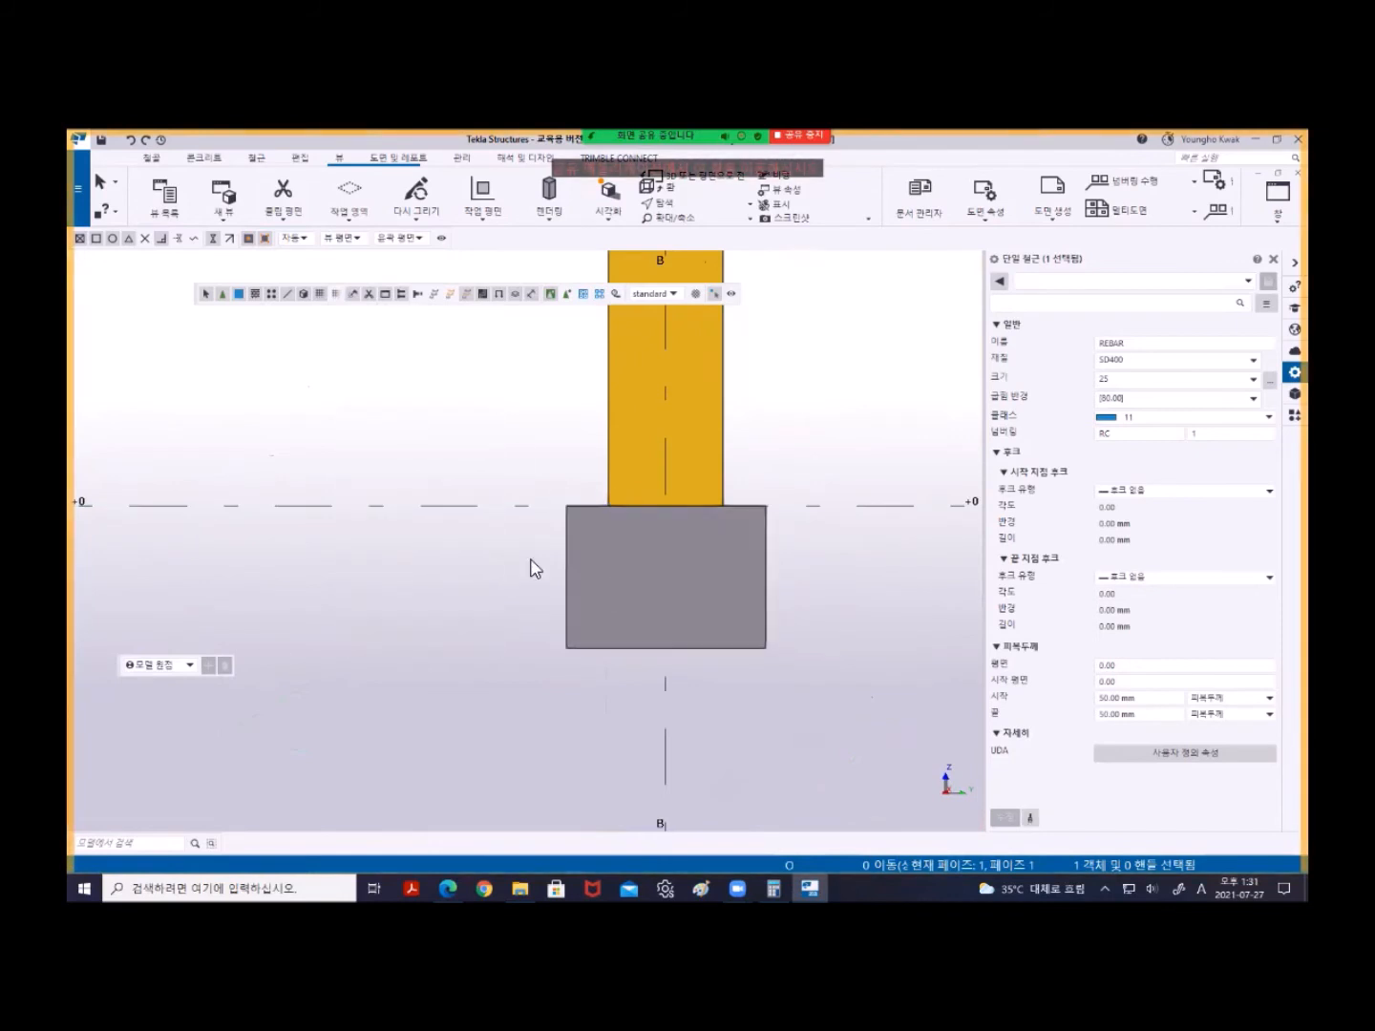
- Set the new 3D_VIEW view's depth to 0 both upwards and downwards
double_click(590, 451)
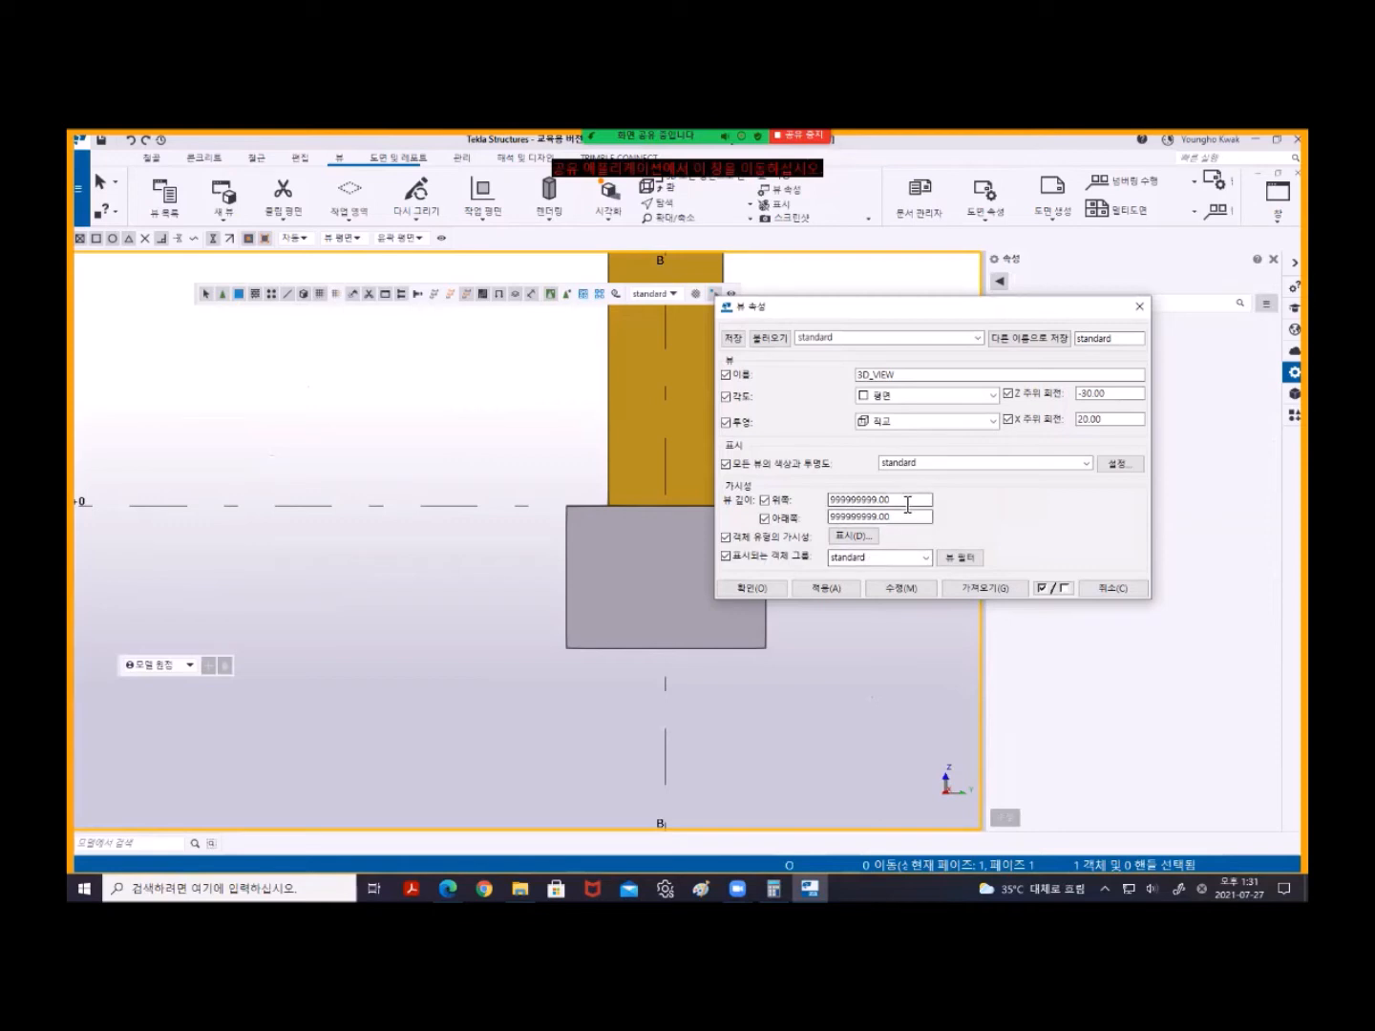
double_click(828, 499)
type("0")
key("Tab")
type("0")
left_click(837, 591)
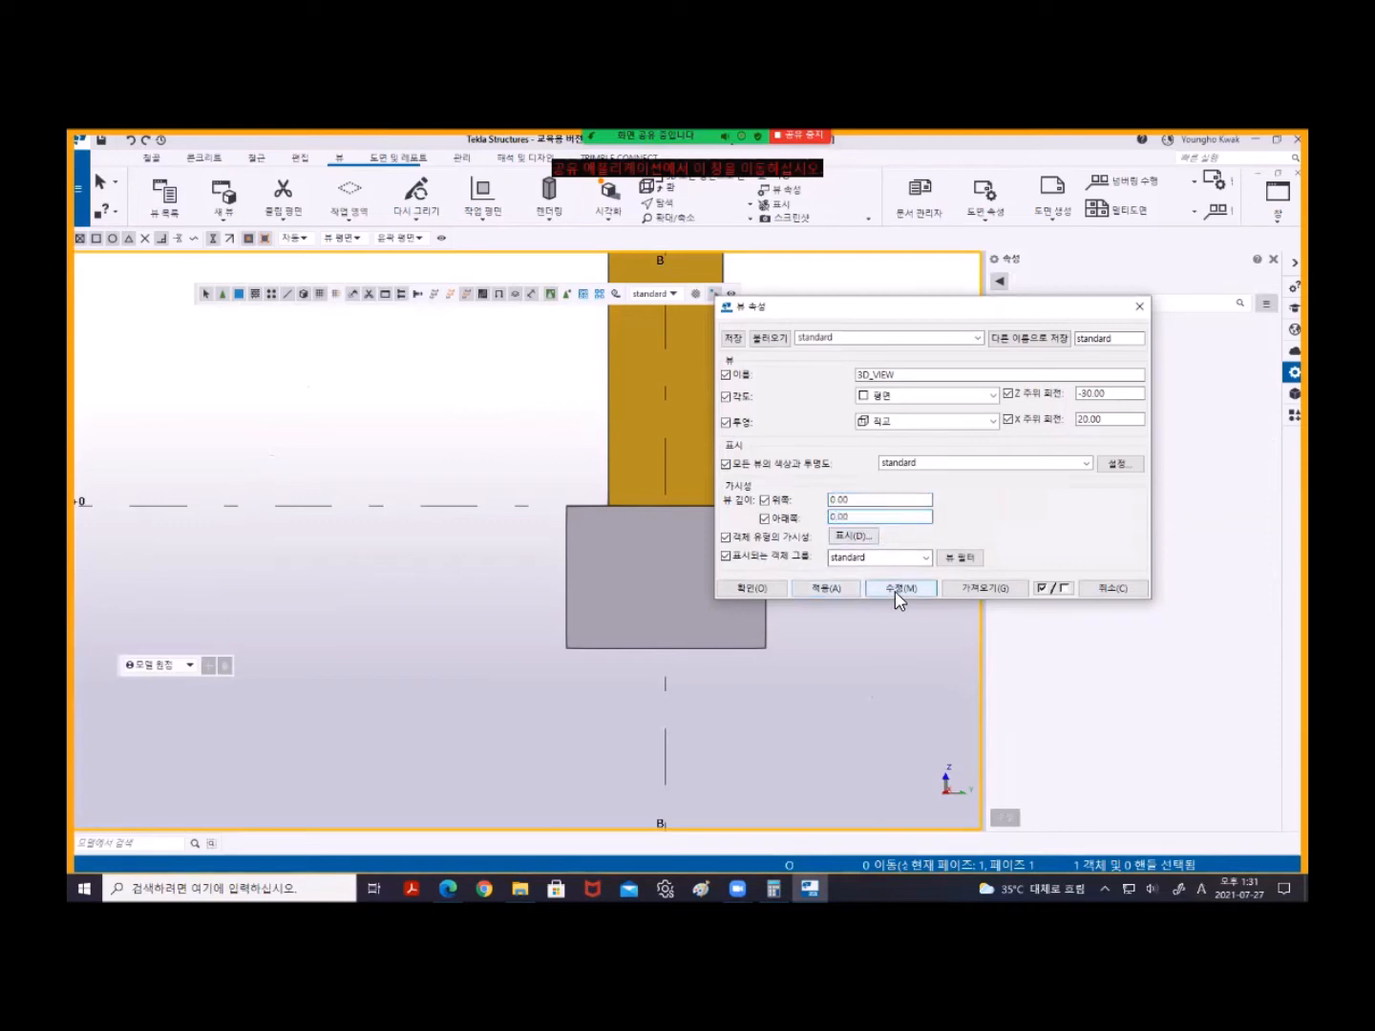
left_click(778, 591)
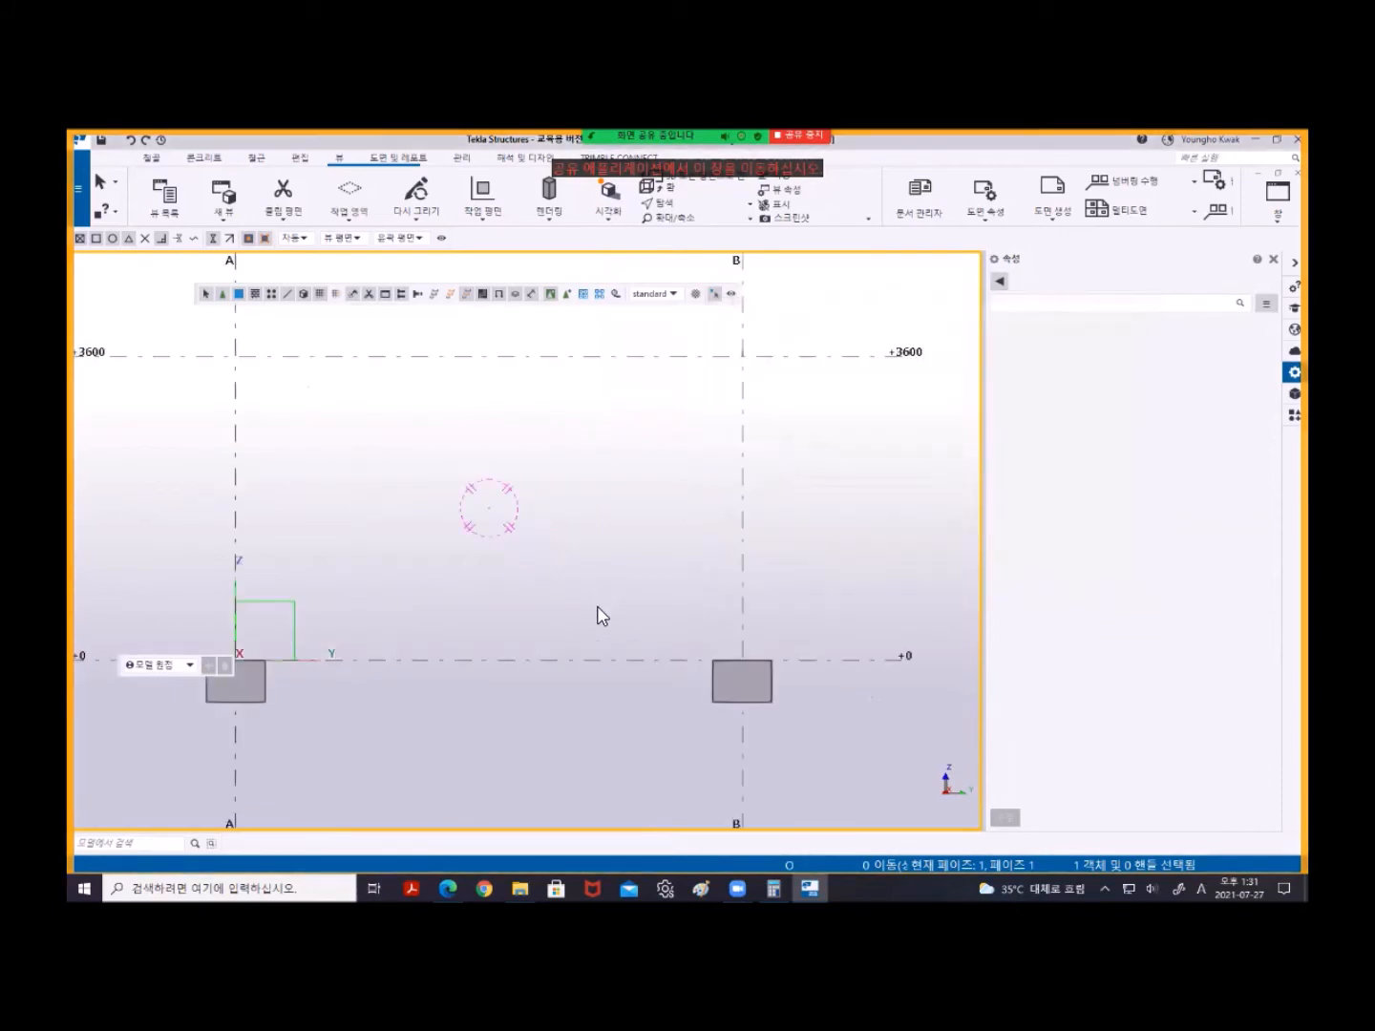
- Show the parts in 3D_VIEW as wireframe so the inside of the footings can be seen
key("ctrl+1")
middle_click_drag(417, 620, 647, 569)
scroll(446, 611, "up", 3)
middle_click_drag(684, 697, 519, 492)
scroll(693, 510, "down", 2)
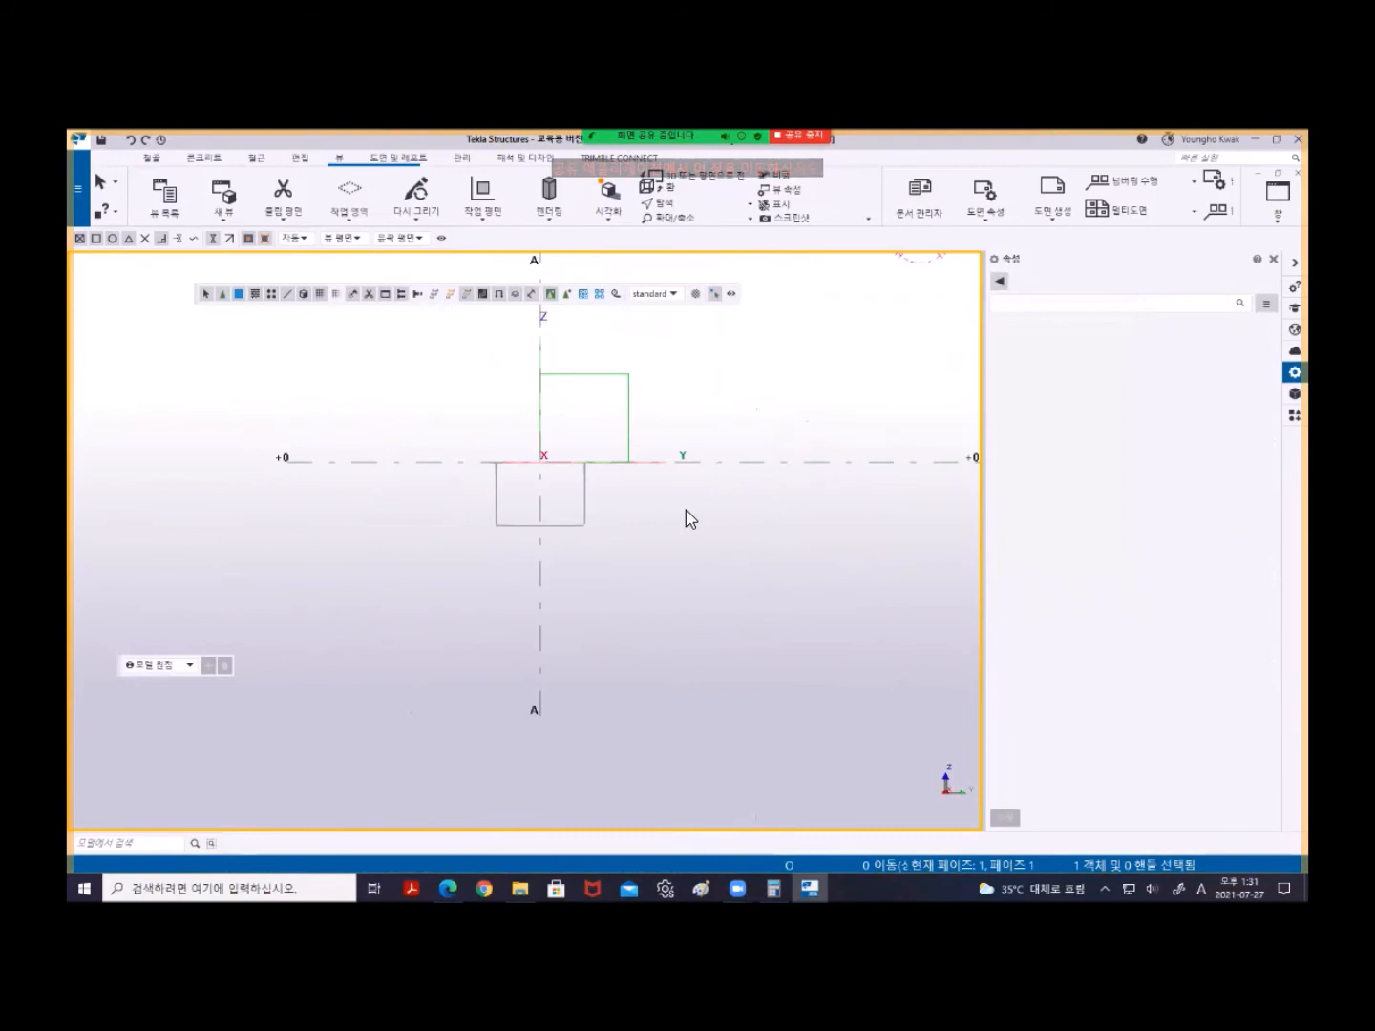
middle_click_drag(737, 556, 607, 560)
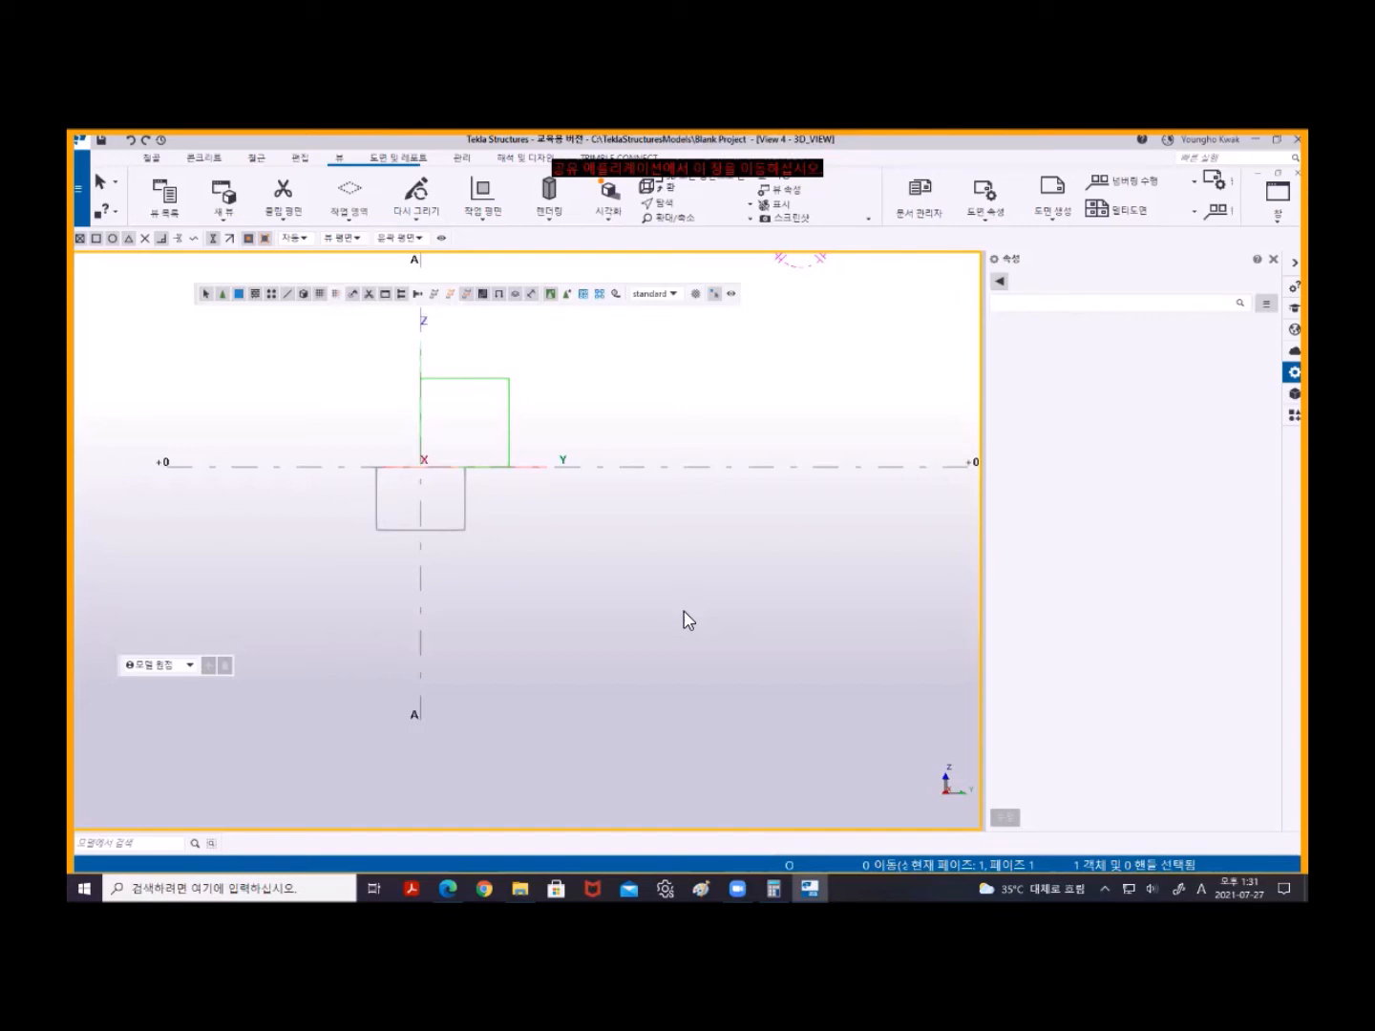
- Turn on rebar (철근) visibility for both model and component objects in 3D_VIEW's display settings
double_click(685, 375)
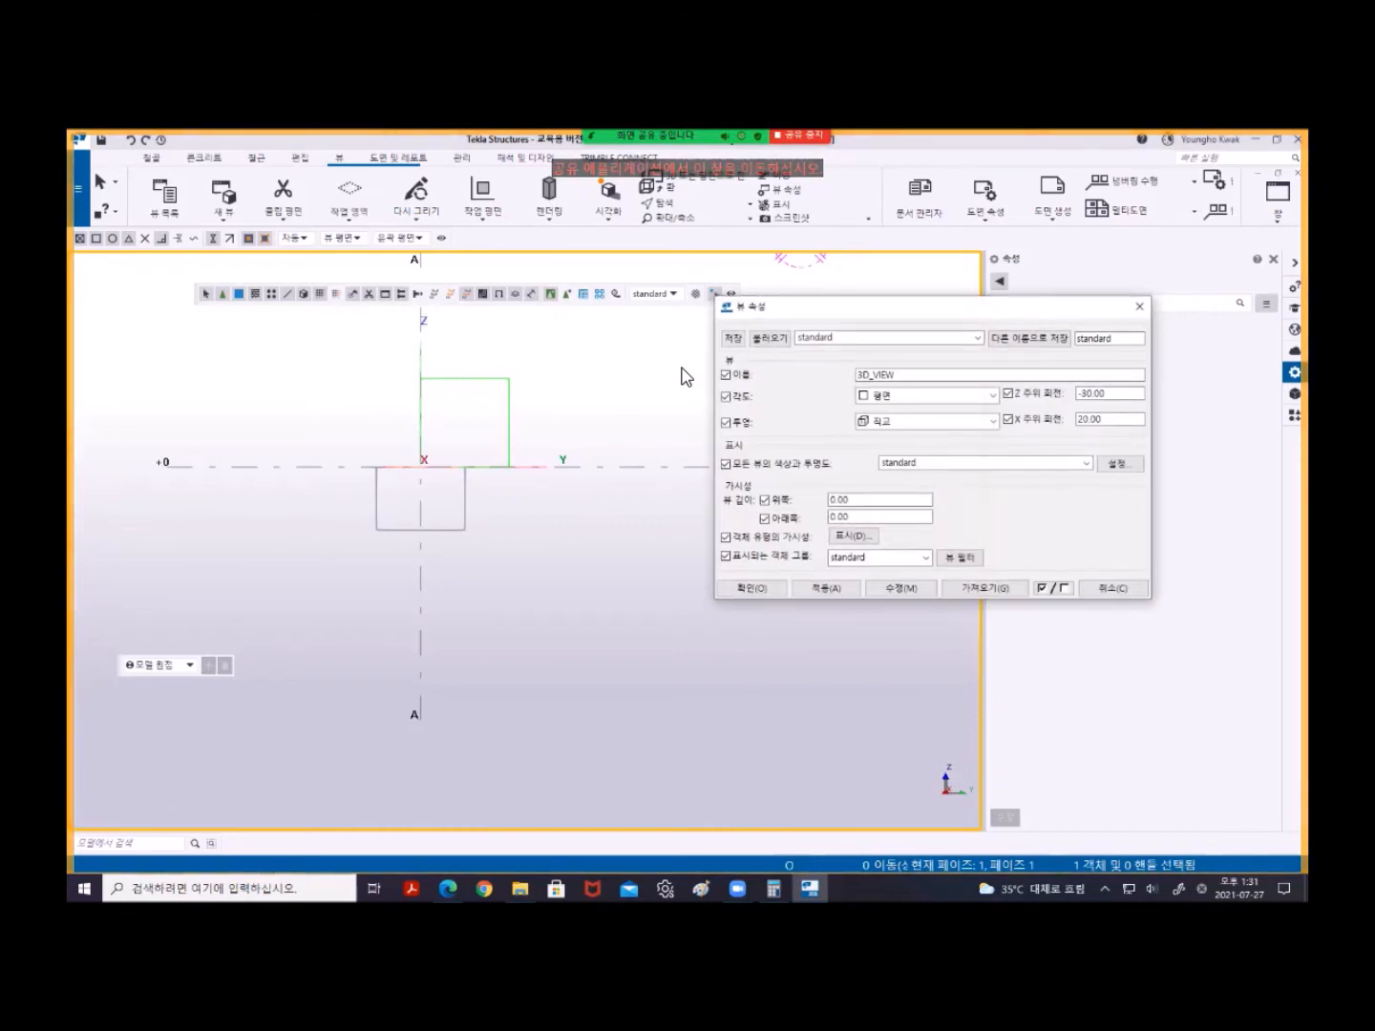
left_click(860, 538)
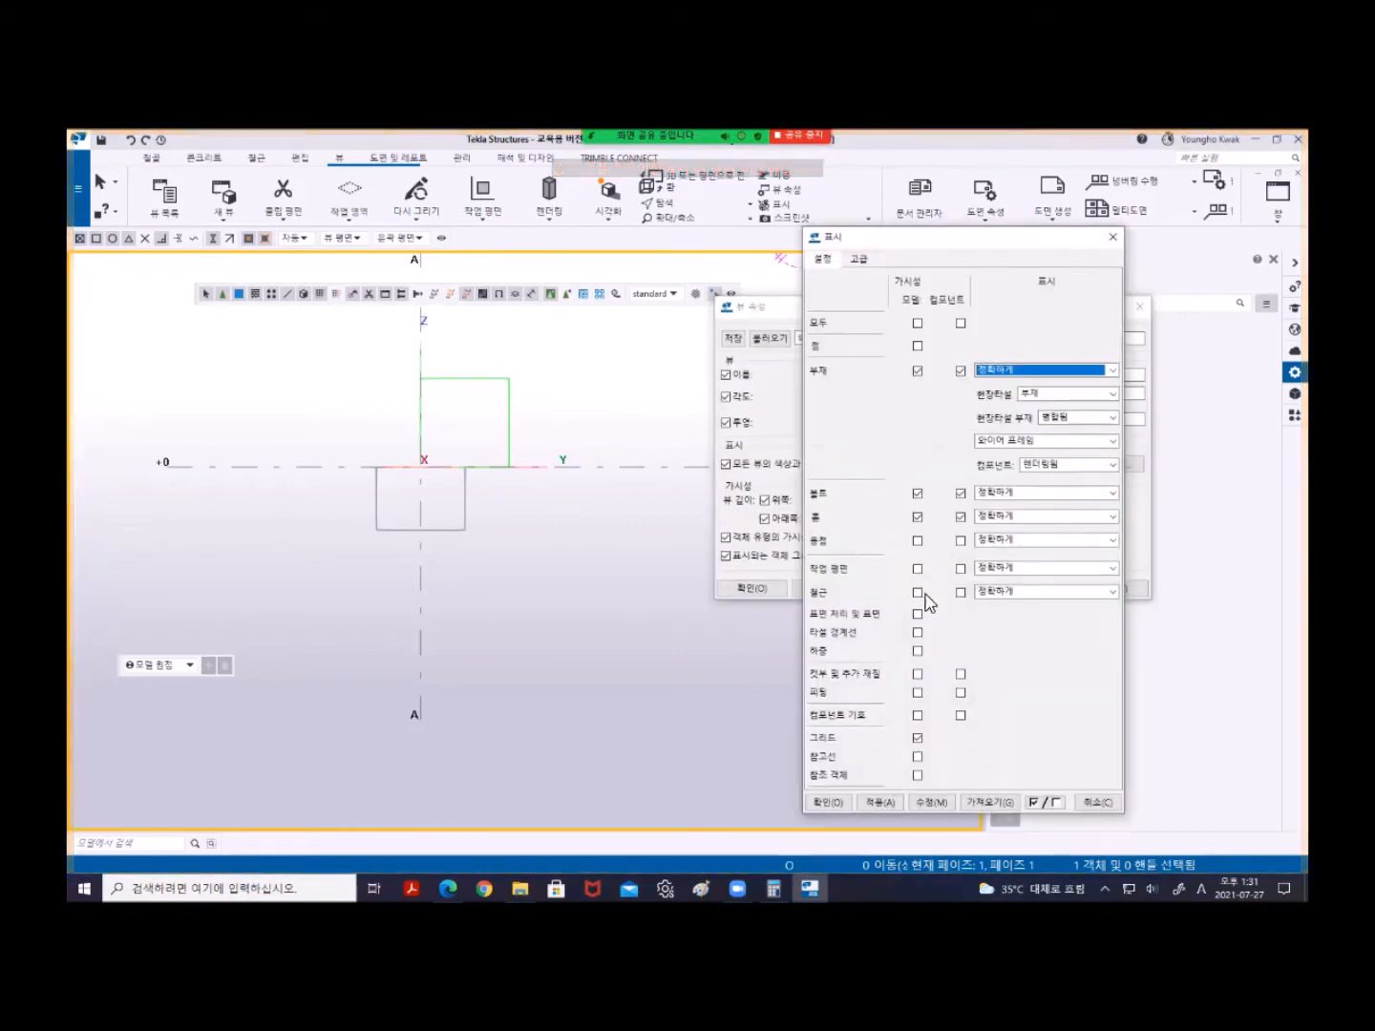
left_click(917, 594)
left_click(961, 594)
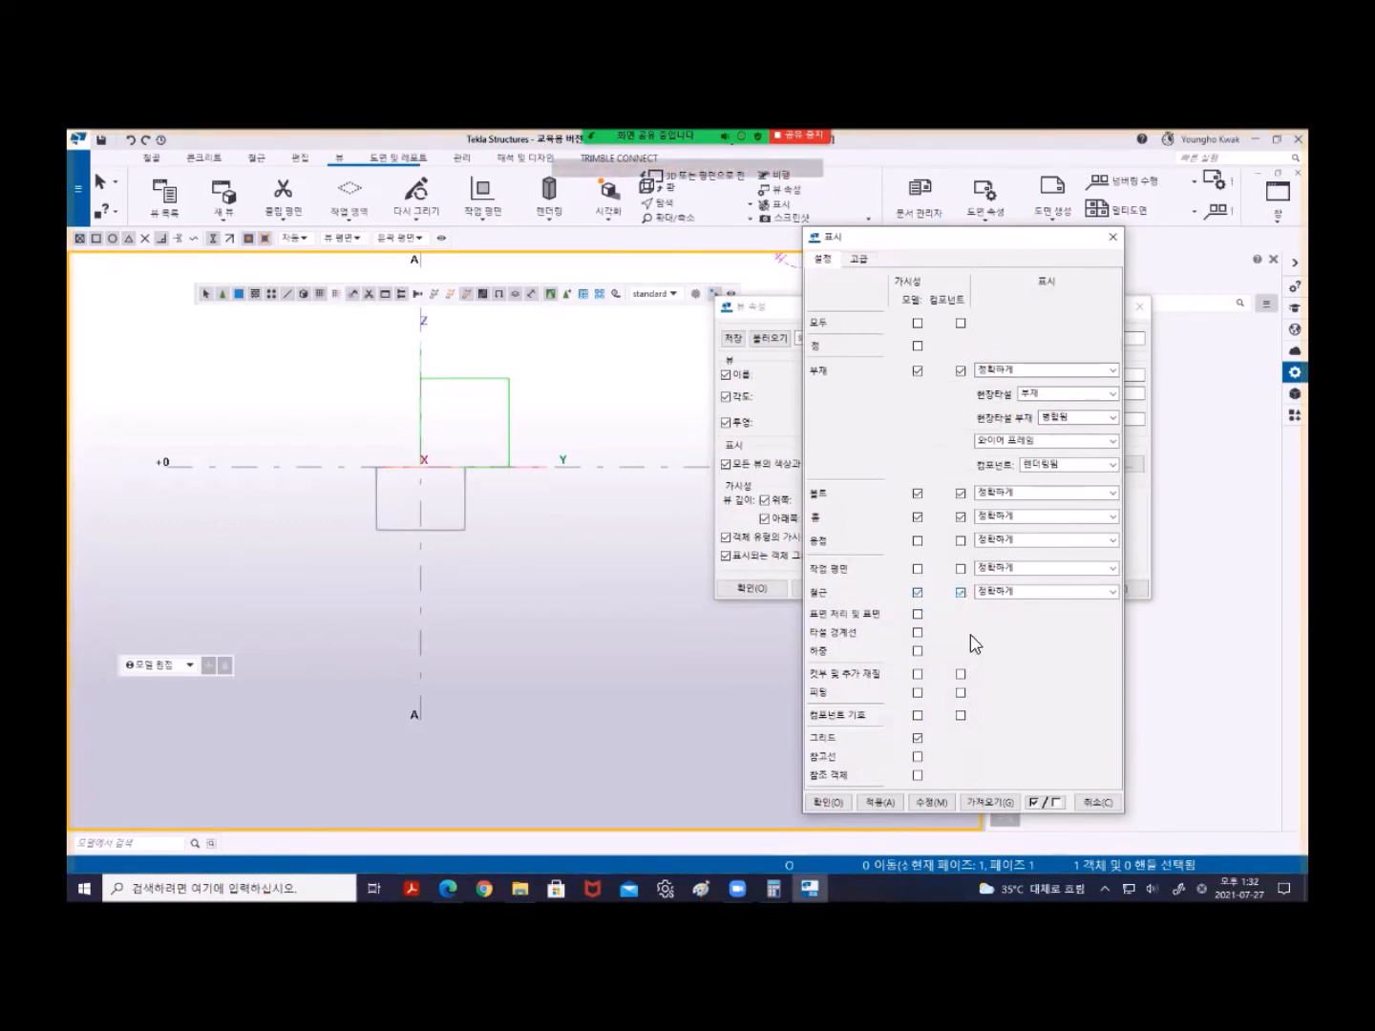
left_click(932, 802)
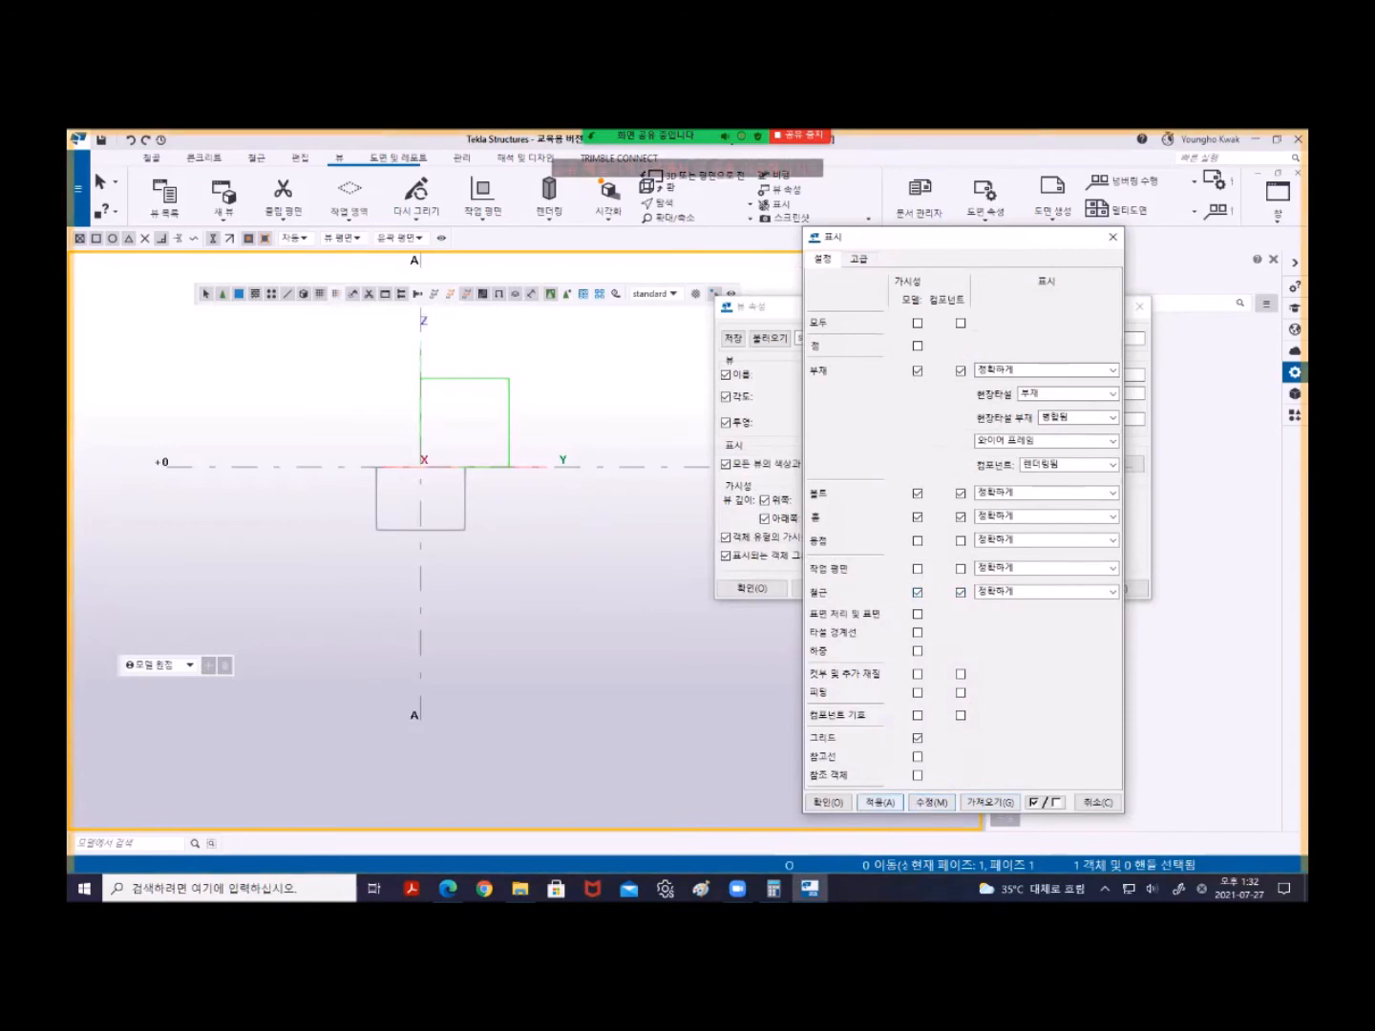
left_click(828, 802)
left_click(897, 592)
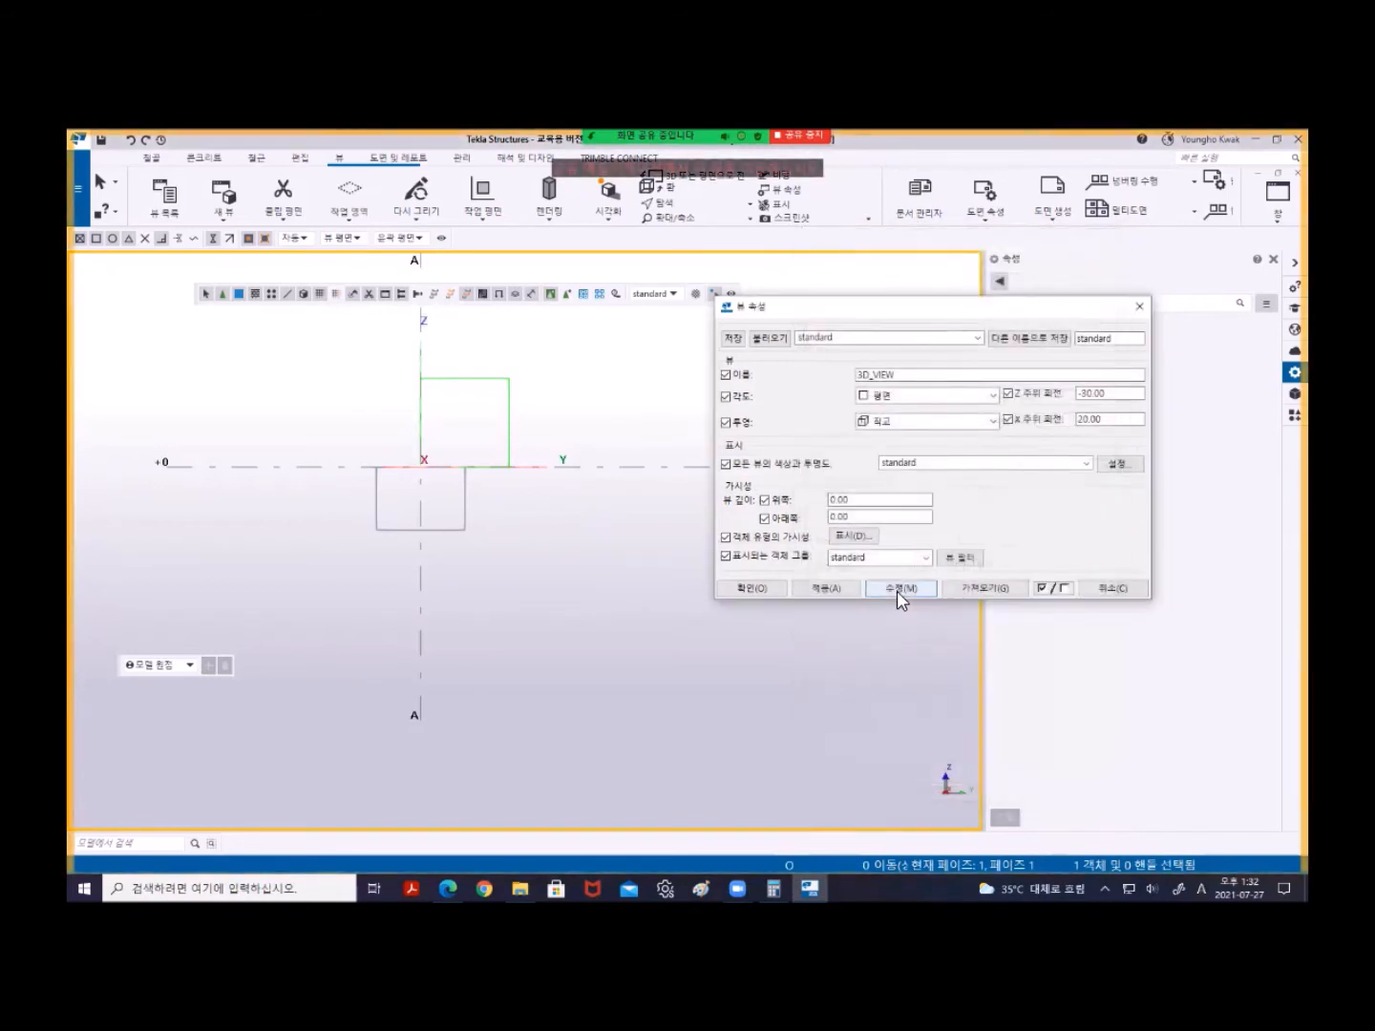
left_click(751, 588)
middle_click_drag(832, 592, 662, 563)
scroll(662, 561, "up", 3)
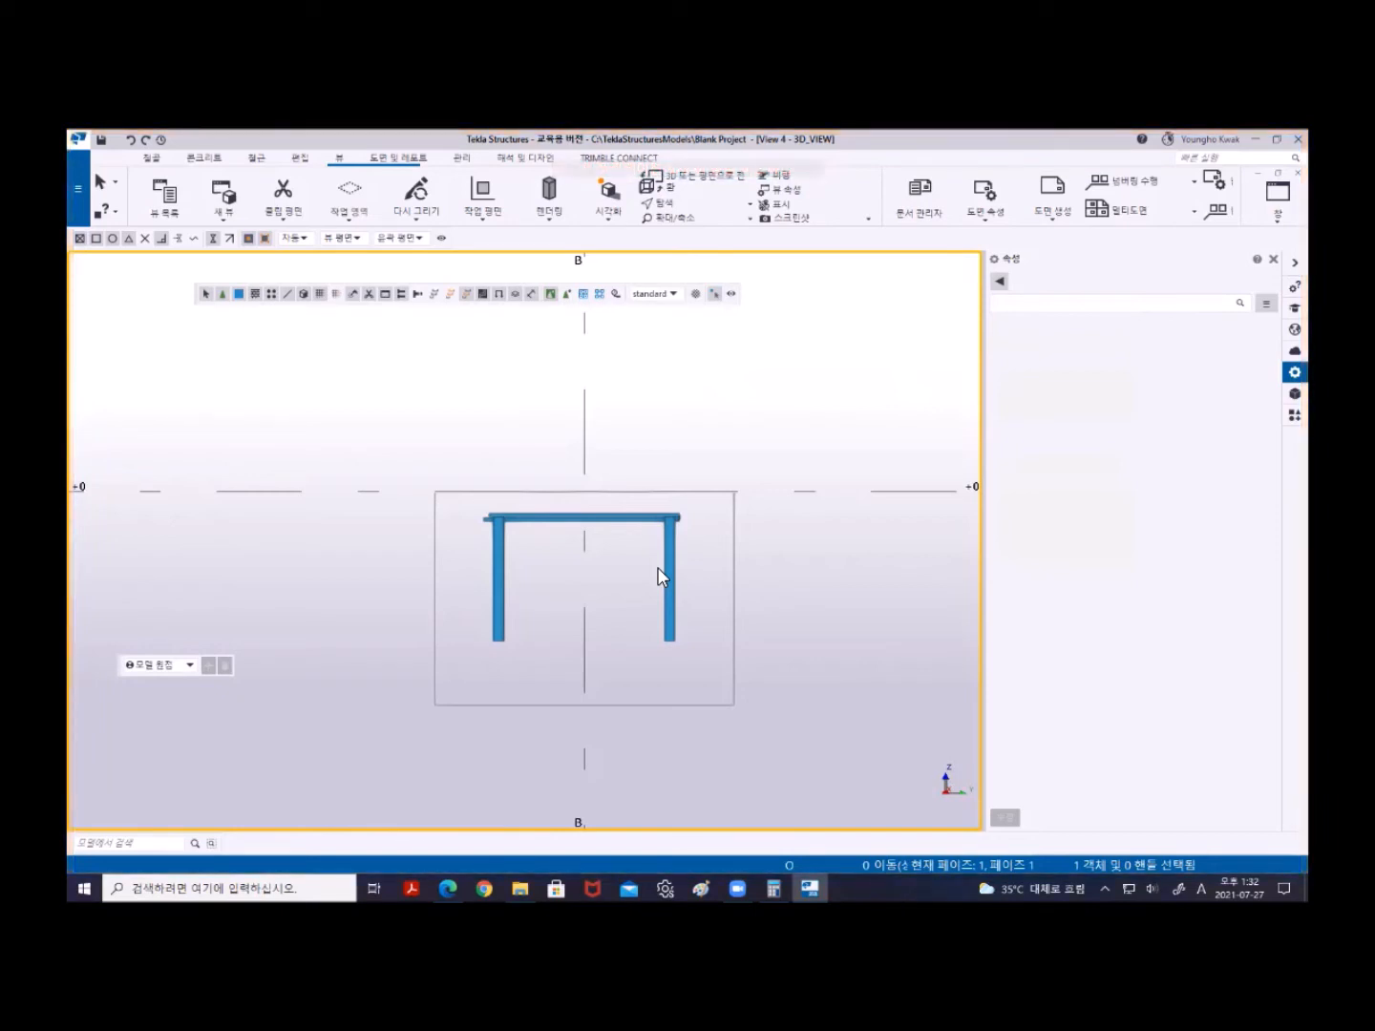
- Review the object visibility settings of 3D_VIEW and close them without changes
double_click(708, 373)
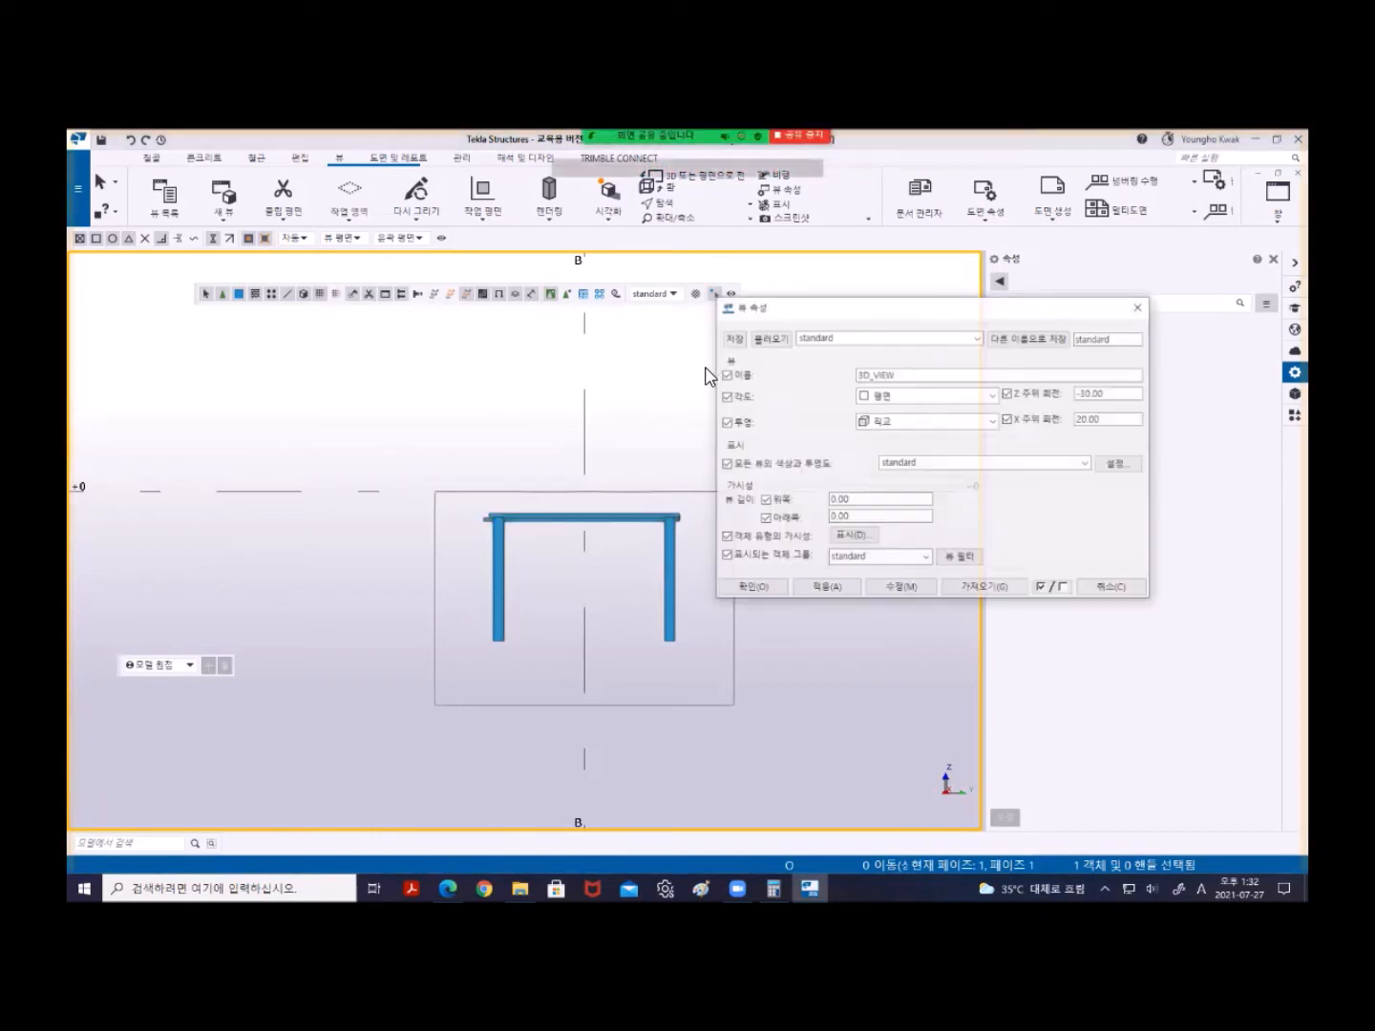
left_click(853, 536)
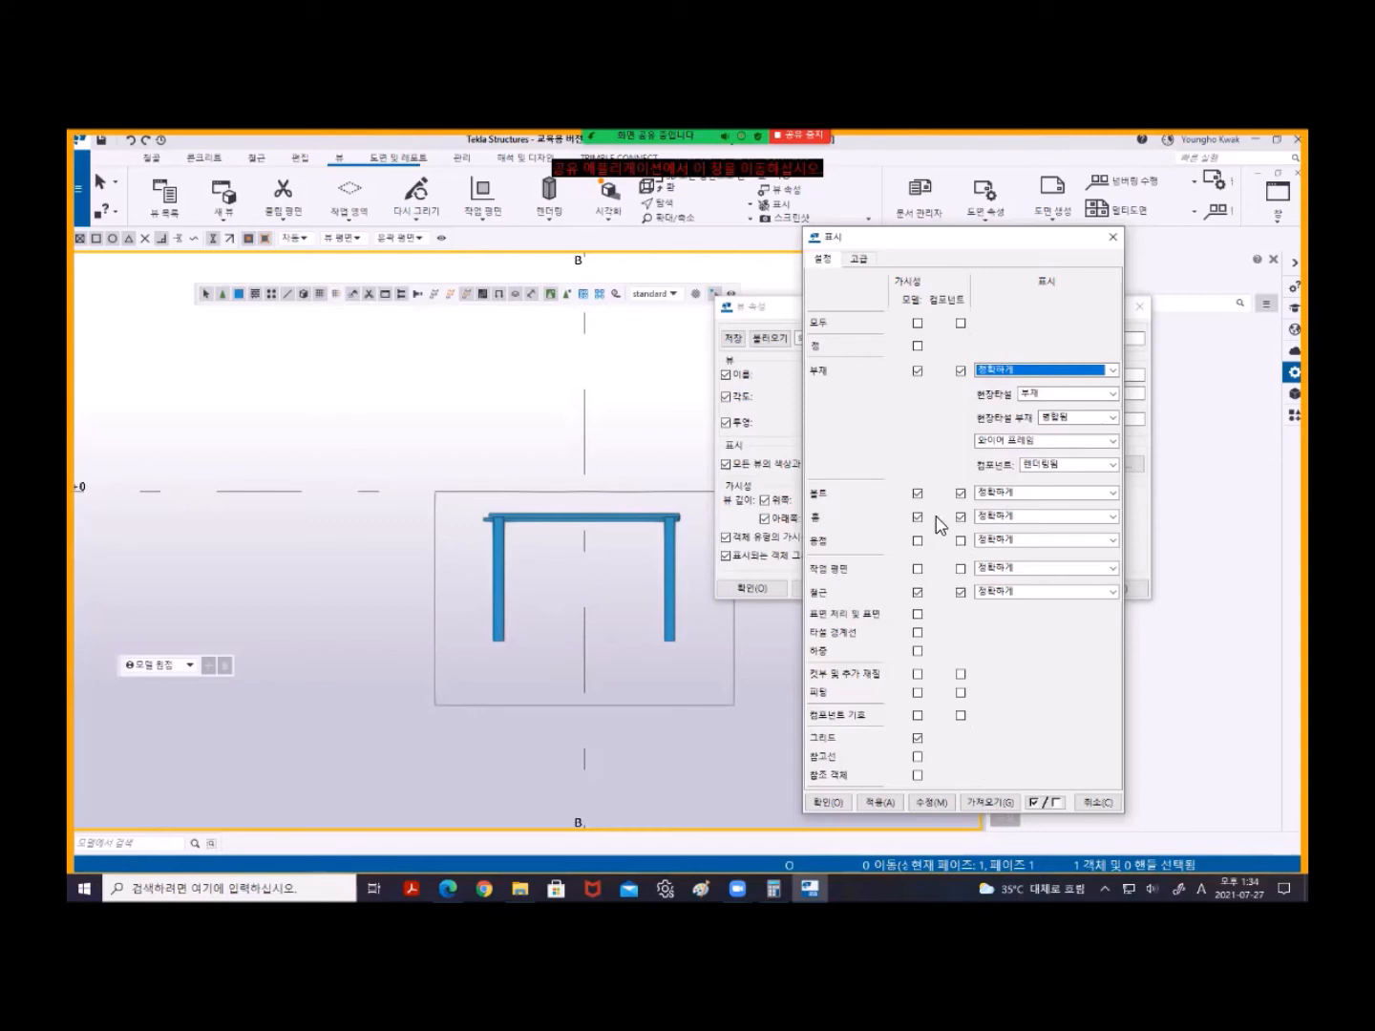
left_click(1114, 236)
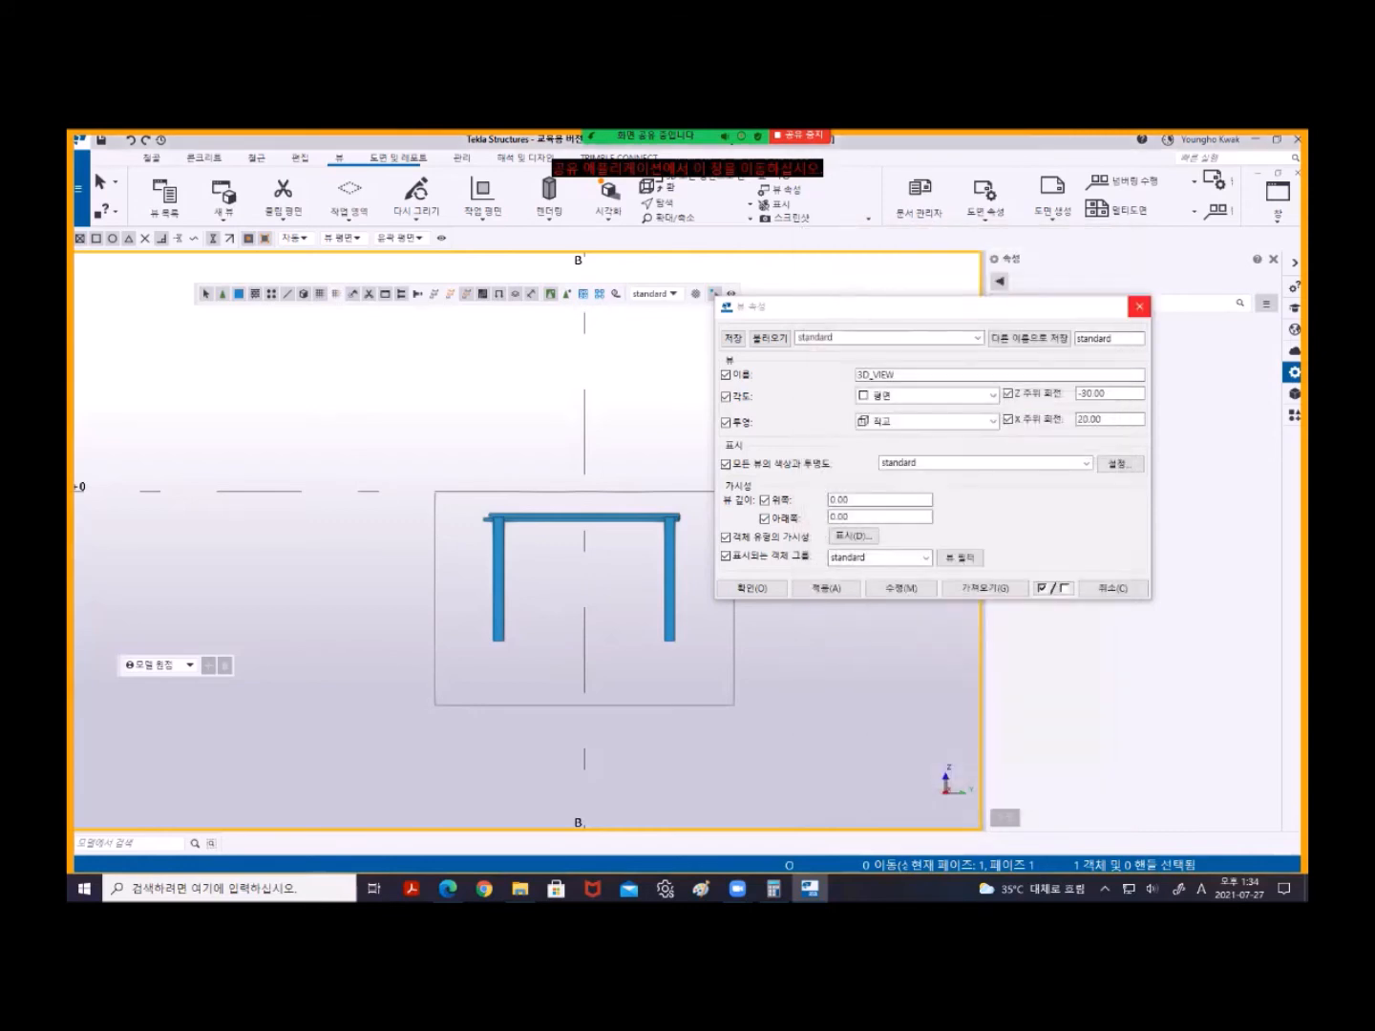
left_click(1139, 305)
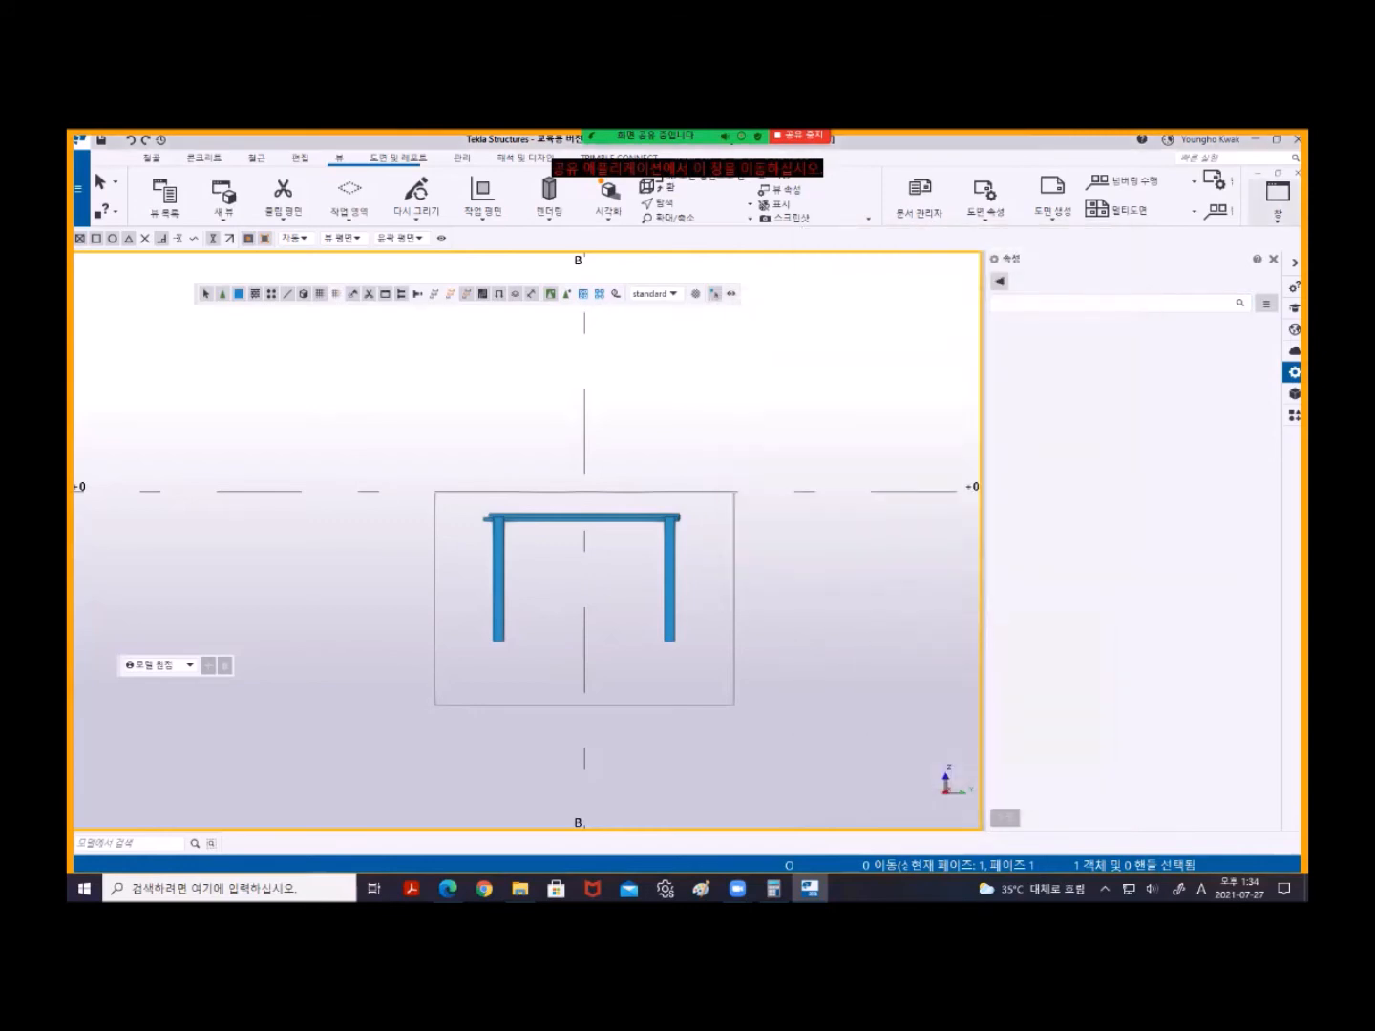
- Switch to the 3D Basic View and turn off its rebar (철근) visibility for both model and component objects
key("ctrl+Tab")
scroll(649, 516, "down", 5)
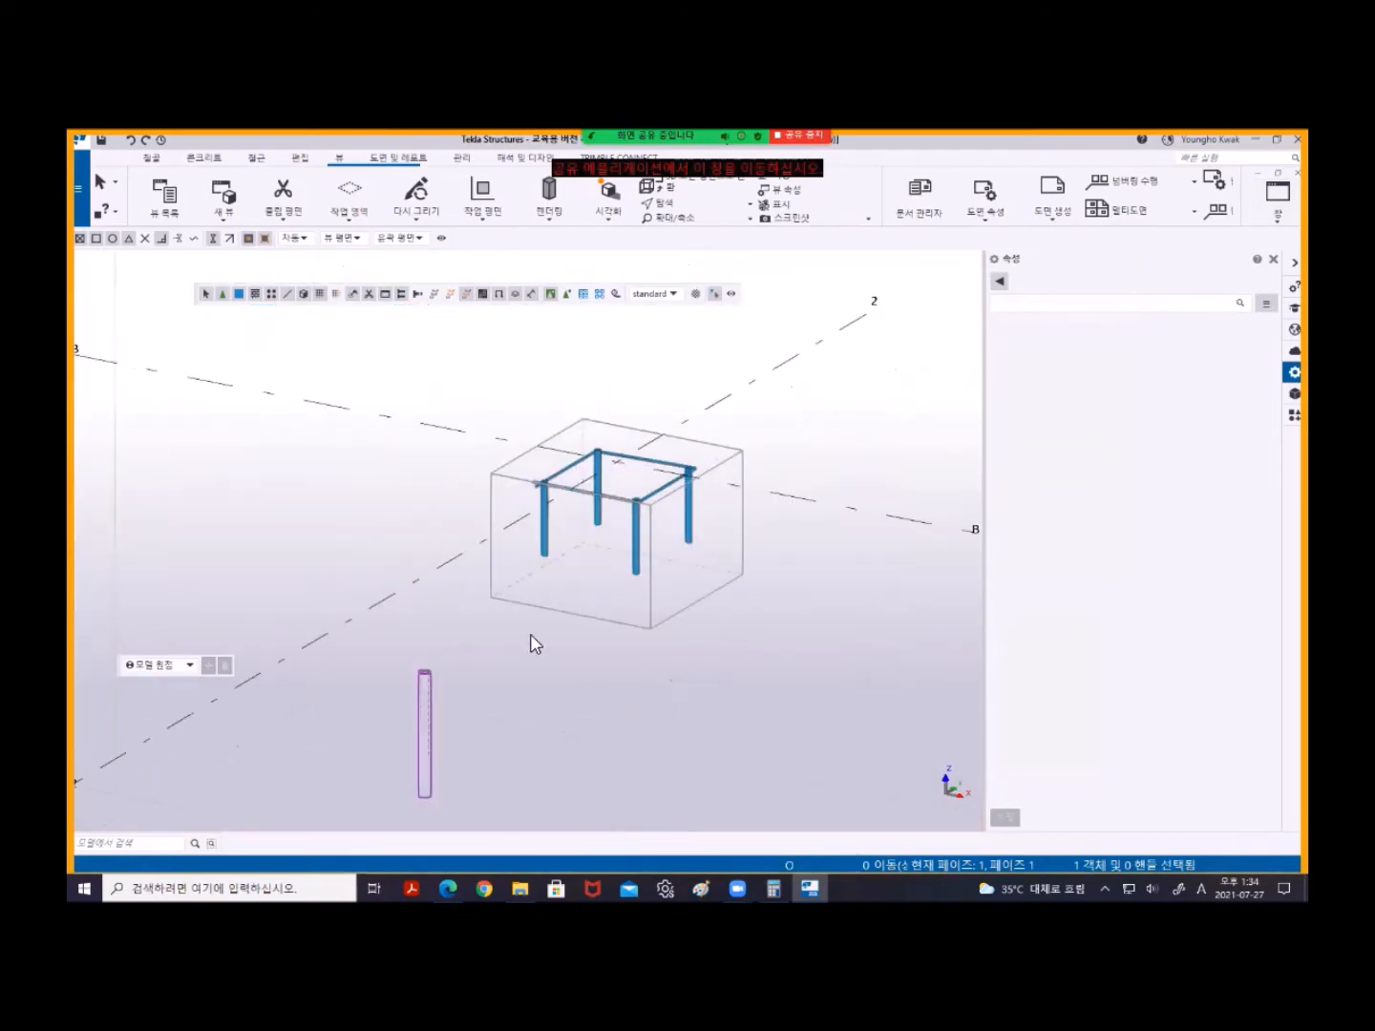
scroll(537, 645, "down", 5)
middle_click_drag(561, 660, 669, 638)
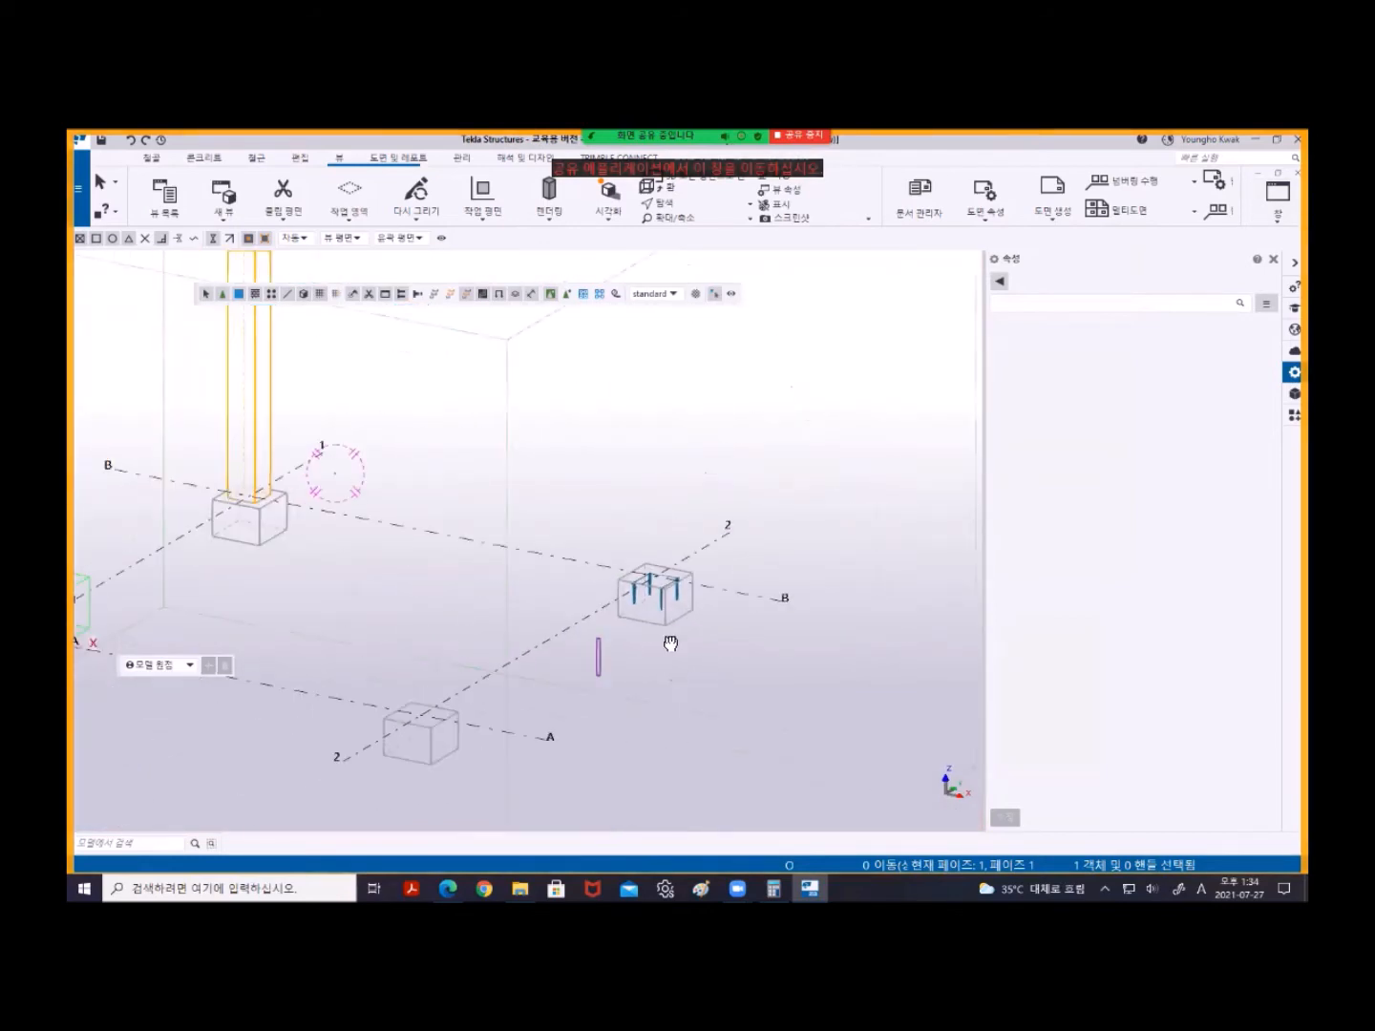
double_click(621, 433)
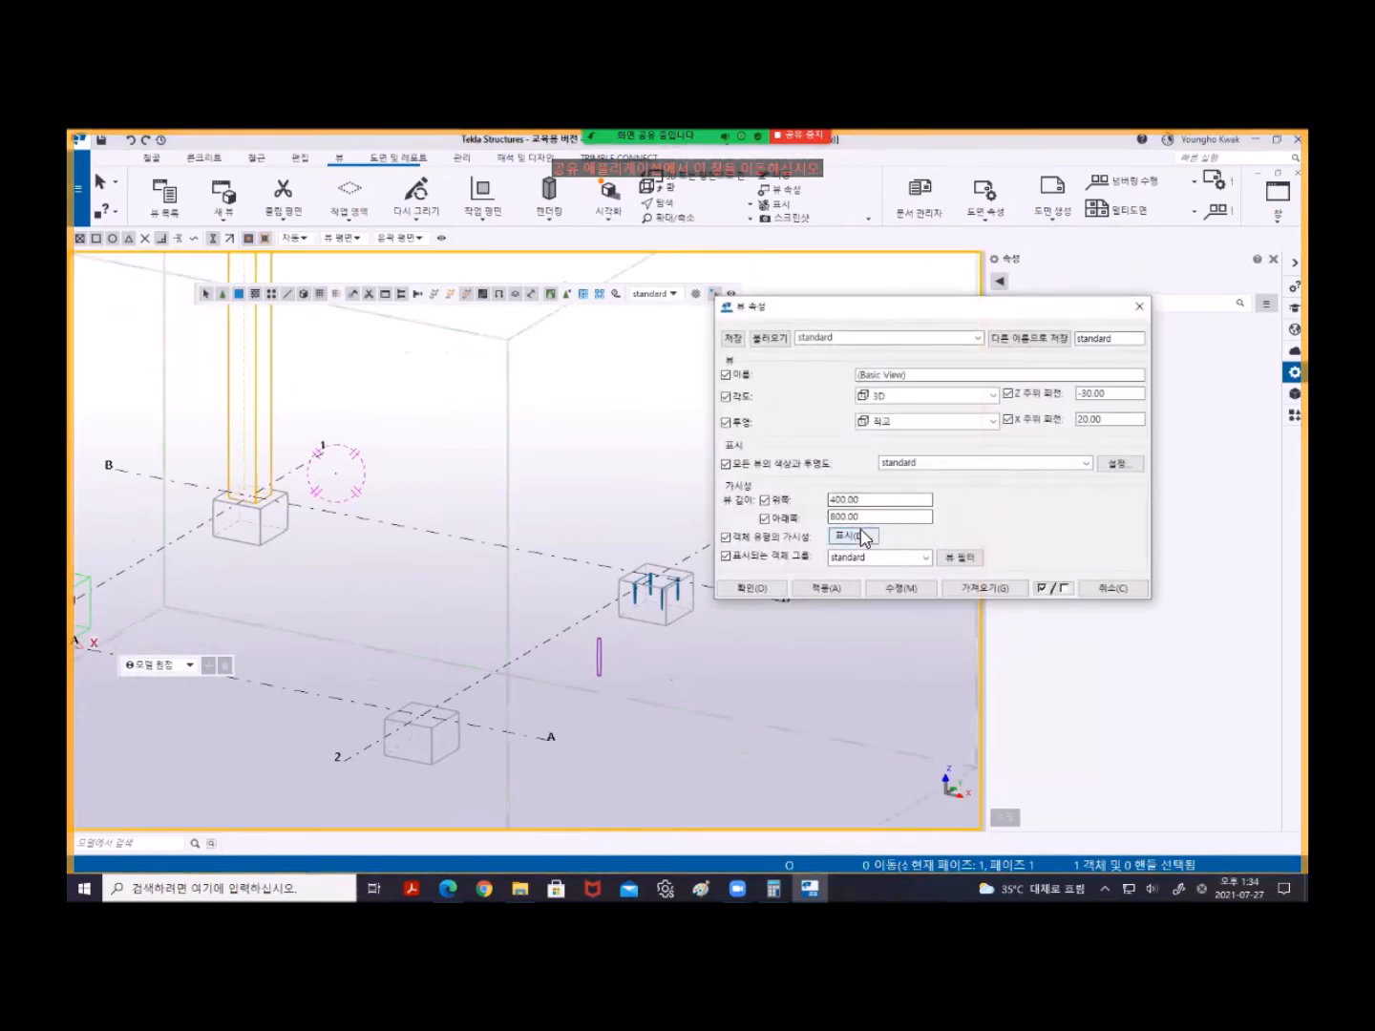
left_click(854, 536)
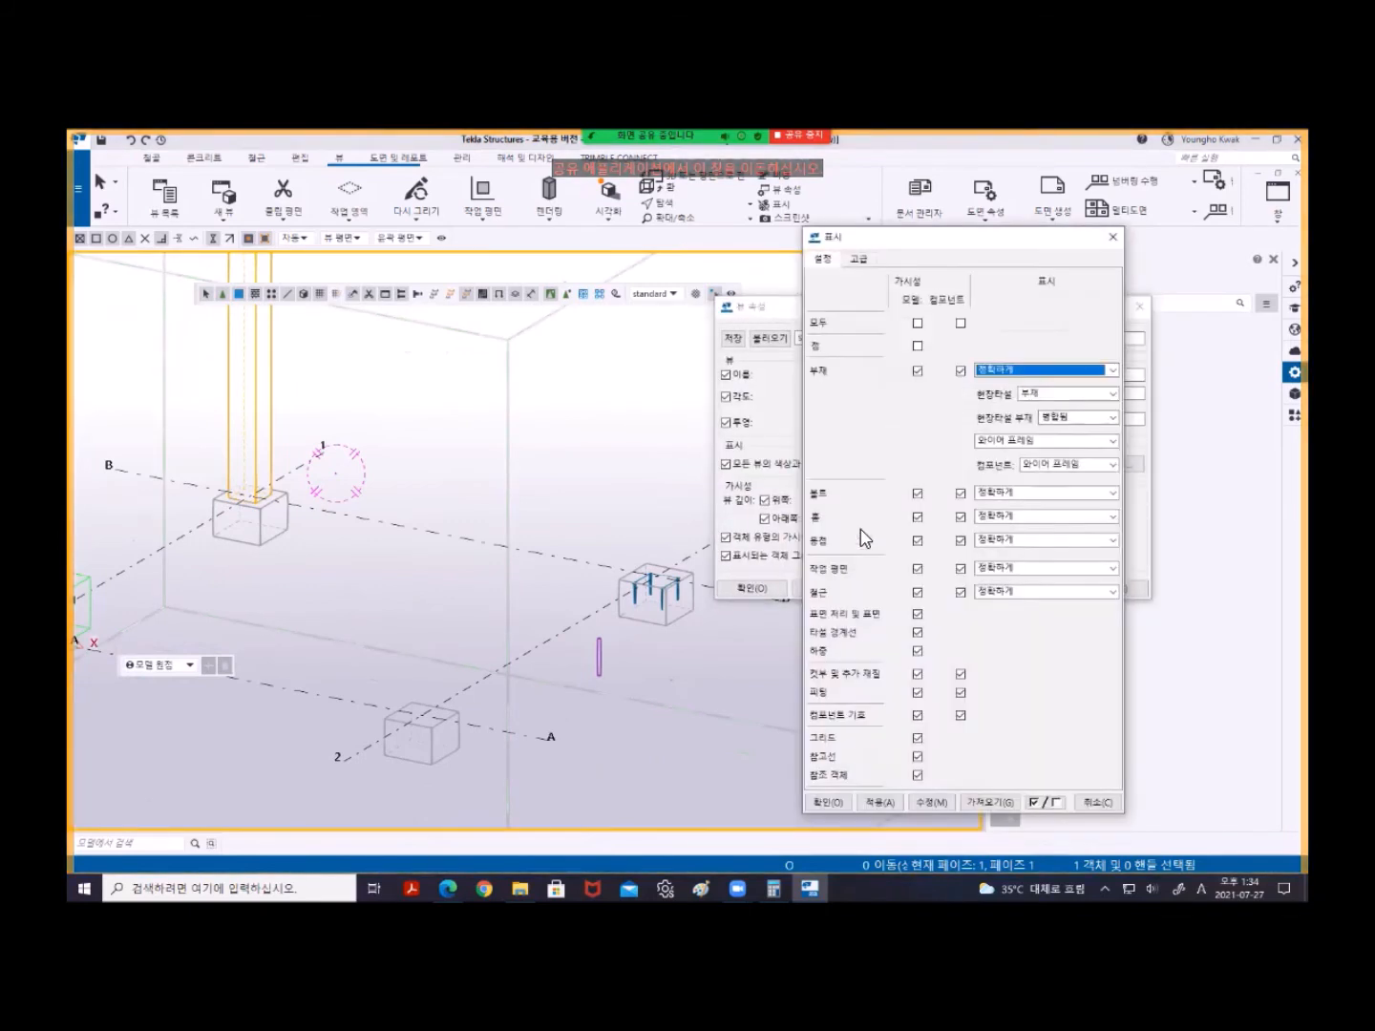
left_click(922, 593)
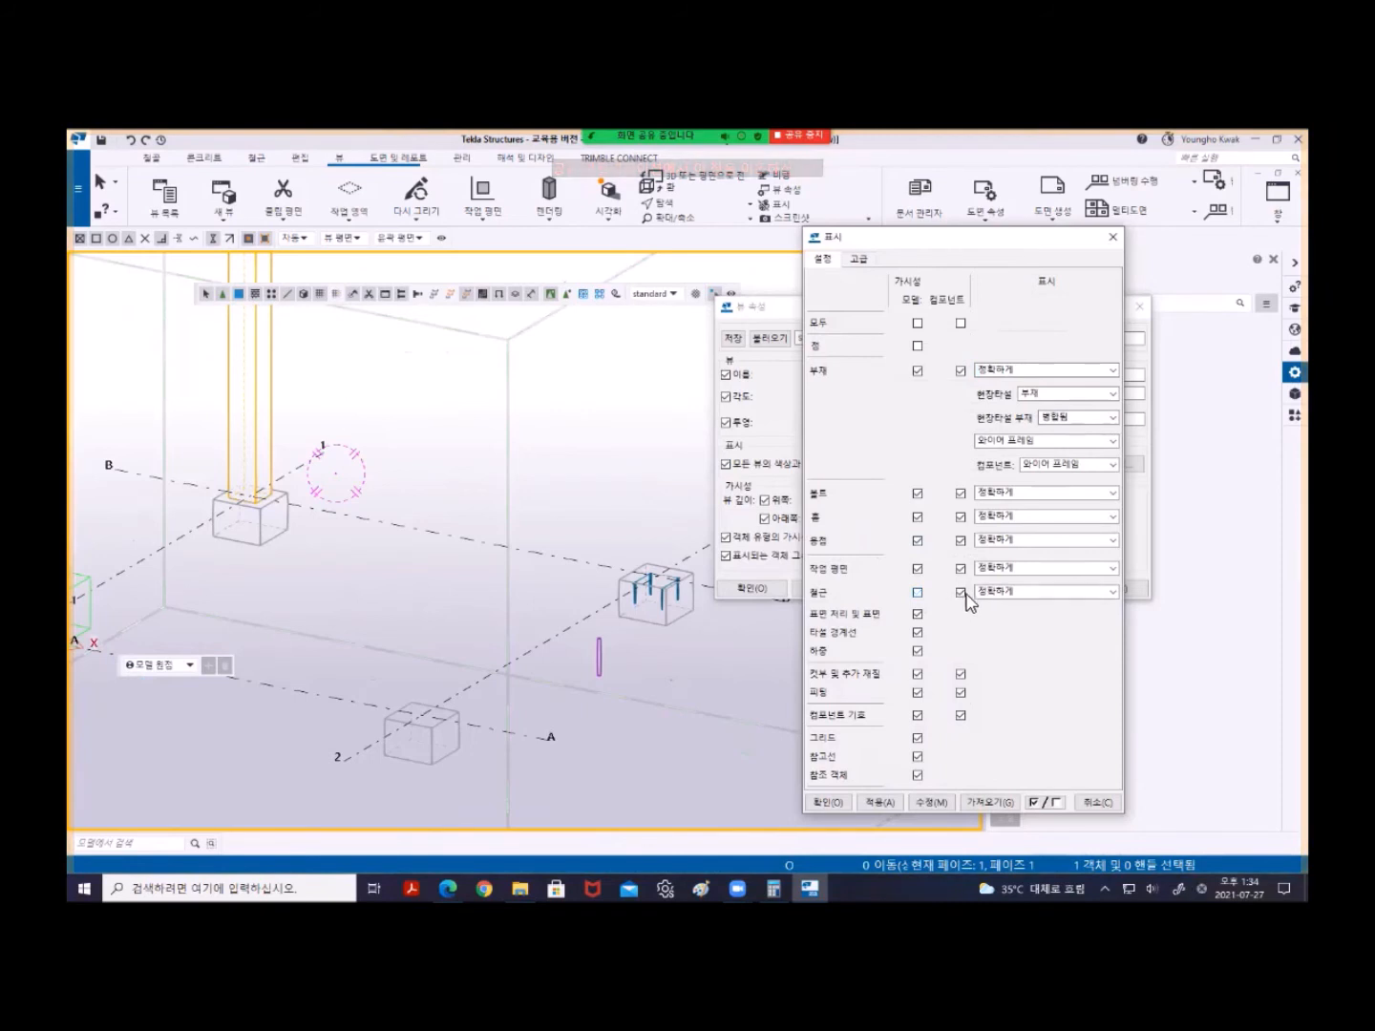
left_click(961, 592)
left_click(932, 802)
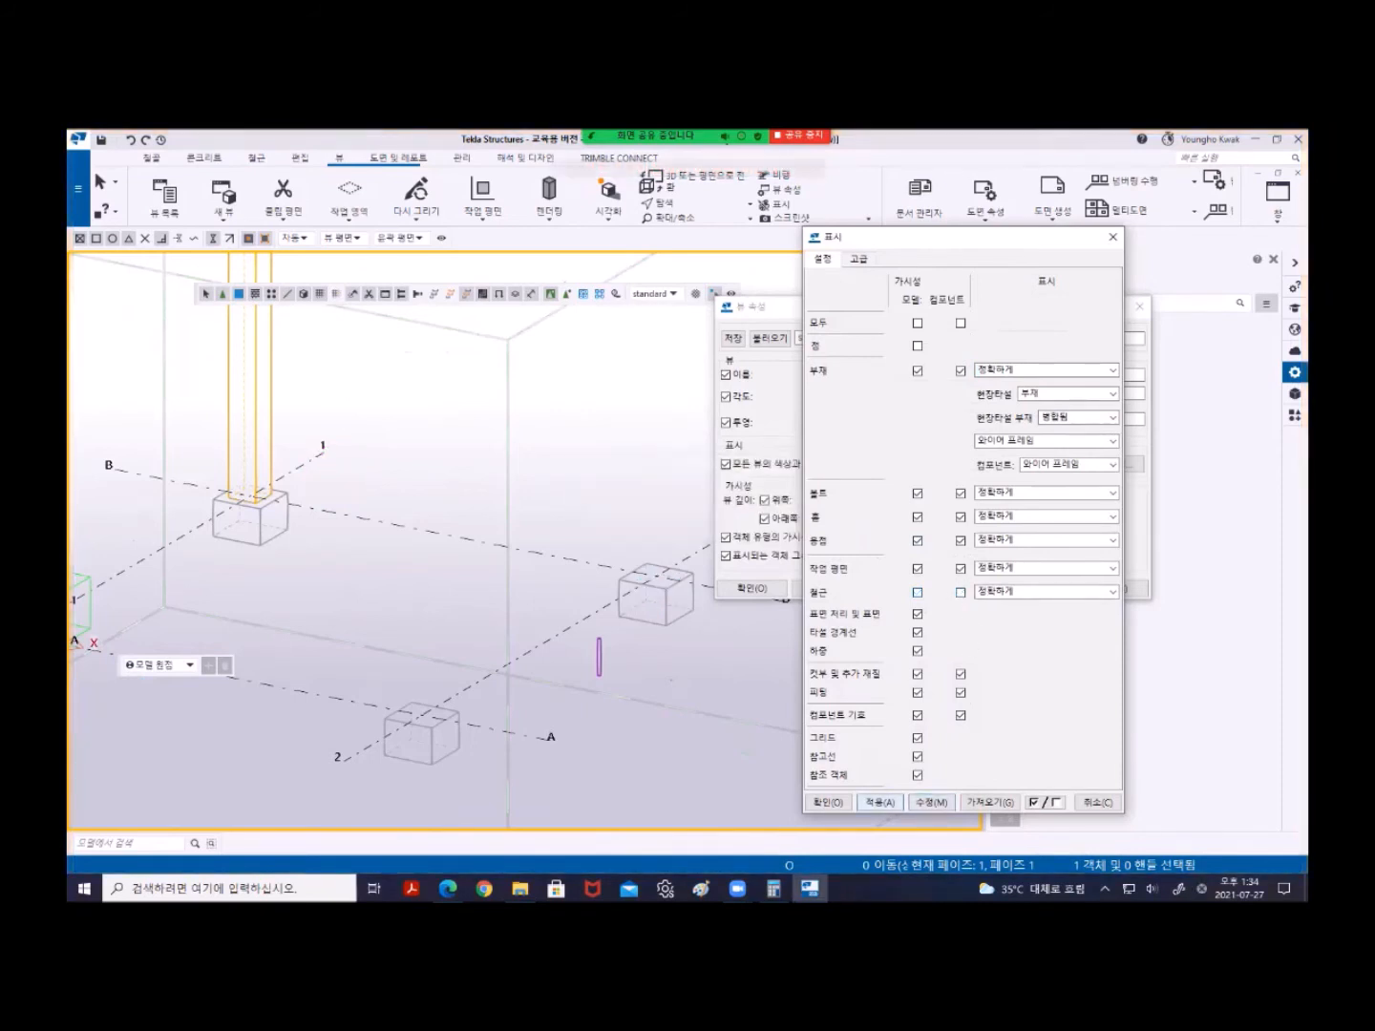
left_click(828, 803)
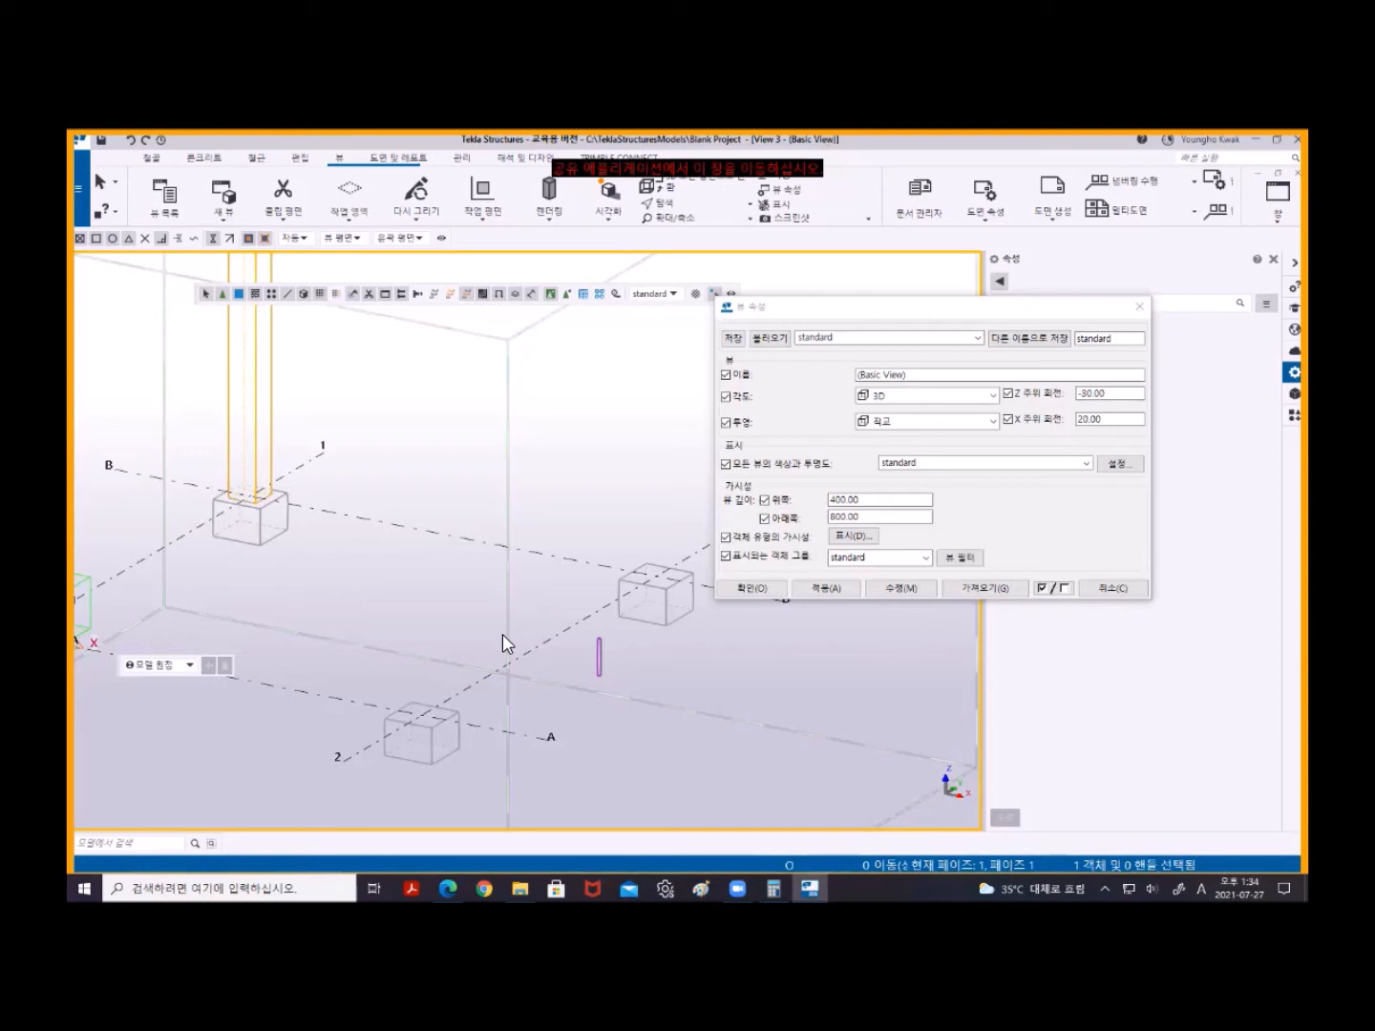
- Check the Basic View's object visibility settings again, close them and inspect the footing at grid B-2
left_click(848, 537)
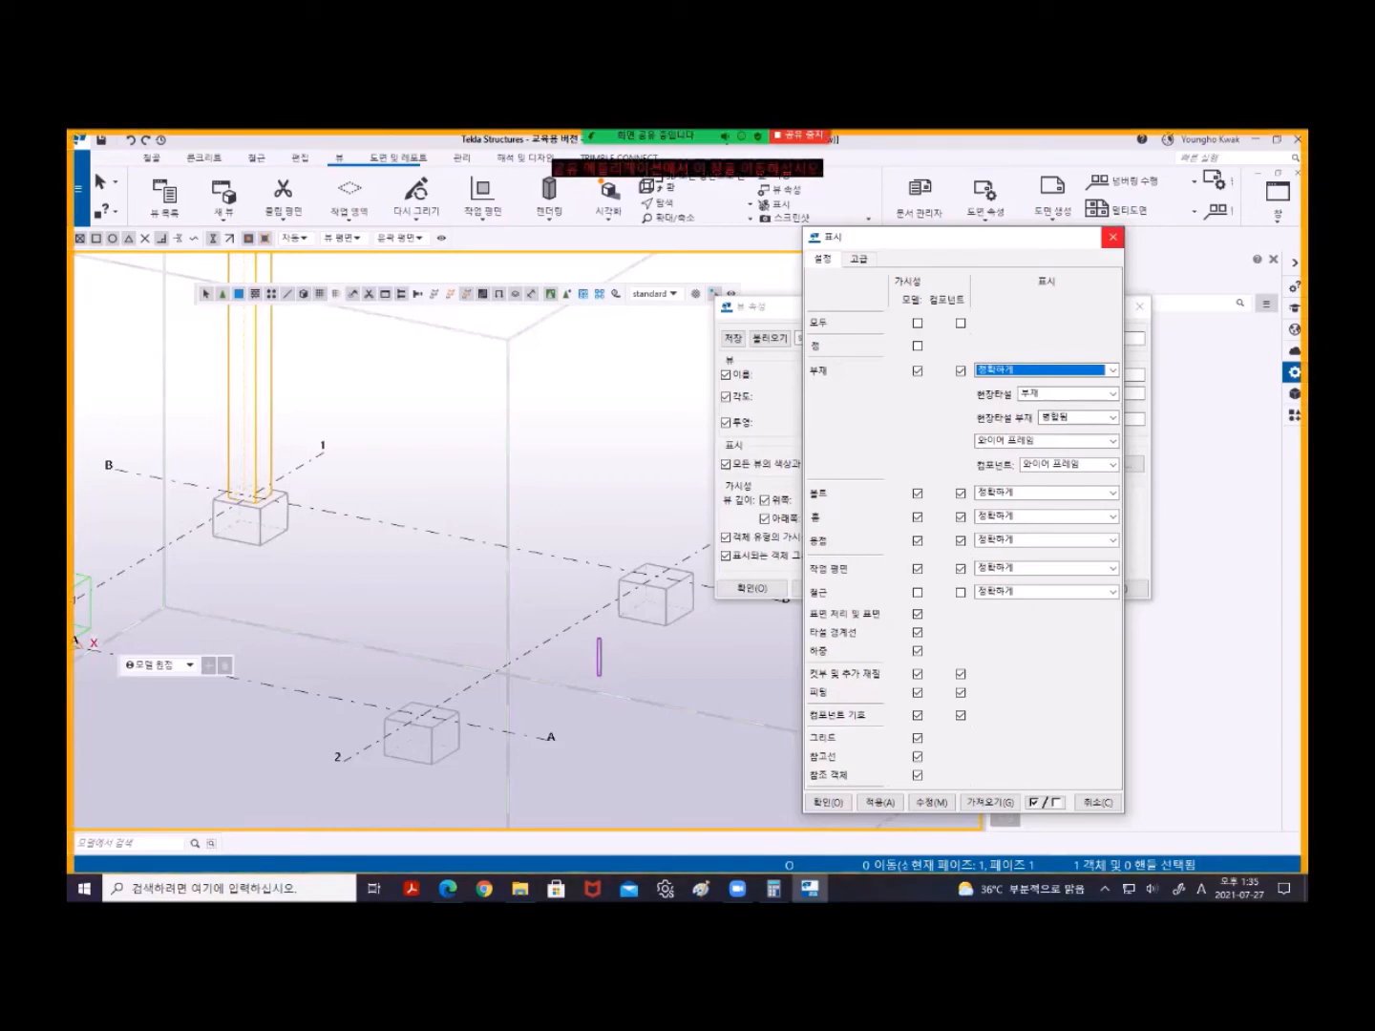
left_click(1113, 236)
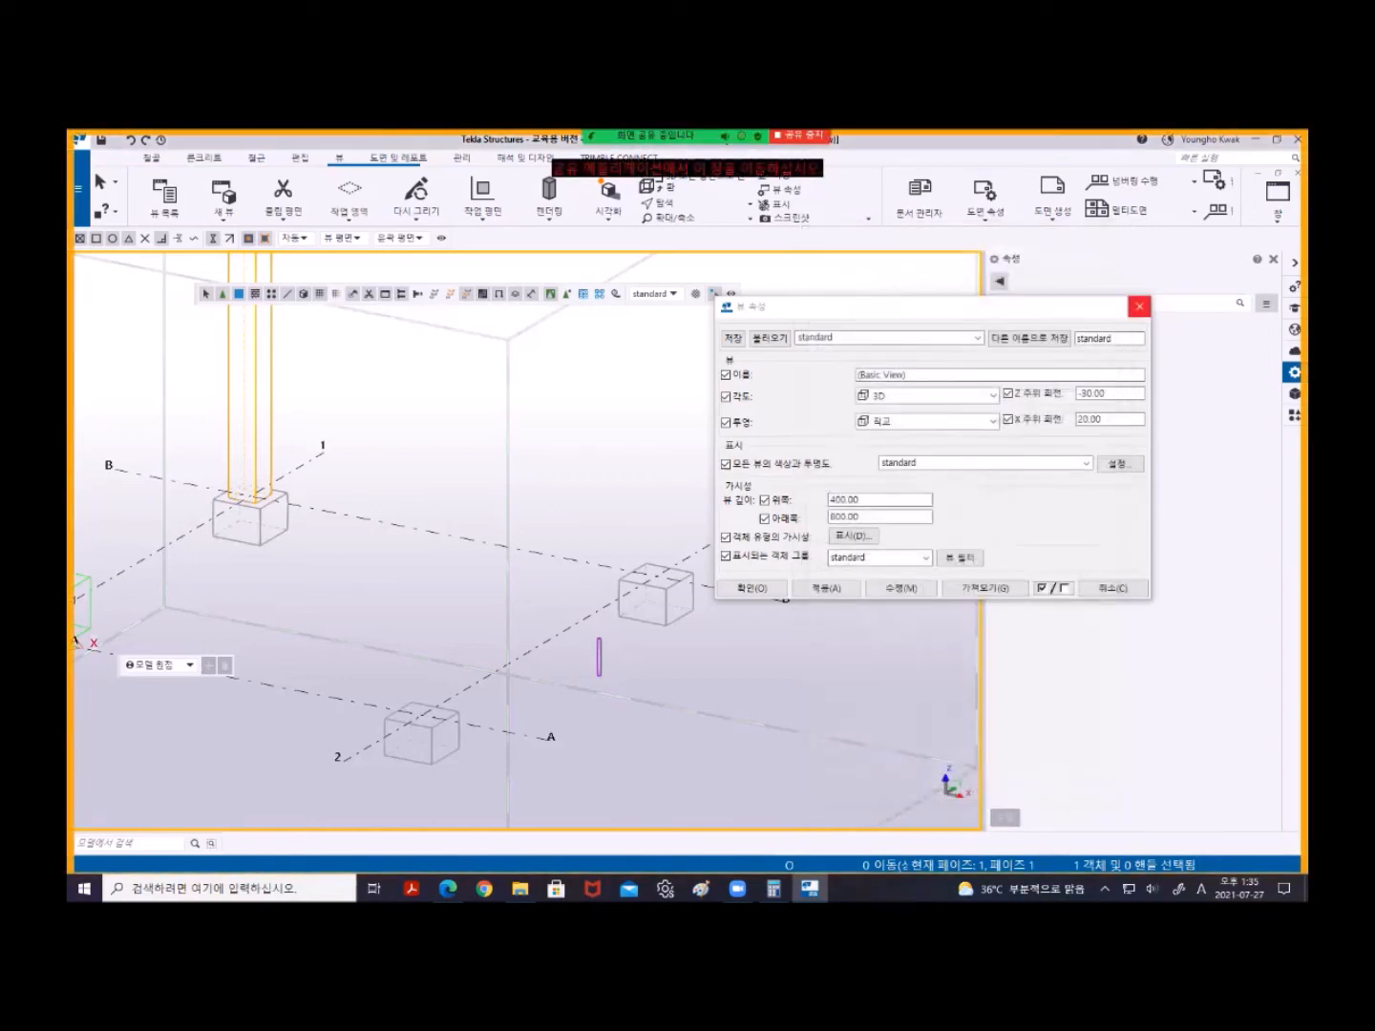
left_click(1138, 304)
scroll(656, 647, "up", 5)
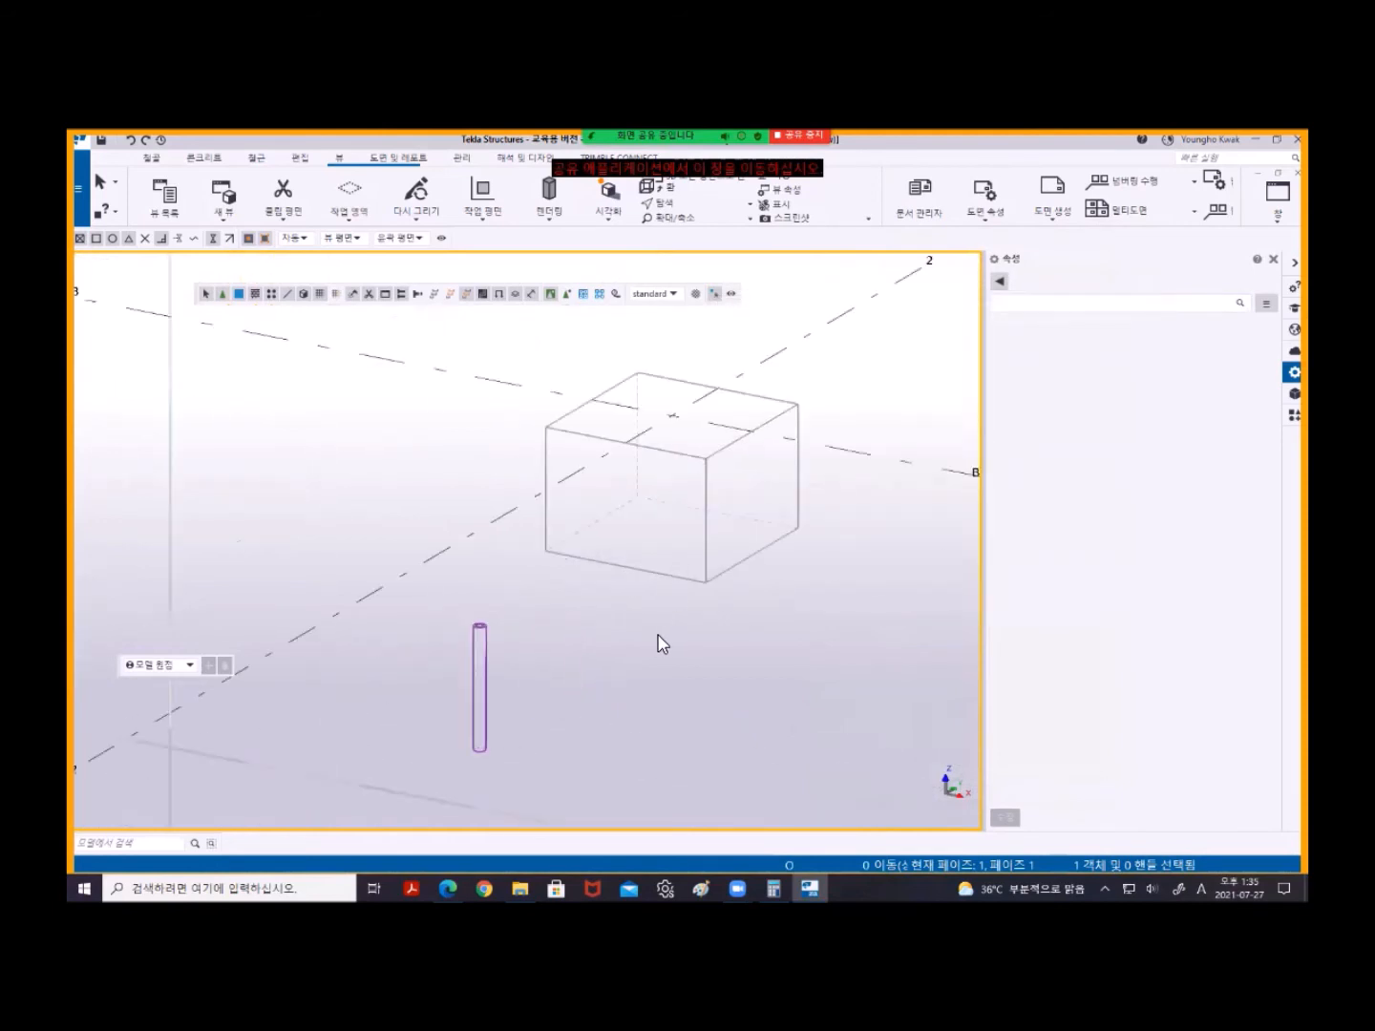
scroll(642, 632, "down", 5)
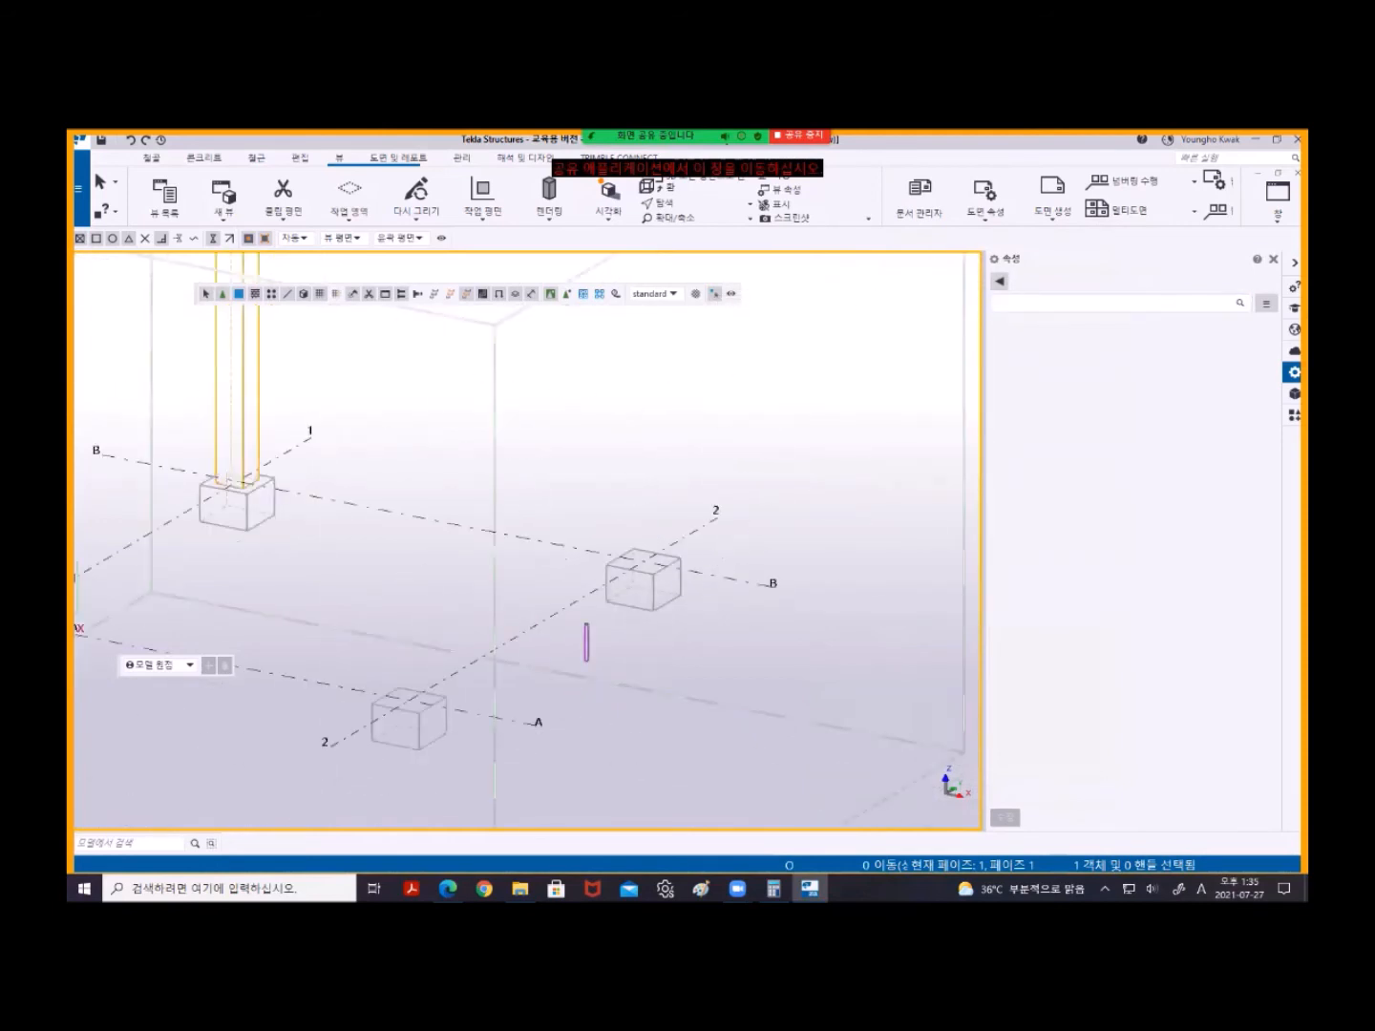
- Check the list of open views and try to switch to another view
left_click(1277, 195)
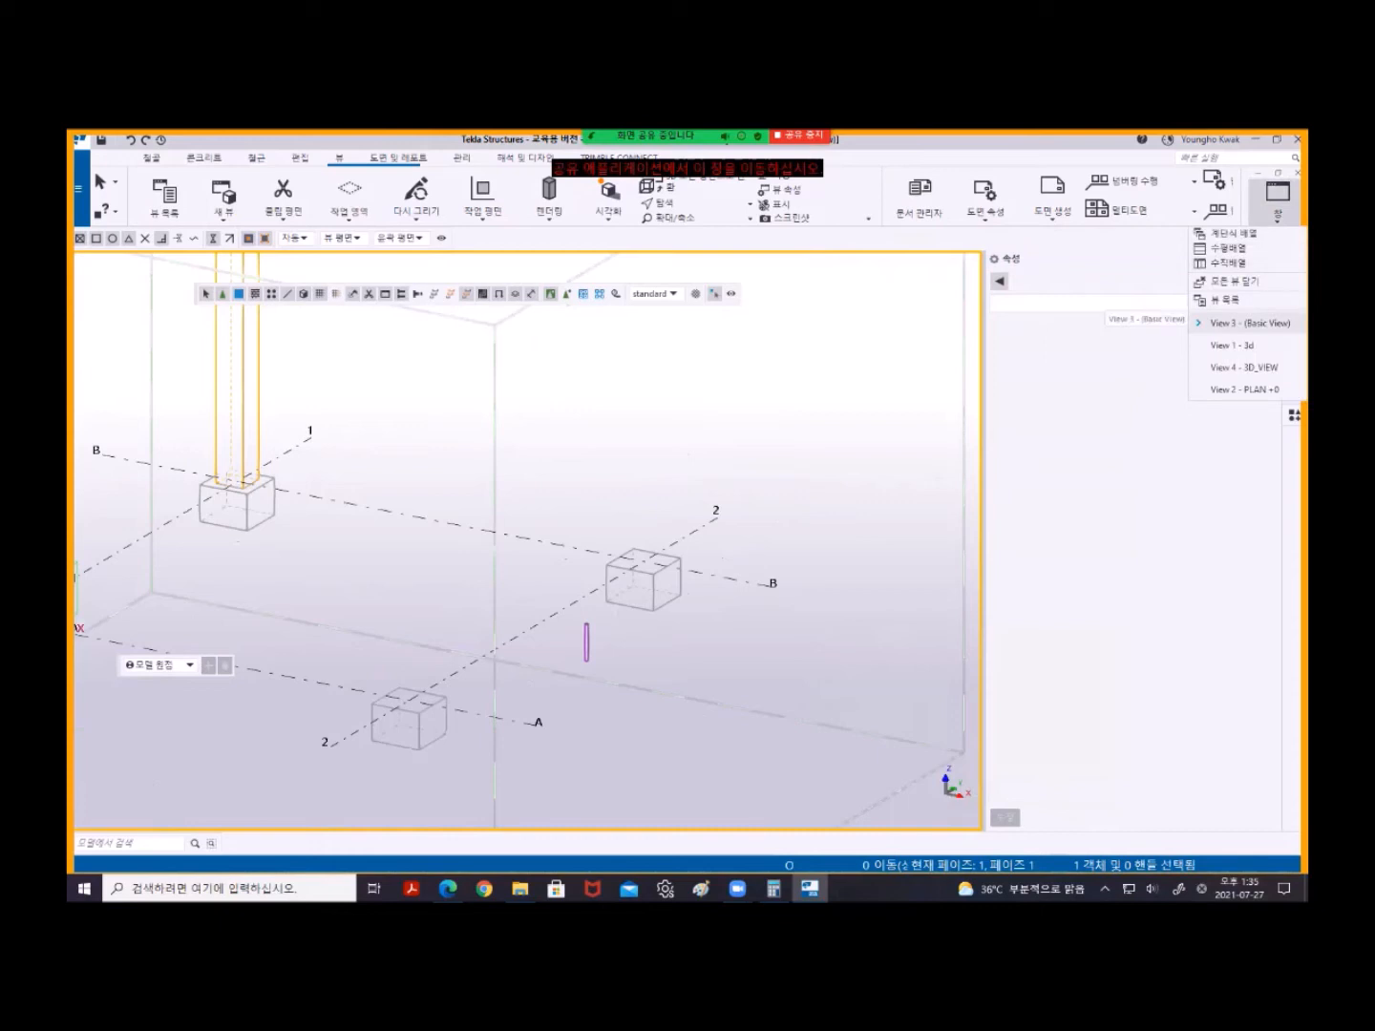
left_click(839, 436)
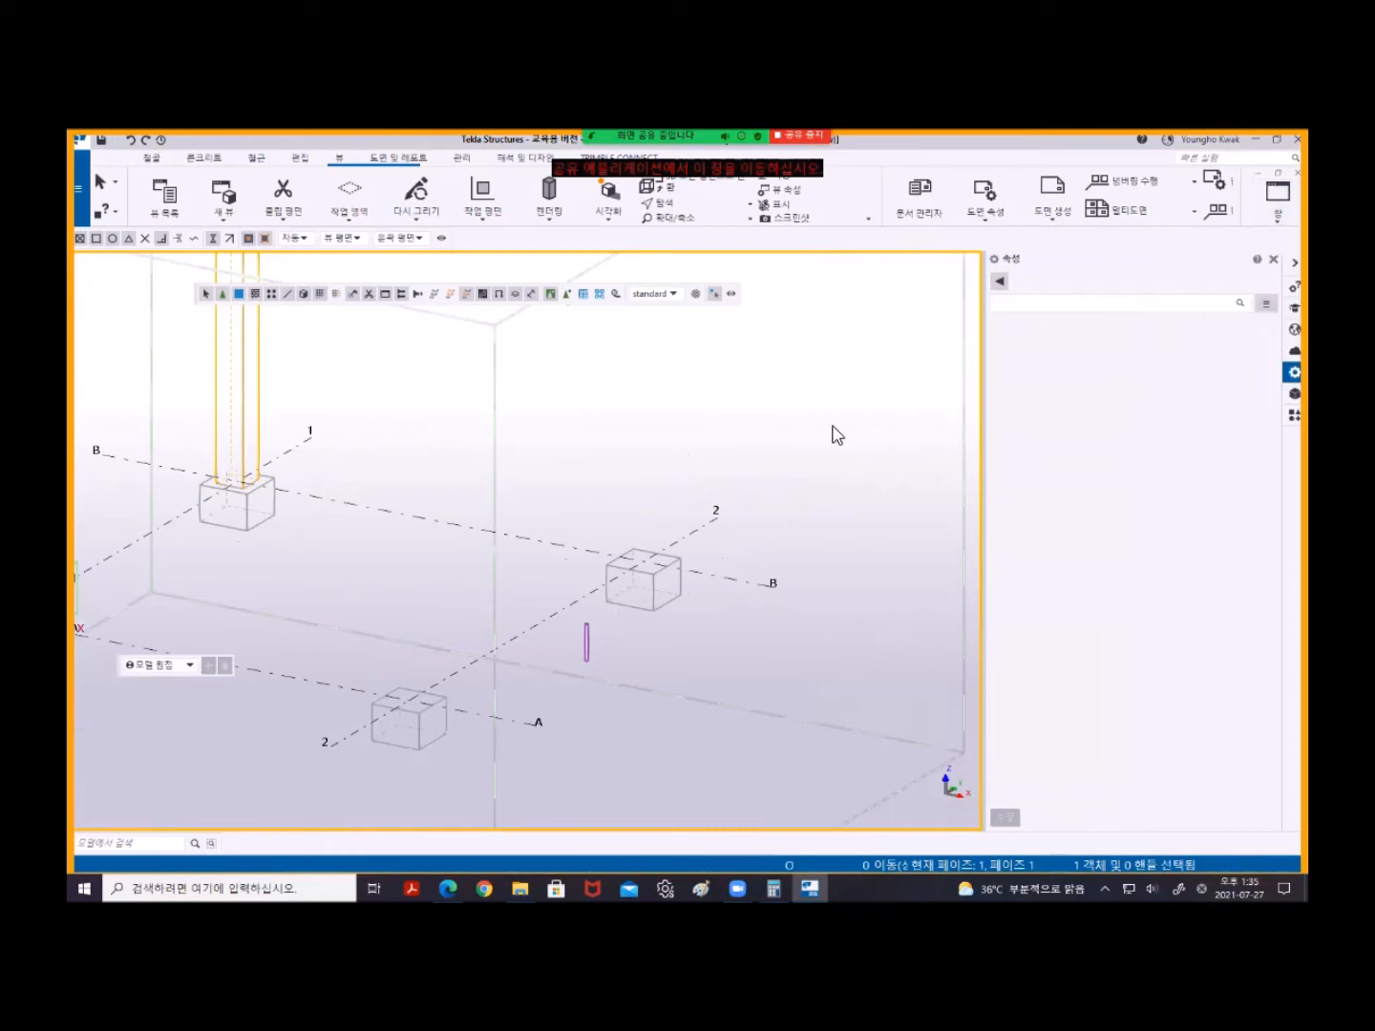
key("ctrl+Tab")
key("ctrl+p")
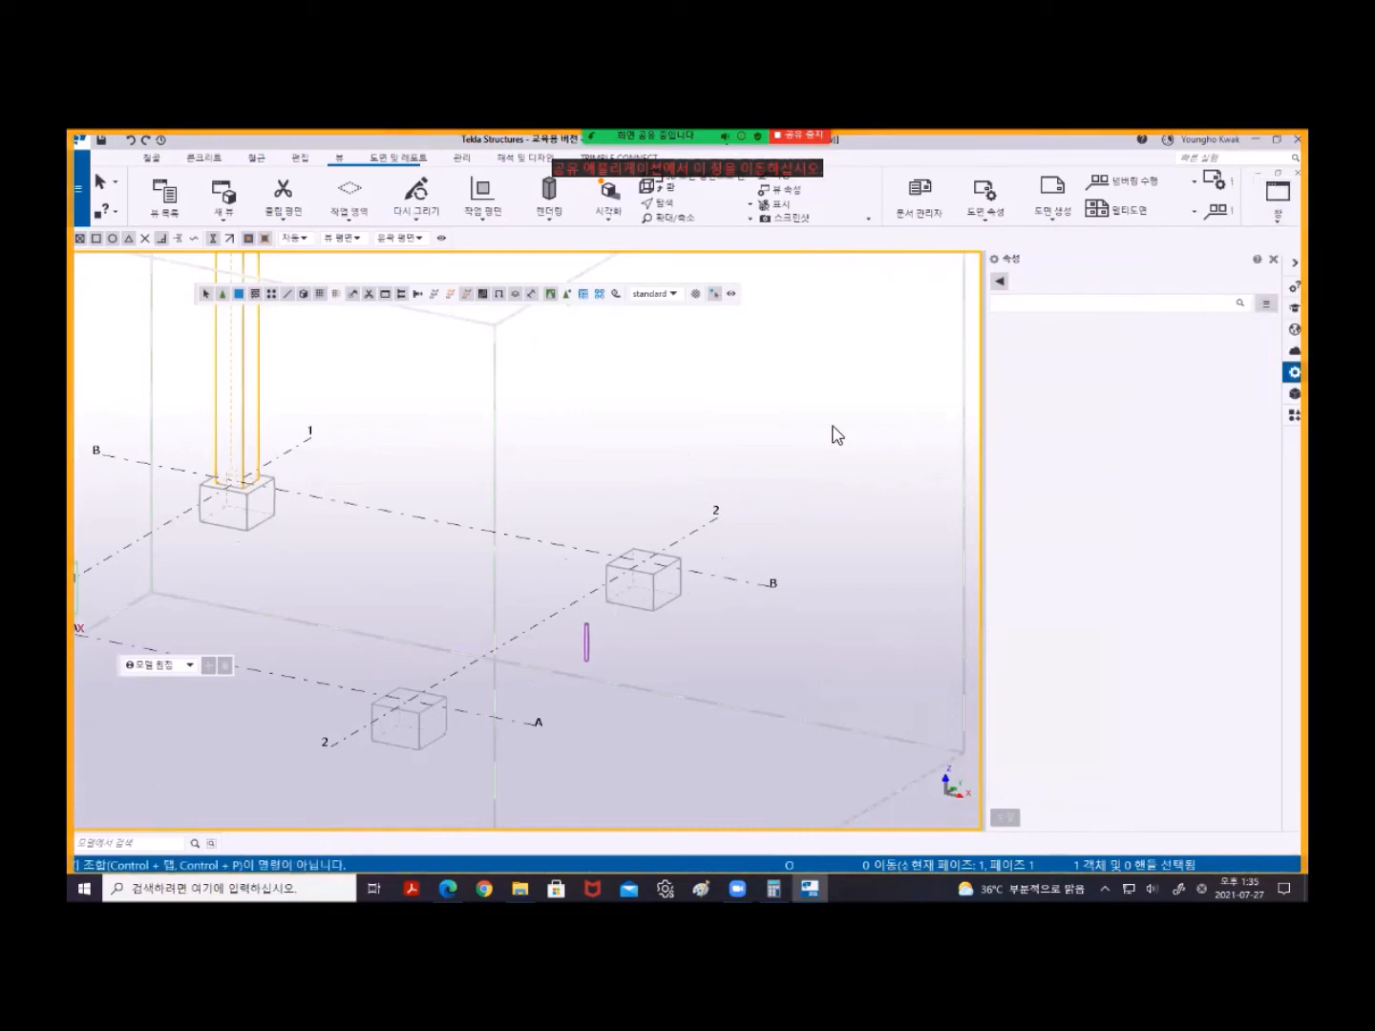
- Change the Basic View from 3D to plan display, and switch to the footing's section view, 3D_VIEW
key("ctrl+p")
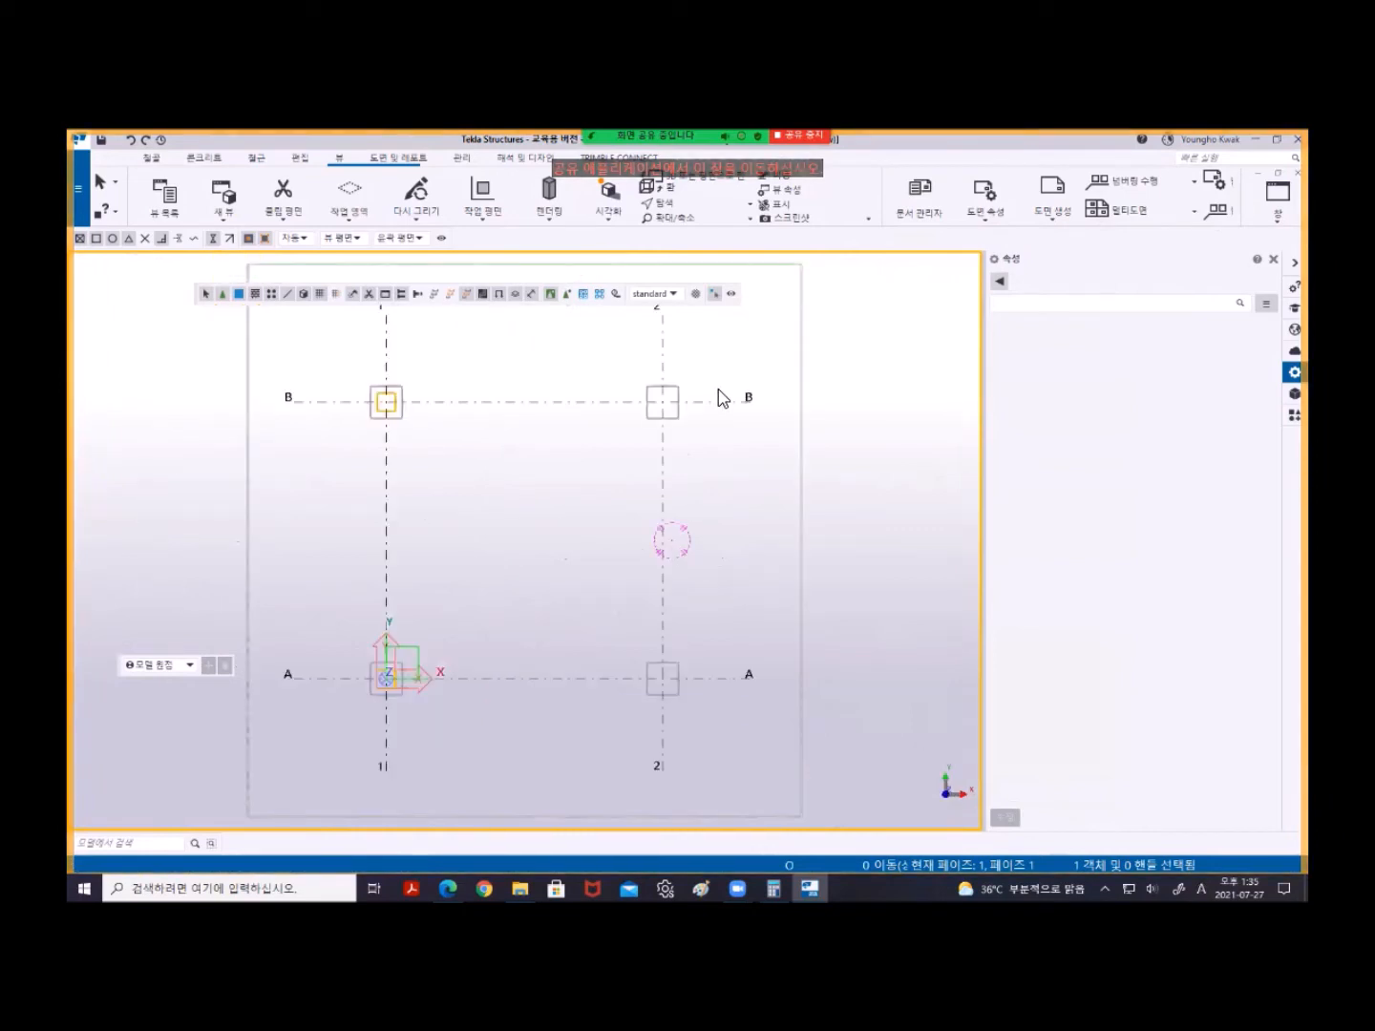
scroll(597, 574, "up", 2)
middle_click_drag(598, 574, 519, 513)
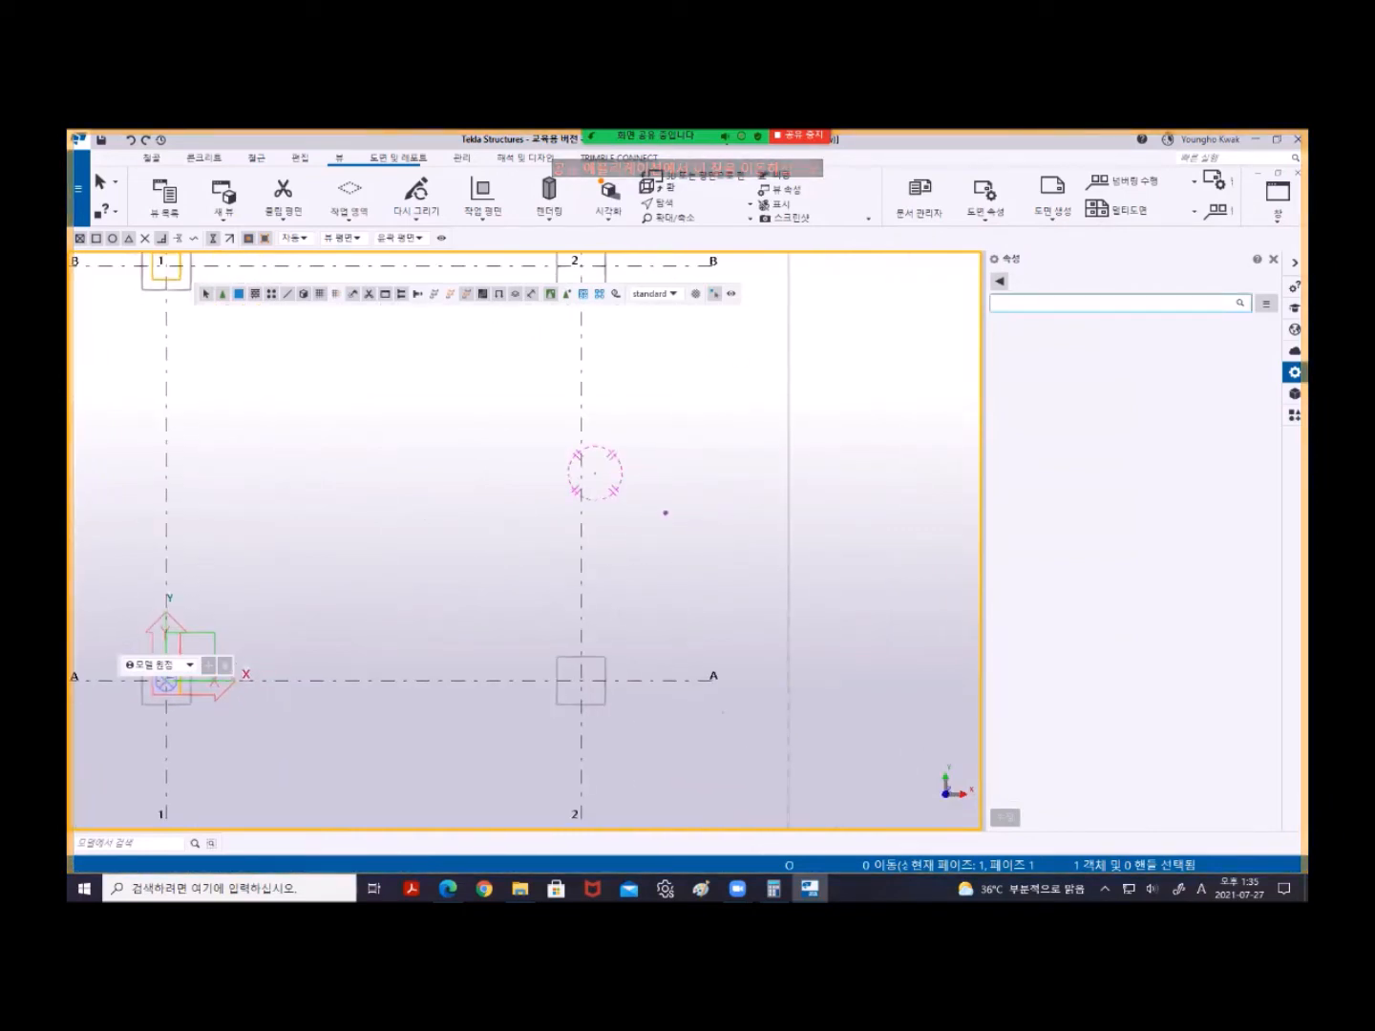
left_click(1278, 196)
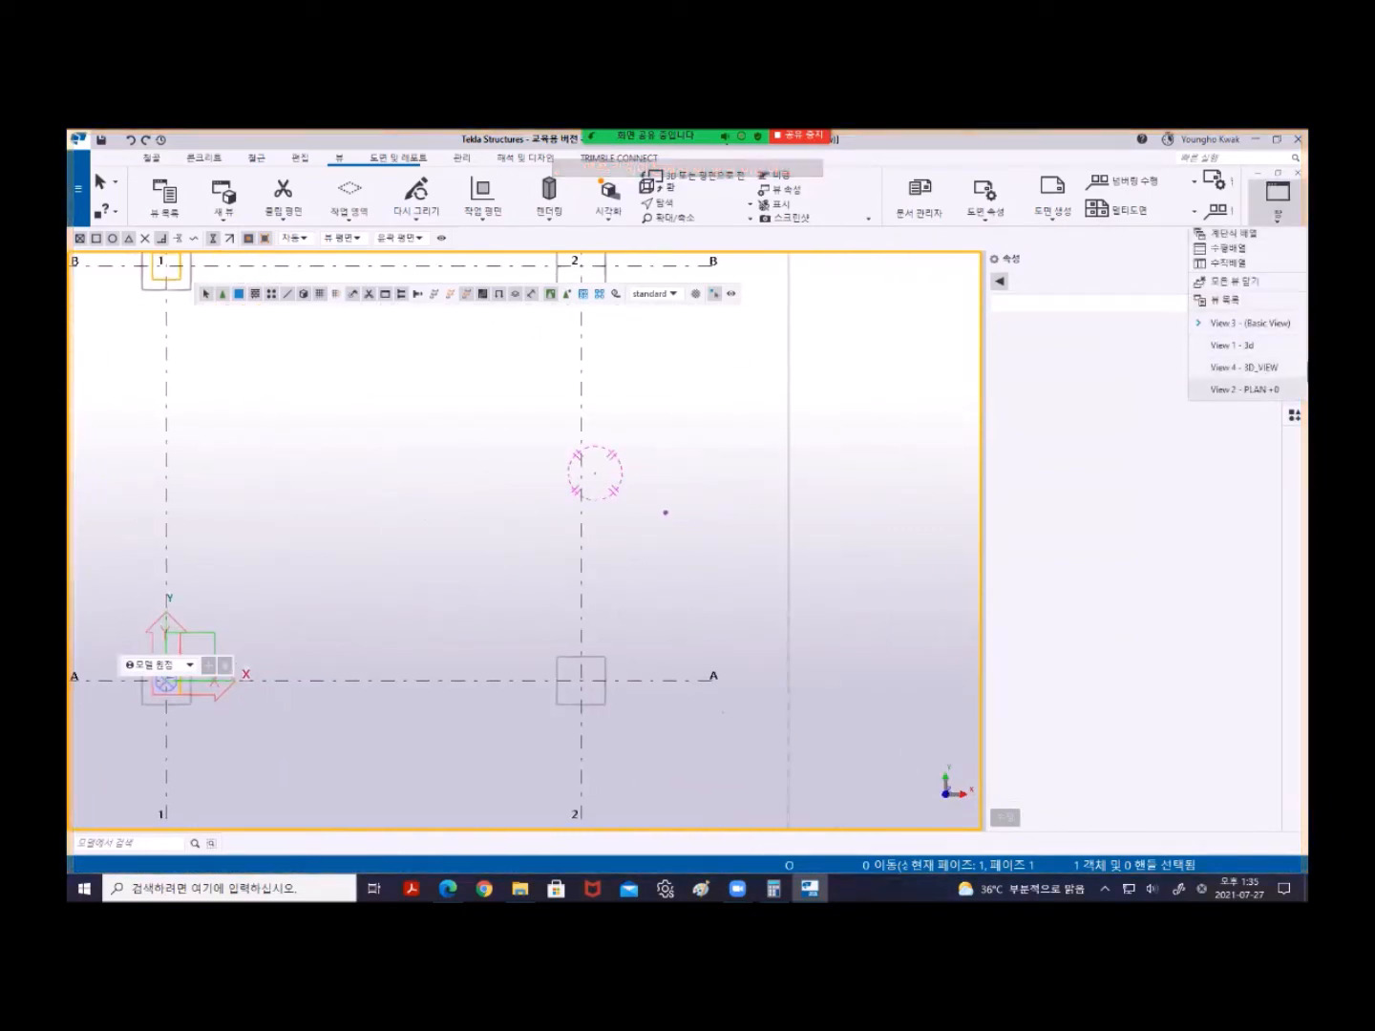
left_click(1251, 322)
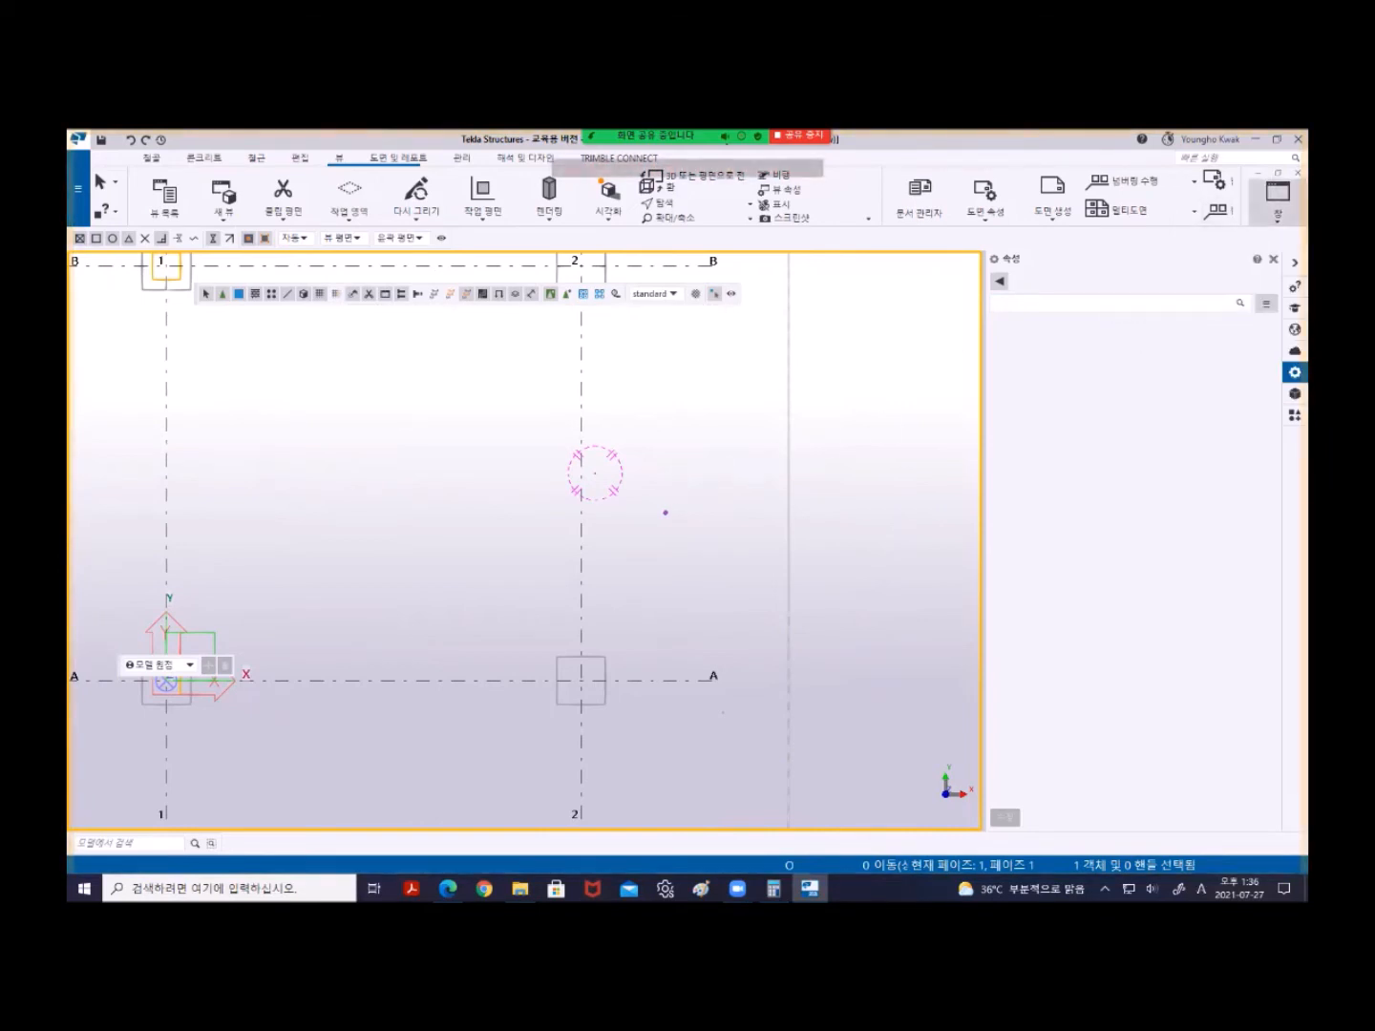
left_click(1278, 196)
left_click(1251, 367)
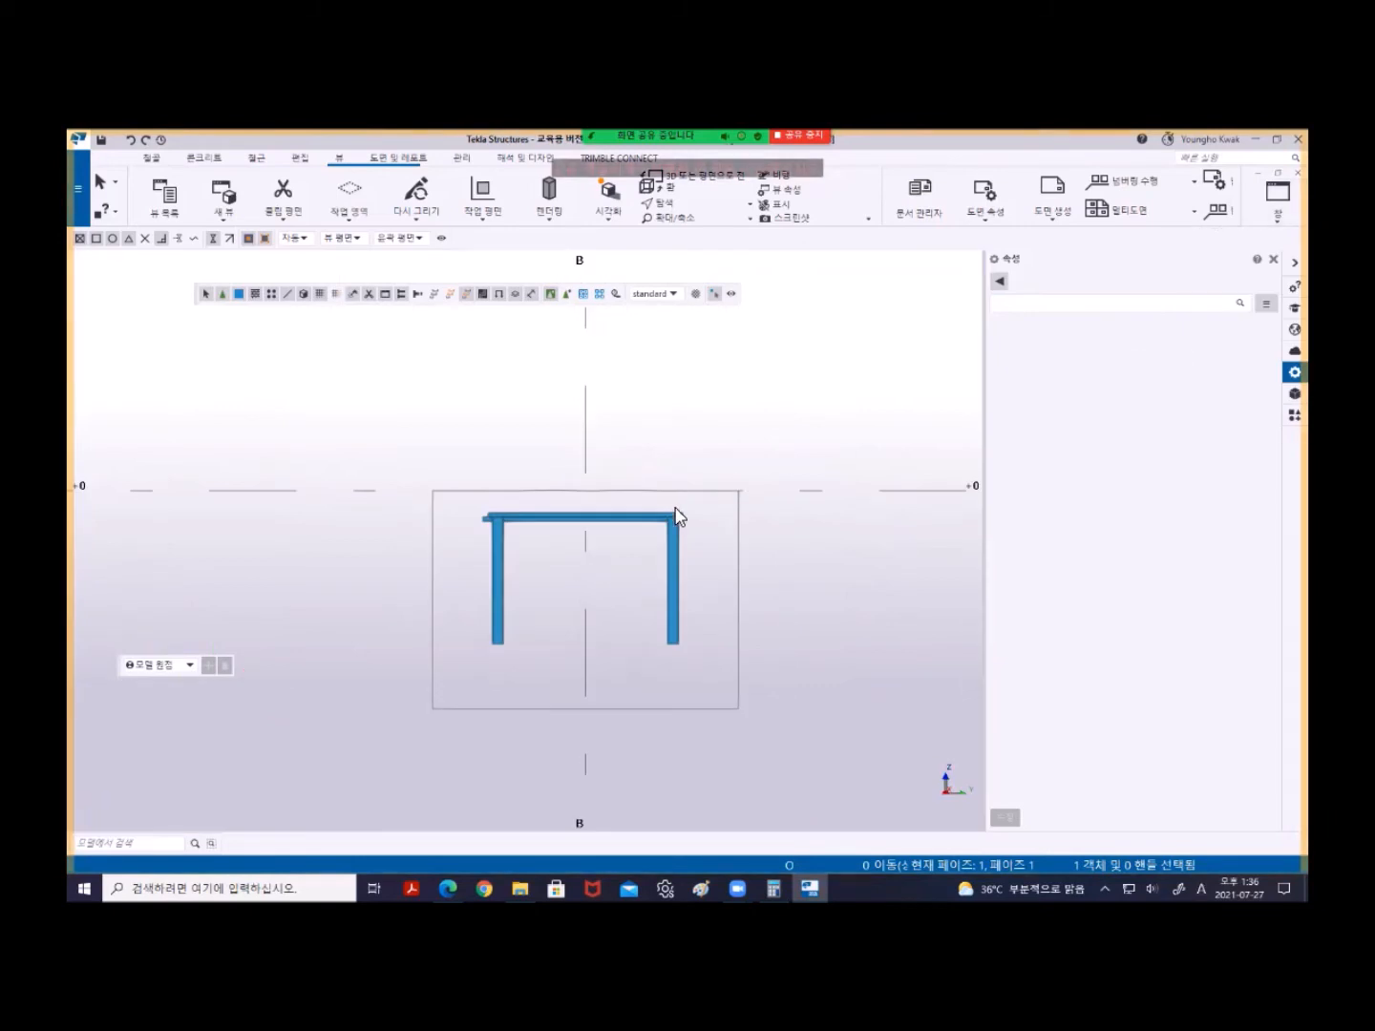
- Examine the footing's rebars up close in the section view
scroll(673, 519, "up", 2)
middle_click_drag(687, 512, 699, 344)
scroll(680, 435, "down", 7)
middle_click_drag(656, 458, 693, 454)
scroll(711, 429, "up", 6)
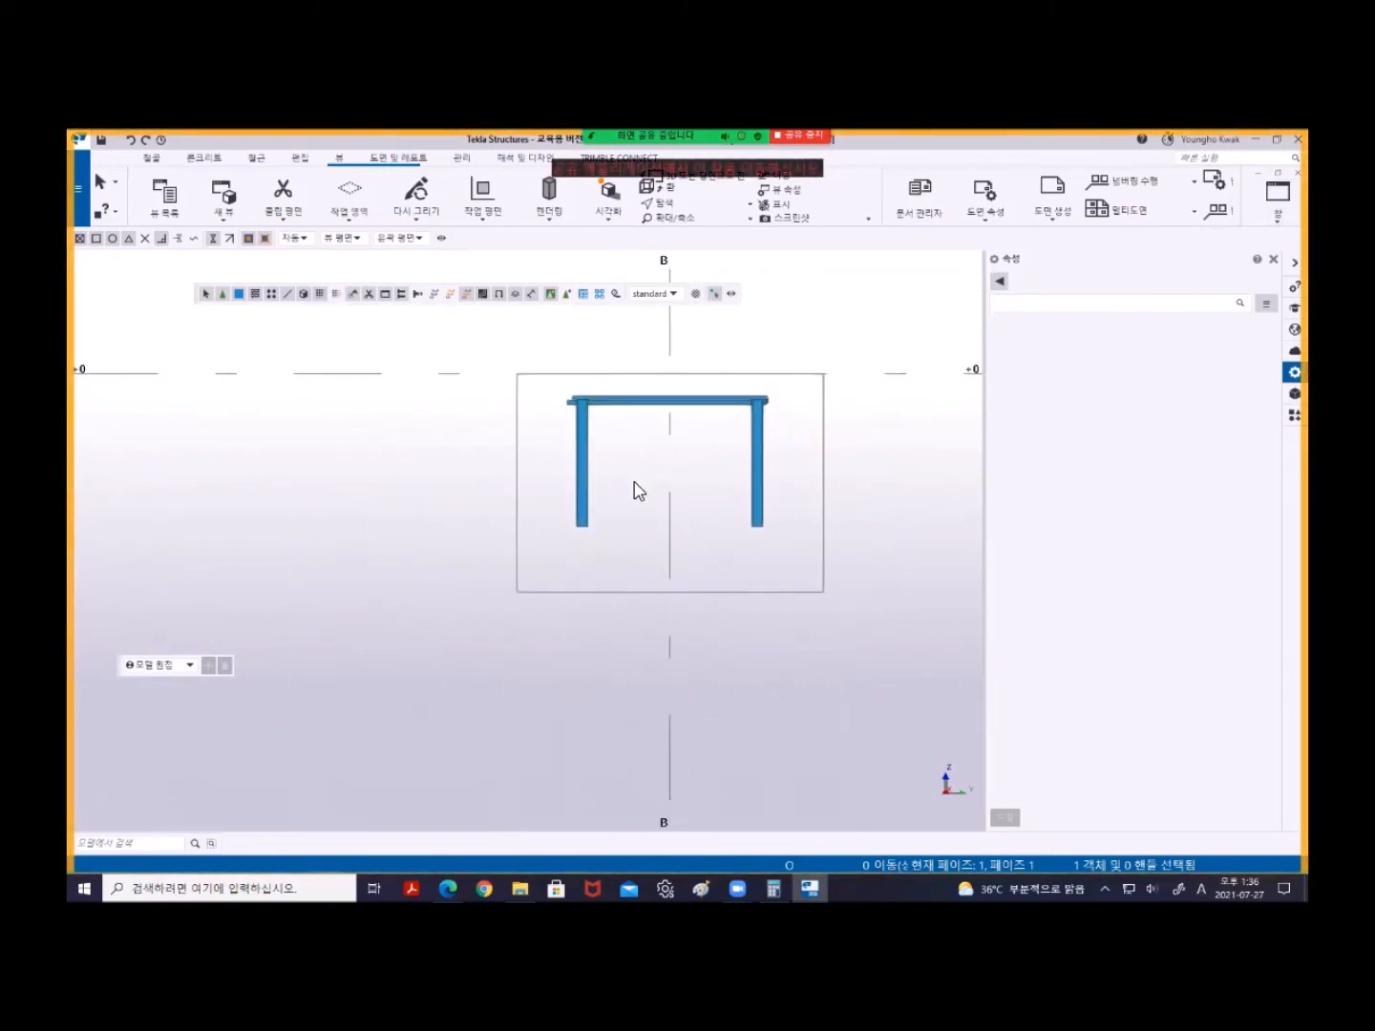
scroll(633, 481, "up", 3)
middle_click_drag(566, 492, 562, 553)
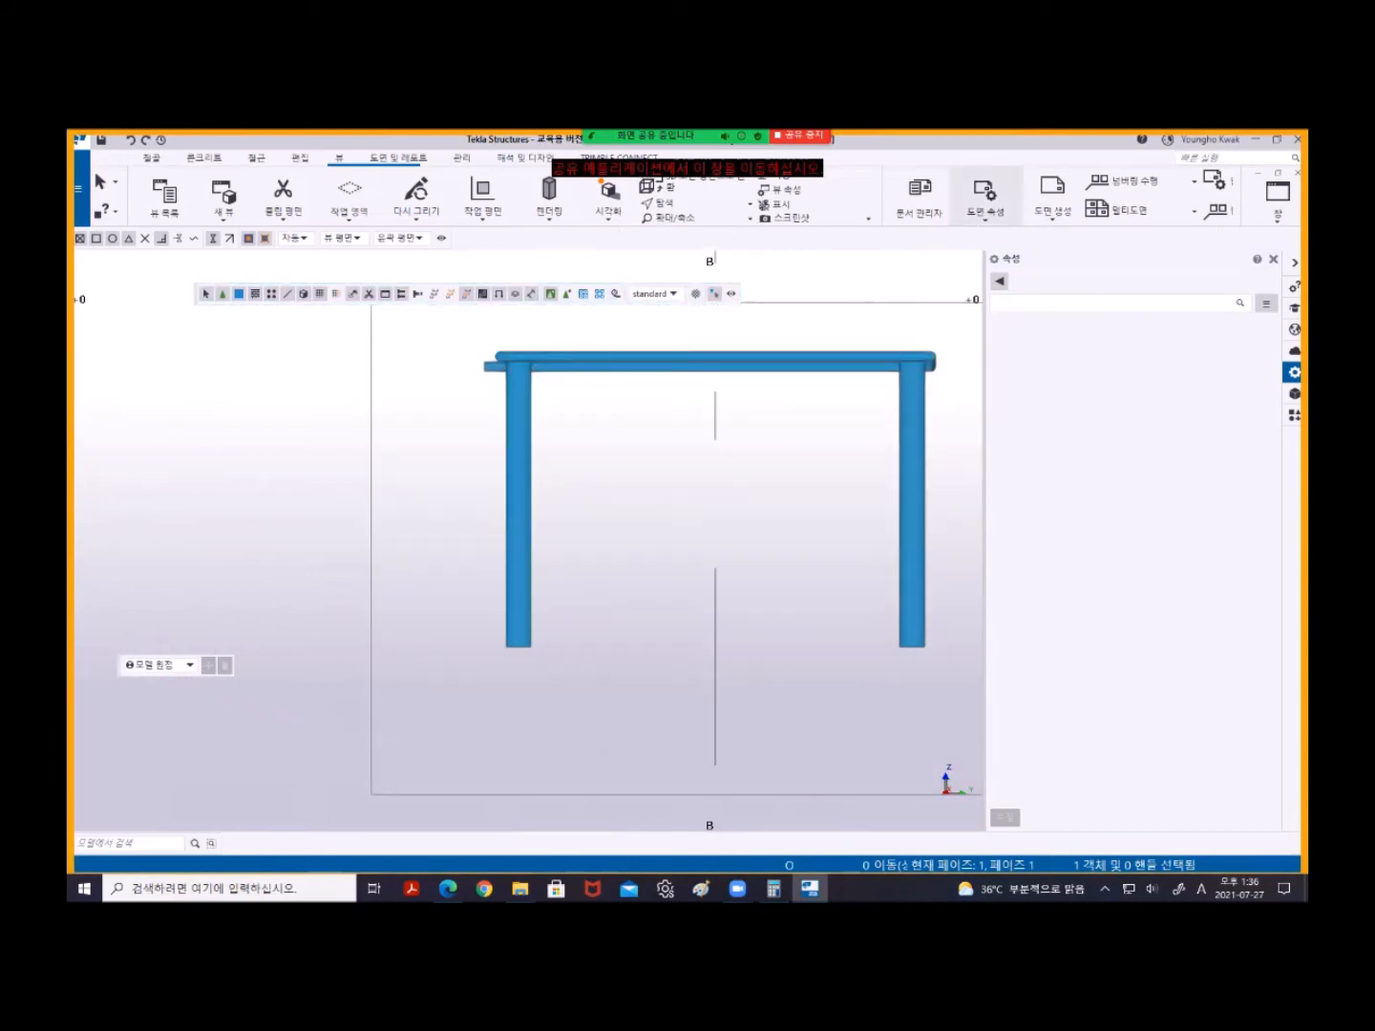
- Start creating points on a plane (평면) with the origin at the lower end of the left rebar leg
scroll(860, 214, "down", 3)
scroll(989, 215, "down", 4)
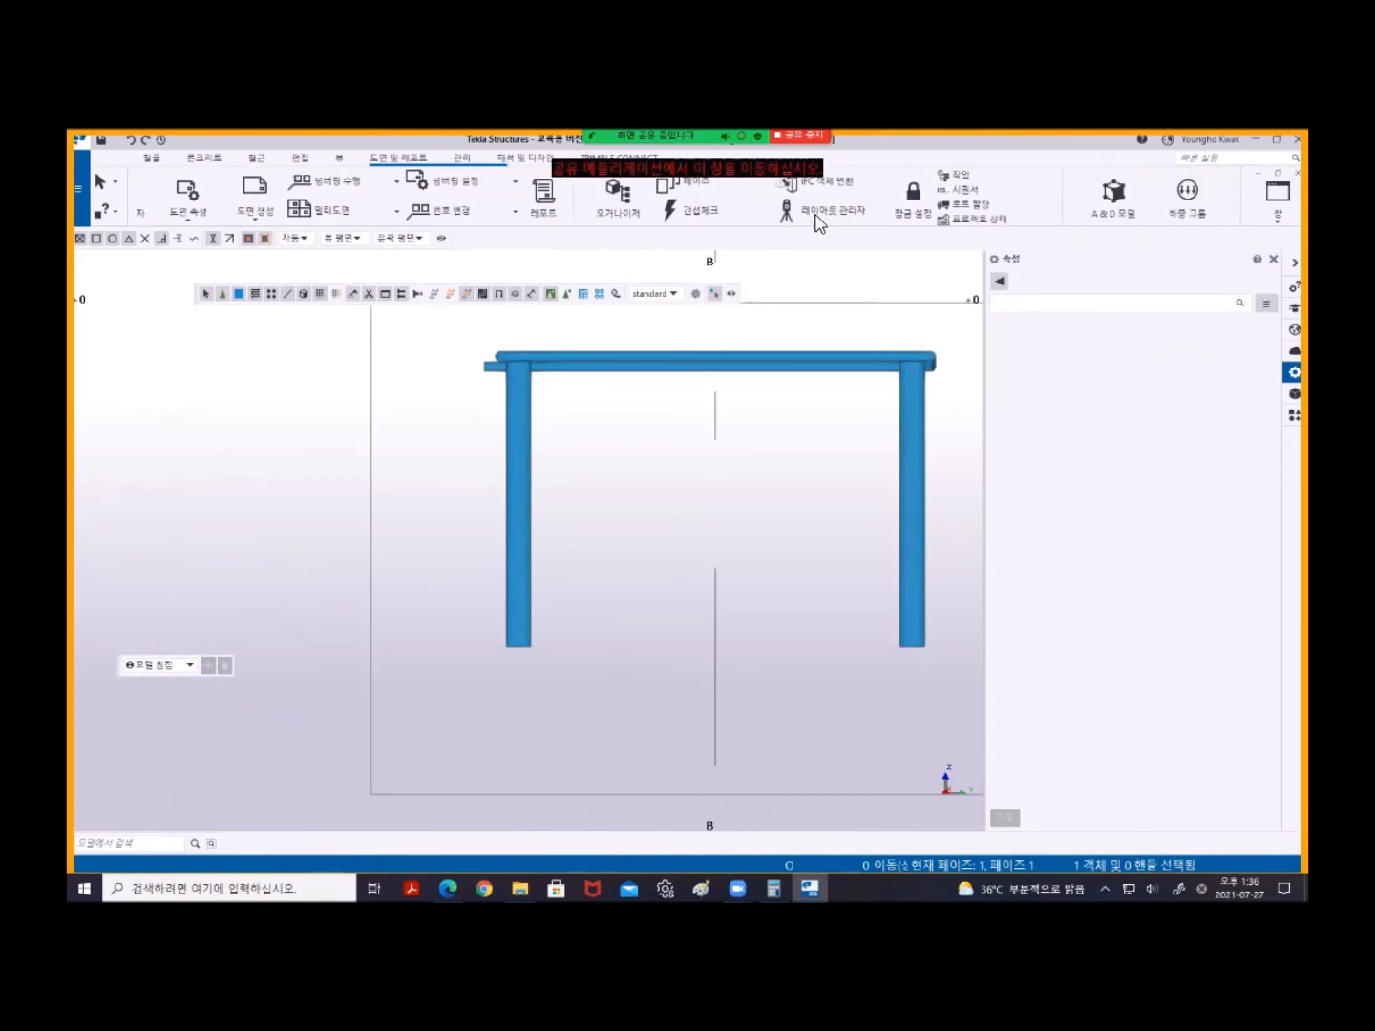
scroll(898, 215, "up", 4)
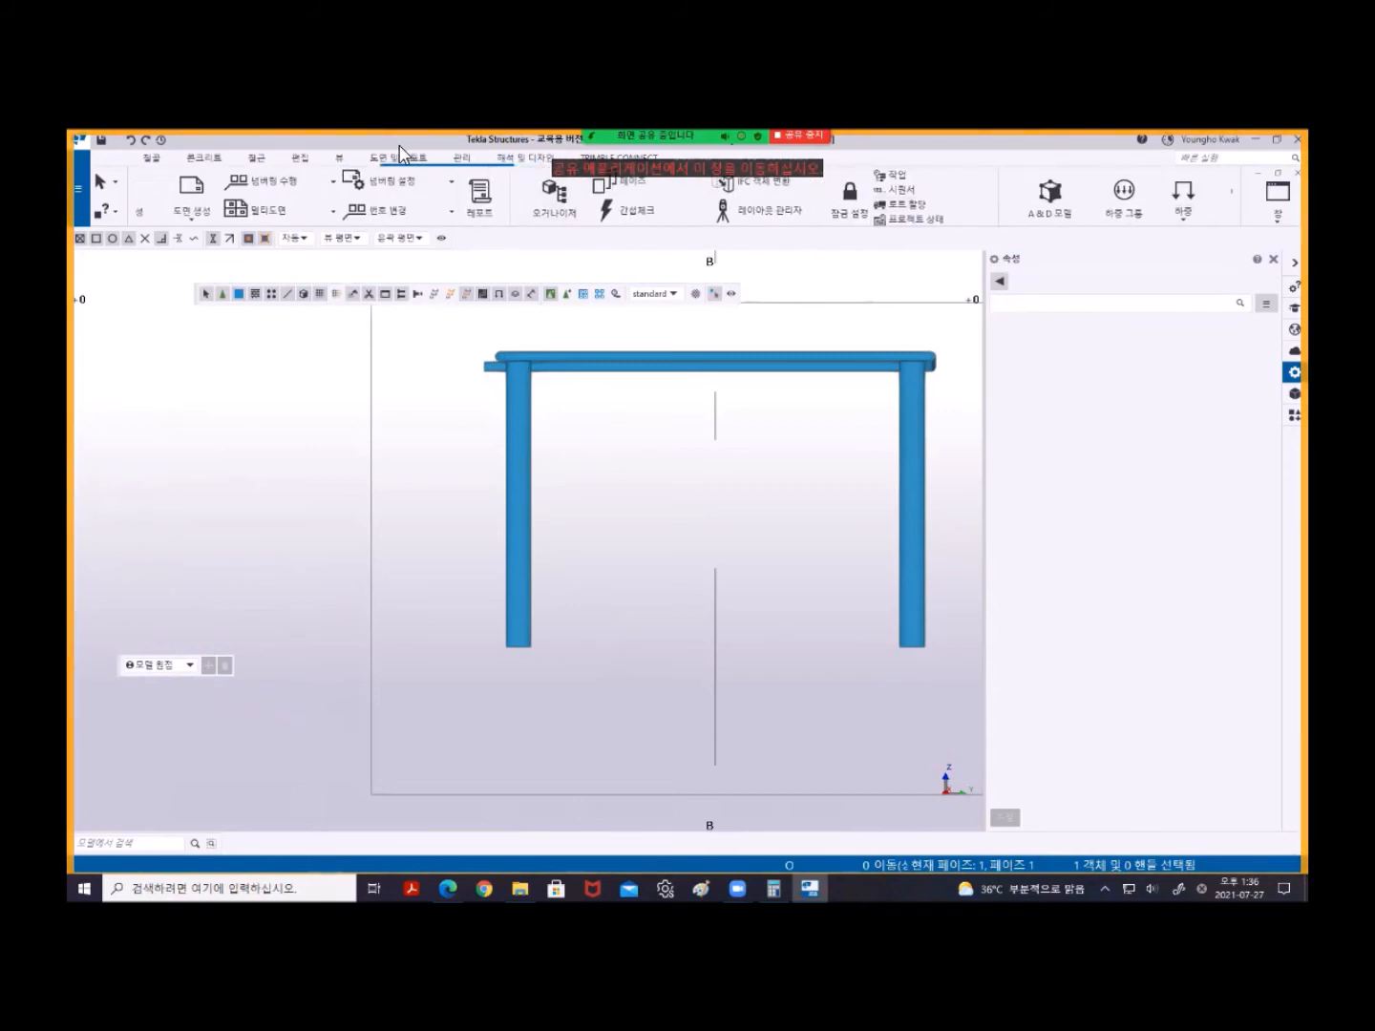
left_click(303, 159)
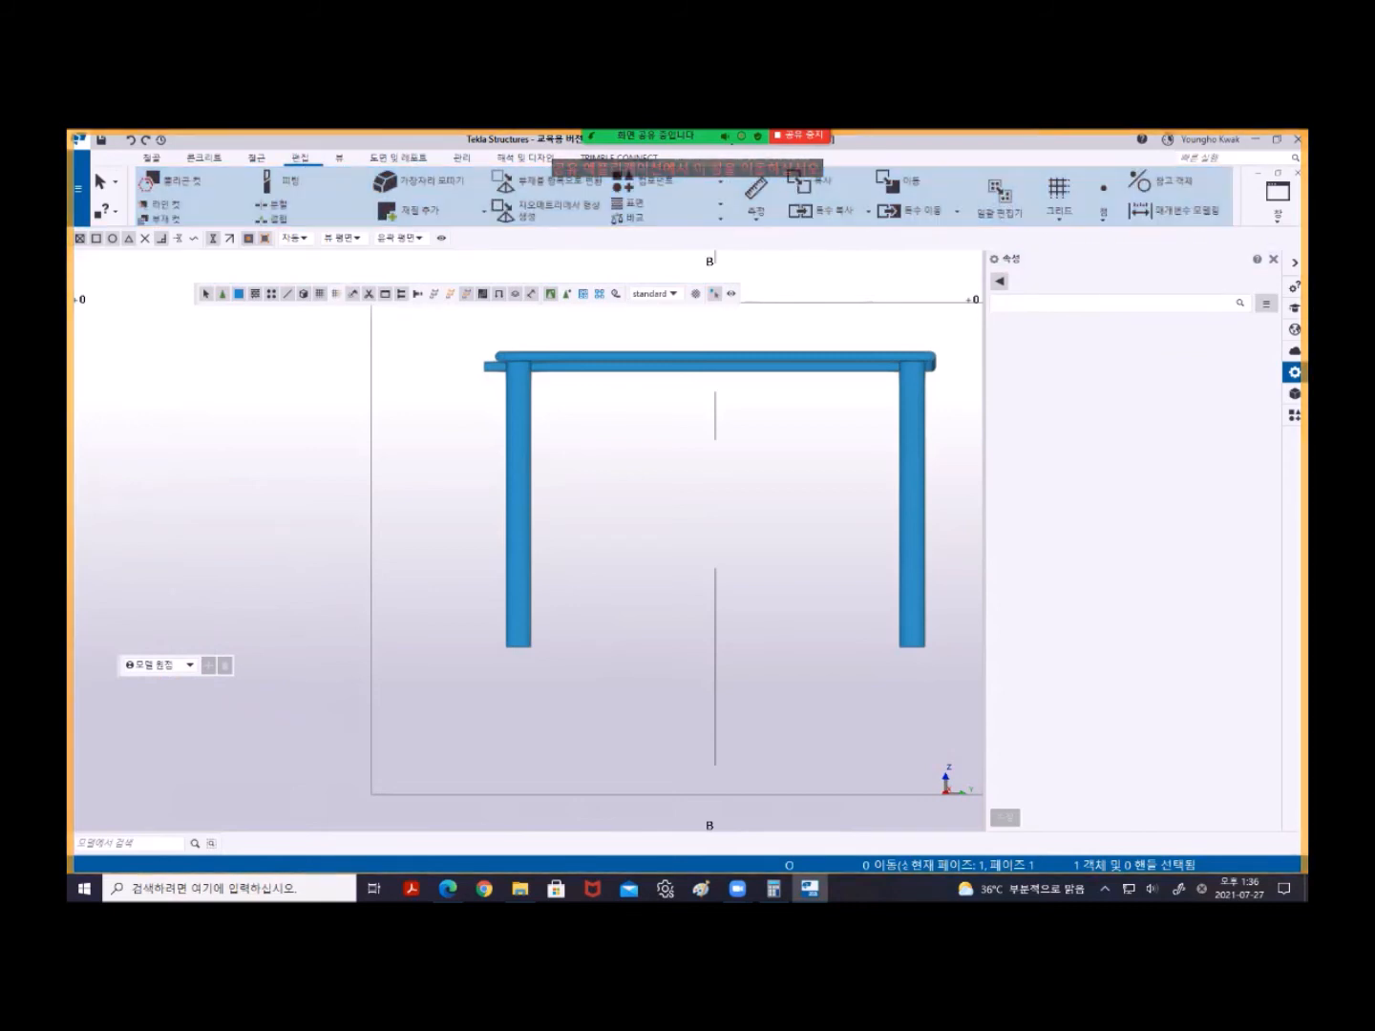
left_click(1103, 196)
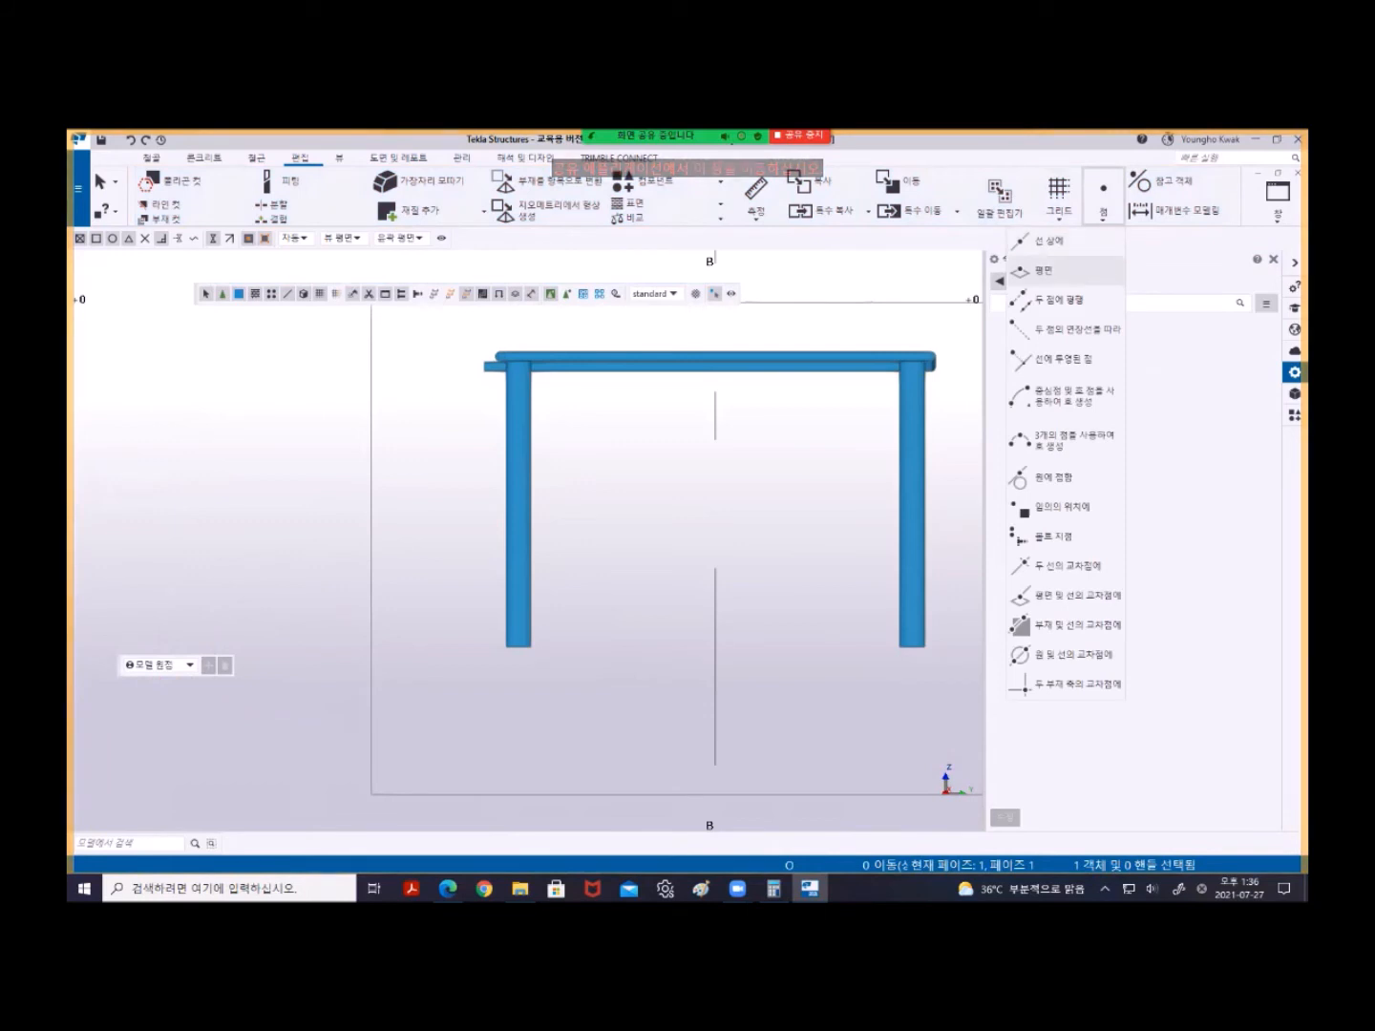
left_click(1045, 270)
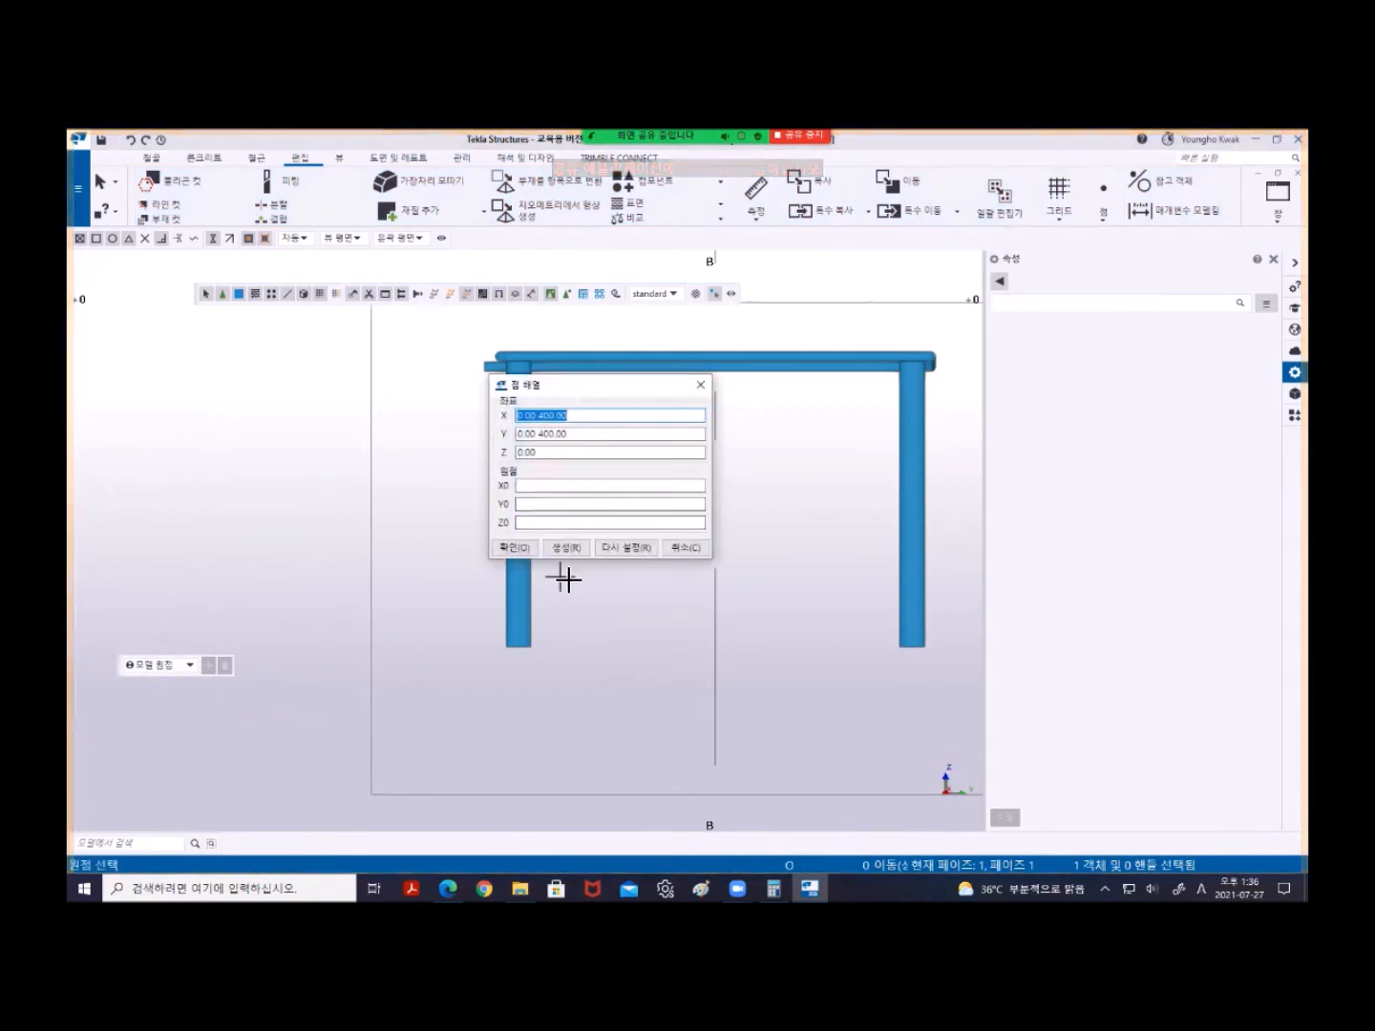
left_click_drag(595, 390, 857, 460)
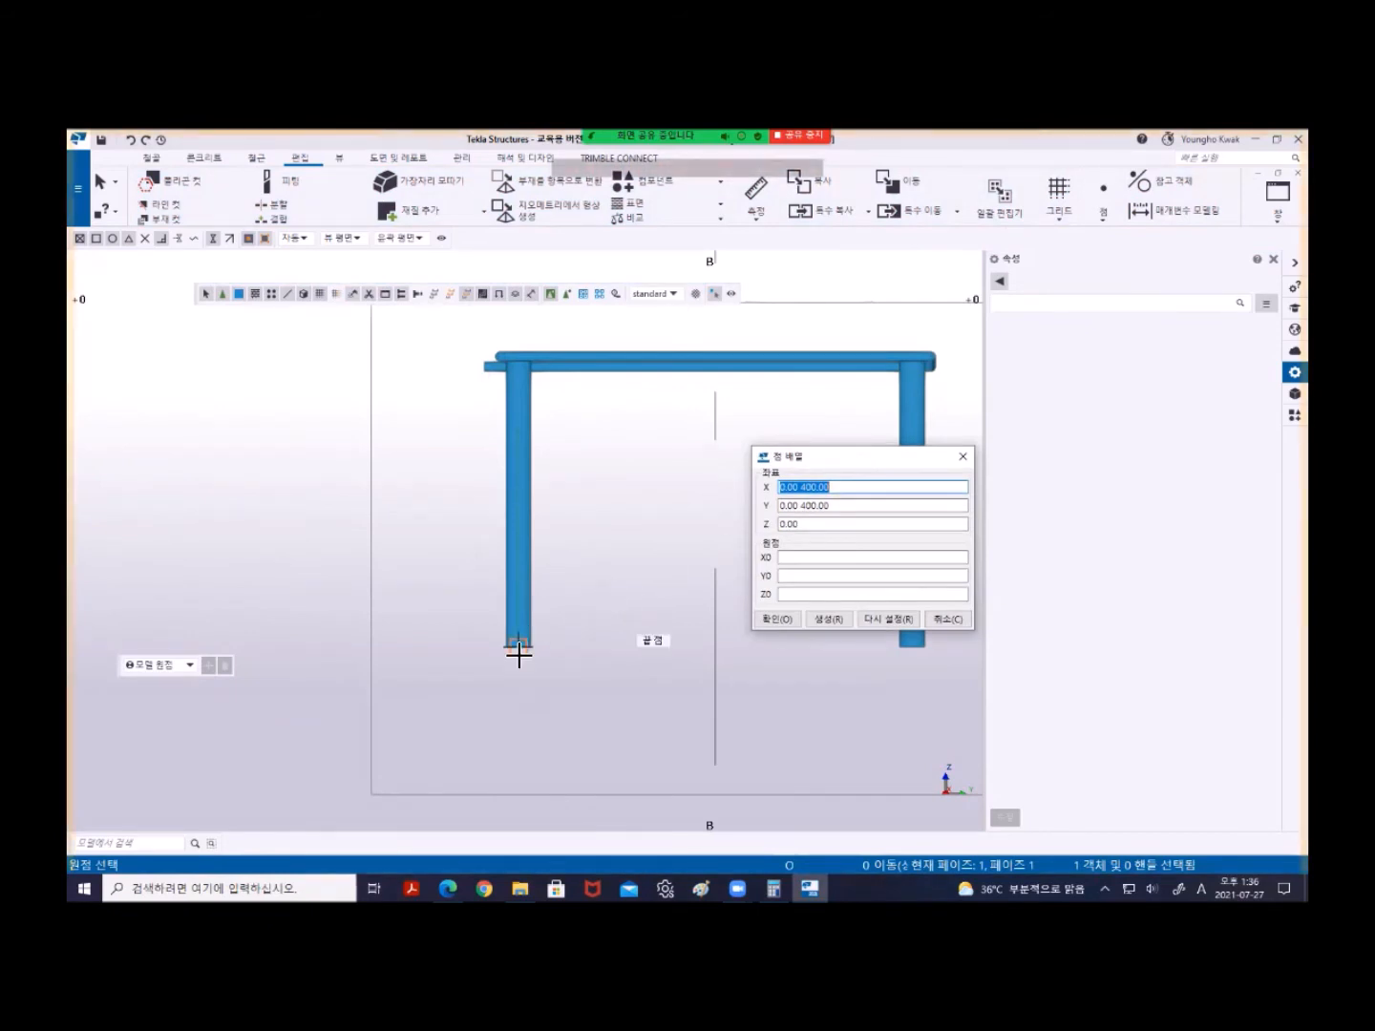
left_click(518, 655)
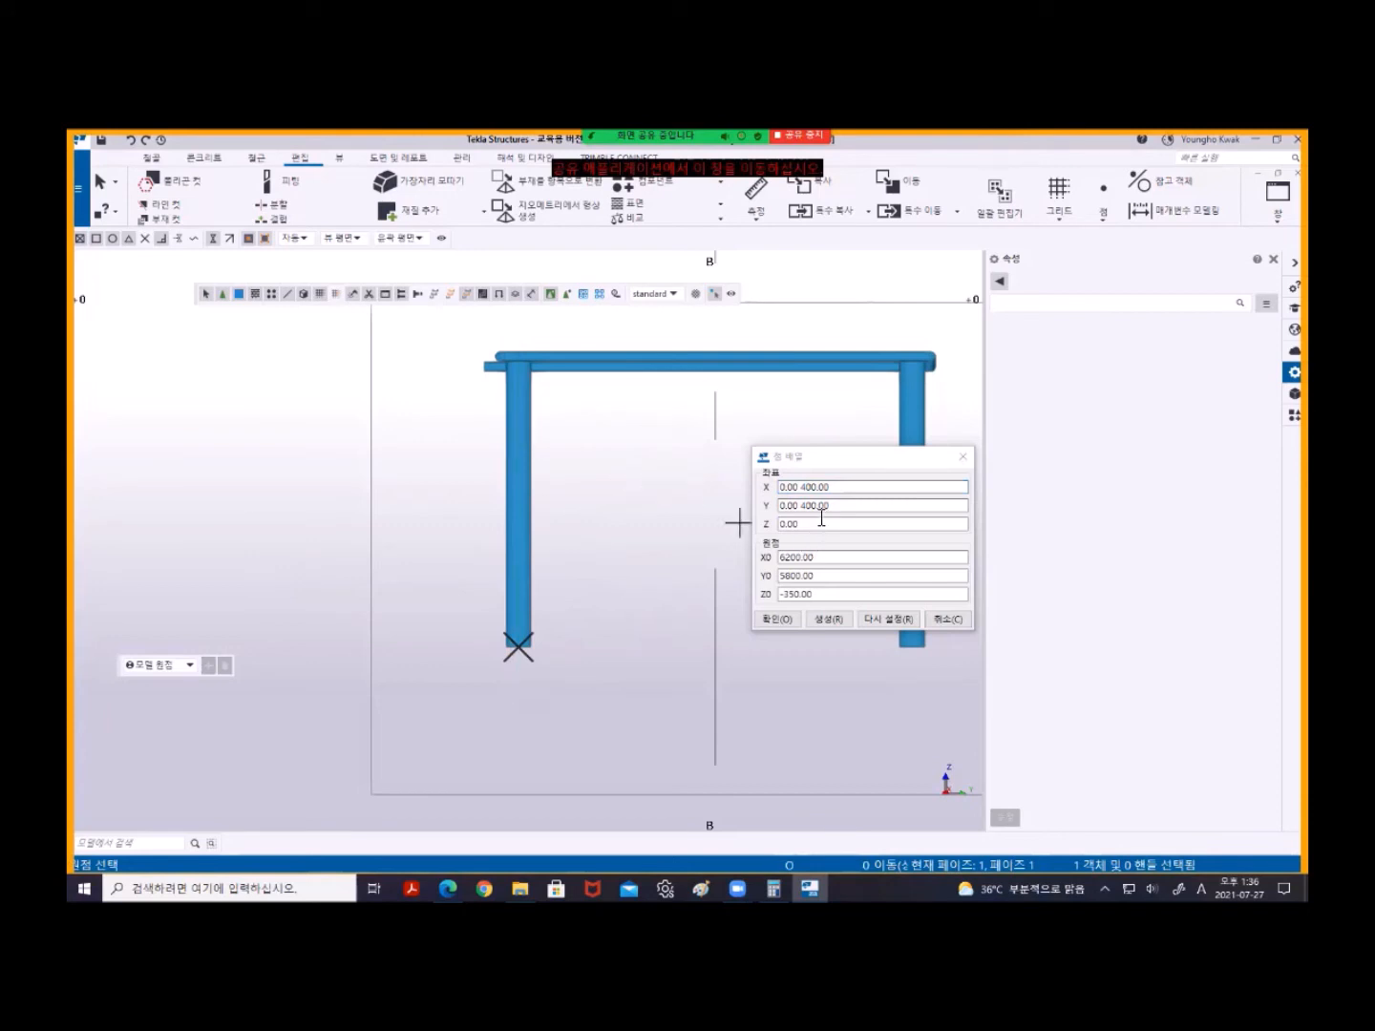
- Set the point array to X 0, Y 0 and Z 0.00 3*100, create the points and end the command
left_click_drag(838, 492, 770, 492)
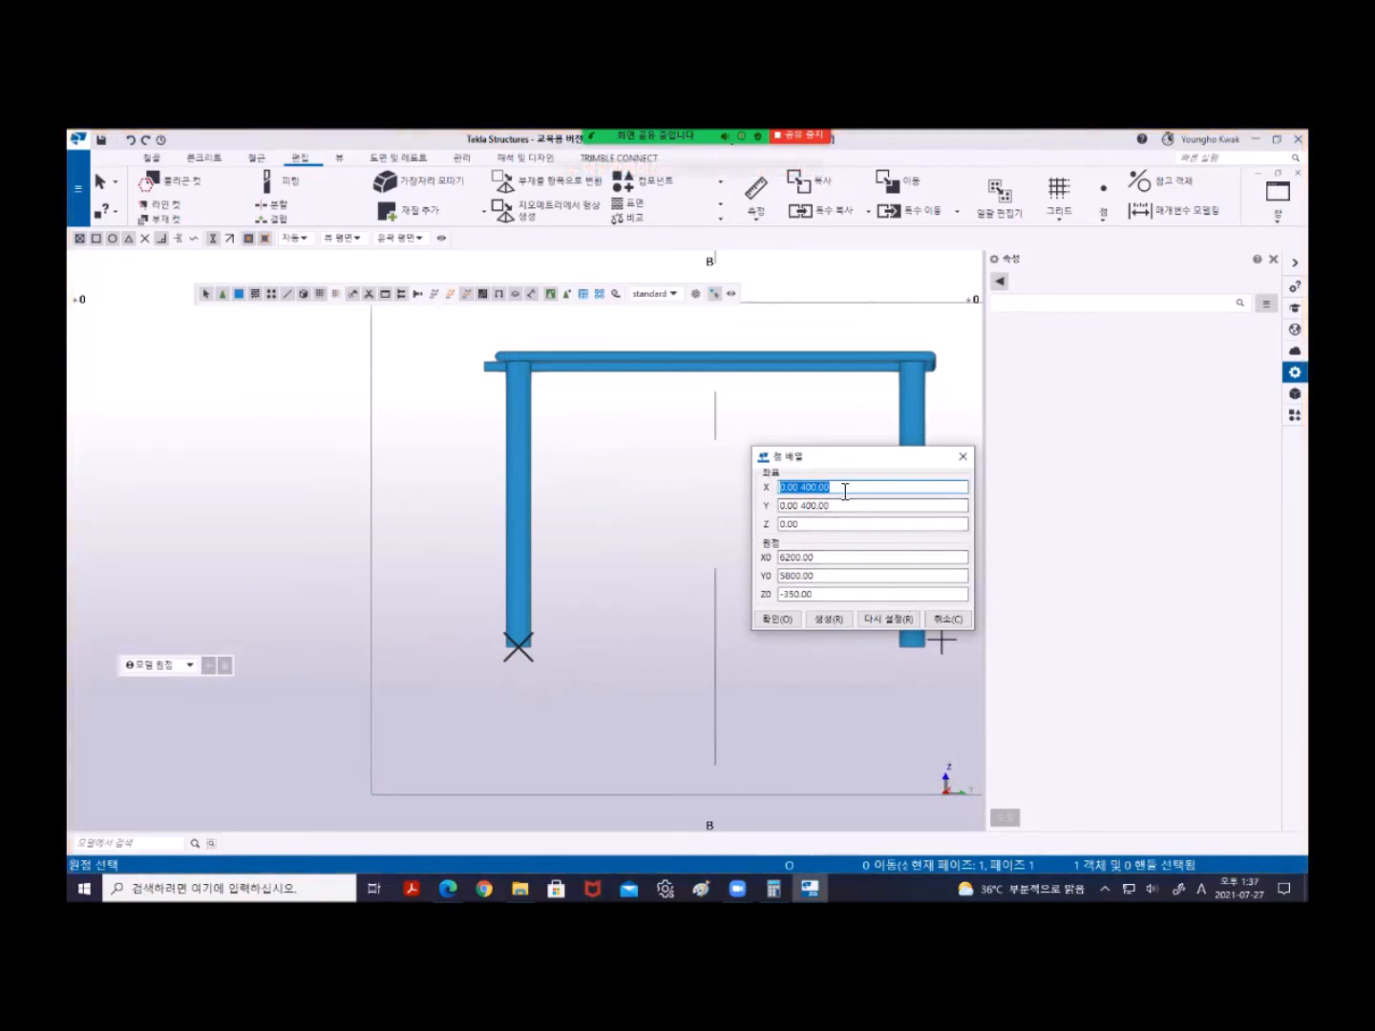
type("0")
key("Tab")
type("0")
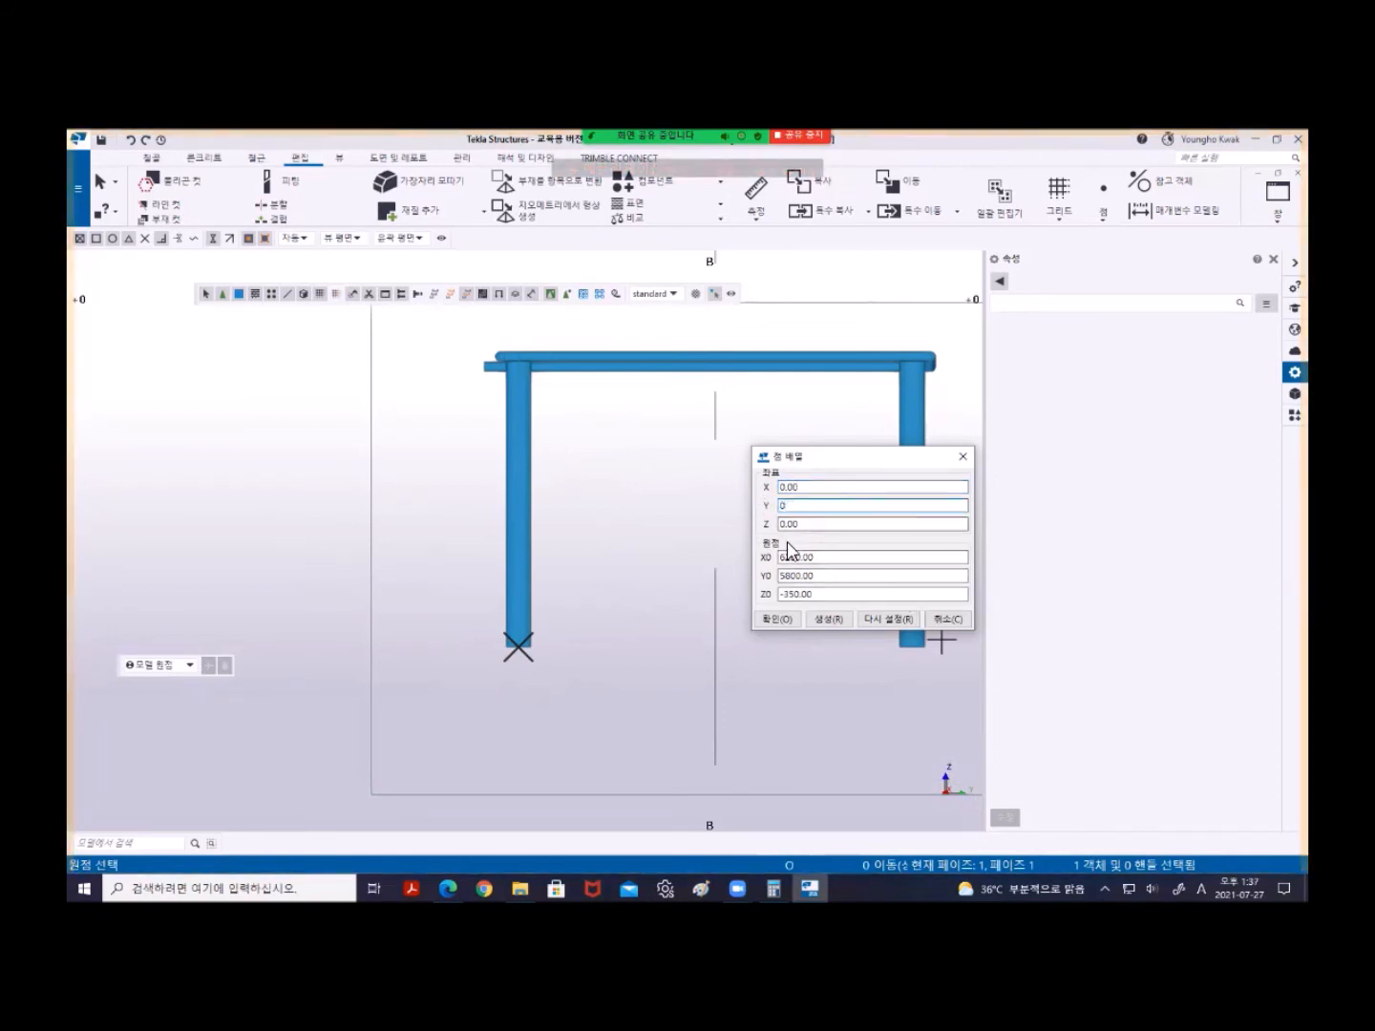
left_click(826, 526)
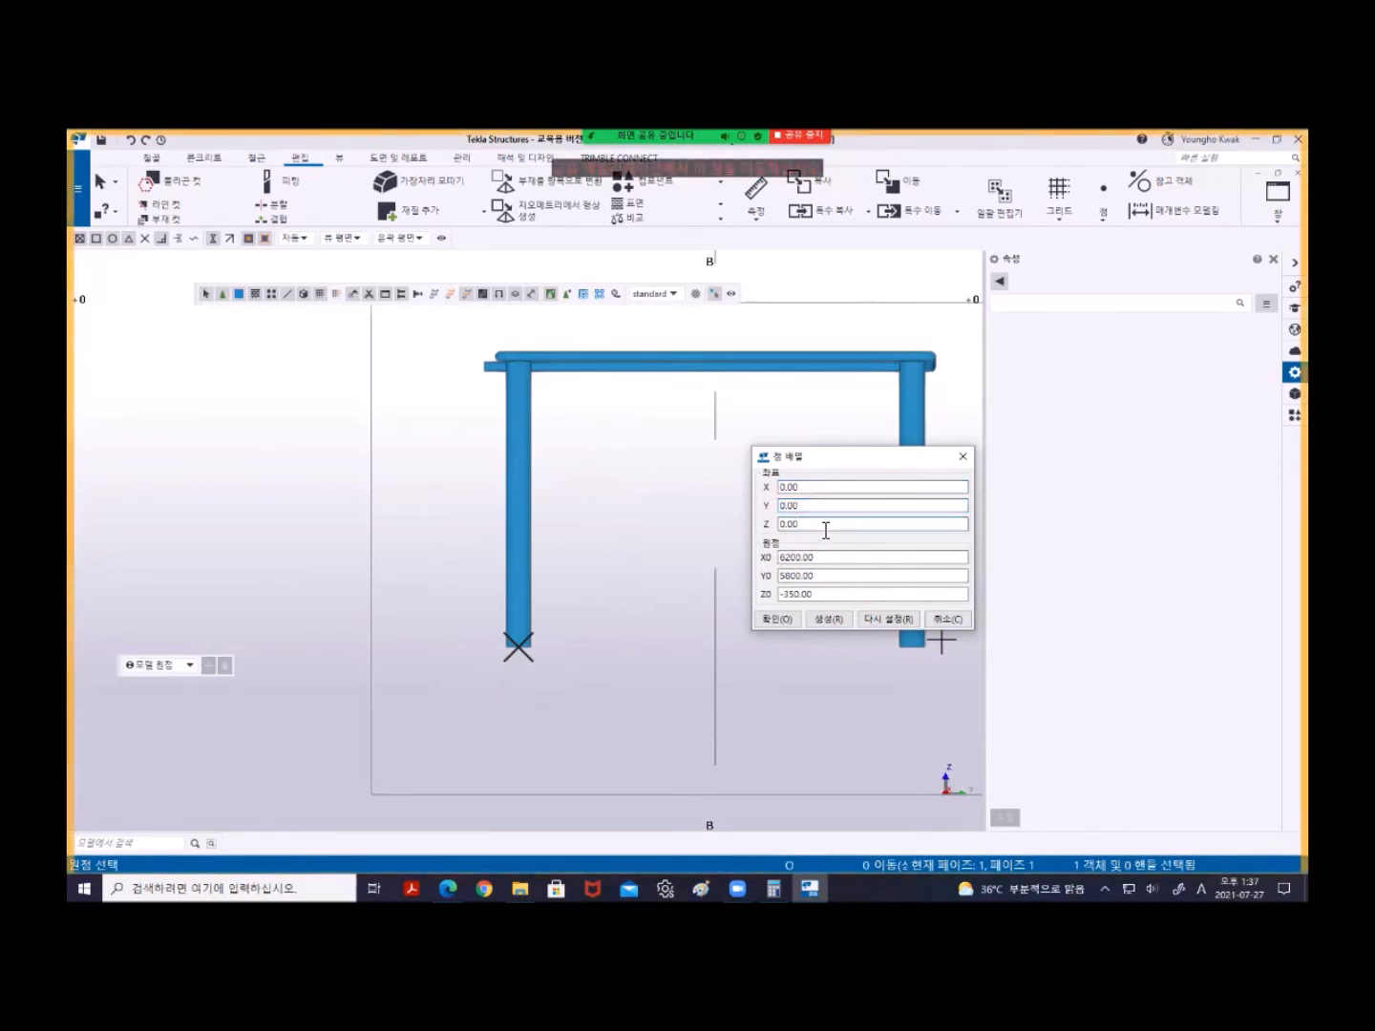
type("3*")
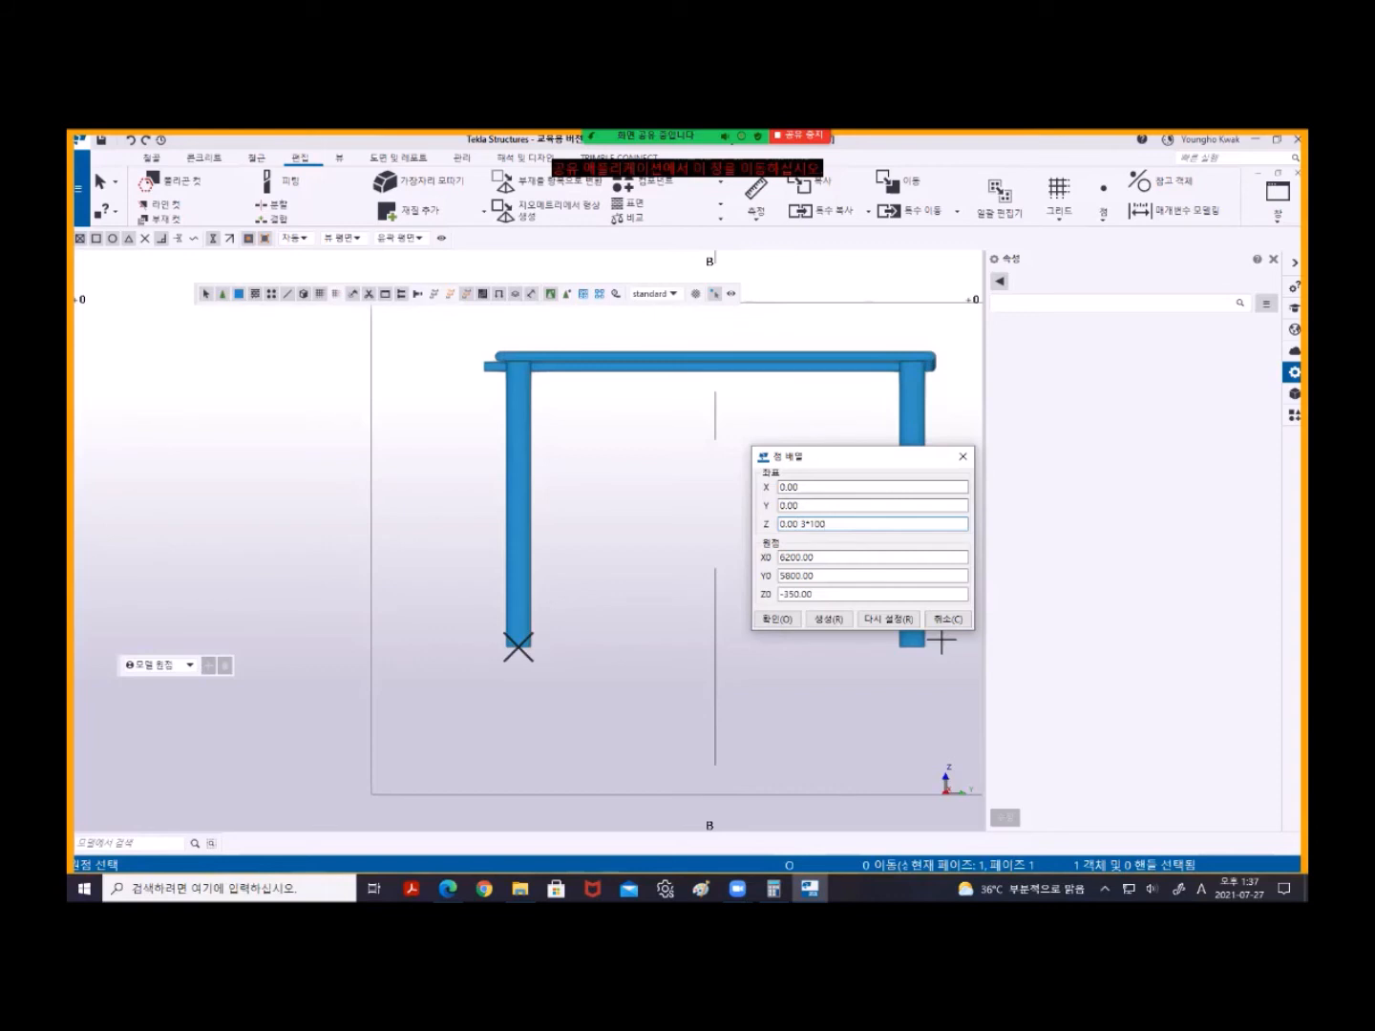
left_click(831, 619)
right_click(461, 441)
left_click(483, 448)
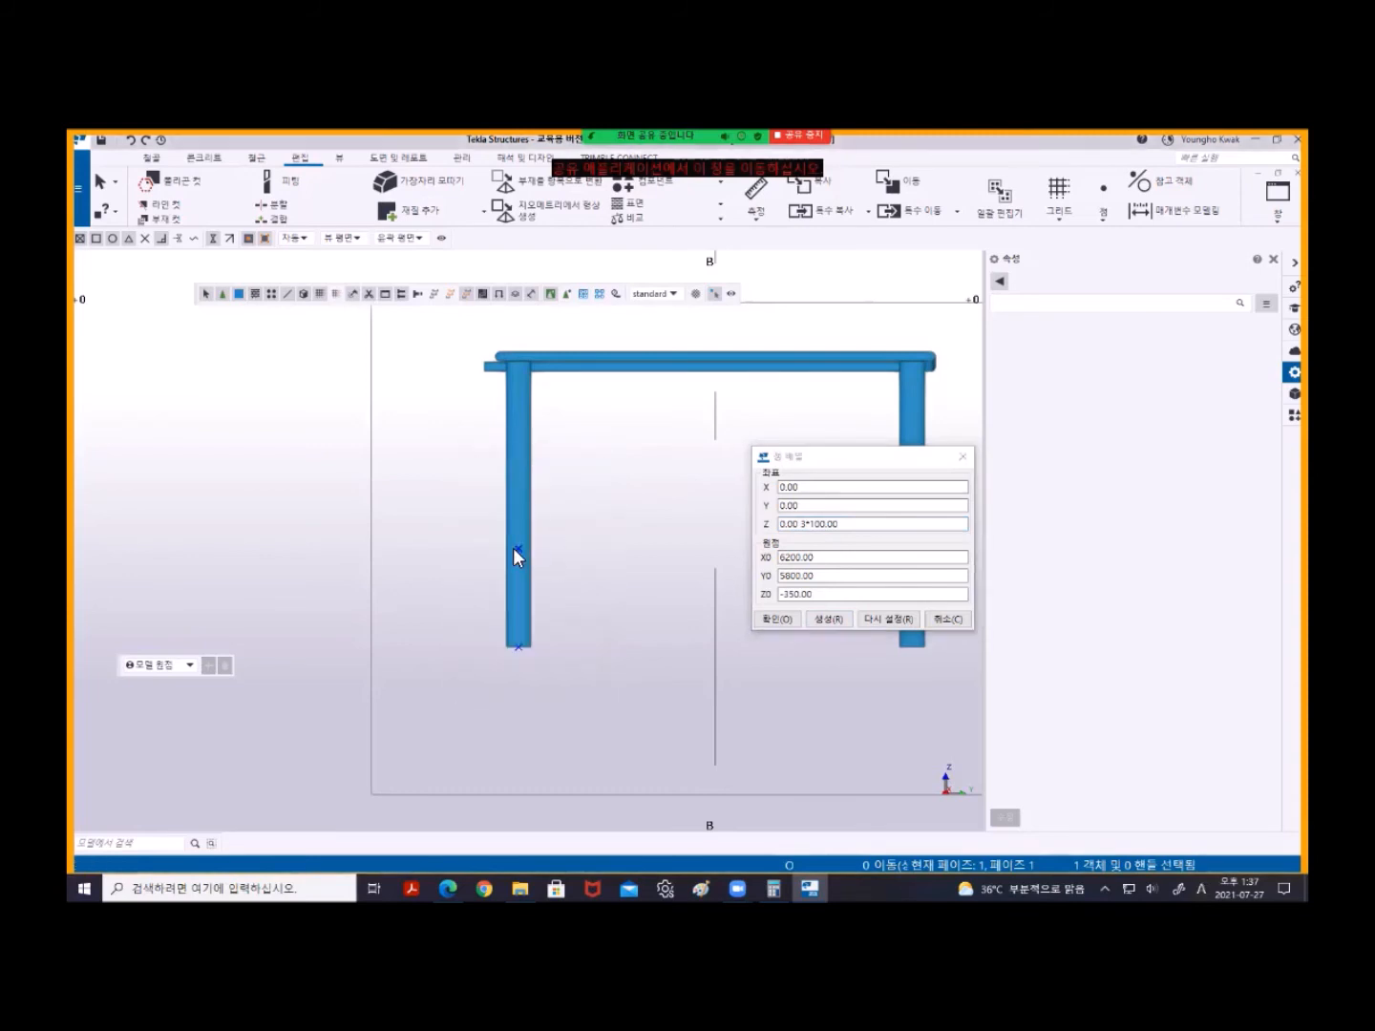
left_click(527, 510)
scroll(531, 506, "down", 5)
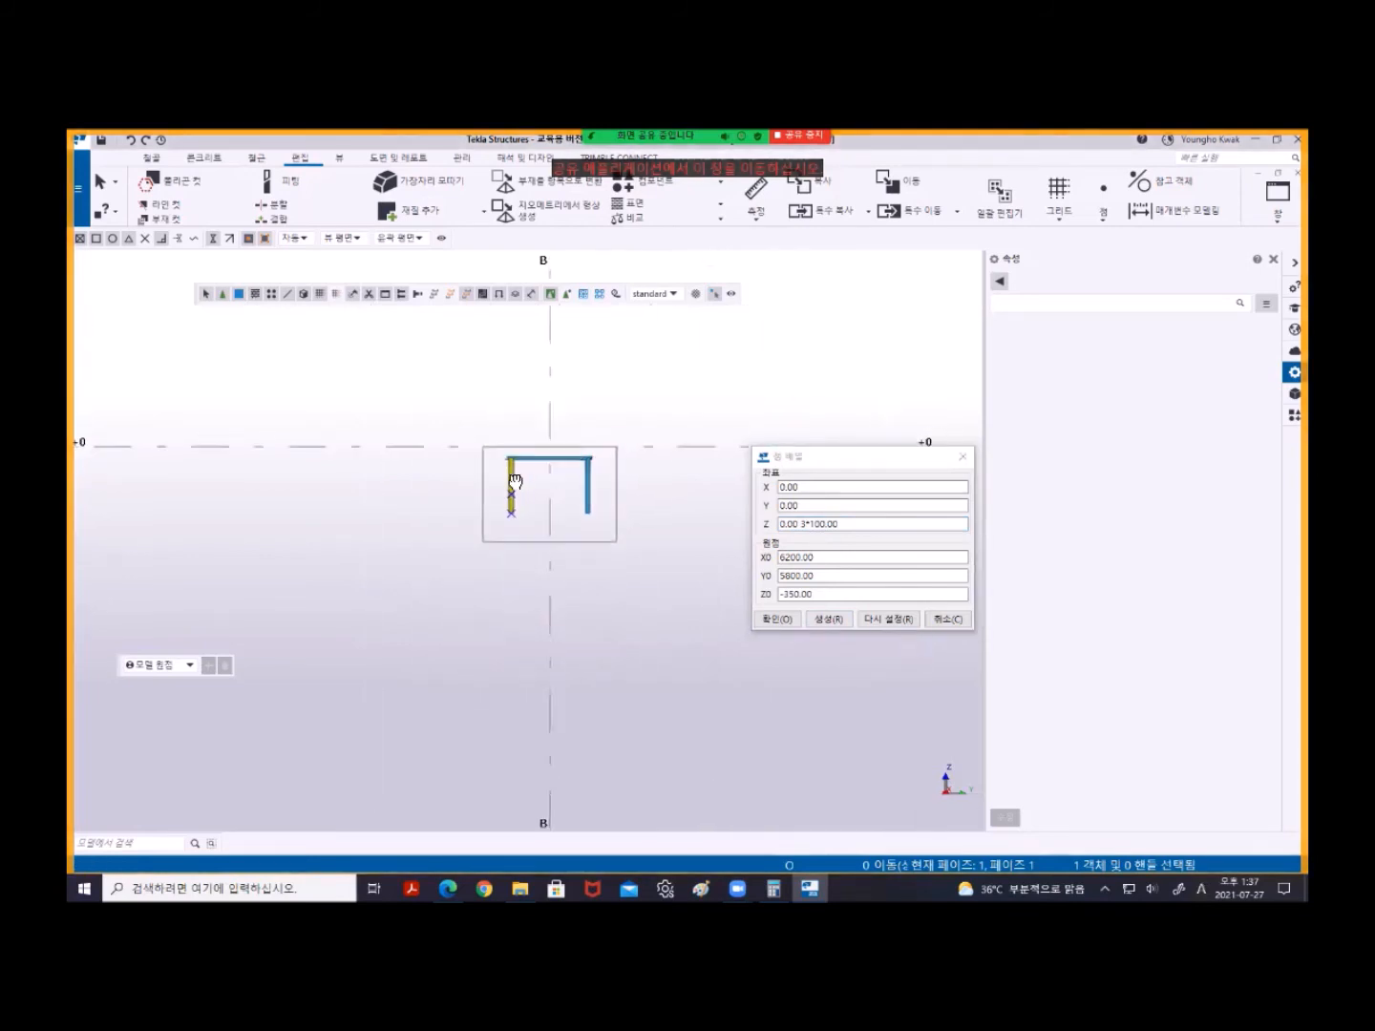
scroll(506, 496, "up", 5)
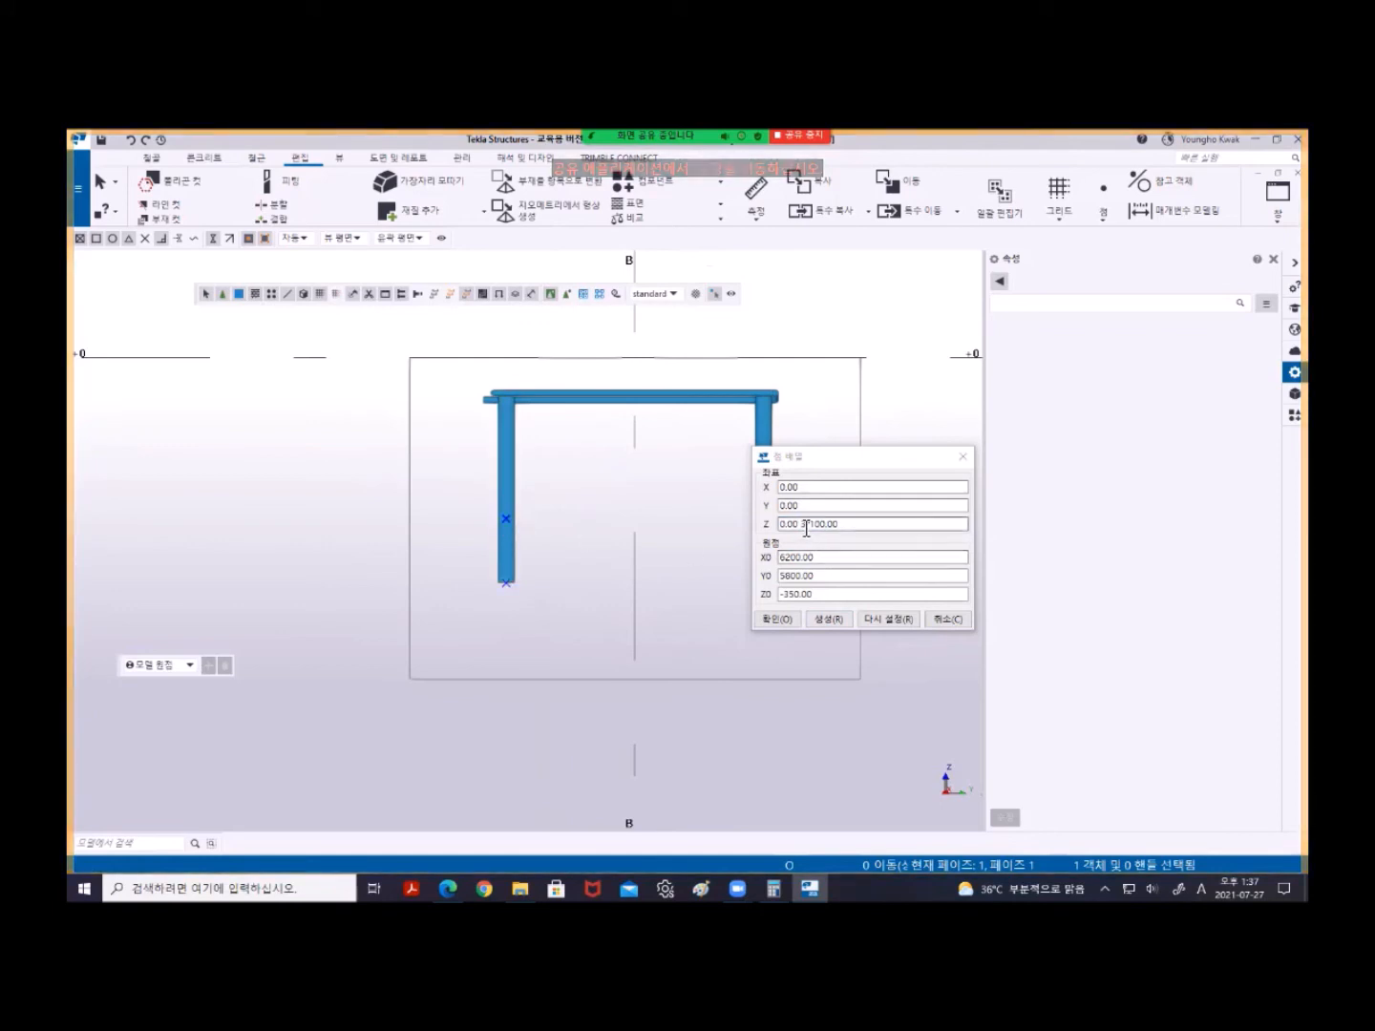
left_click_drag(802, 524, 860, 529)
type("100")
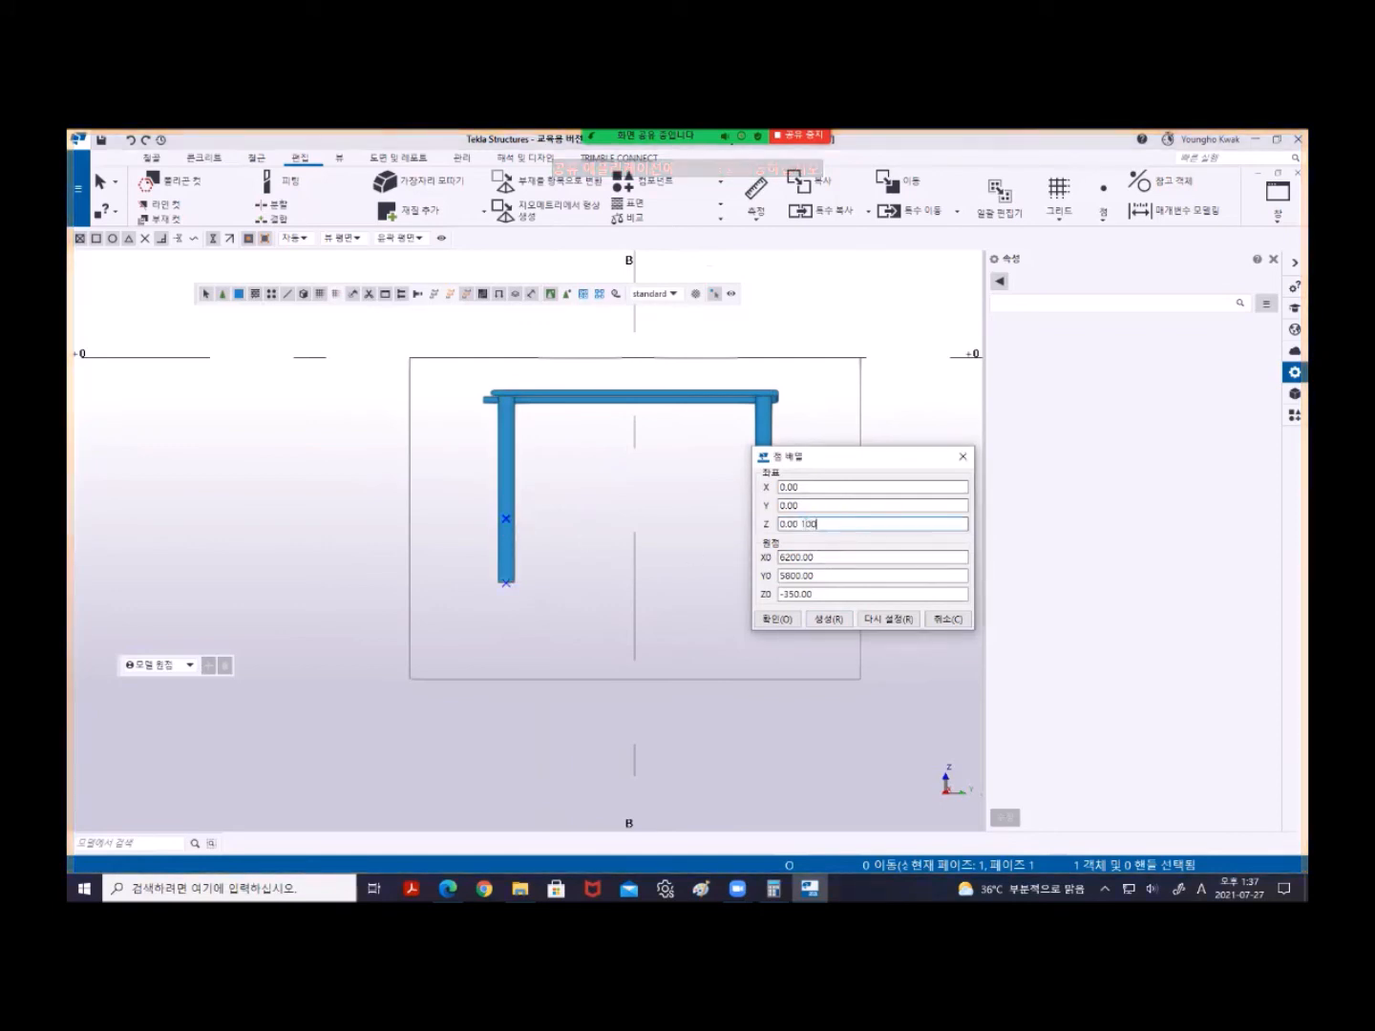
left_click(963, 457)
- Check the array points on the left rebar leg and delete them all
left_click(411, 439)
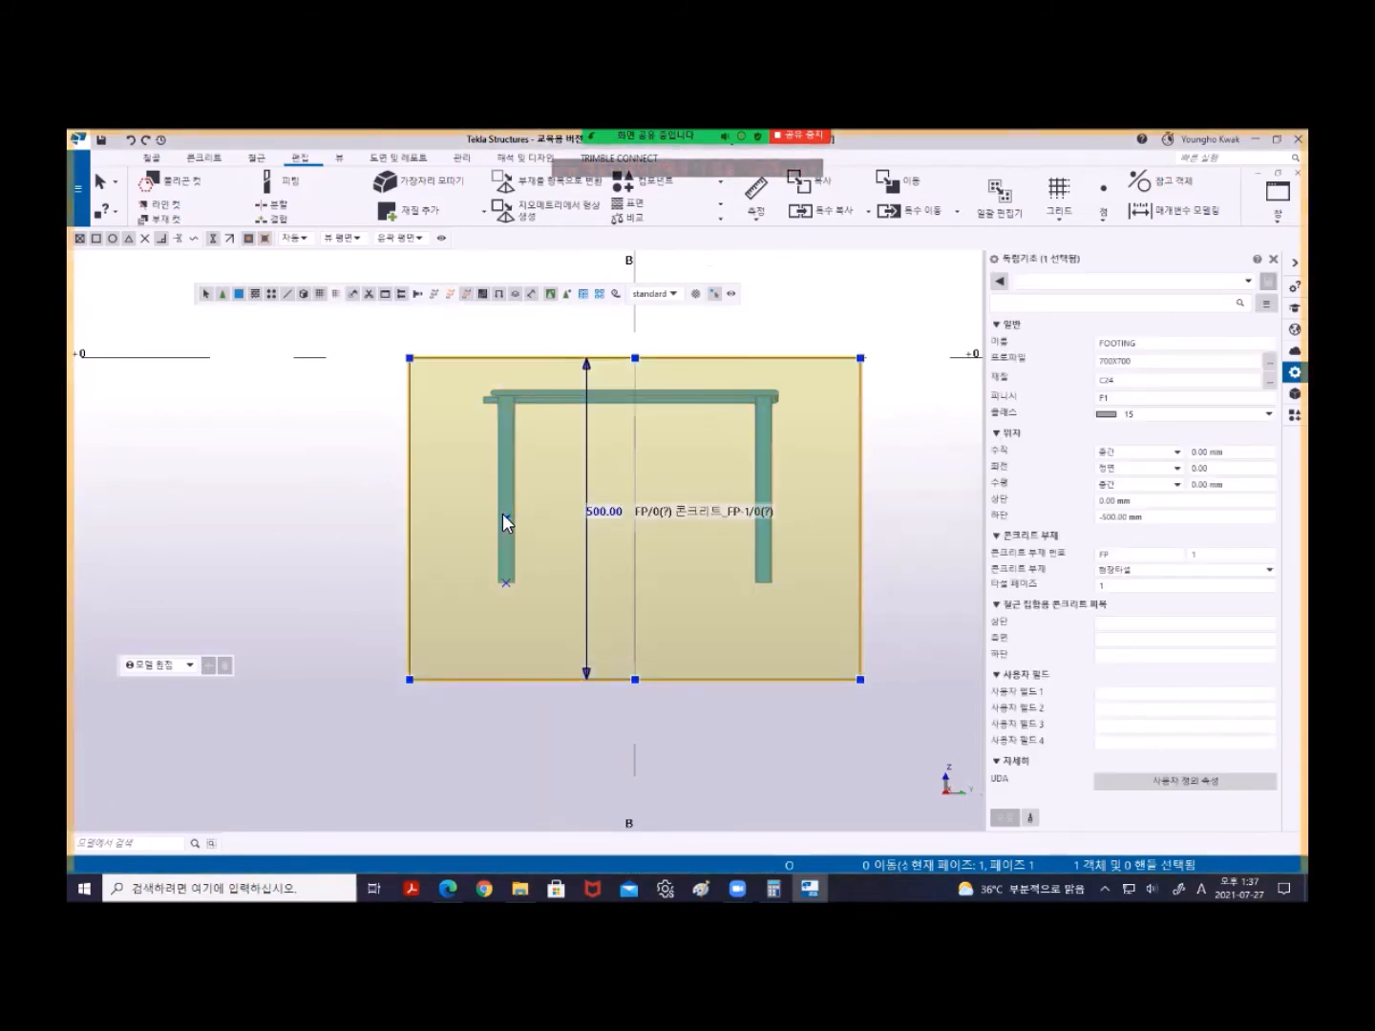
scroll(503, 517, "up", 5)
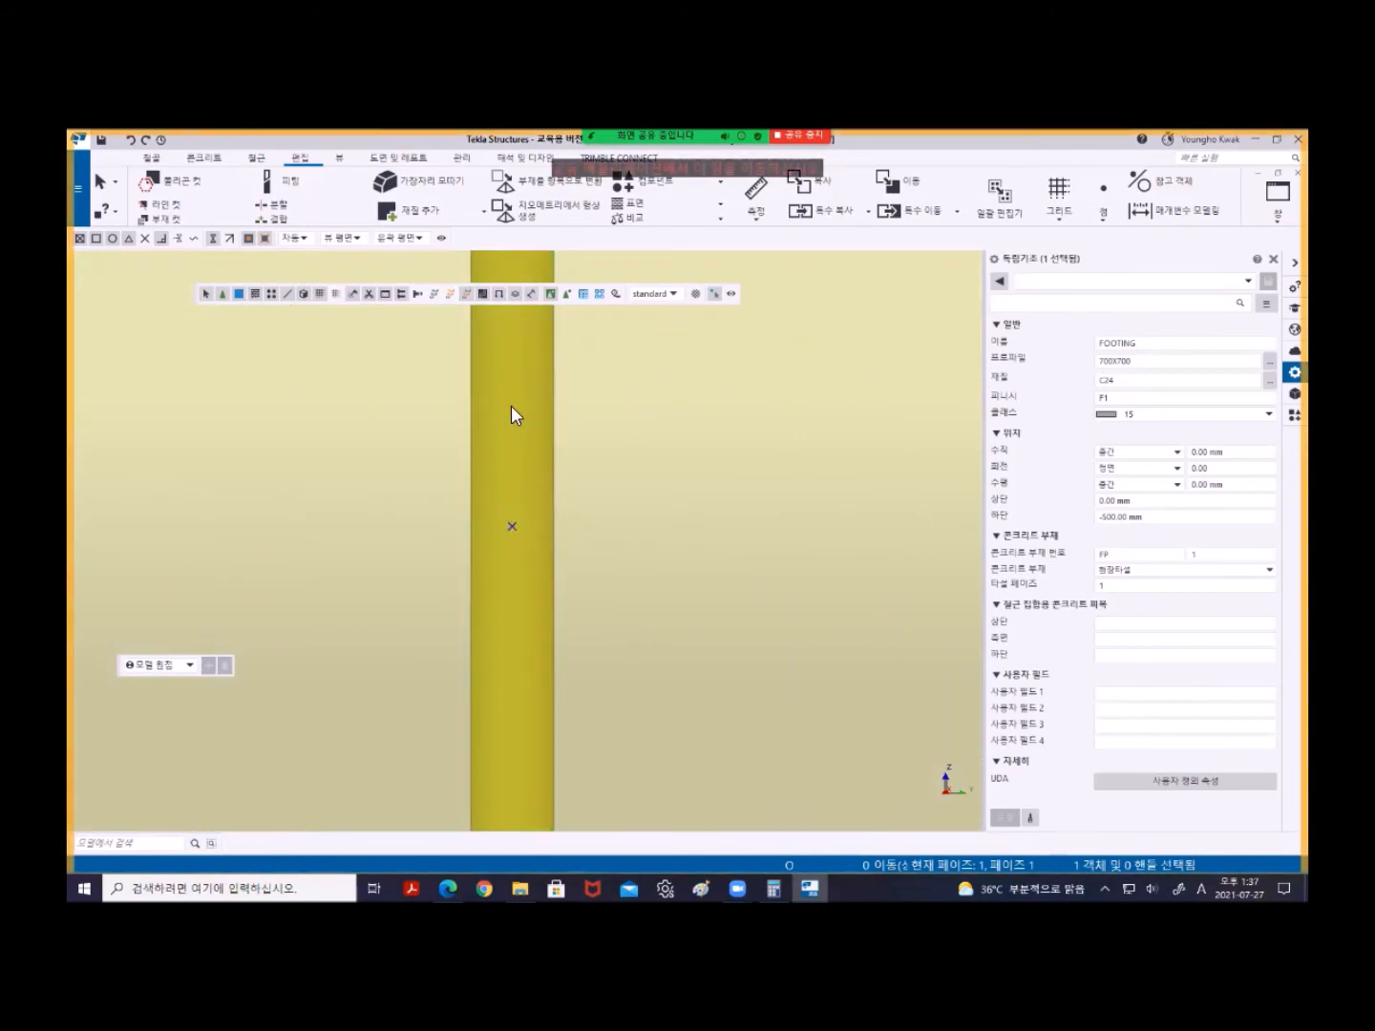
scroll(511, 407, "down", 4)
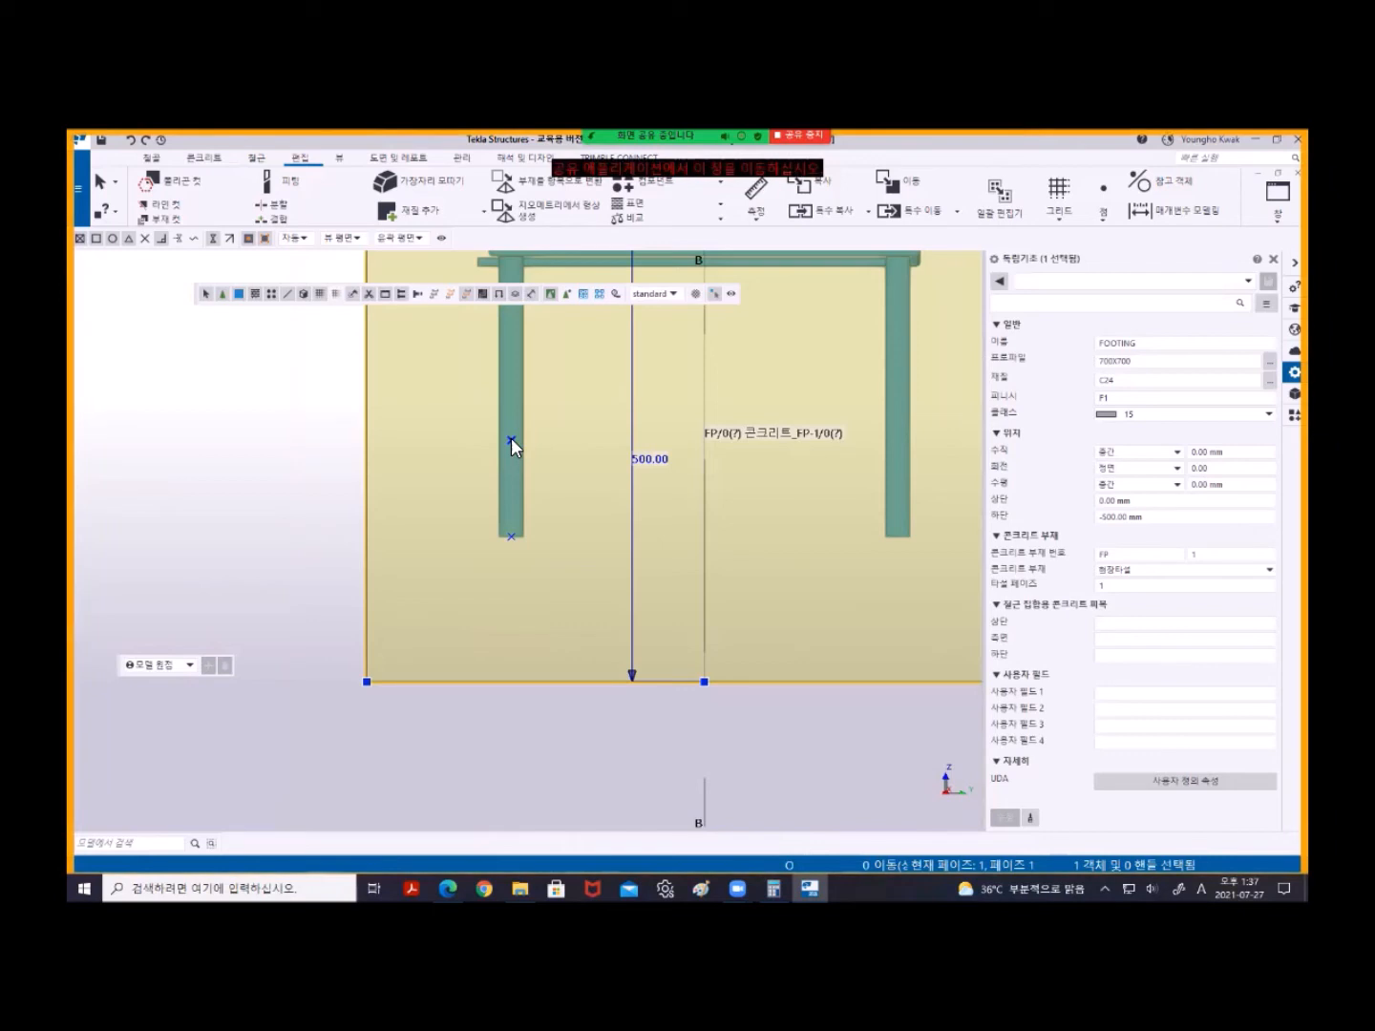
scroll(511, 437, "down", 4)
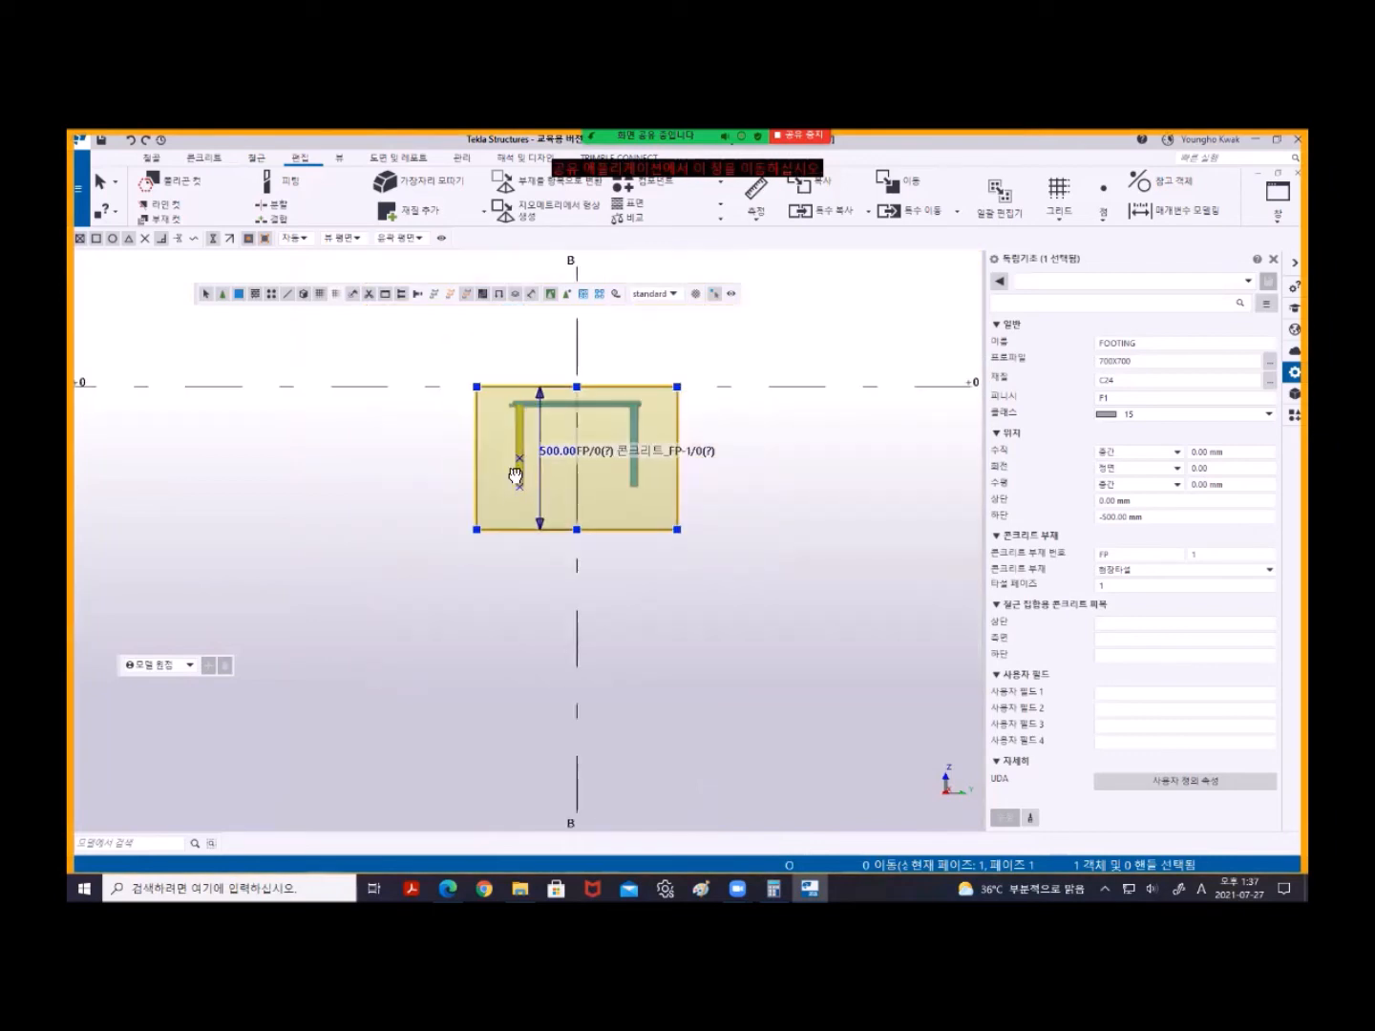
left_click(389, 425)
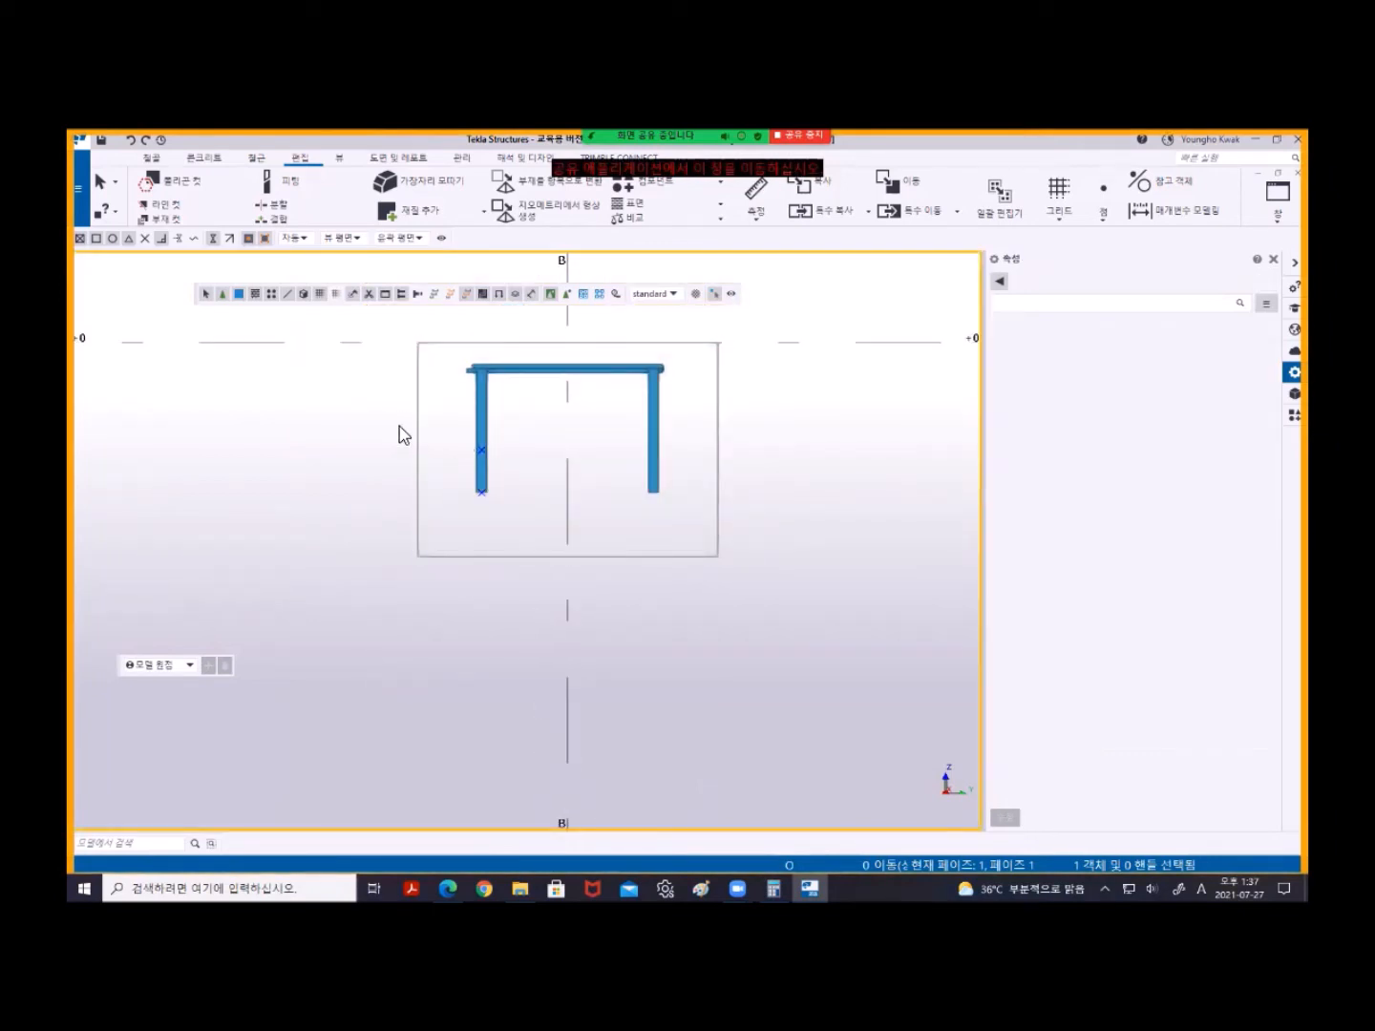
left_click_drag(515, 467, 511, 507)
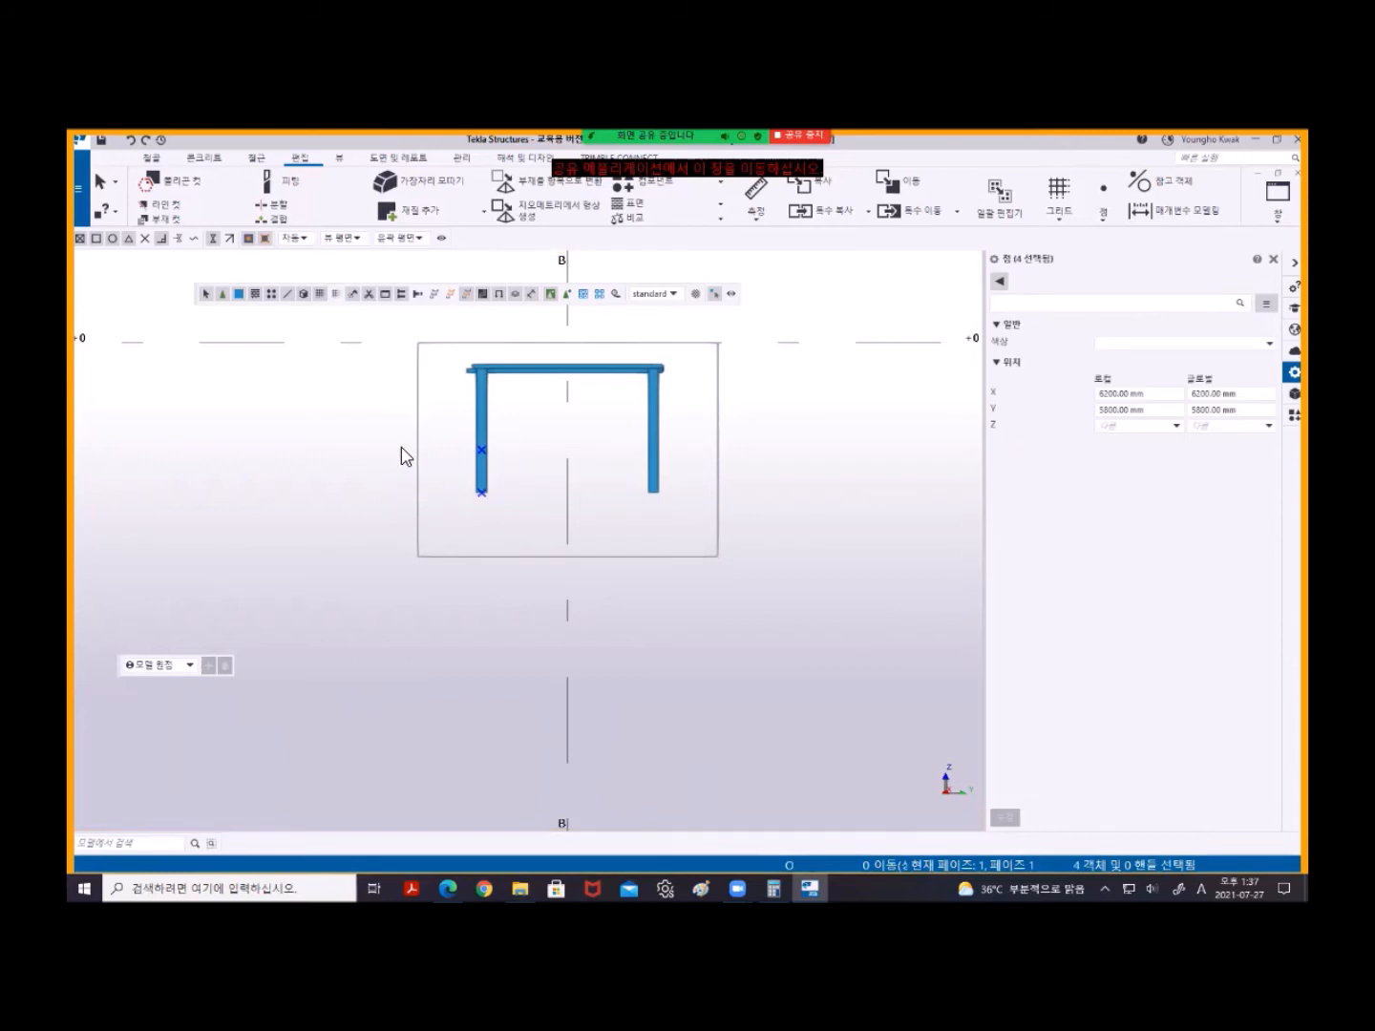
scroll(489, 449, "up", 5)
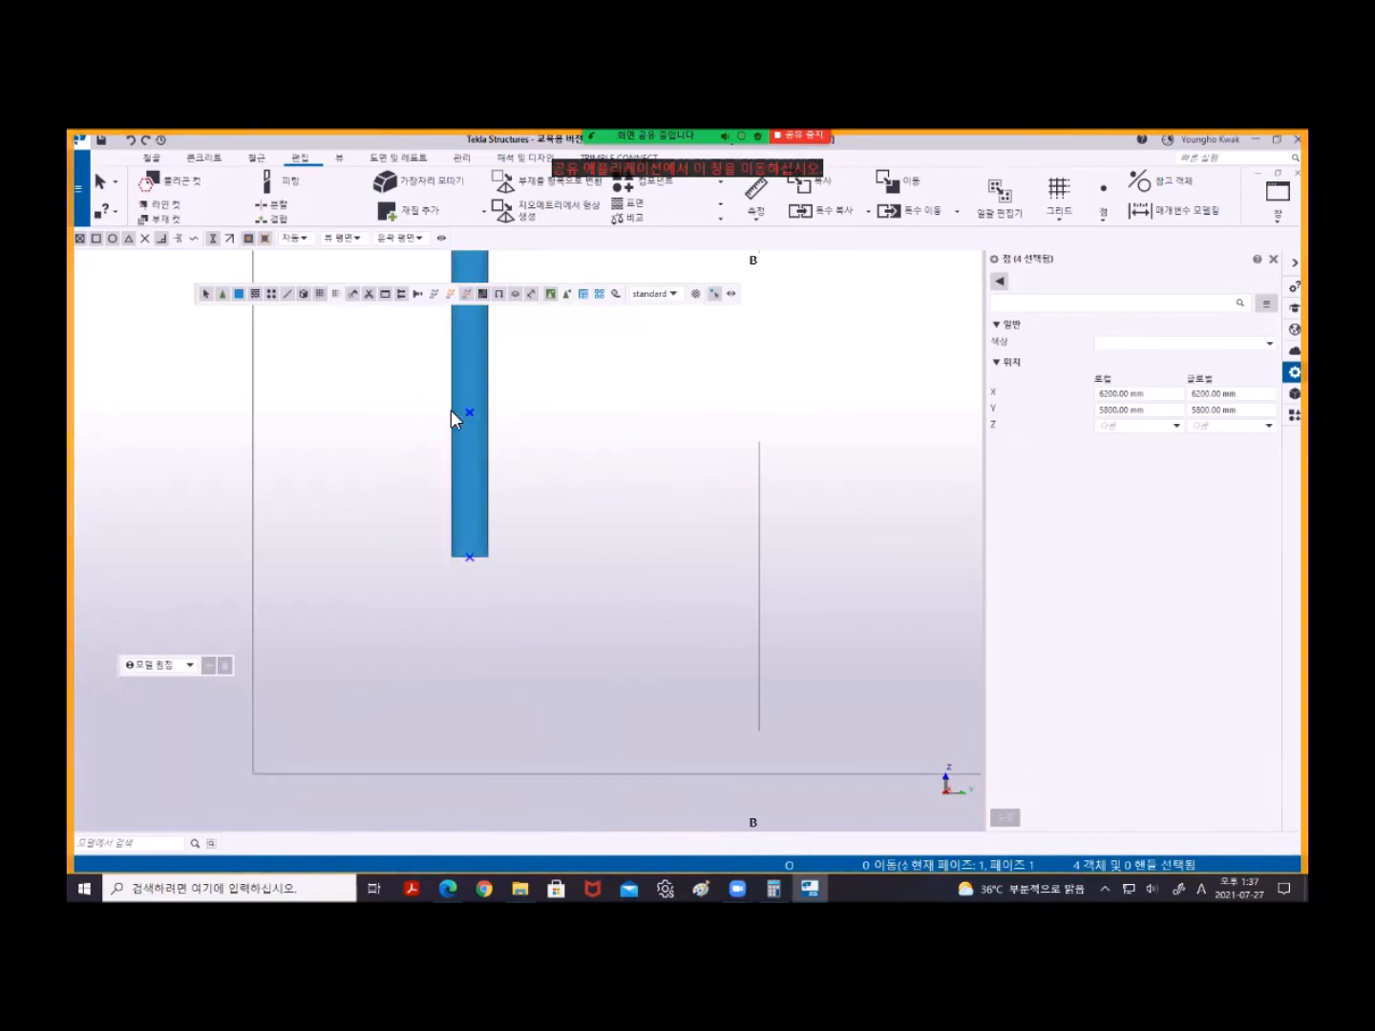
scroll(486, 430, "down", 3)
key("Delete")
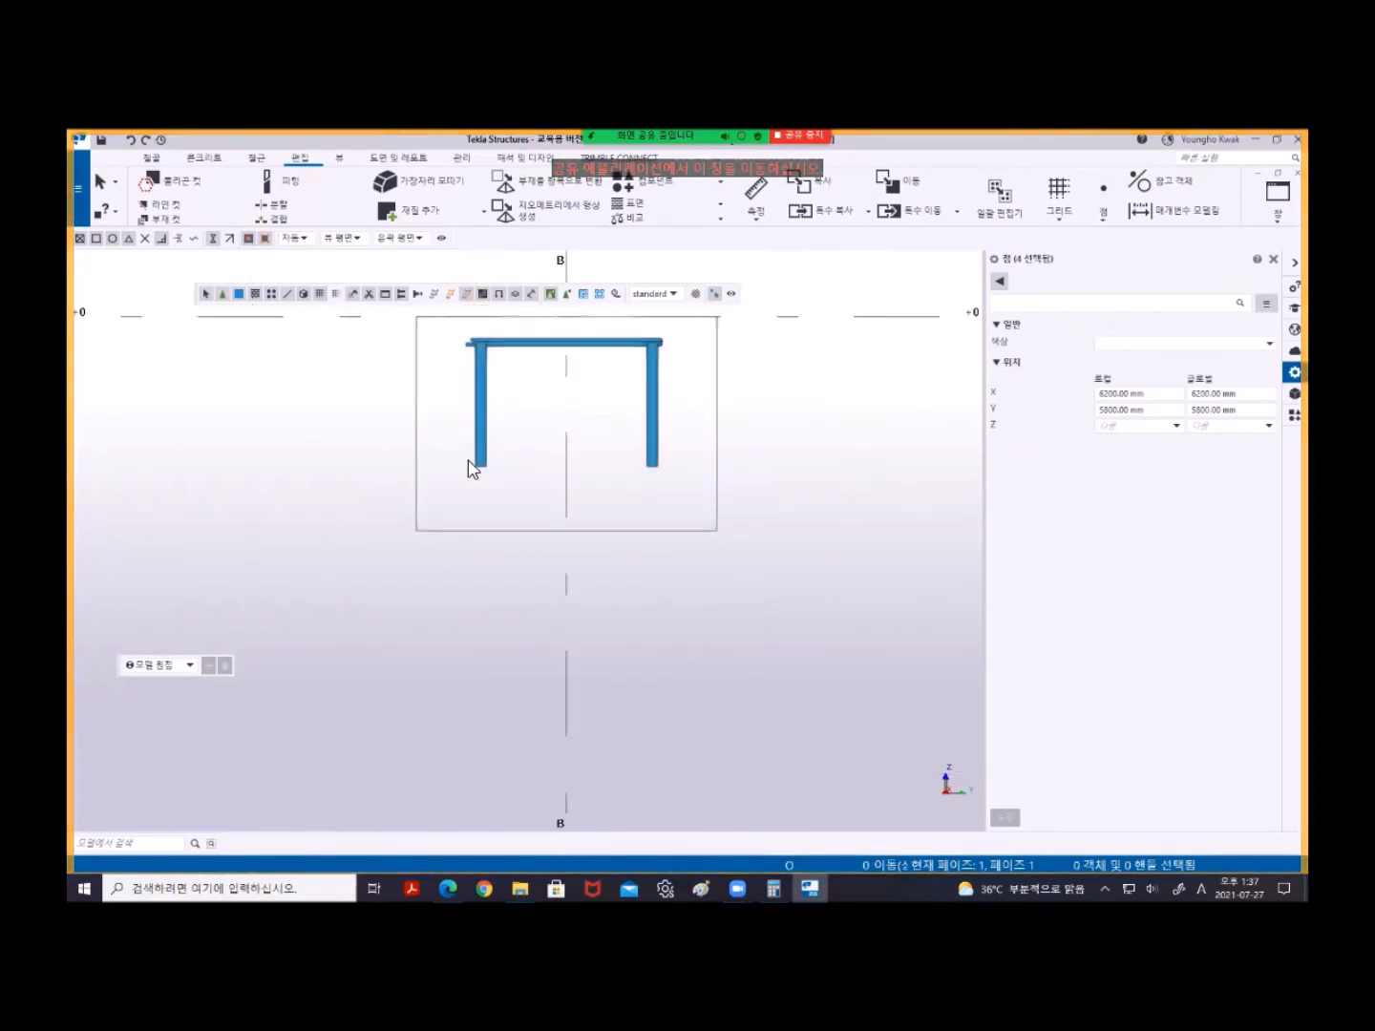
- Start creating points on a plane (평면) again, with the origin at the lower end of the left rebar leg
scroll(478, 459, "up", 2)
scroll(755, 459, "down", 3)
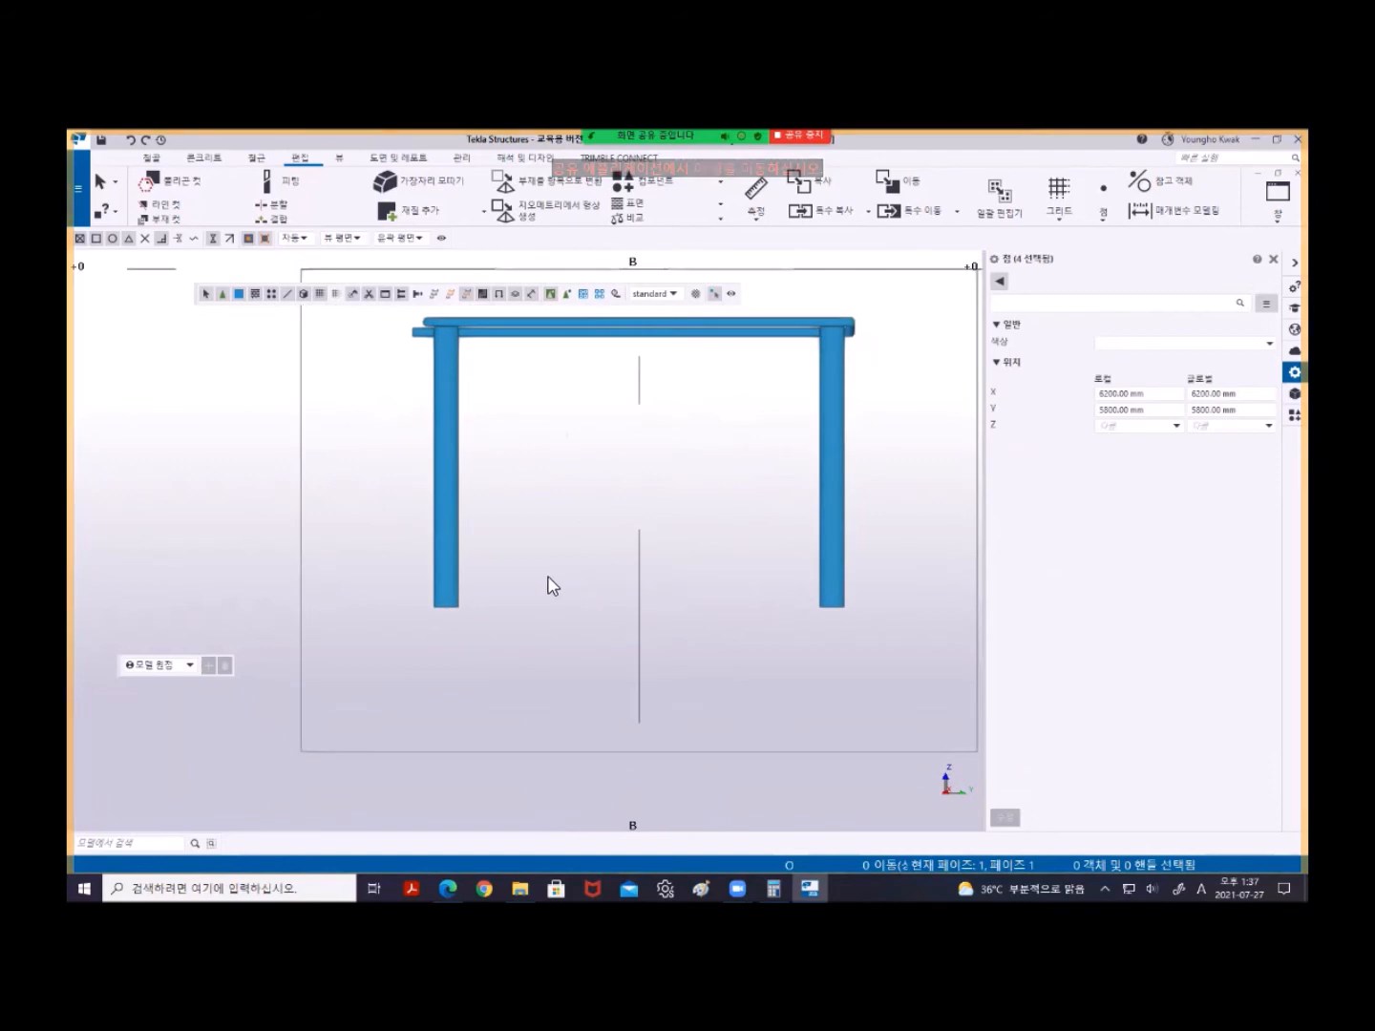
left_click(1104, 212)
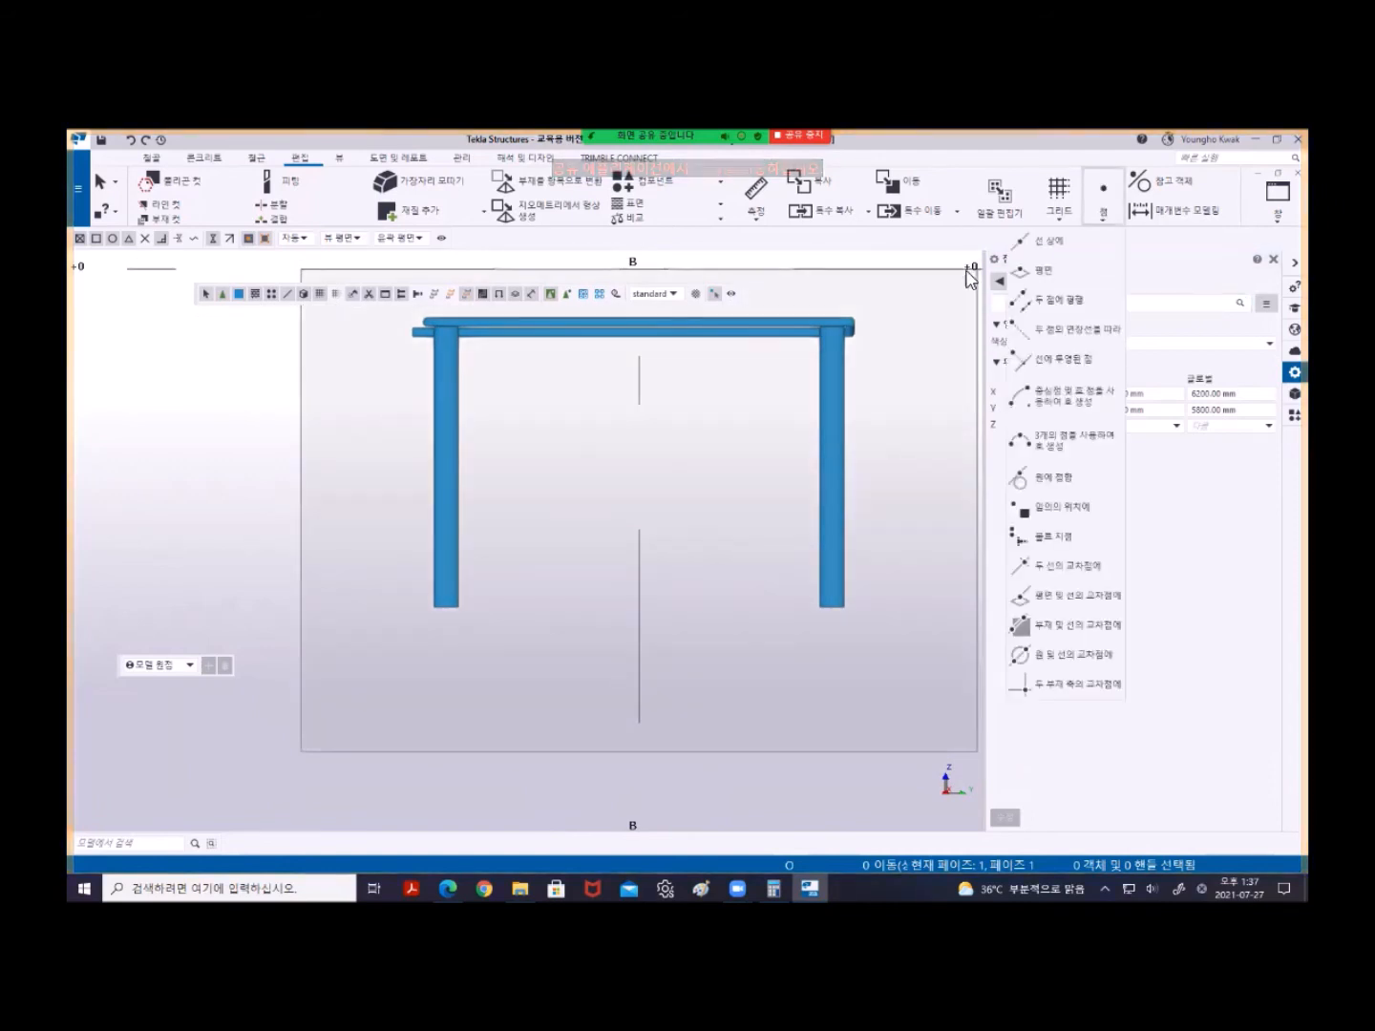
left_click(1045, 270)
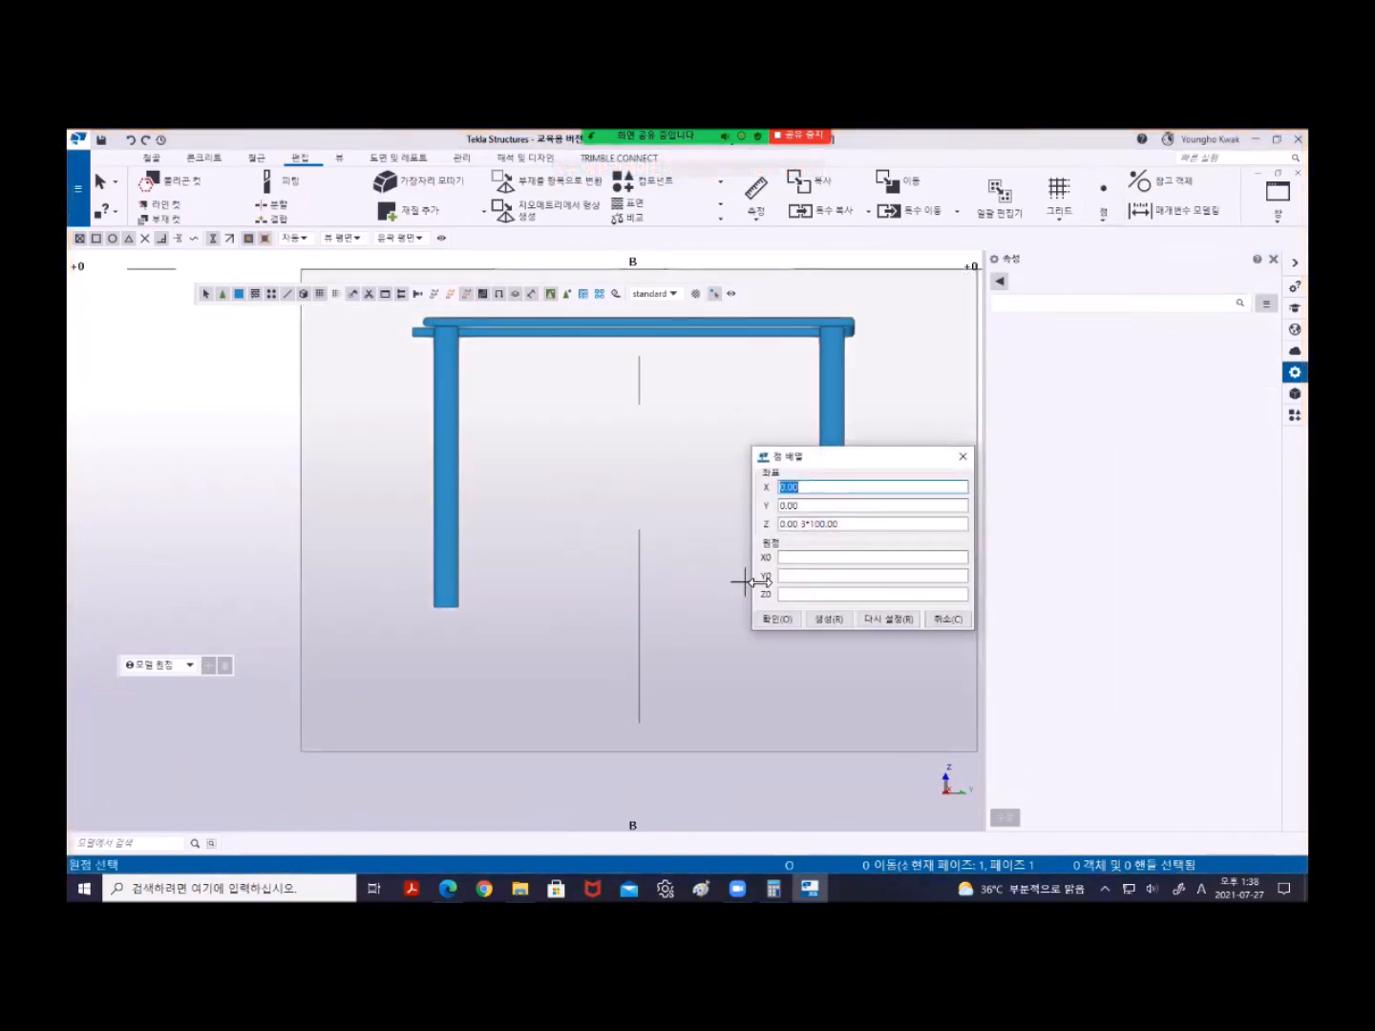
left_click(448, 608)
left_click(448, 608)
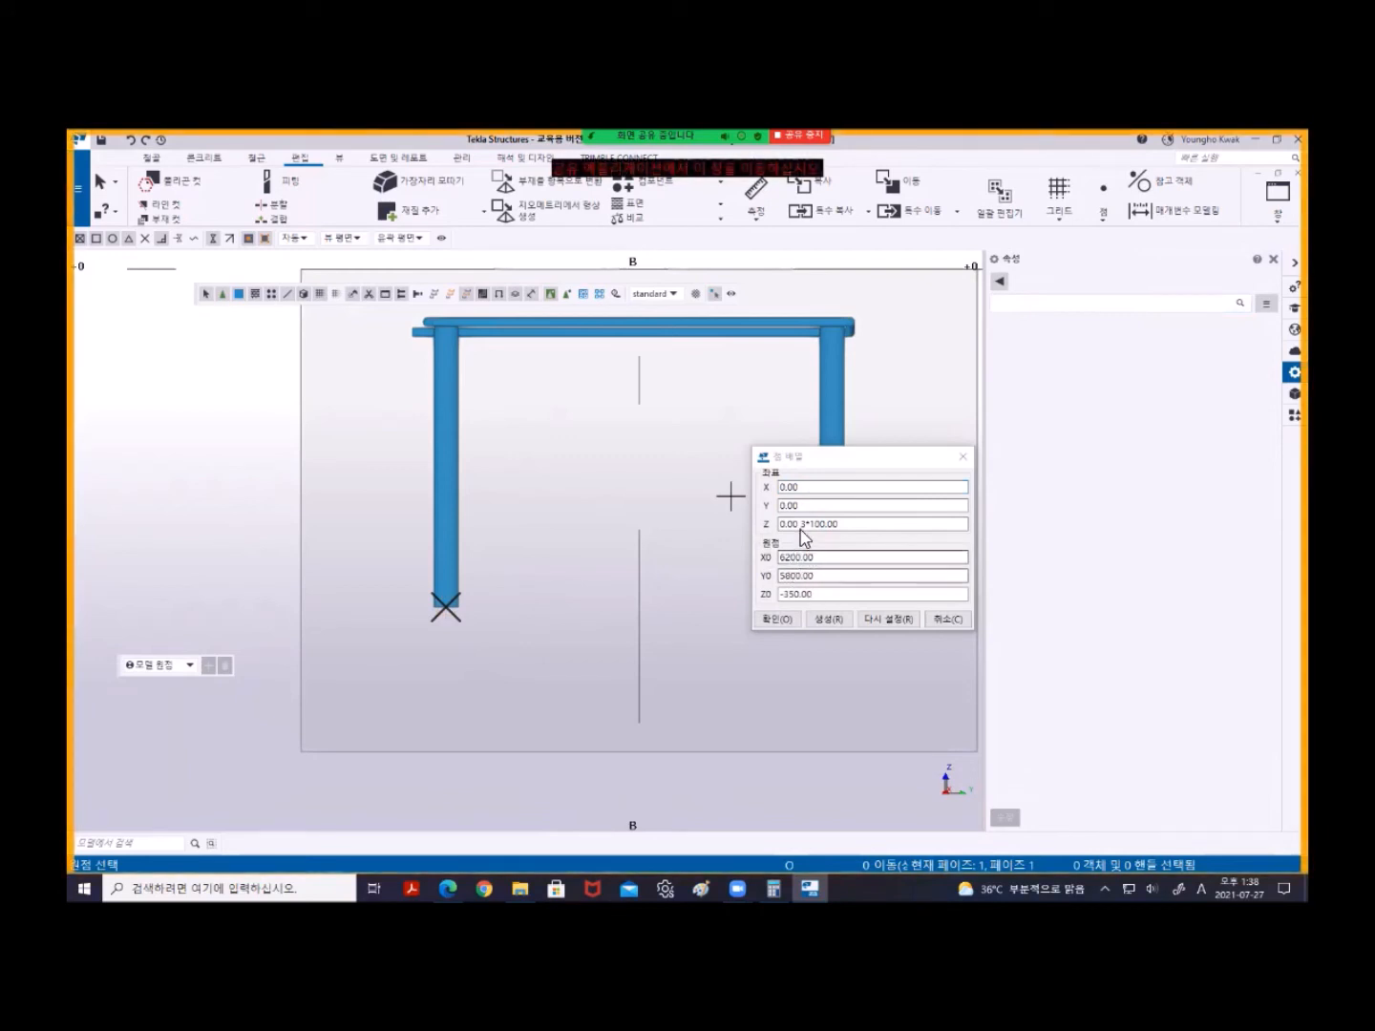
- Set the point array's Z coordinates to 100 100 100, create the points and end the command
left_click_drag(802, 524, 887, 531)
type("100")
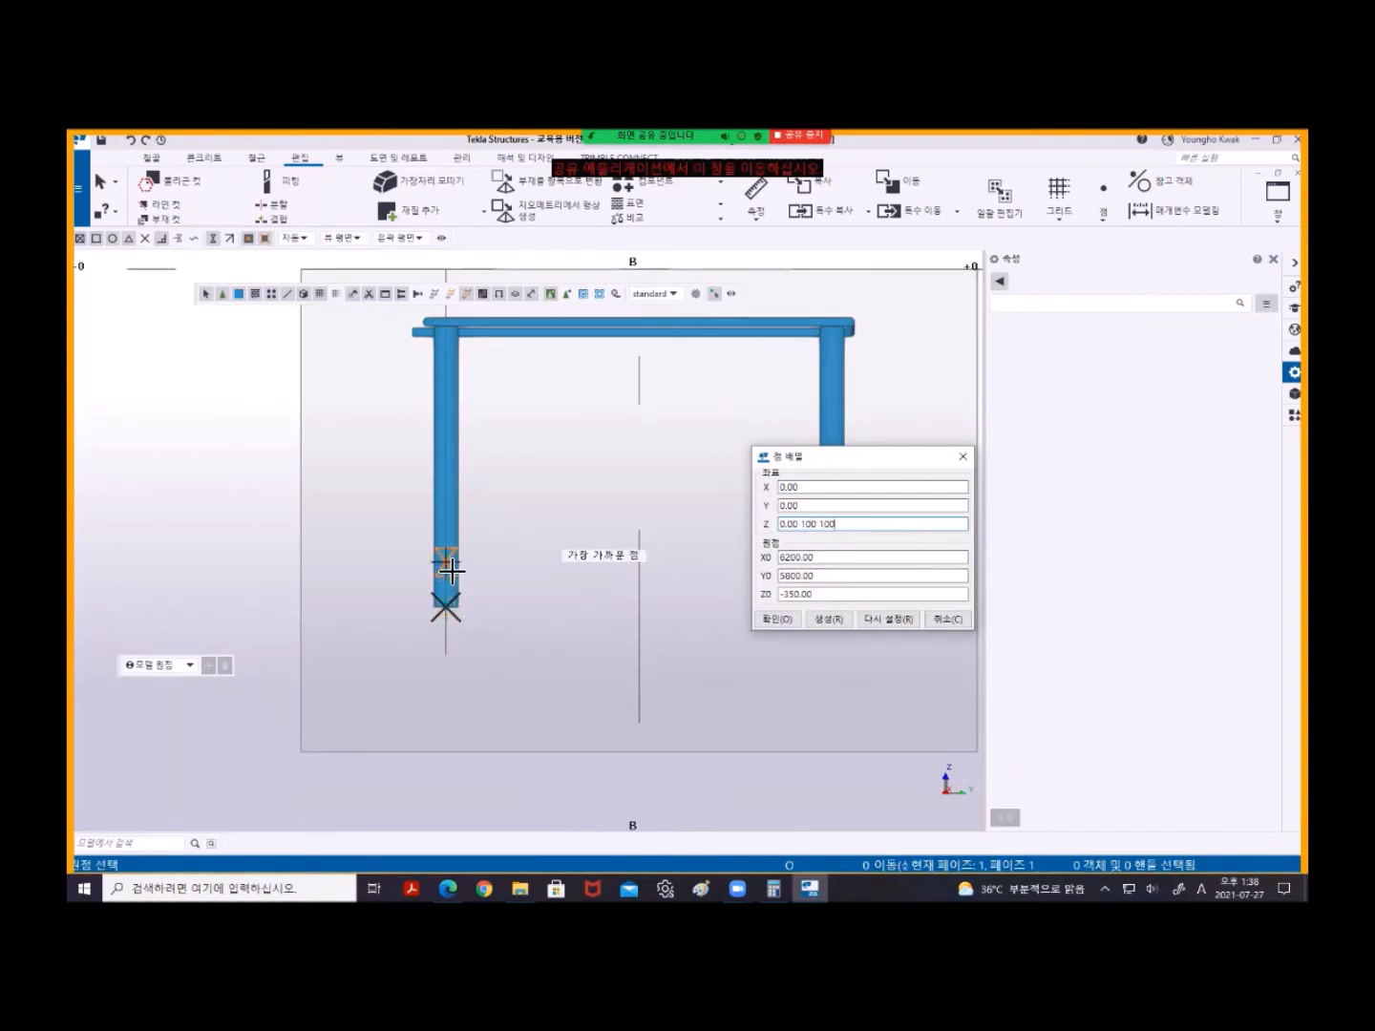
left_click_drag(802, 526, 763, 530)
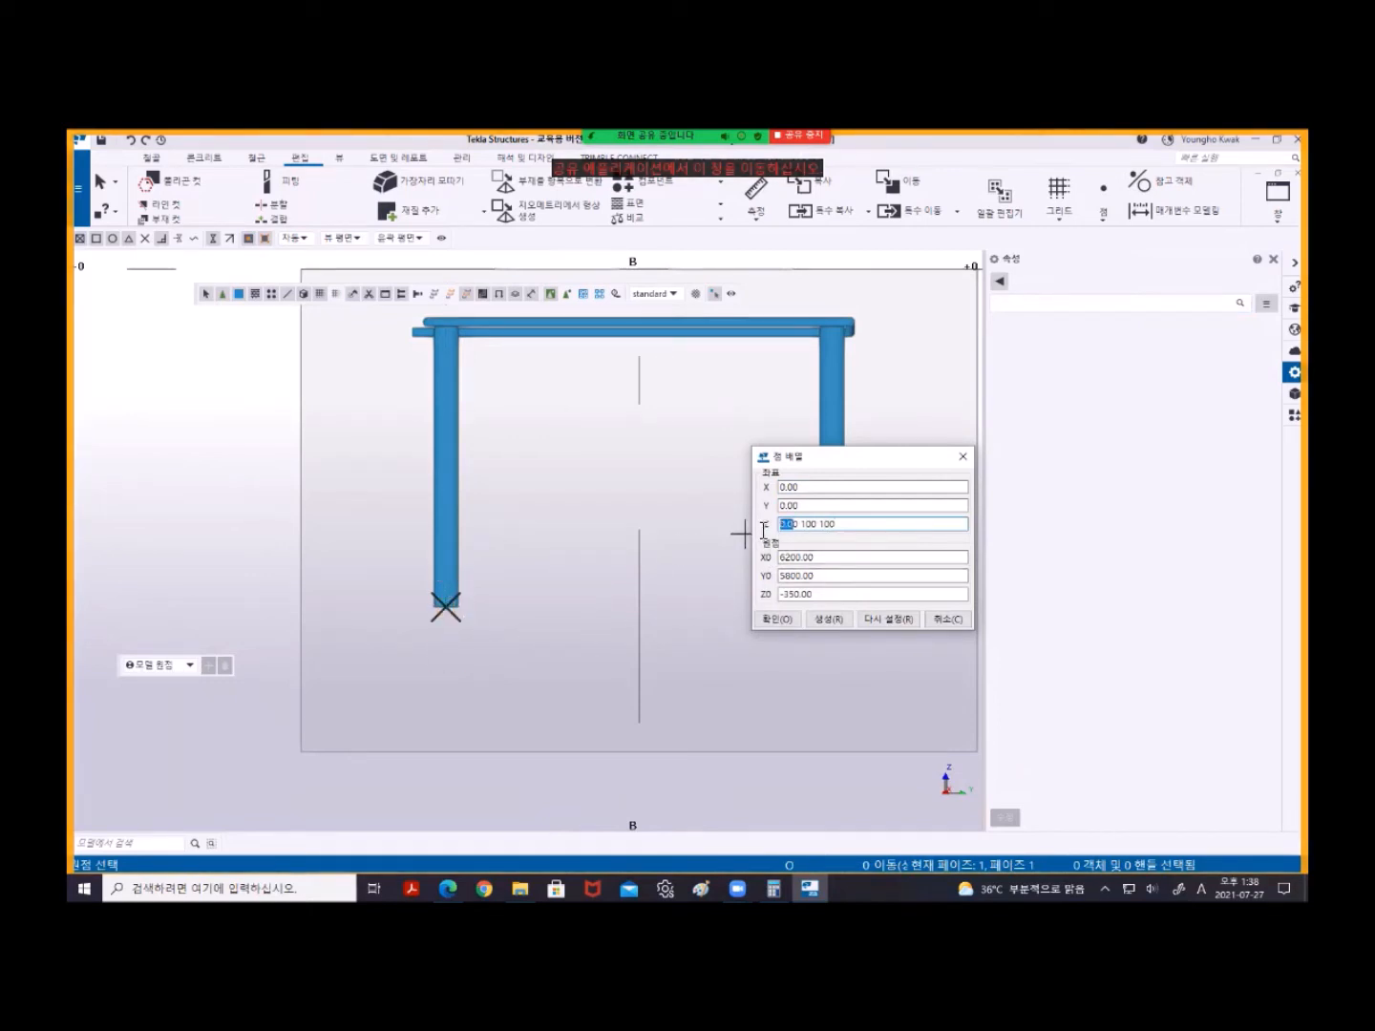
type("100")
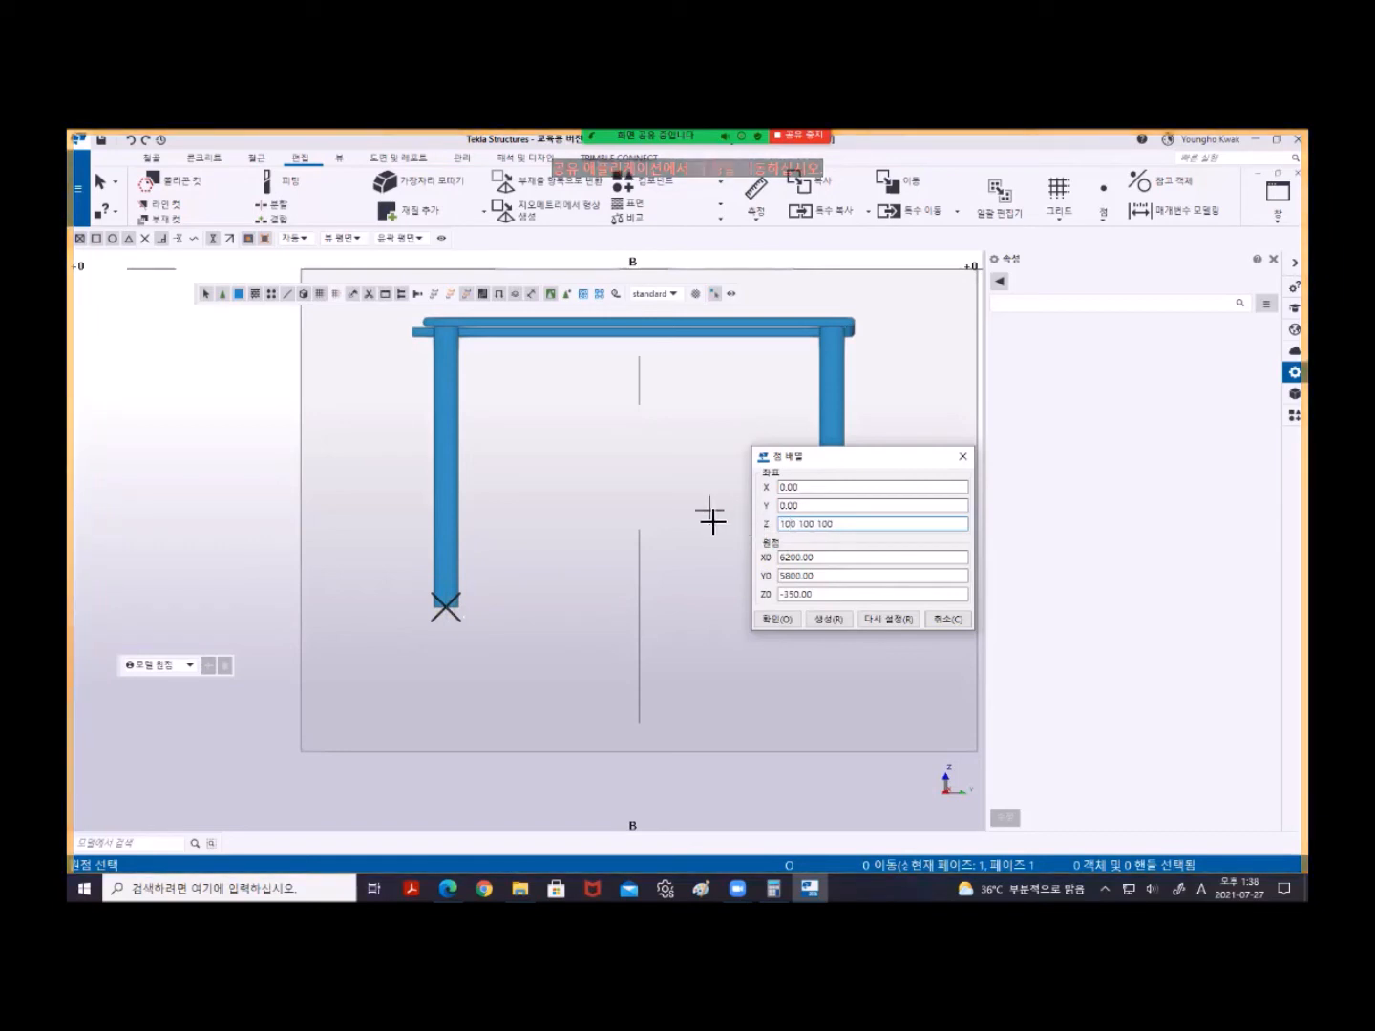
left_click(446, 608)
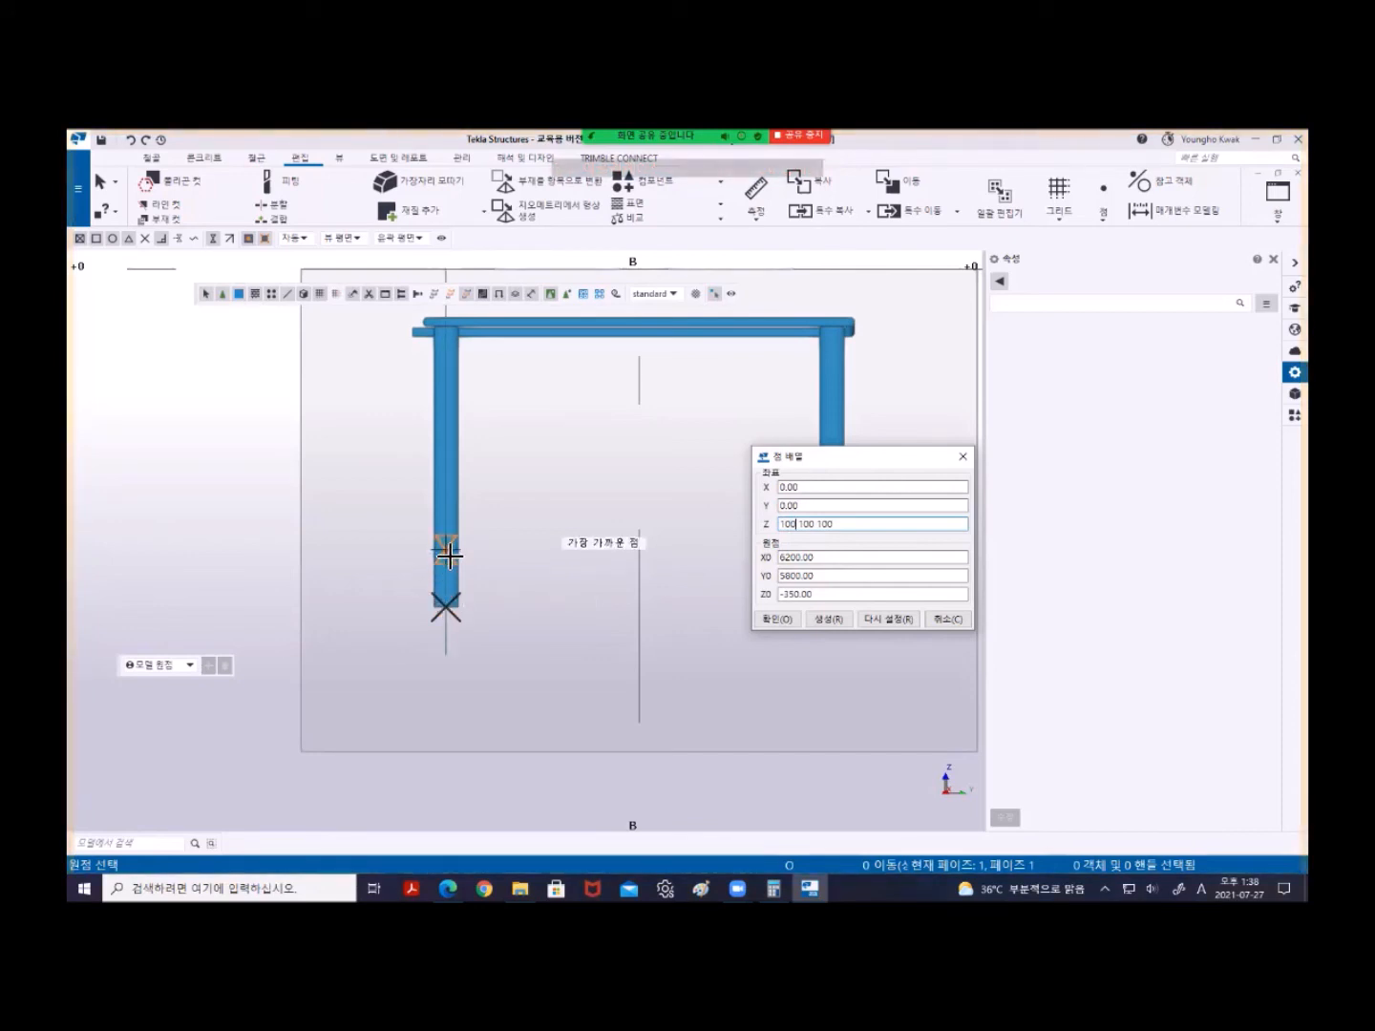
left_click(828, 619)
right_click(212, 420)
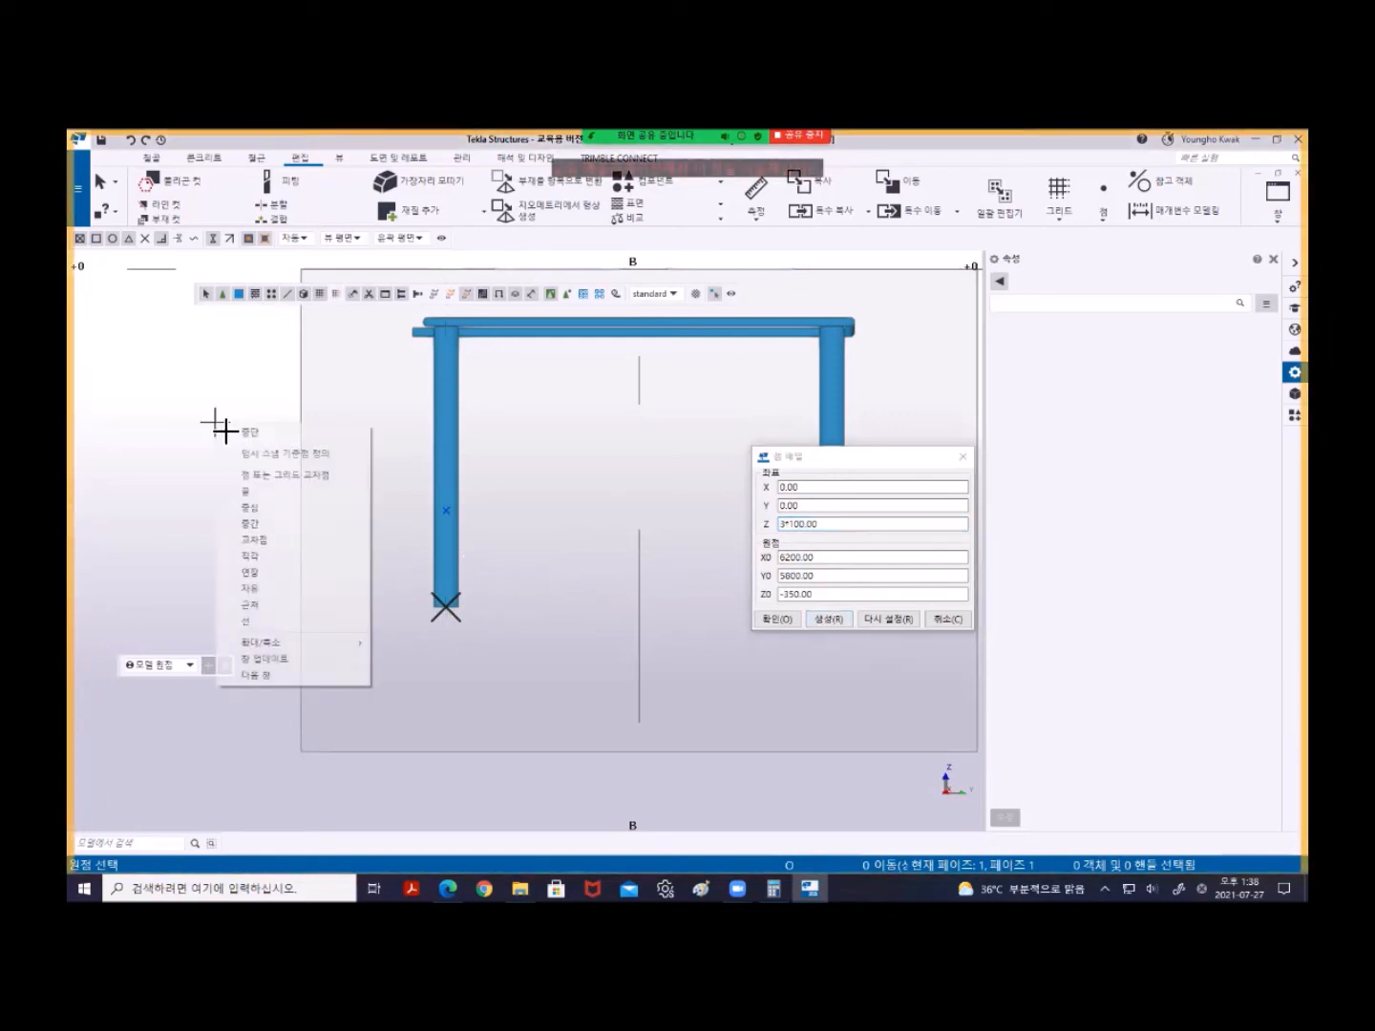
left_click(229, 432)
- Close the point array settings and delete the new points on the left rebar leg
scroll(467, 638, "up", 3)
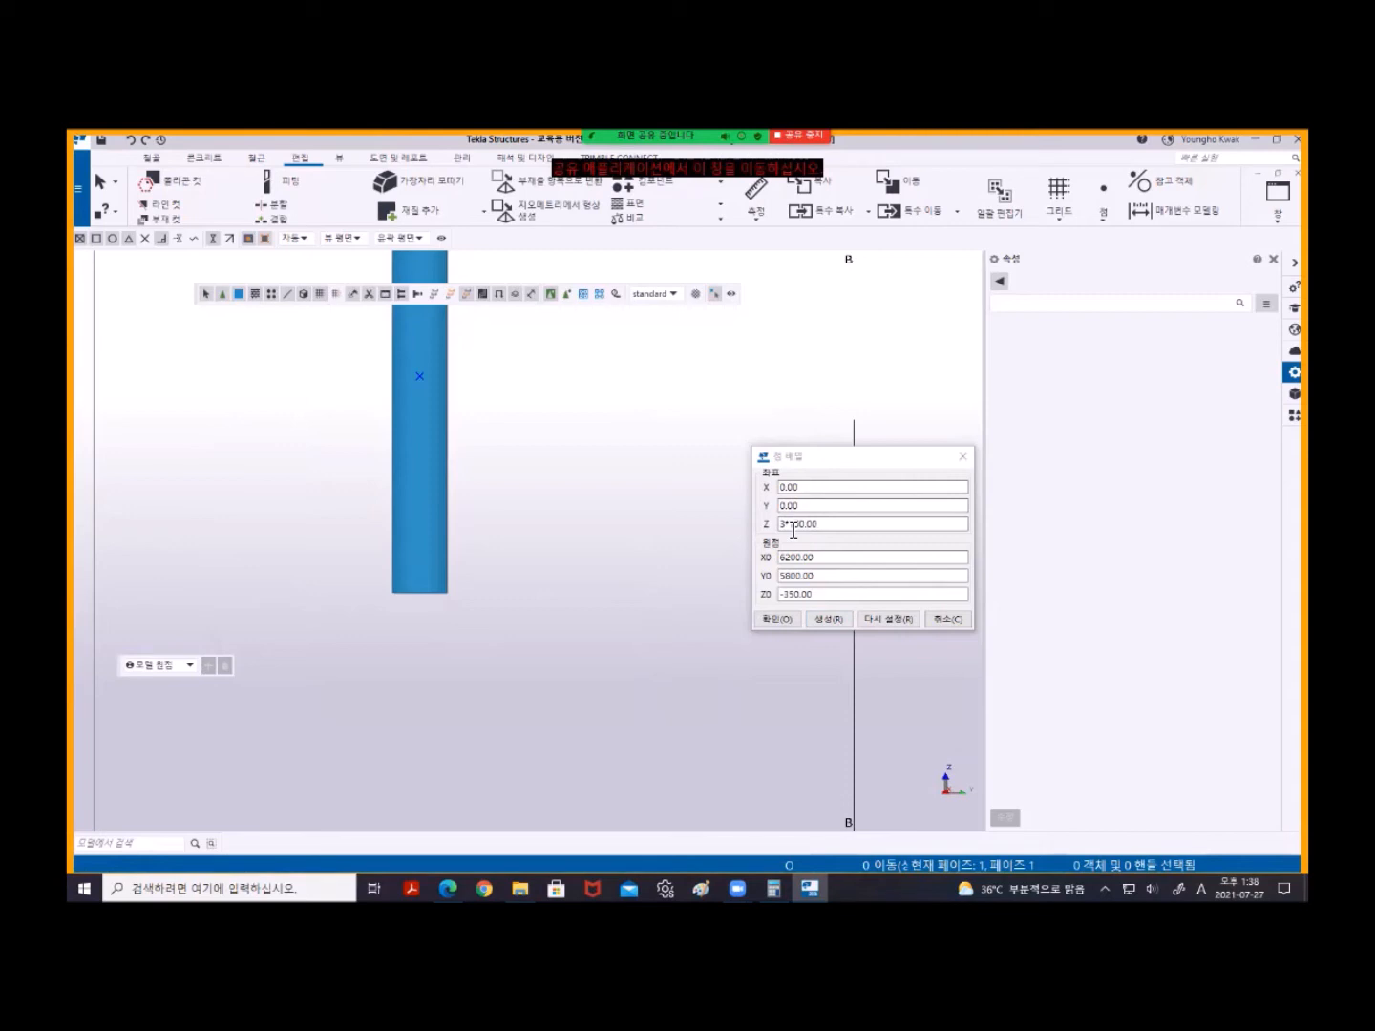
left_click(963, 456)
scroll(496, 571, "down", 5)
scroll(497, 571, "down", 1)
left_click_drag(365, 488, 522, 611)
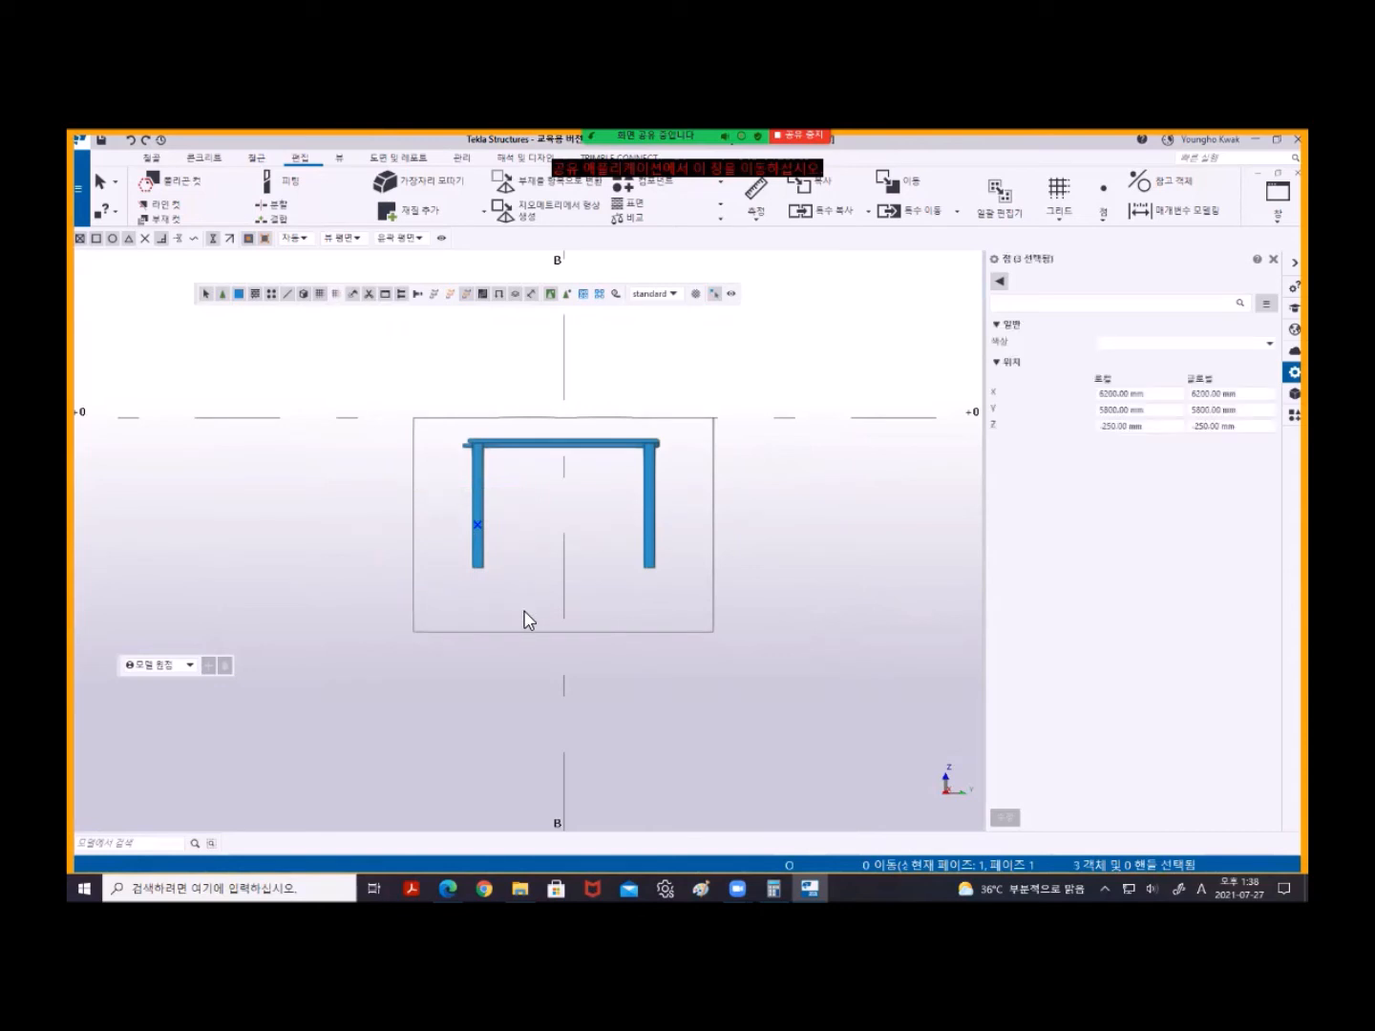
key("Delete")
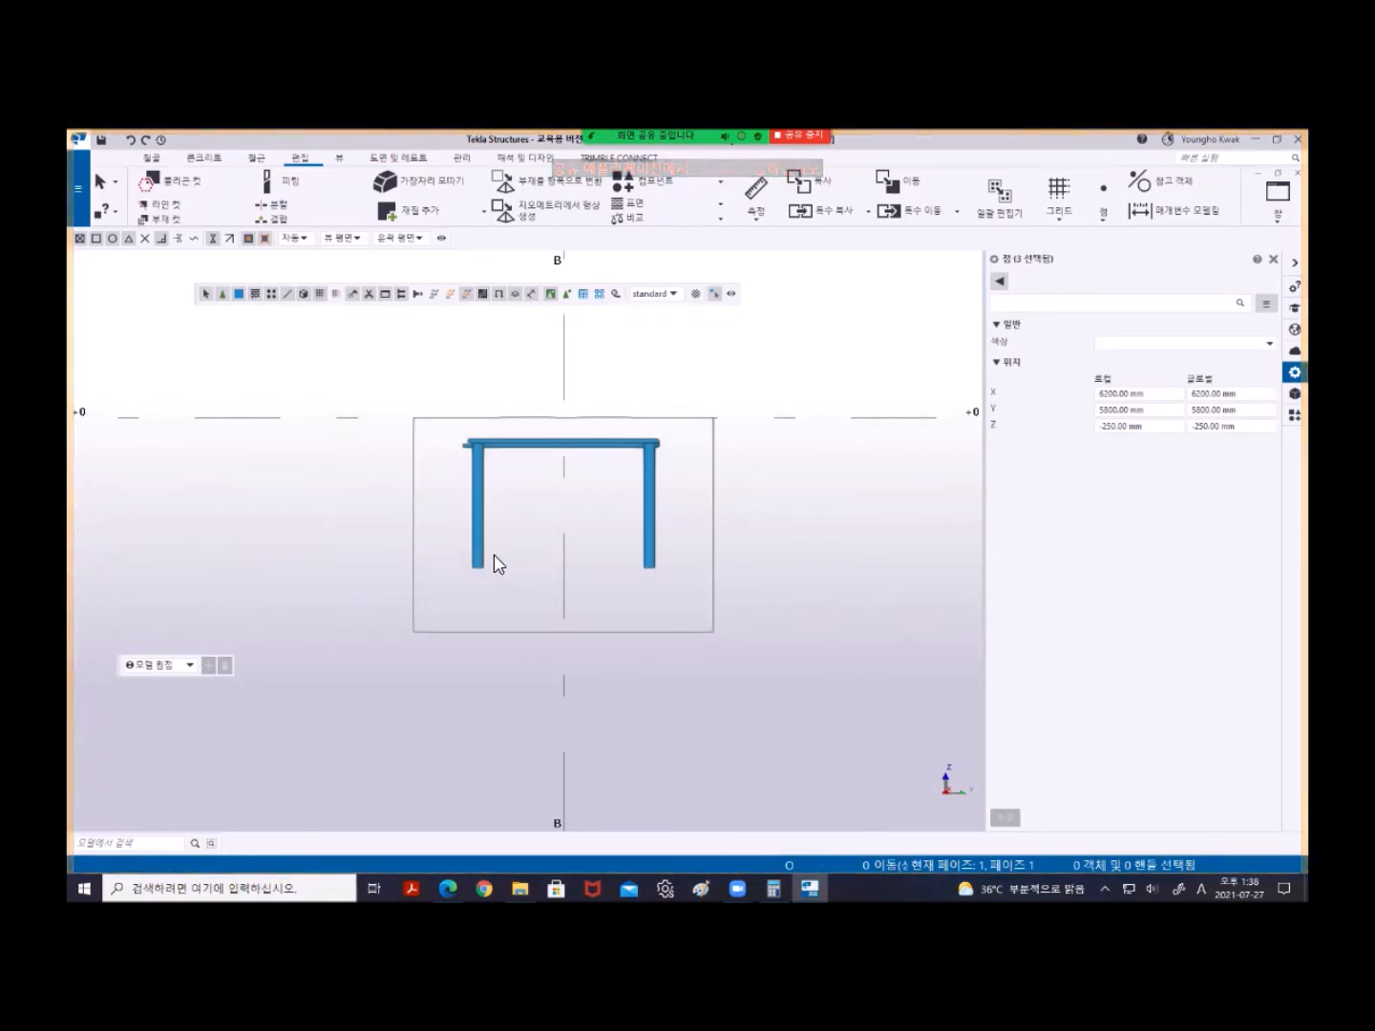
- Set the work plane parallel to the section view plane (뷰 평면에 평행) and check its axes from an angle
scroll(490, 574, "up", 4)
scroll(453, 587, "down", 6)
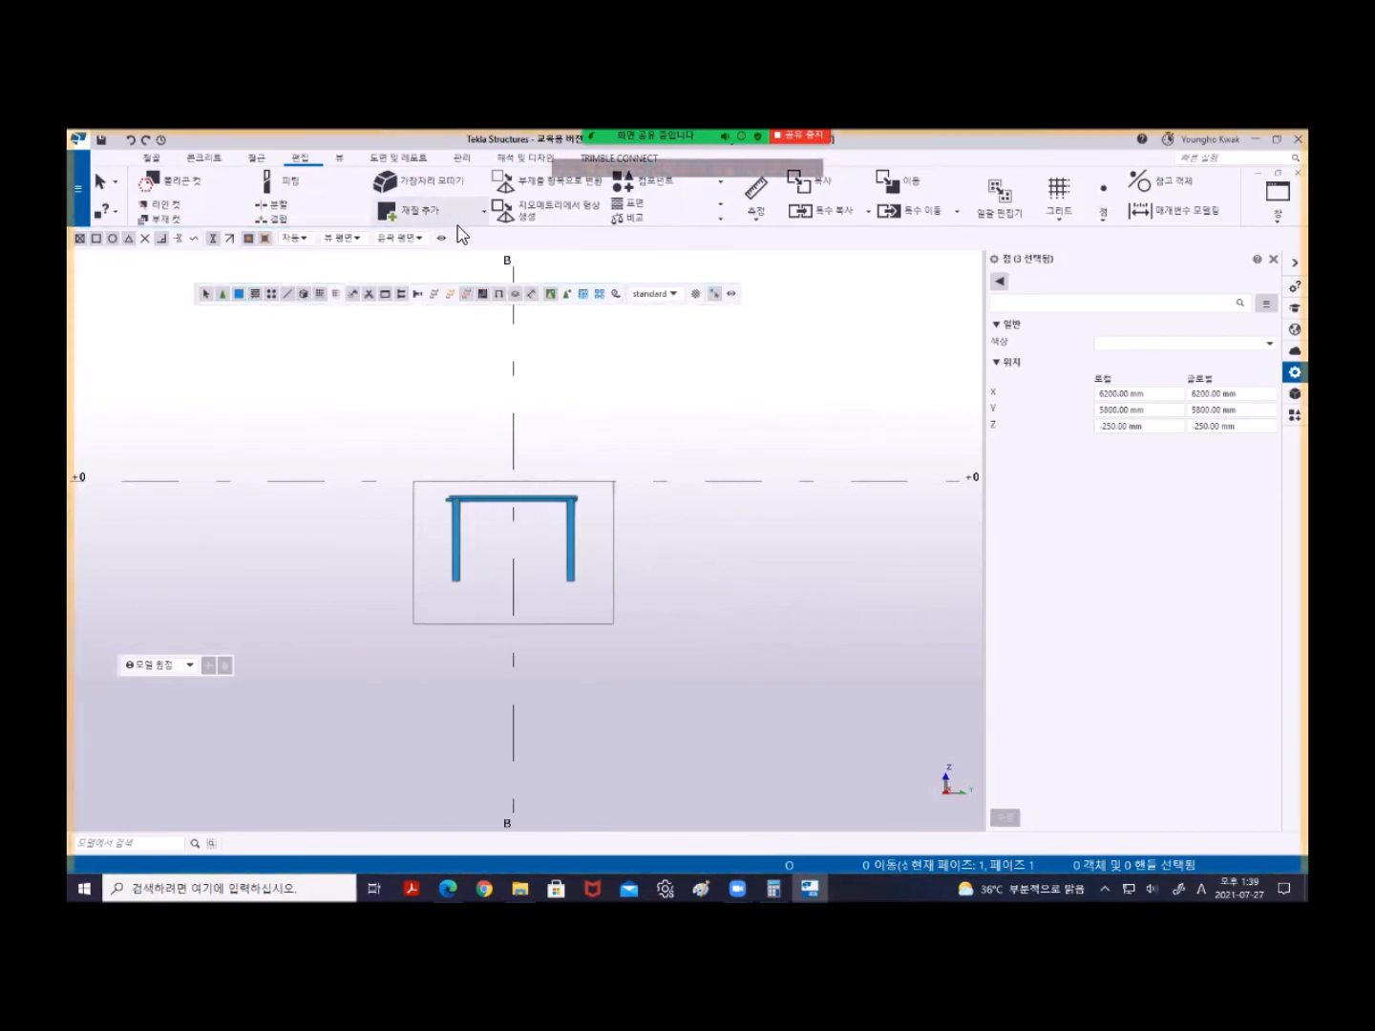
left_click(339, 159)
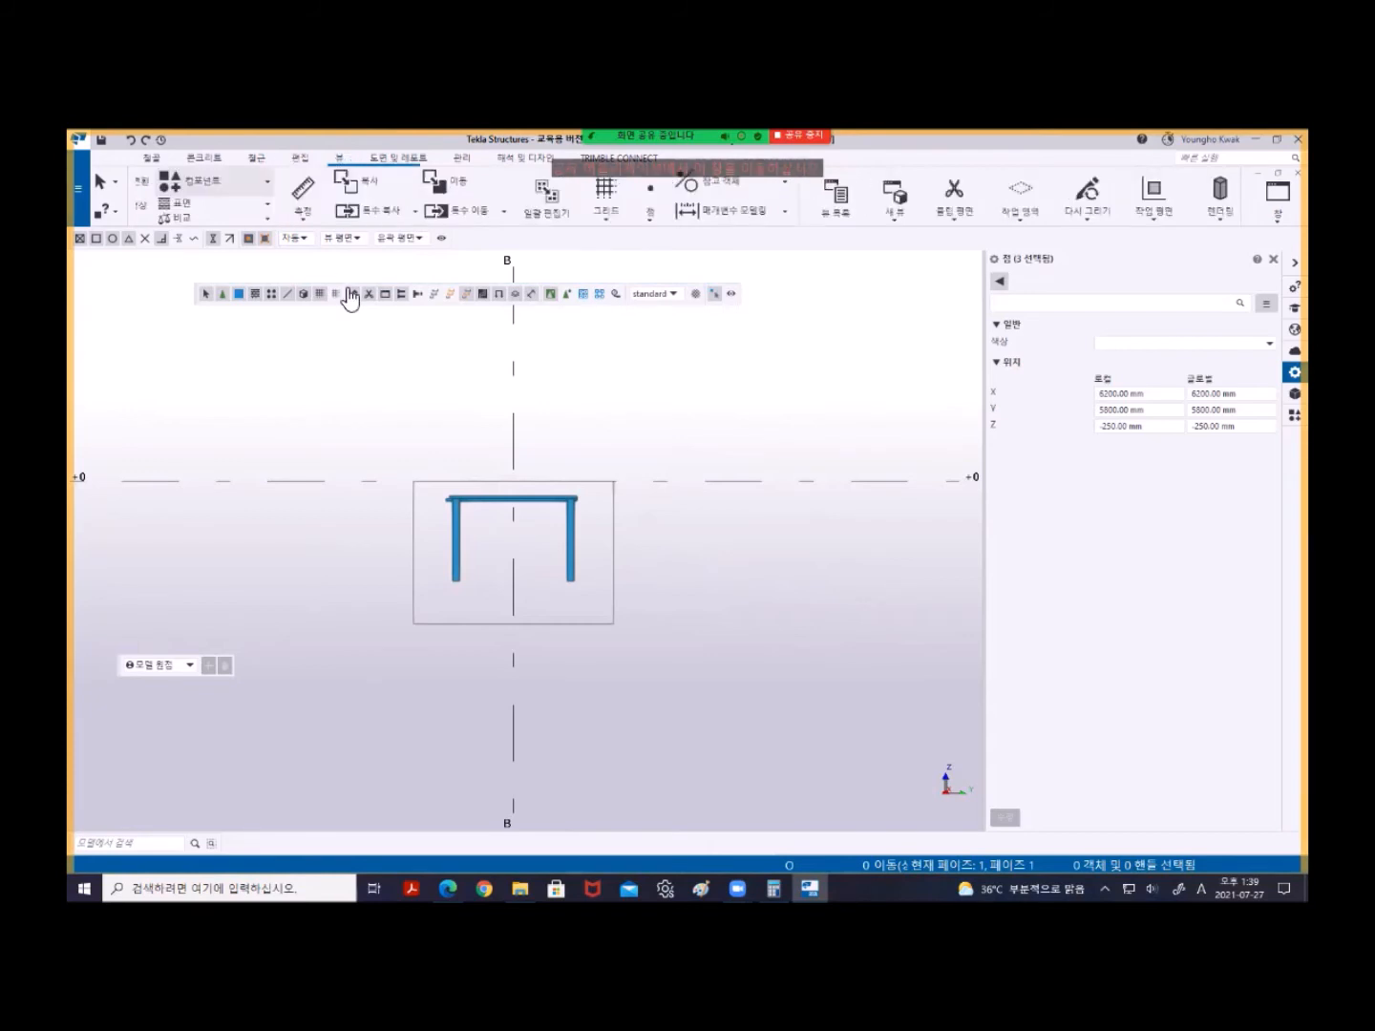
left_click(483, 223)
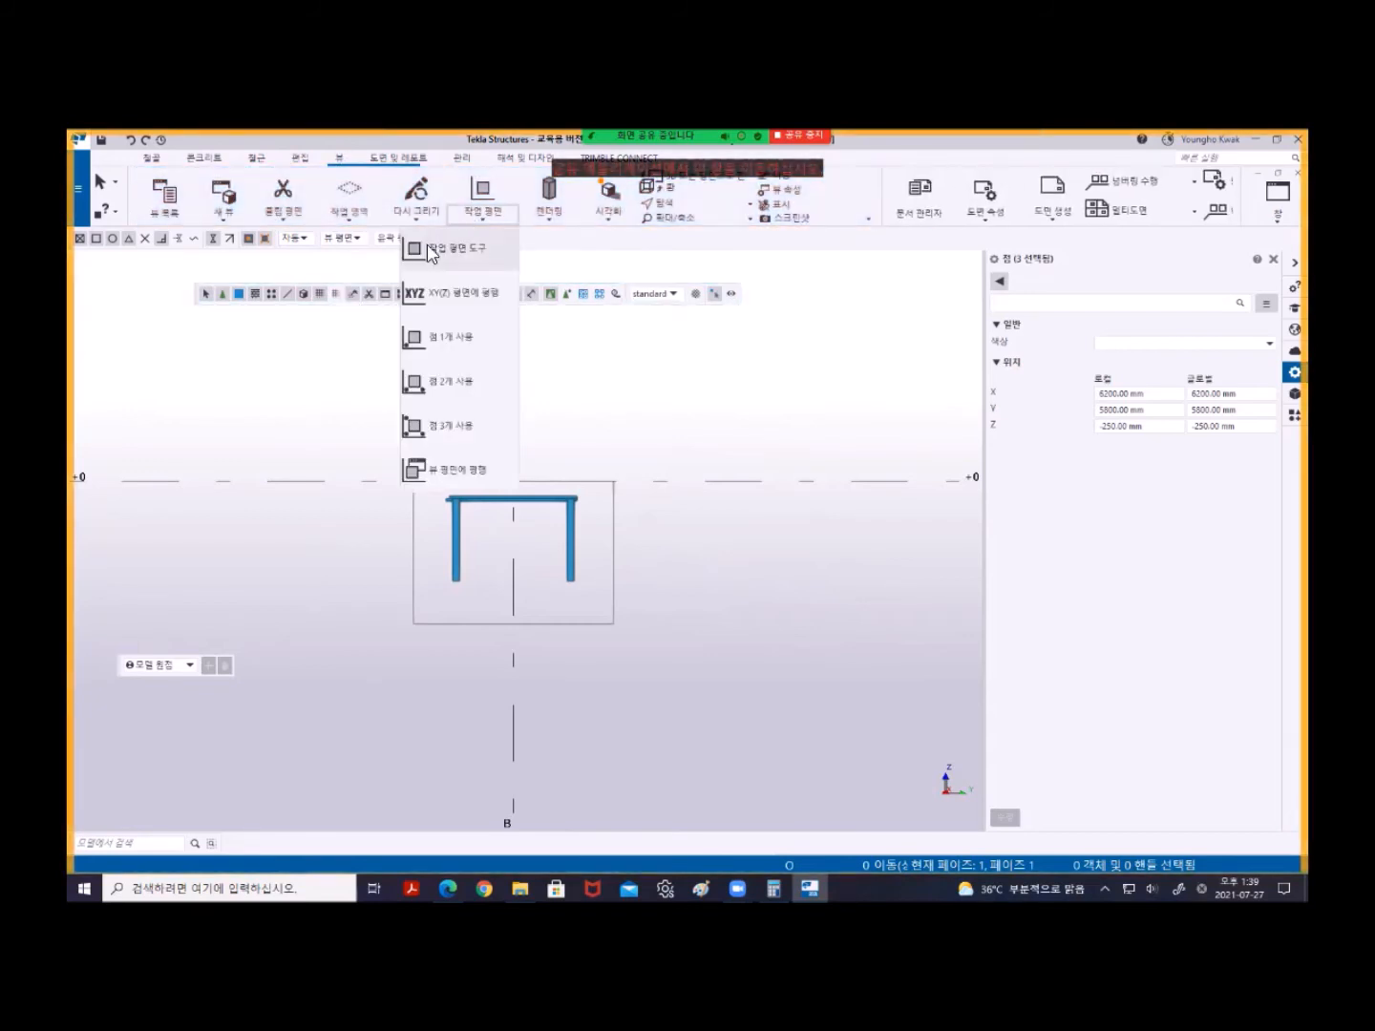
left_click(458, 470)
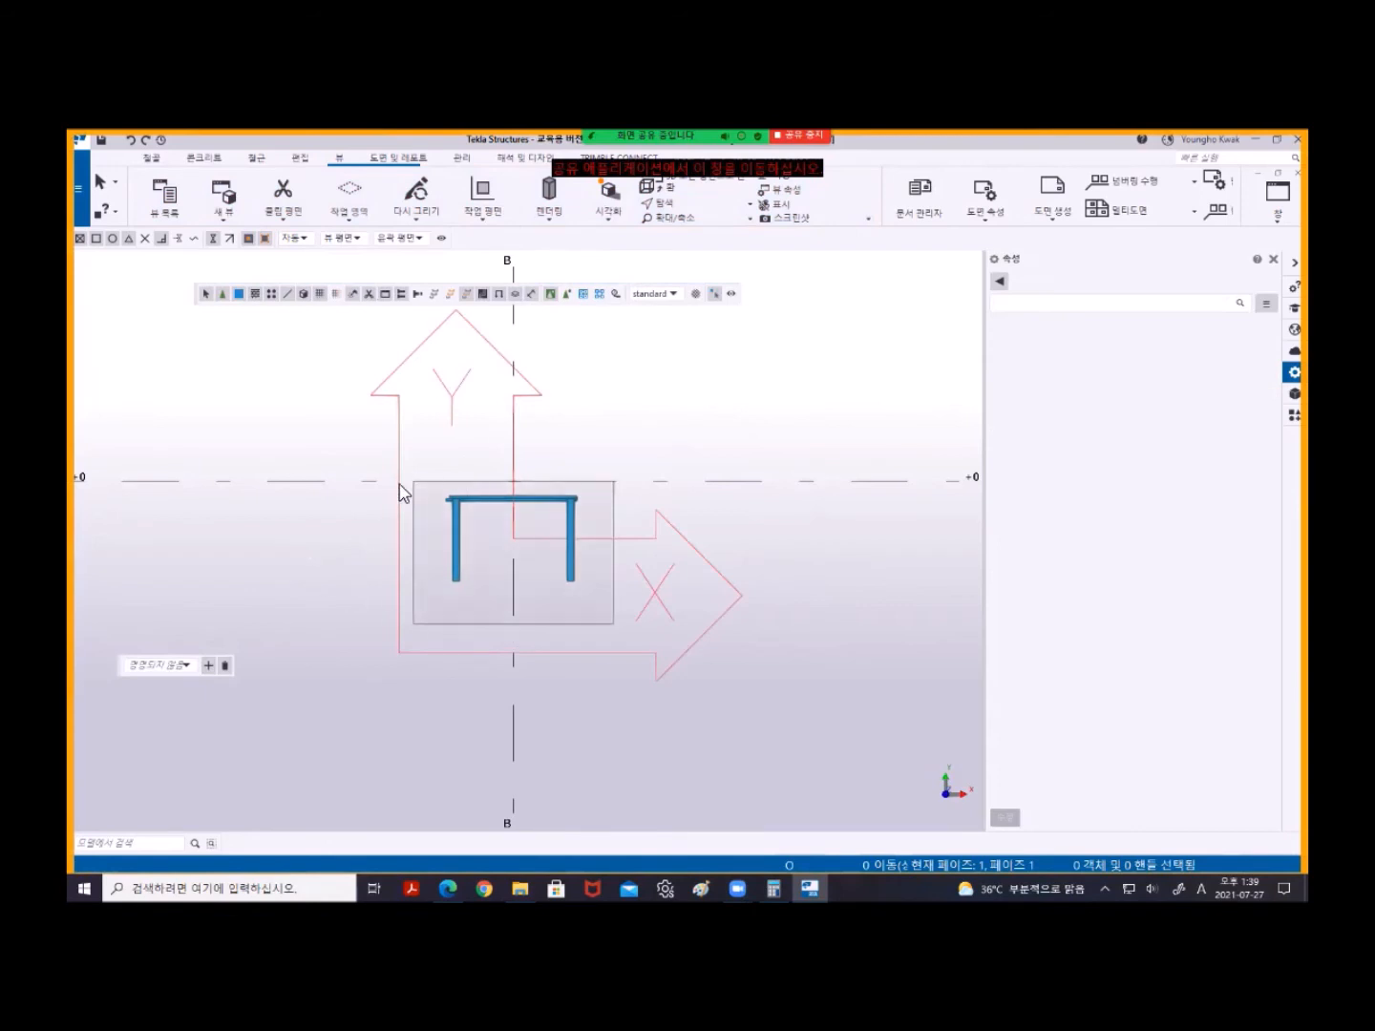
middle_click_drag(389, 600, 266, 568, "ctrl")
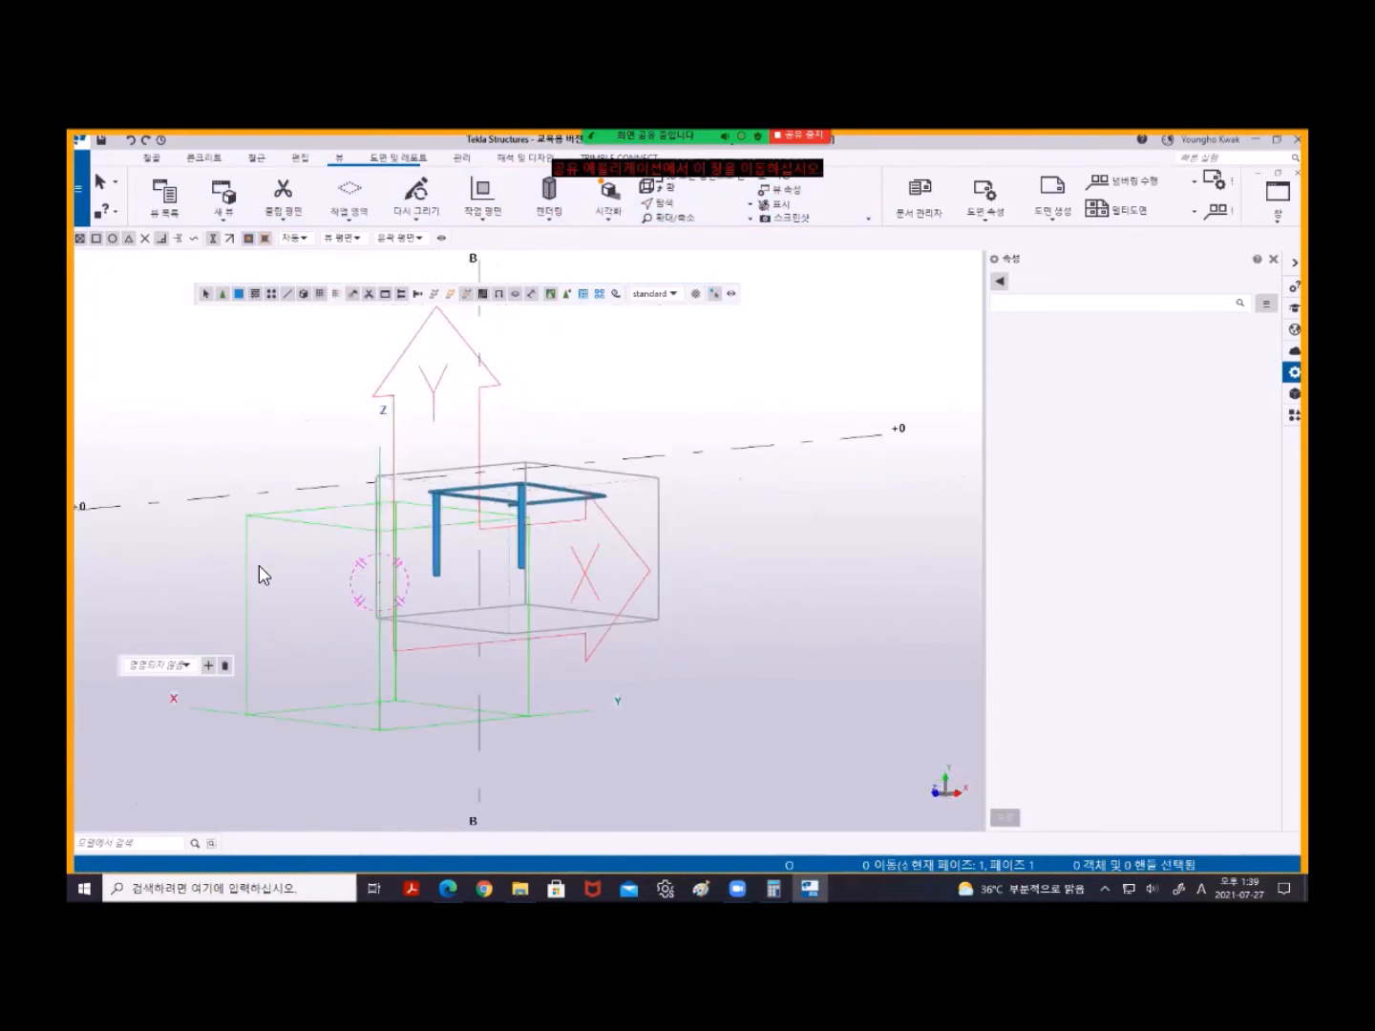
key("ctrl+p")
scroll(695, 673, "up", 8)
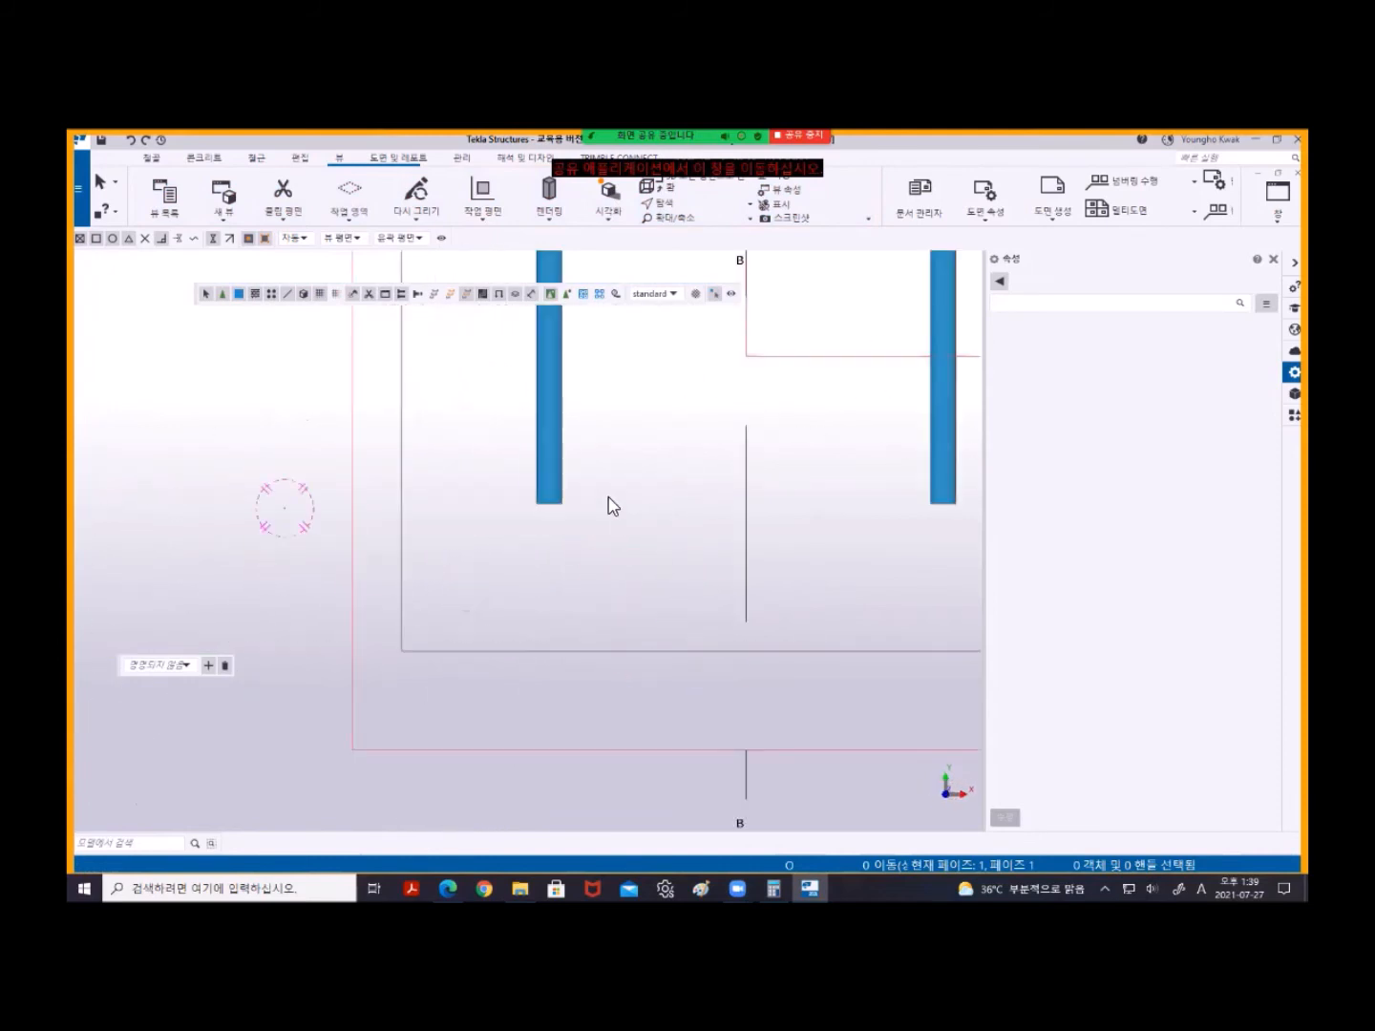
middle_click_drag(564, 508, 530, 593)
scroll(478, 549, "down", 1)
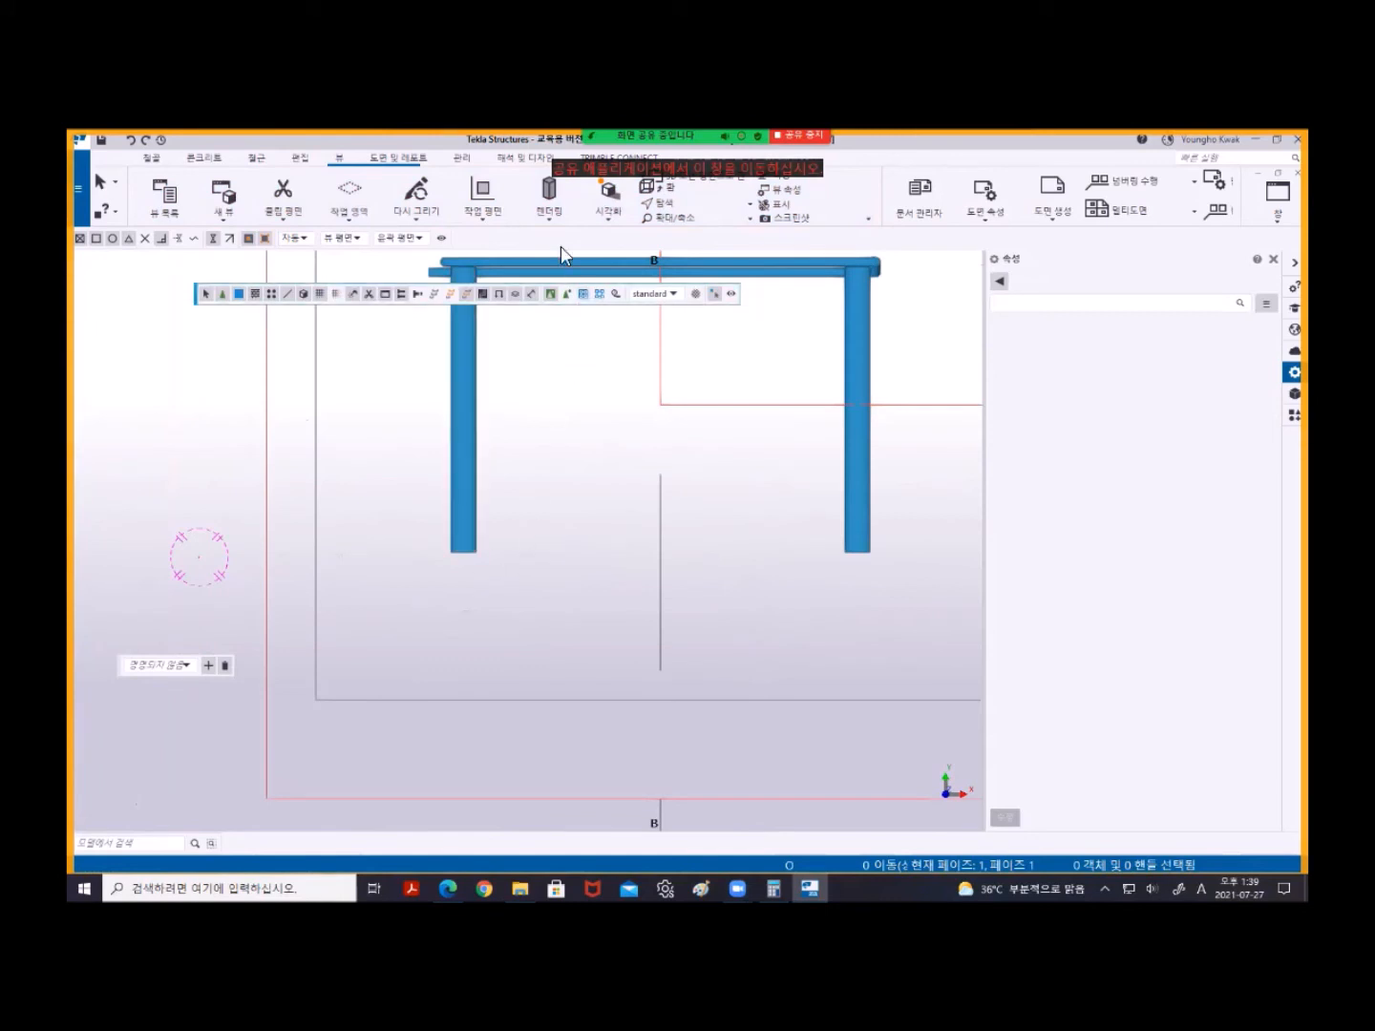
- Move the work plane origin to the lower end of the left rebar leg using one point (점 1개 사용)
left_click(486, 216)
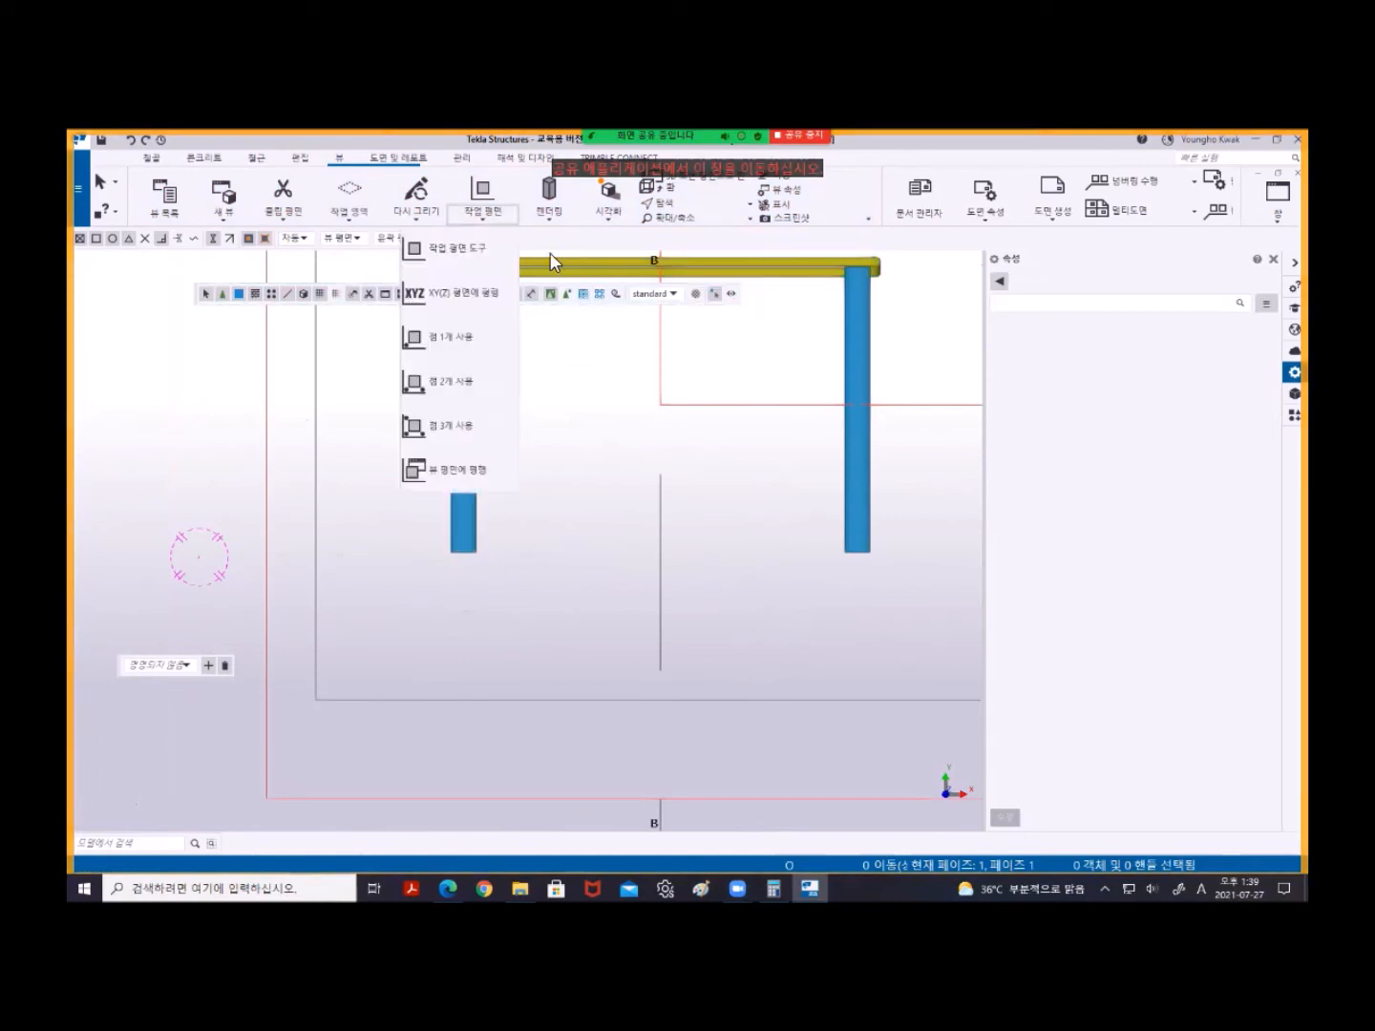
left_click(454, 344)
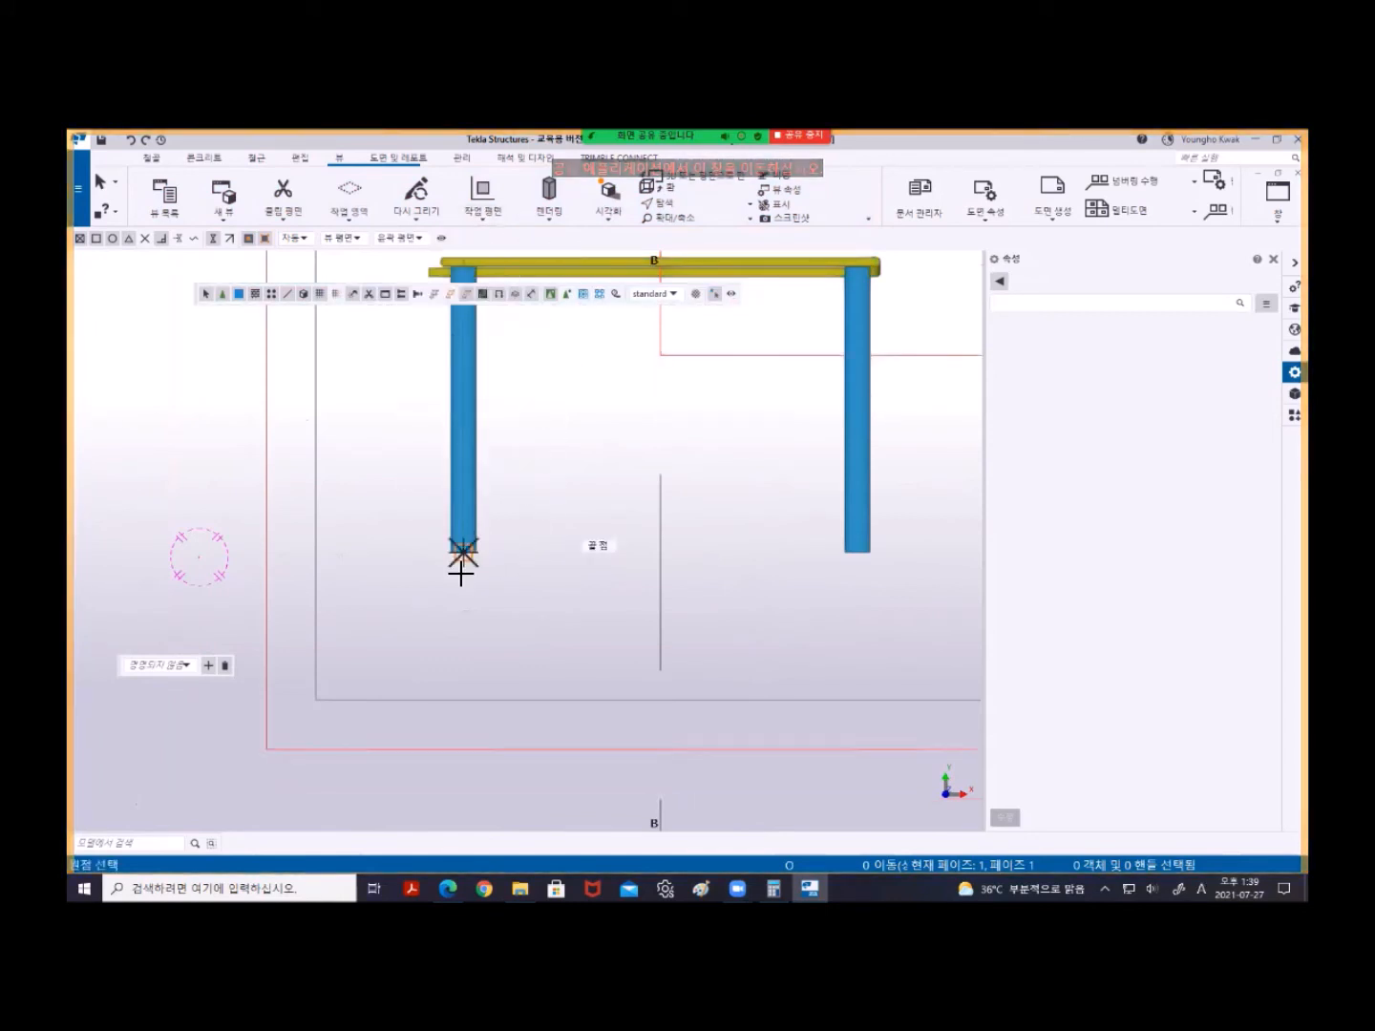
scroll(459, 569, "down", 8)
scroll(454, 584, "up", 7)
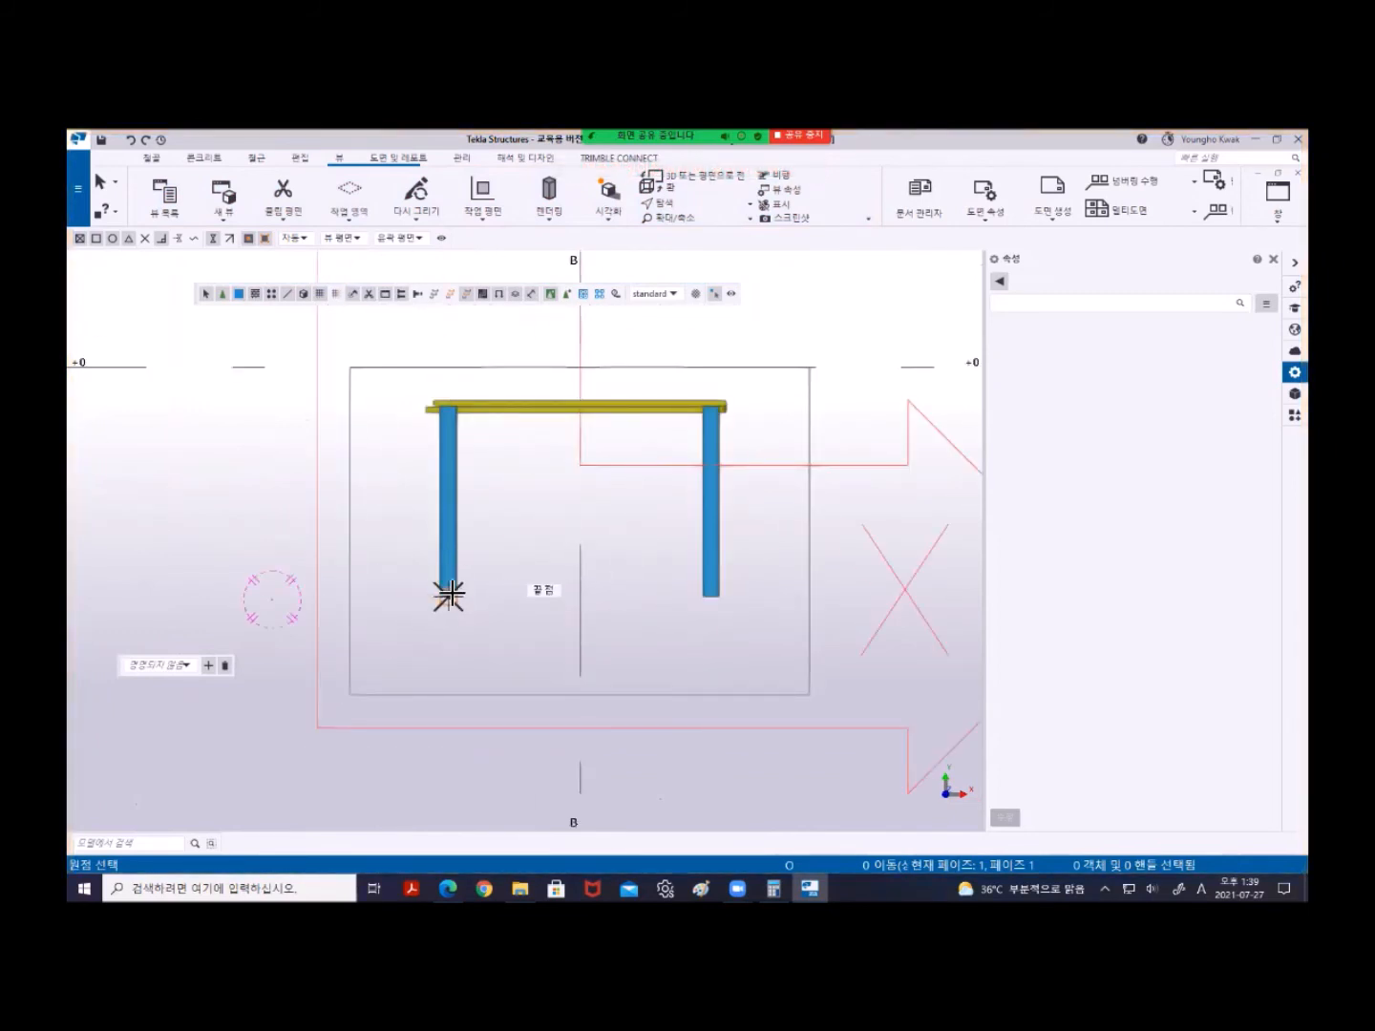
scroll(445, 584, "down", 4)
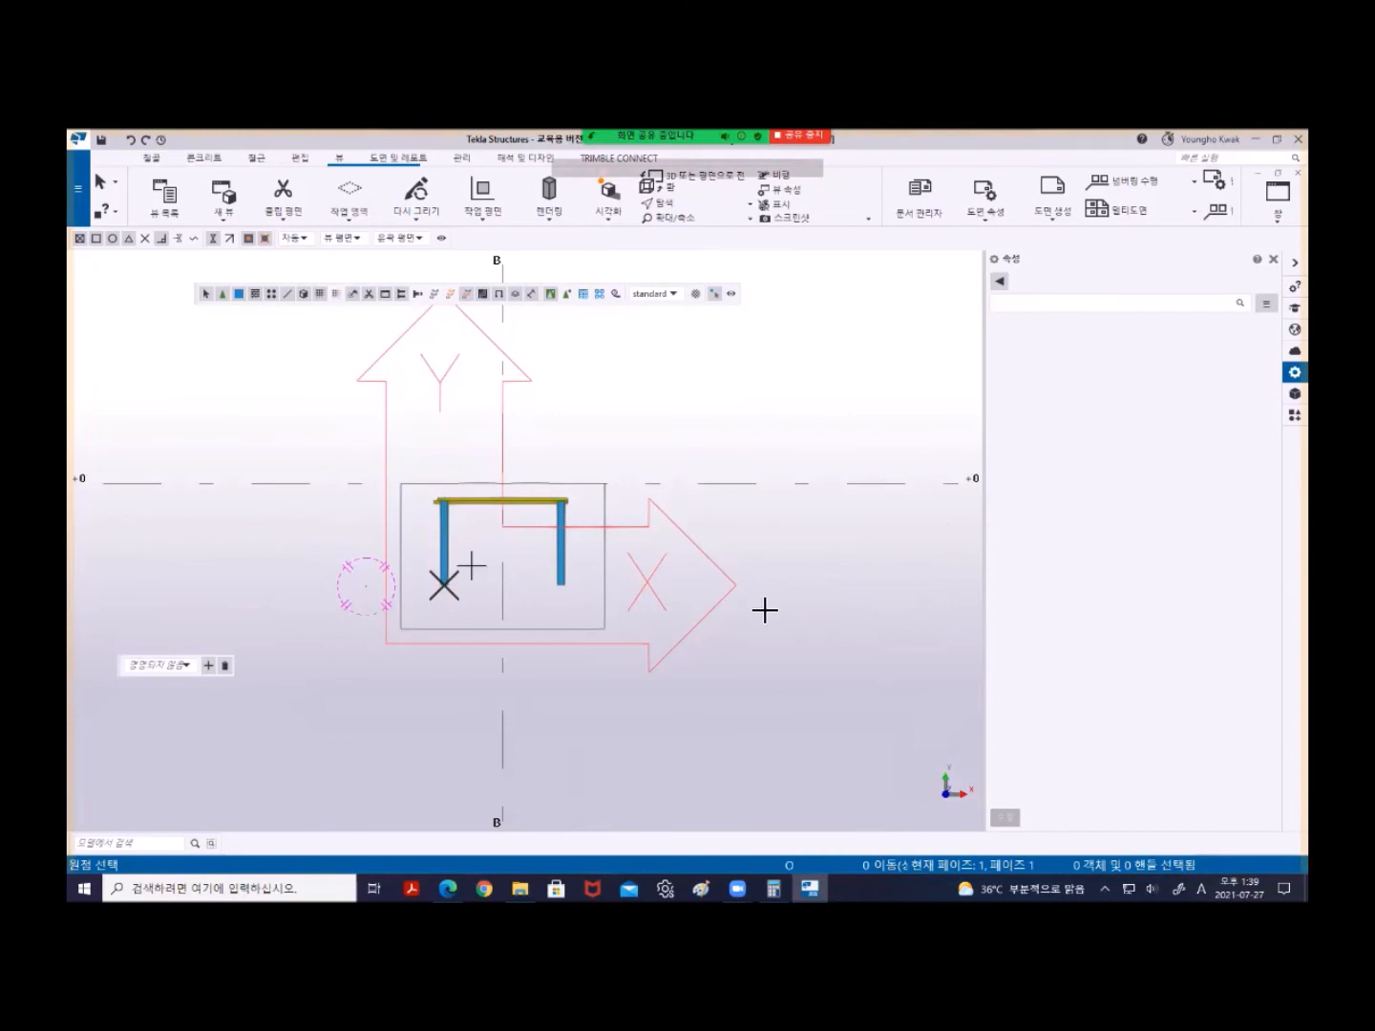
right_click(274, 394)
left_click(309, 405)
- Start creating points on a plane (평면) from the work plane origin at the left rebar leg's lower end
scroll(941, 199, "down", 5)
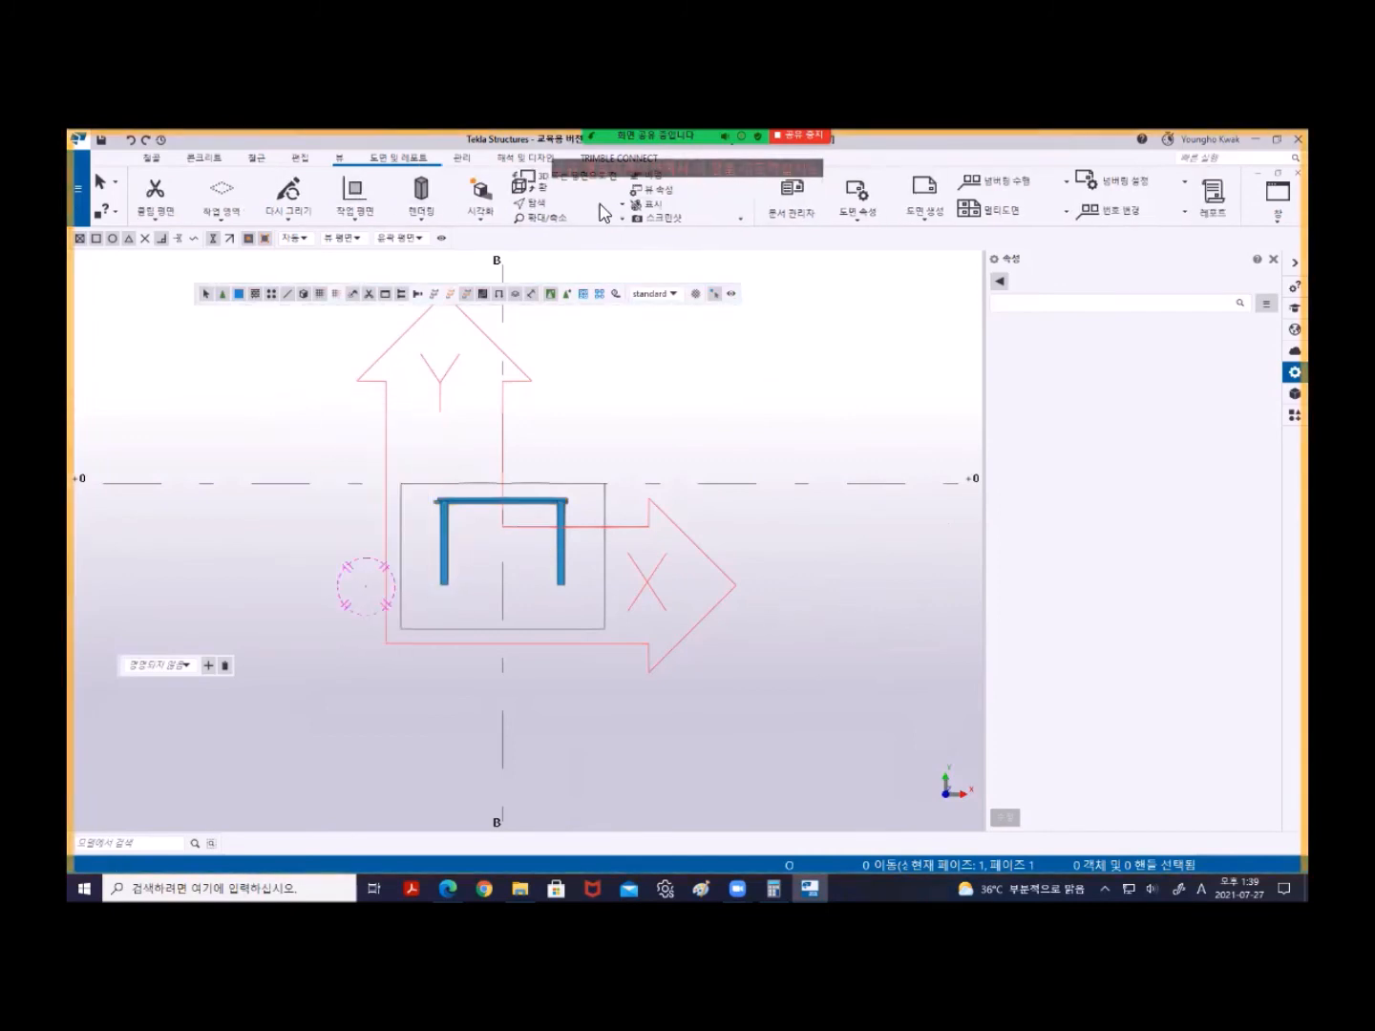
scroll(909, 202, "down", 4)
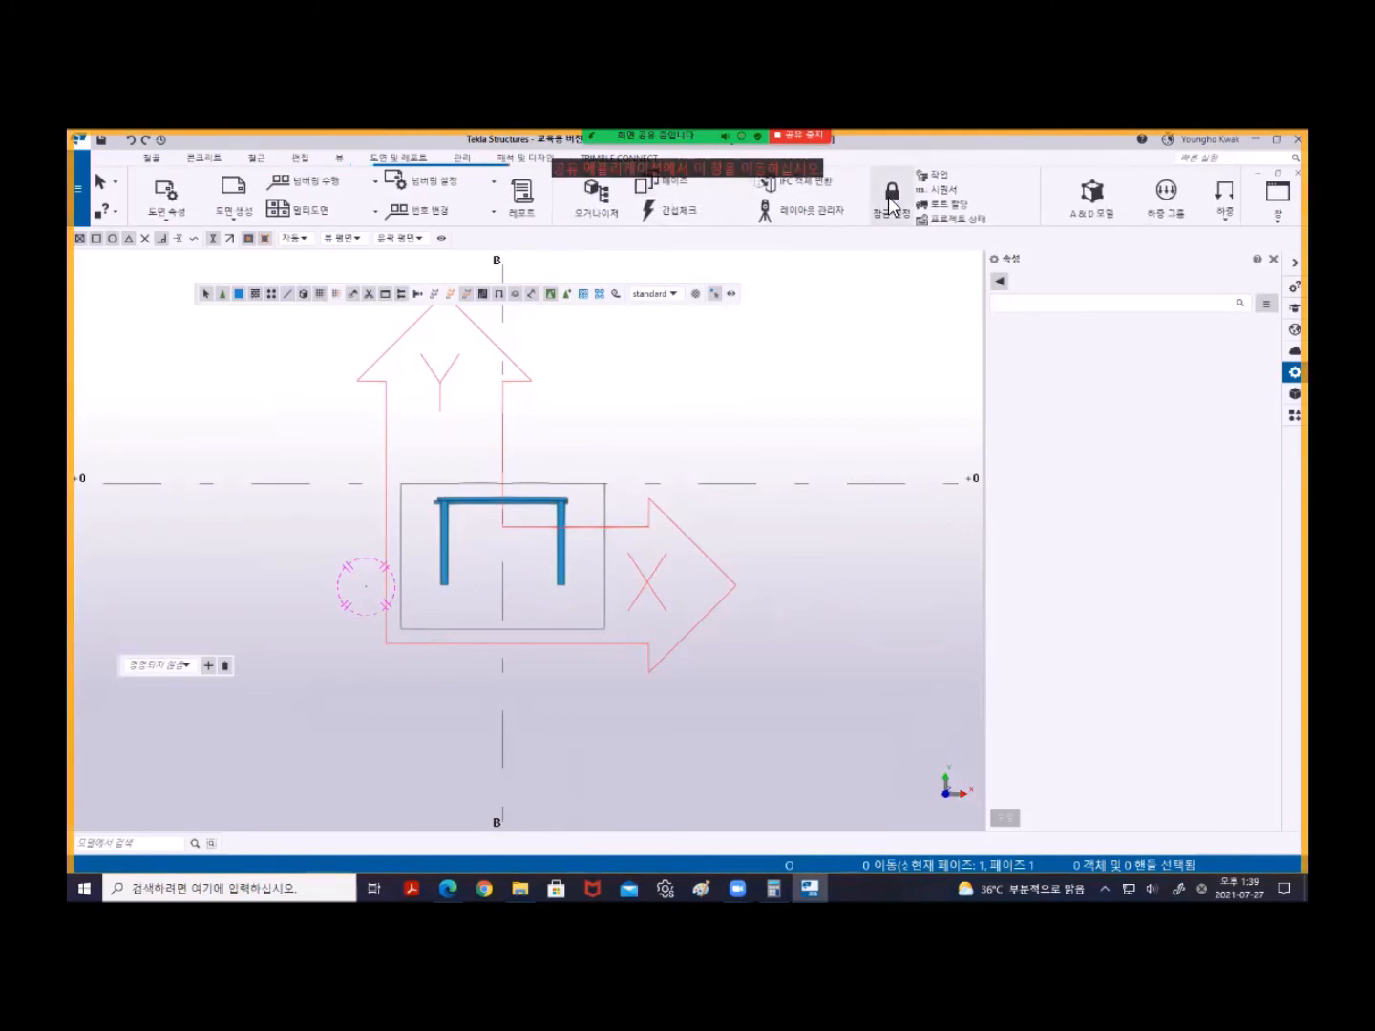
left_click(300, 158)
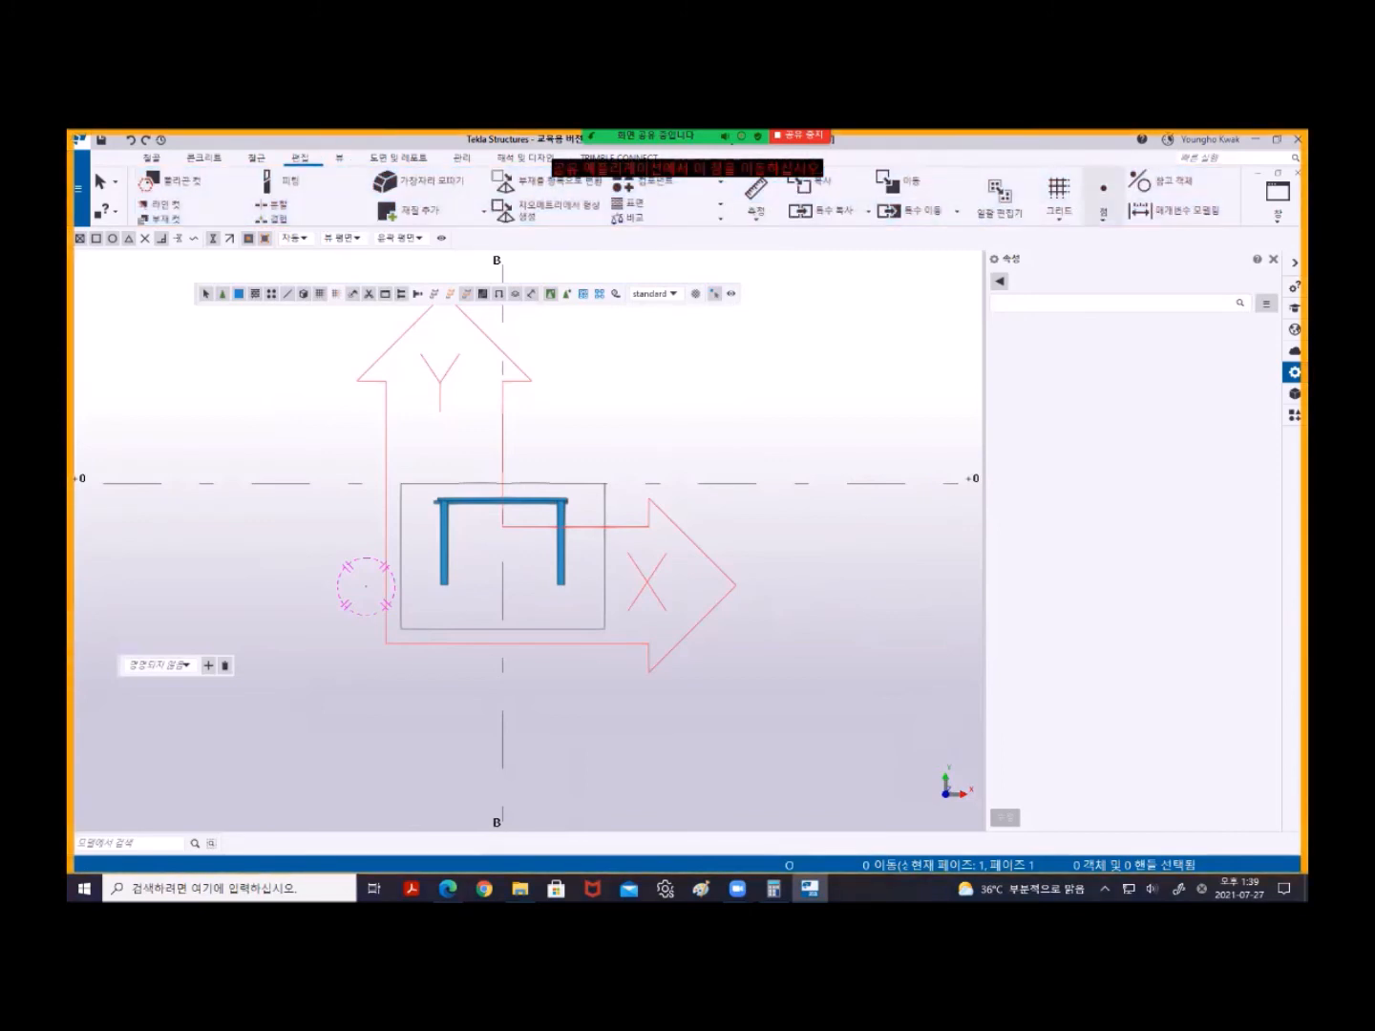
left_click(1105, 212)
left_click(1044, 271)
left_click(445, 585)
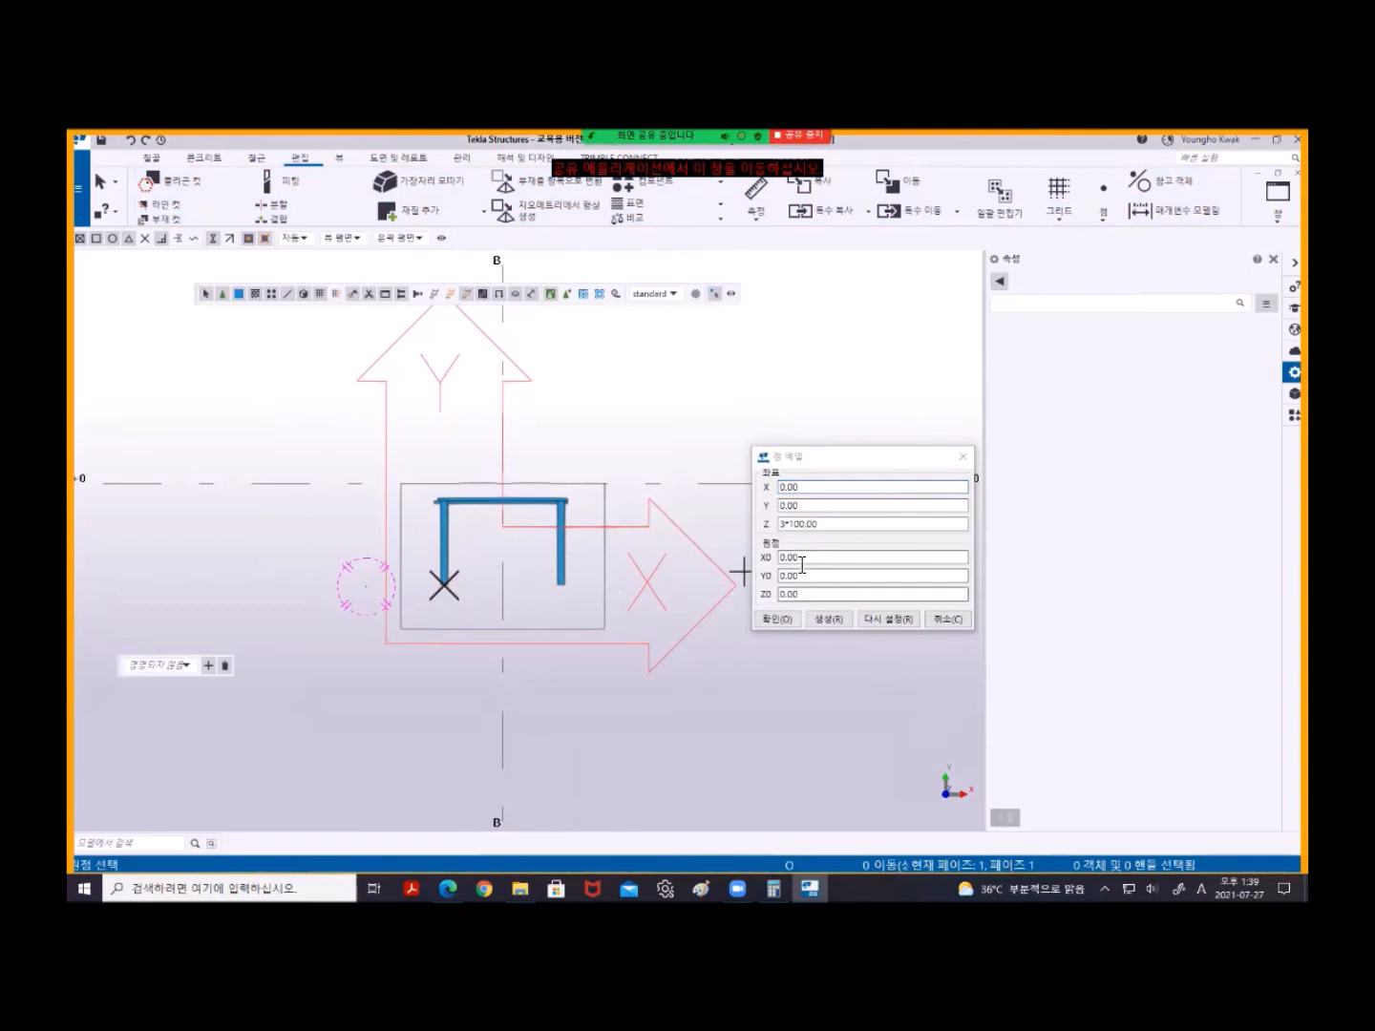
- Set the point array to X 0, Y 100 and Z 0 and create the point on the left rebar leg
left_click_drag(832, 526, 765, 538)
type("0")
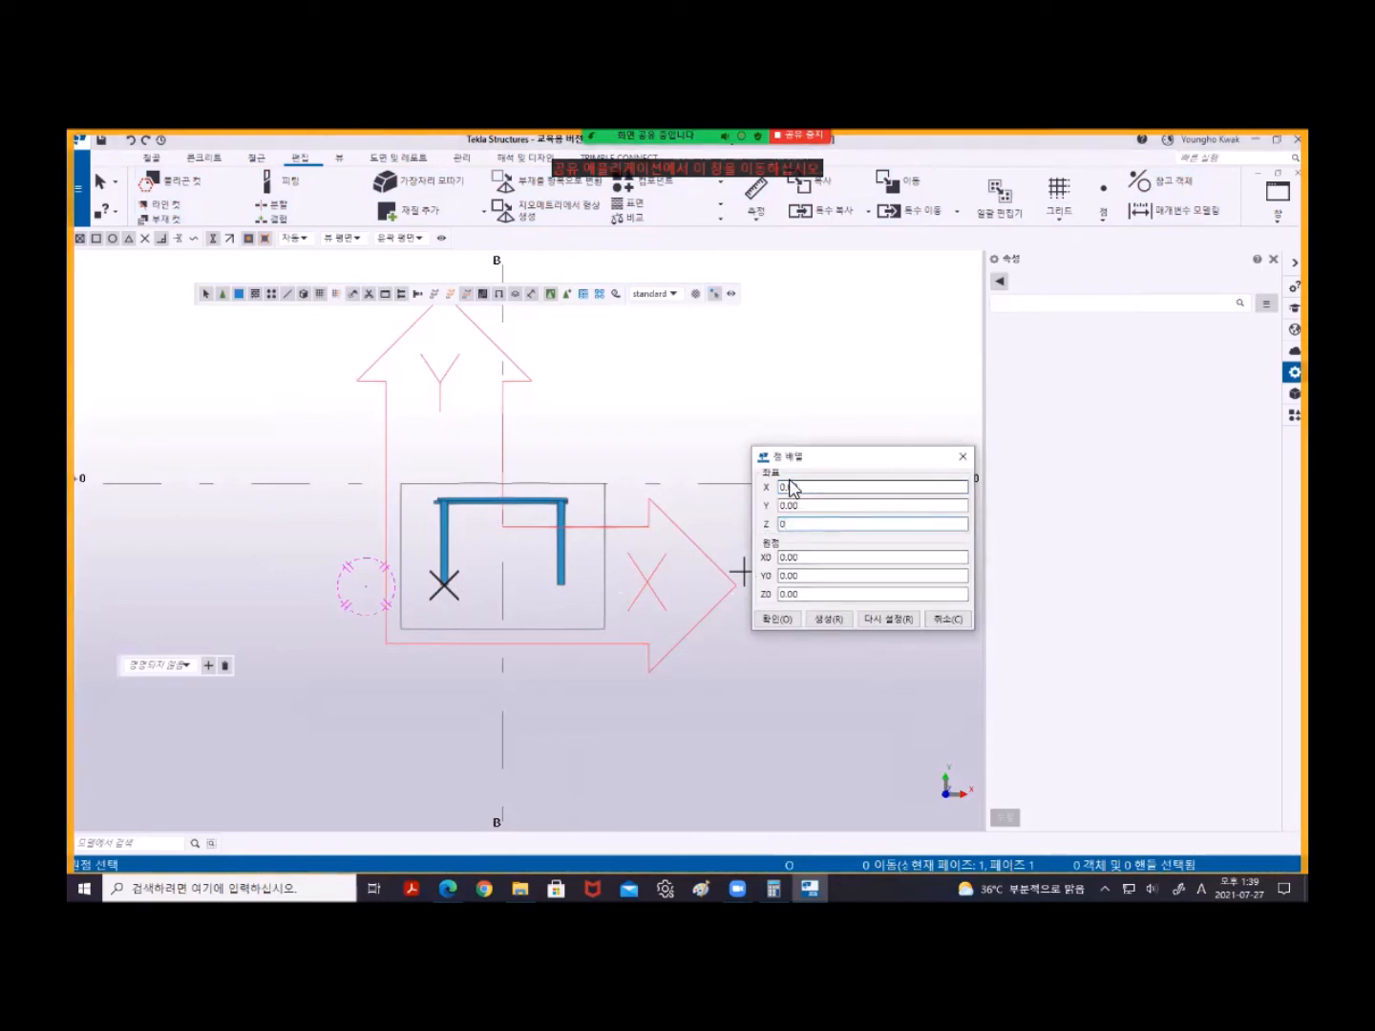
left_click_drag(811, 494, 760, 492)
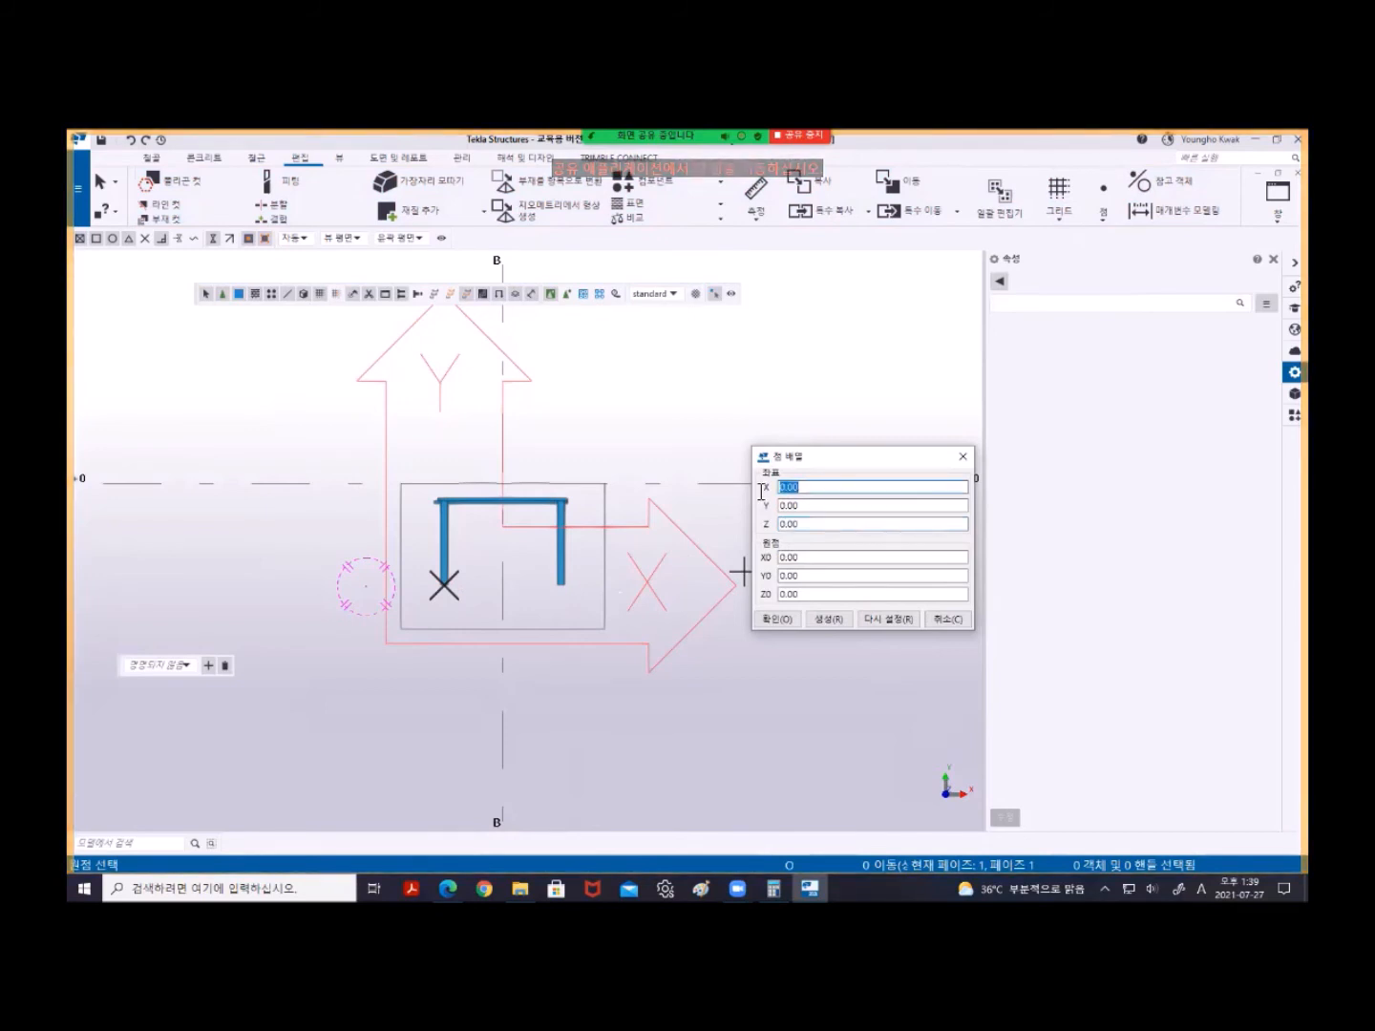
type("0")
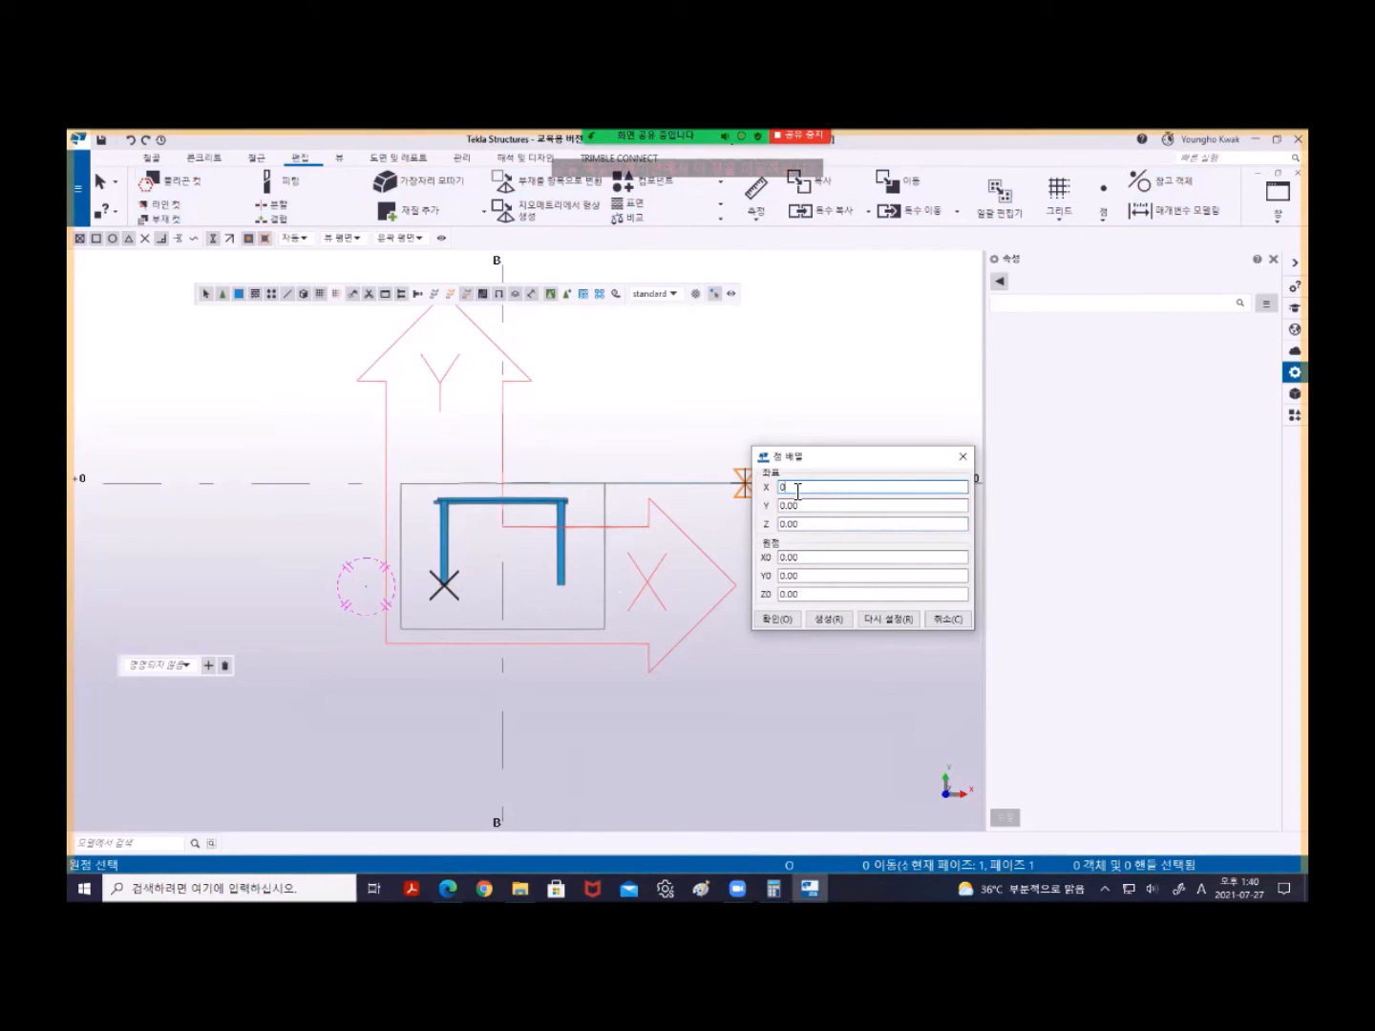
key("Tab")
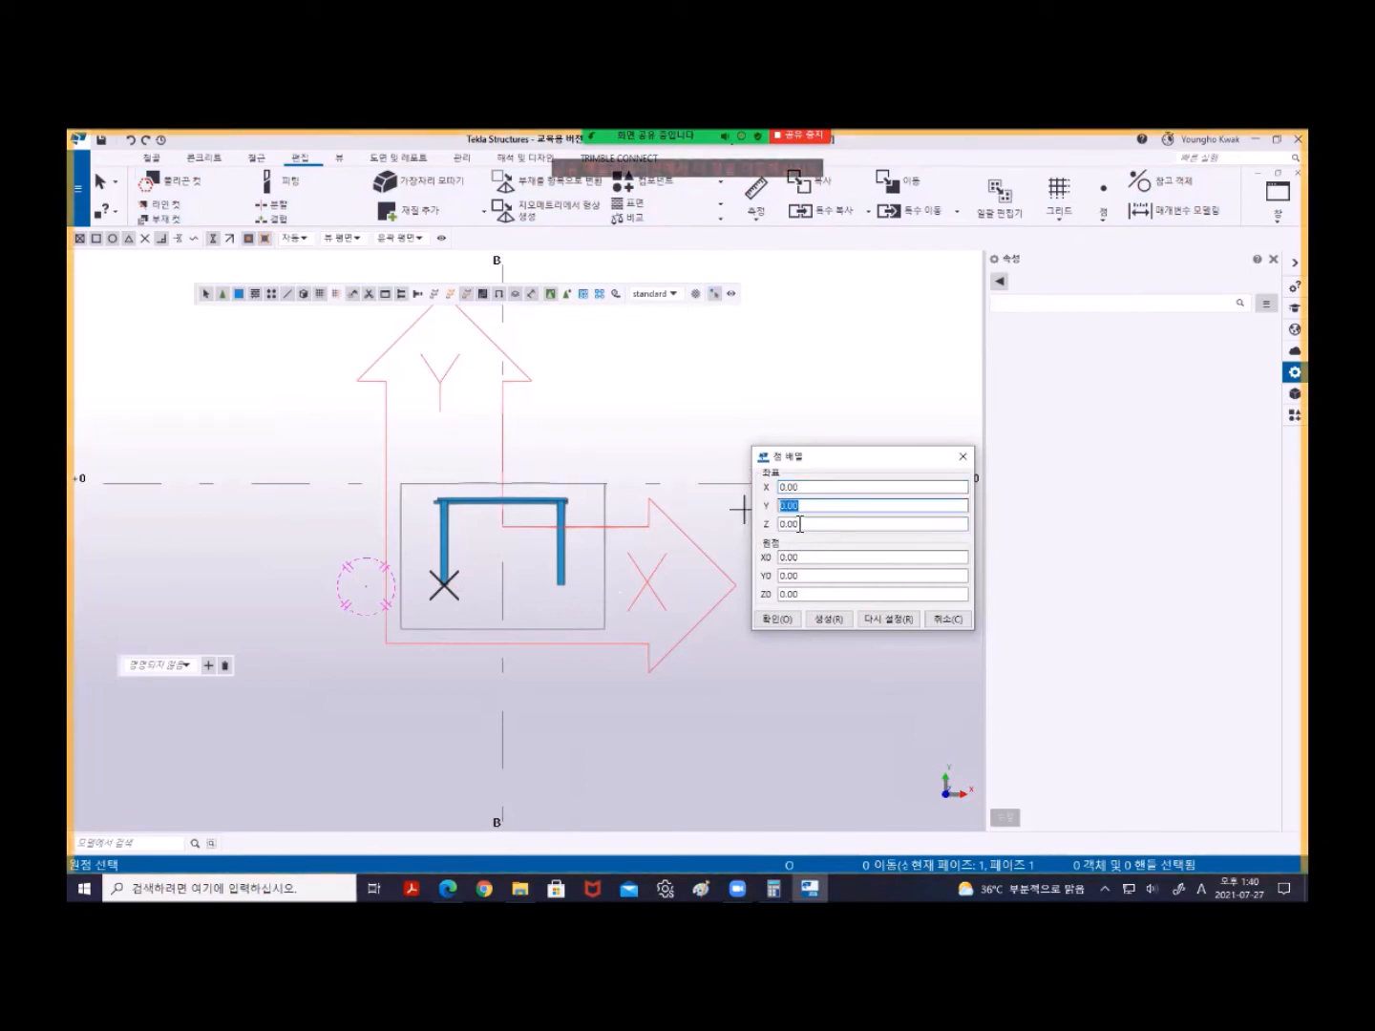
type("100")
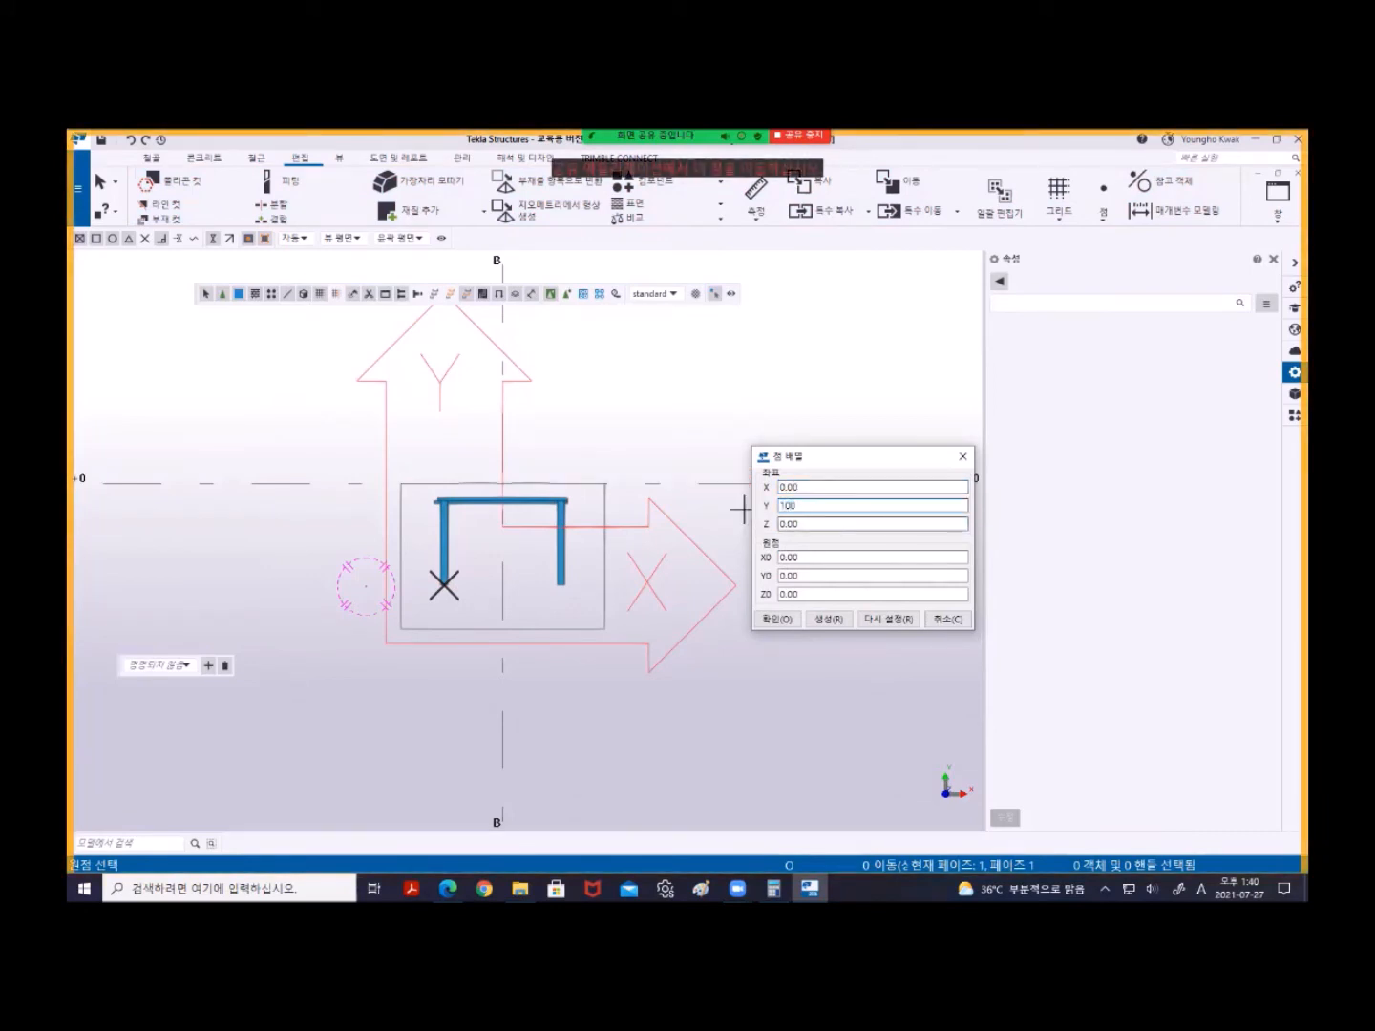
scroll(440, 574, "up", 5)
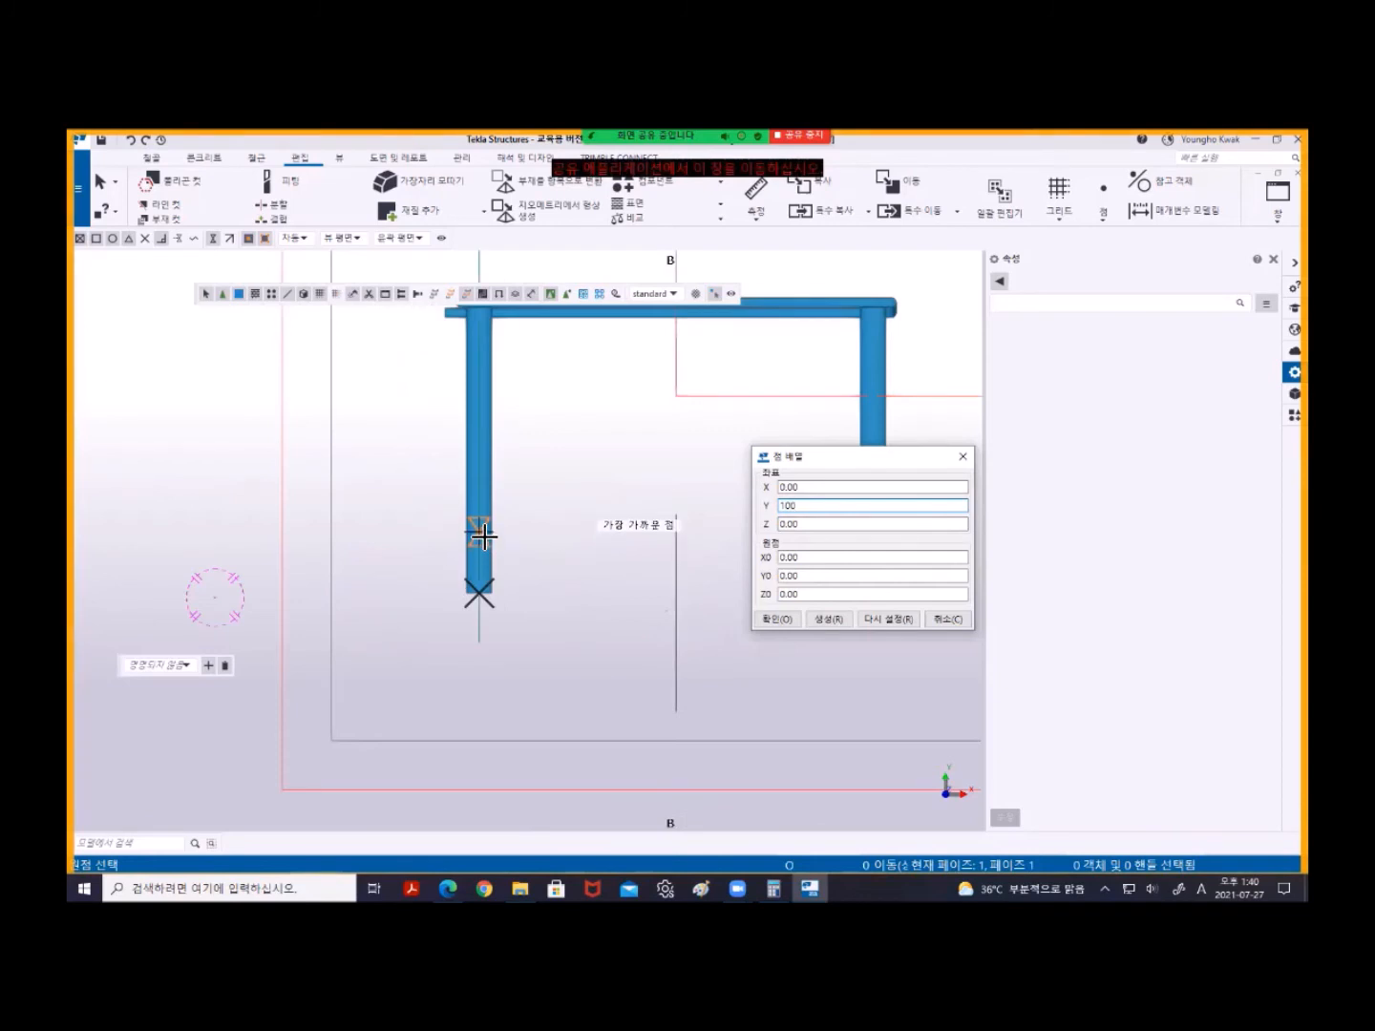
left_click(830, 622)
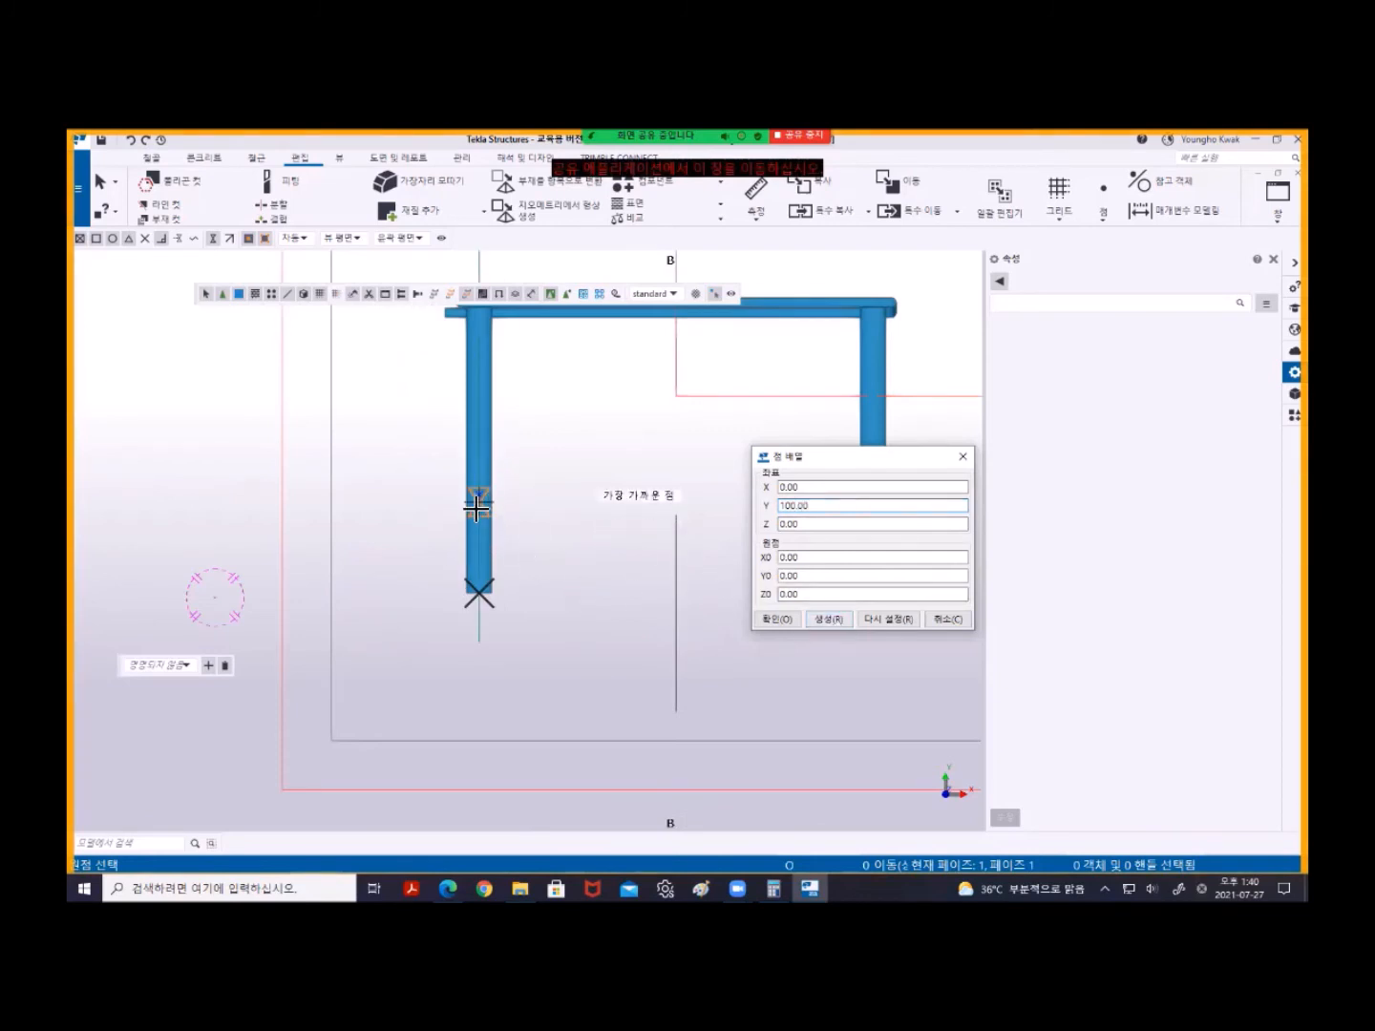
- Set the point array's Y spacing to 2*100.00, create the points up the left rebar leg and end the command
left_click(834, 510)
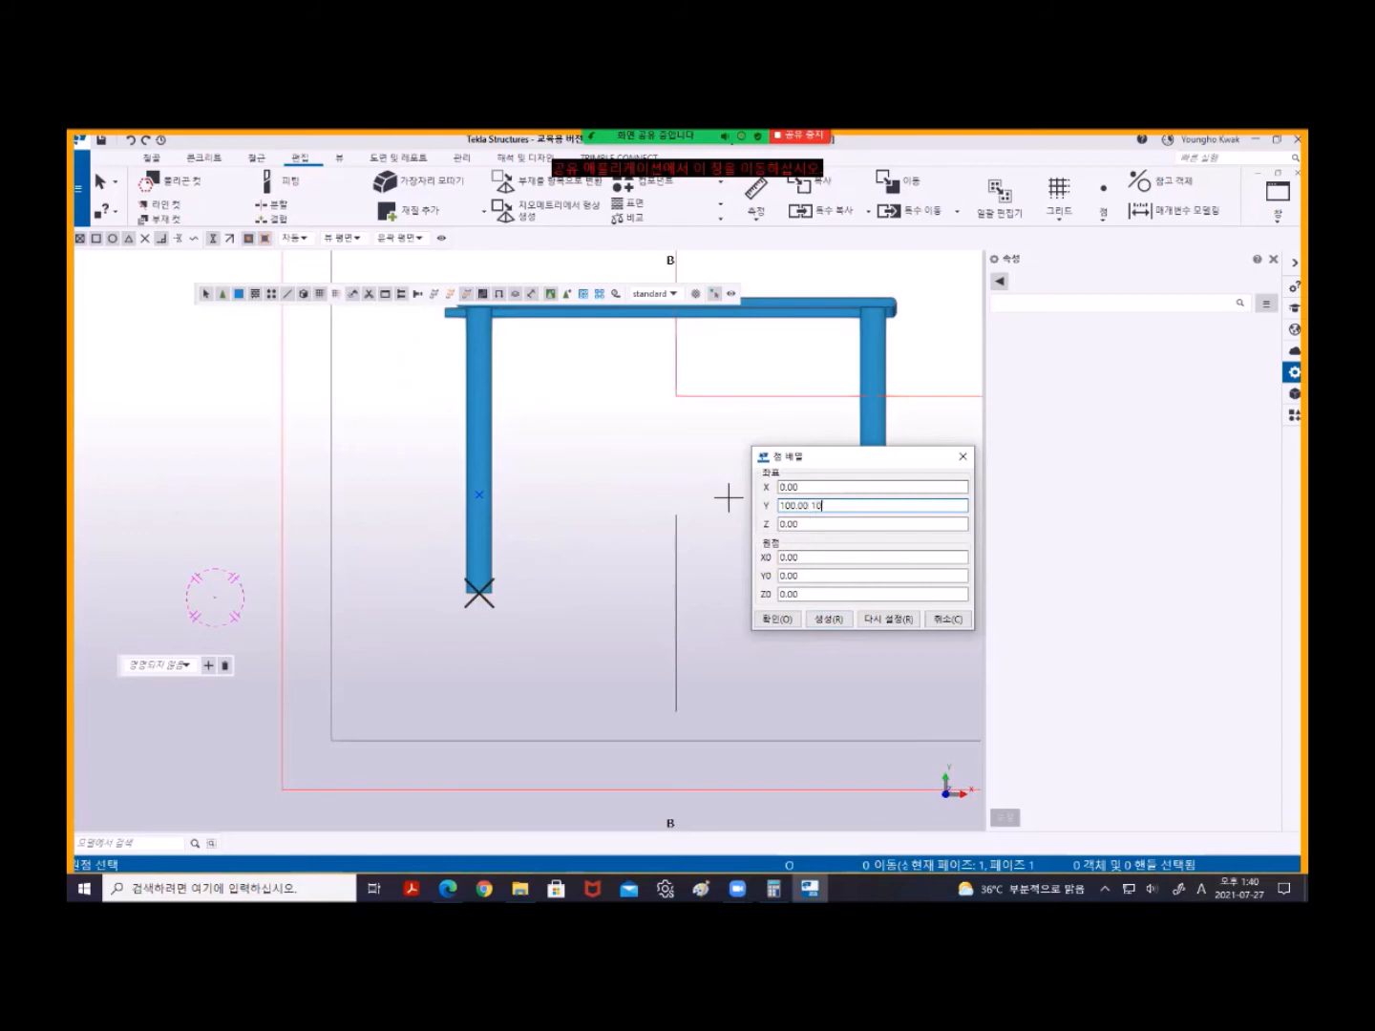
left_click(831, 621)
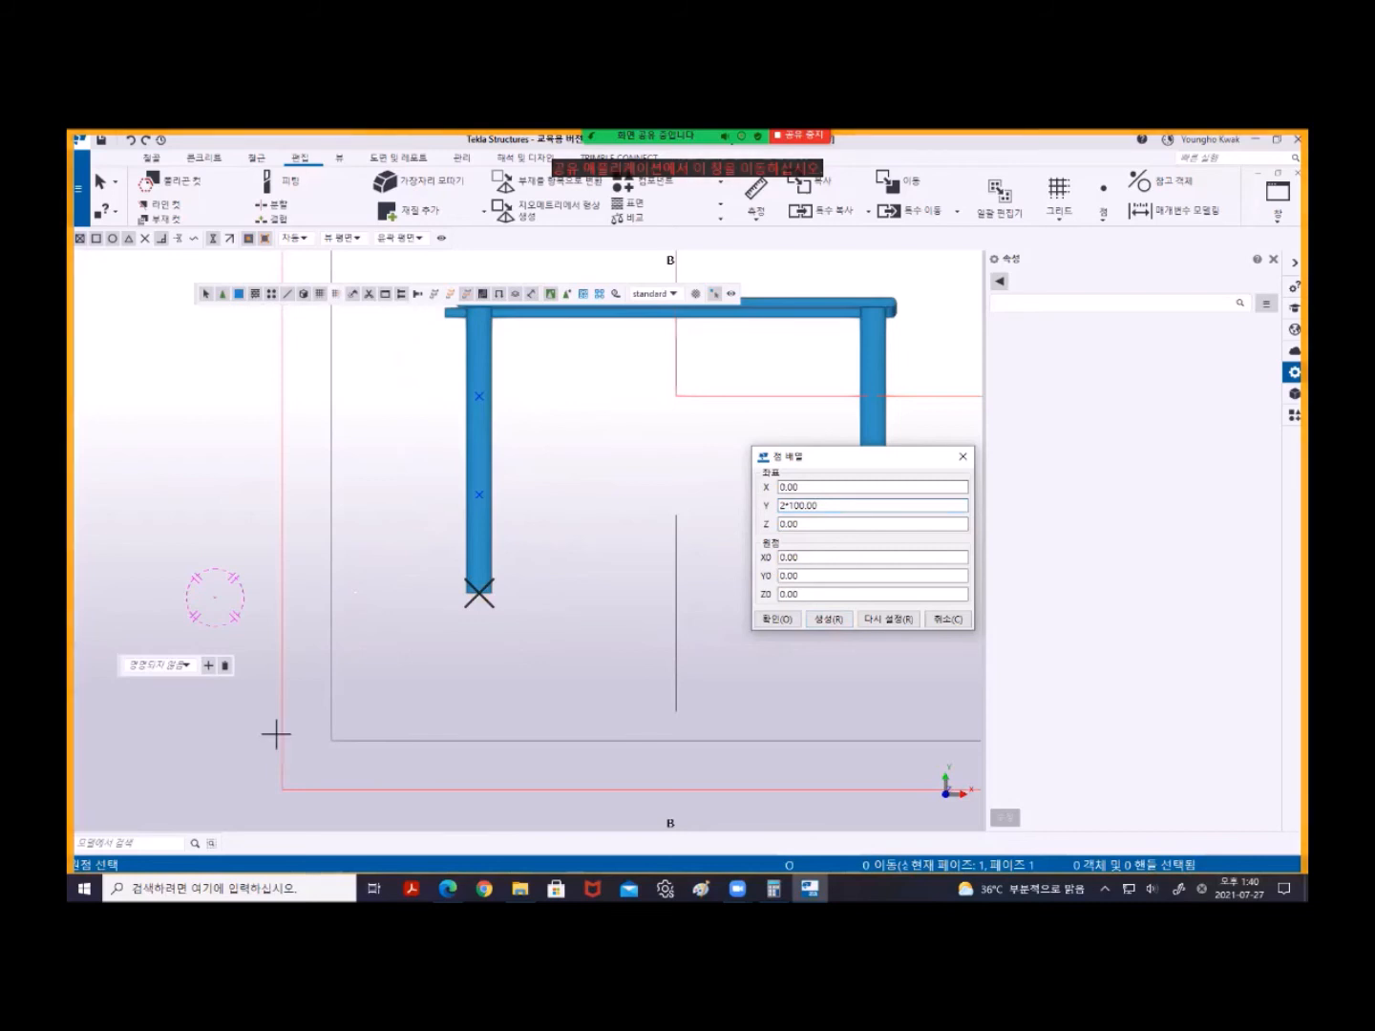
scroll(467, 649, "down", 3)
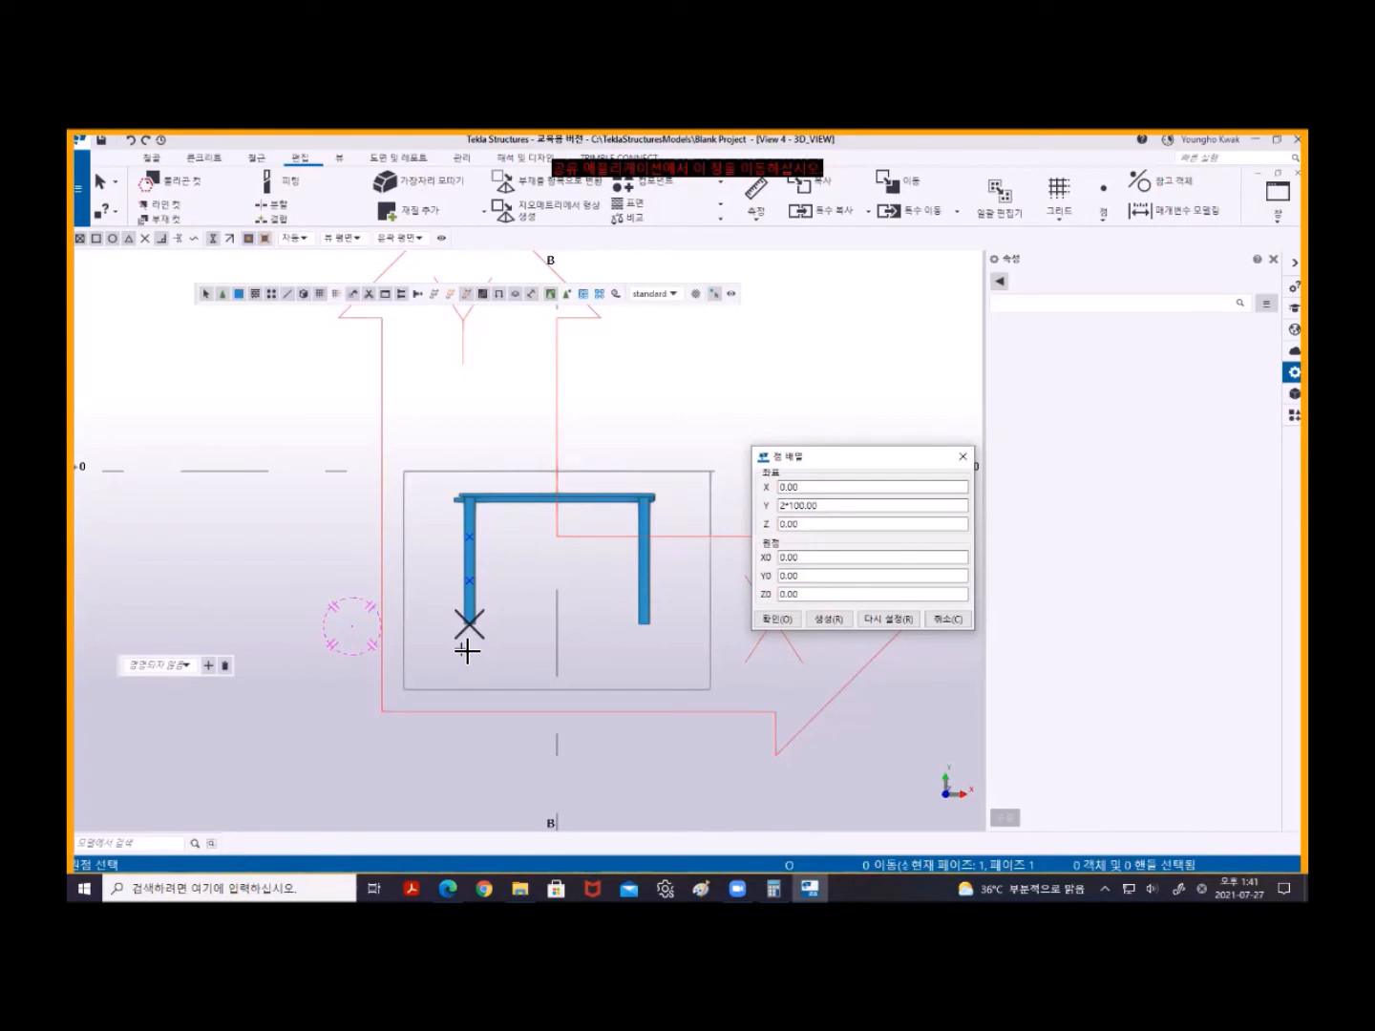
left_click(970, 456)
right_click(227, 417)
left_click(253, 426)
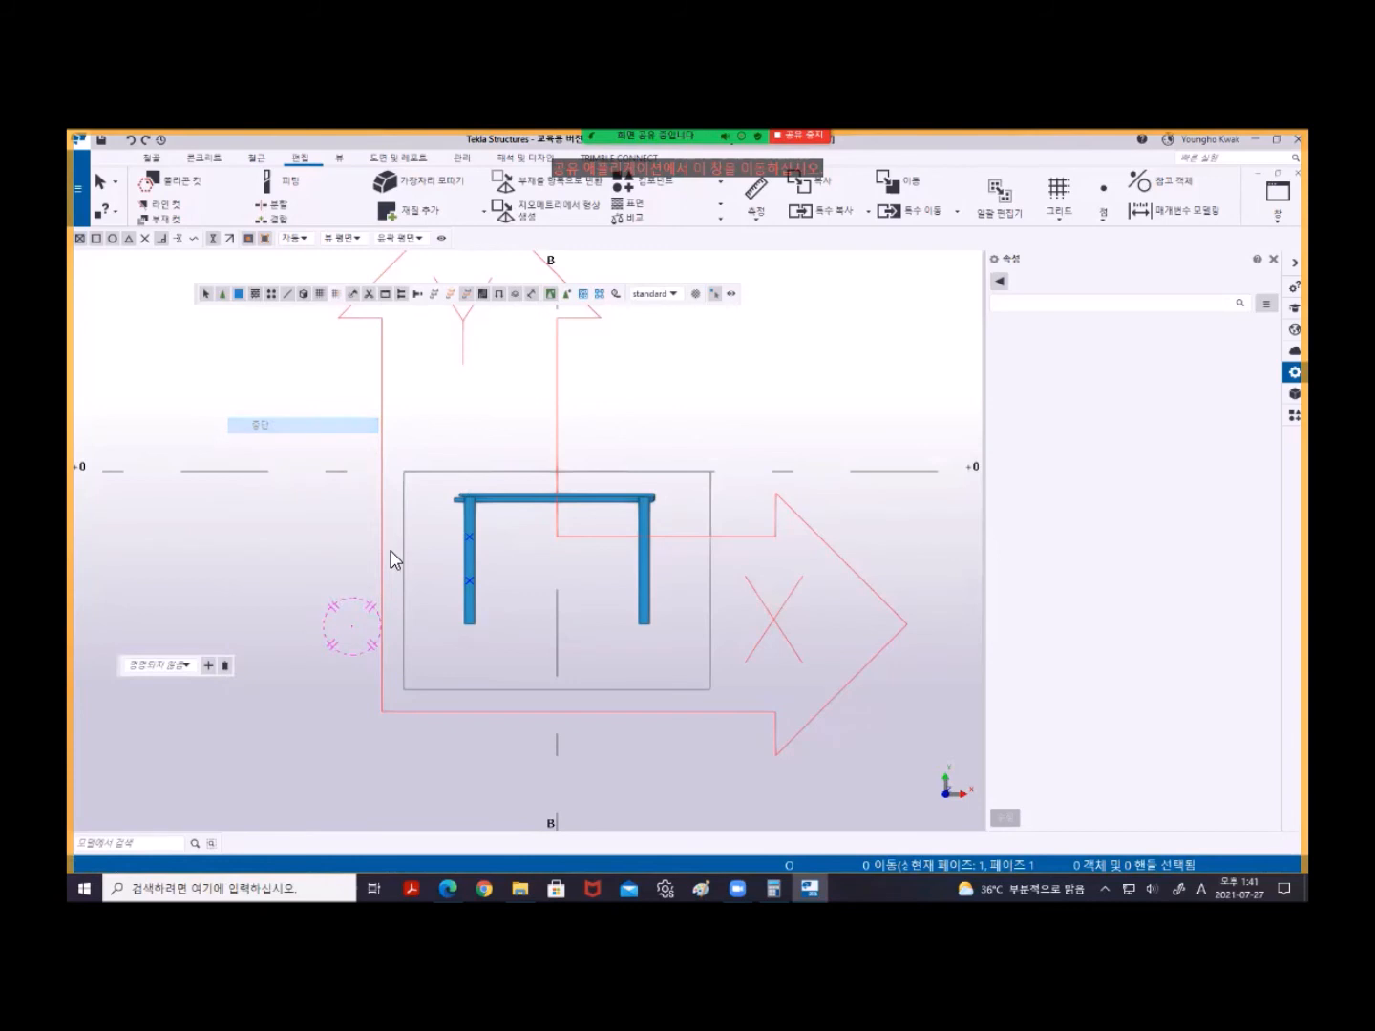
- Create 3 evenly spaced points on a line (선 상에) from the lower end to the upper end of the right rebar leg
scroll(391, 548, "up", 3)
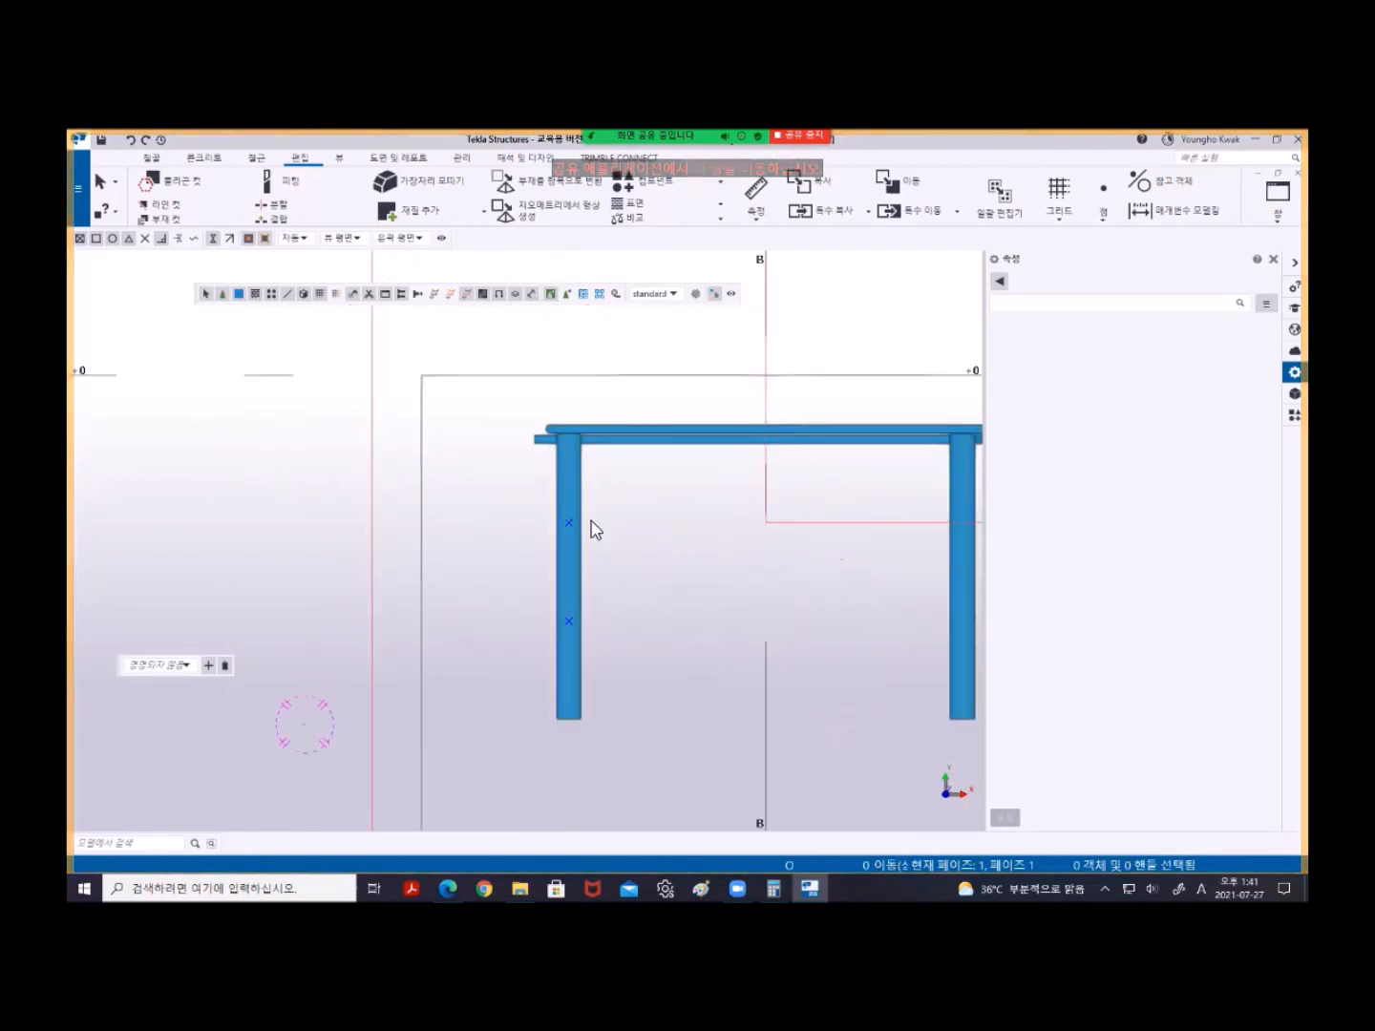
left_click(1105, 196)
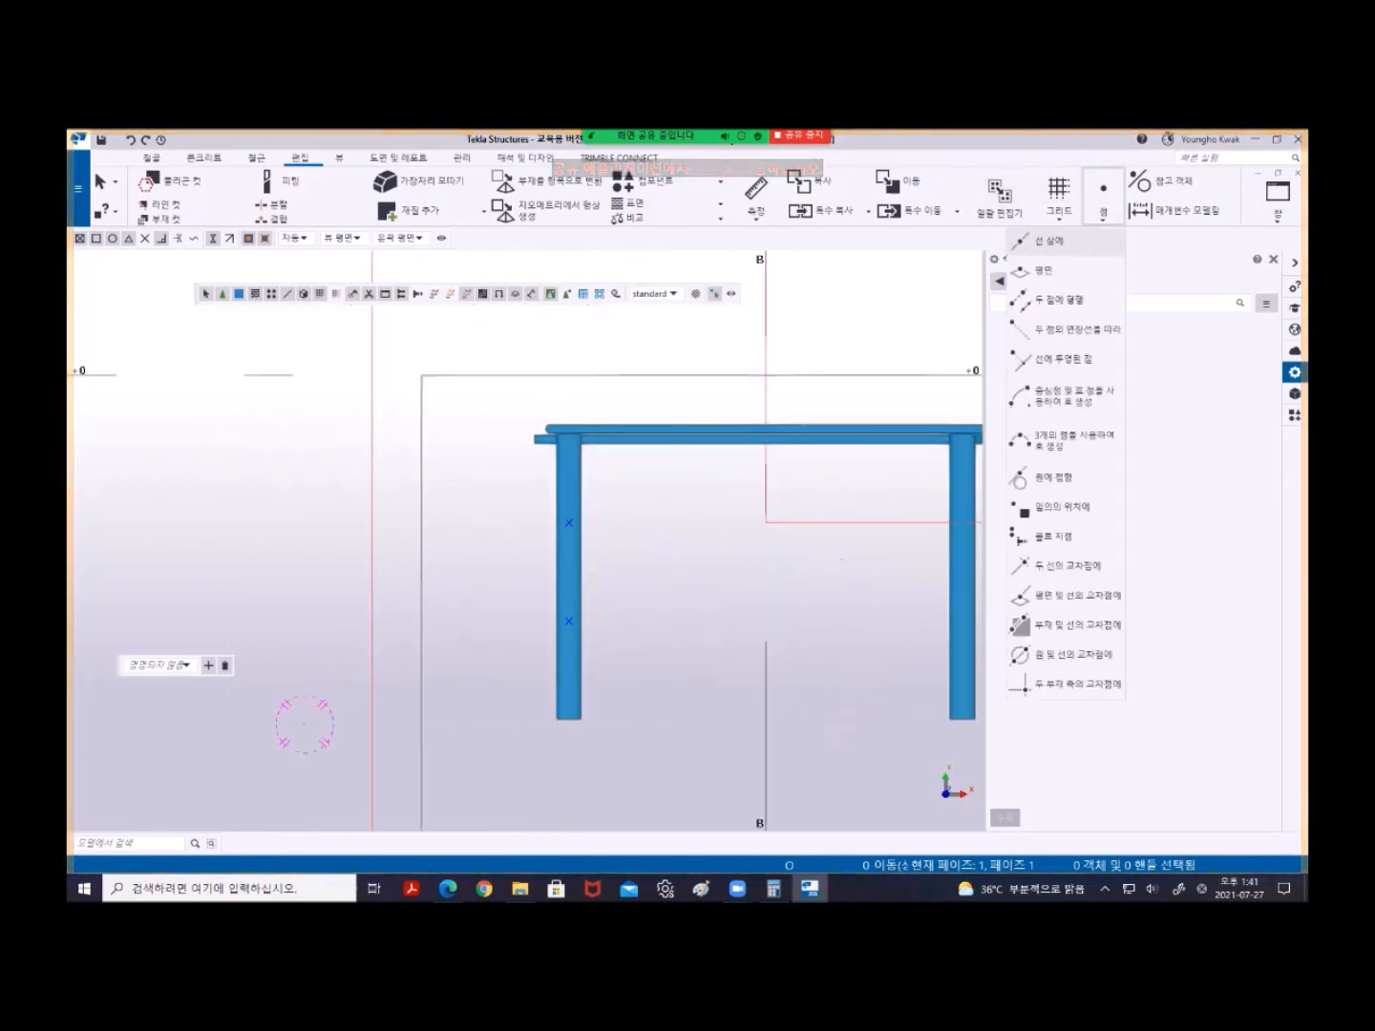
left_click(1048, 242)
middle_click_drag(786, 563, 569, 534)
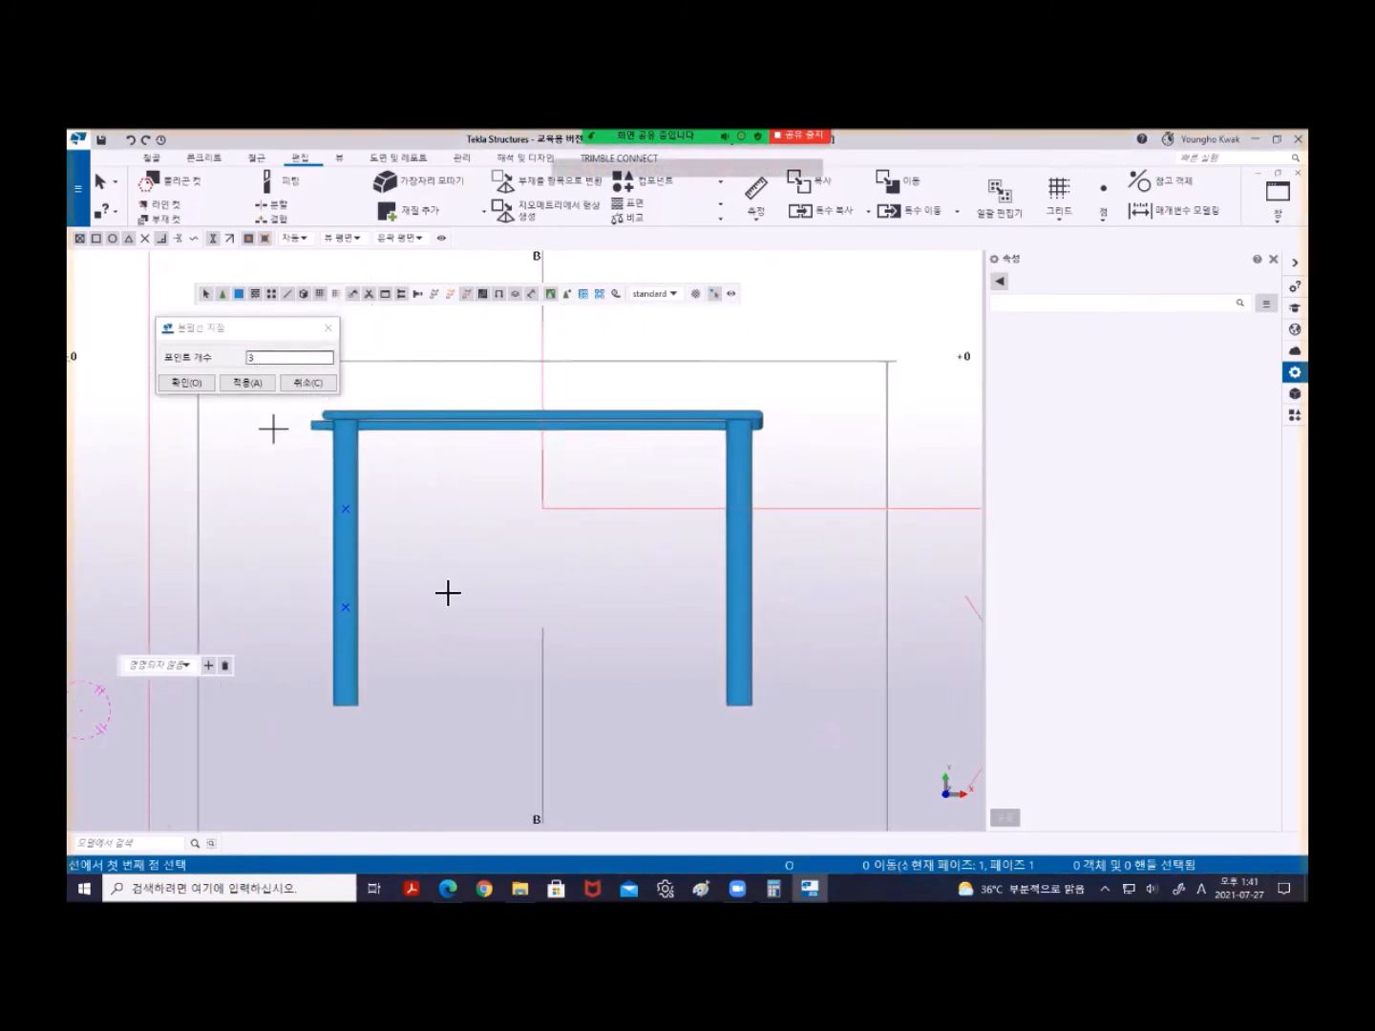
left_click(739, 706)
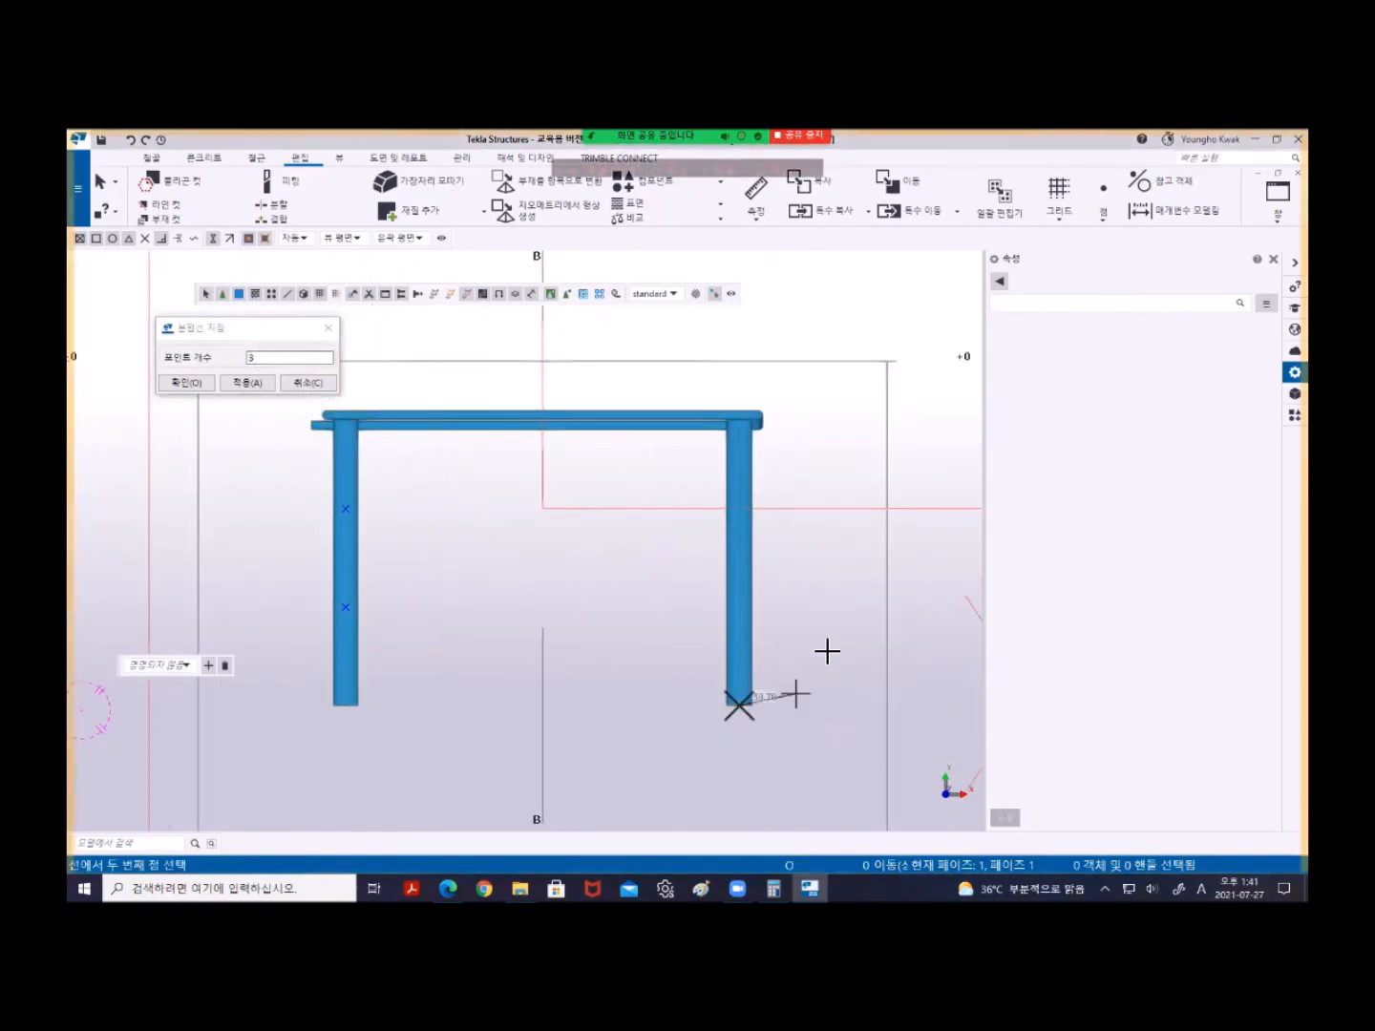
left_click(748, 423)
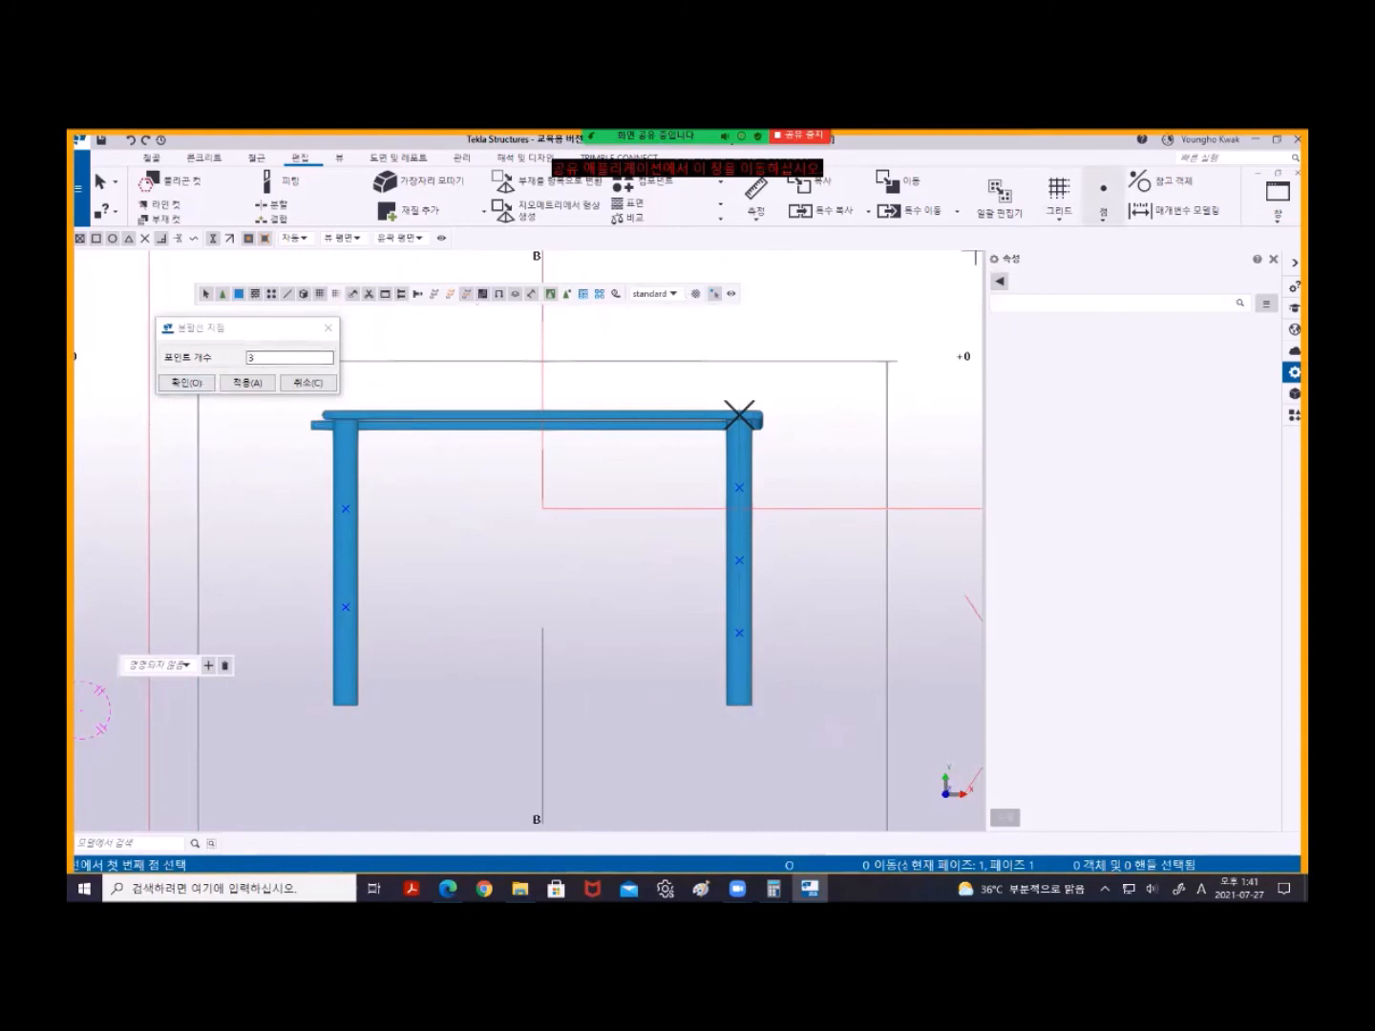
left_click(1105, 216)
left_click(1043, 270)
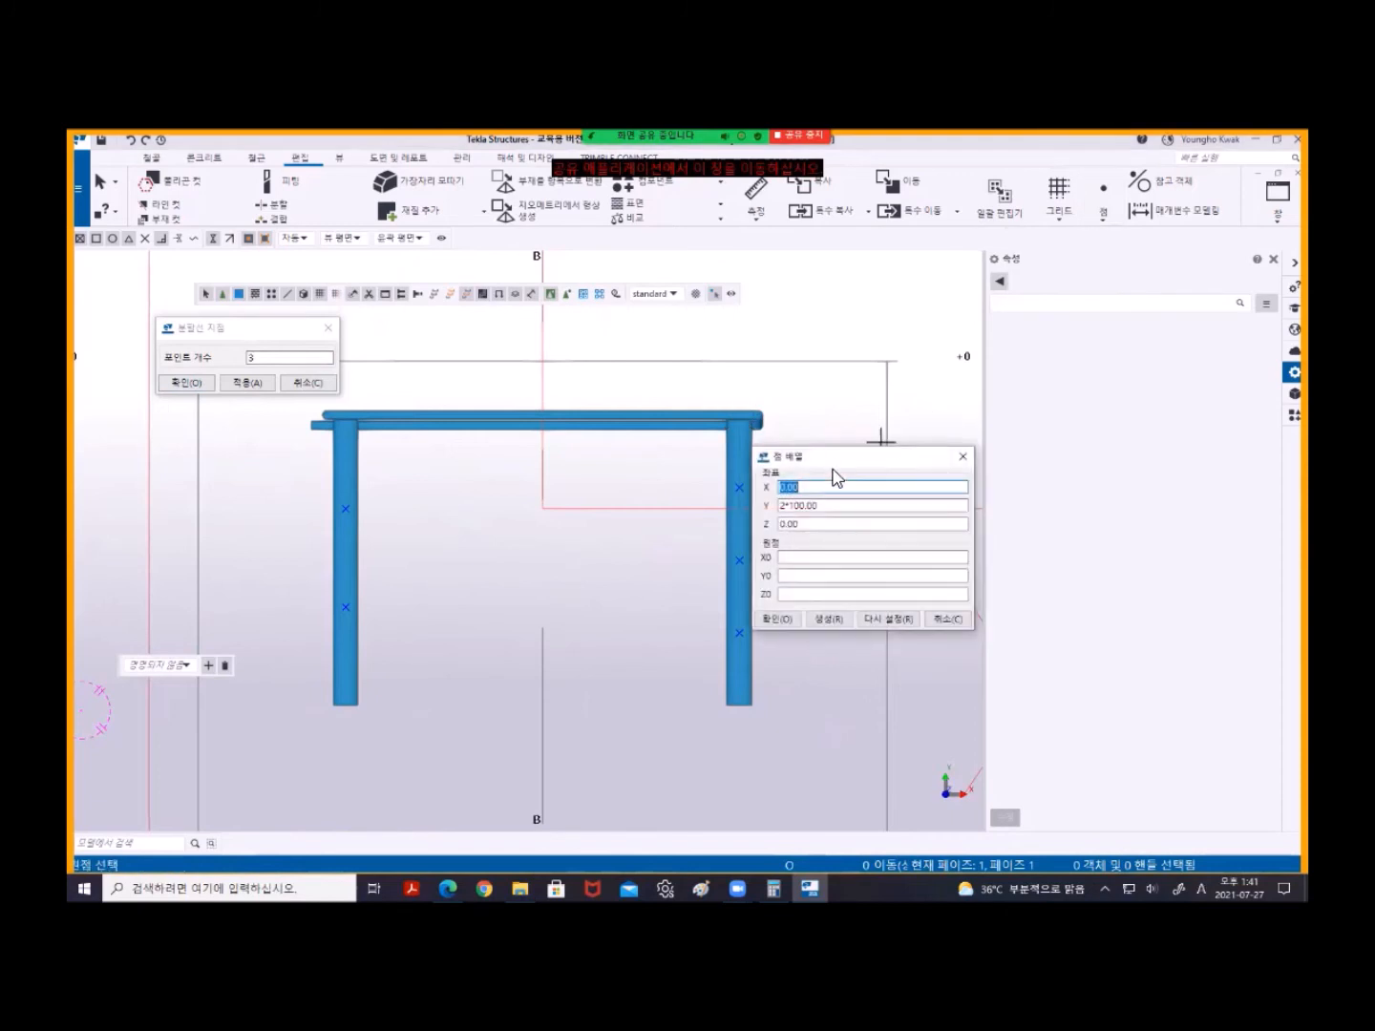
left_click(742, 490)
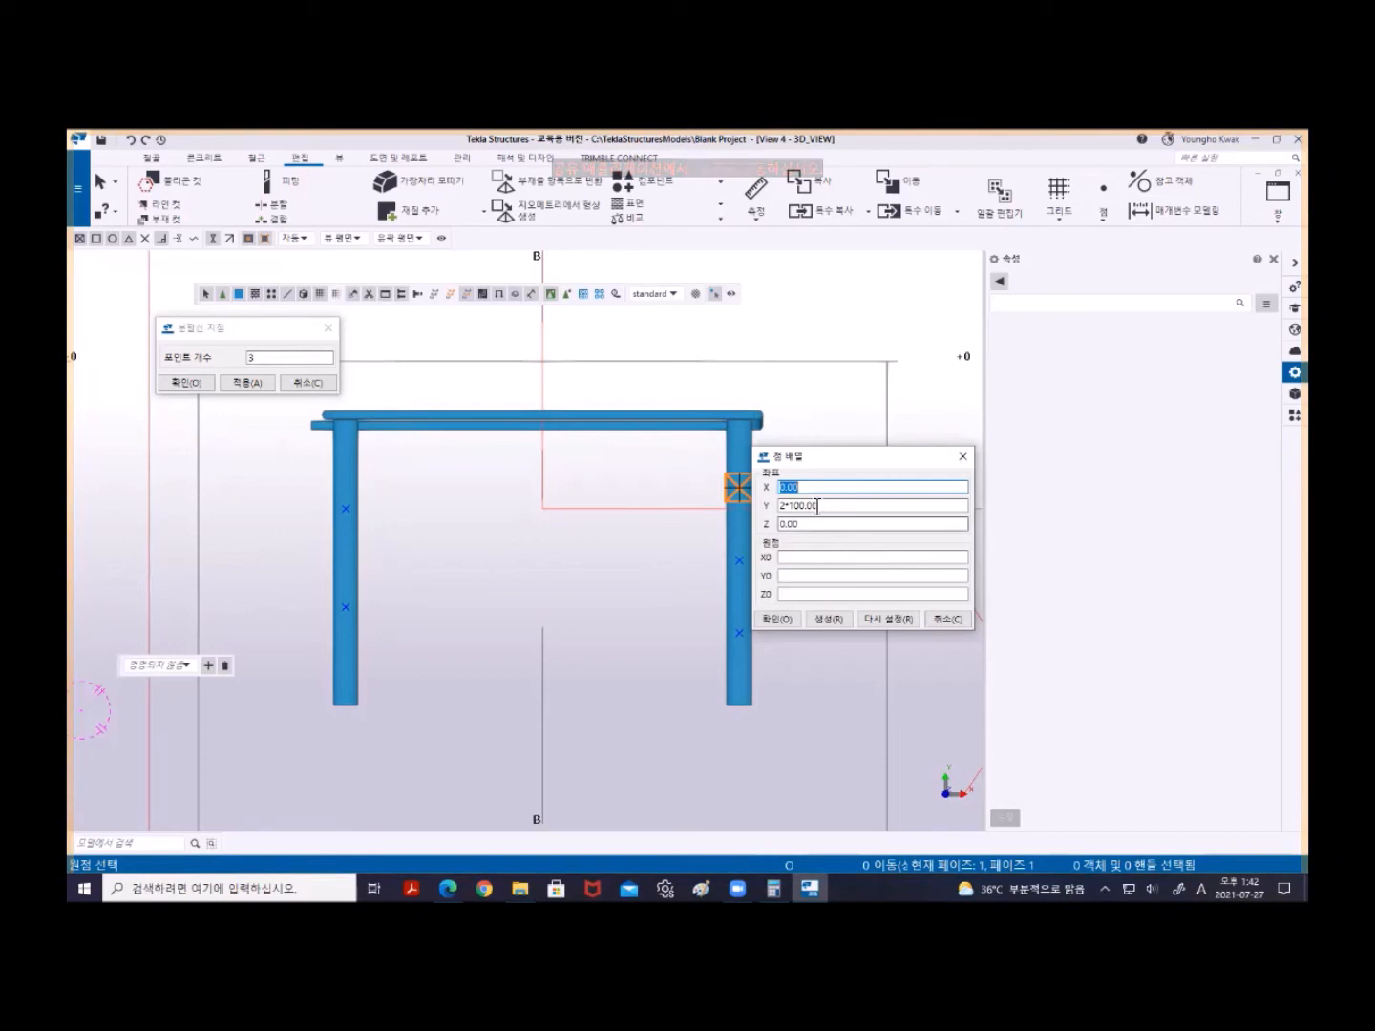
left_click(963, 457)
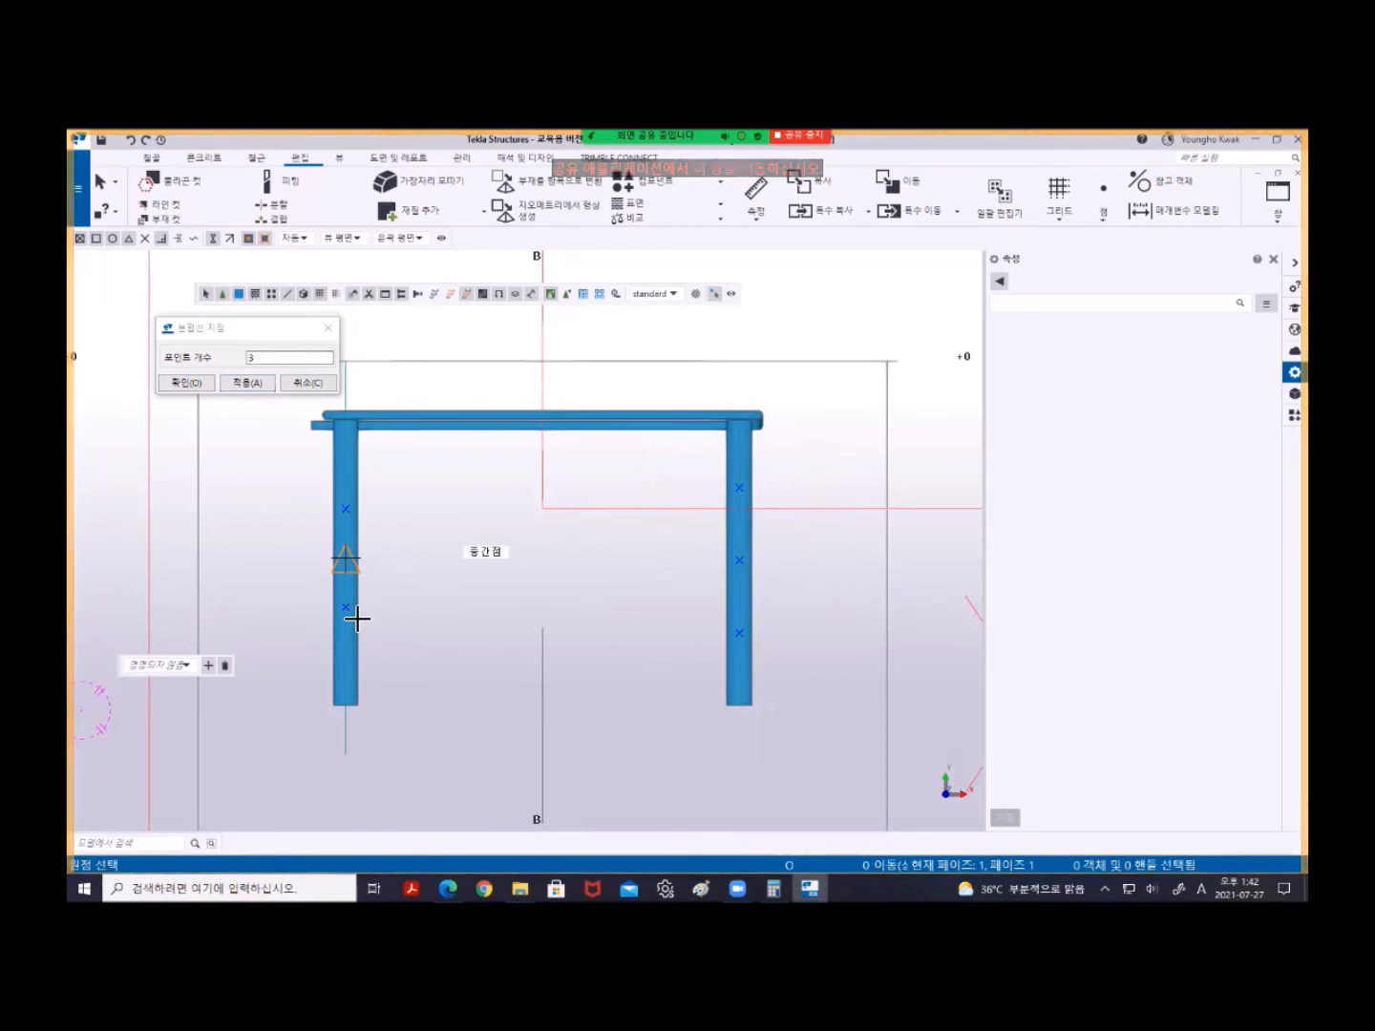
right_click(415, 322)
left_click(458, 331)
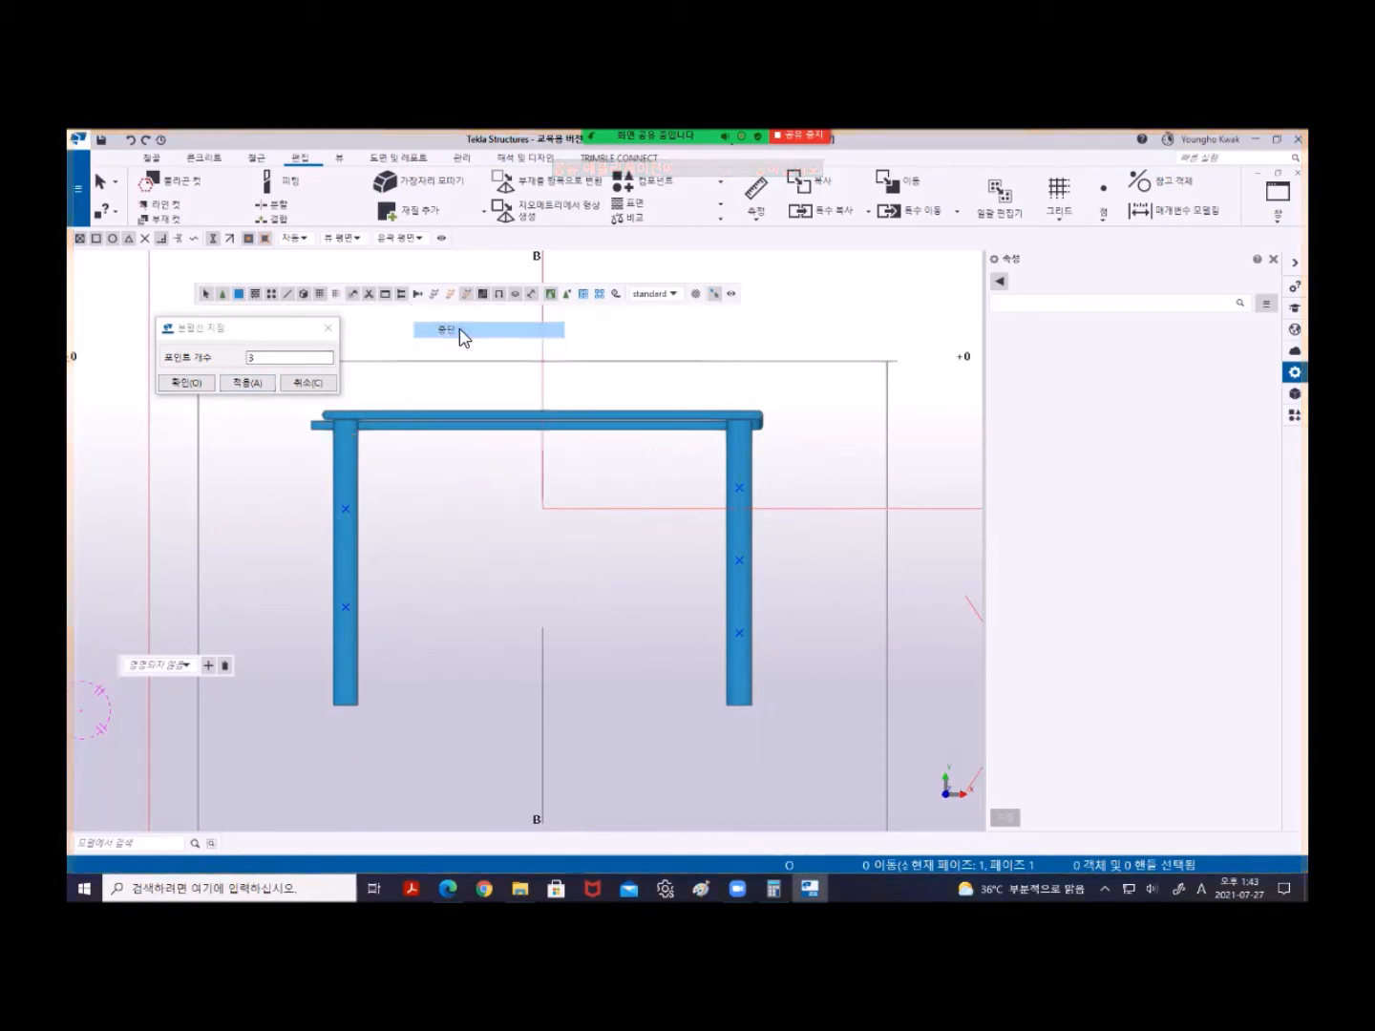
- Copy the top hoop rebar from the right leg's upper end to each of the three points along that leg
left_click(604, 421)
right_click(784, 315)
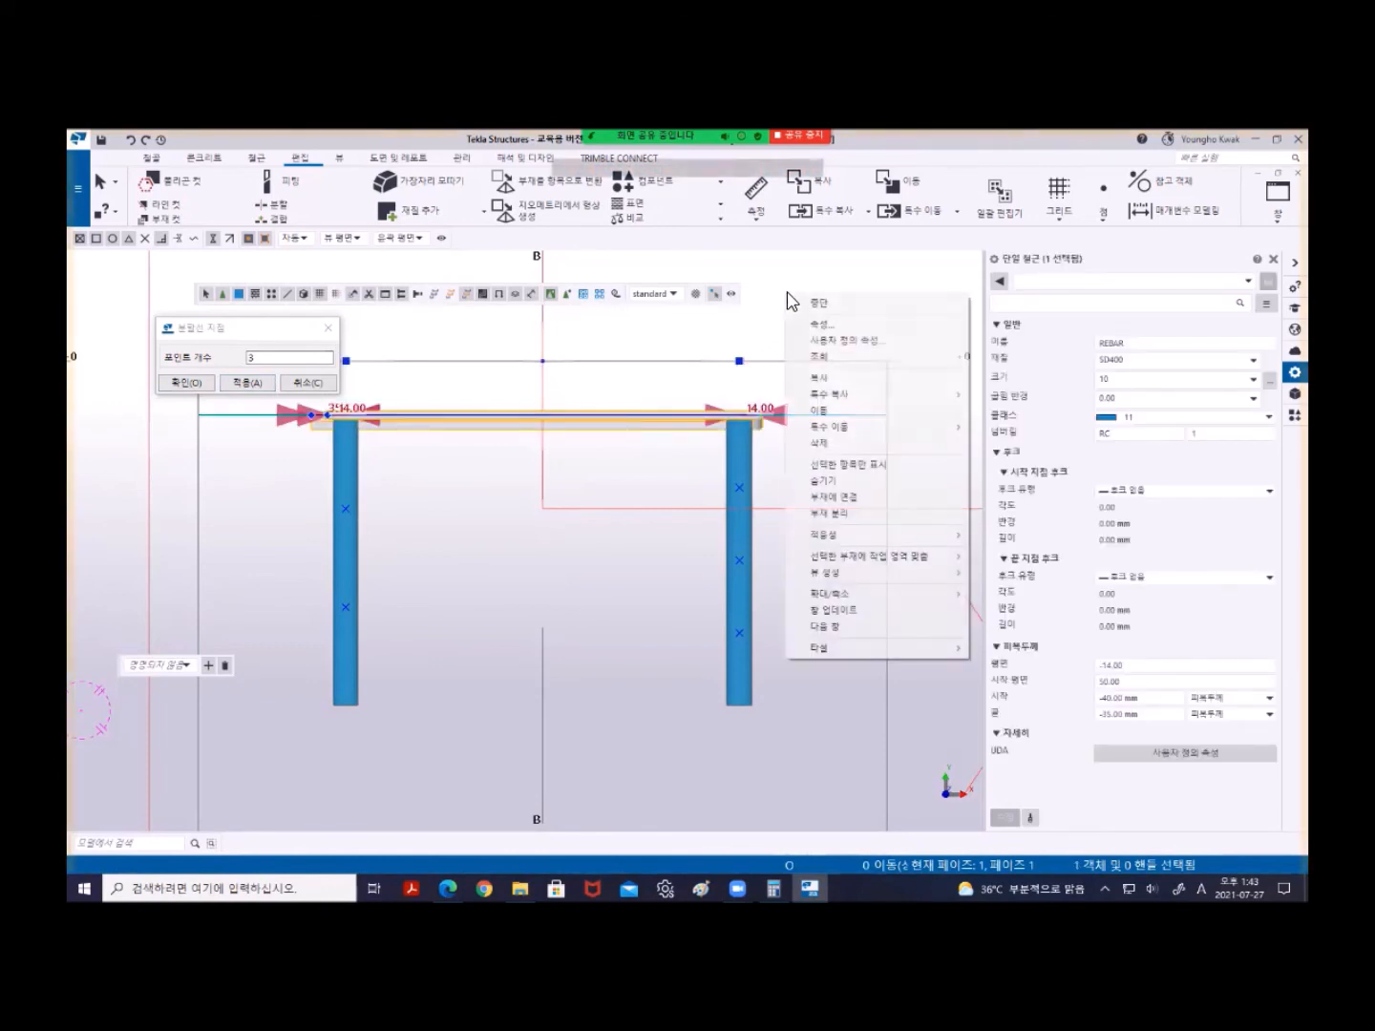
left_click(850, 374)
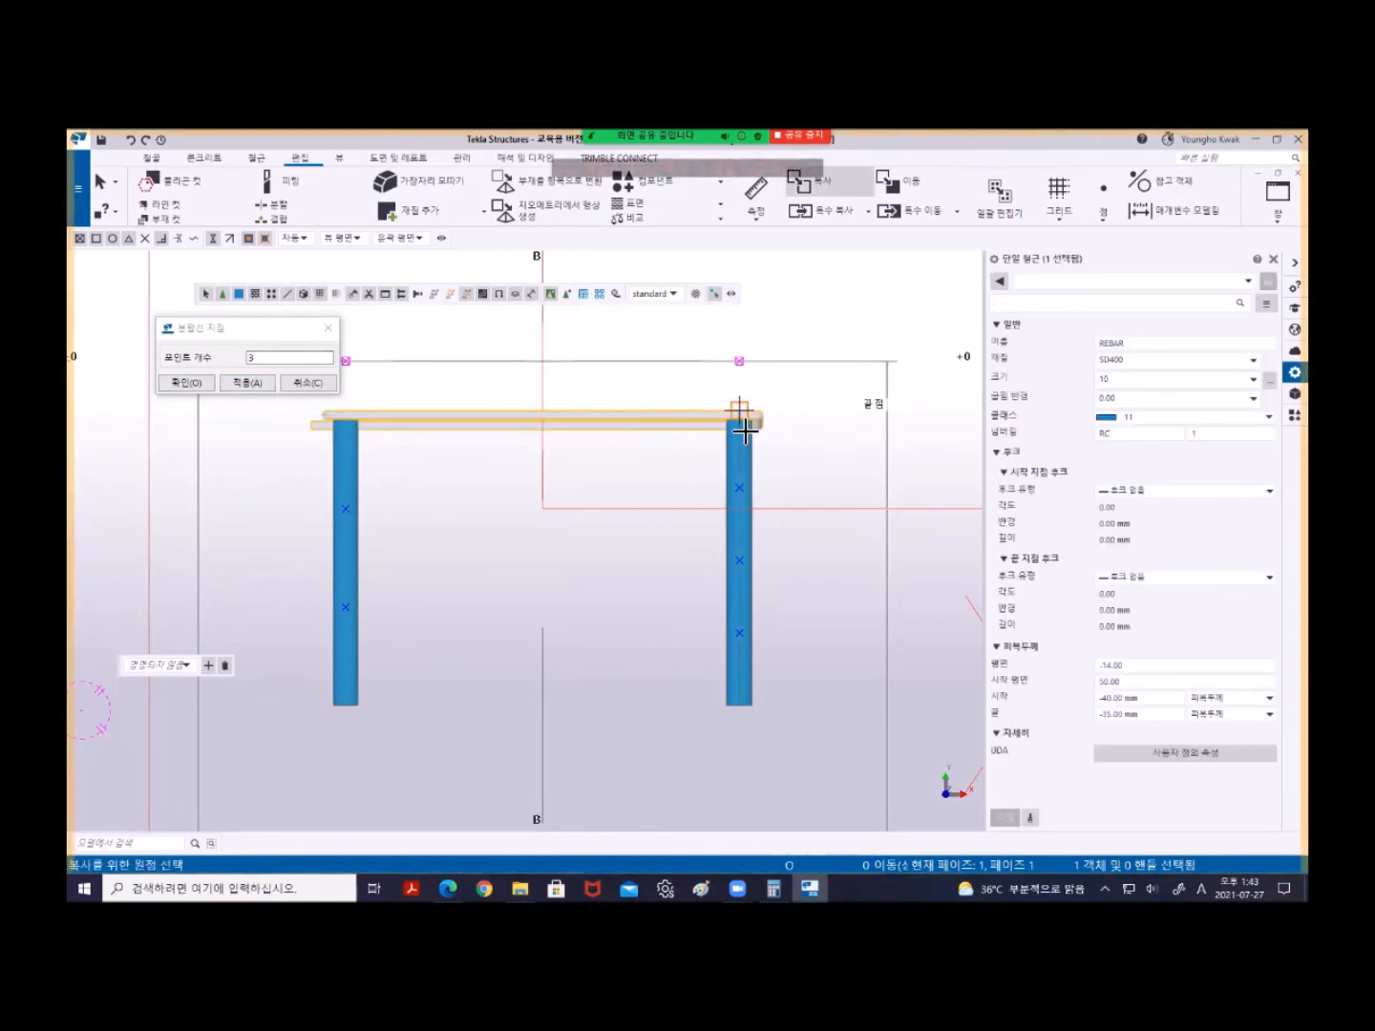
left_click(741, 417)
left_click(743, 491)
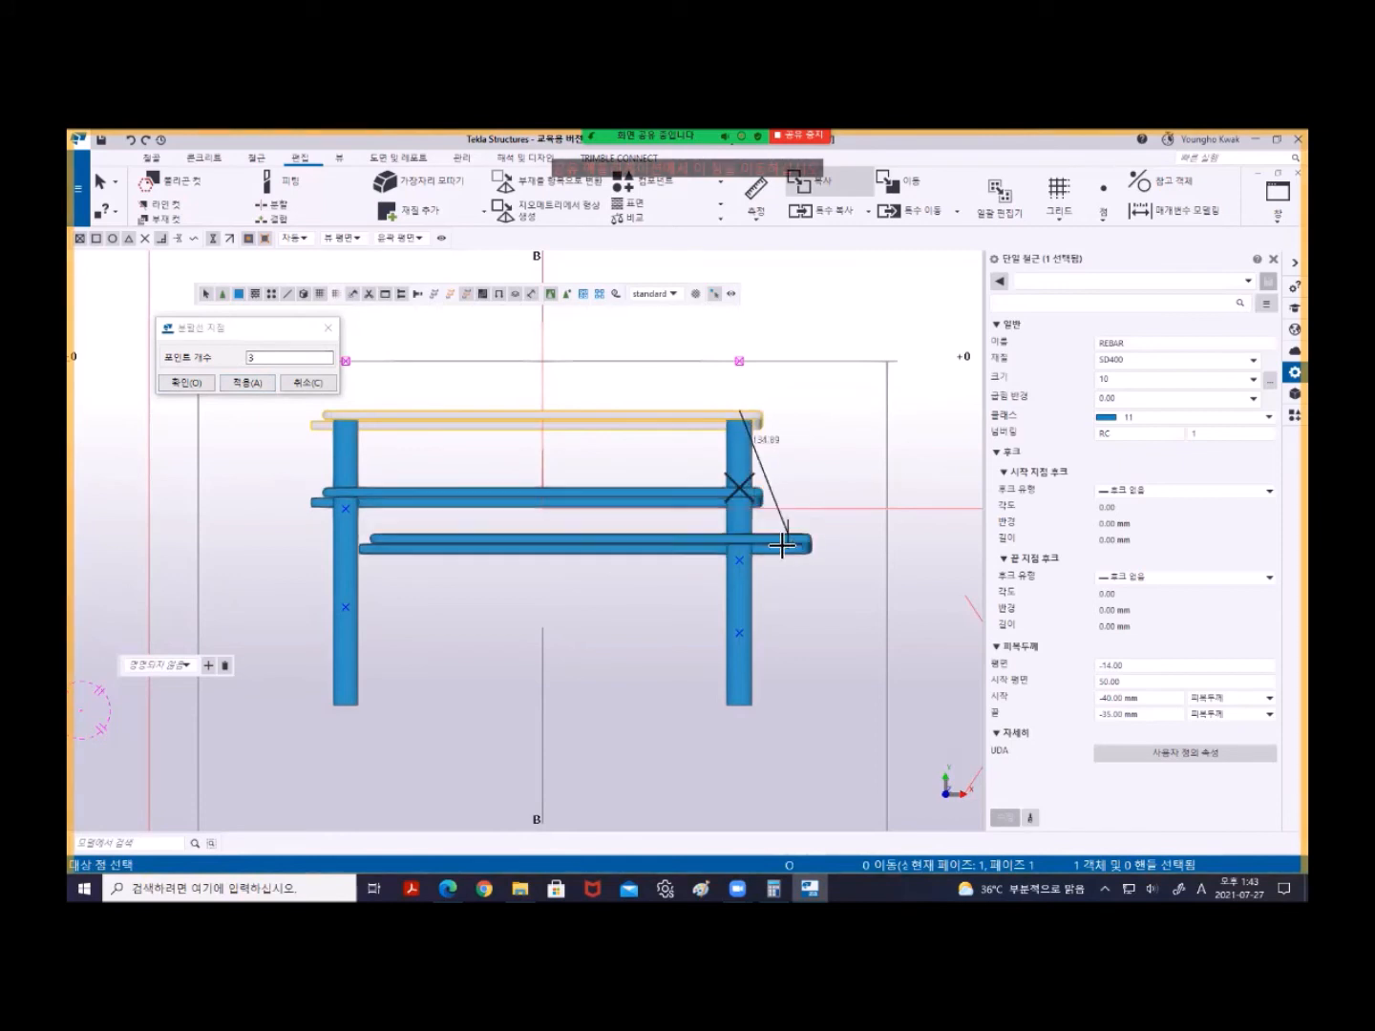
left_click(742, 563)
left_click(744, 638)
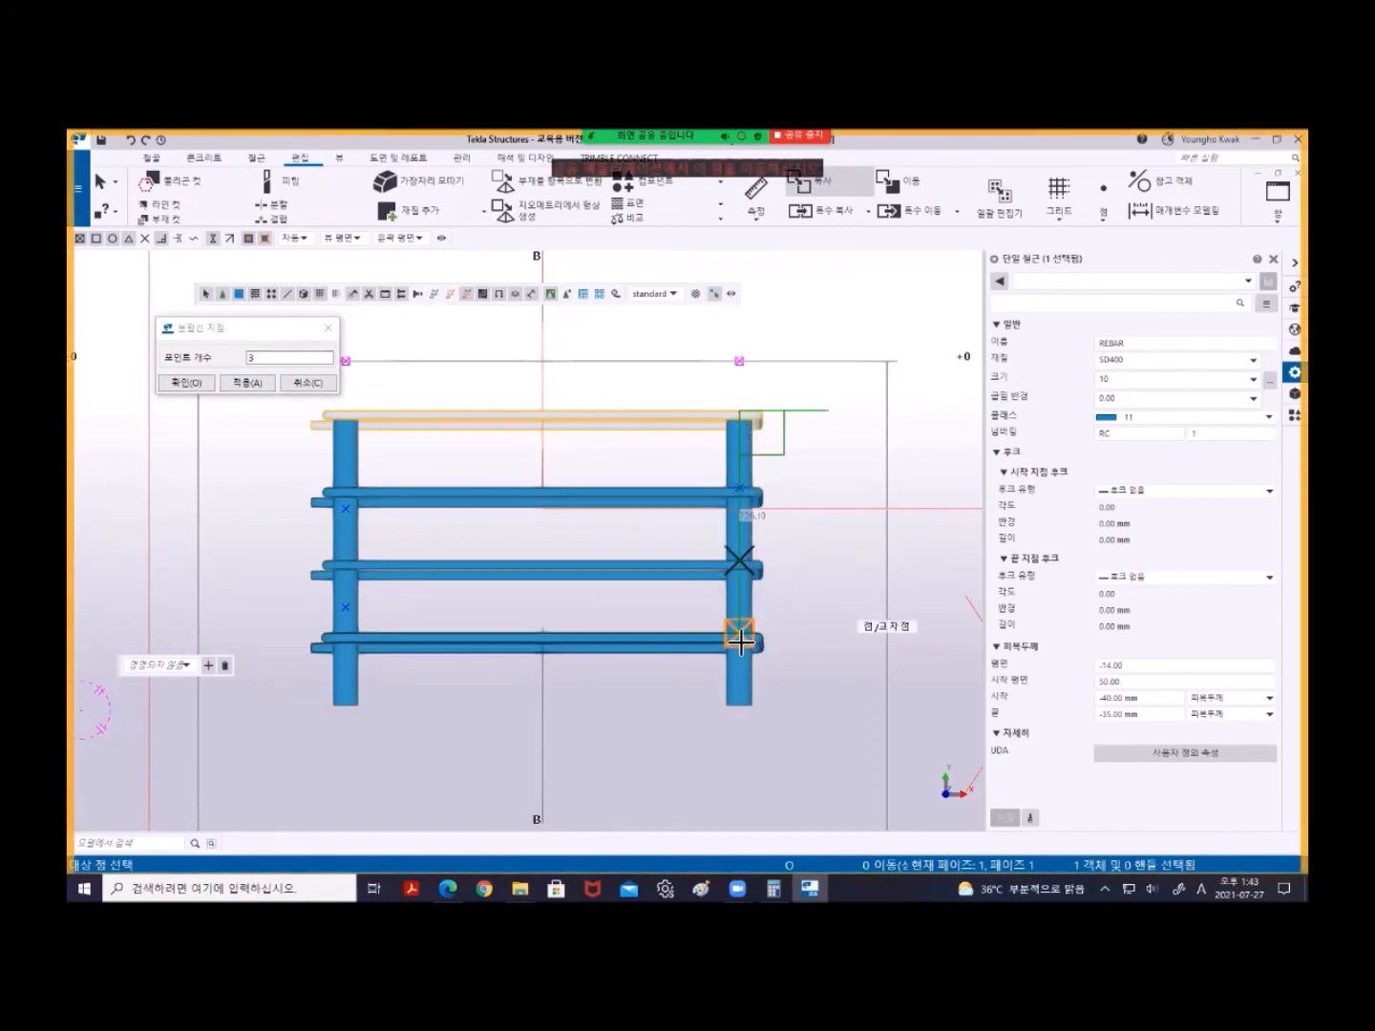
right_click(838, 409)
left_click(888, 417)
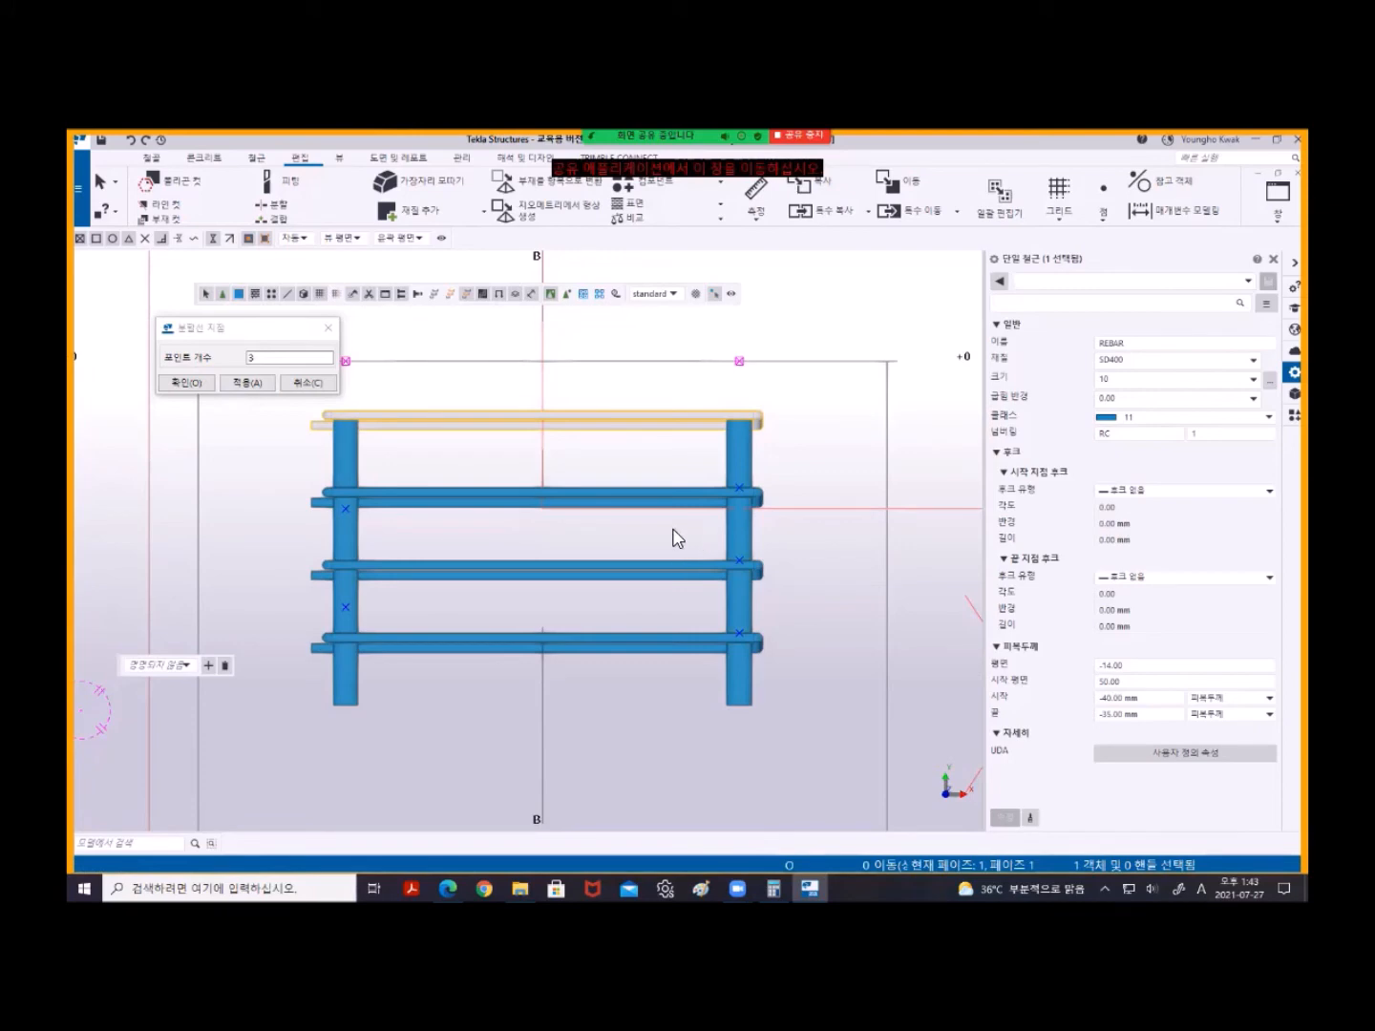
- Examine the copied hoops around the vertical bars from several angles and dismiss the line division settings
middle_click_drag(555, 615, 789, 629, "ctrl")
scroll(616, 611, "down", 2)
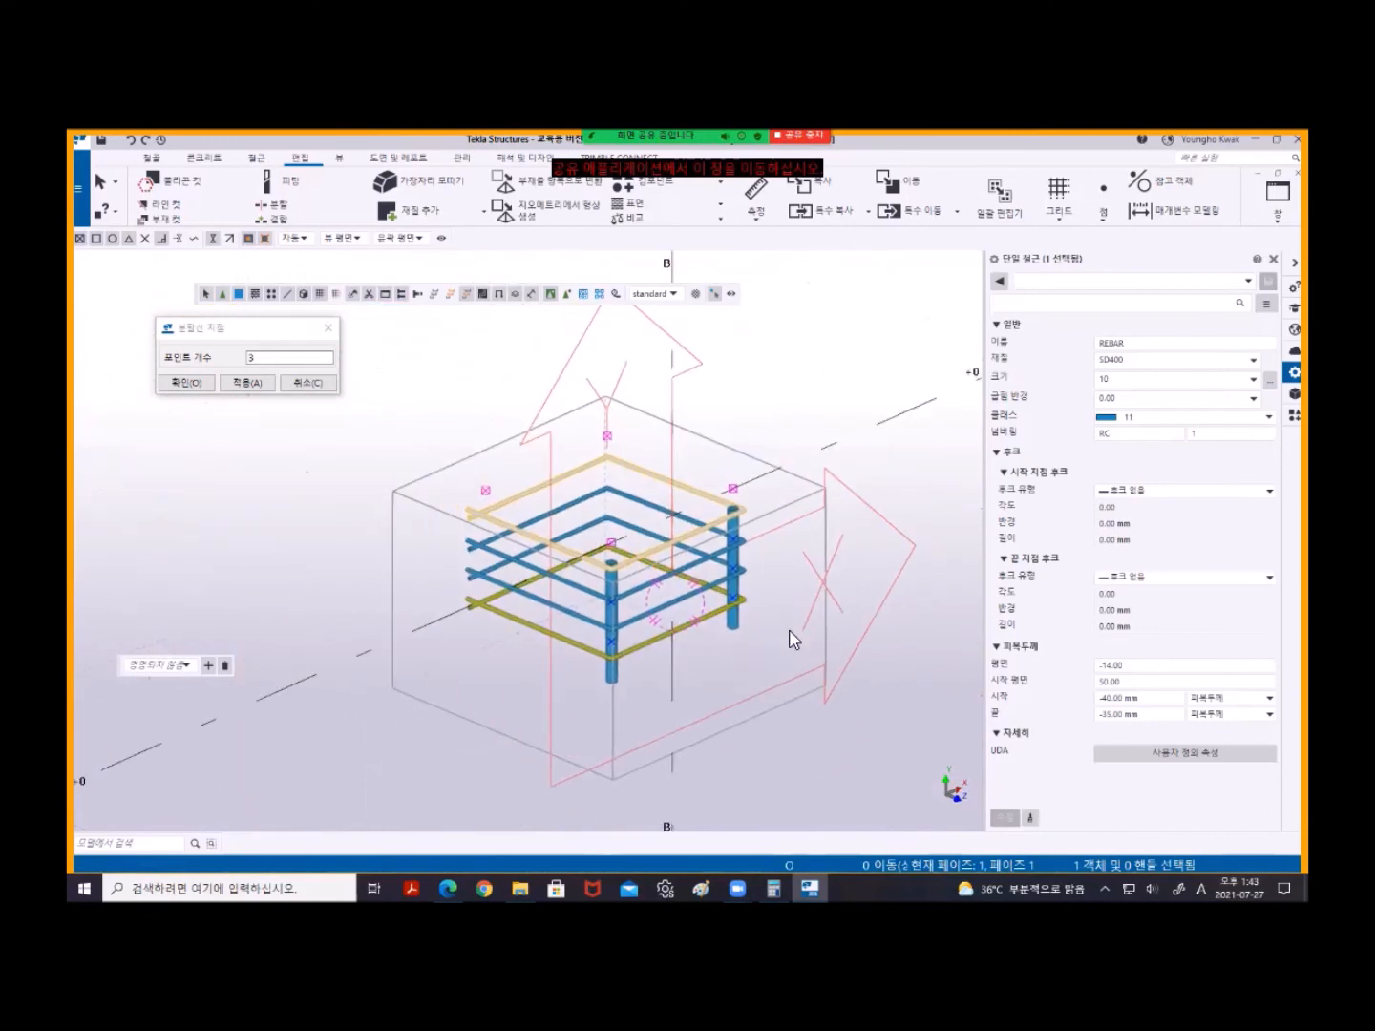
scroll(688, 599, "up", 1)
scroll(687, 600, "up", 1)
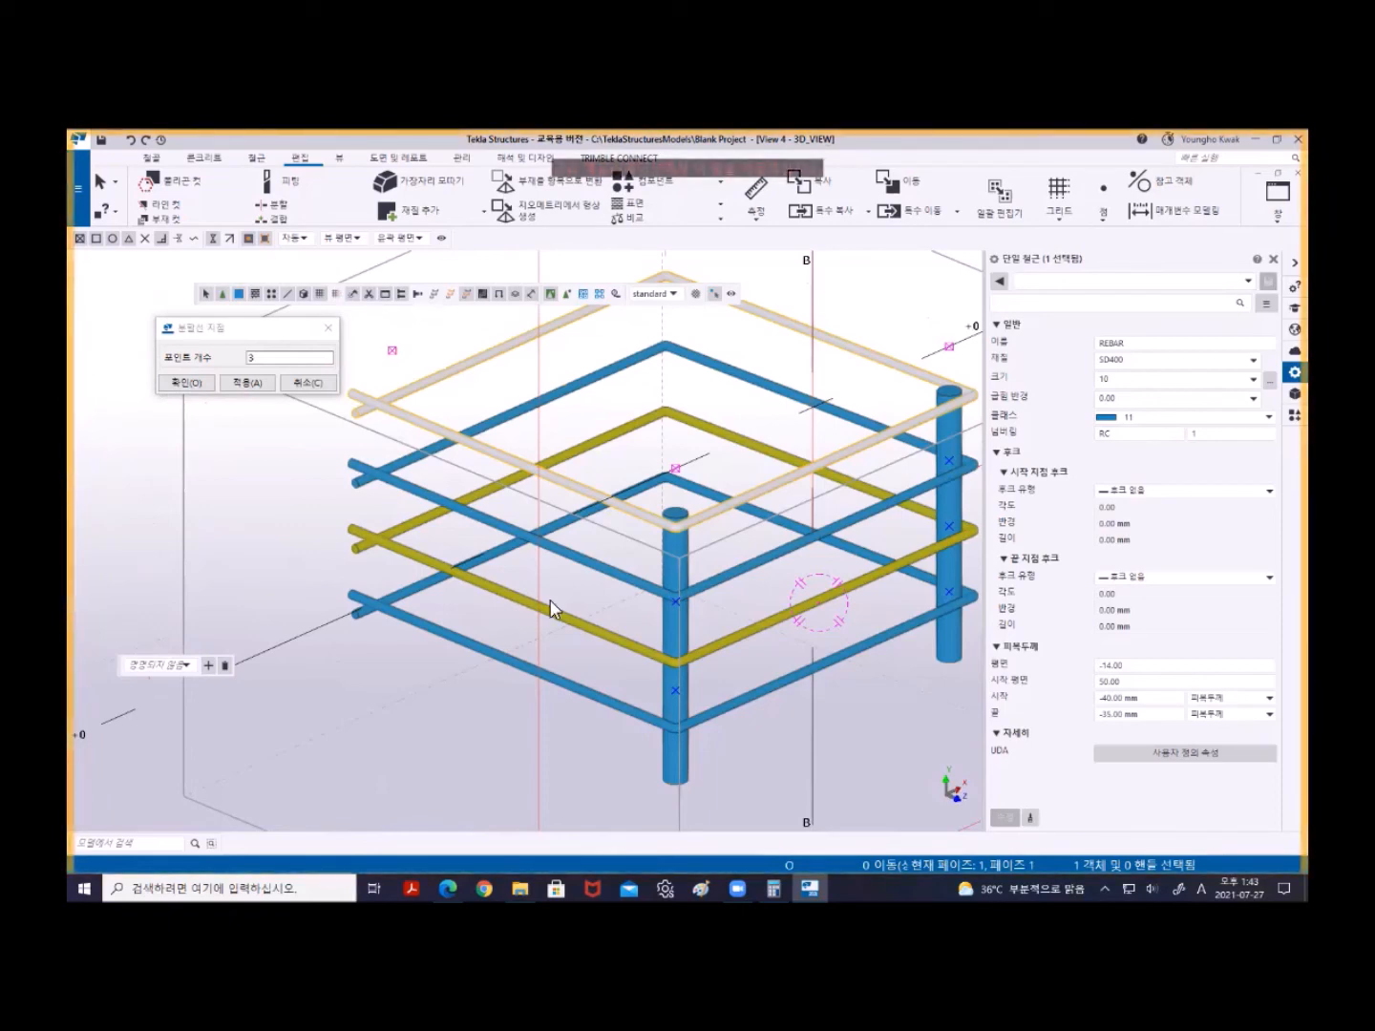
left_click(330, 330)
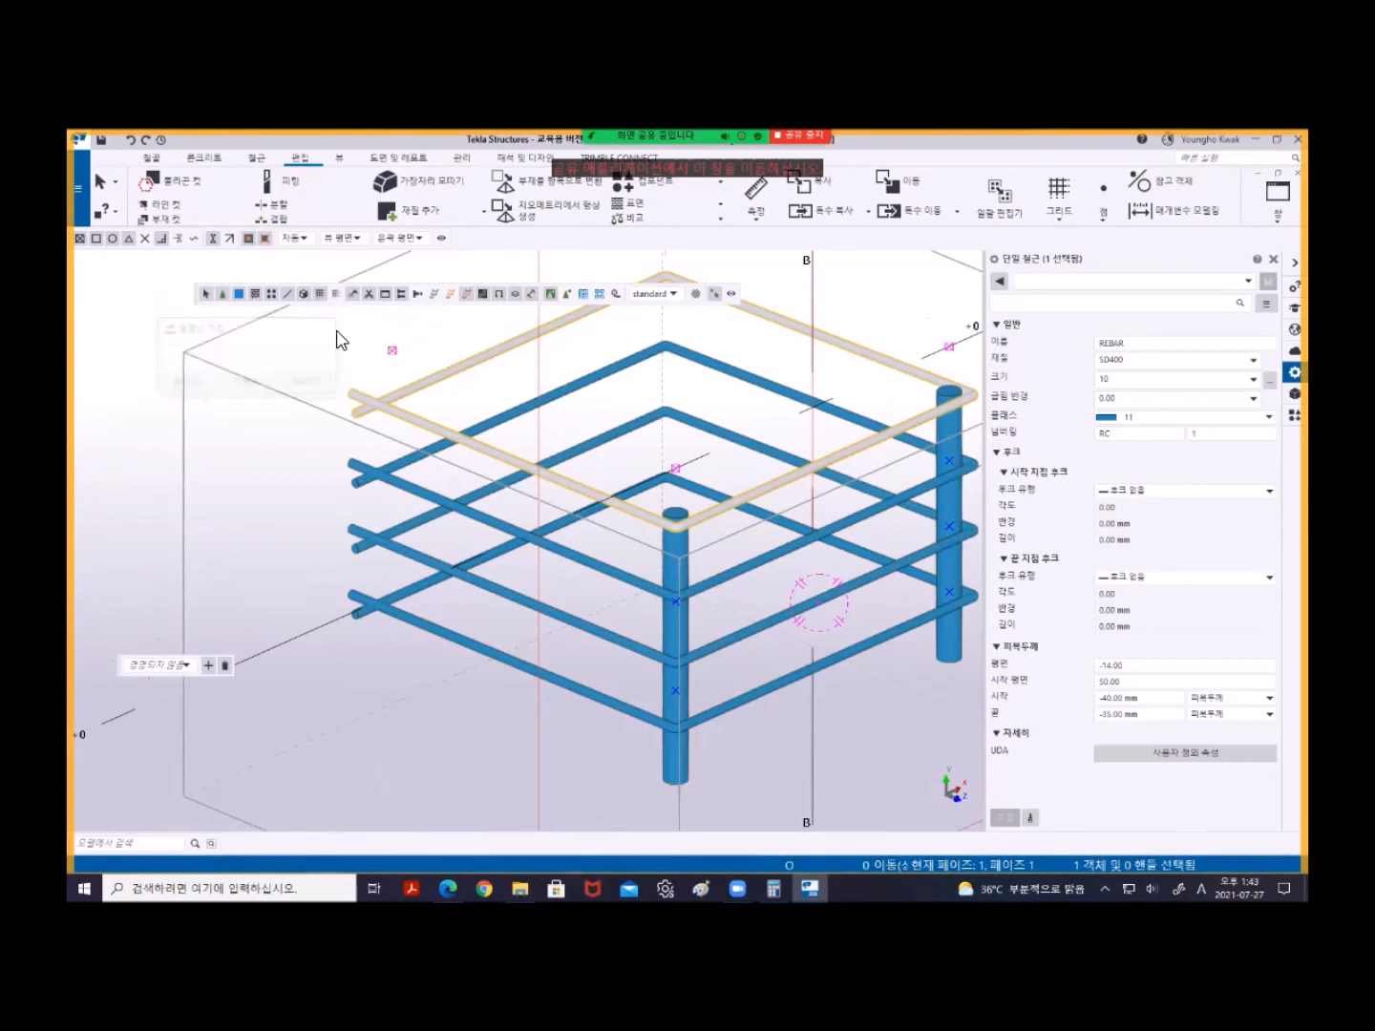
scroll(358, 363, "down", 4)
middle_click_drag(448, 412, 174, 408, "ctrl")
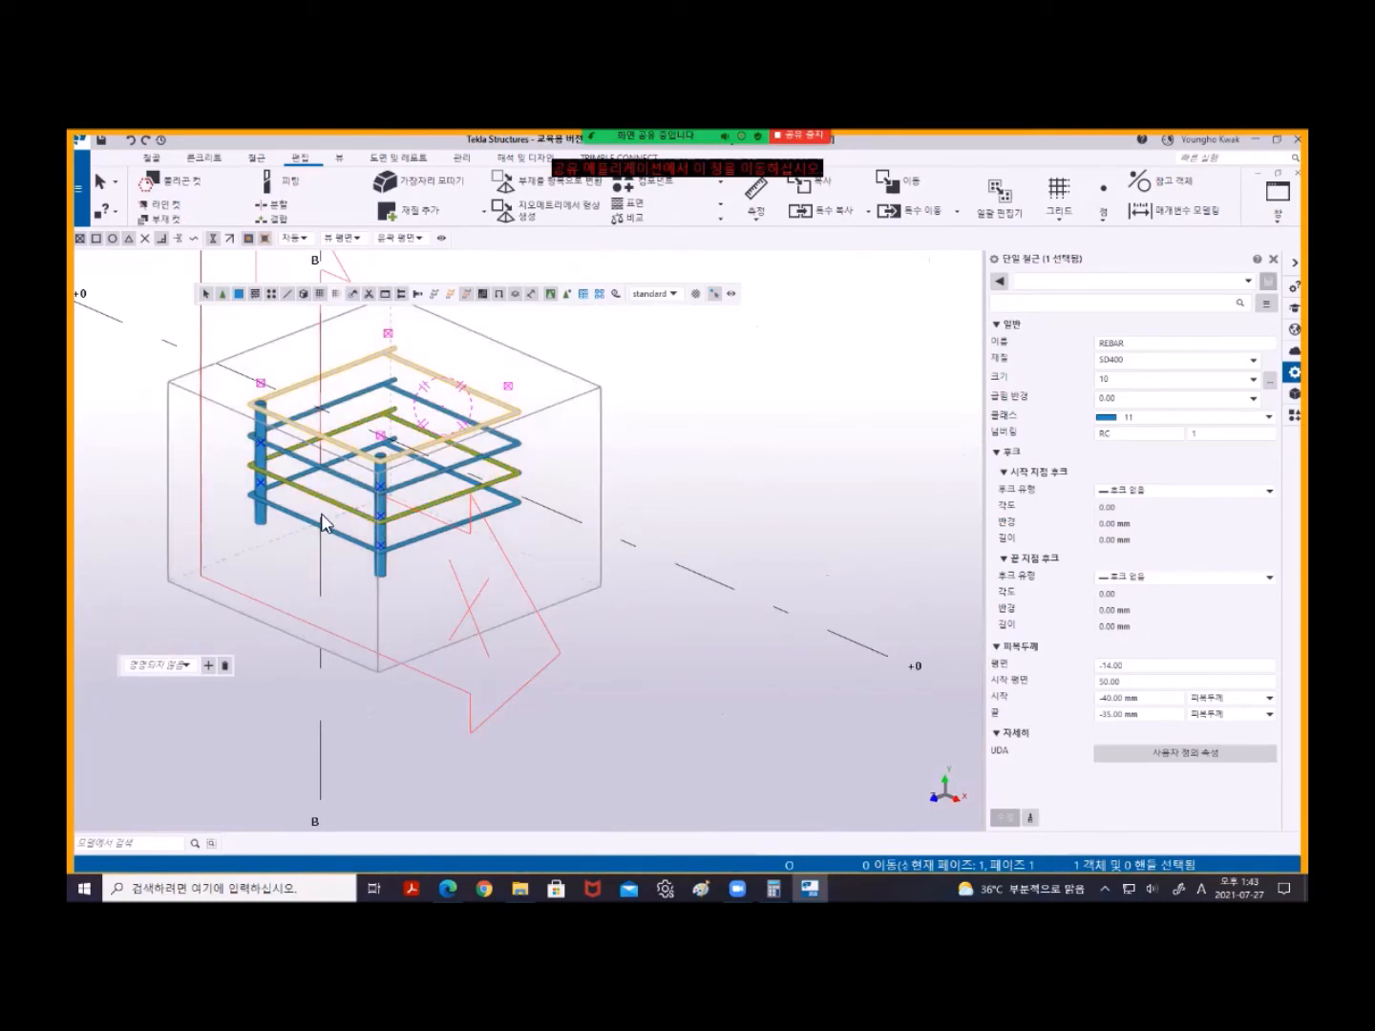
middle_click_drag(371, 469, 552, 499)
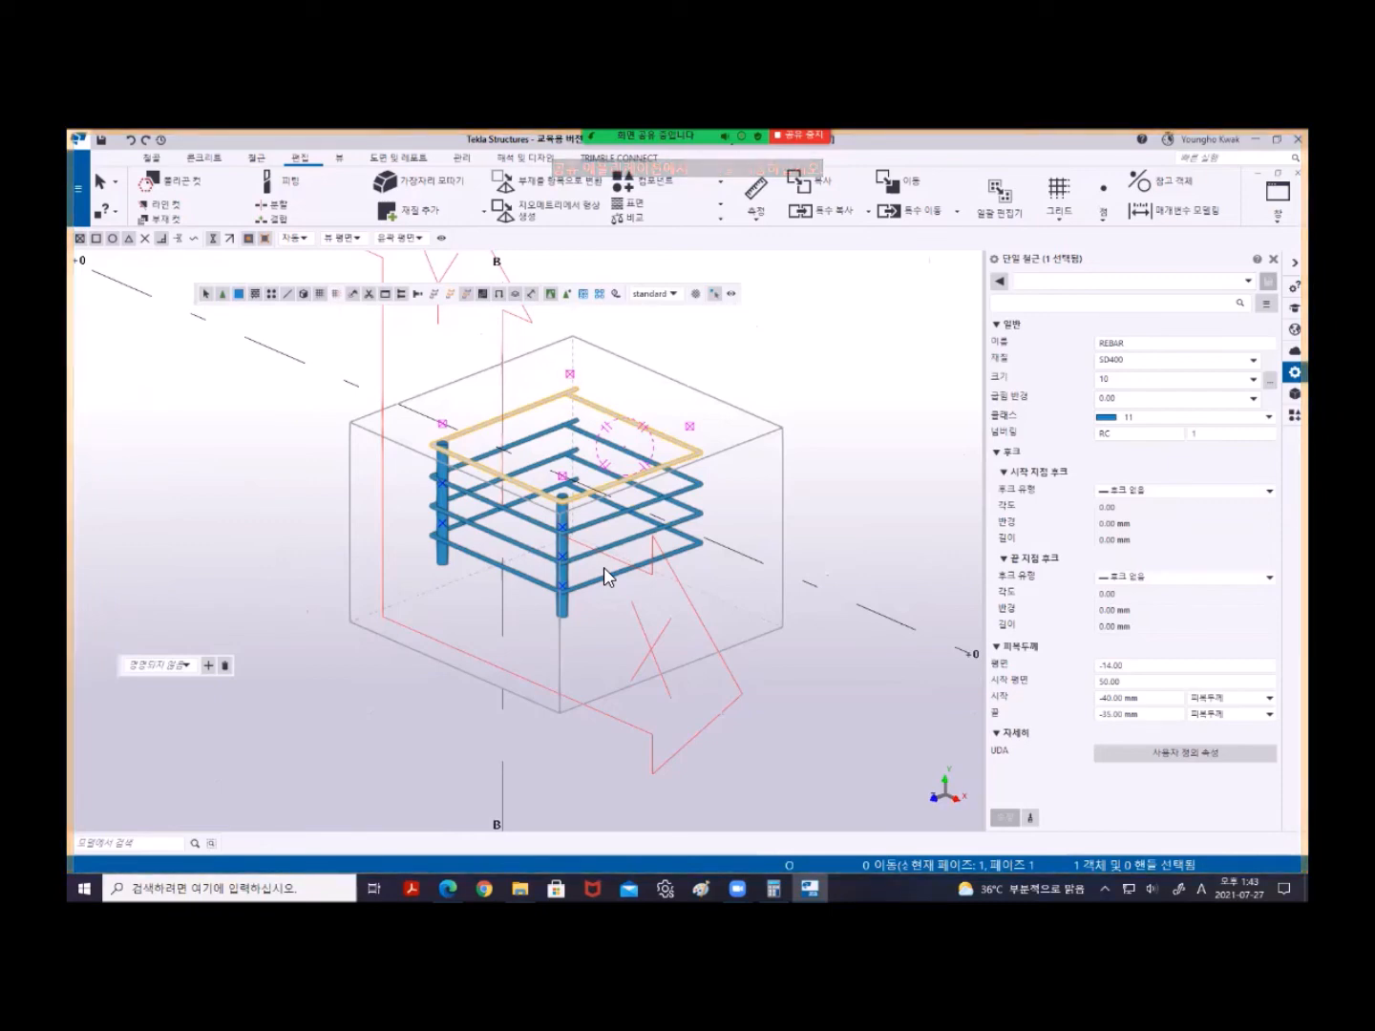
- Compare the reinforced footing at grid B with the empty footing at grid A and clear the rebar selection
scroll(443, 519, "down", 4)
middle_click_drag(442, 518, 730, 497)
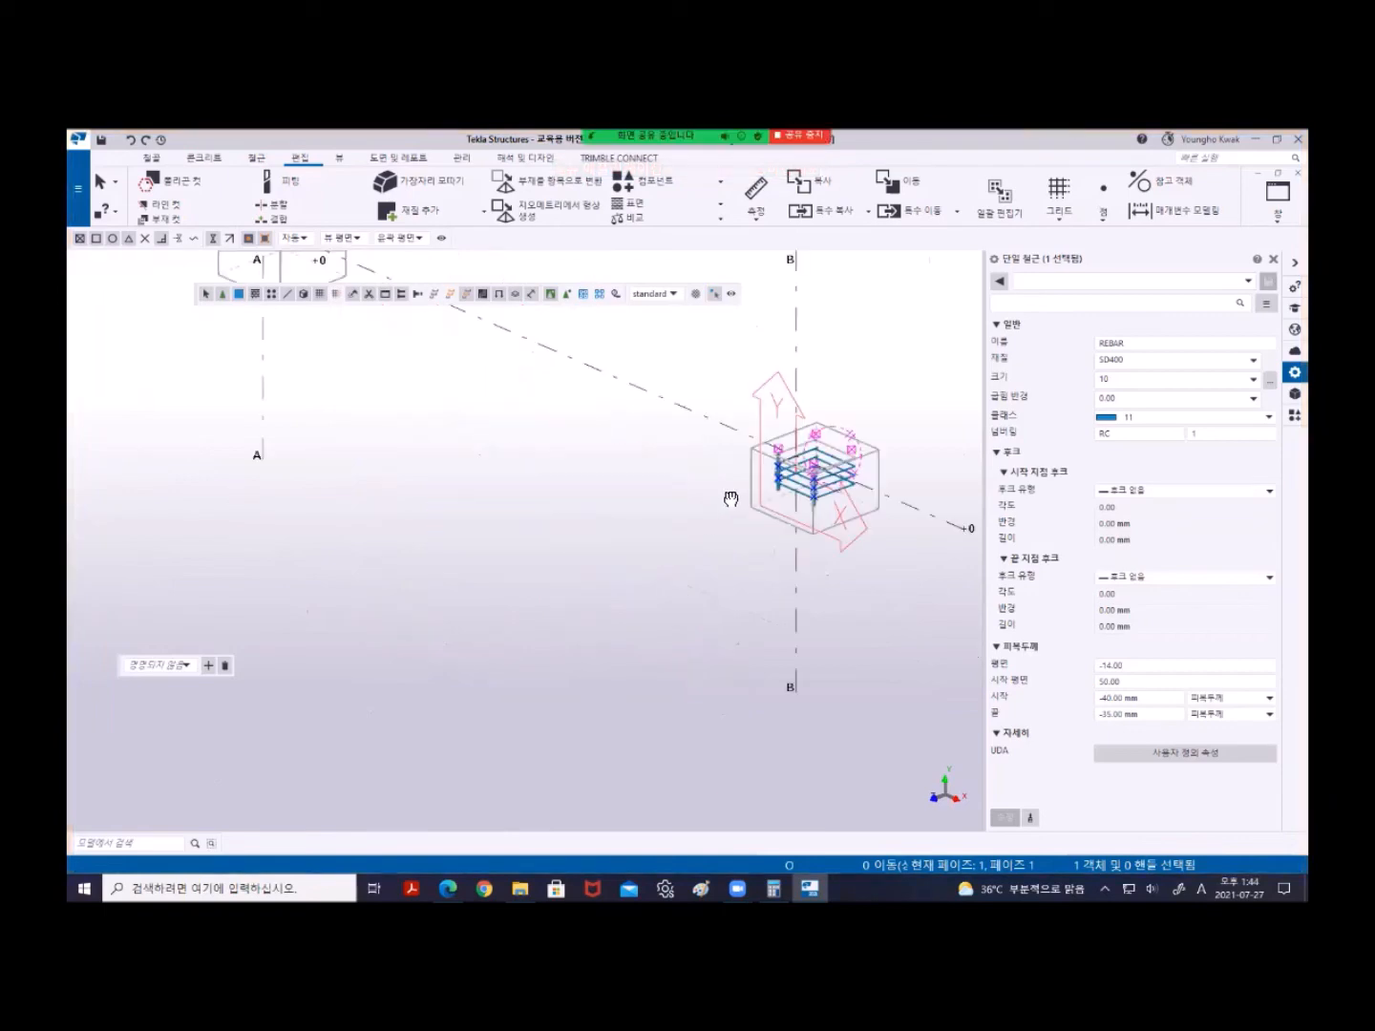
scroll(530, 590, "down", 3)
scroll(419, 404, "up", 2)
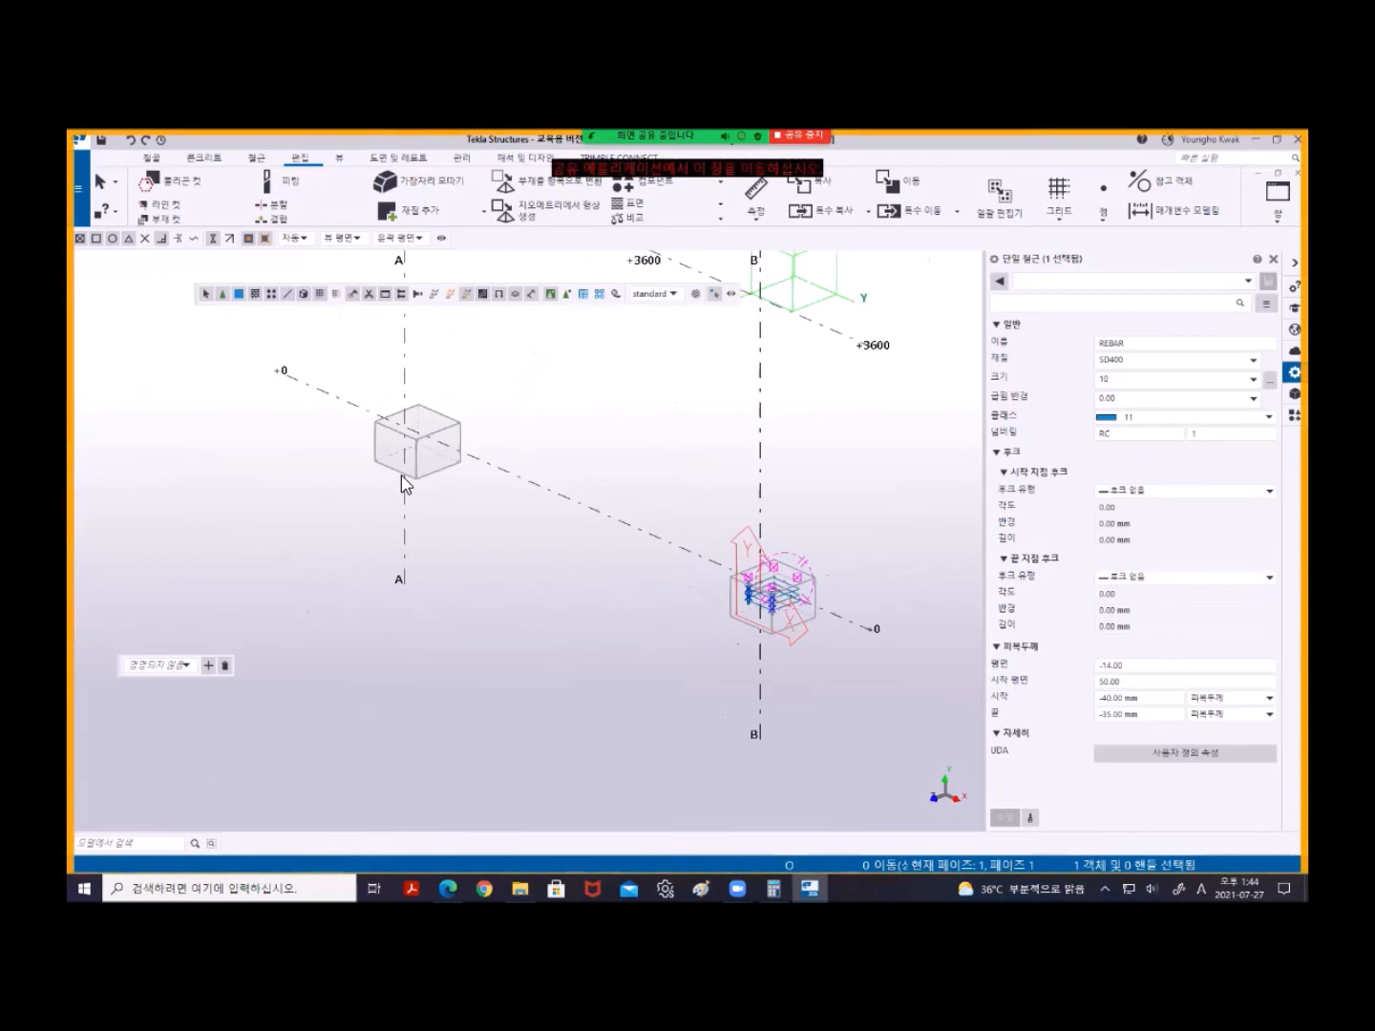
left_click(806, 634)
scroll(756, 592, "up", 4)
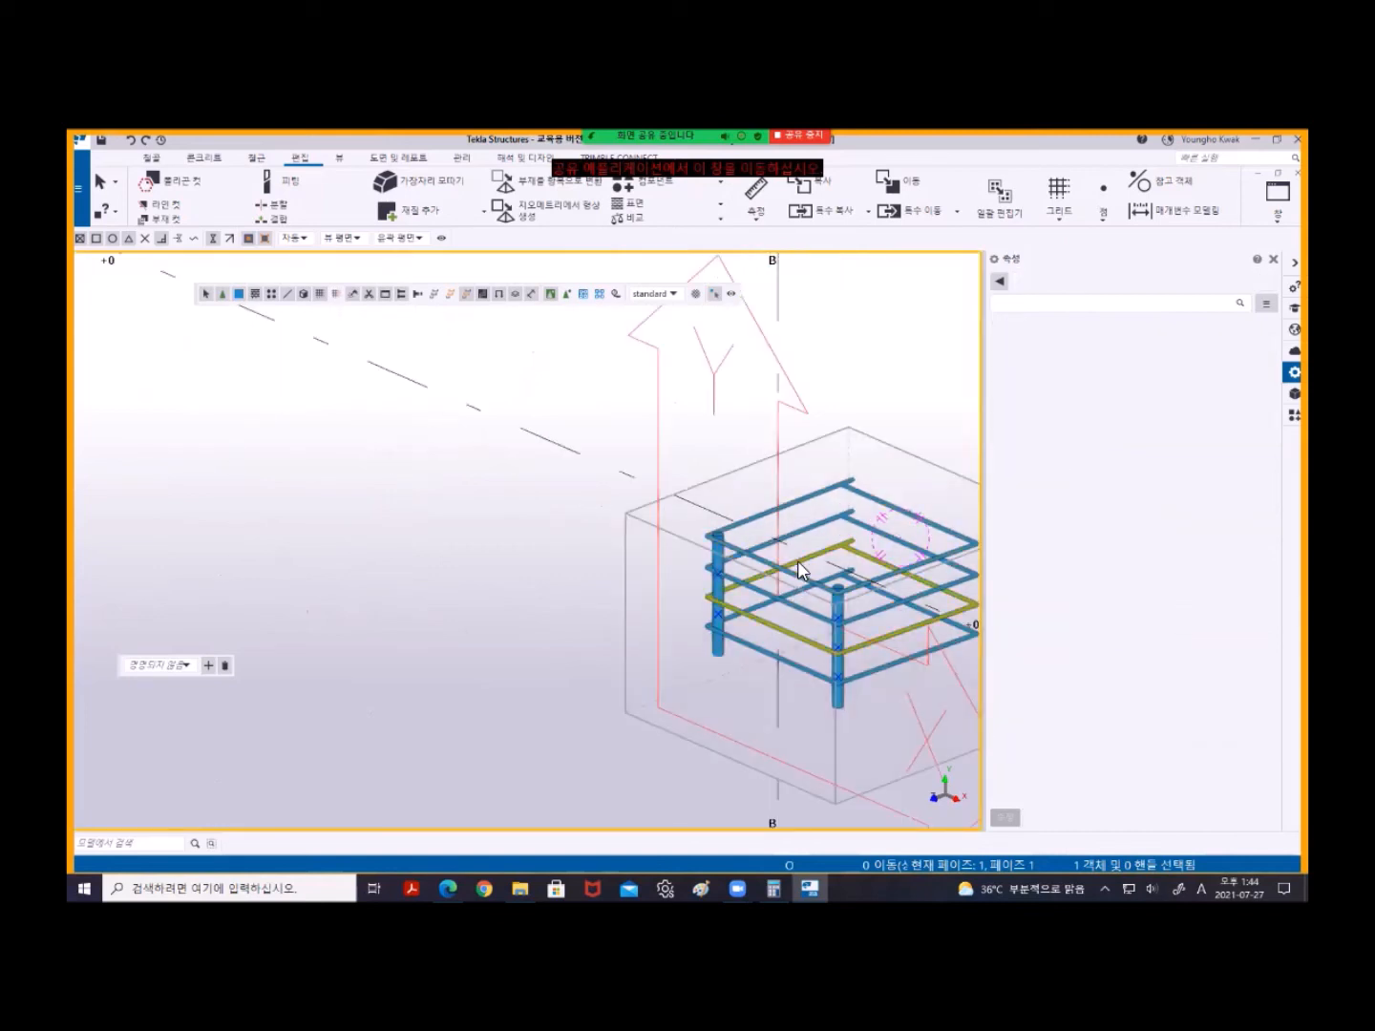
middle_click_drag(775, 562, 589, 533)
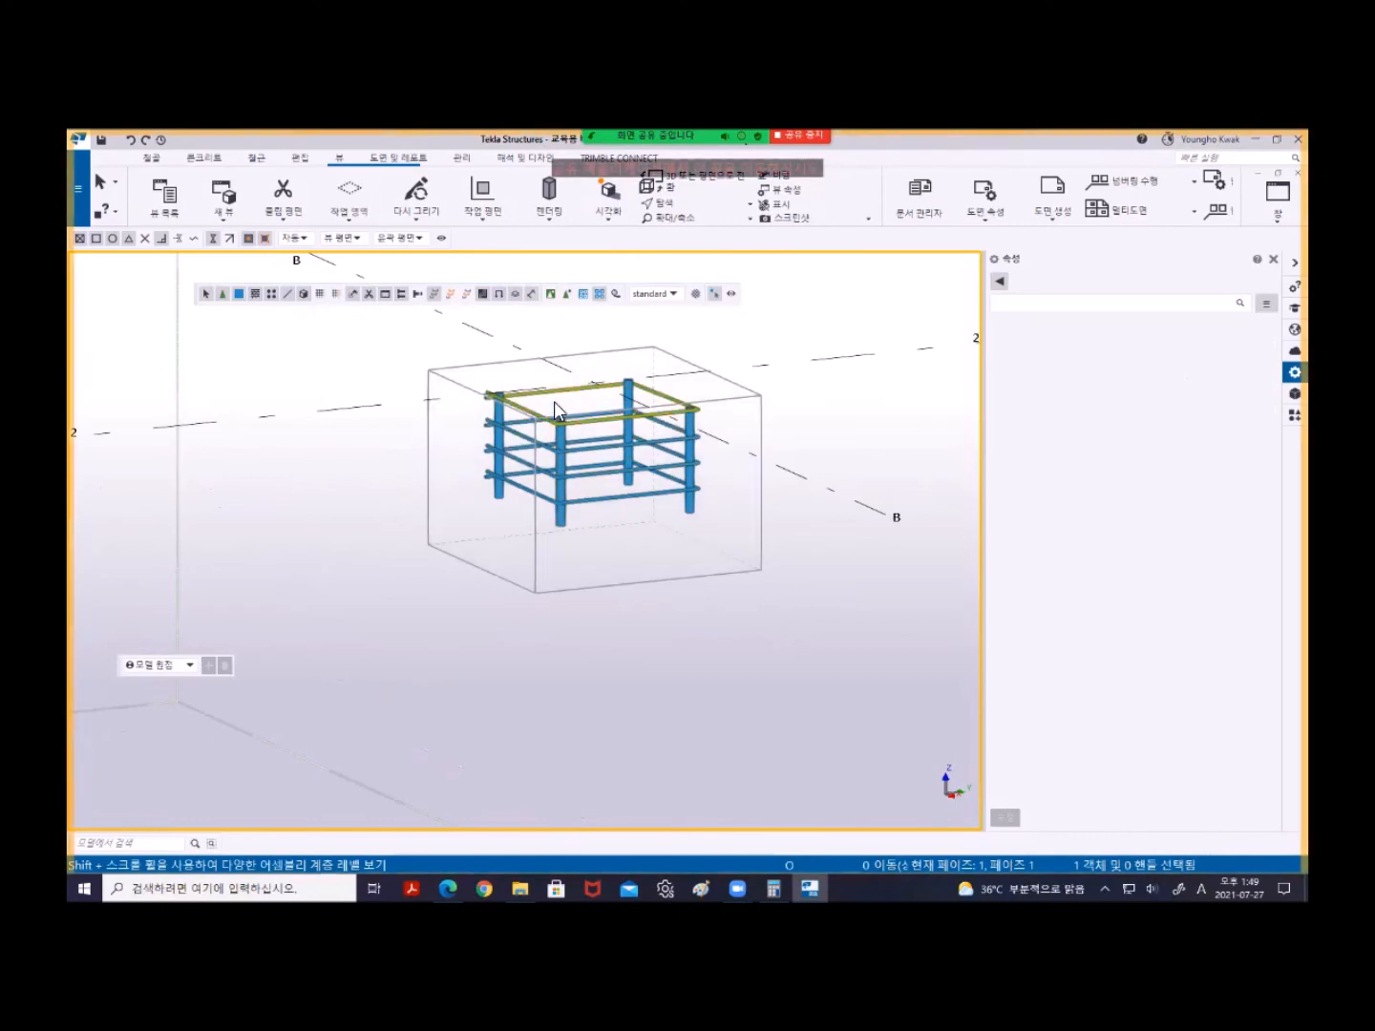
- Examine the complete rebar cage in the footing at grid B-2 and its position relative to the other footings
scroll(555, 401, "down", 2)
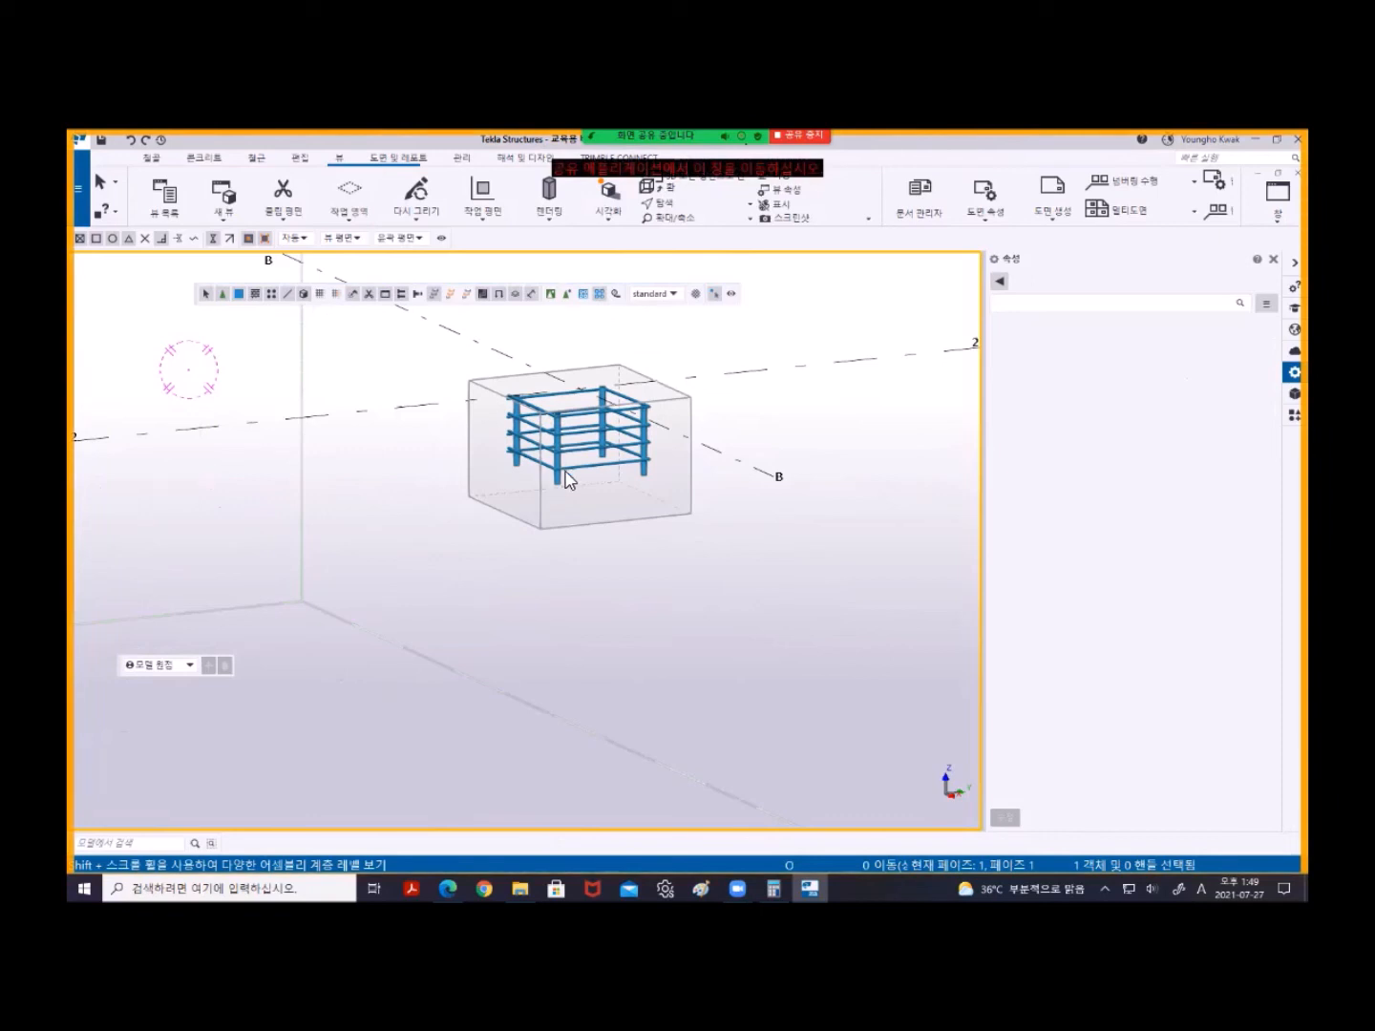
left_click(599, 469)
left_click_drag(492, 316, 661, 500)
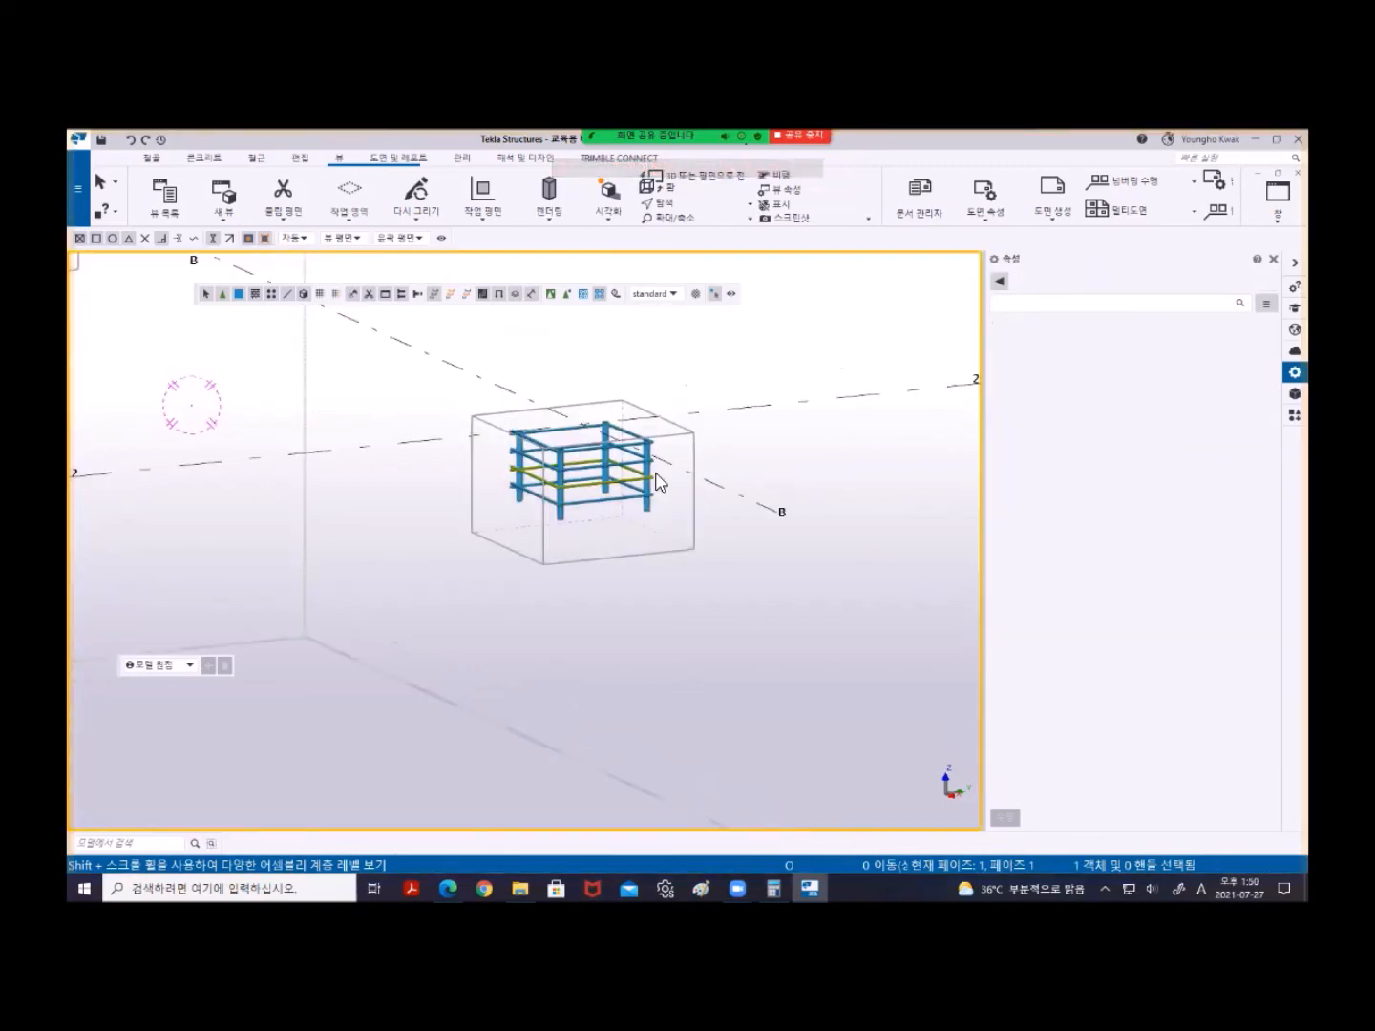
scroll(516, 473, "down", 5)
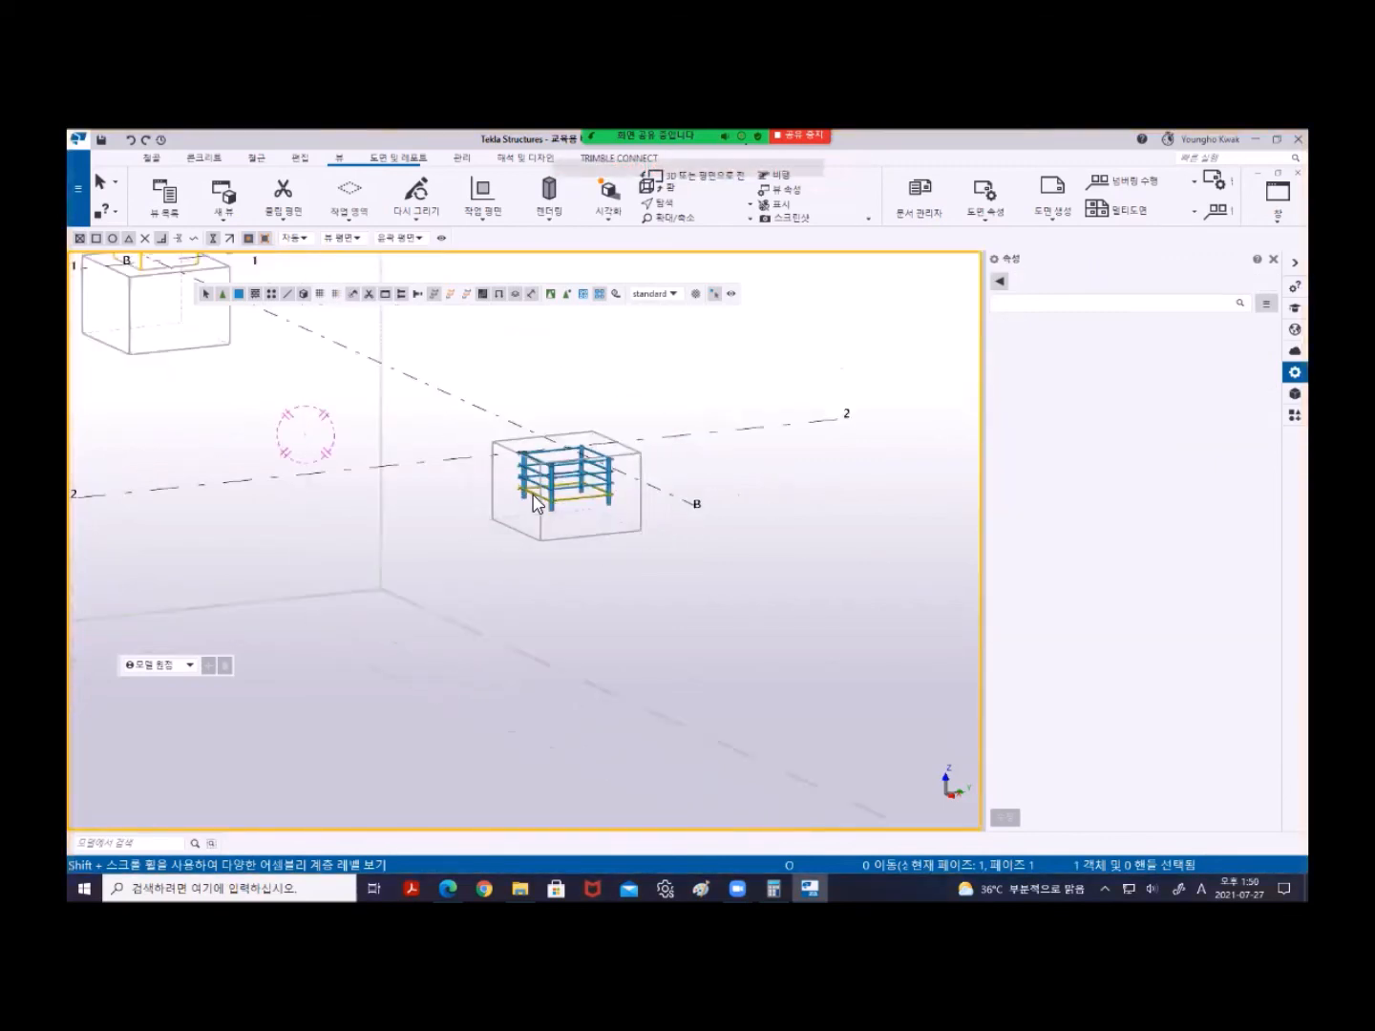
middle_click_drag(562, 552, 722, 644)
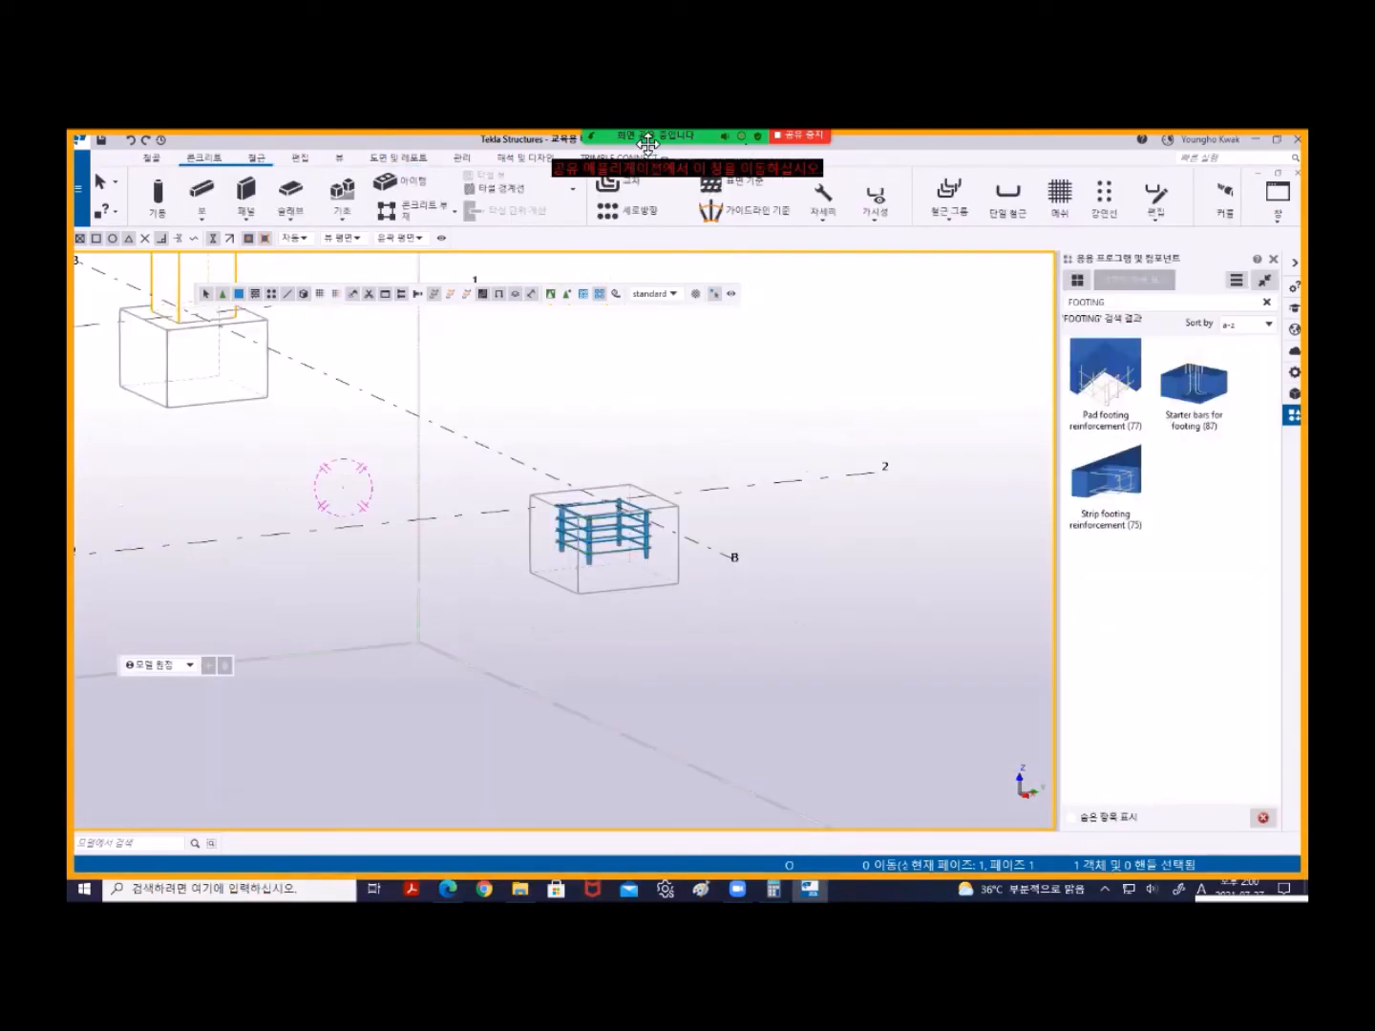
mouse_move(922, 141)
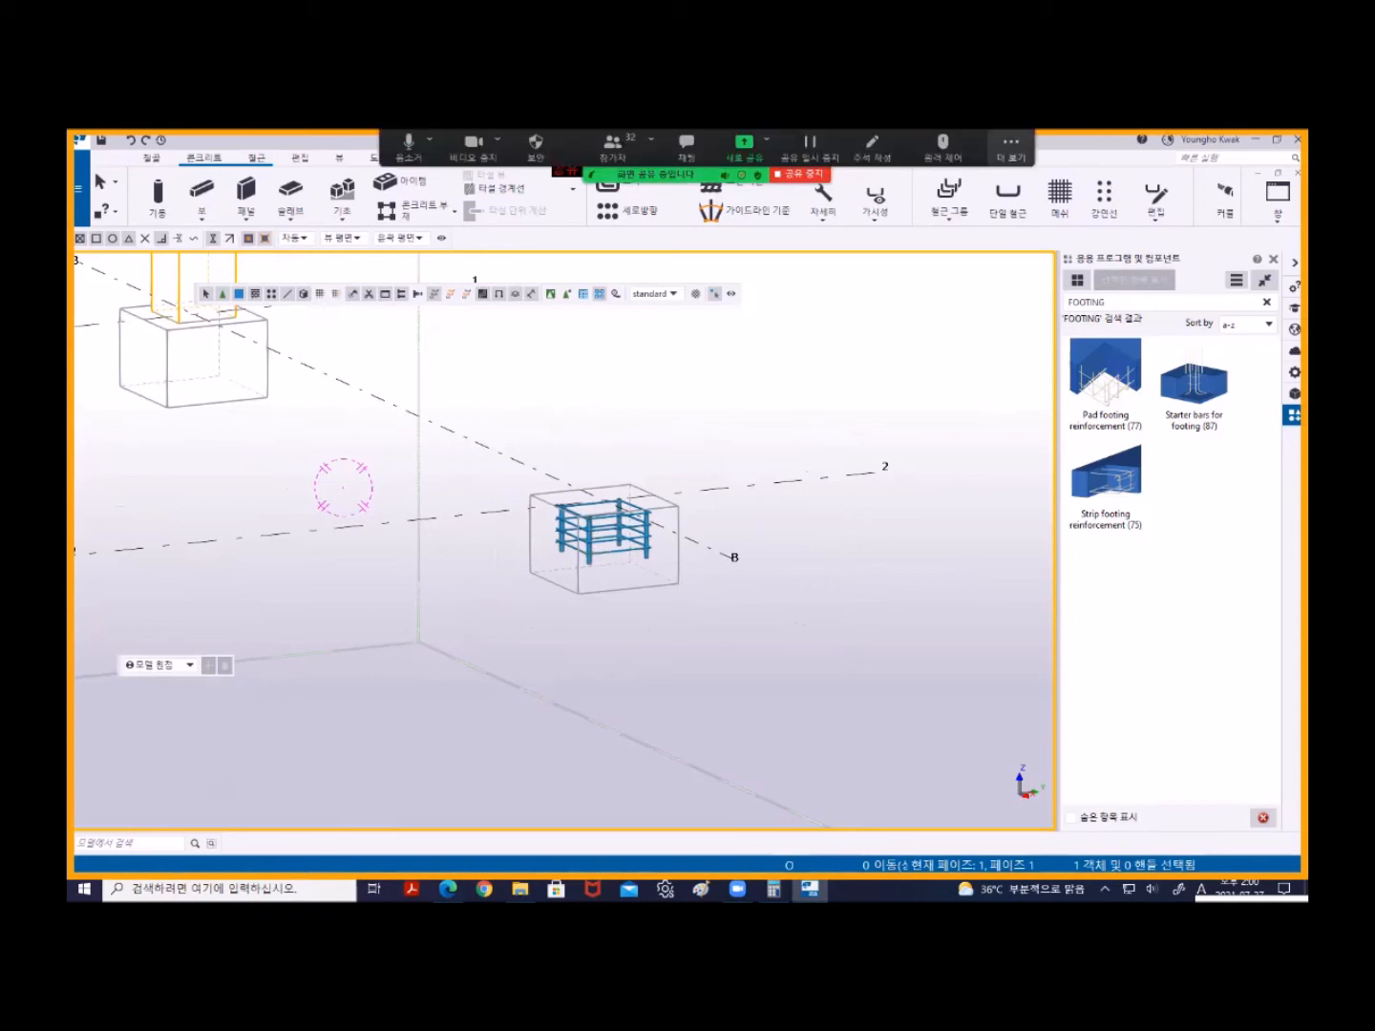
scroll(607, 420, "up", 5)
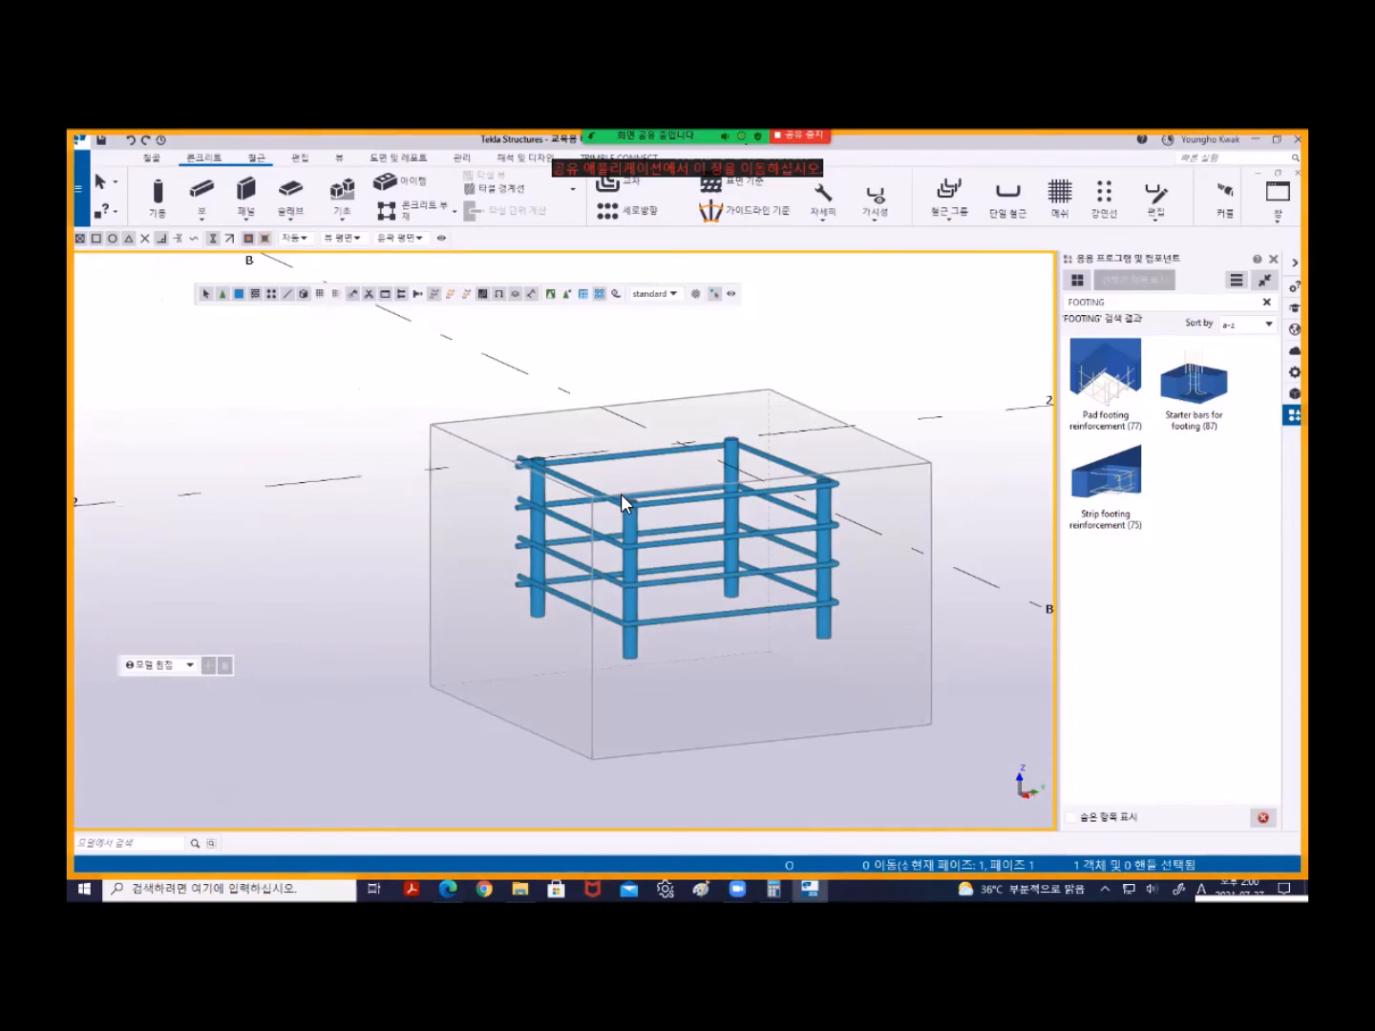
scroll(625, 507, "down", 4)
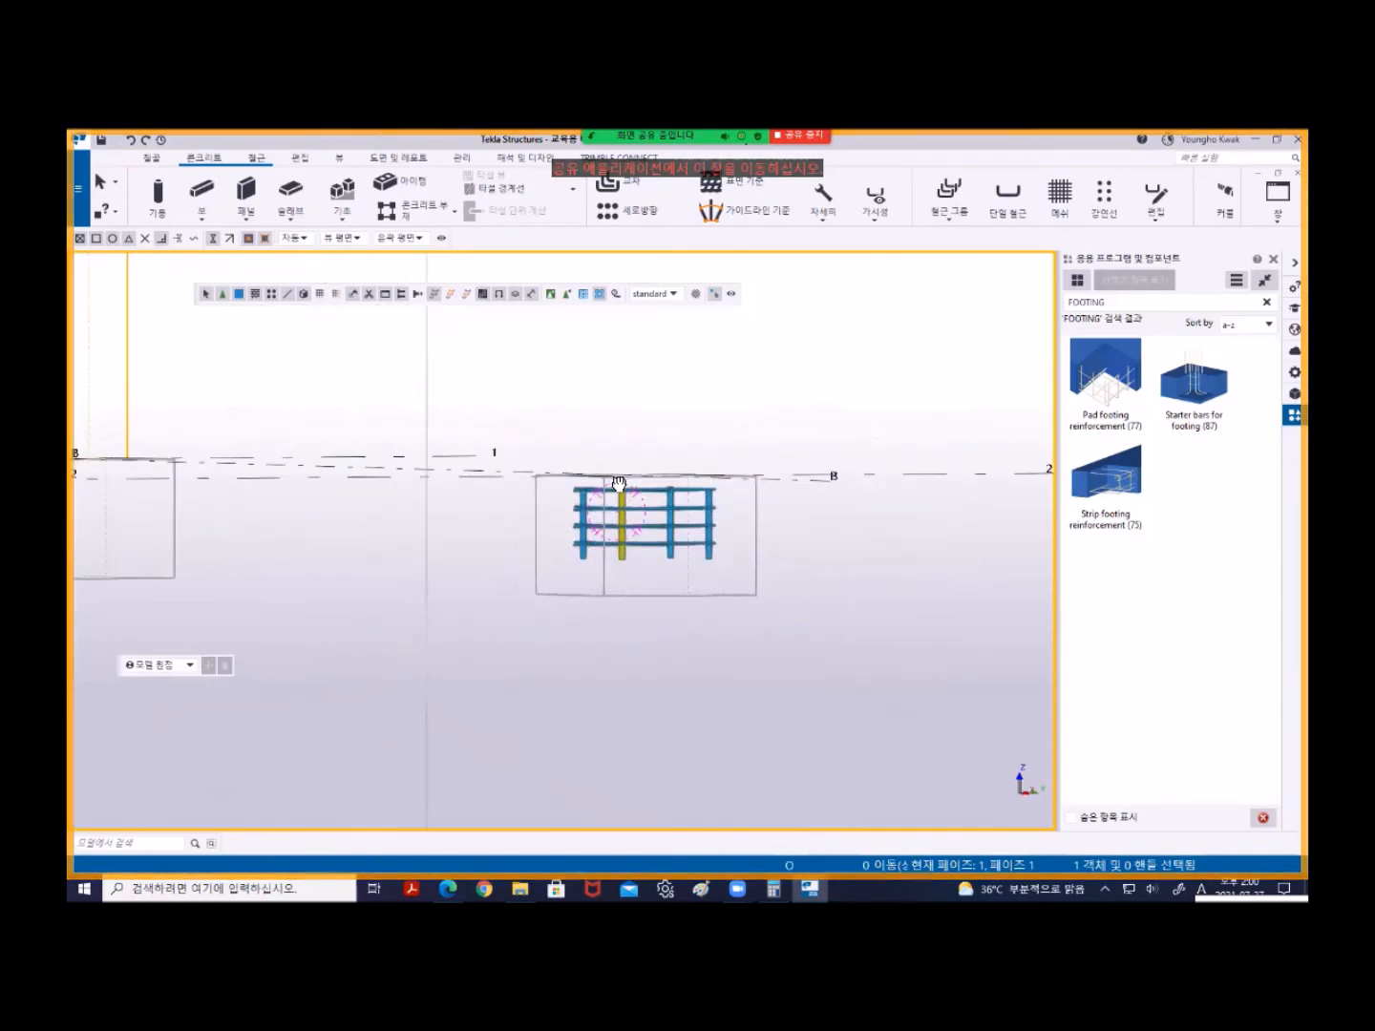
scroll(813, 589, "down", 5)
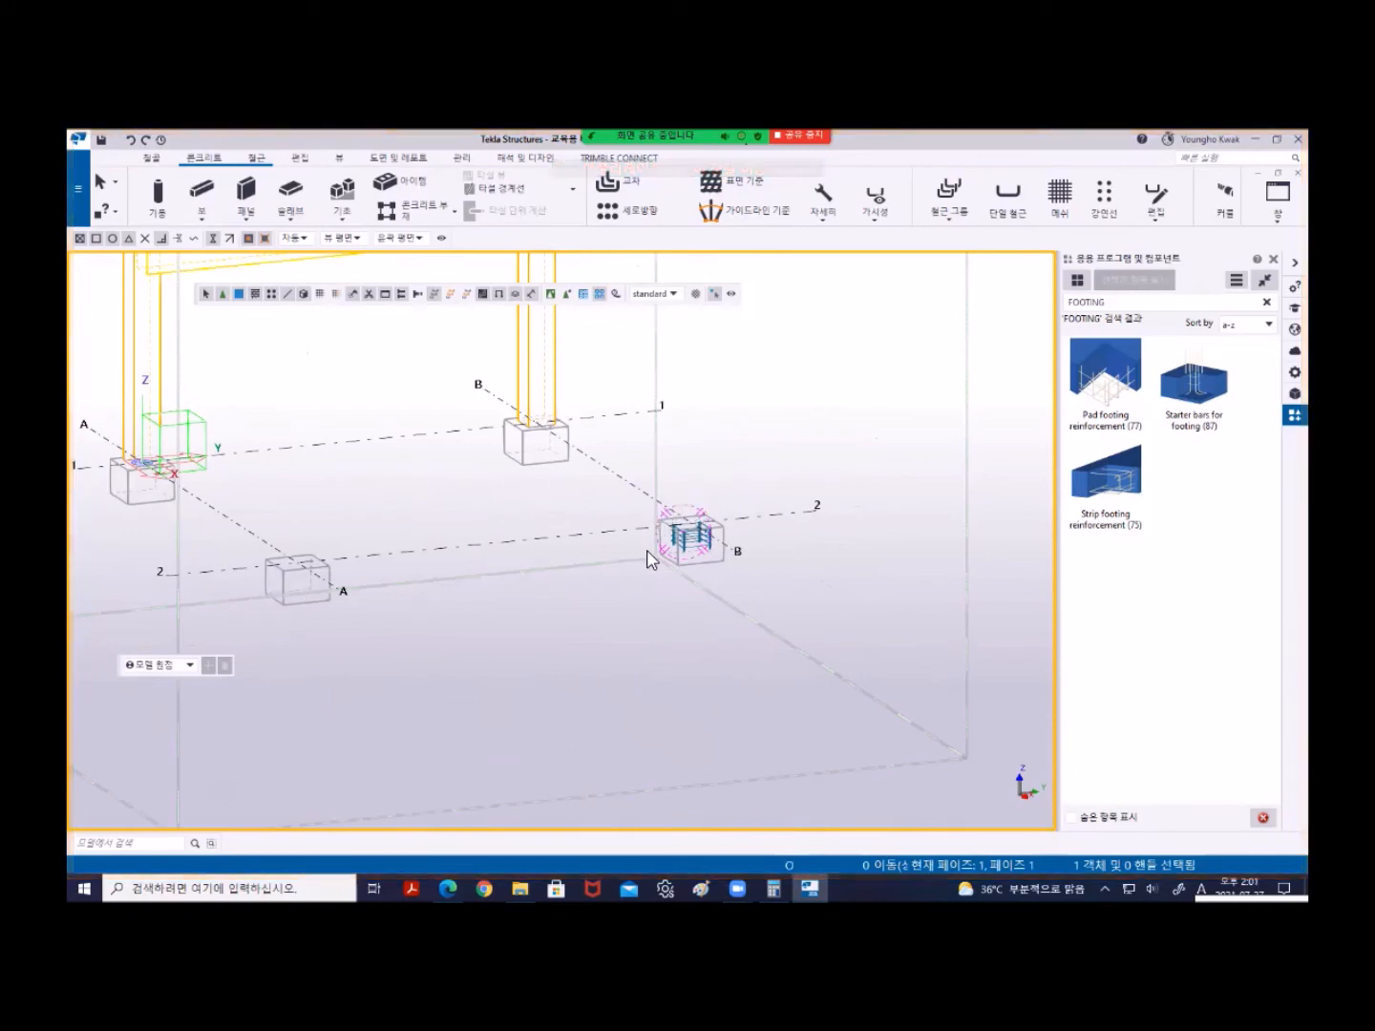
- Start defining a new custom component for the footing reinforcement and set its type to Detail (상세)
scroll(692, 556, "up", 5)
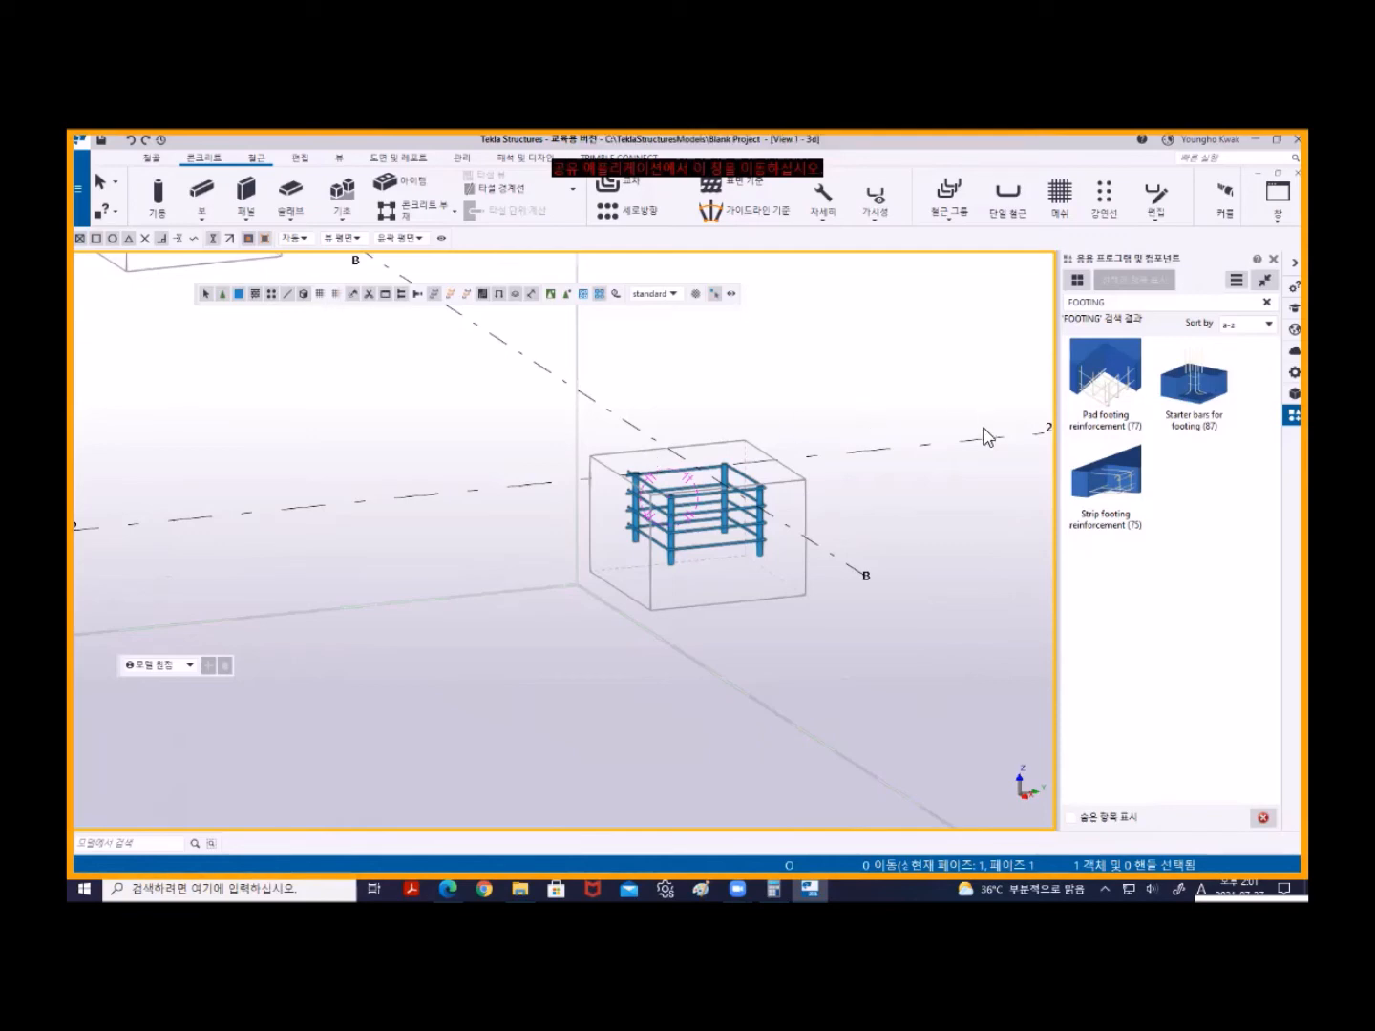
key("ctrl+f")
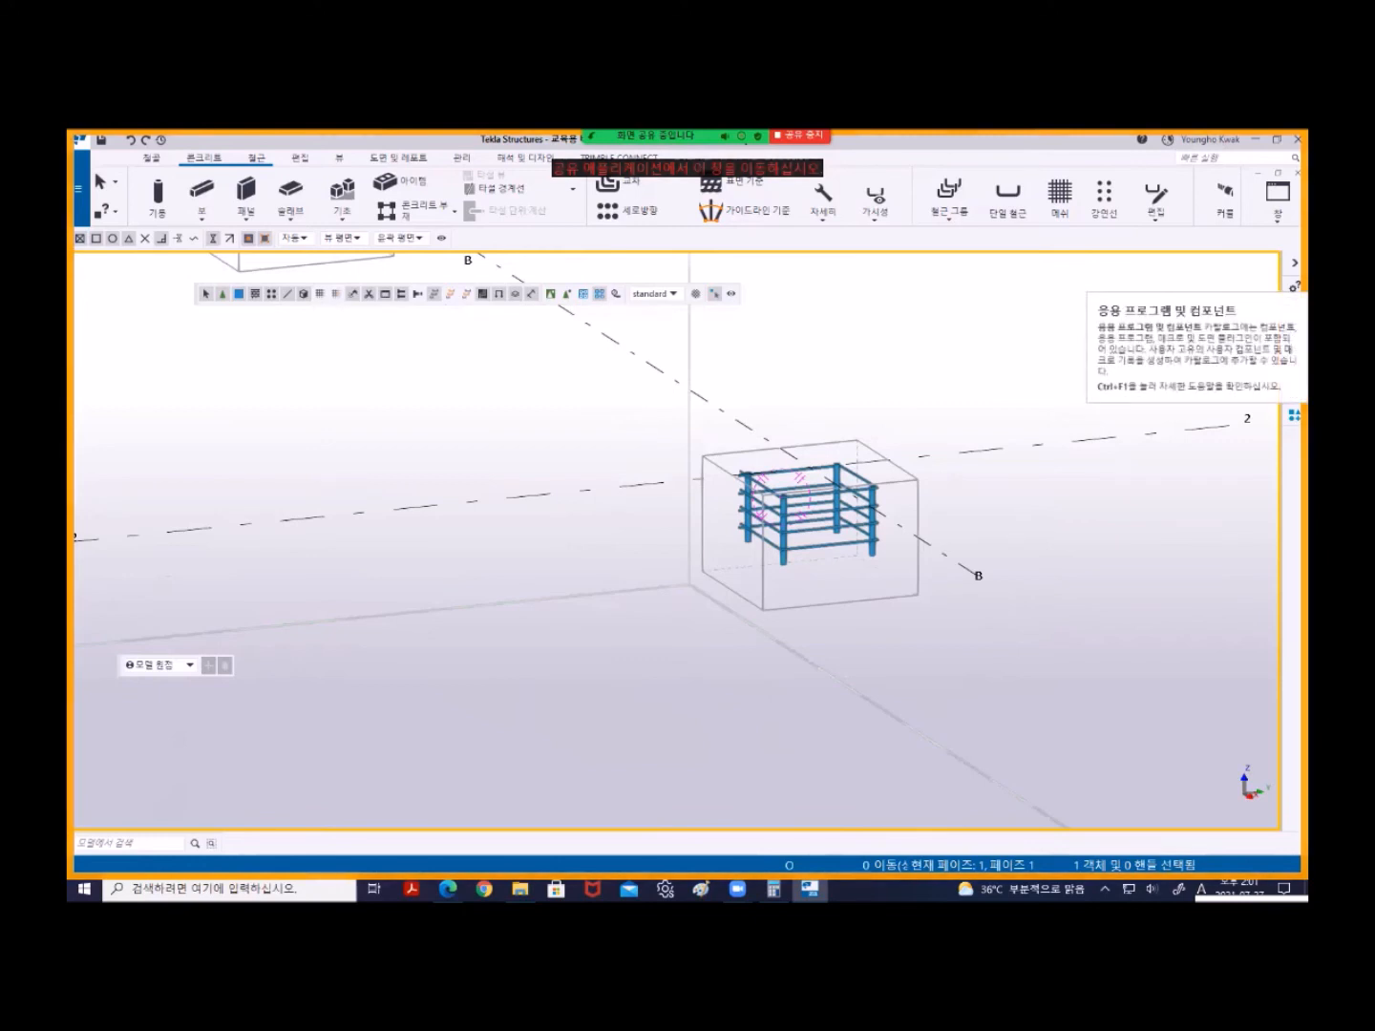
left_click(1294, 416)
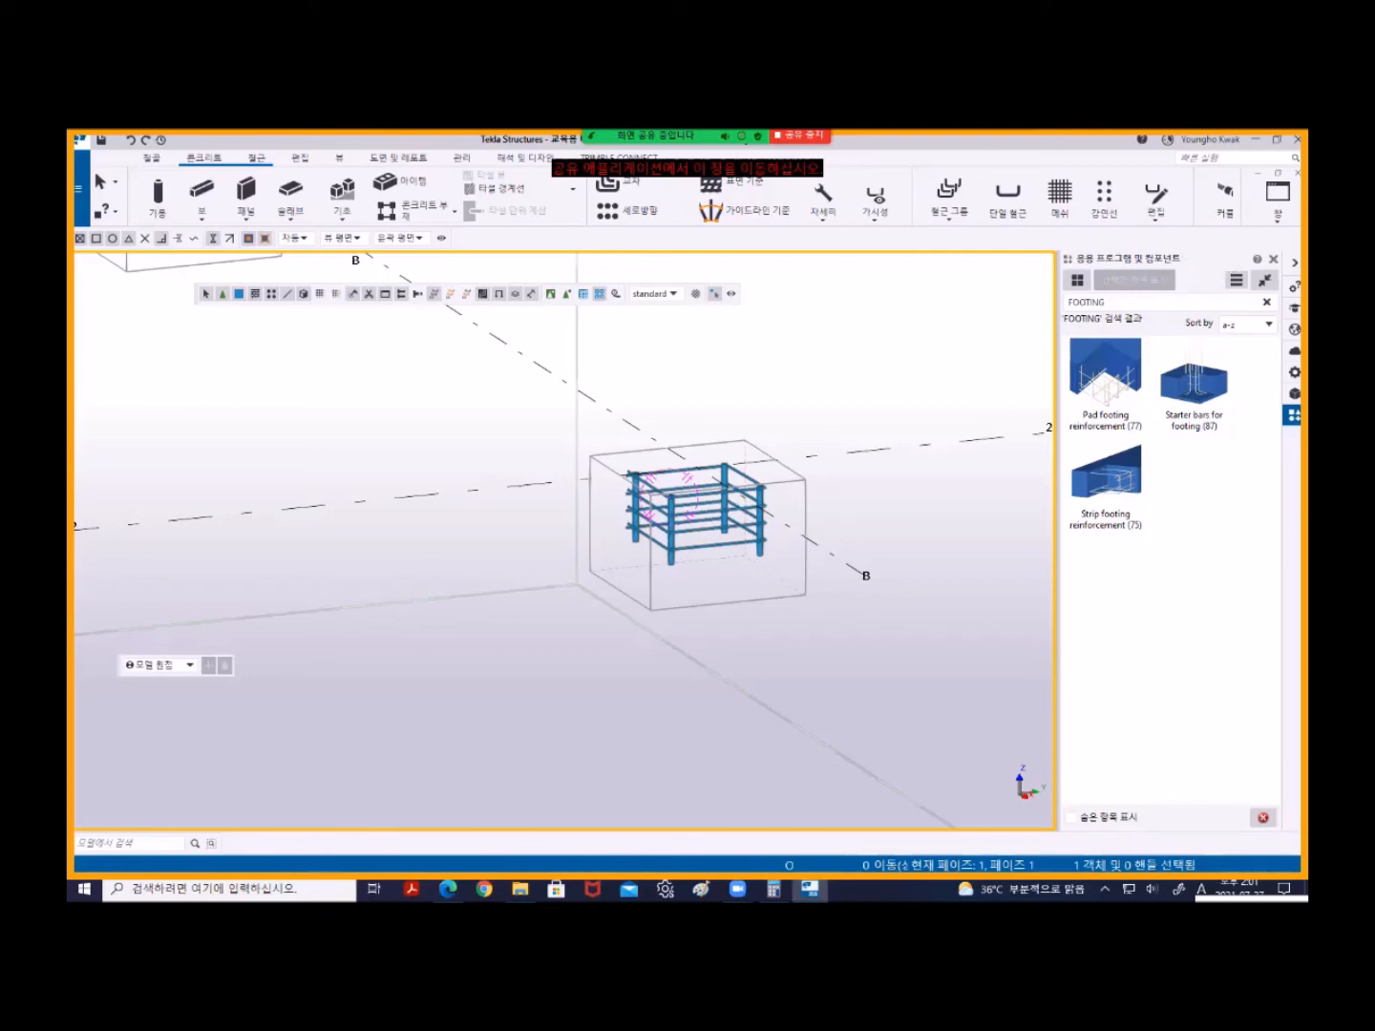
left_click(1237, 280)
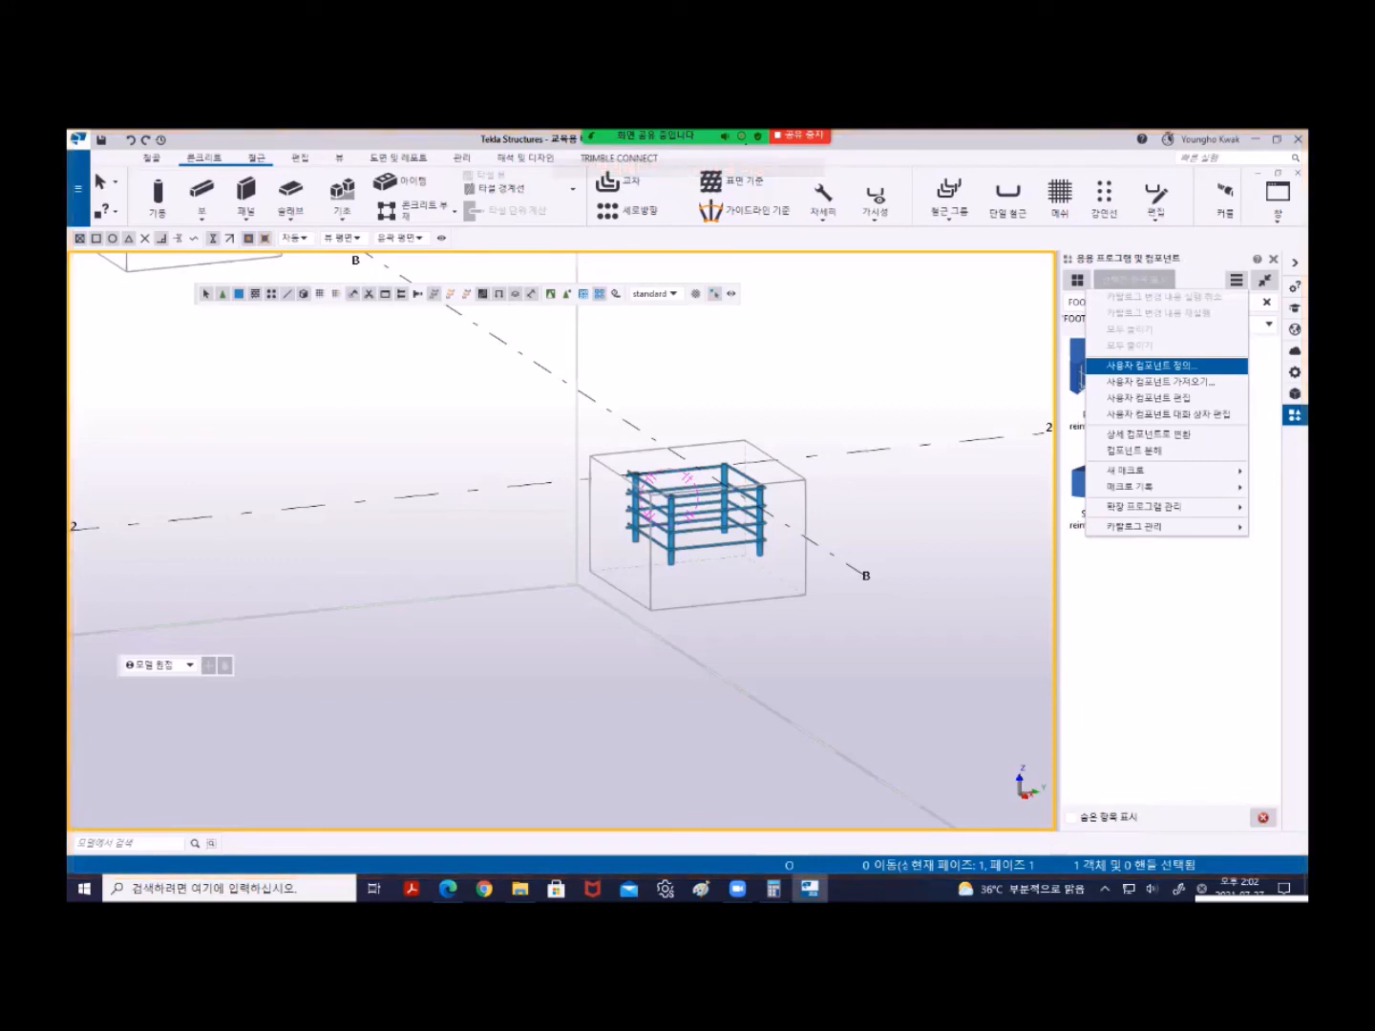
left_click(1151, 366)
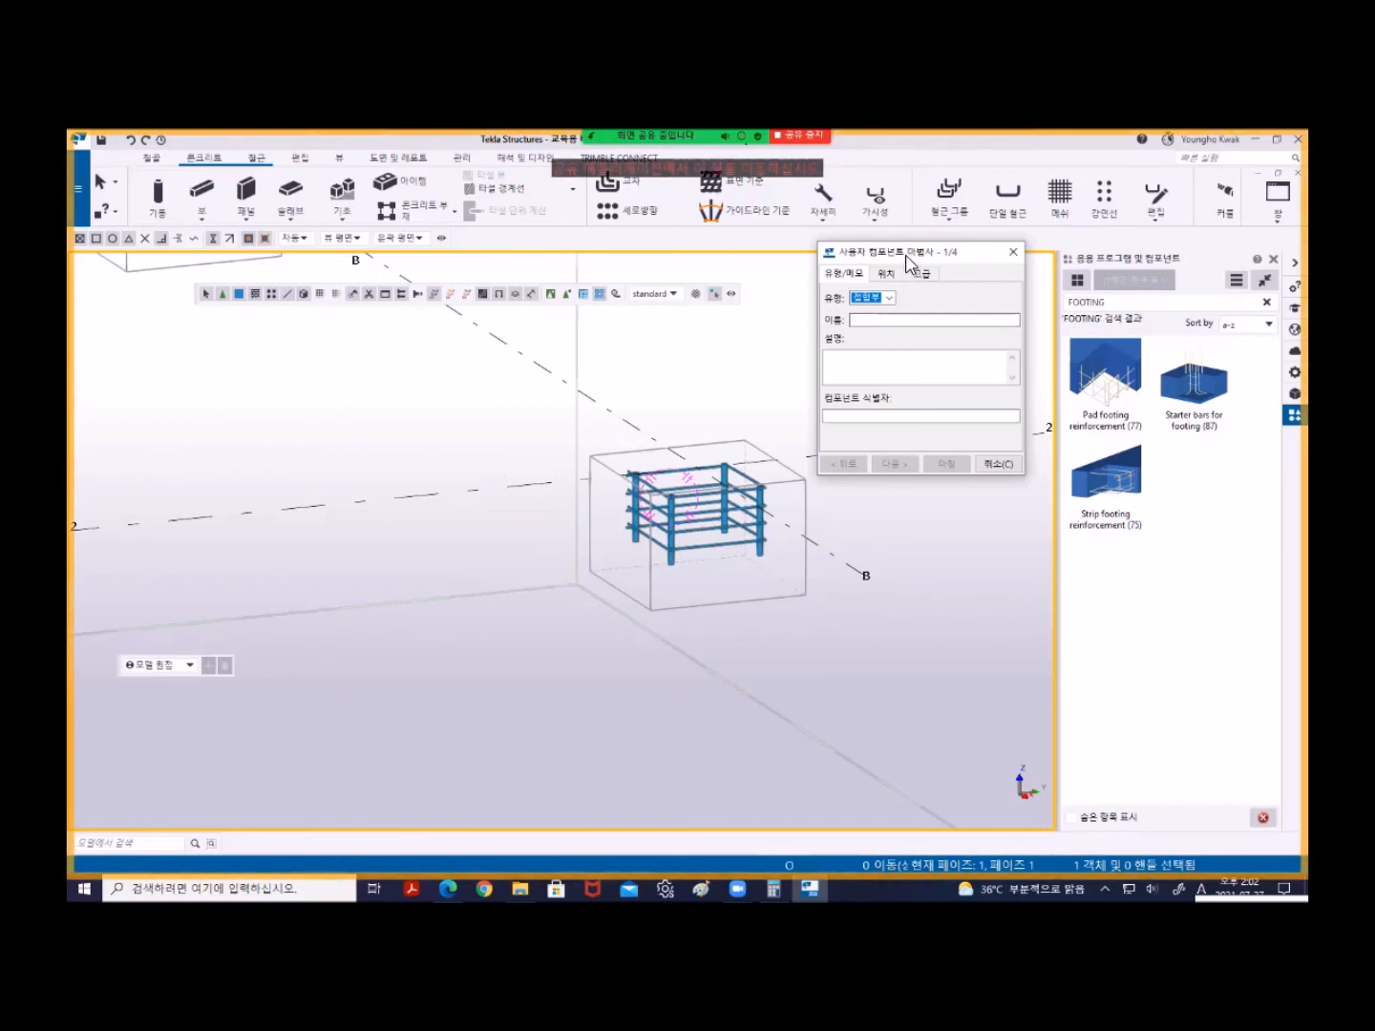
left_click_drag(907, 260, 839, 313)
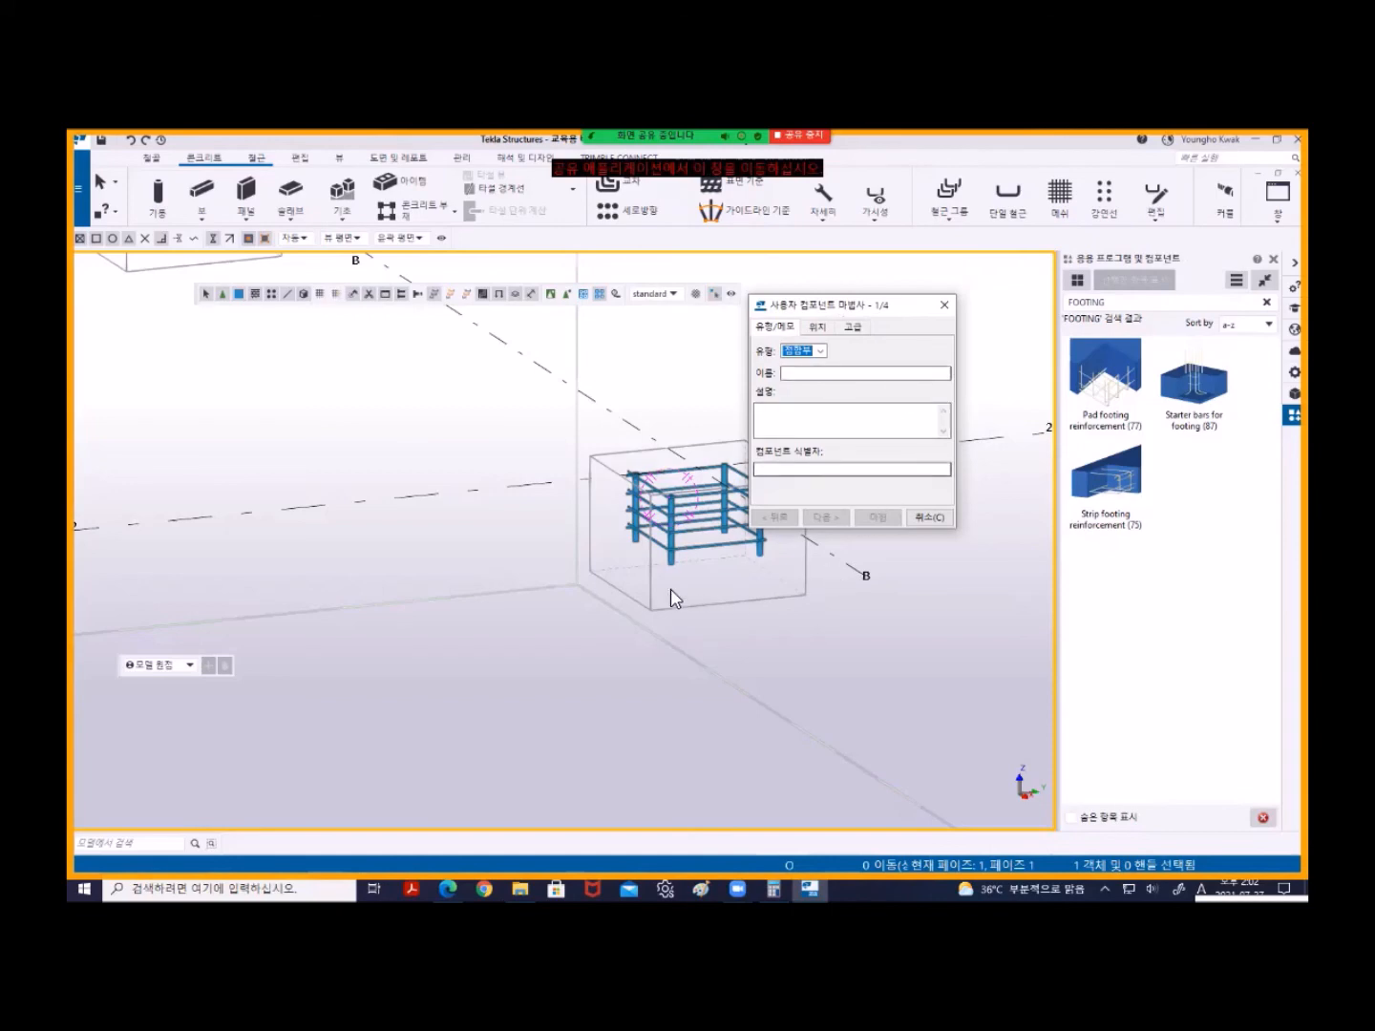
left_click(820, 352)
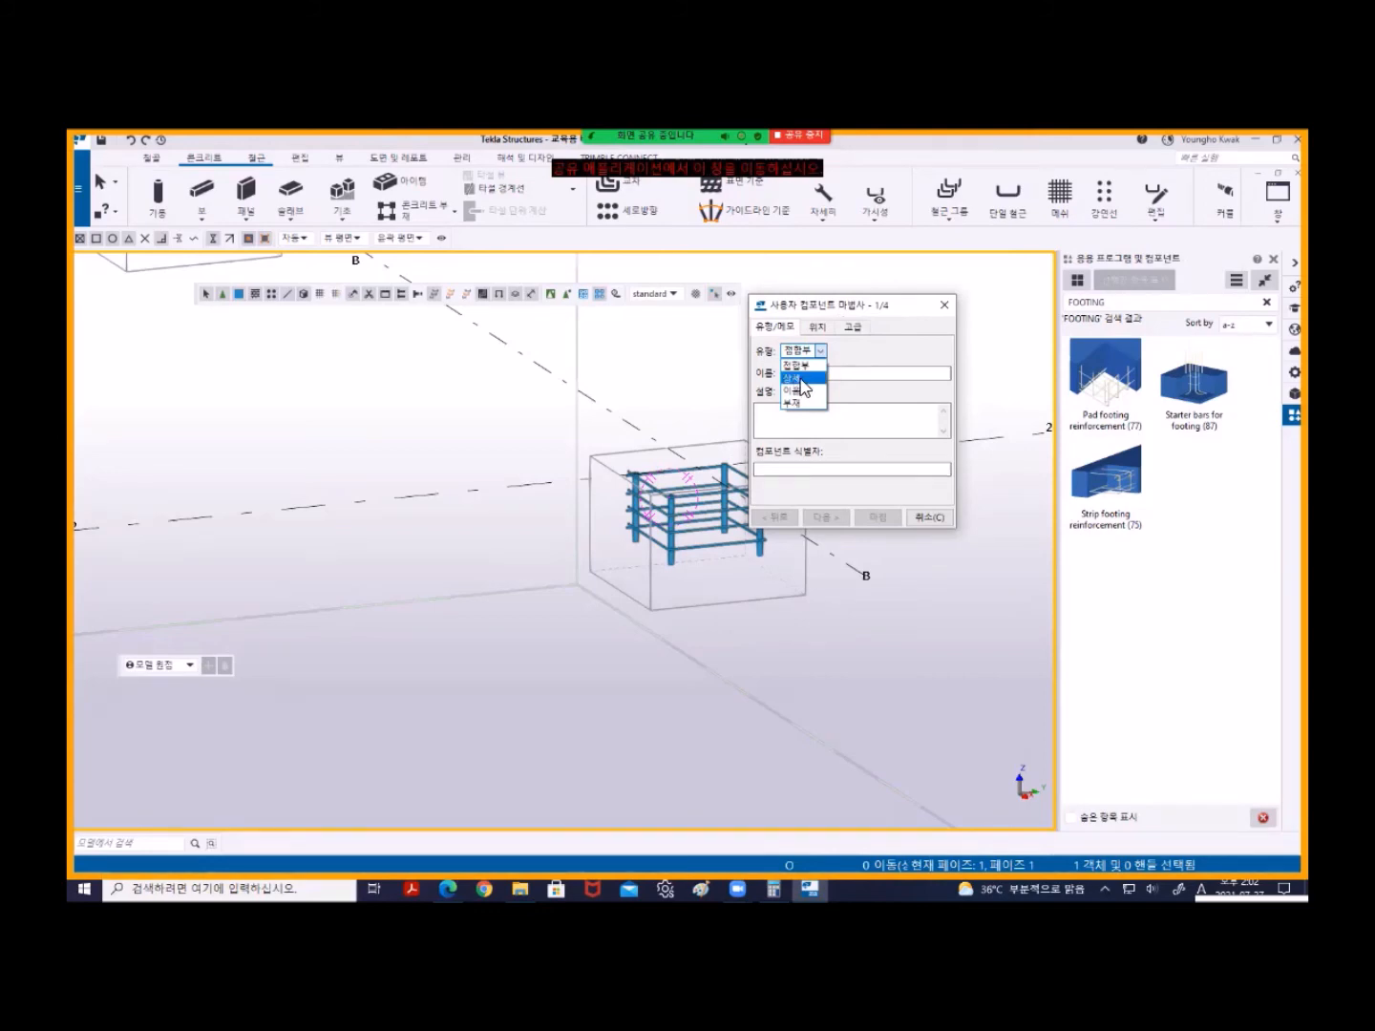
left_click(801, 380)
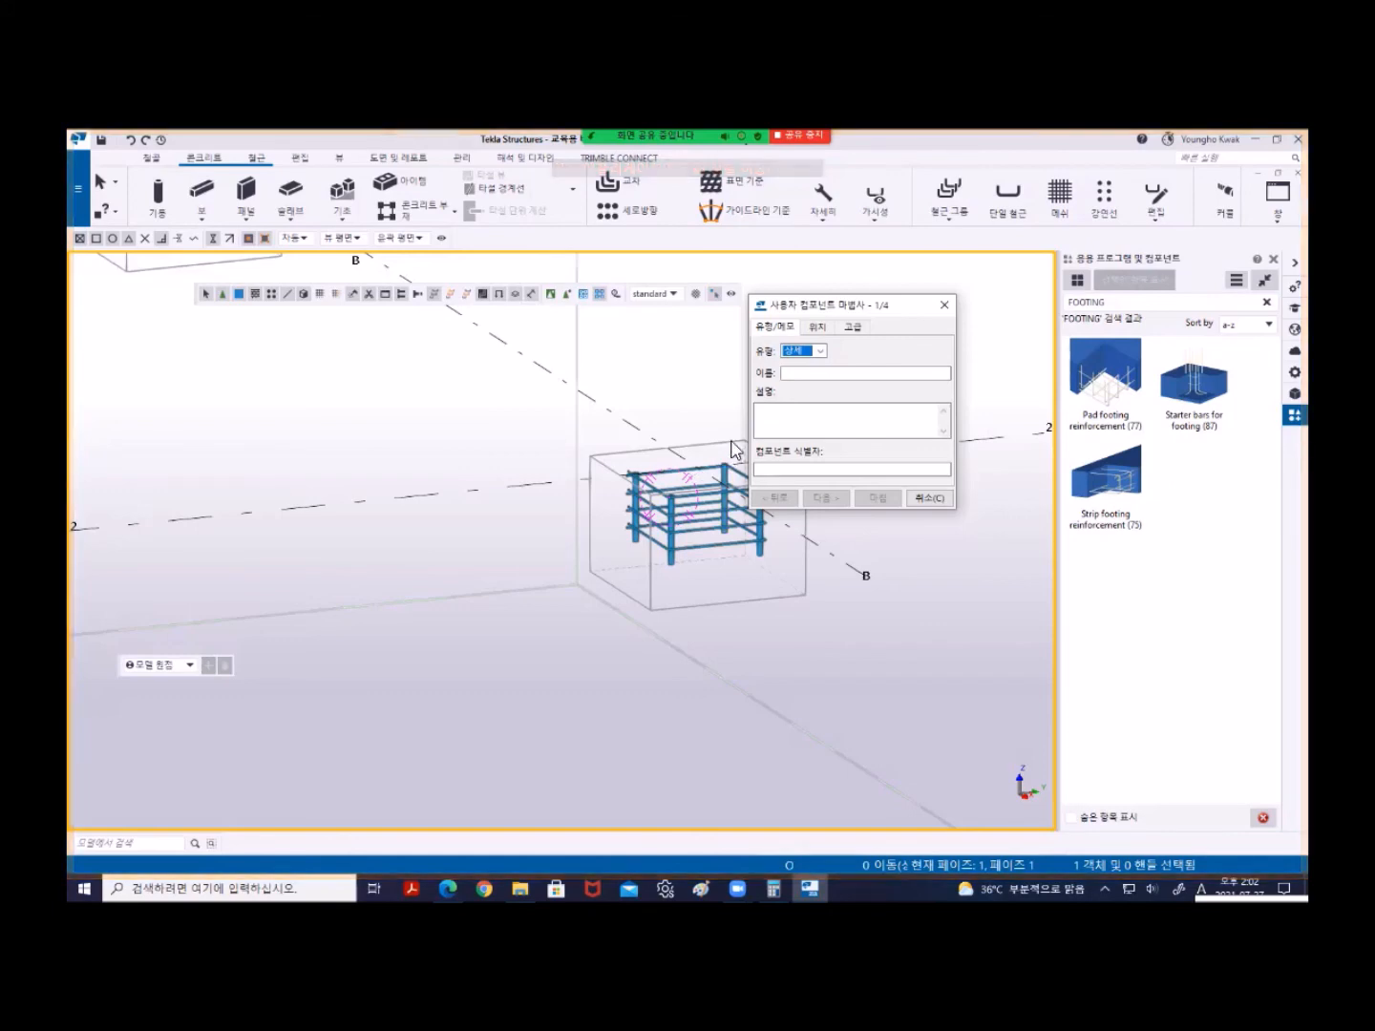
- Name the custom component F700-REBAR and proceed to choosing its objects, with the description and identifier left blank
left_click(823, 375)
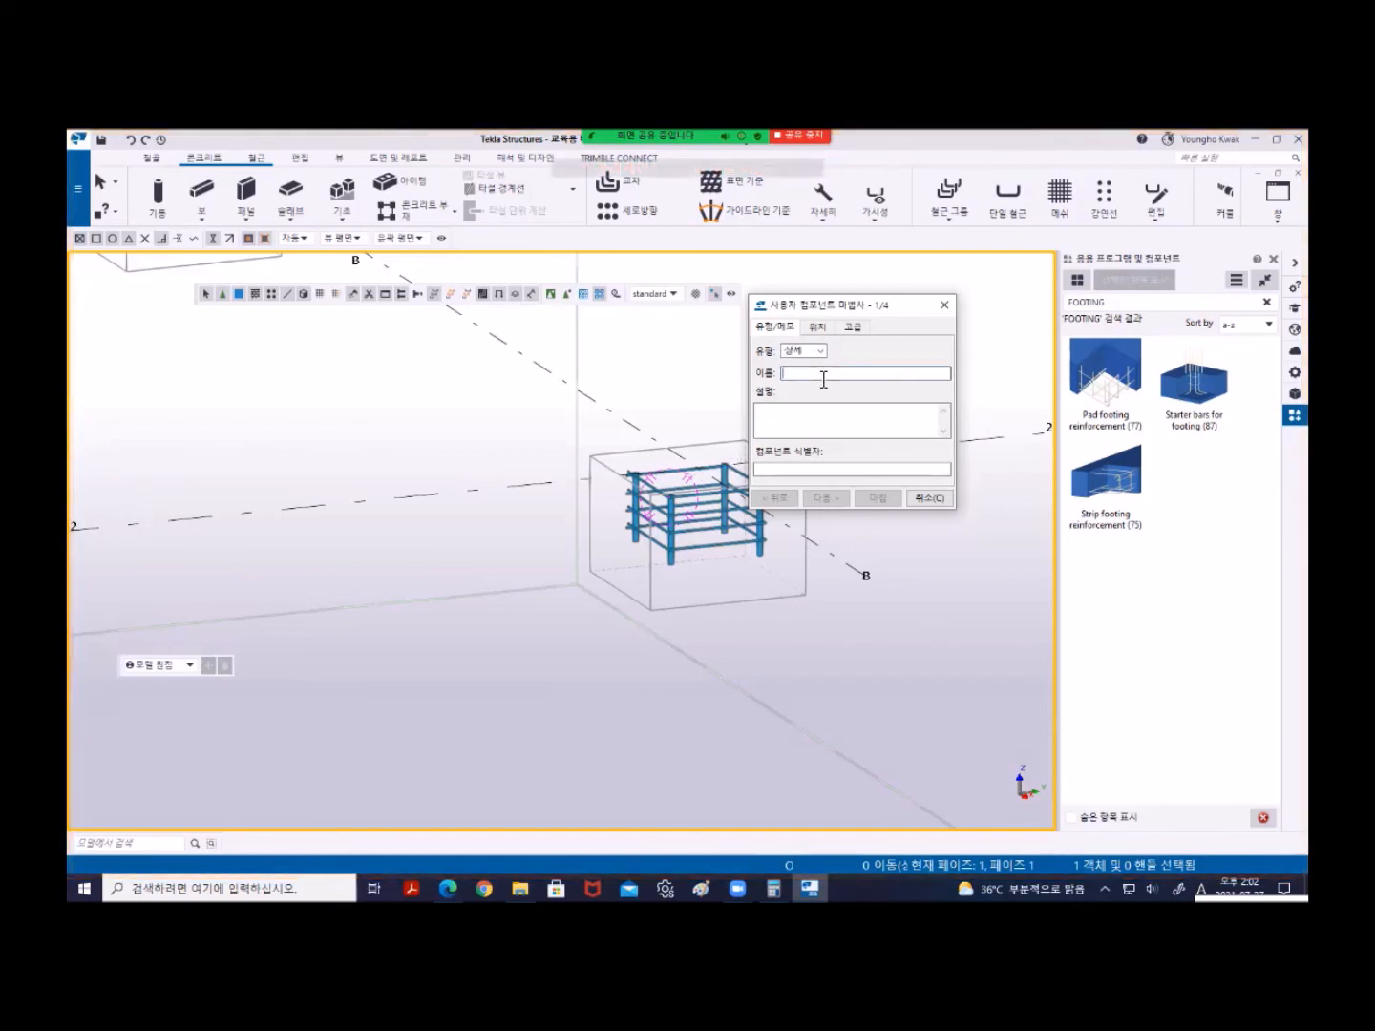
type("f70")
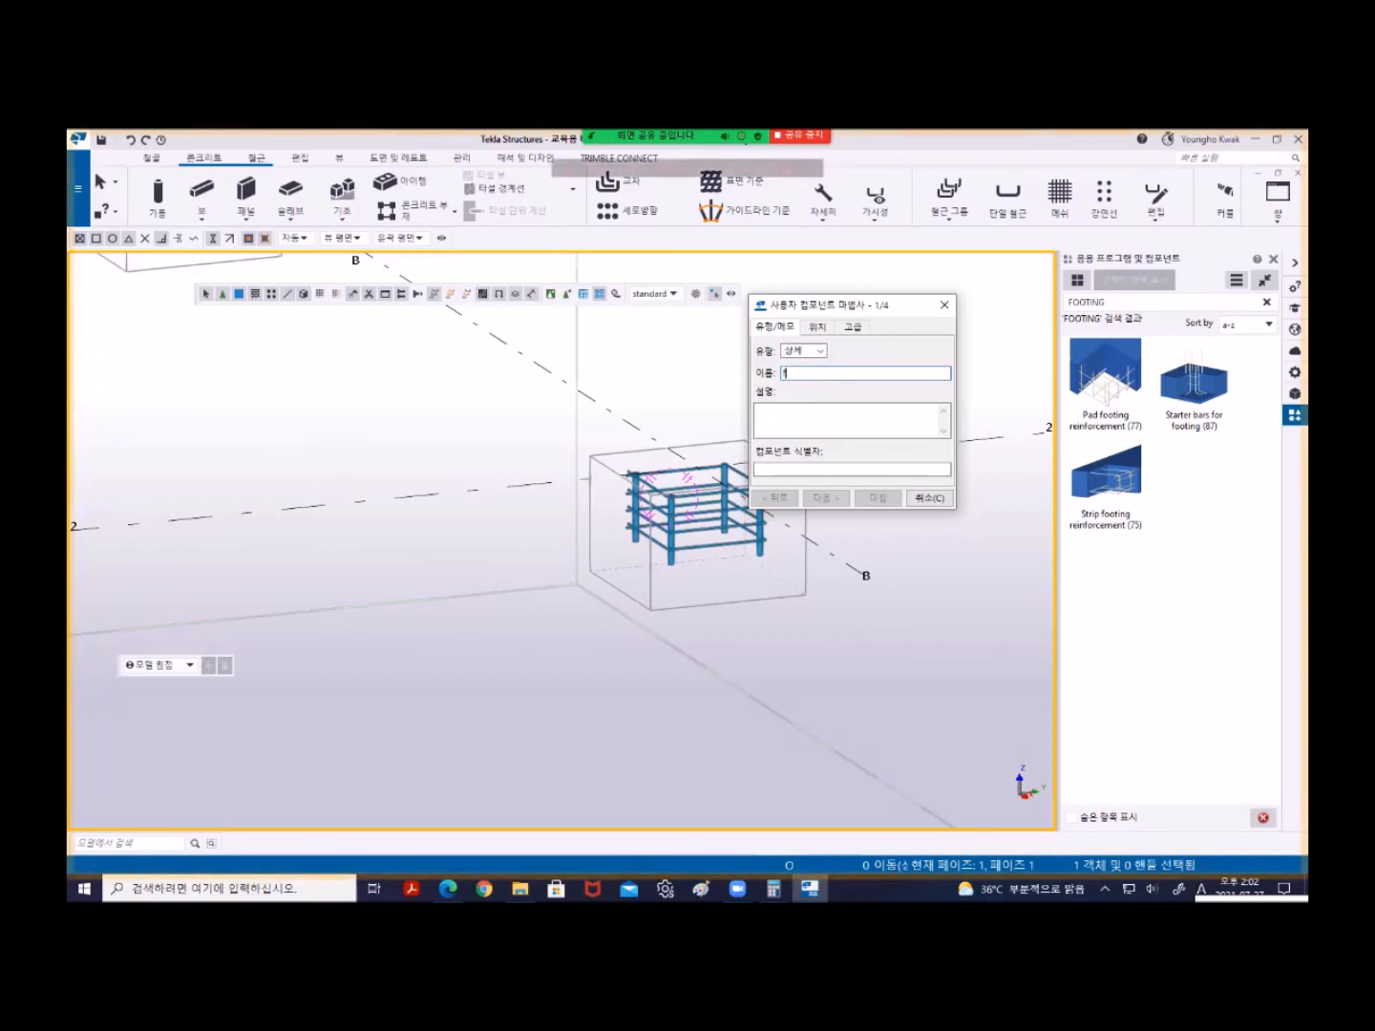
type("0")
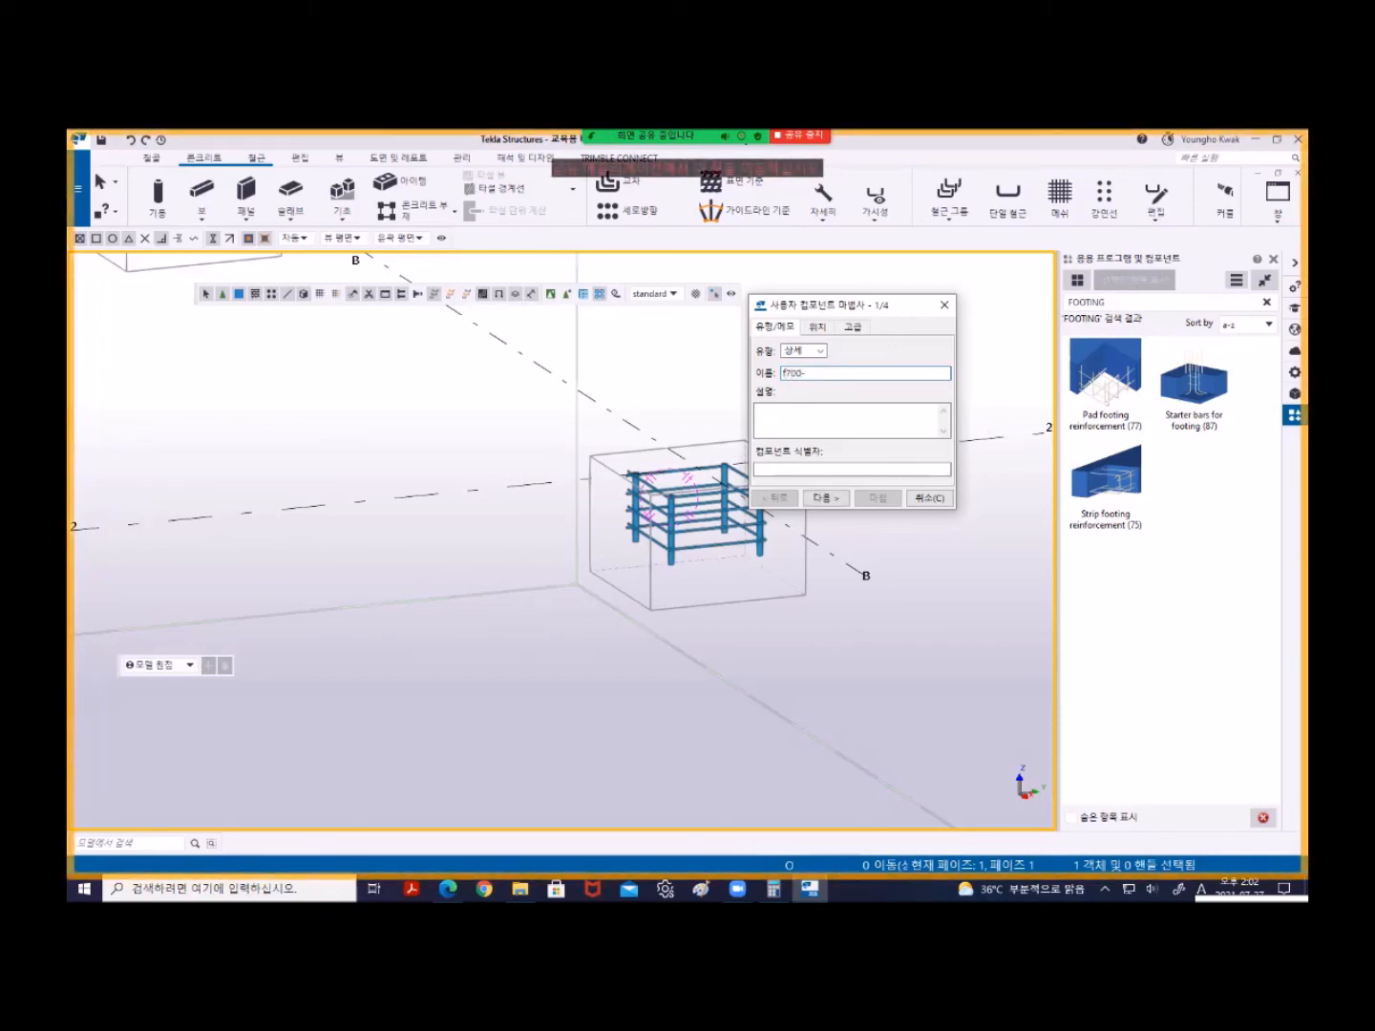
type("-")
type("띠")
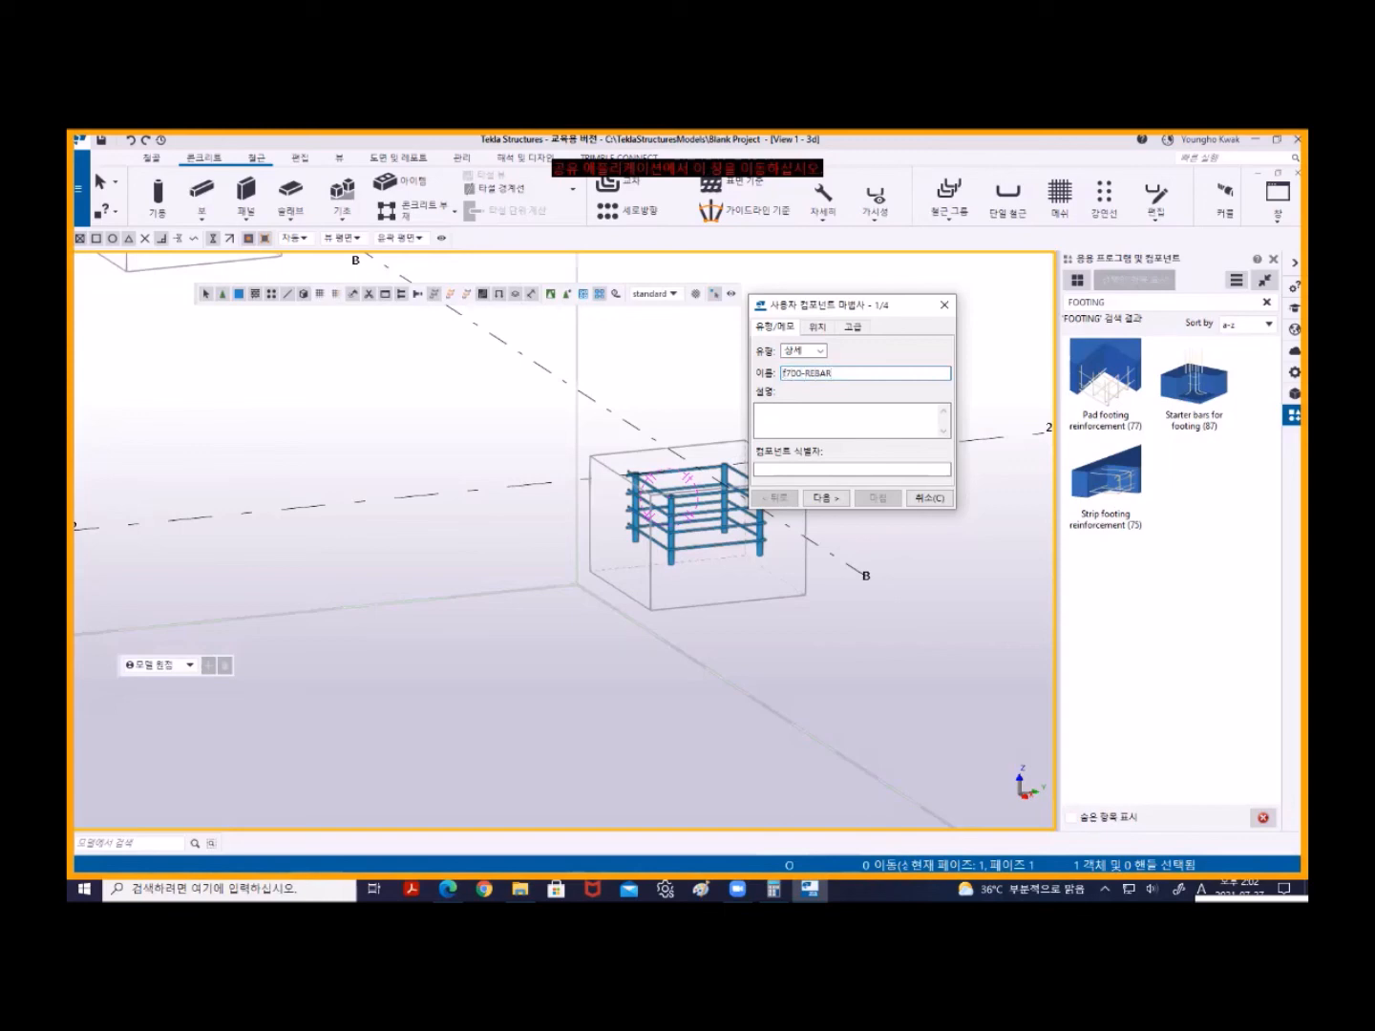
key("BackSpace")
type("F")
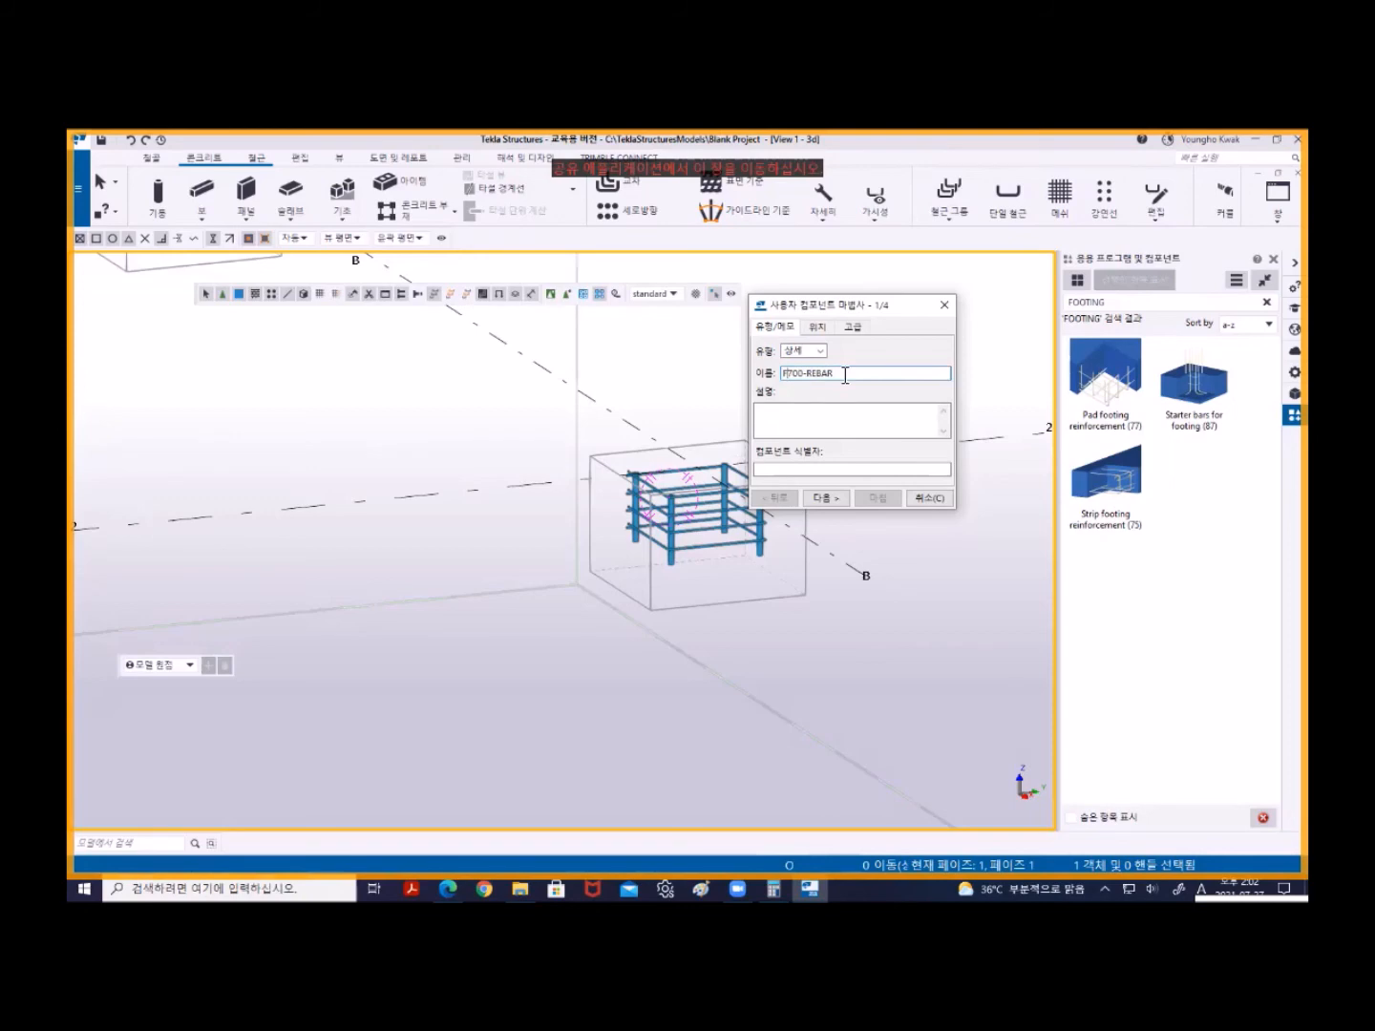
left_click(786, 419)
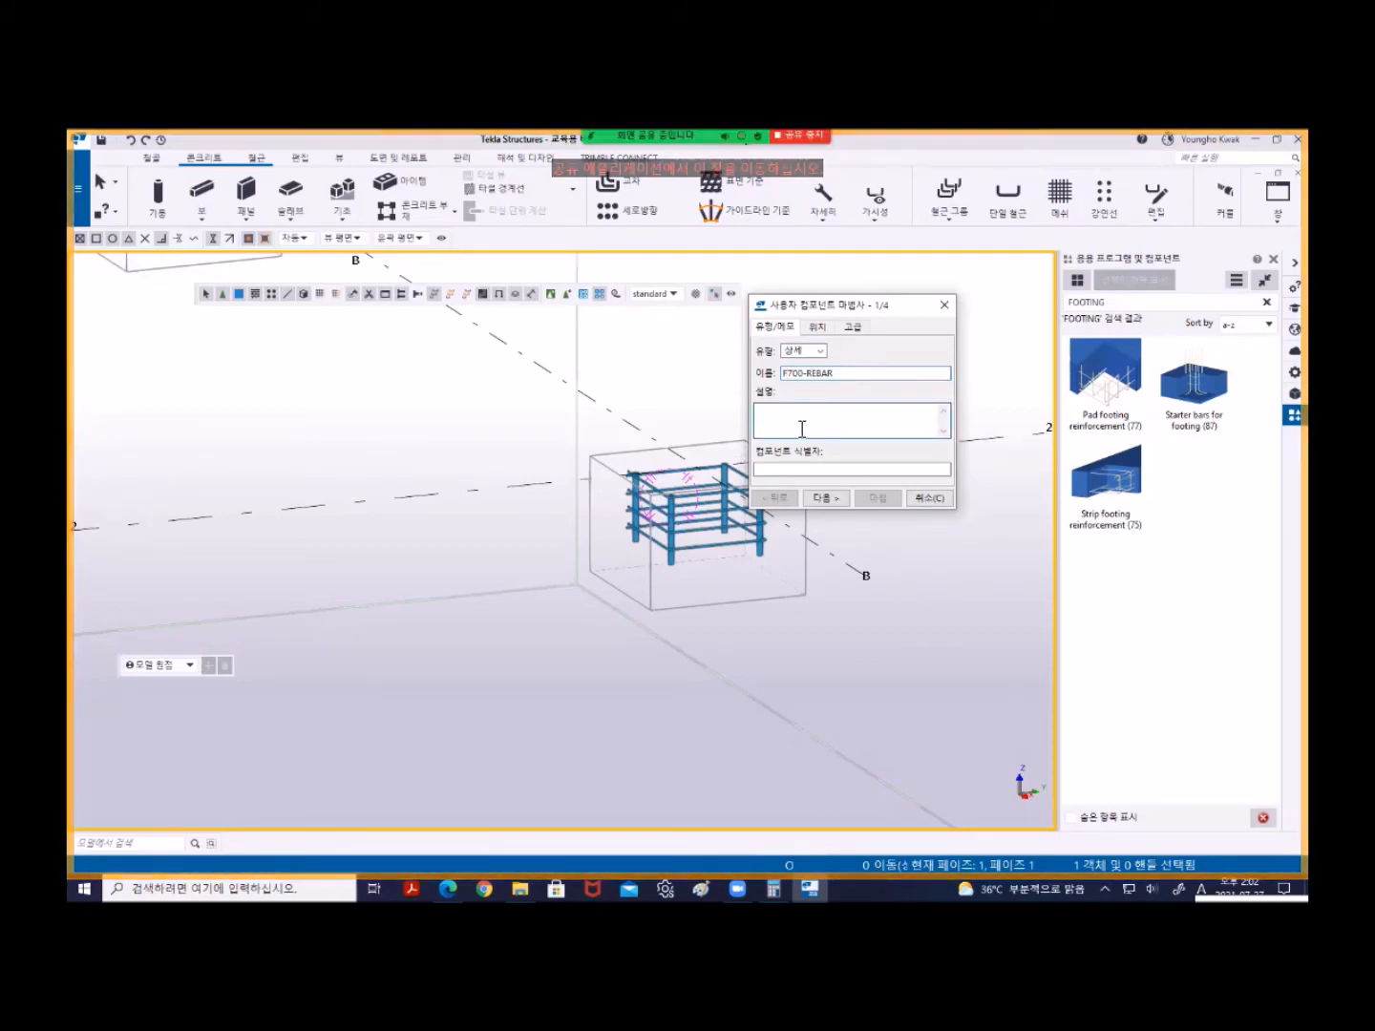
left_click(776, 468)
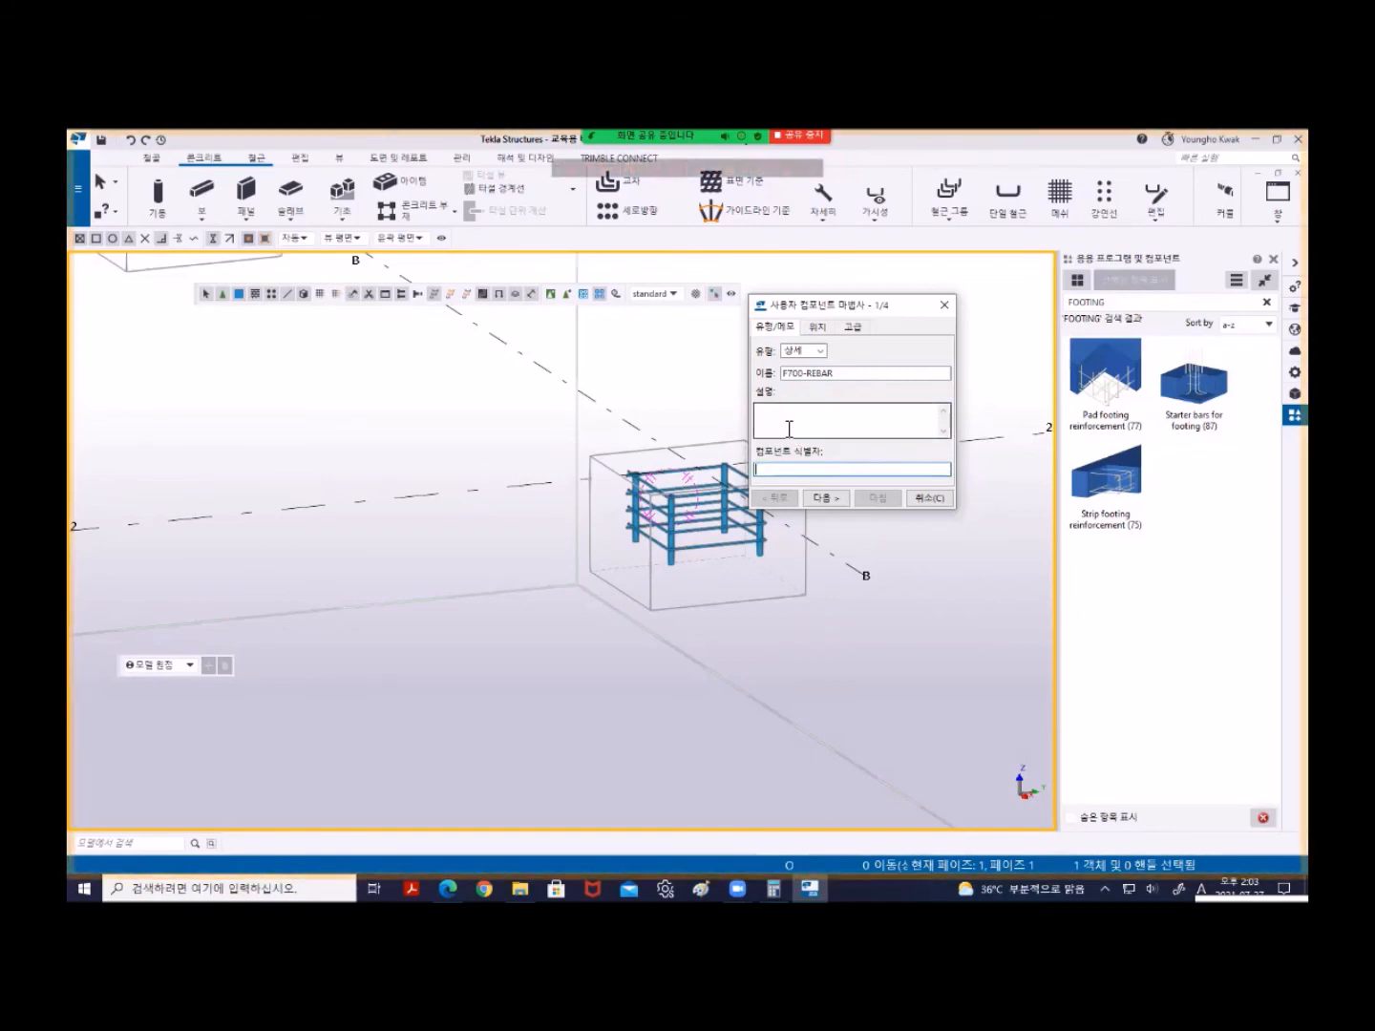
left_click(825, 499)
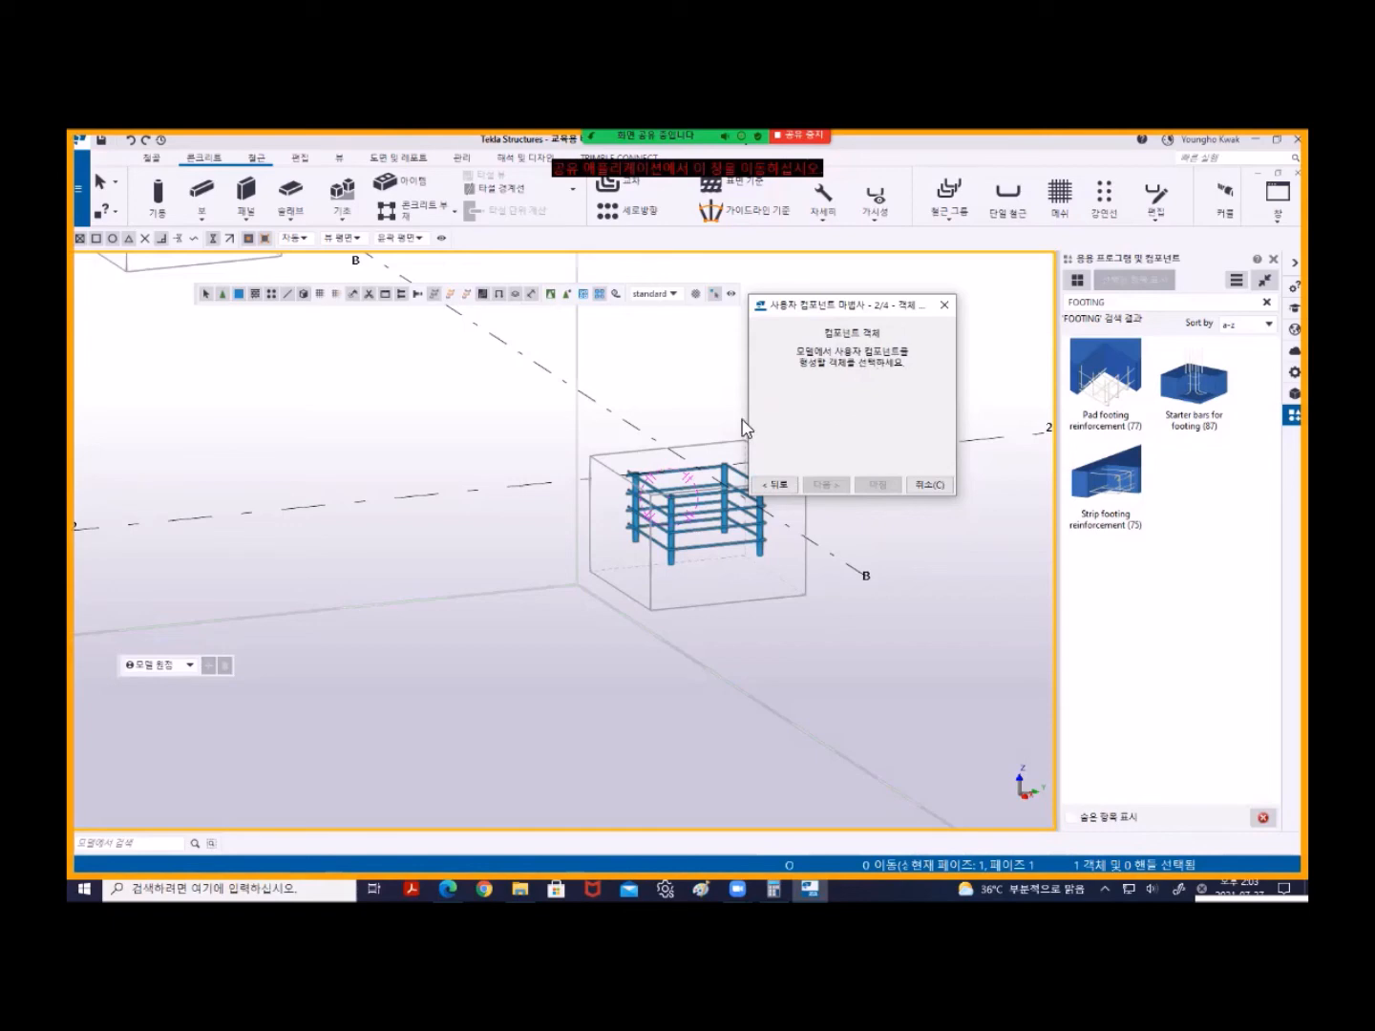
- Choose all the vertical bars and hoops in the footing at grid B-2 as the component's objects
middle_click_drag(695, 436, 580, 454)
scroll(573, 473, "up", 2)
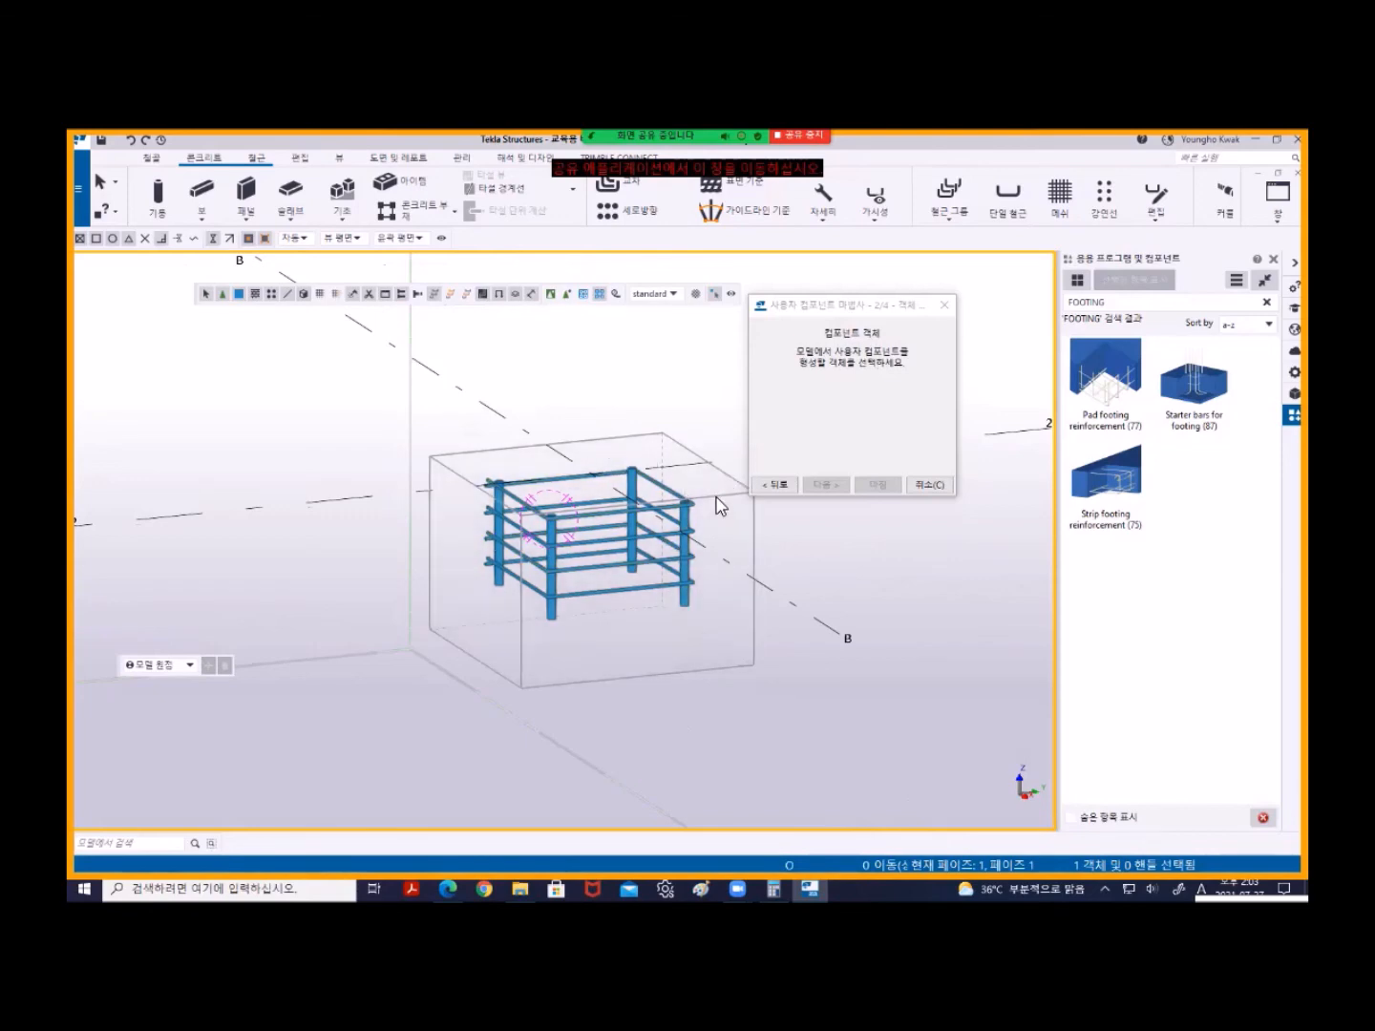
left_click_drag(454, 393, 719, 634)
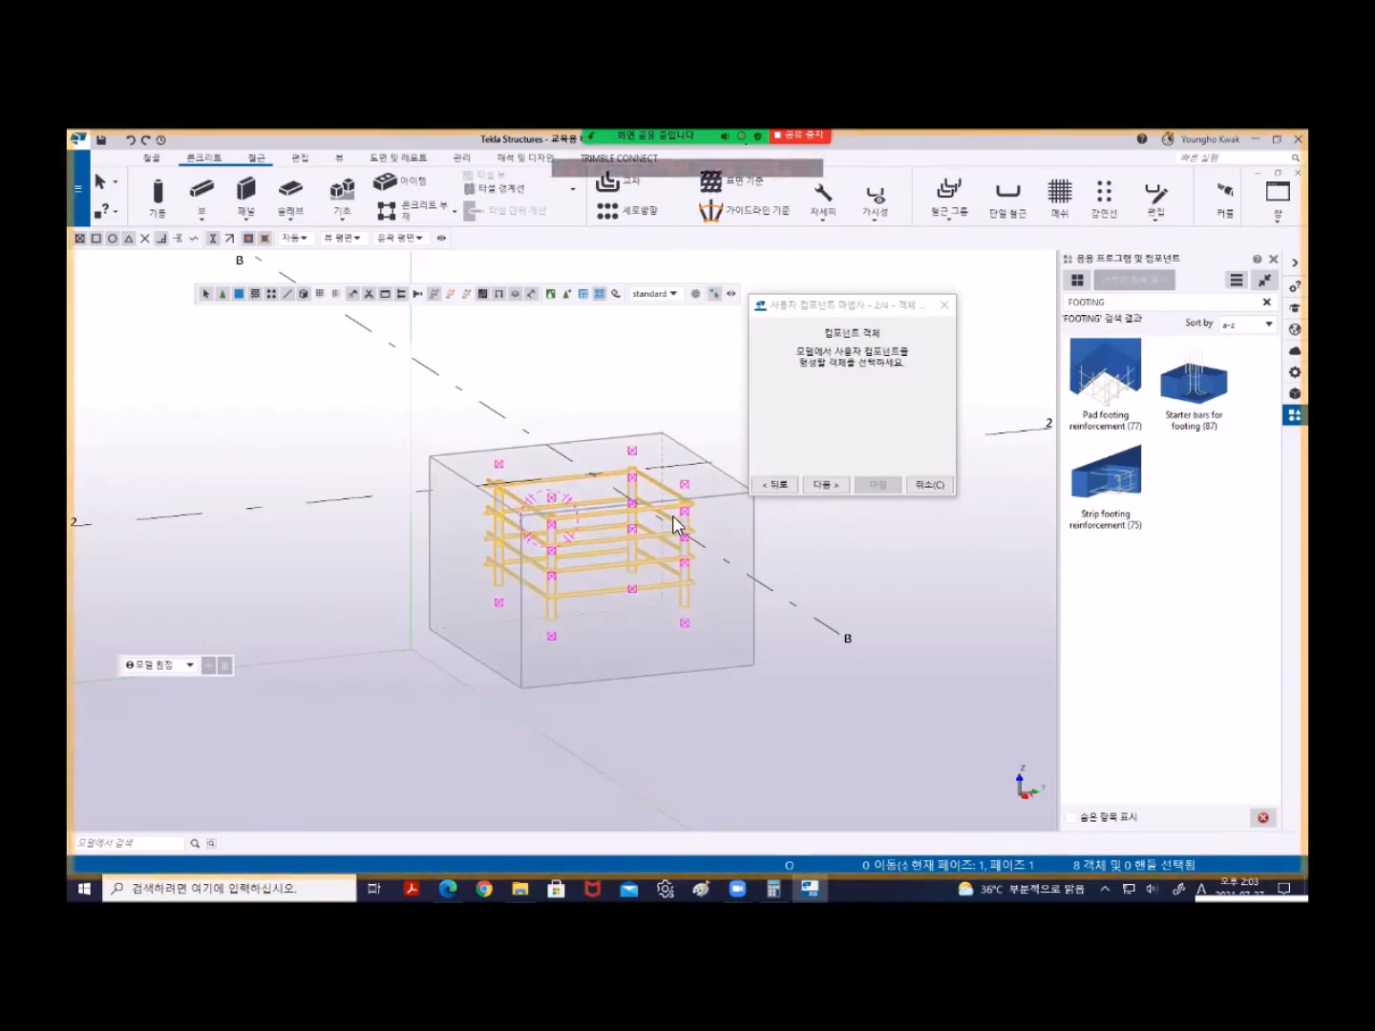
left_click(825, 486)
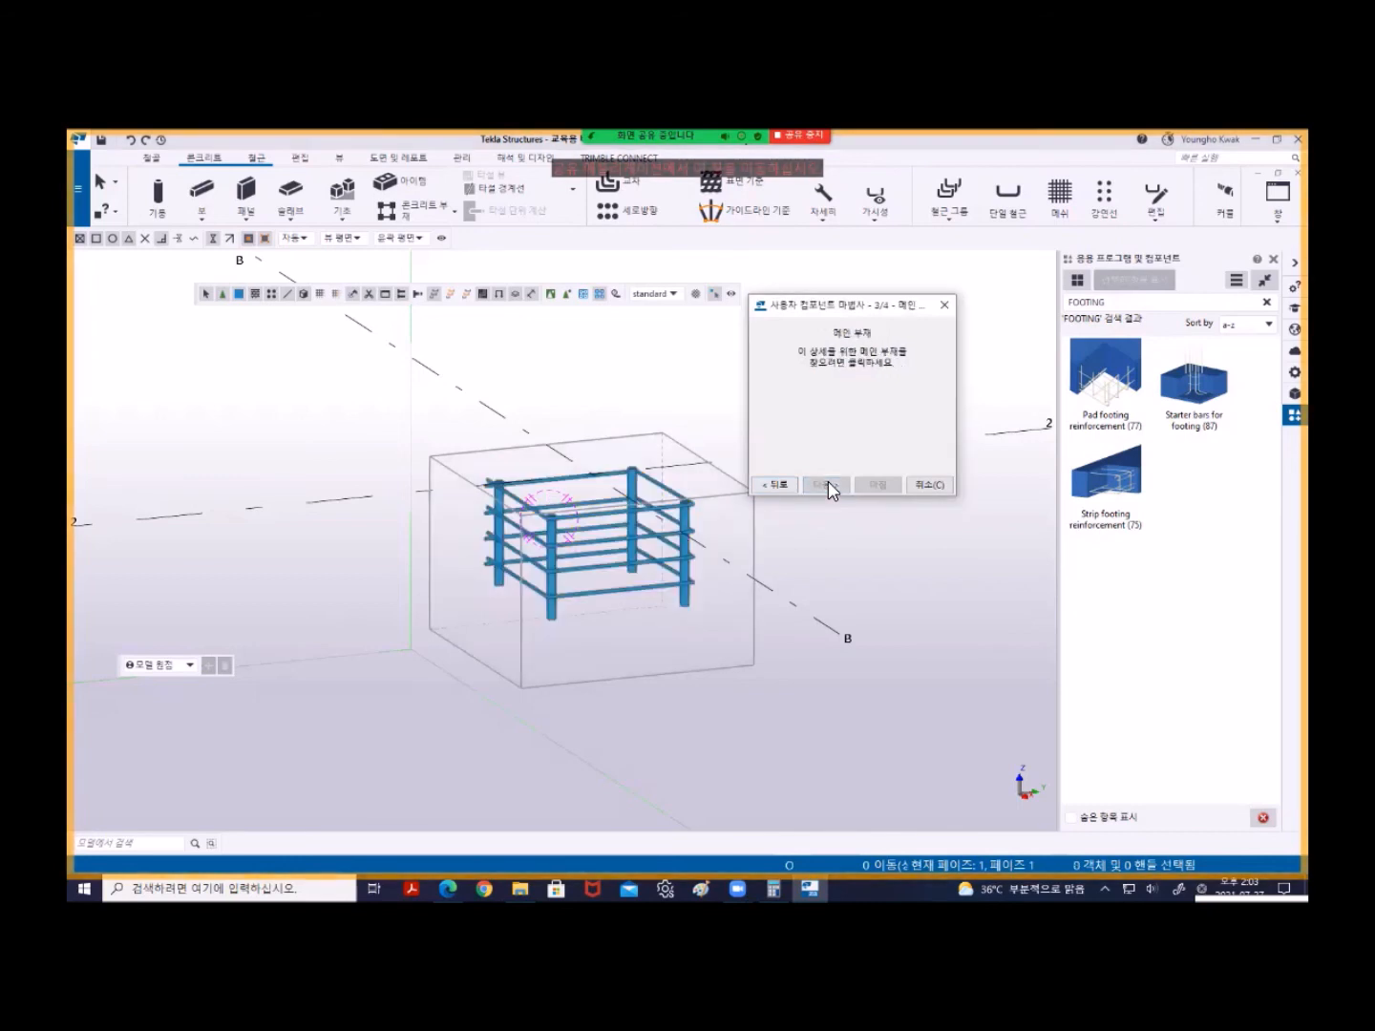
- Assign the footing at grid B-2 as the main part and finish the component with placement based on the main part (메인 부재)
left_click(718, 496)
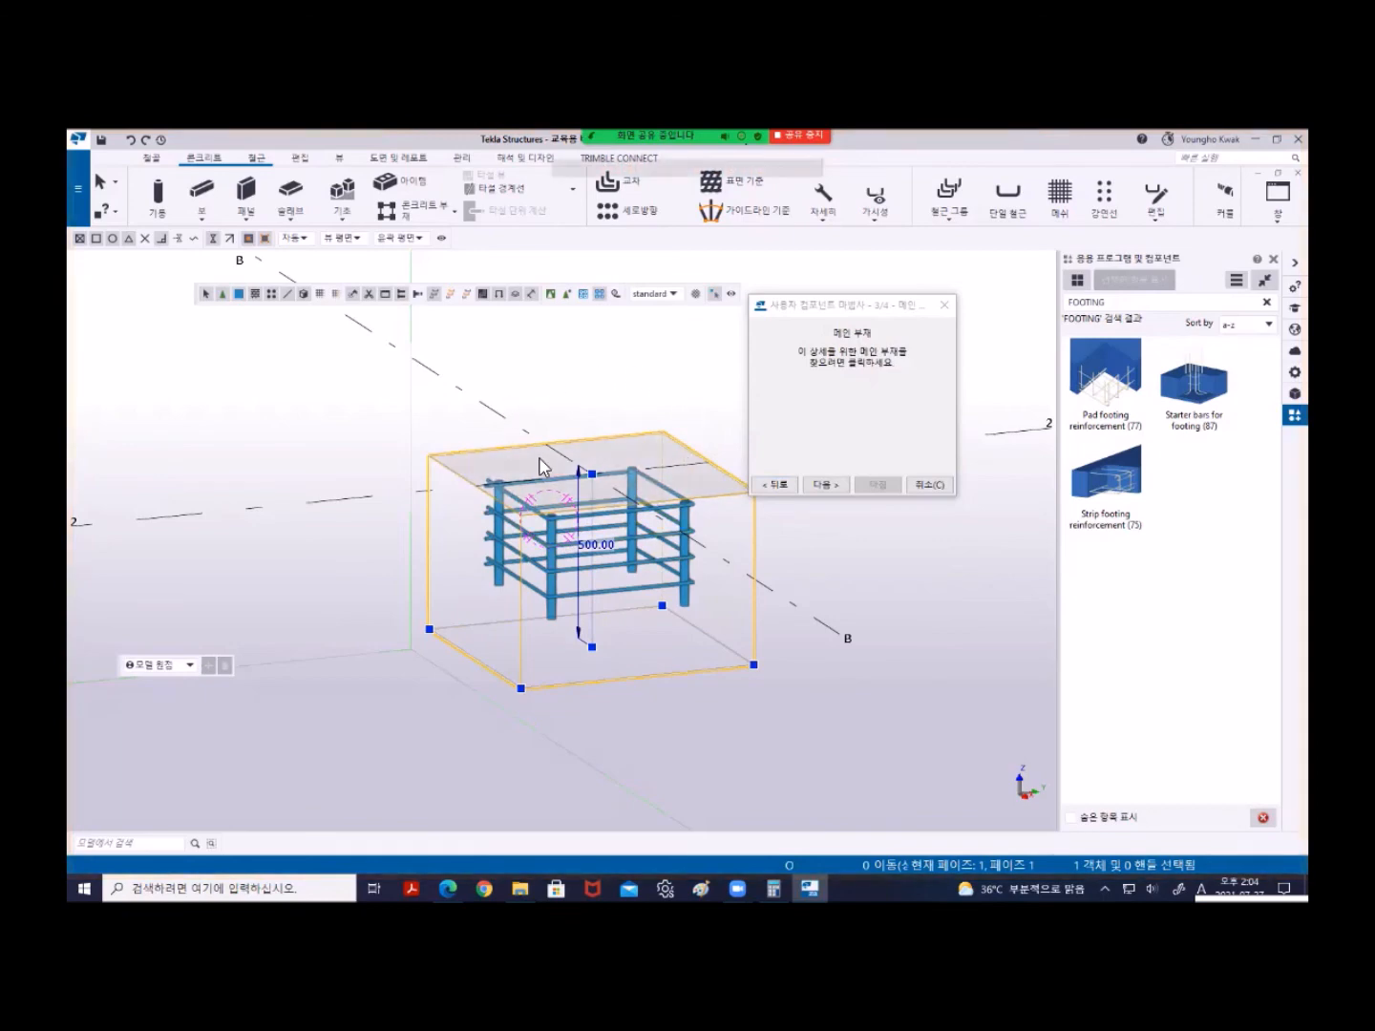
left_click(827, 486)
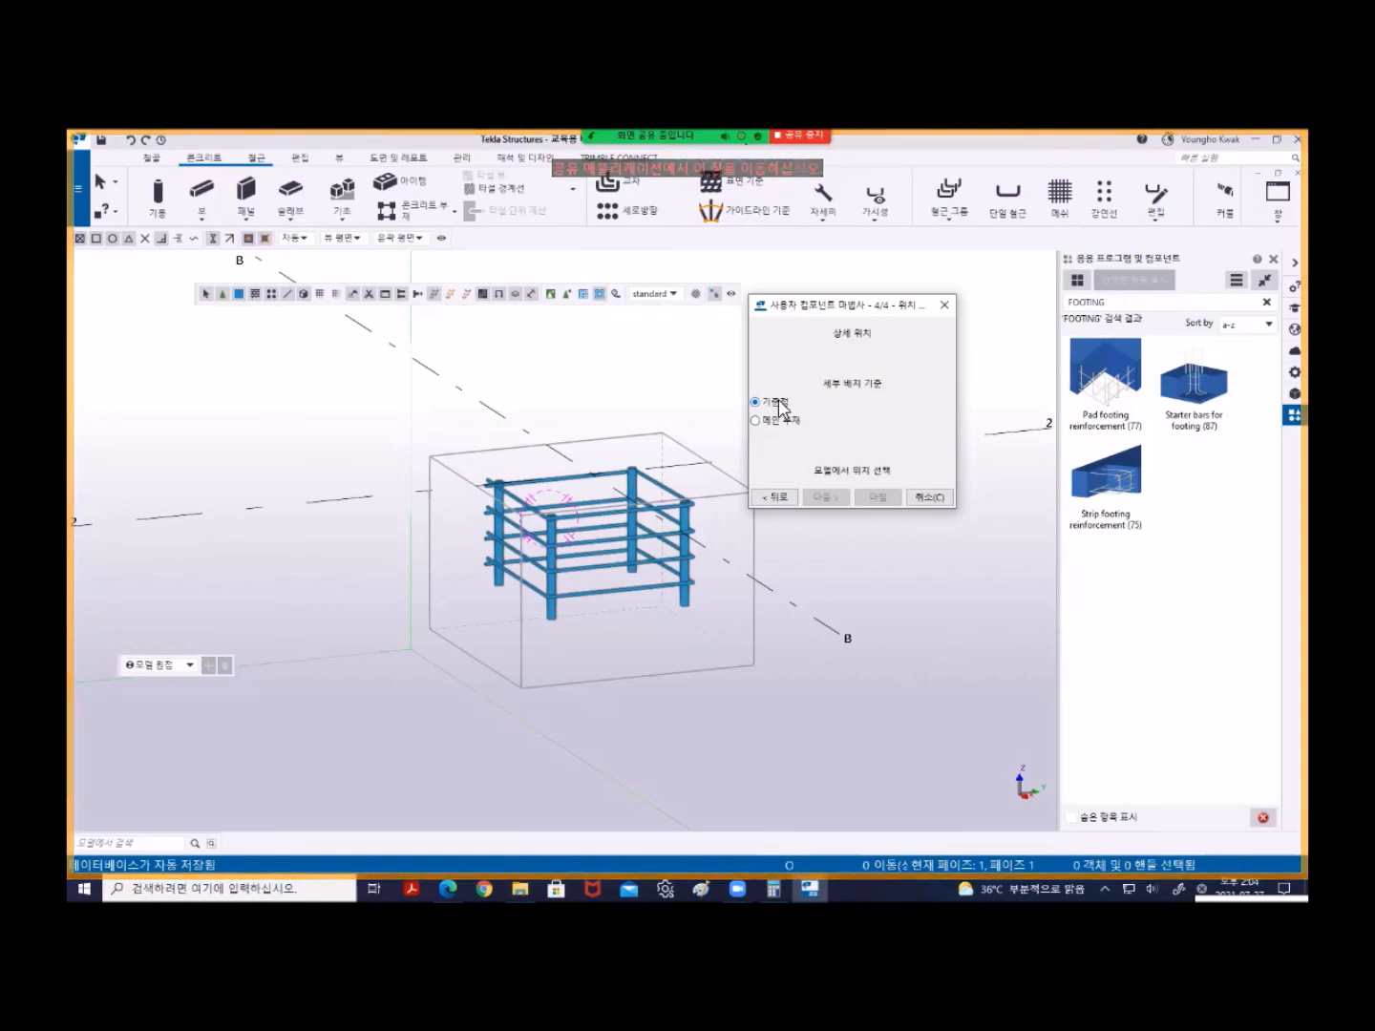
left_click(755, 426)
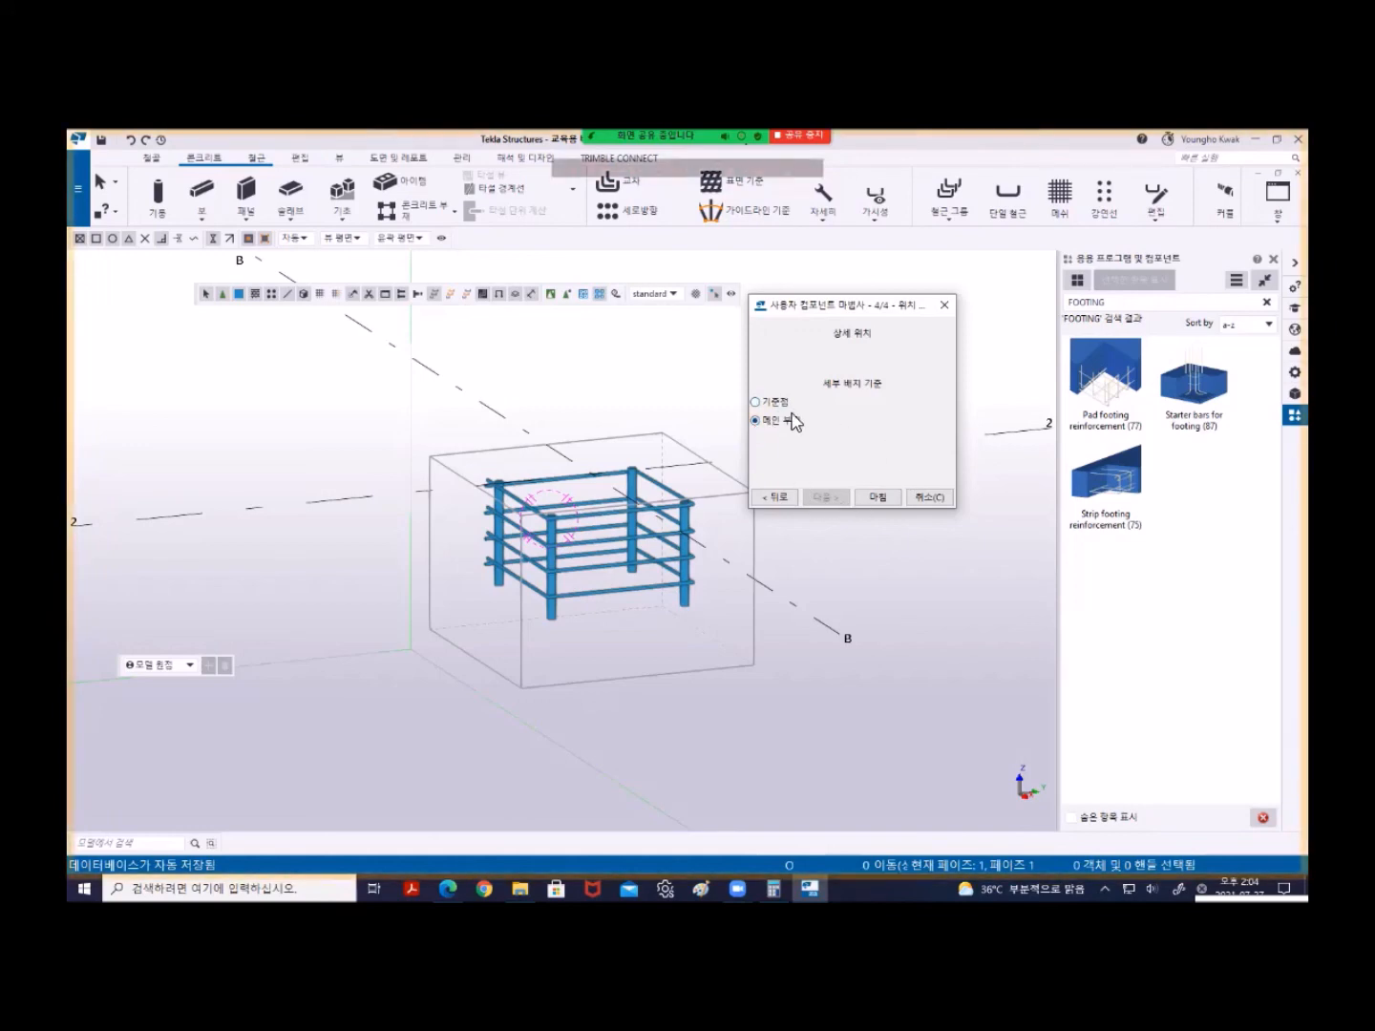
left_click(878, 499)
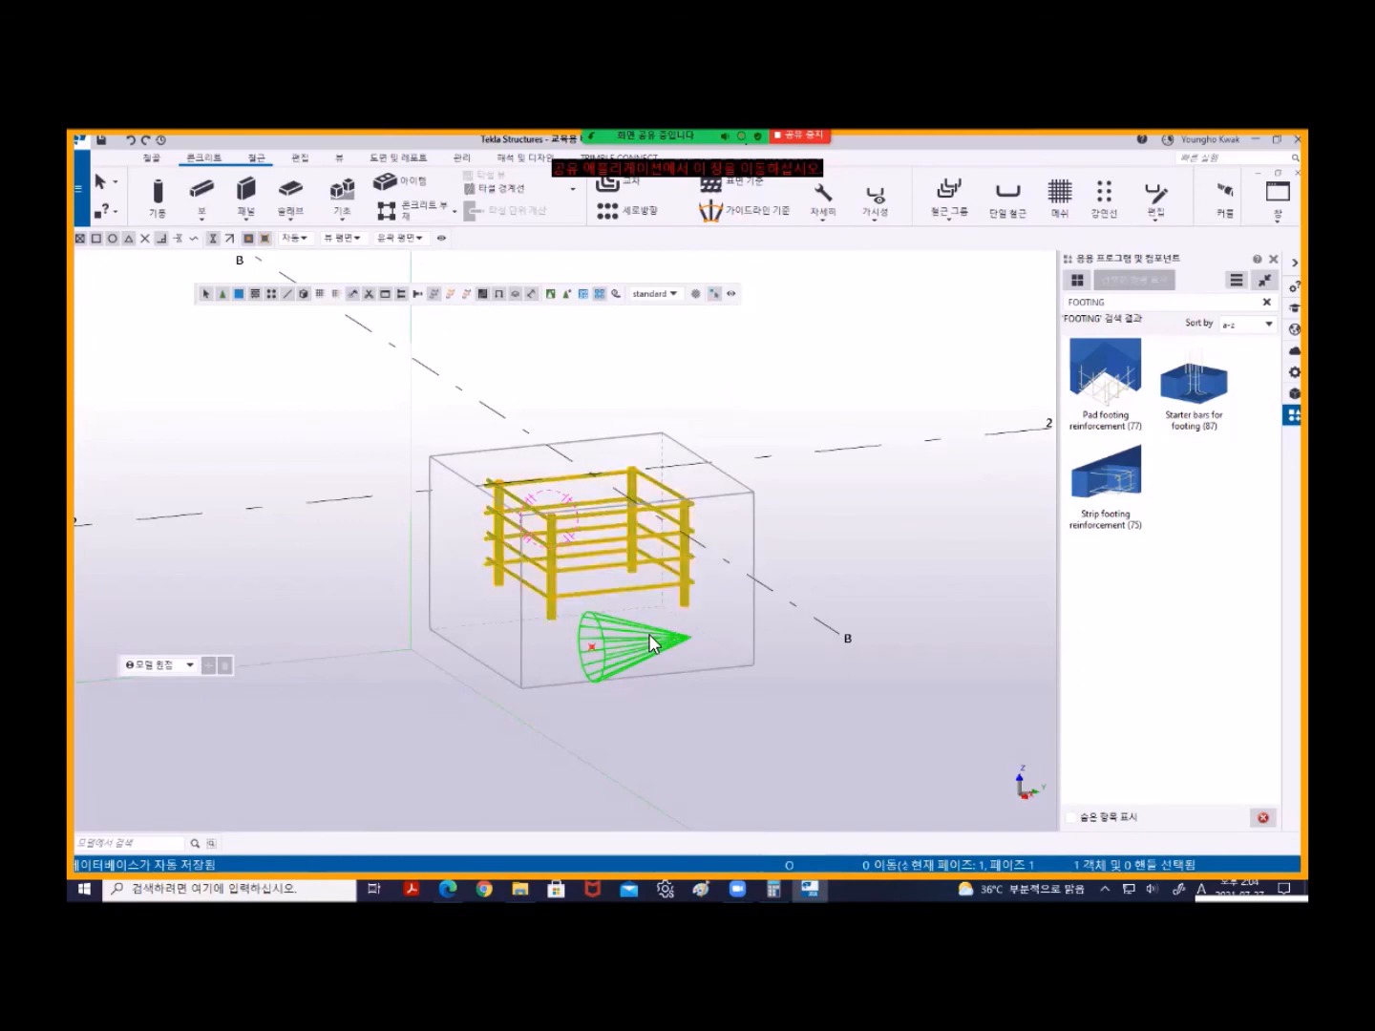
left_click(520, 578)
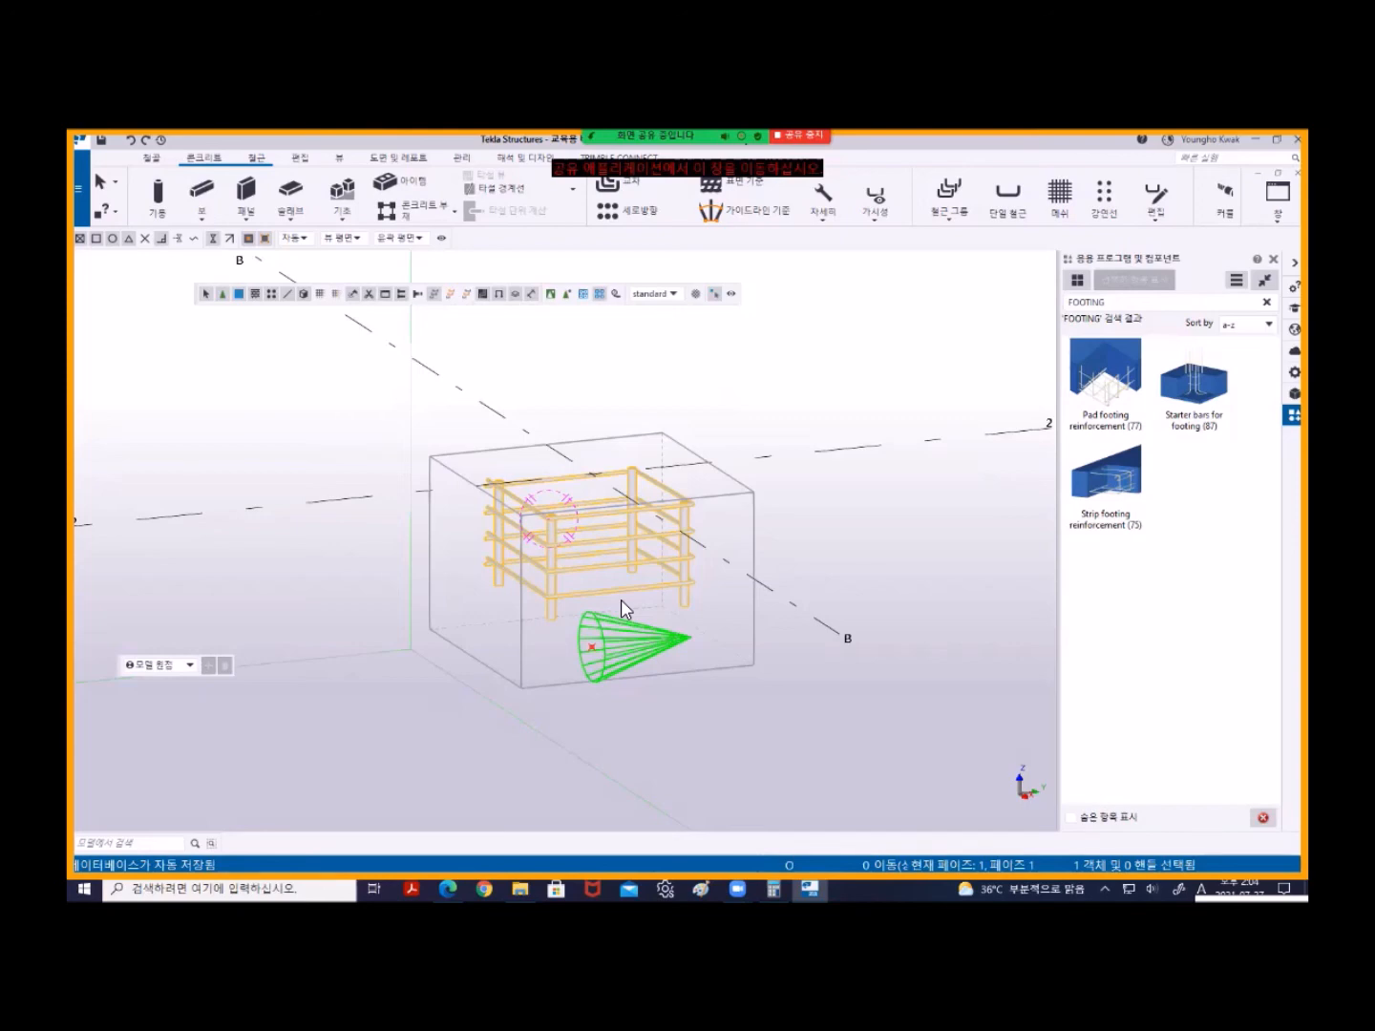
- Search the applications and components catalog for f700
scroll(619, 597, "down", 3)
middle_click_drag(619, 593, 833, 711)
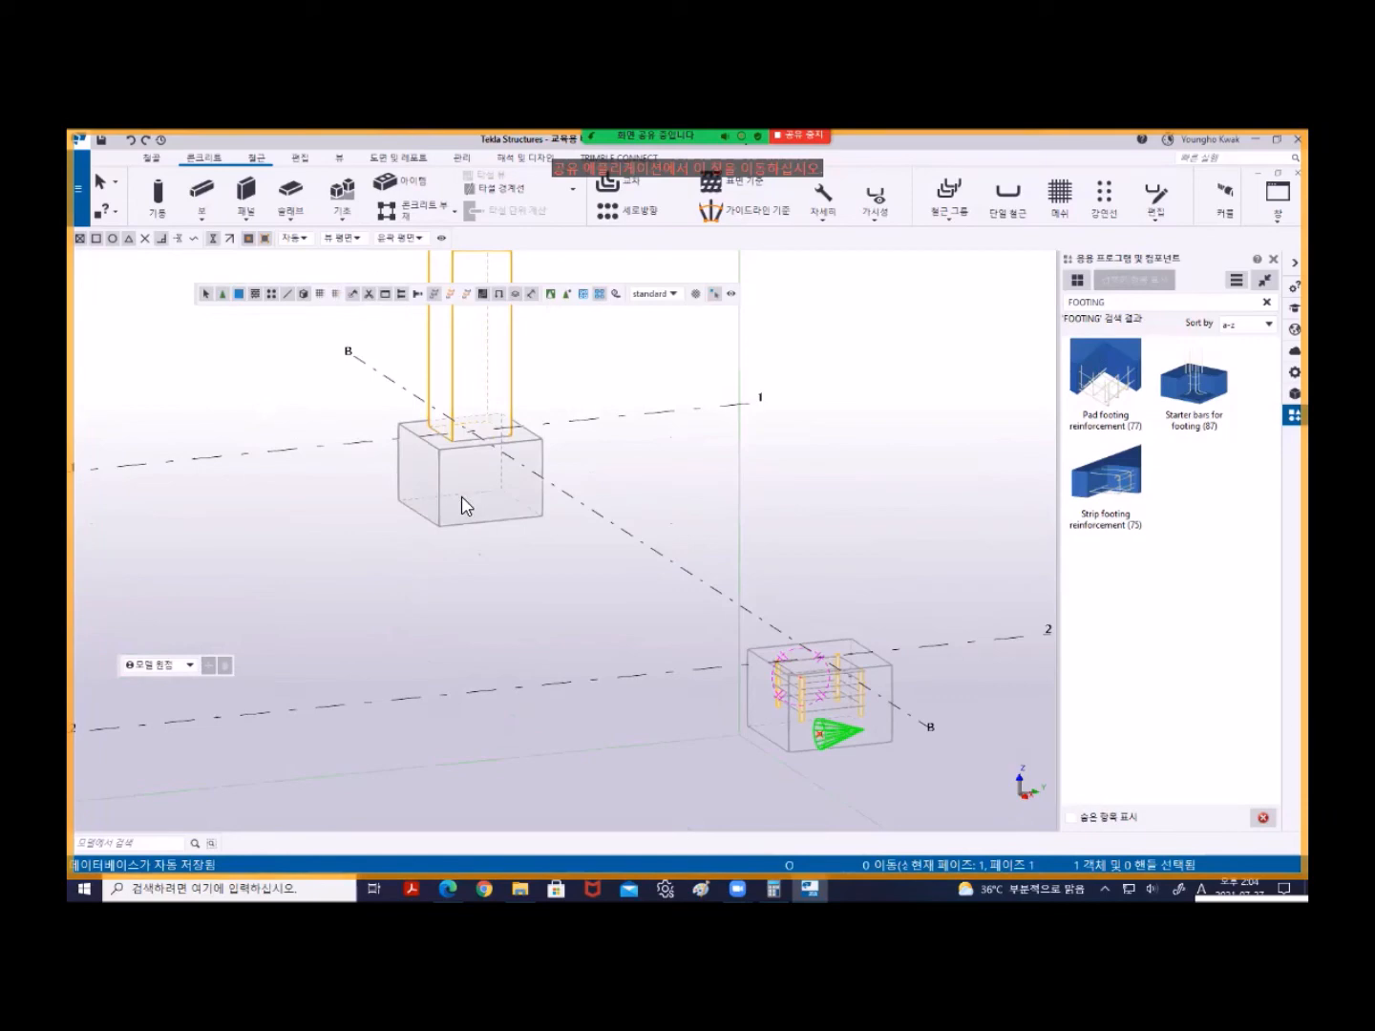
left_click(1163, 301)
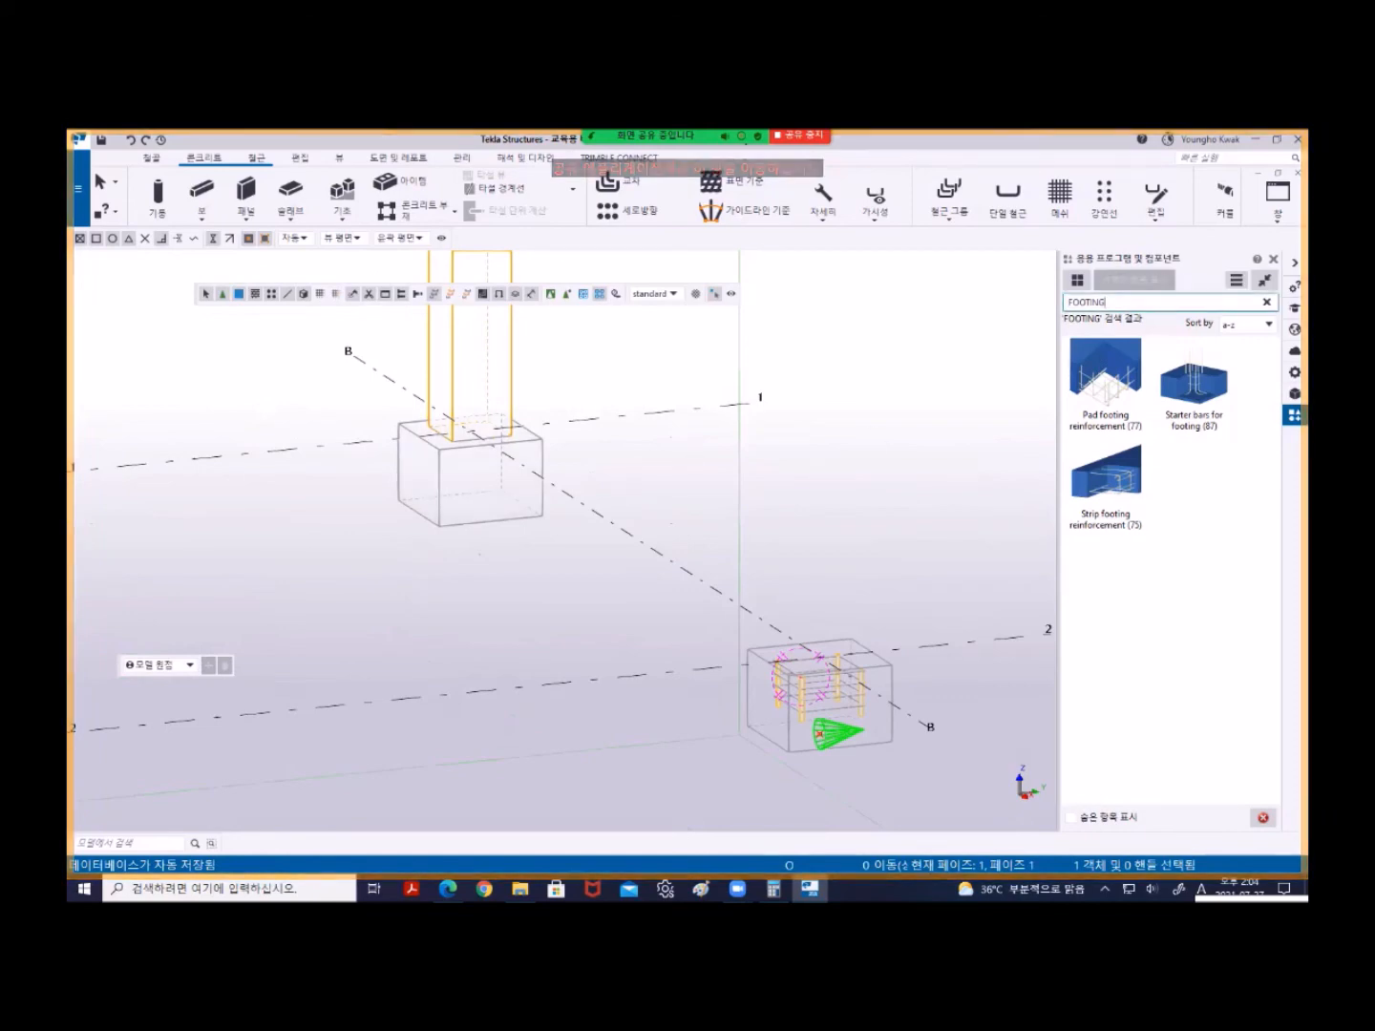
type("f700")
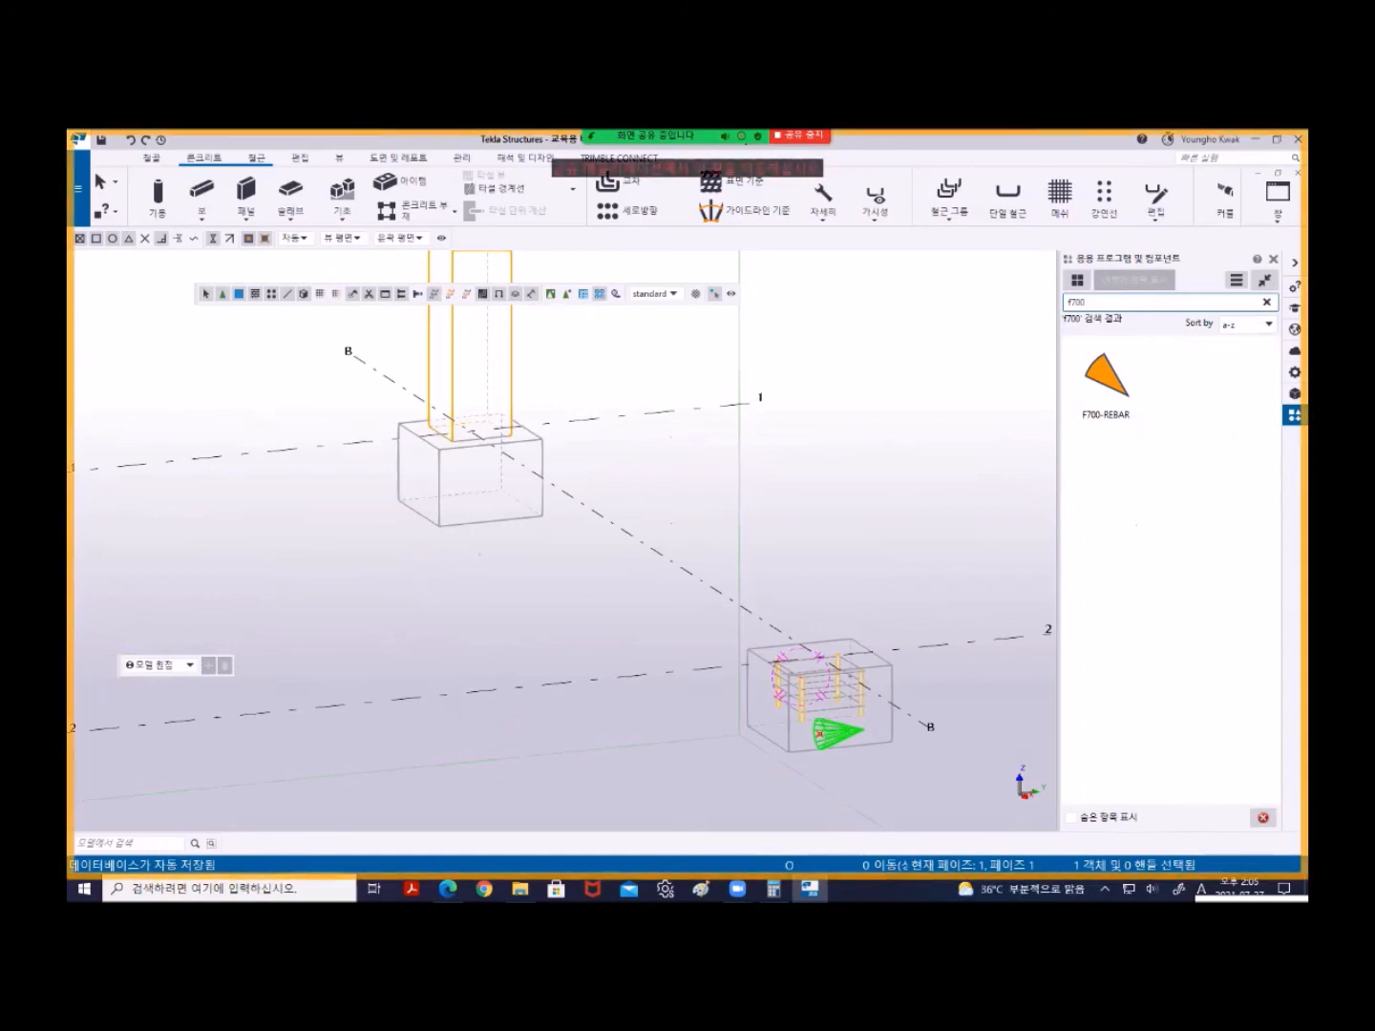
- Apply the F700-REBAR component to the footings at grids B-1, A-2 and A-1
left_click(1104, 379)
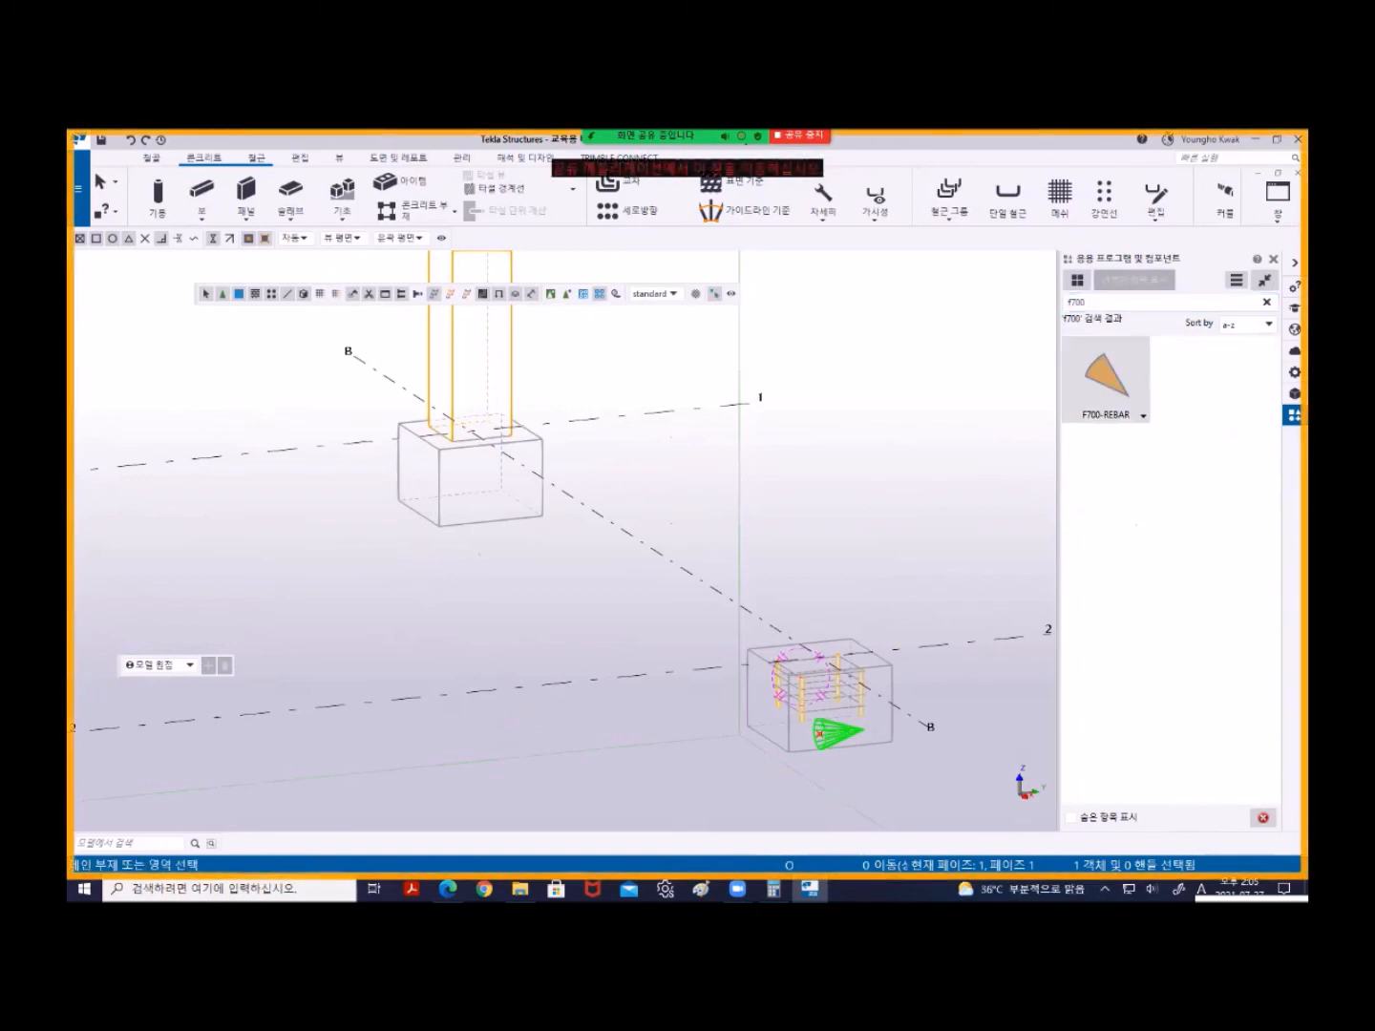
left_click(548, 463)
scroll(463, 545, "down", 3)
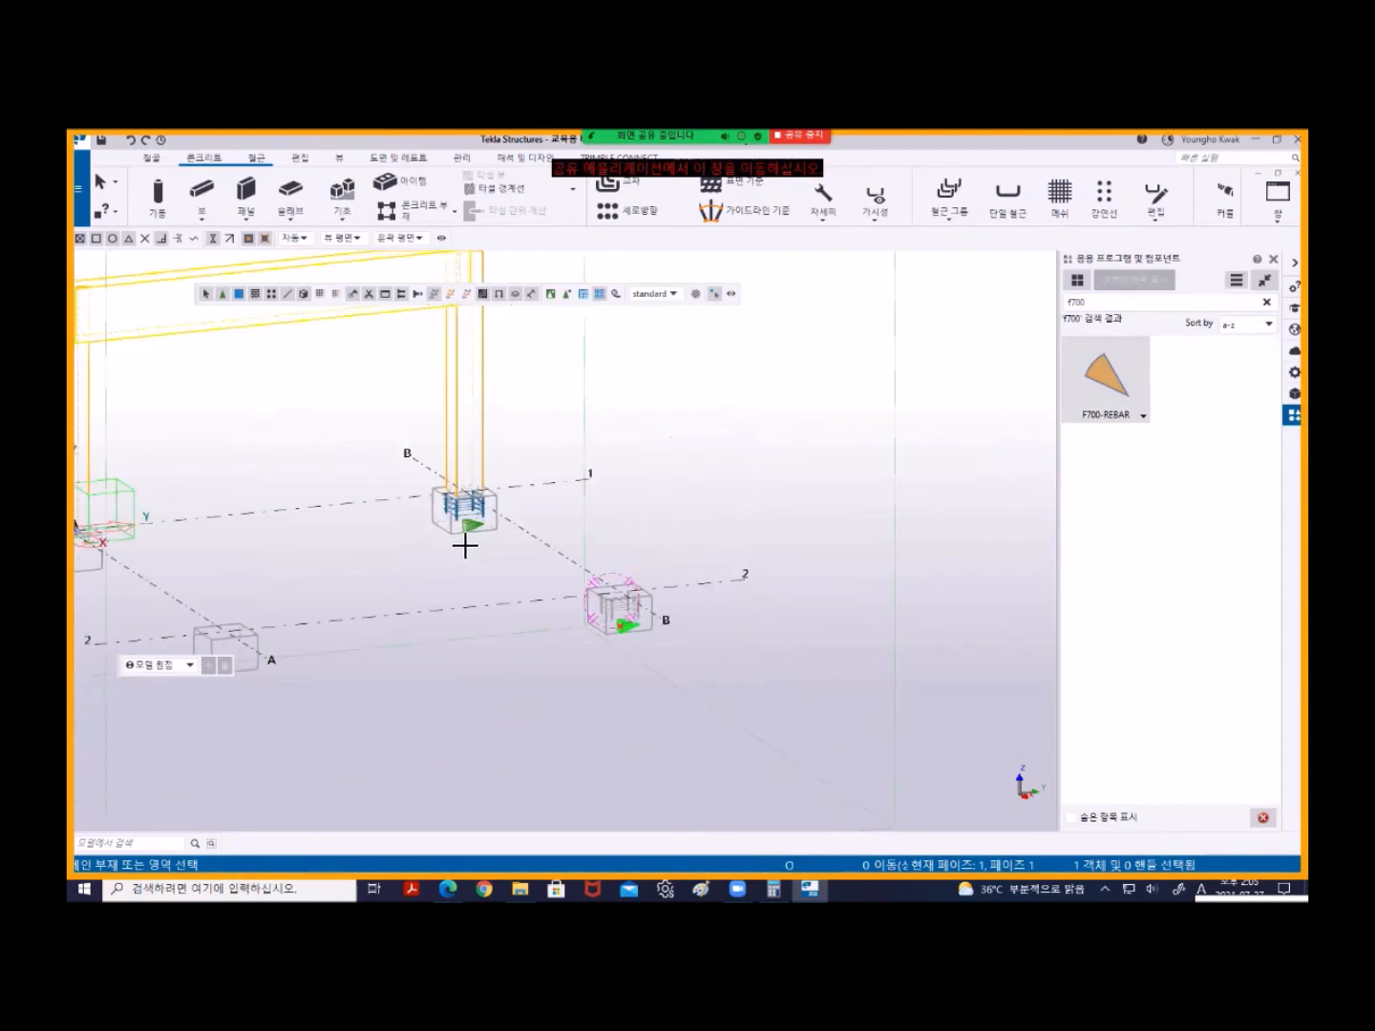
middle_click_drag(464, 546, 830, 506)
left_click(573, 607)
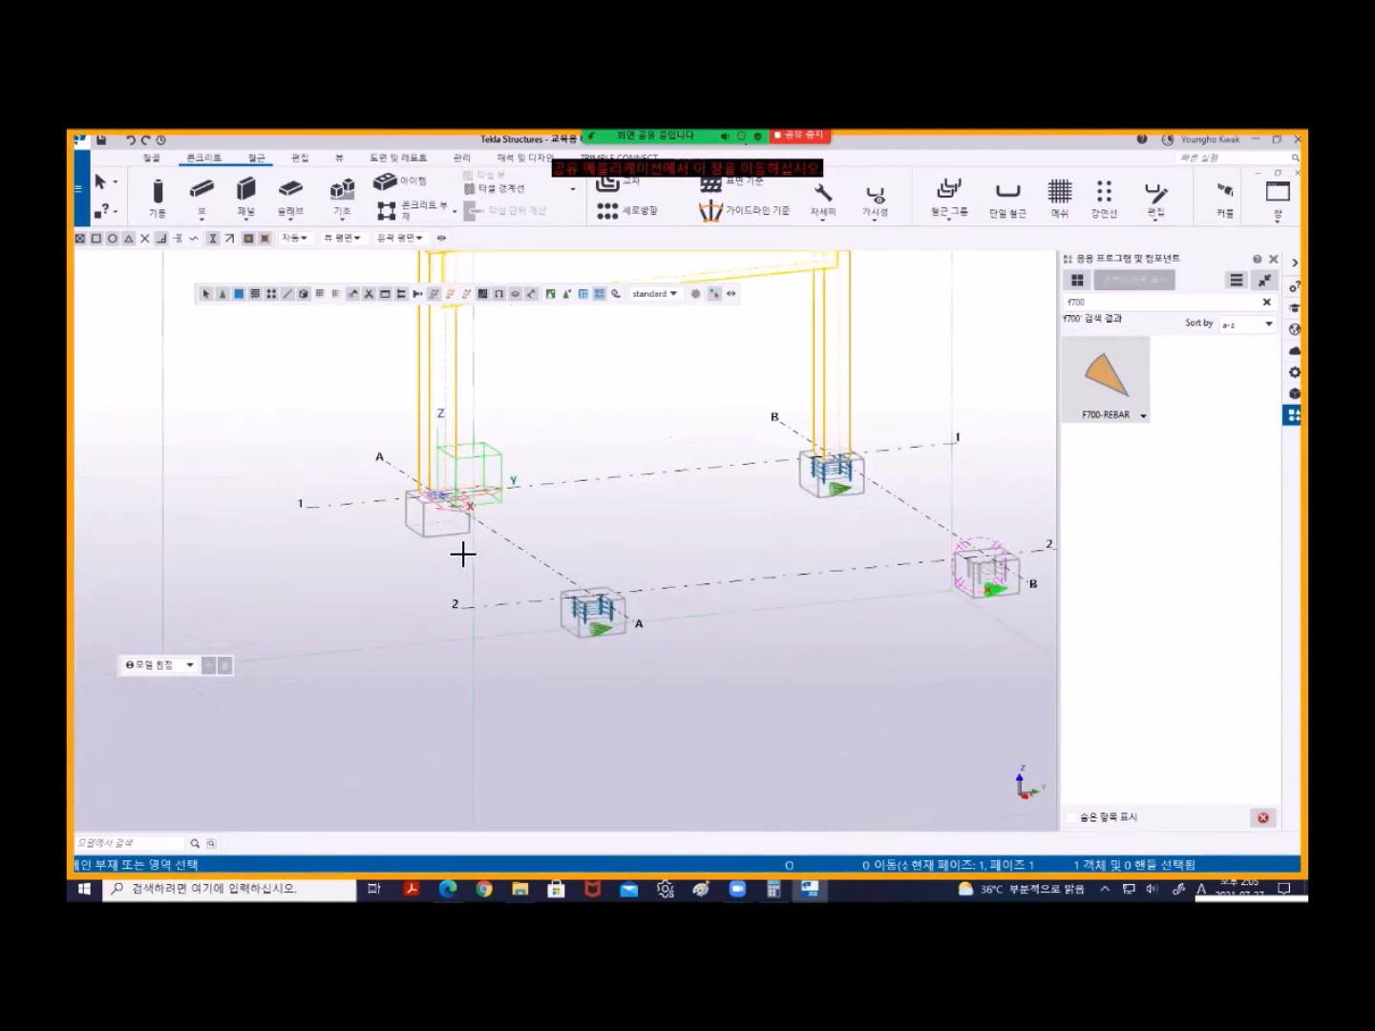
left_click(433, 528)
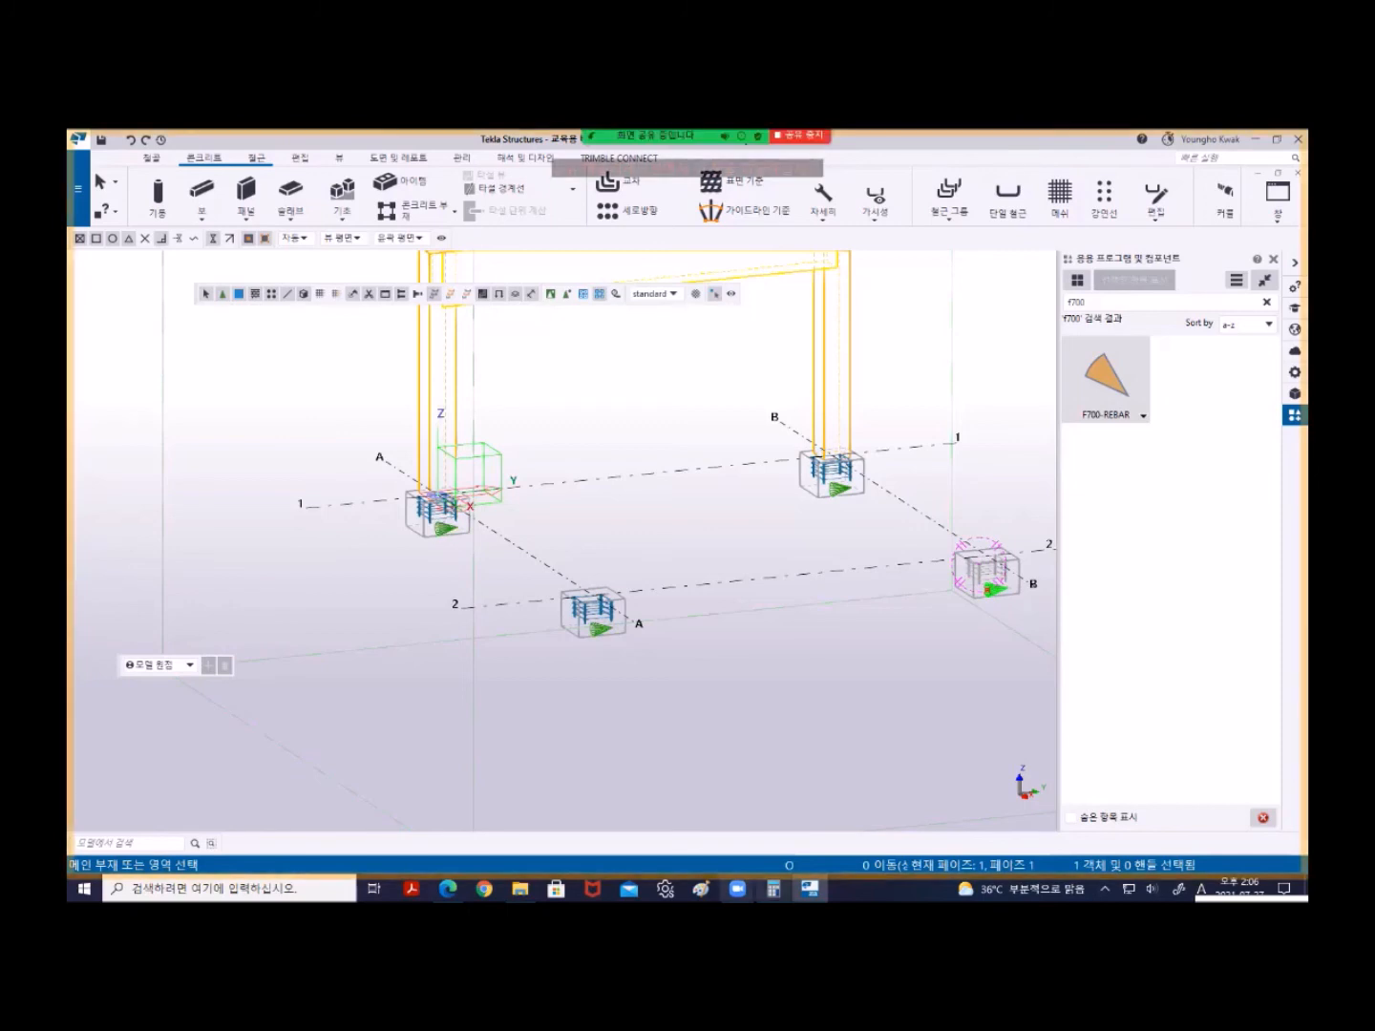
- Switch to a blank whiteboard and handwrite 컴포넌트 with two lines branching out beside it
left_click(745, 140)
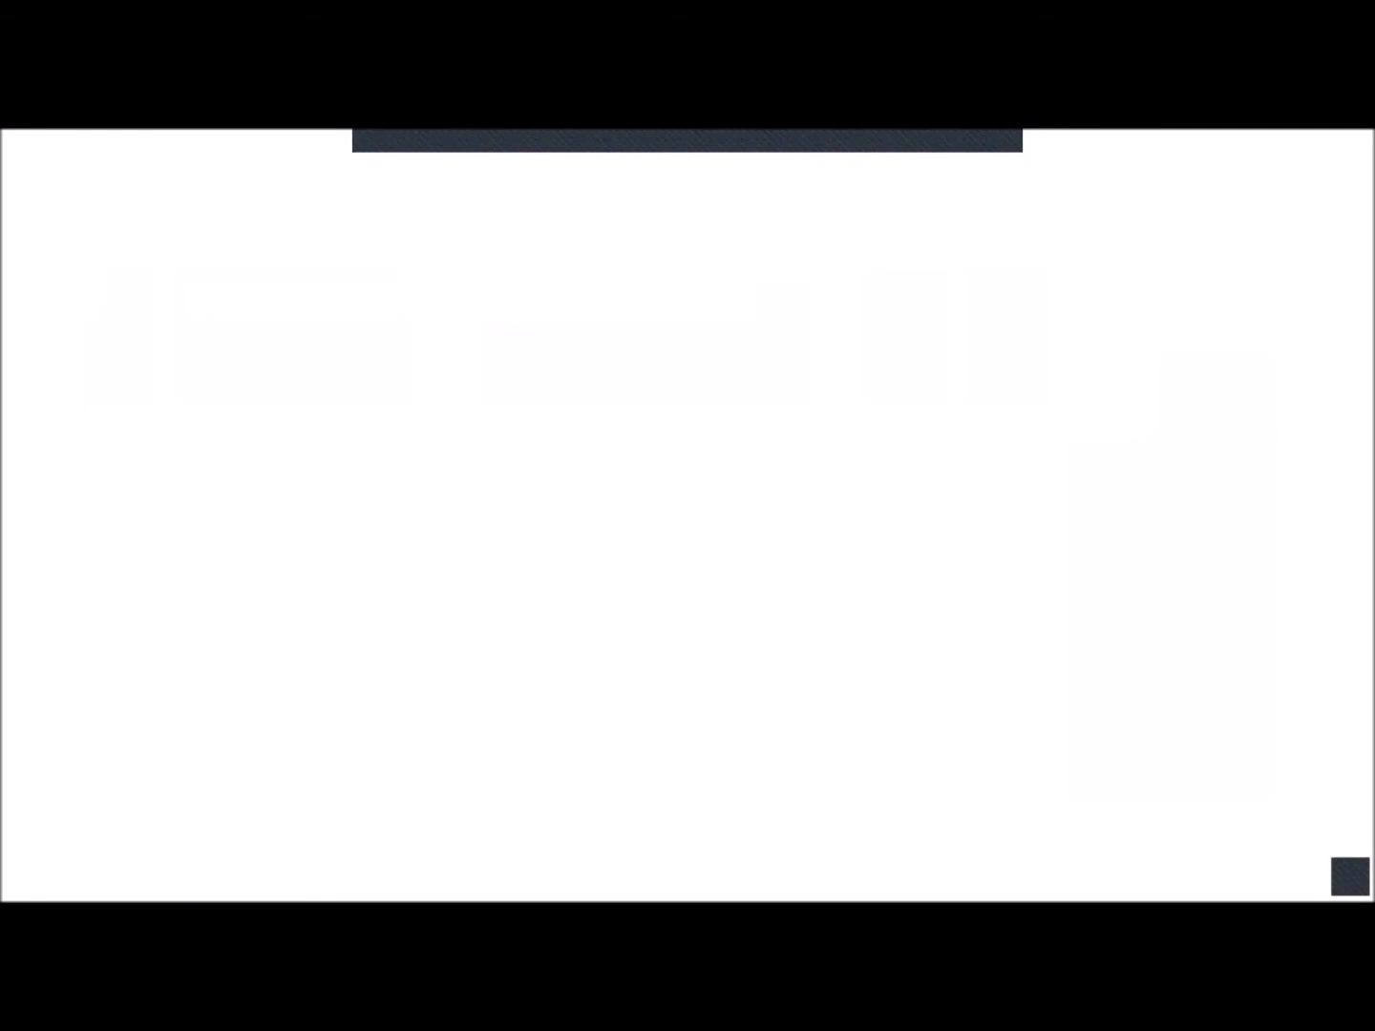
left_click_drag(178, 370, 201, 391)
left_click_drag(188, 385, 229, 364)
left_click_drag(238, 334, 236, 387)
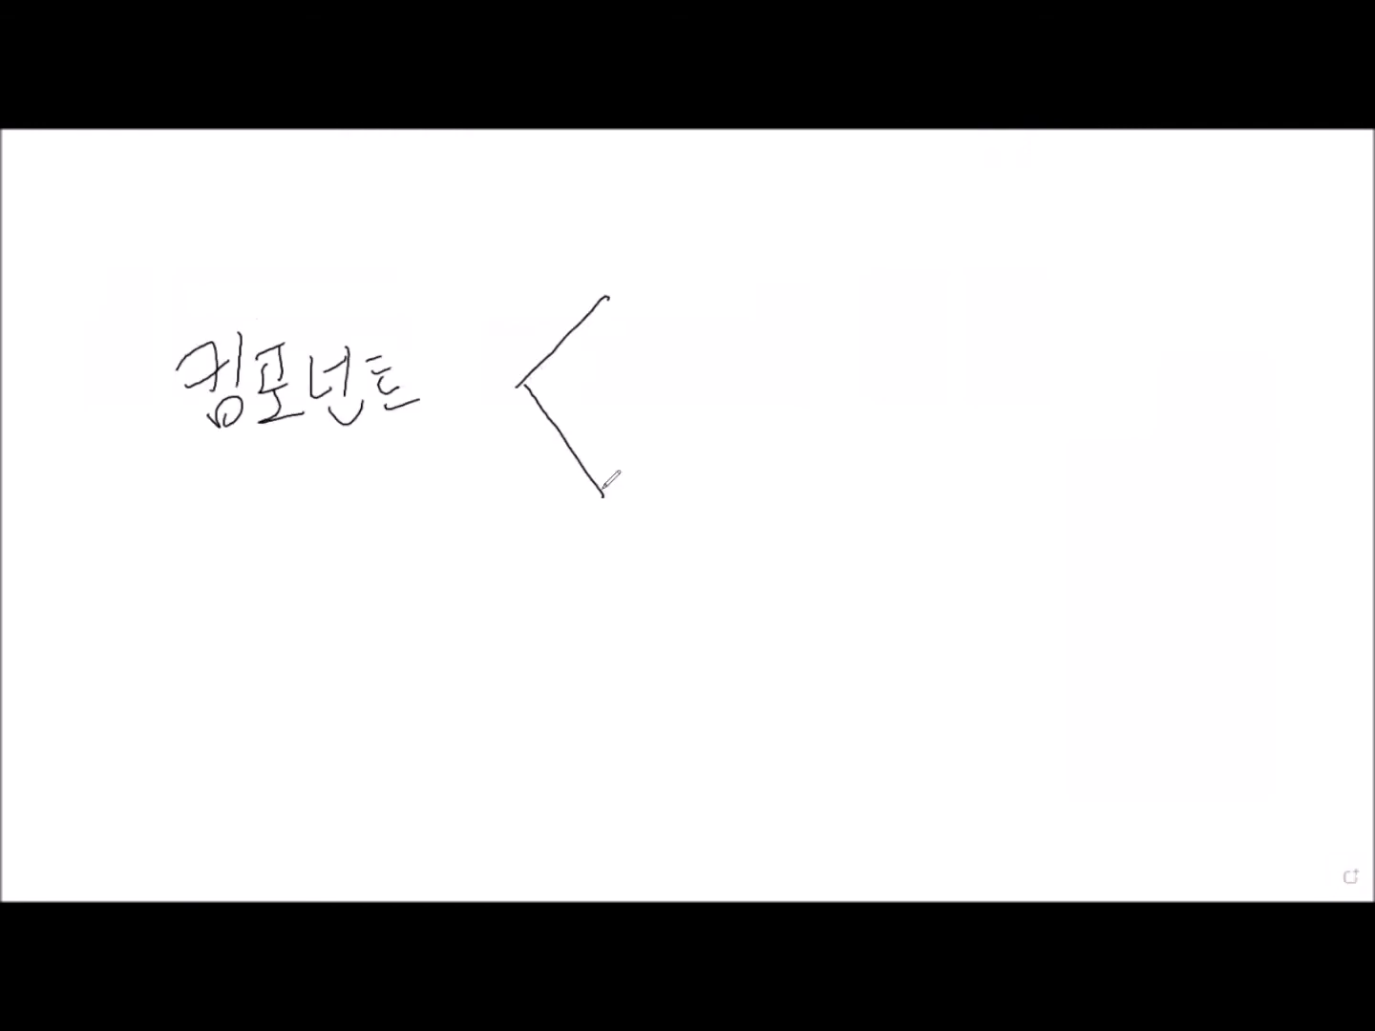
- Handwrite 사용자 at the end of the upper branch
mouse_move(691, 251)
left_mouse_down()
mouse_move(659, 296)
mouse_move(700, 298)
left_mouse_up()
mouse_move(714, 226)
left_mouse_down()
mouse_move(714, 315)
mouse_move(735, 269)
left_mouse_up()
left_click_drag(776, 232, 800, 283)
left_click_drag(778, 288, 775, 287)
left_click_drag(810, 256, 856, 314)
left_click_drag(859, 231, 862, 319)
left_click_drag(863, 277, 886, 275)
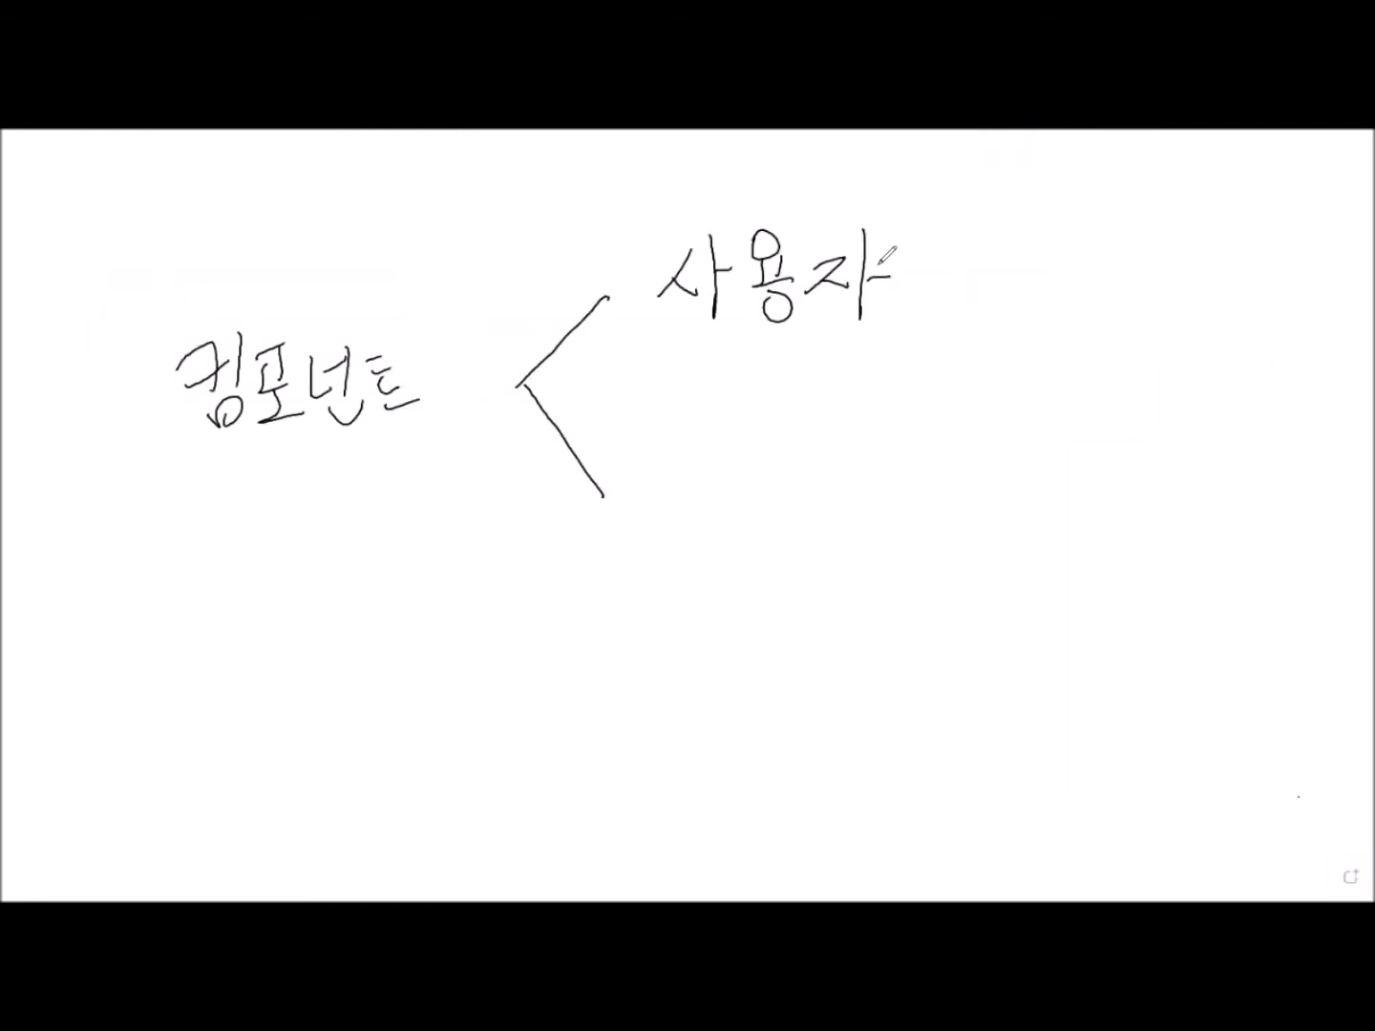
- Handwrite 시스템 at the end of the lower branch
left_click_drag(670, 448, 650, 489)
left_click_drag(665, 469, 690, 492)
left_click_drag(700, 424, 703, 551)
left_click_drag(732, 447, 725, 477)
left_click_drag(724, 489, 770, 485)
left_click_drag(798, 442, 830, 487)
left_click_drag(865, 434, 870, 500)
left_click_drag(848, 503, 878, 516)
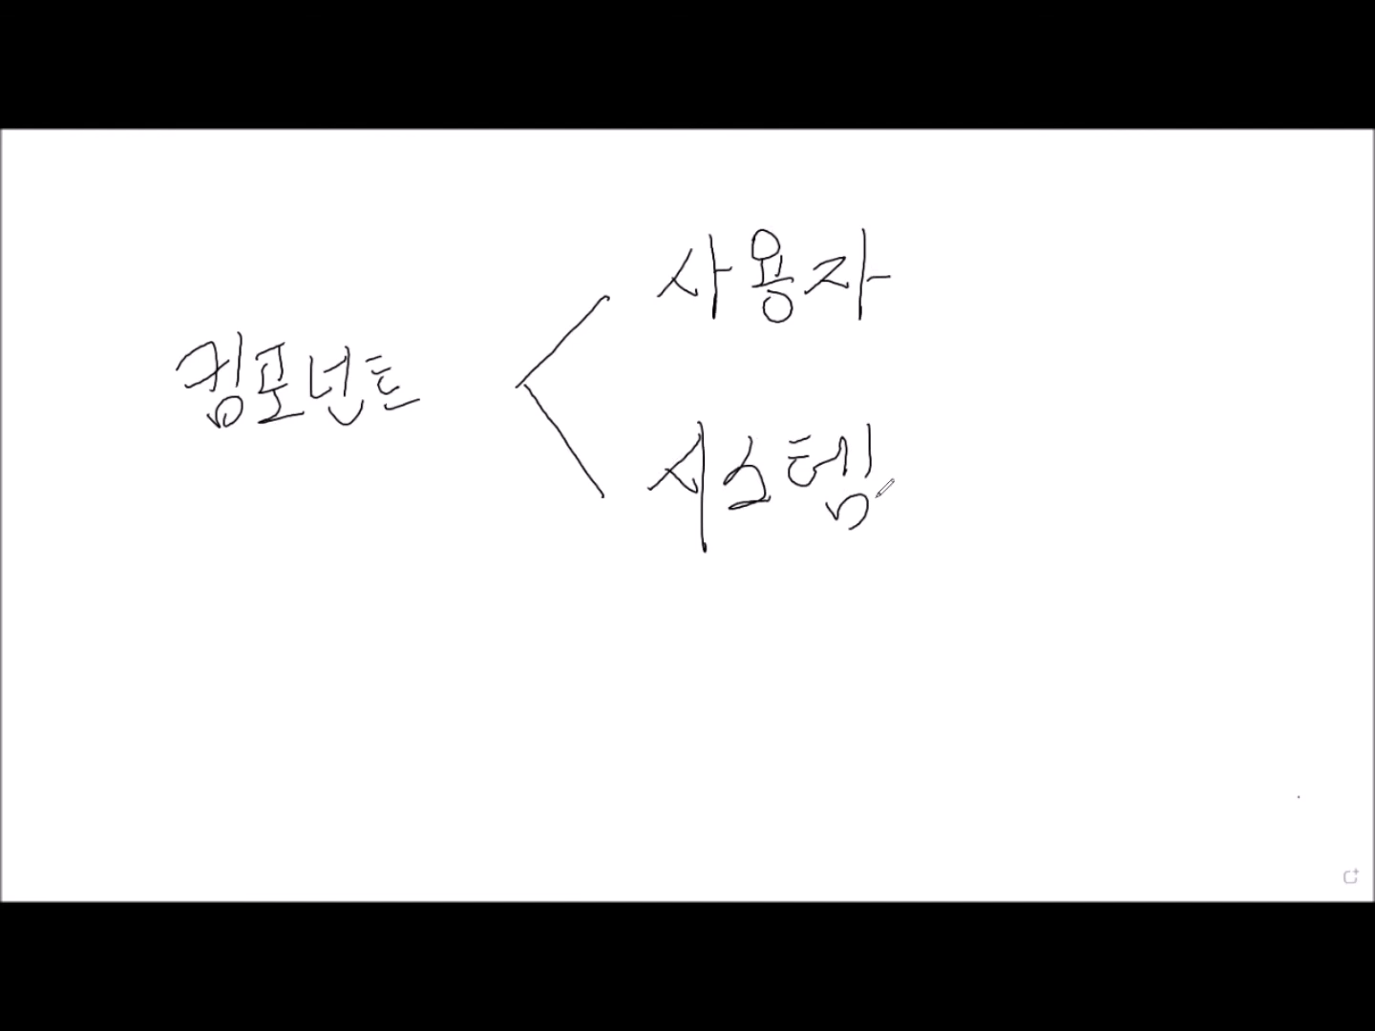
- Underline 사용자 on the whiteboard and handwrite 65 off to its right
left_click_drag(650, 341, 897, 331)
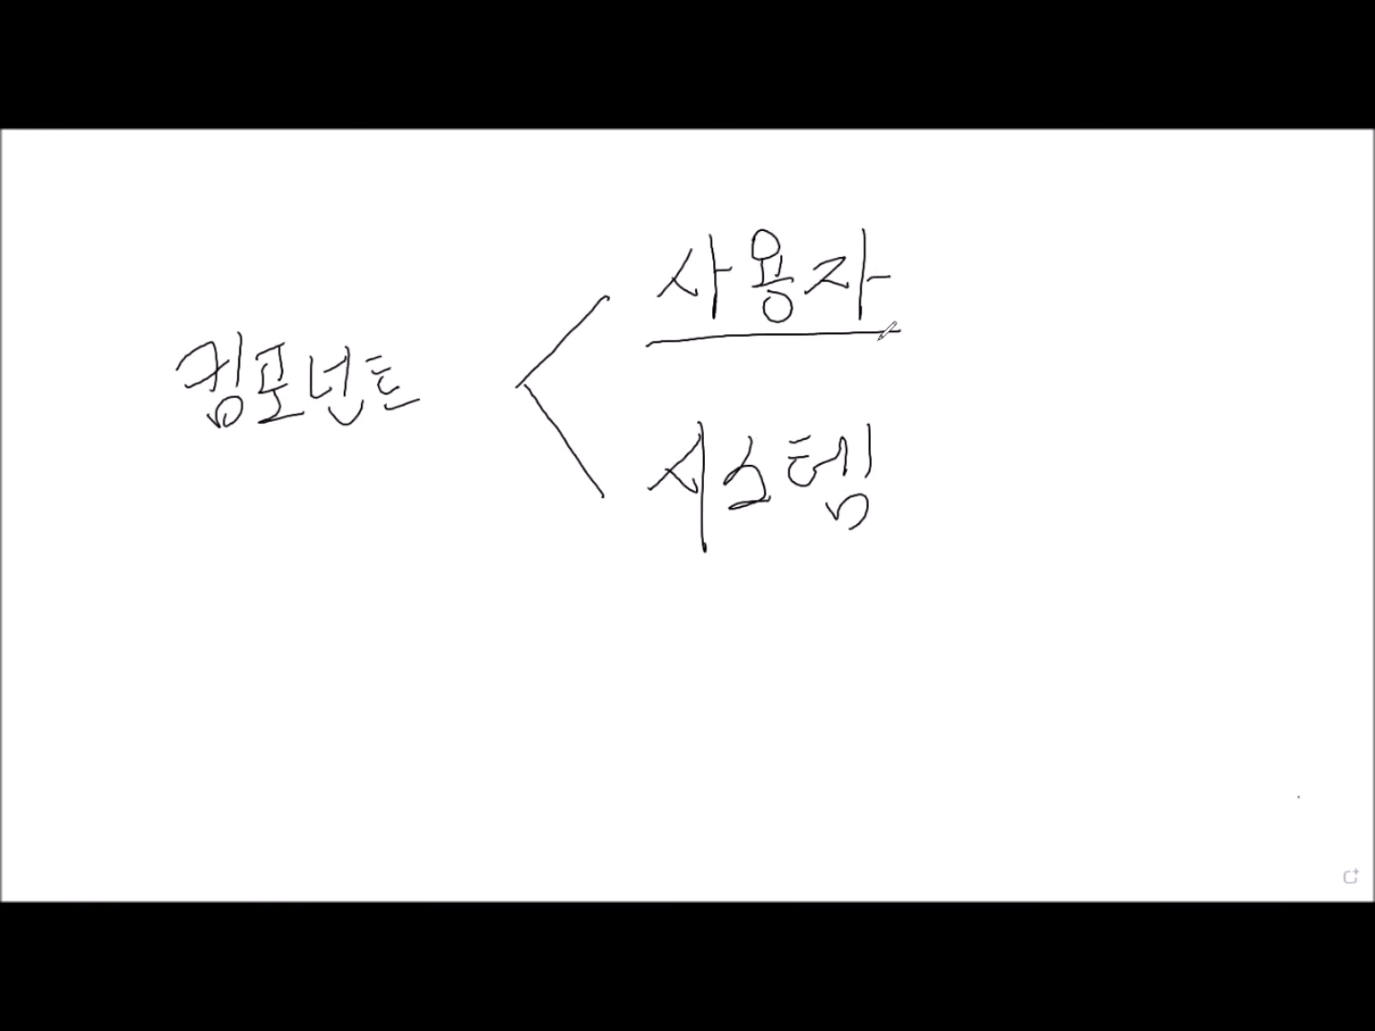
mouse_move(1186, 302)
left_mouse_down()
mouse_move(1110, 373)
mouse_move(1132, 356)
mouse_move(1146, 382)
left_mouse_up()
left_click_drag(1166, 331, 1202, 337)
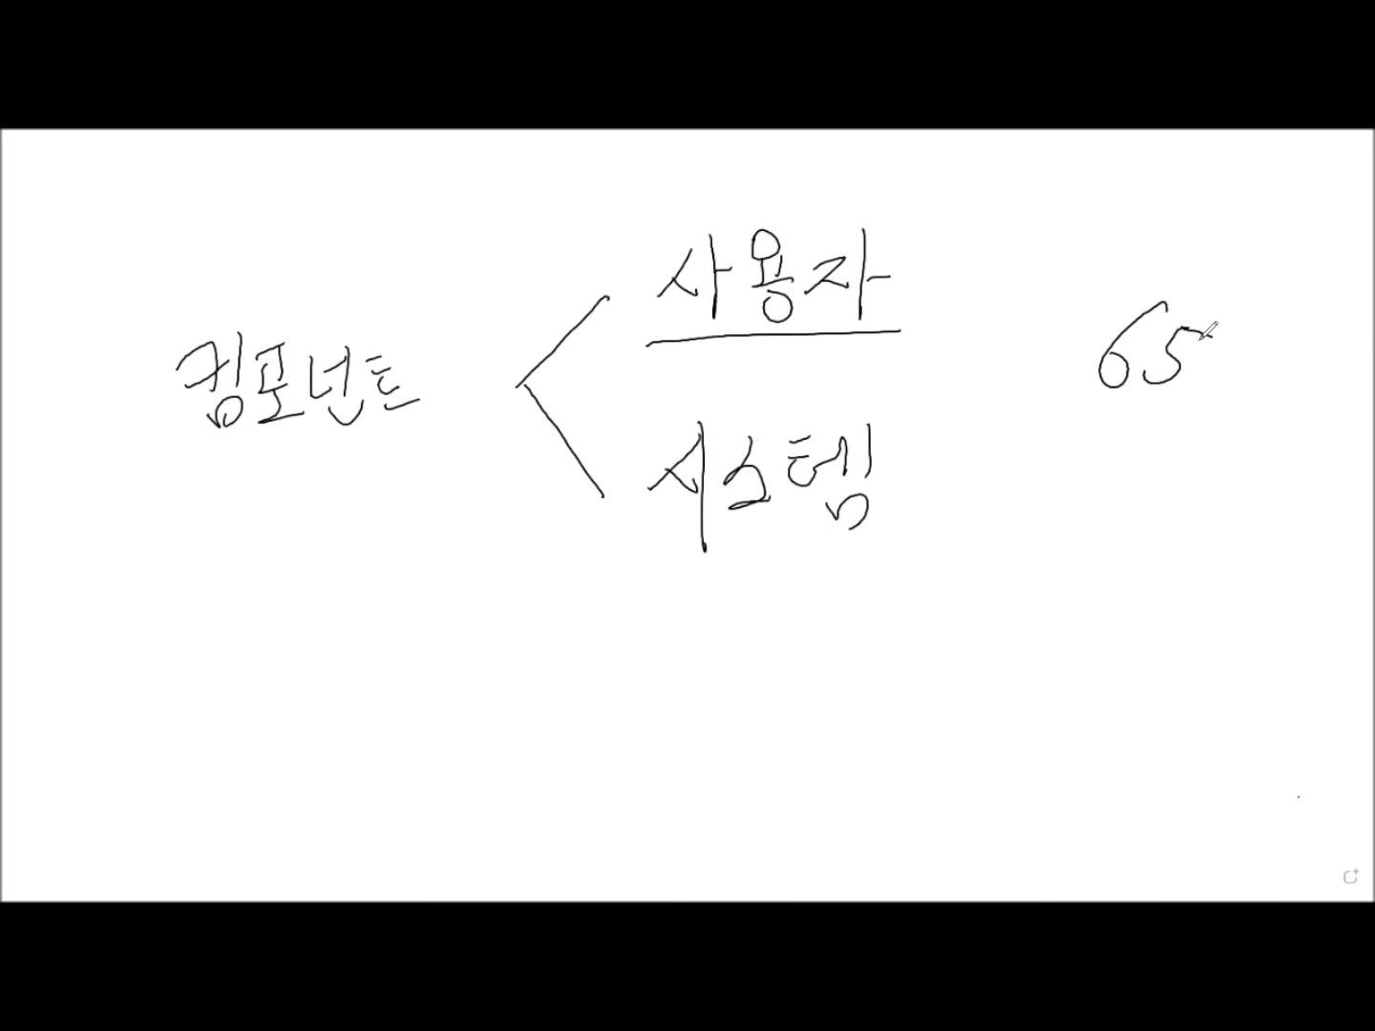
mouse_move(1123, 433)
left_mouse_down()
mouse_move(1094, 467)
mouse_move(1145, 471)
left_mouse_up()
mouse_move(1062, 511)
left_mouse_down()
mouse_move(1223, 499)
mouse_move(1220, 336)
mouse_move(1079, 426)
mouse_move(905, 476)
mouse_move(959, 499)
left_mouse_up()
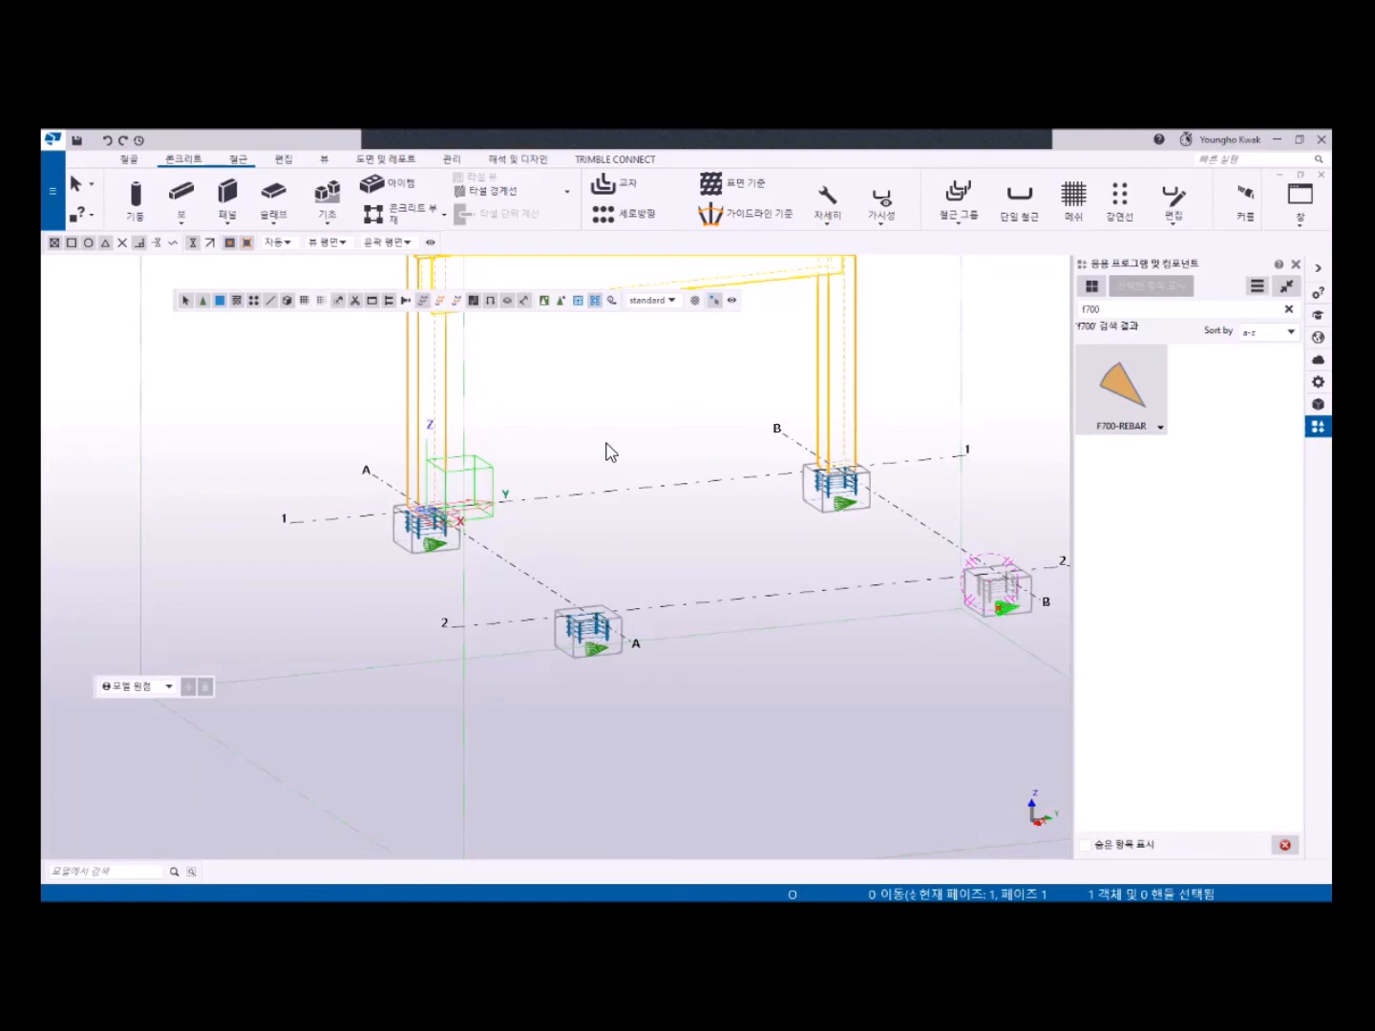
- Place a pad footing in the plan view on grid line B, midway between grid lines 1 and 2
key("ctrl+p")
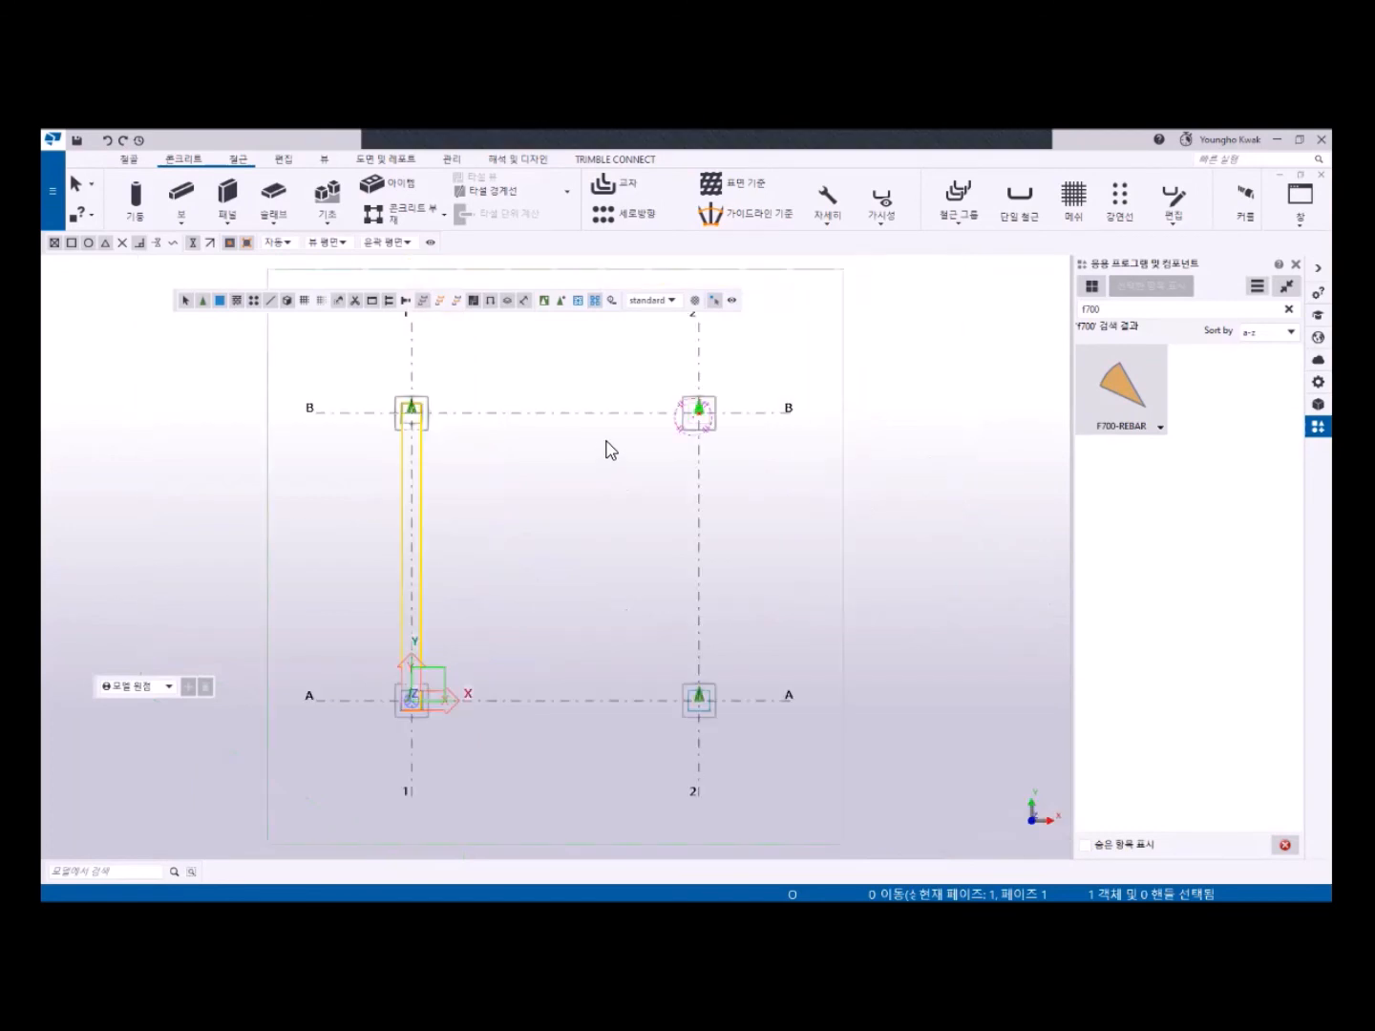
left_click(327, 205)
right_click(558, 370)
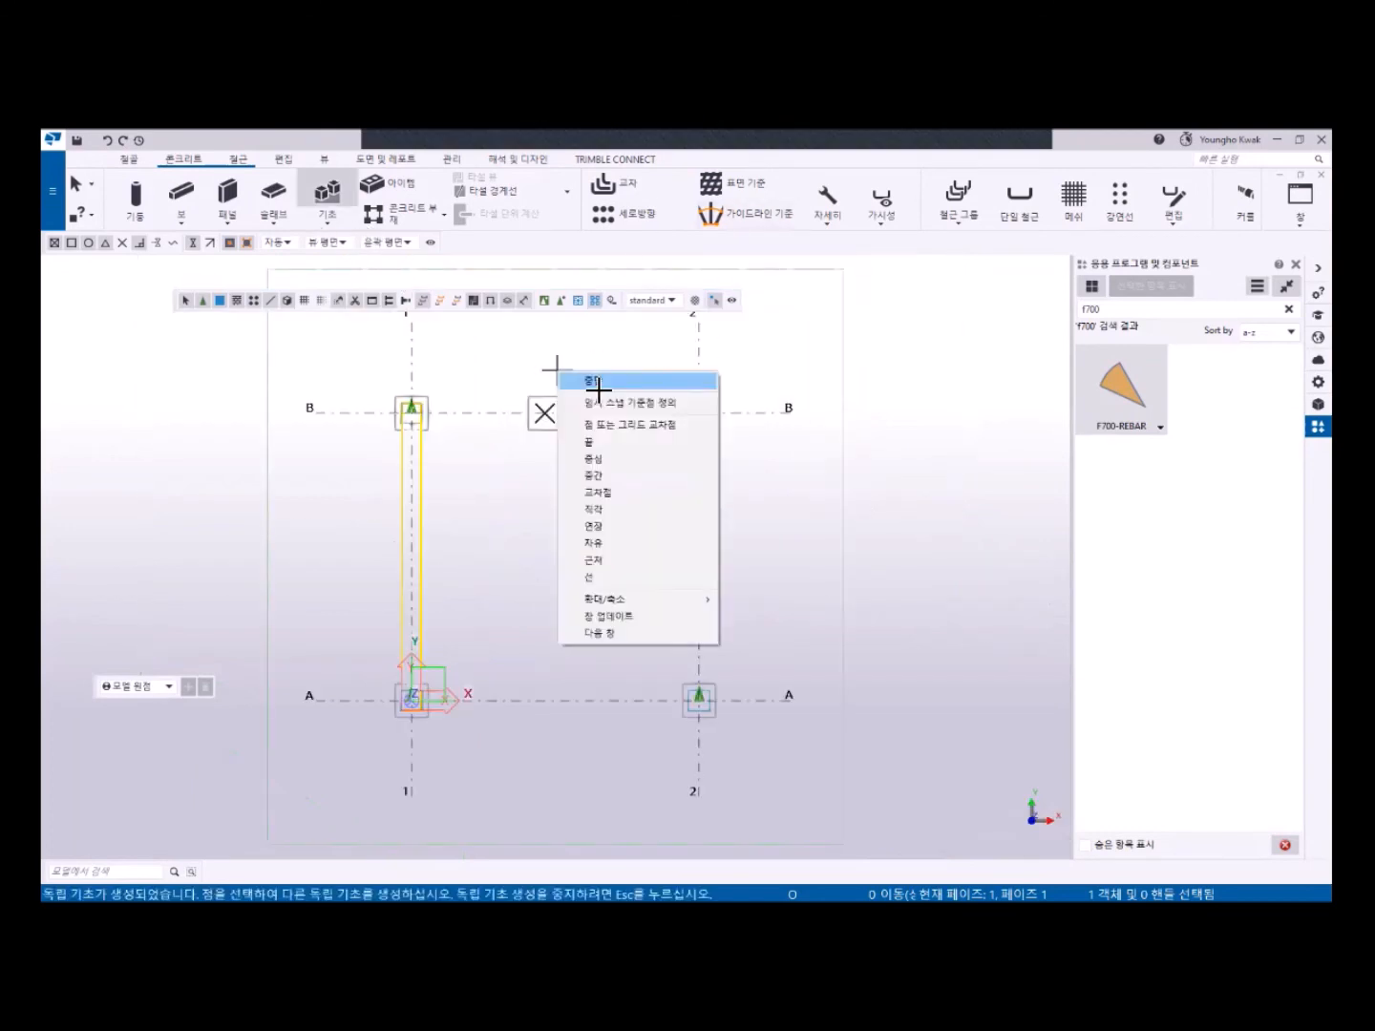
left_click(598, 386)
scroll(561, 411, "up", 3)
- Set the profile of the footing between B-1 and B-2 to 400X400
double_click(565, 382)
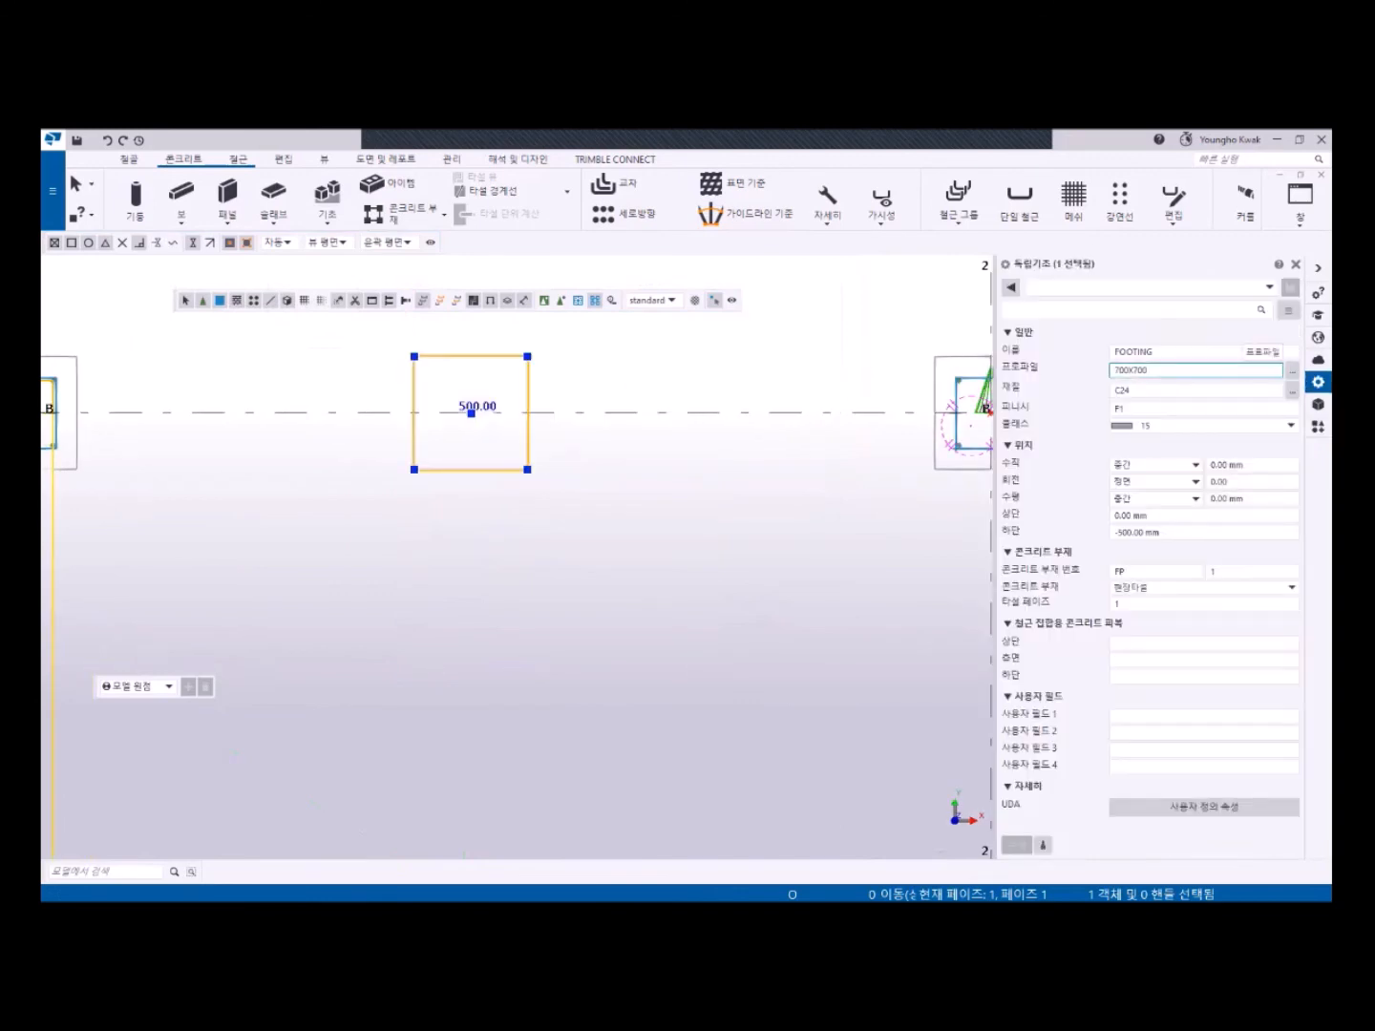
left_click_drag(1114, 371, 1120, 371)
type("4")
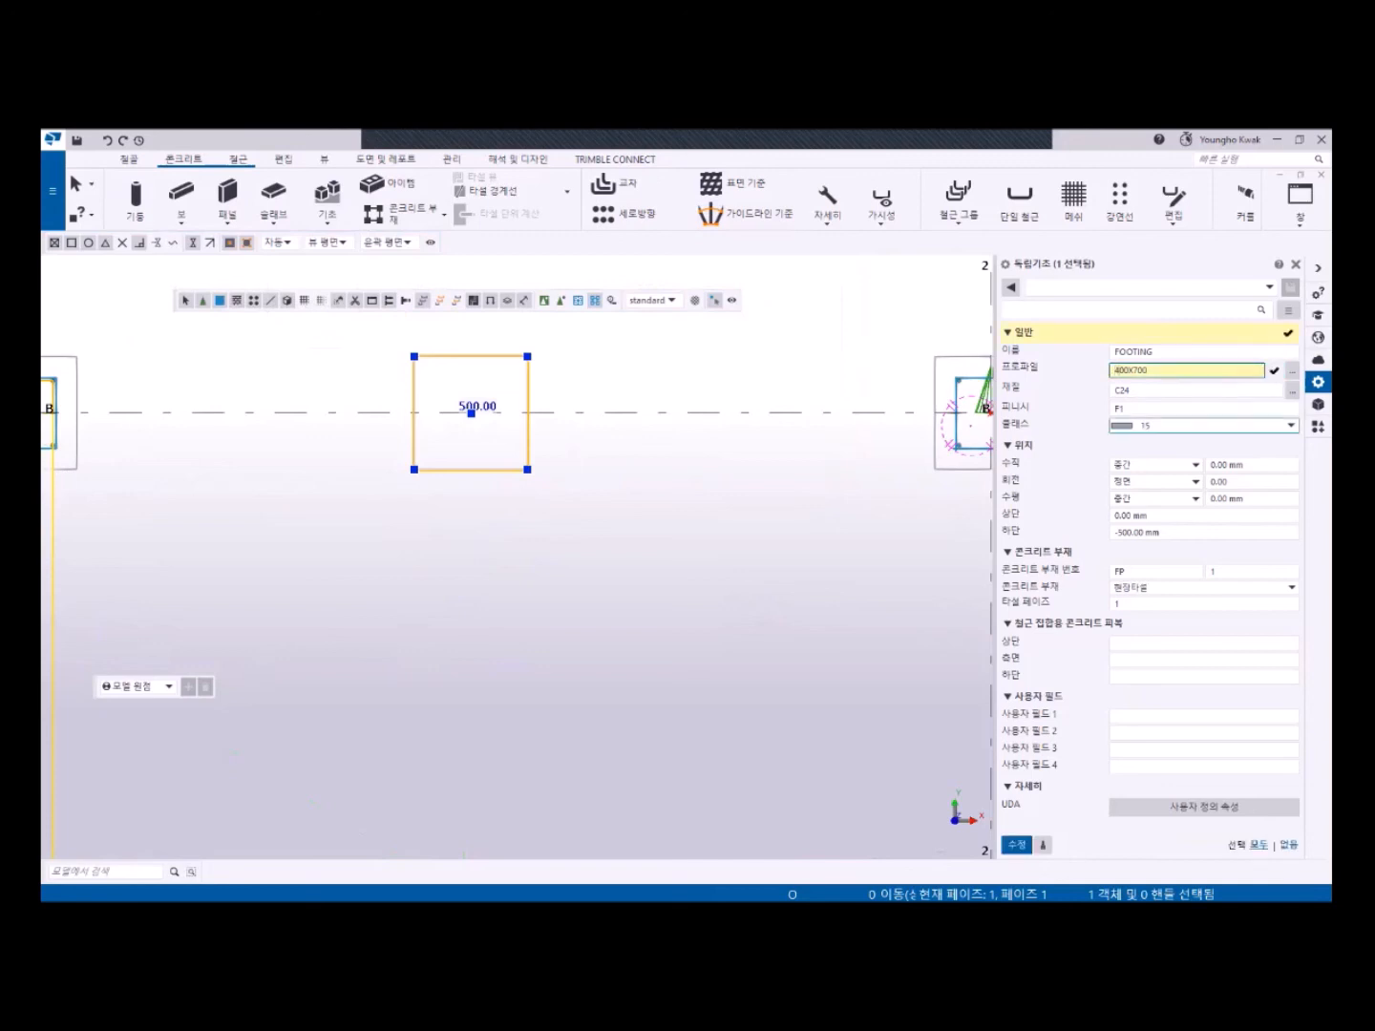
left_click_drag(1134, 371, 1139, 371)
type("4")
left_click(1016, 844)
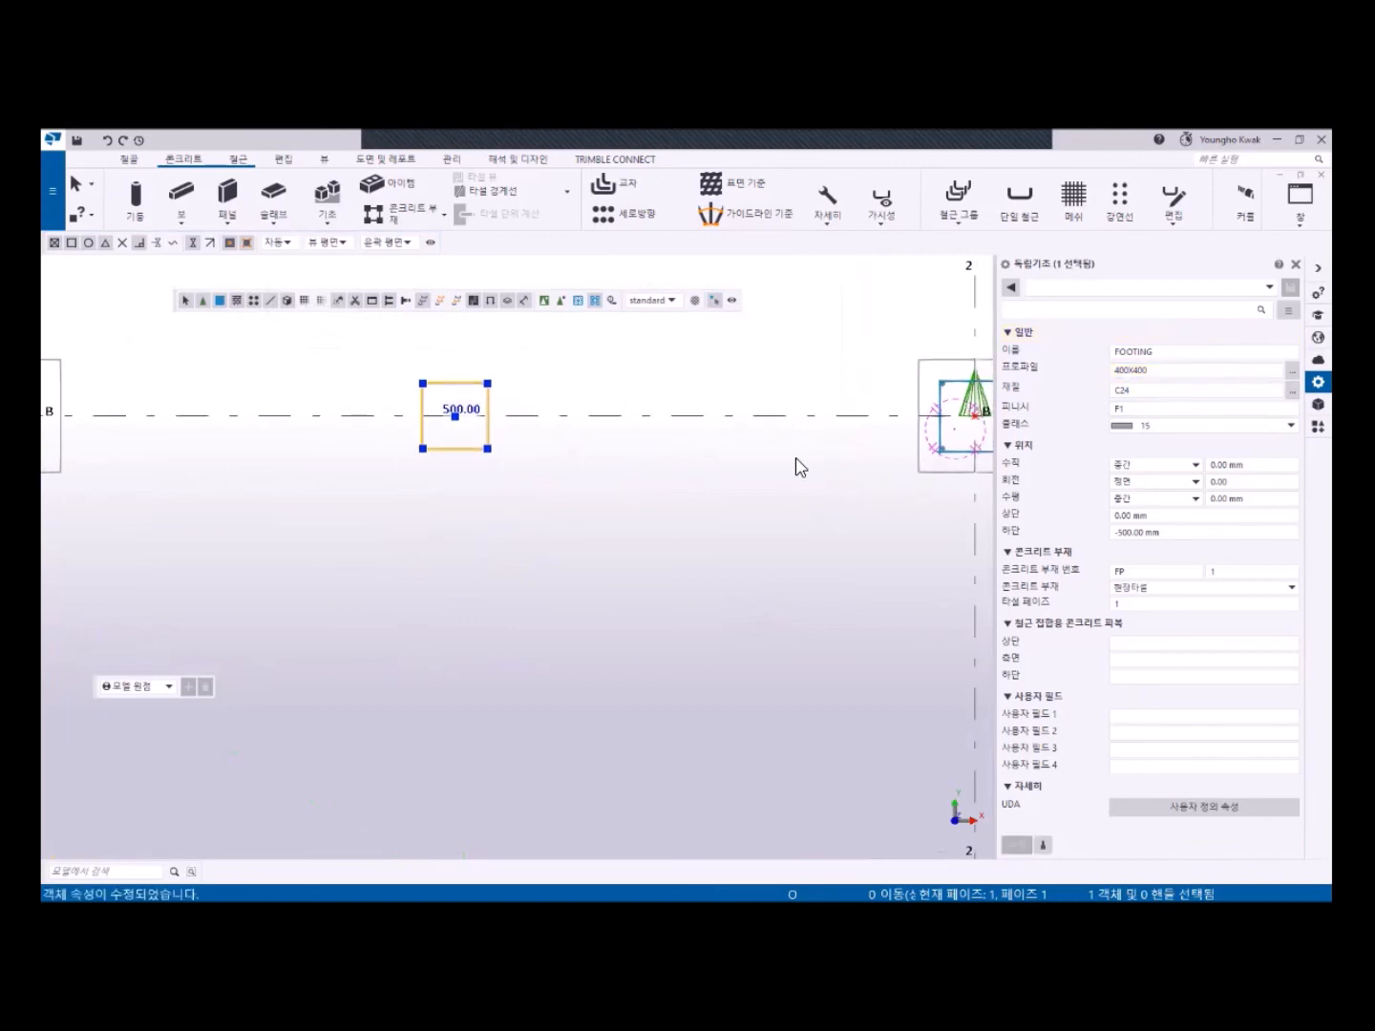
- Apply the F700-REBAR component to the 400X400 footing in the 3D view and examine how its rebar cage fits the concrete
middle_click_drag(660, 452, 574, 462)
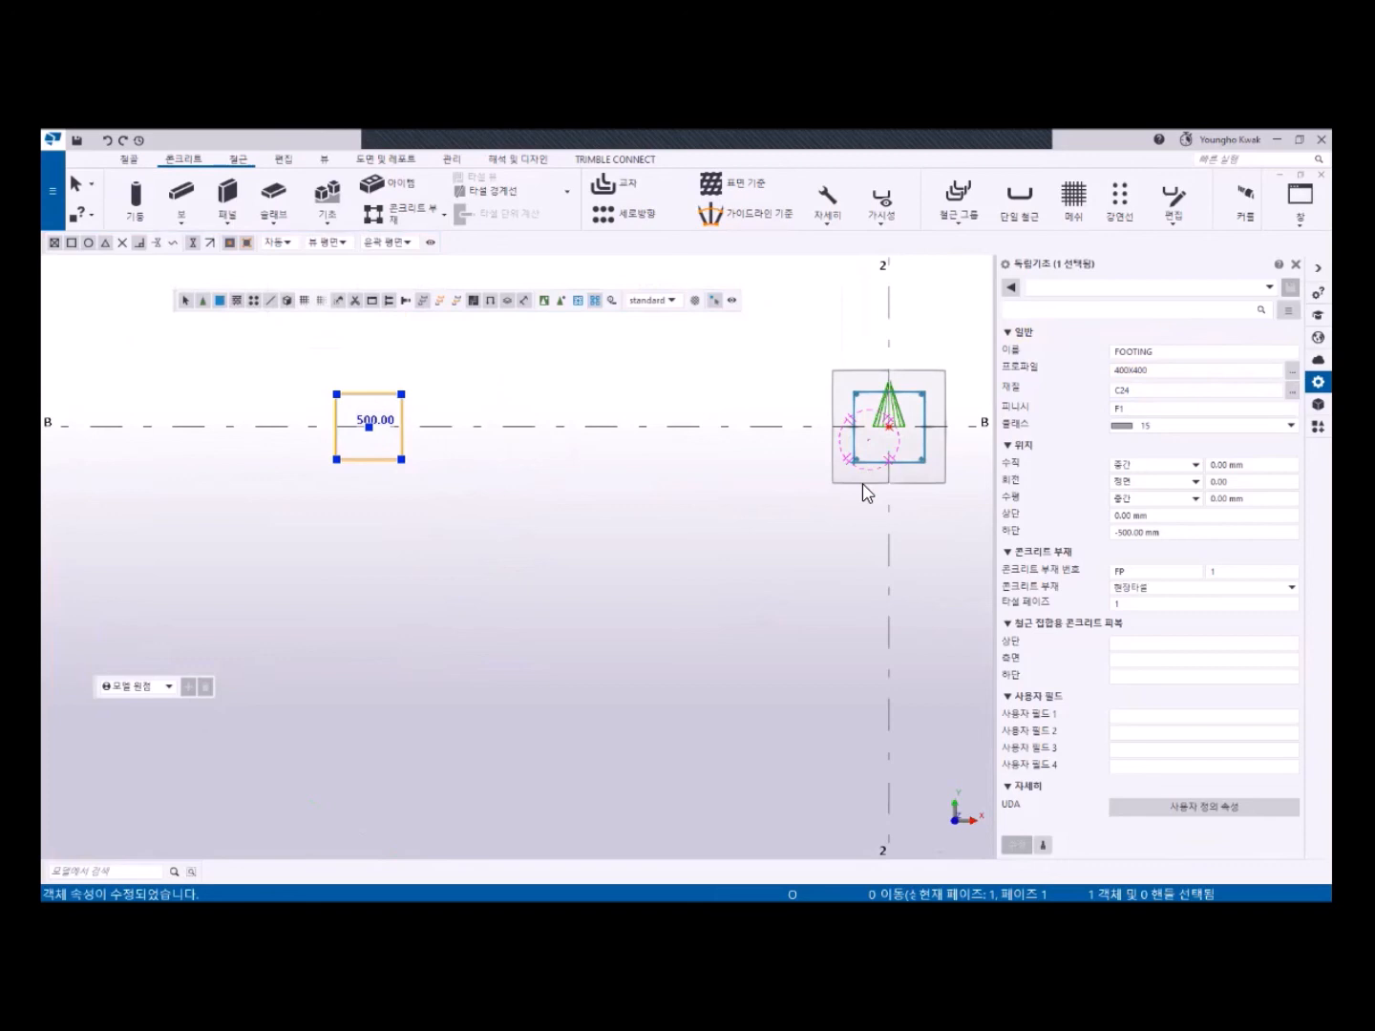
key("ctrl+Tab")
scroll(626, 458, "up", 2)
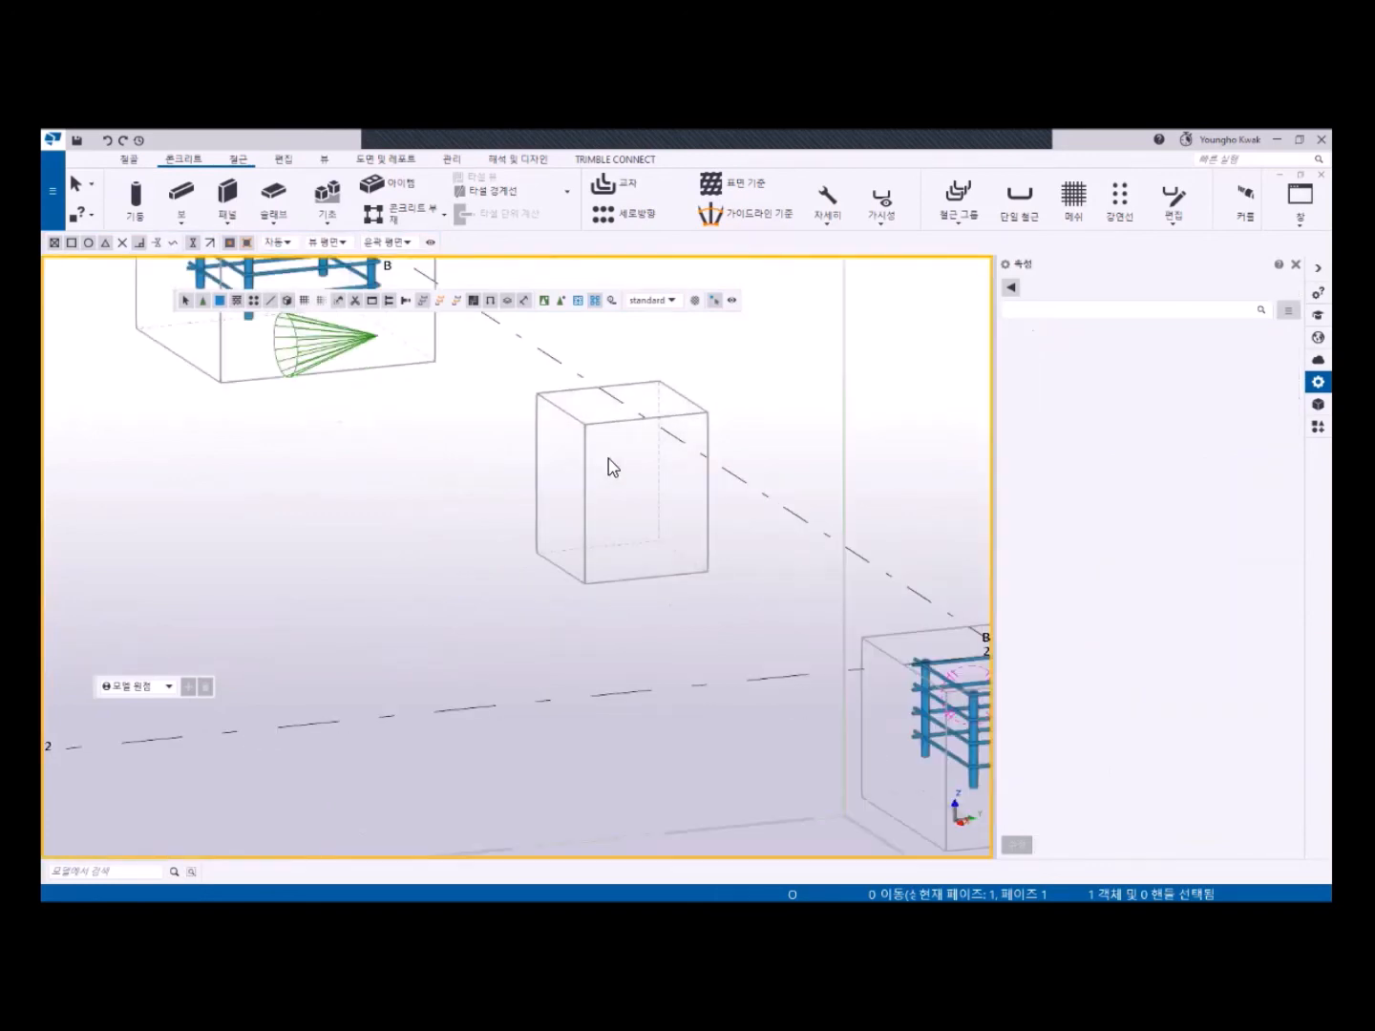
left_click(1010, 286)
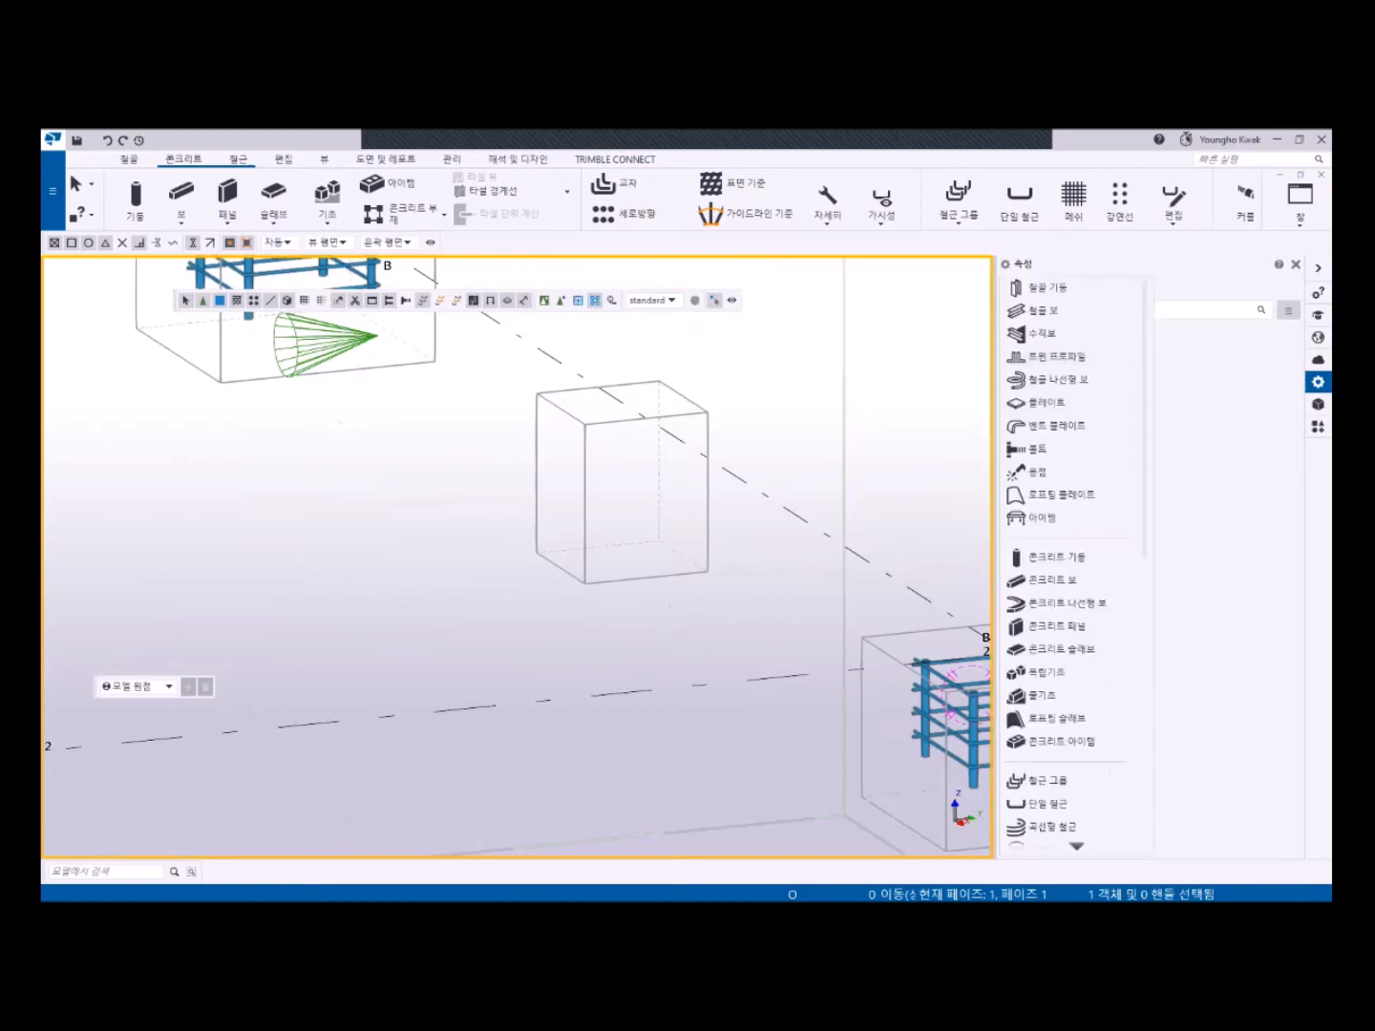
middle_click_drag(975, 468, 825, 481)
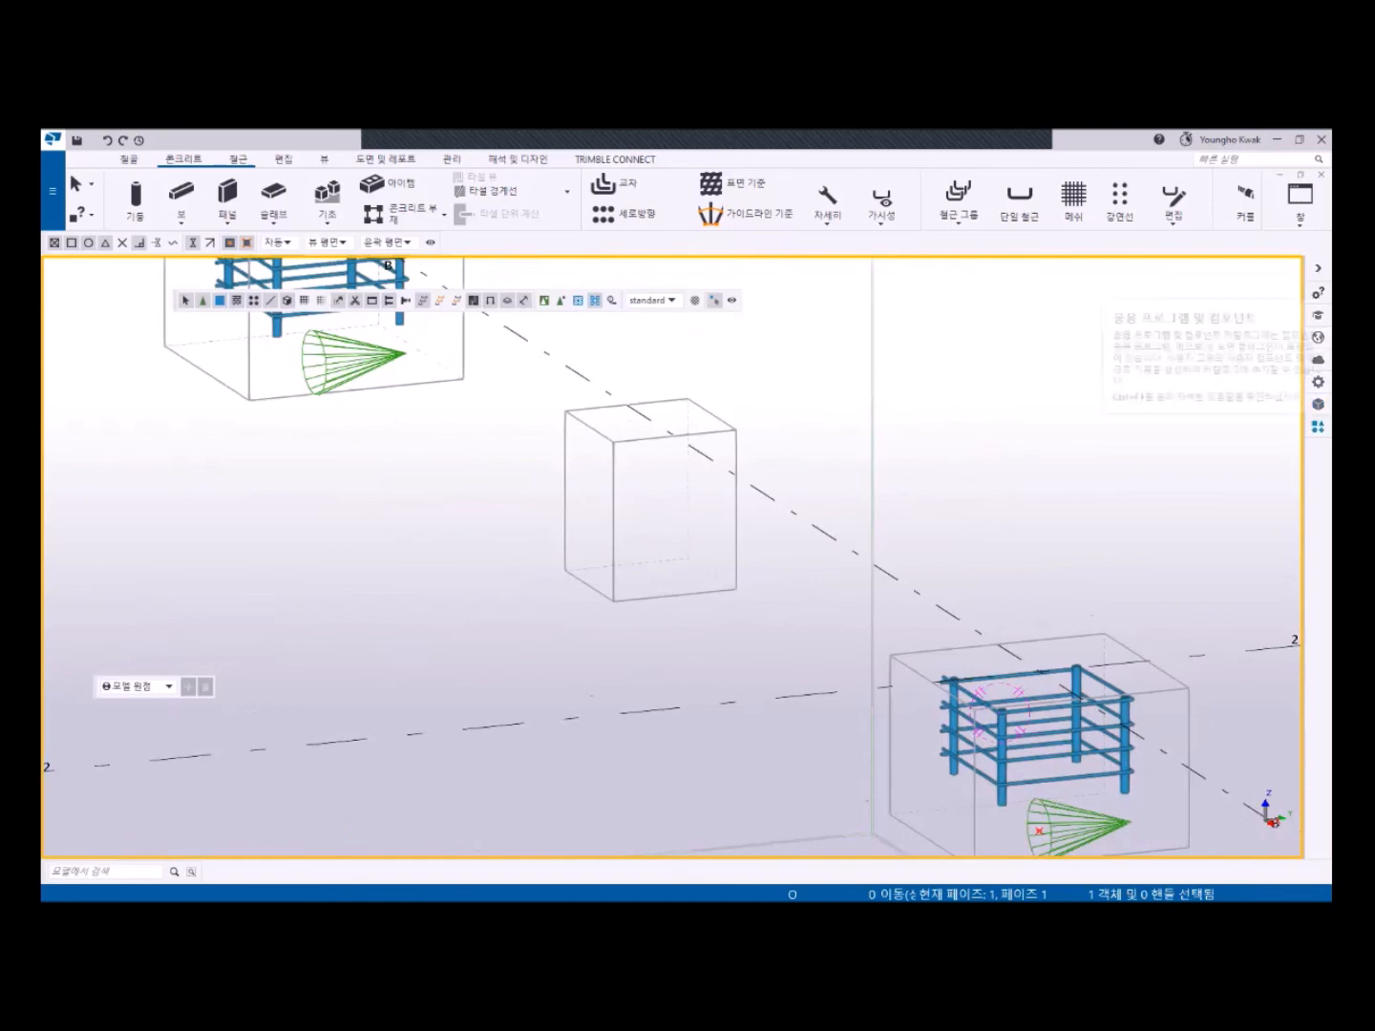
left_click(1318, 425)
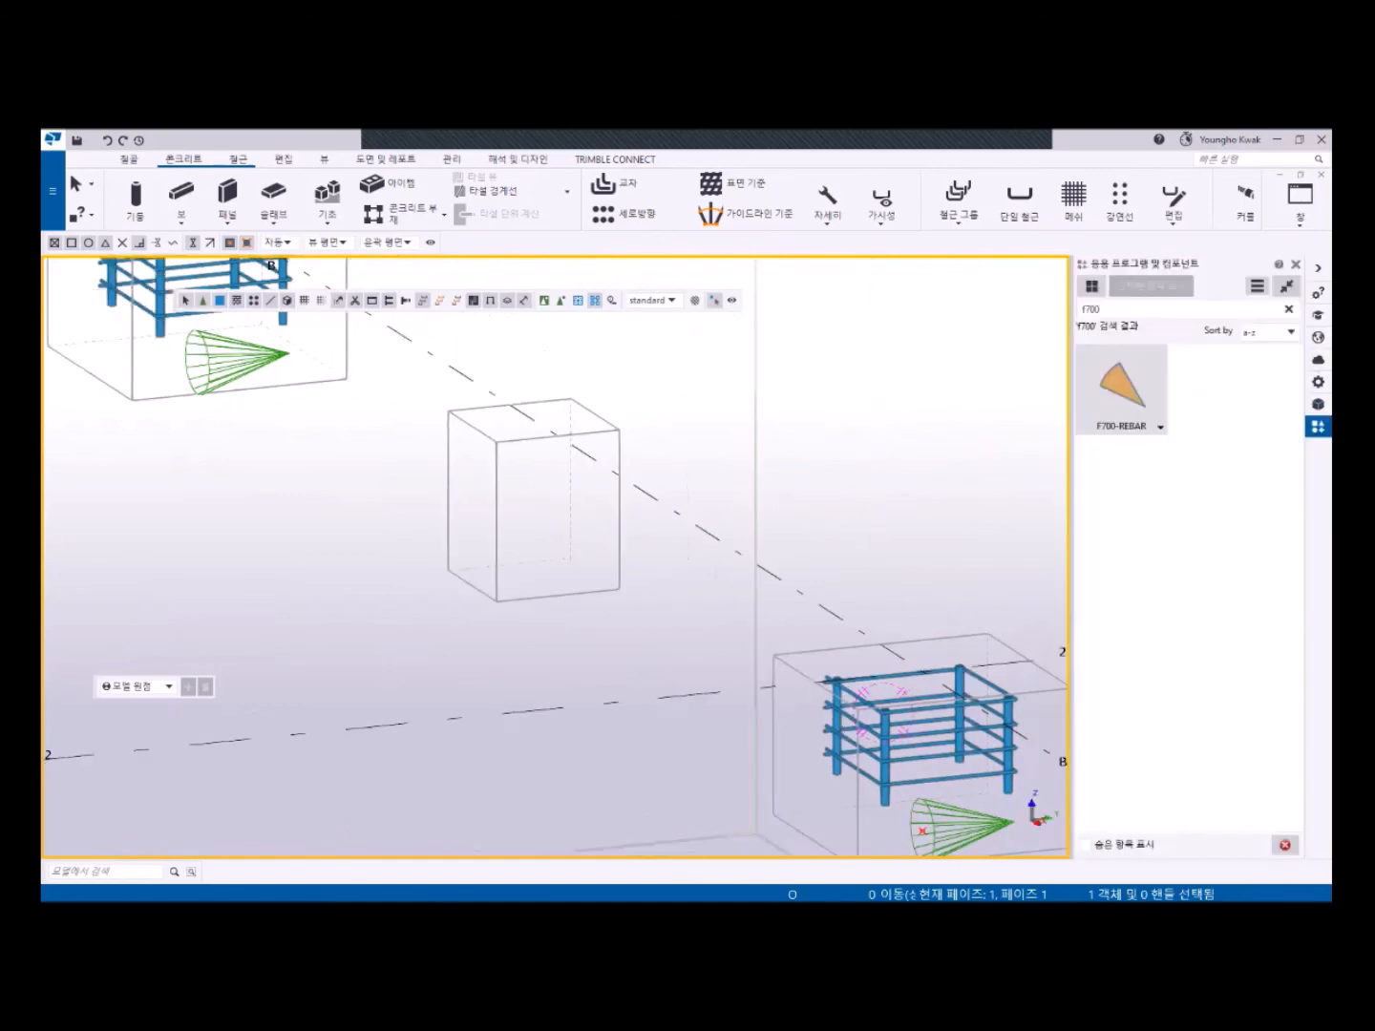
left_click(1122, 388)
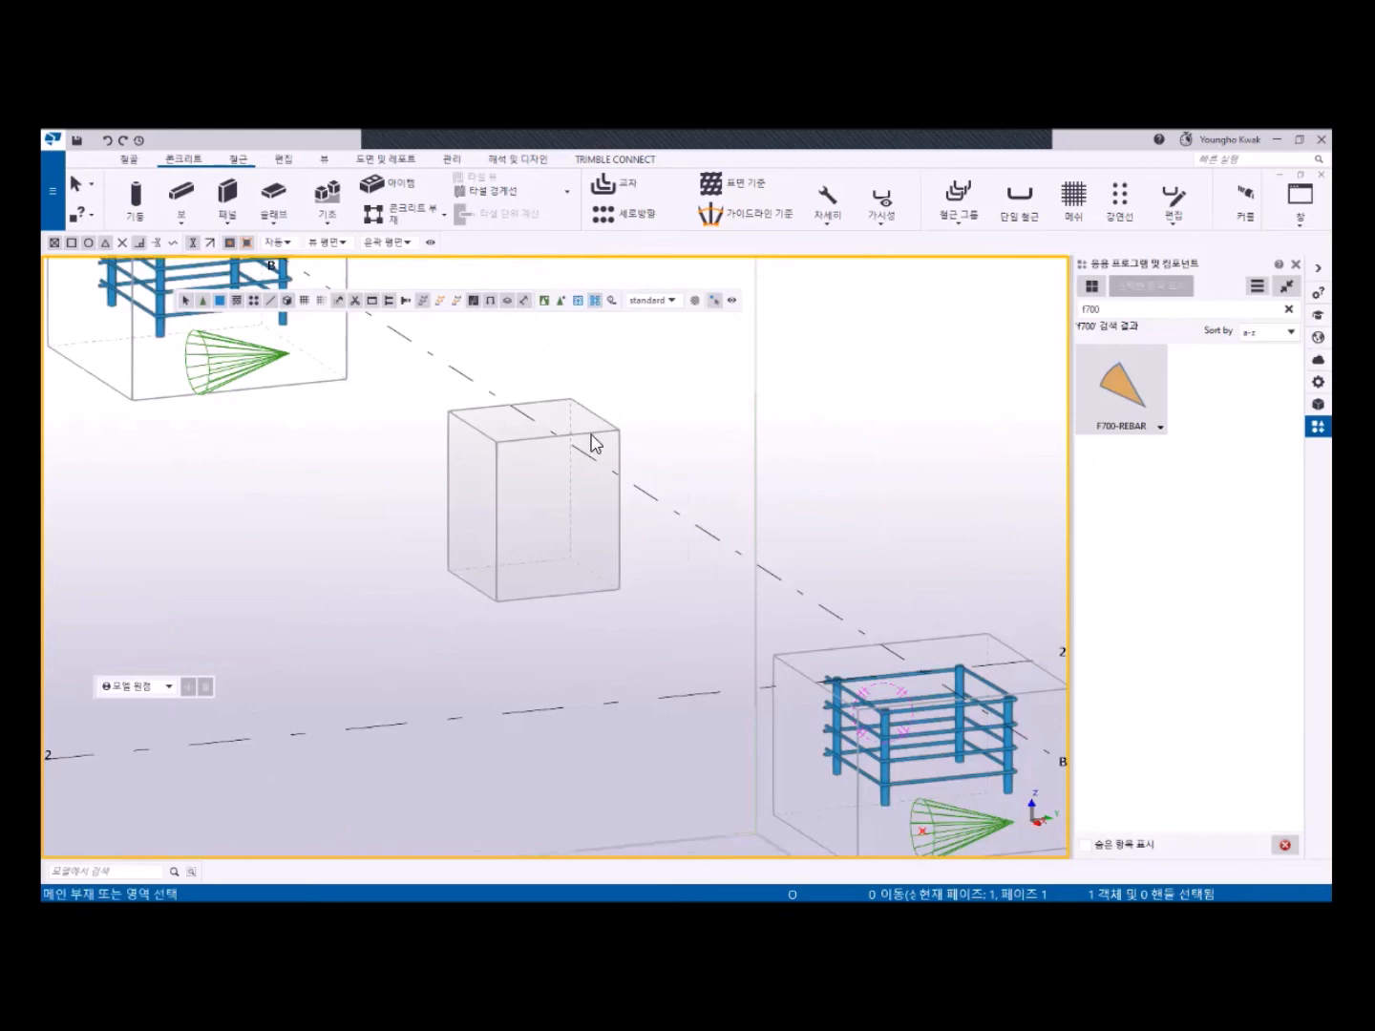
left_click(555, 515)
middle_click_drag(553, 529, 612, 608, "ctrl")
scroll(446, 383, "up", 4)
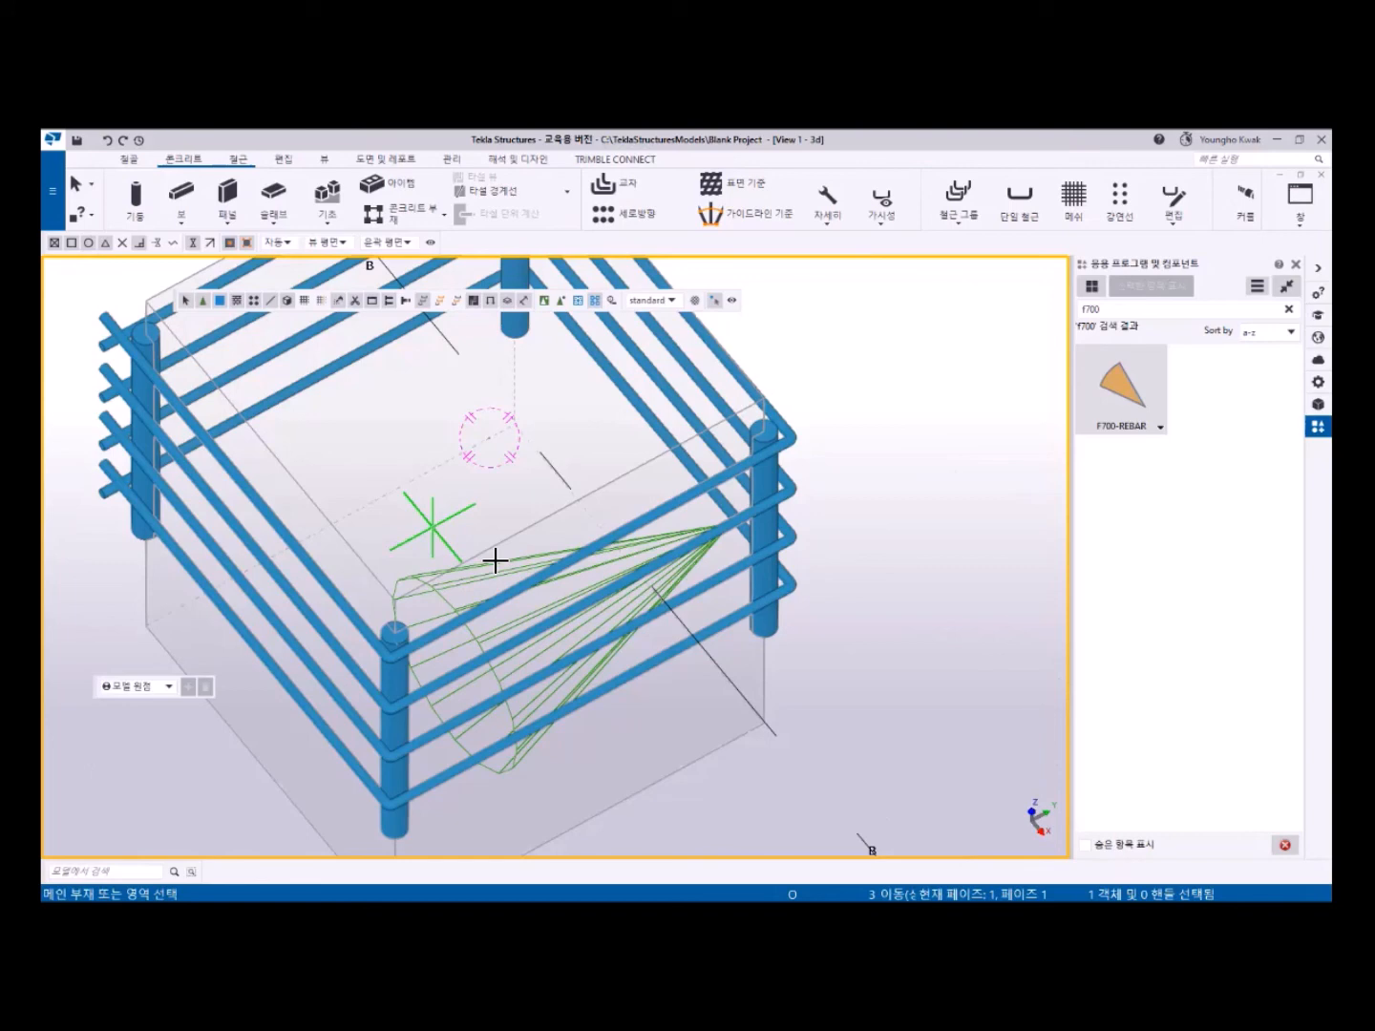
scroll(659, 492, "down", 5)
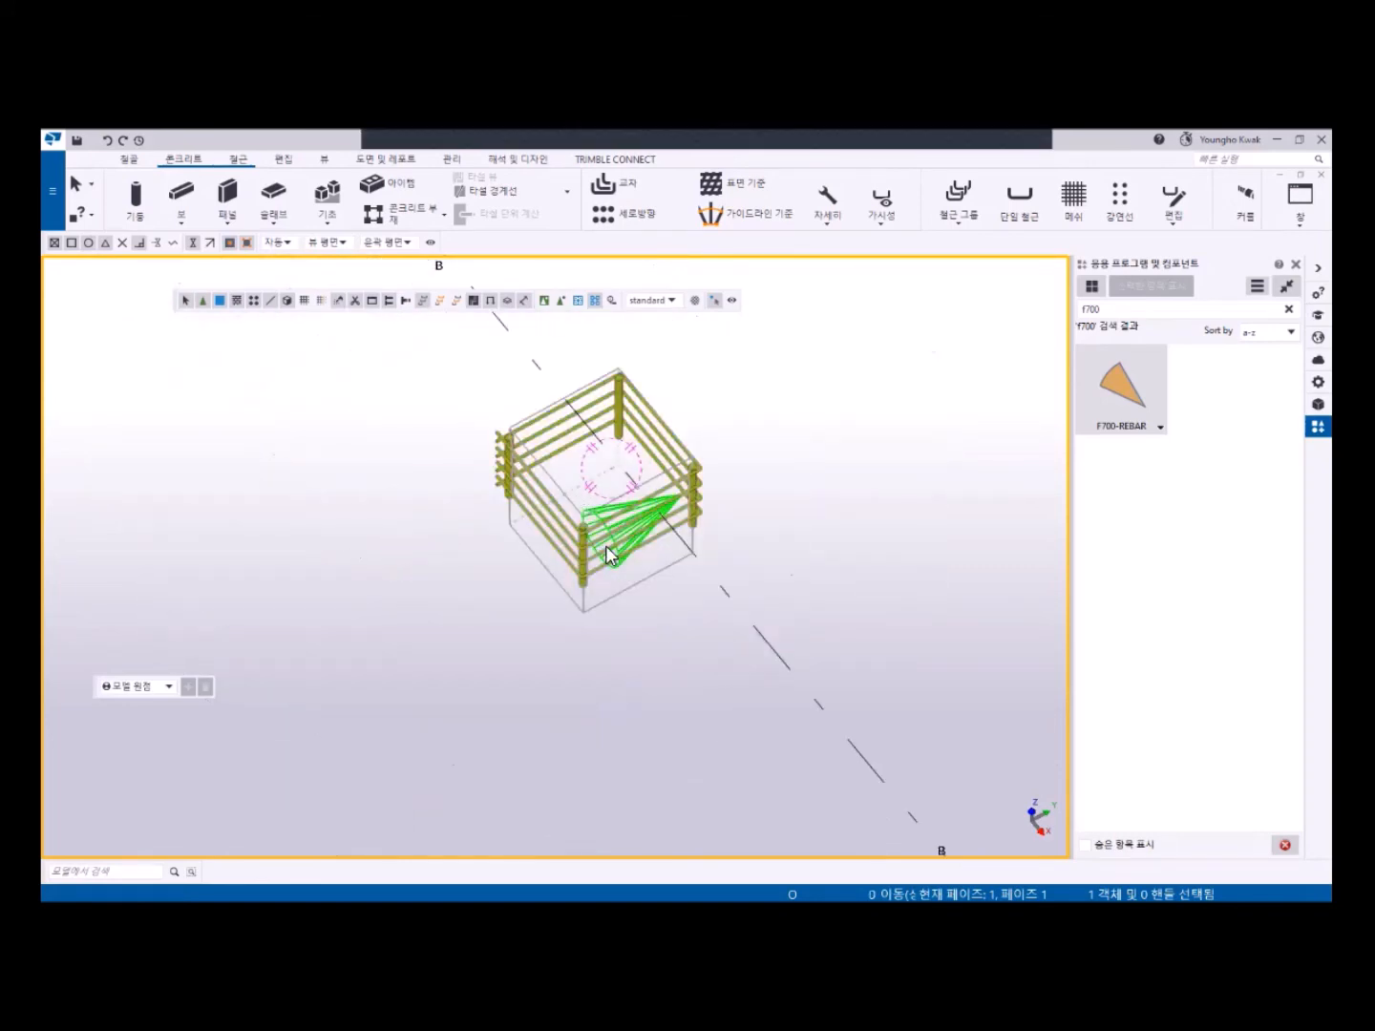
scroll(605, 547, "down", 5)
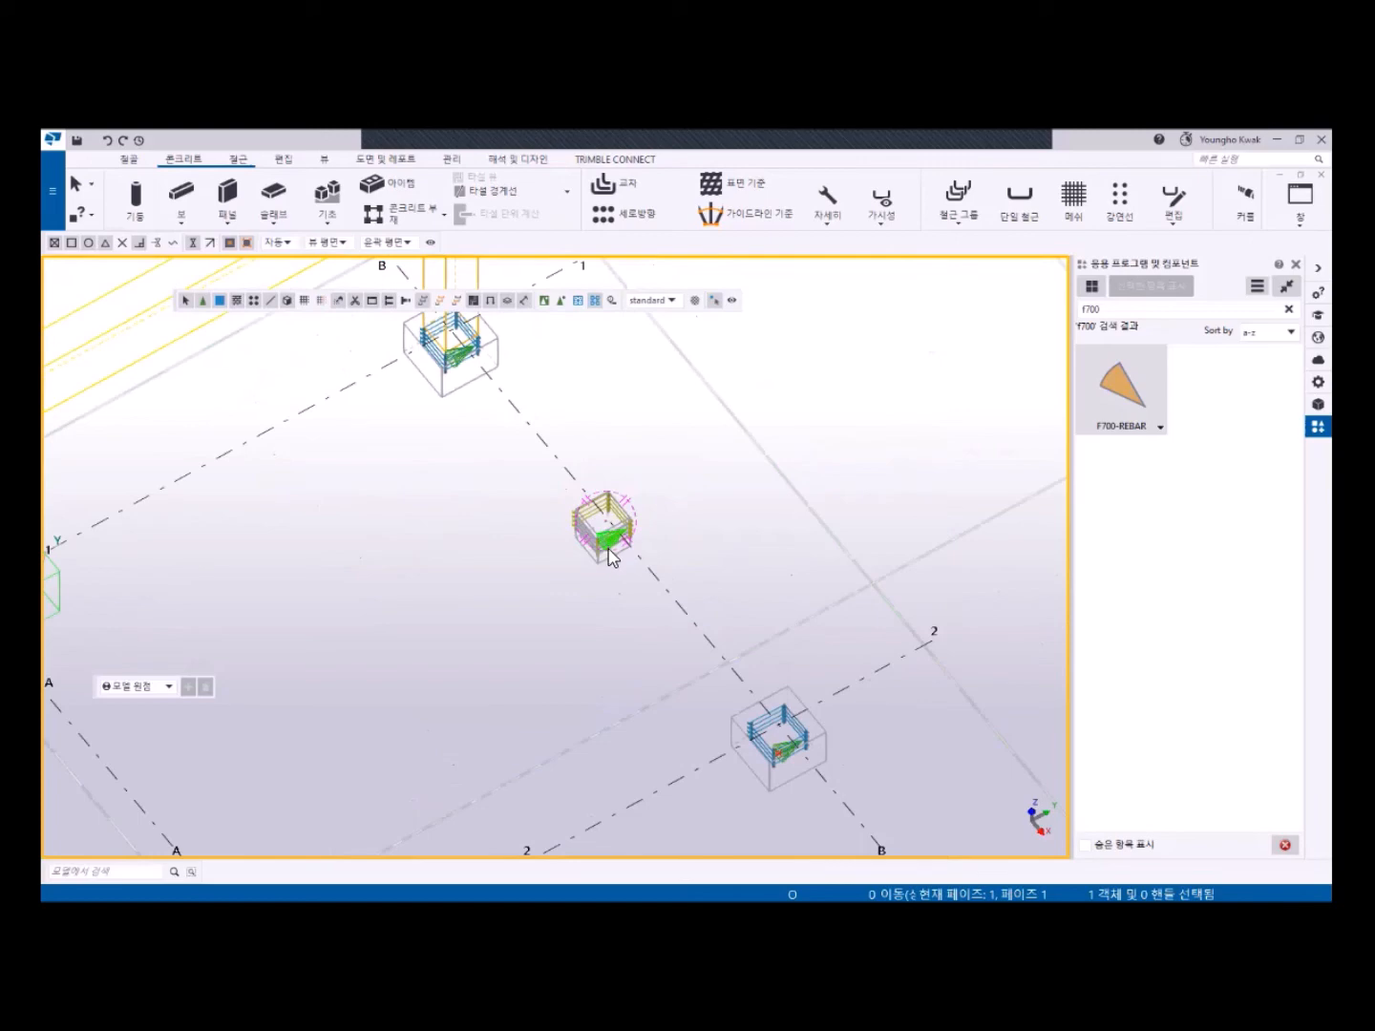
scroll(611, 557, "up", 3)
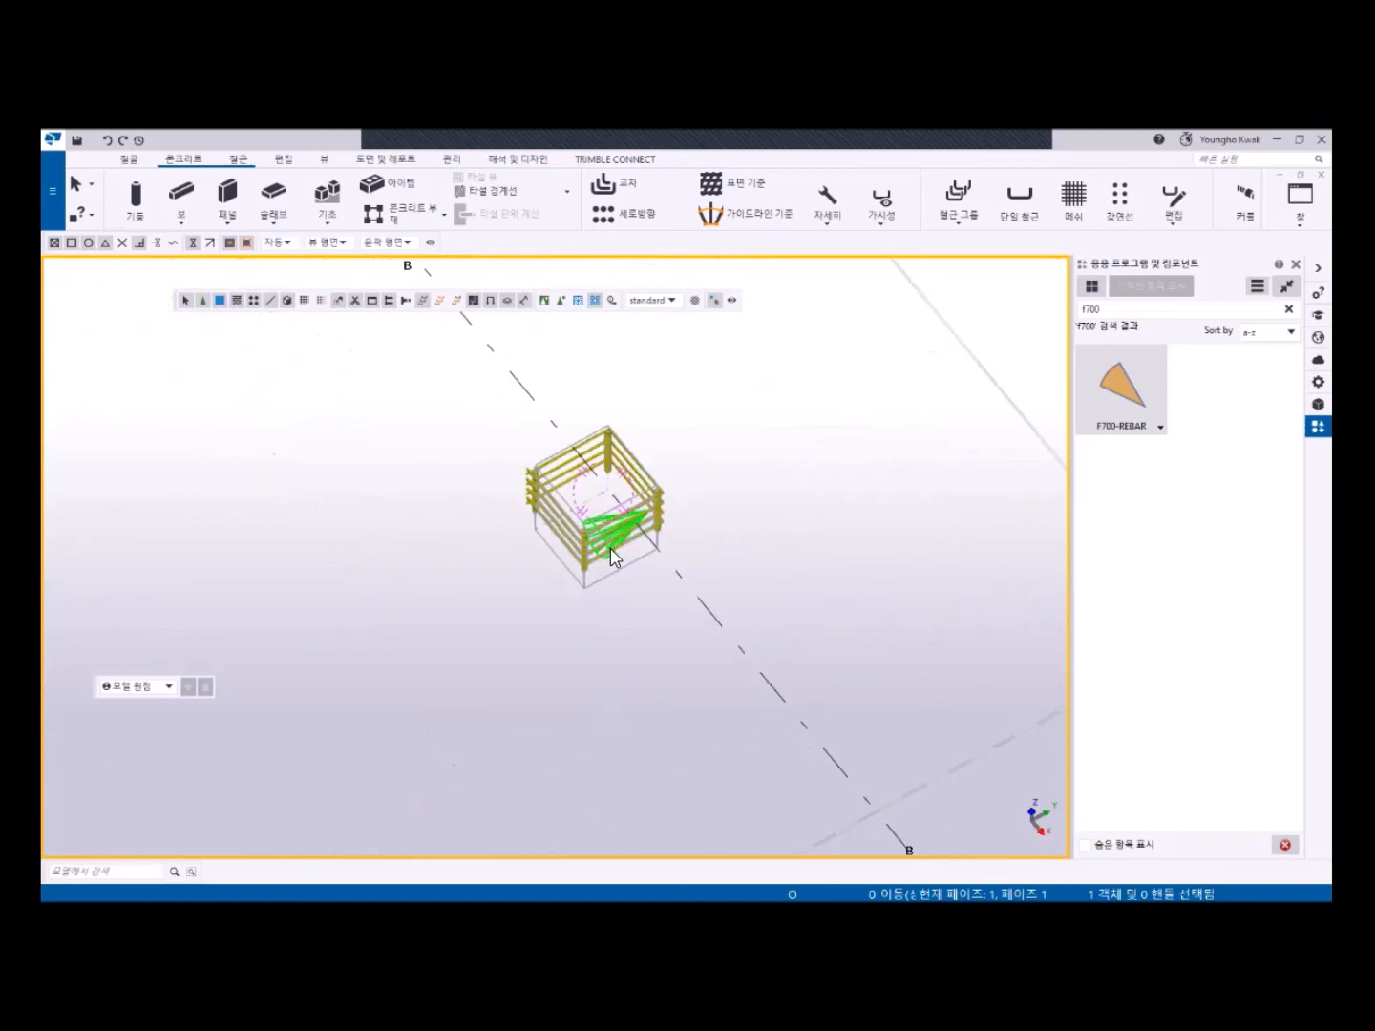
middle_click_drag(598, 582, 546, 614)
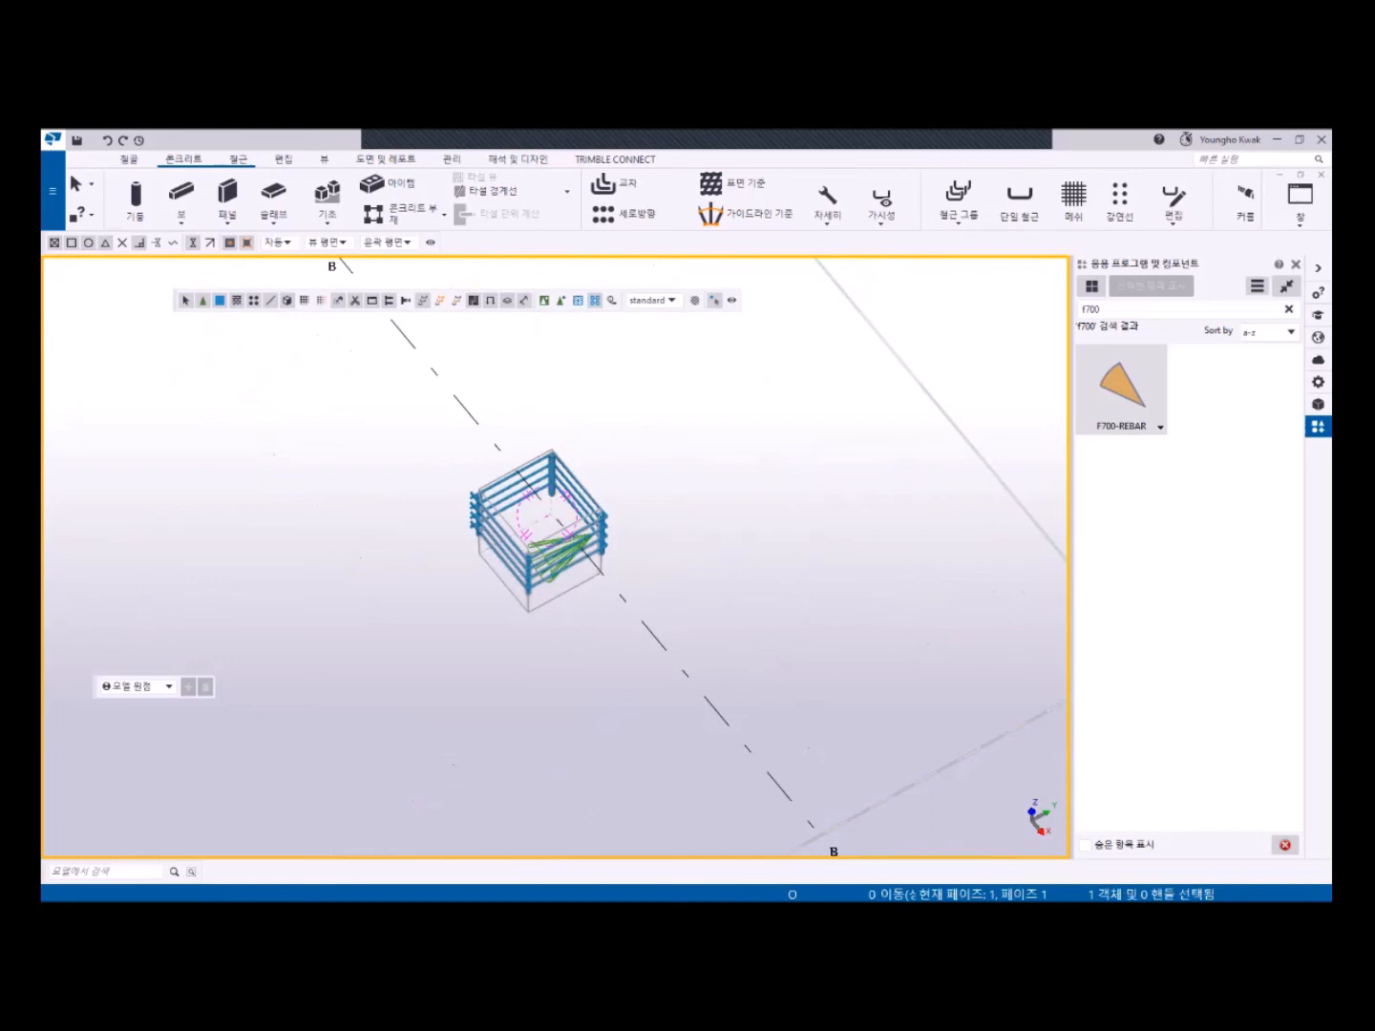
left_click(569, 565)
right_click(1113, 408)
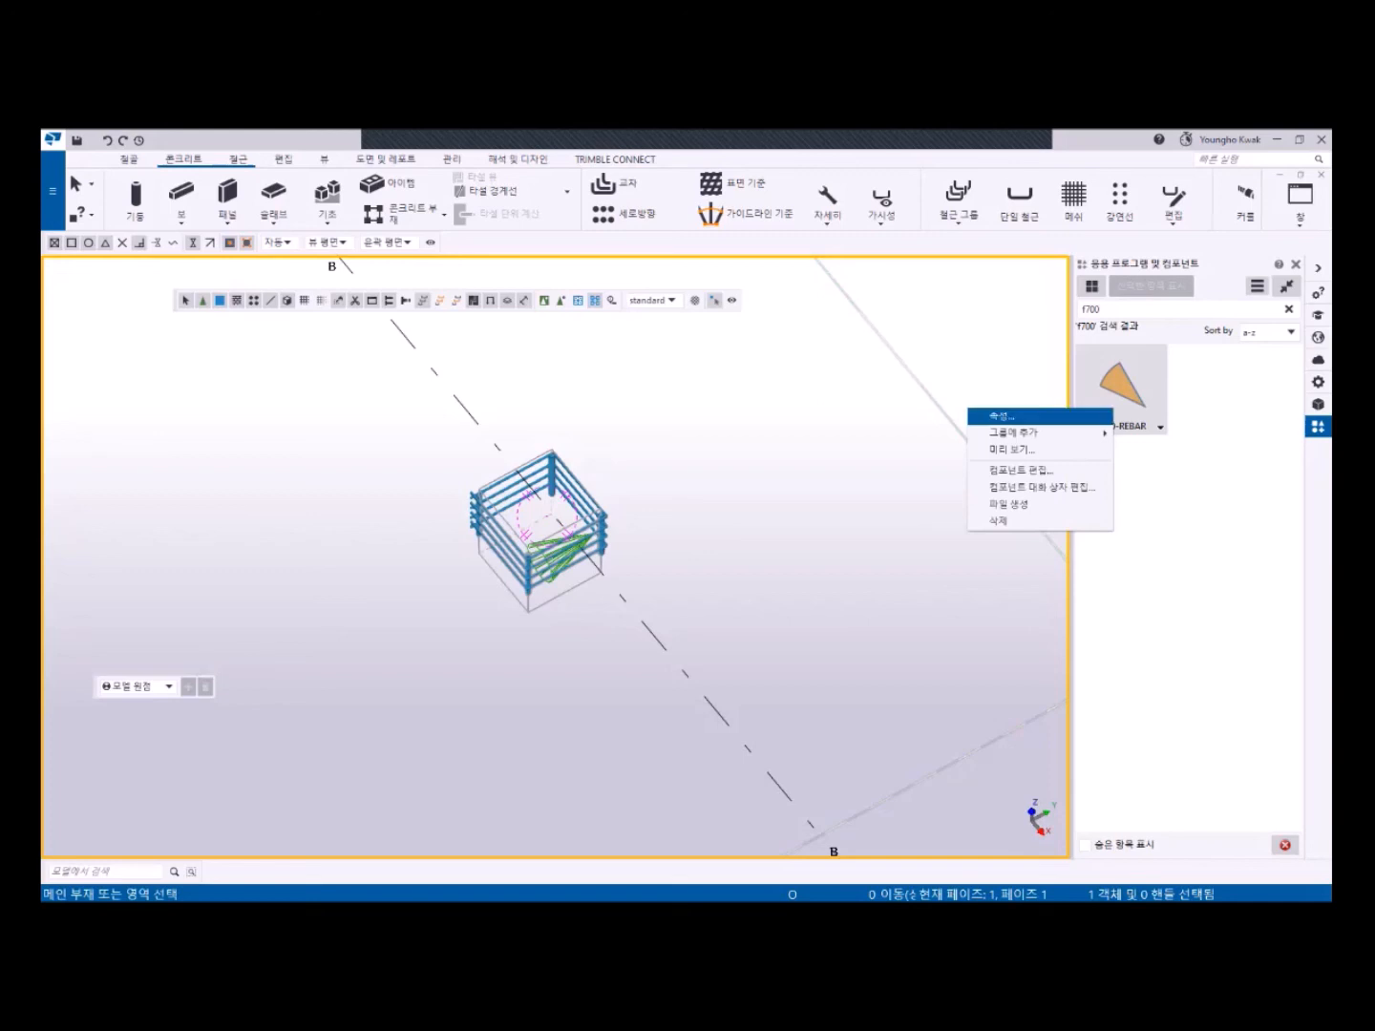
left_click(998, 521)
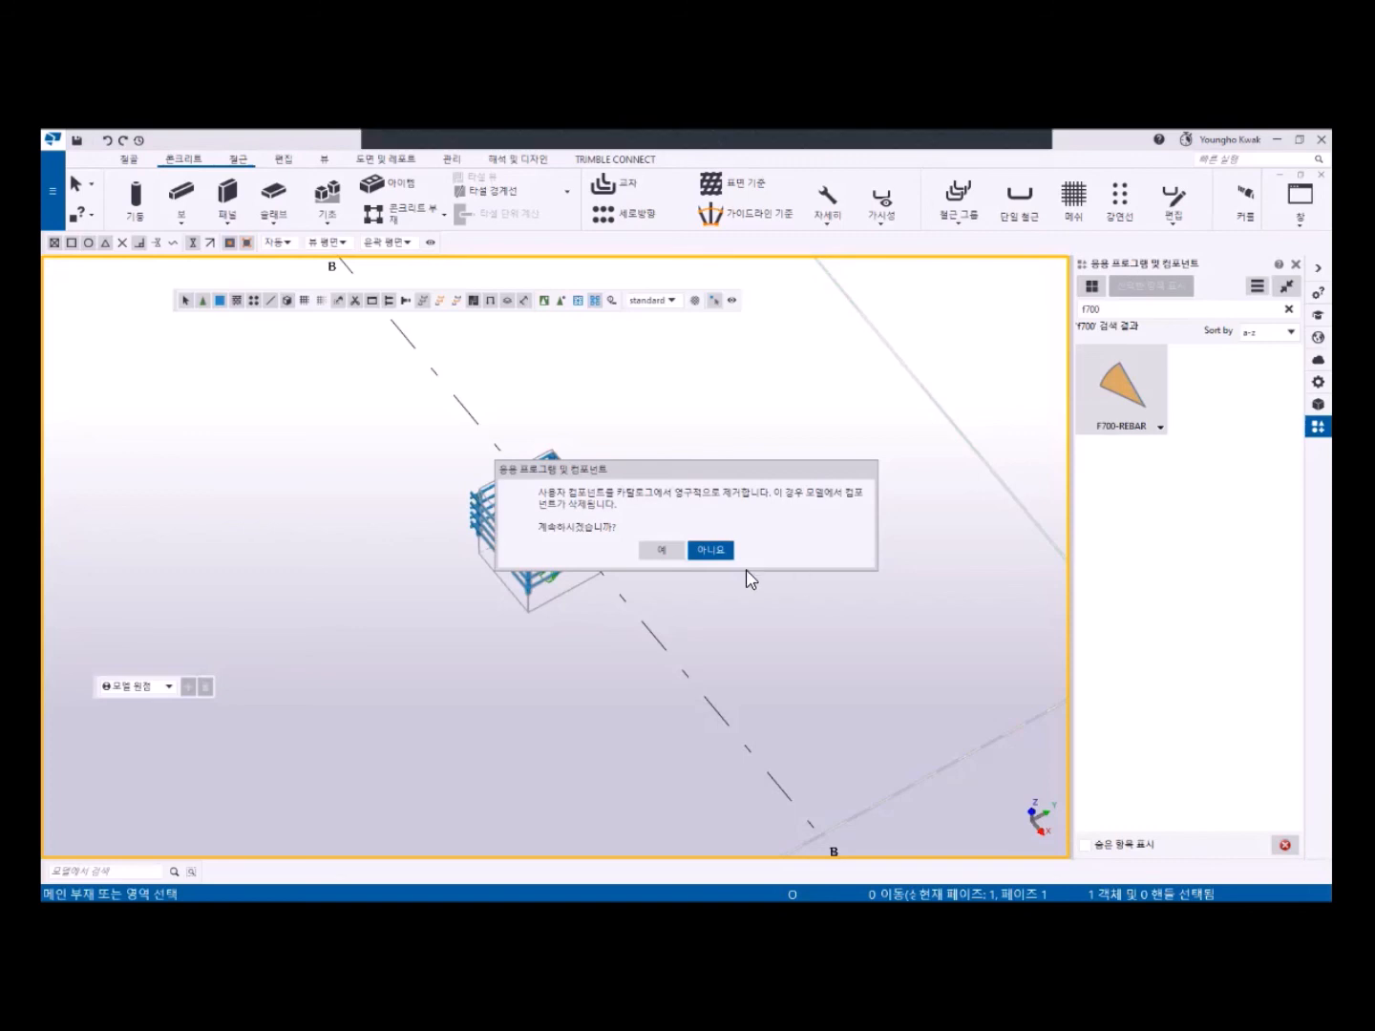
left_click(719, 562)
- Explode the F700-REBAR component on the 400X400 footing into separate rebars
scroll(577, 597, "up", 5)
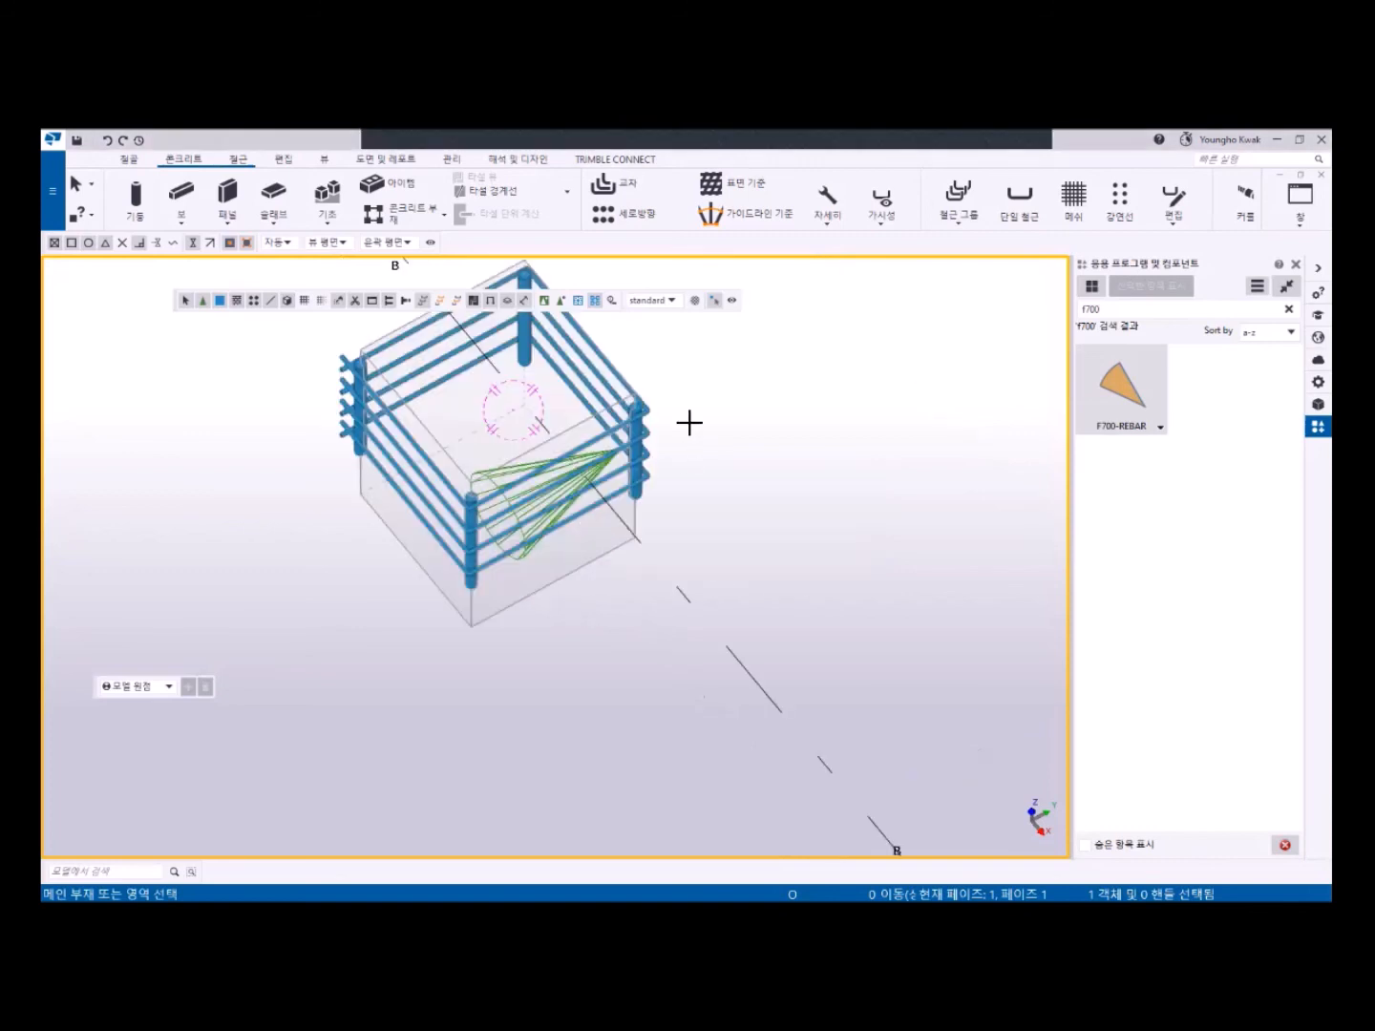
right_click(688, 420)
left_click(723, 430)
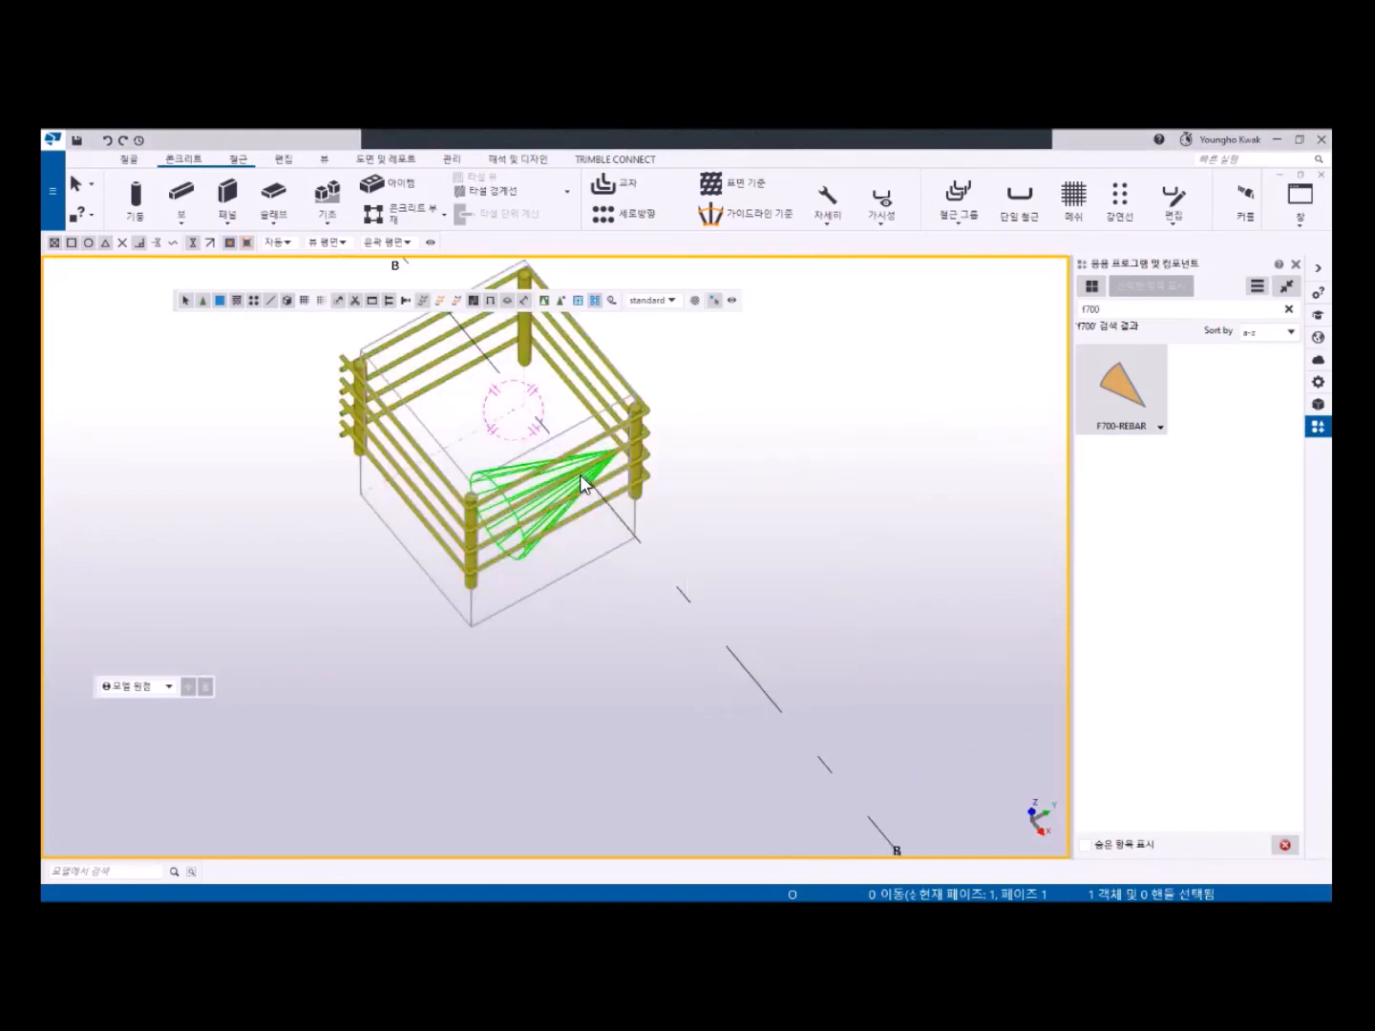
right_click(716, 444)
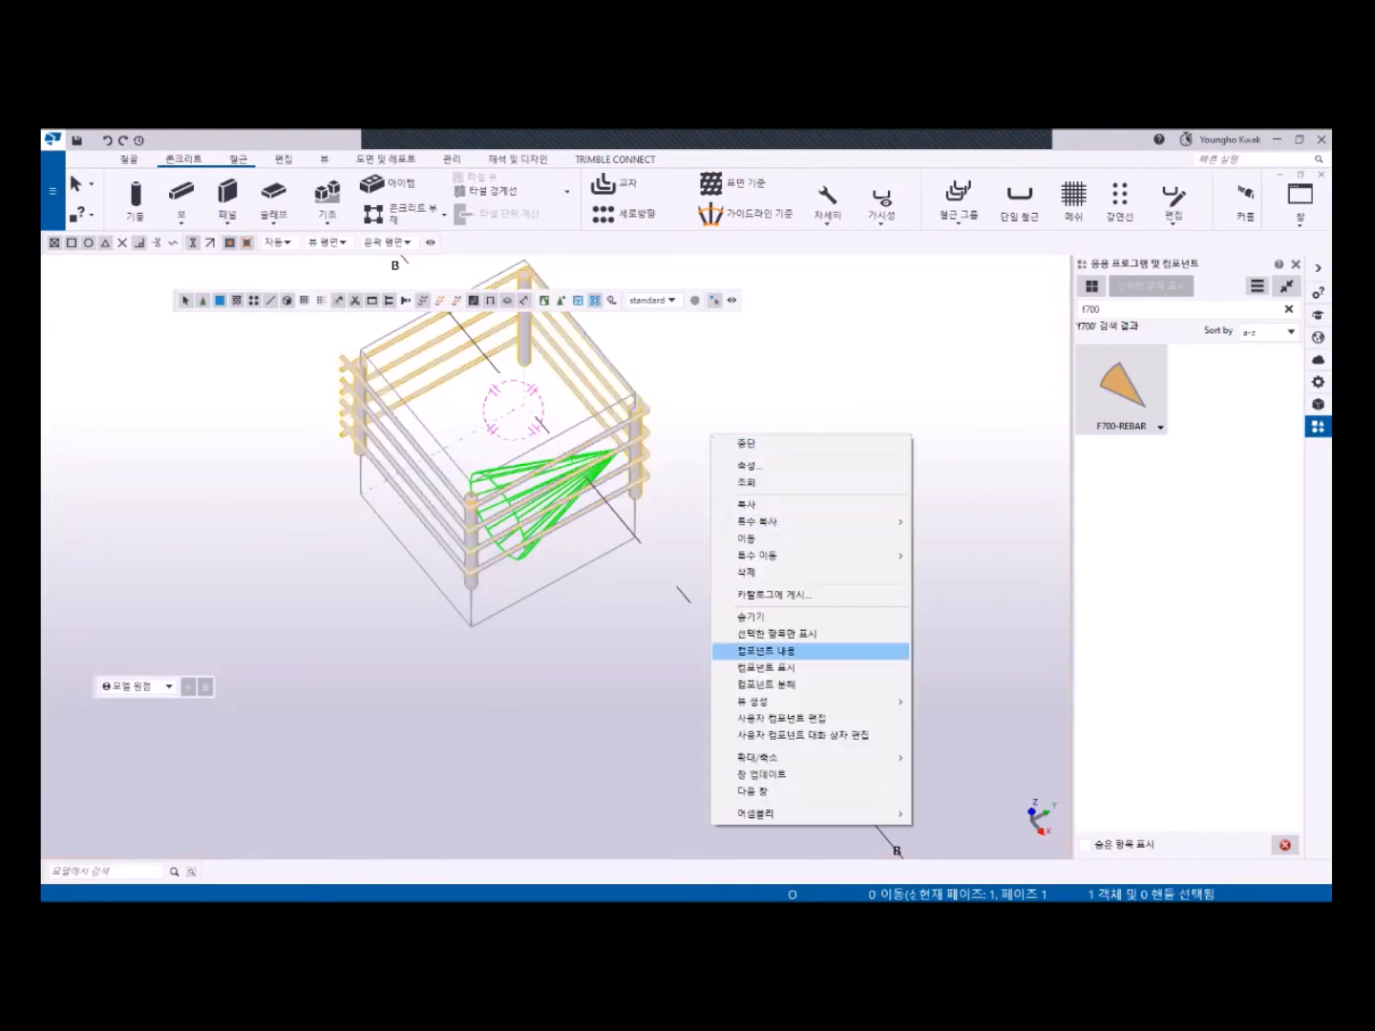
left_click(807, 685)
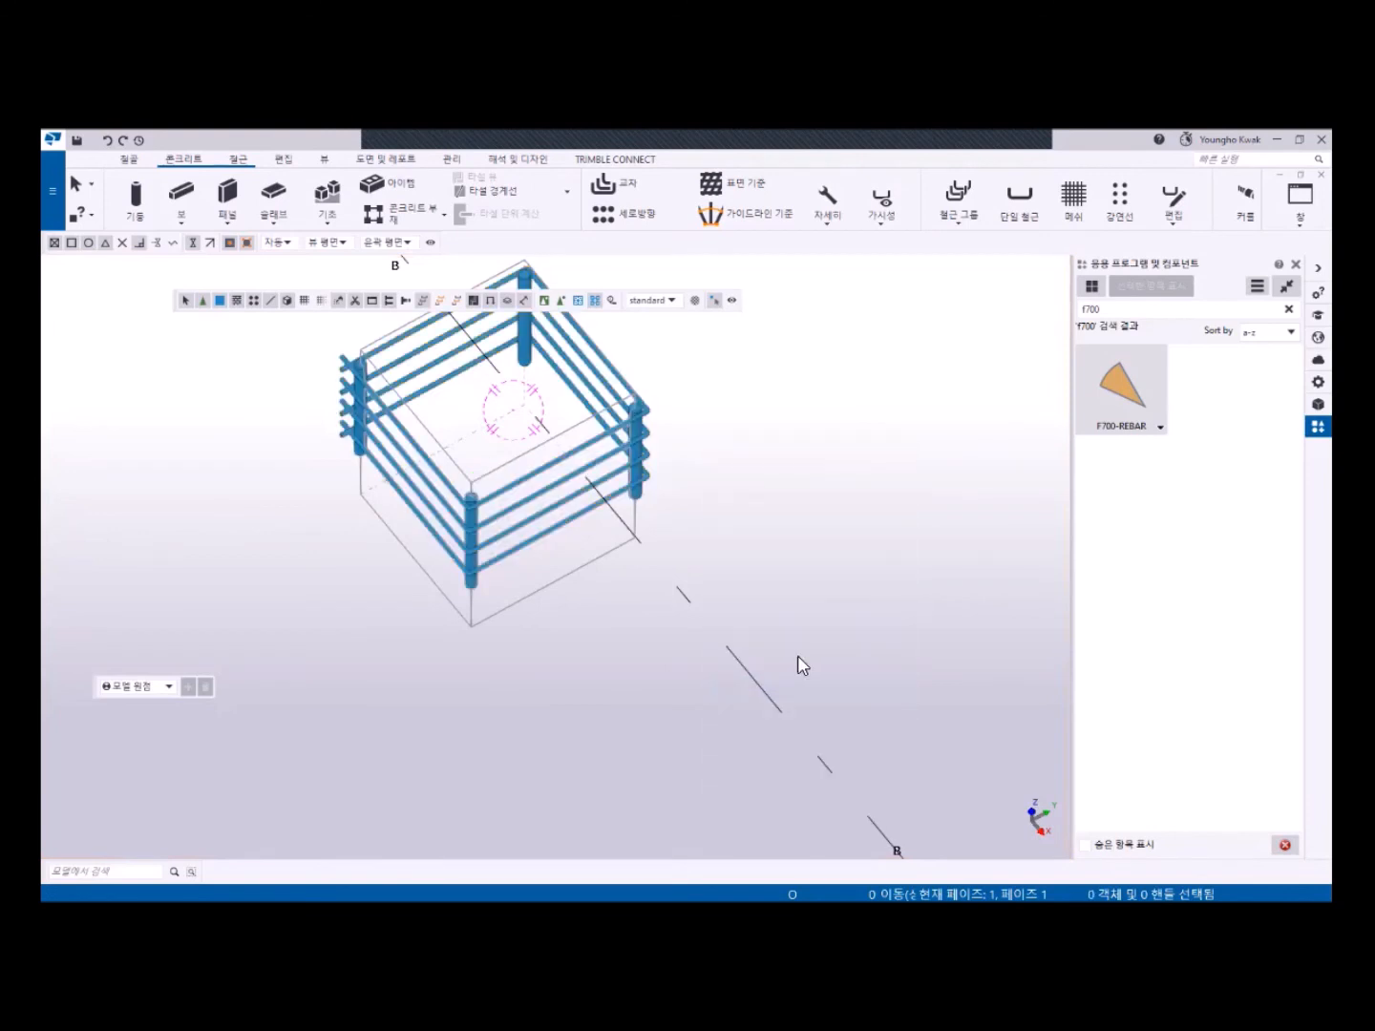
- Delete the F700-REBAR component permanently from the component catalog and from the model
scroll(798, 667, "down", 7)
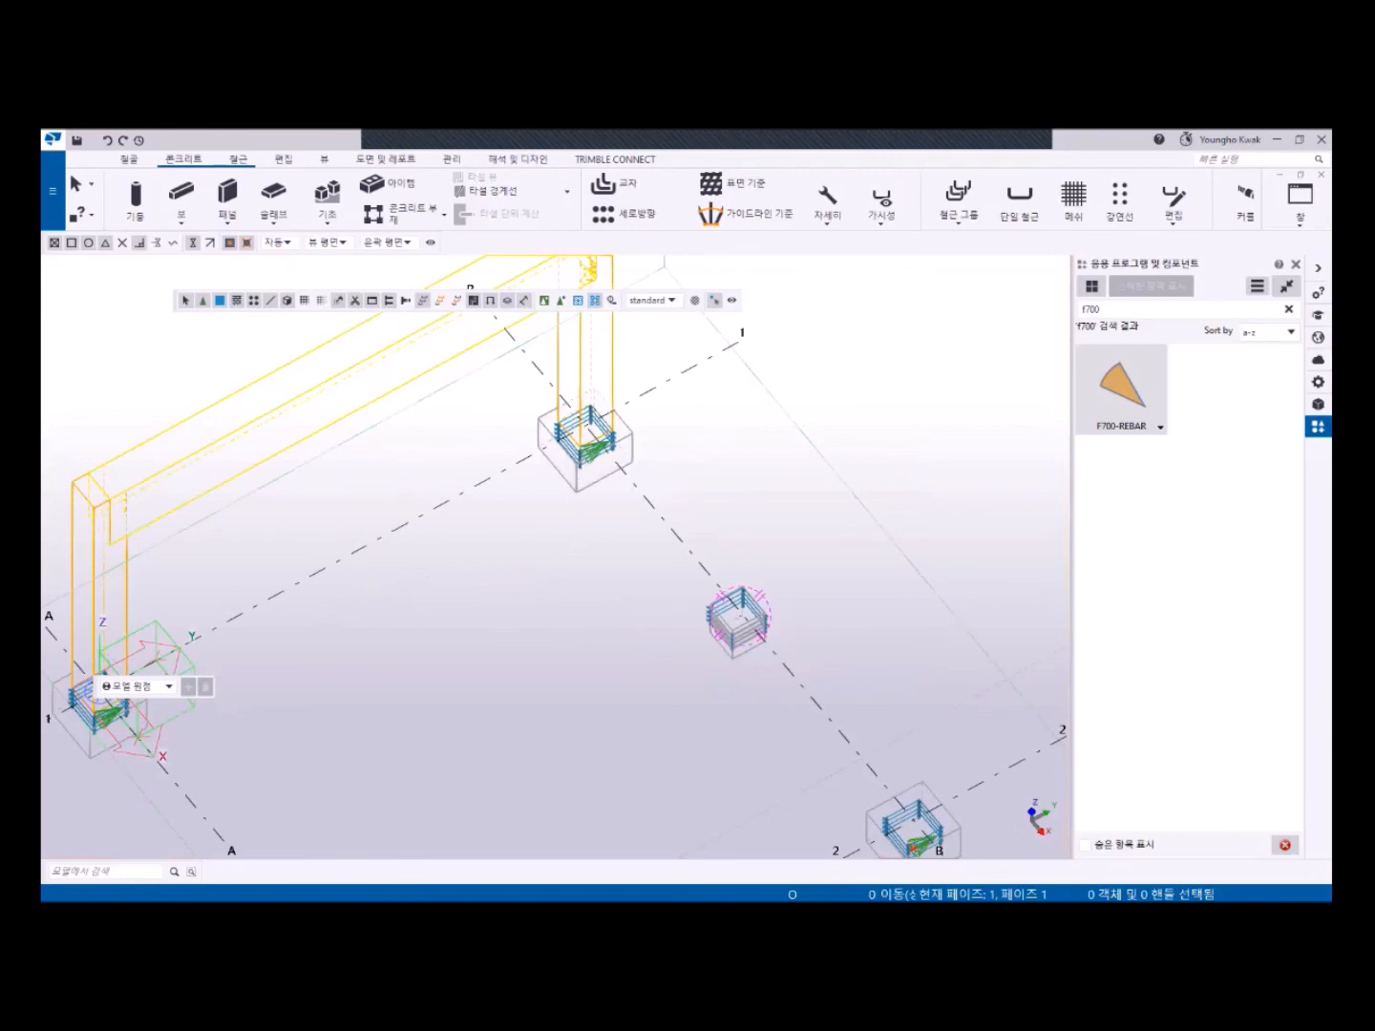
key("Return")
right_click(1121, 391)
left_click(1005, 504)
left_click(663, 552)
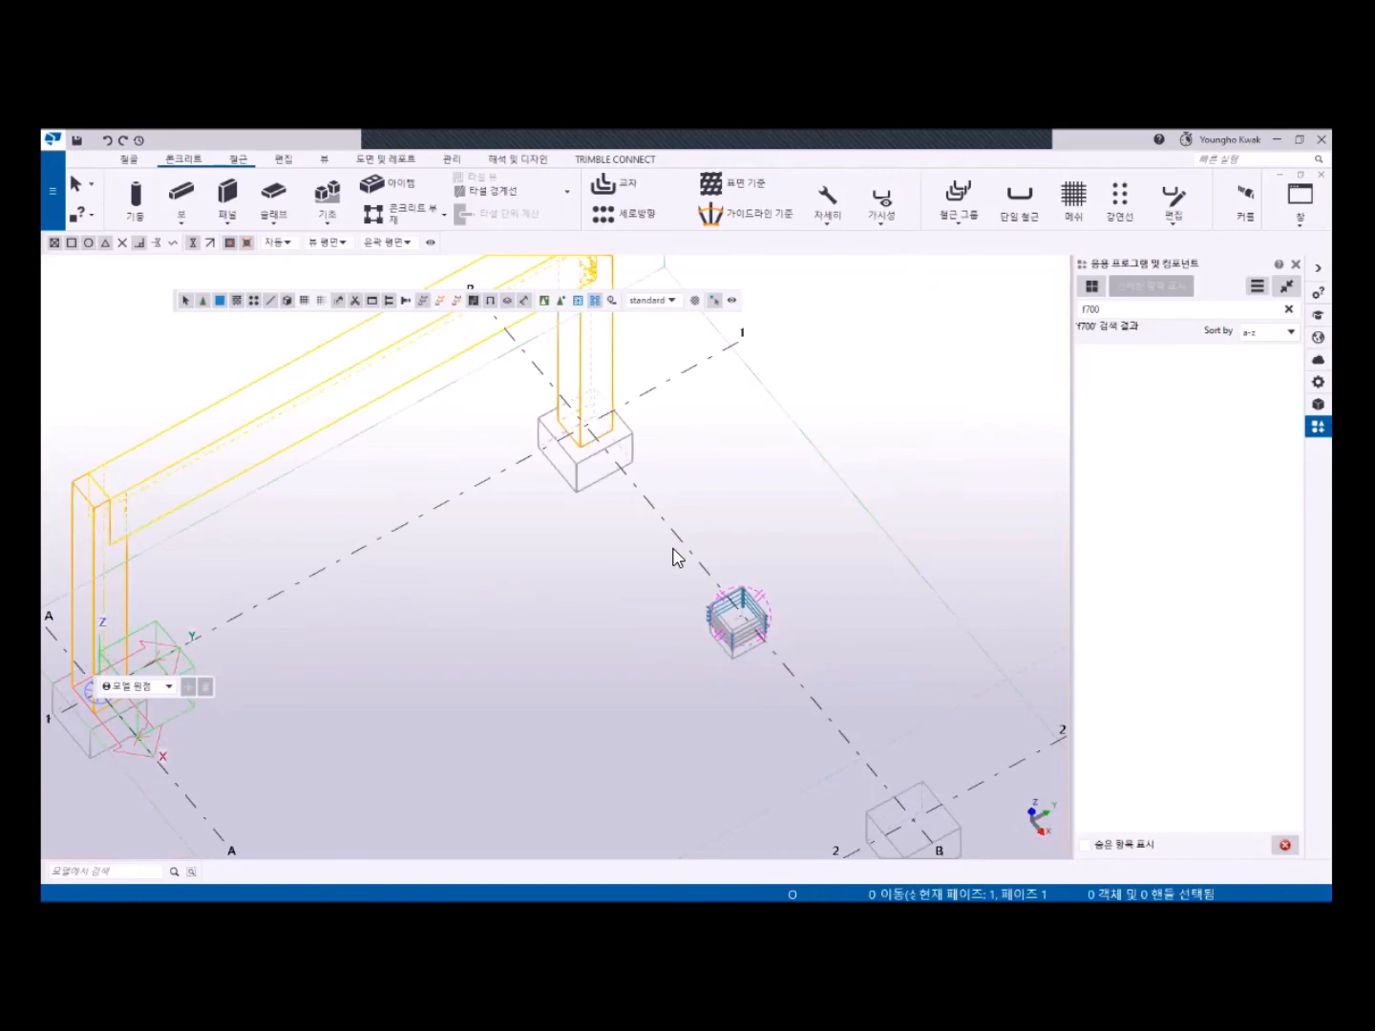
- Delete the construction points around the rebar cage in the footing at grid B-2
scroll(752, 636, "up", 2)
middle_click_drag(730, 629, 552, 441)
scroll(546, 438, "up", 3)
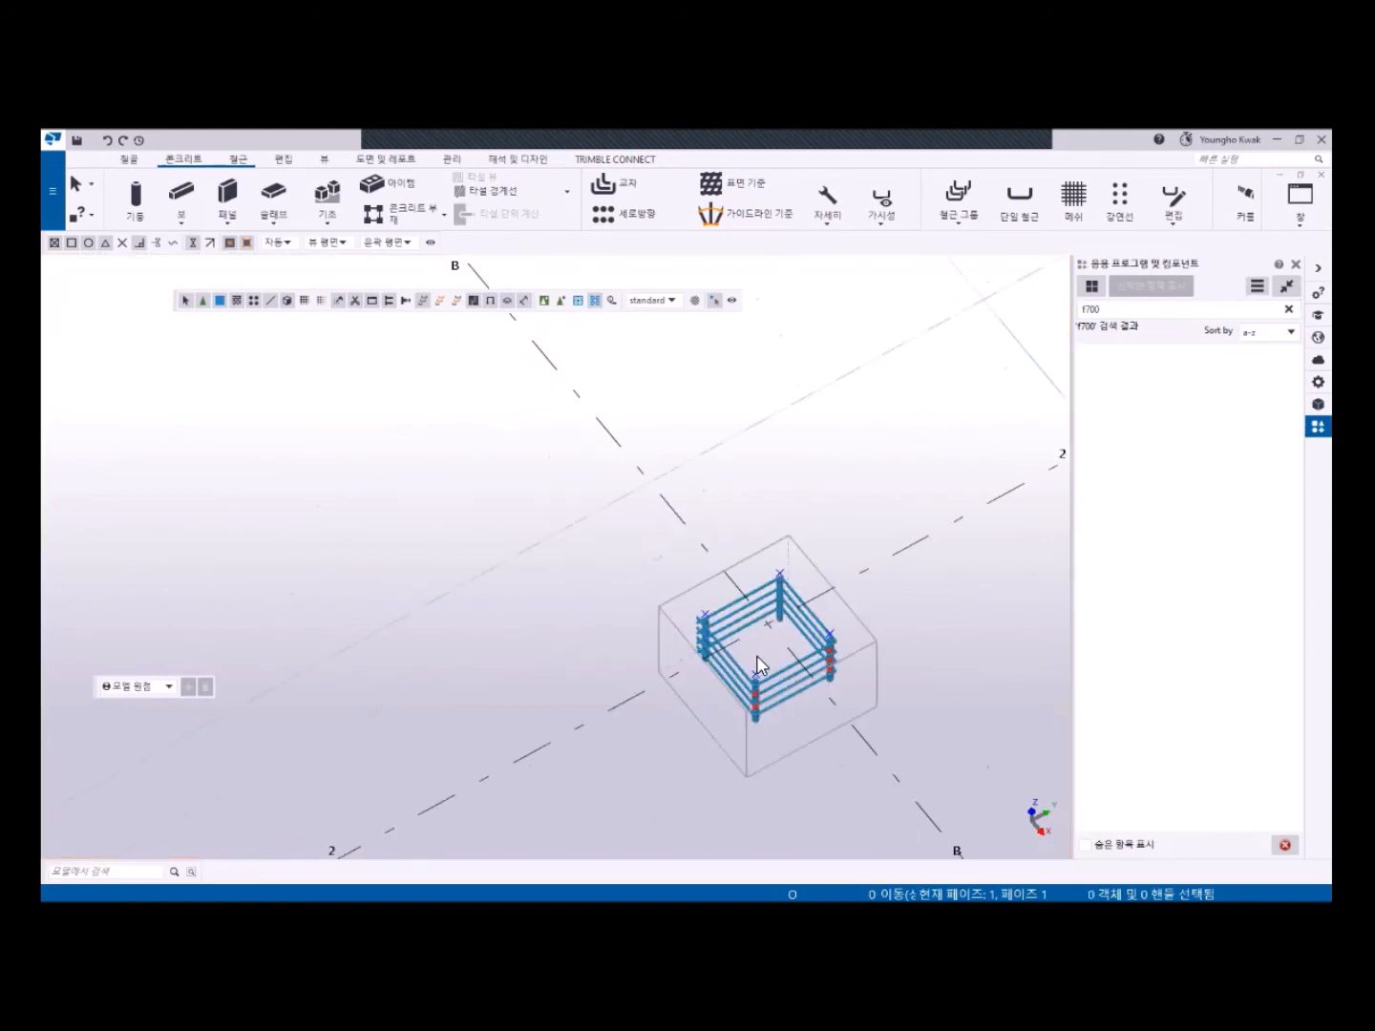
scroll(758, 659, "up", 2)
mouse_move(739, 658)
middle_mouse_down()
mouse_move(595, 536)
mouse_move(623, 624)
middle_mouse_up()
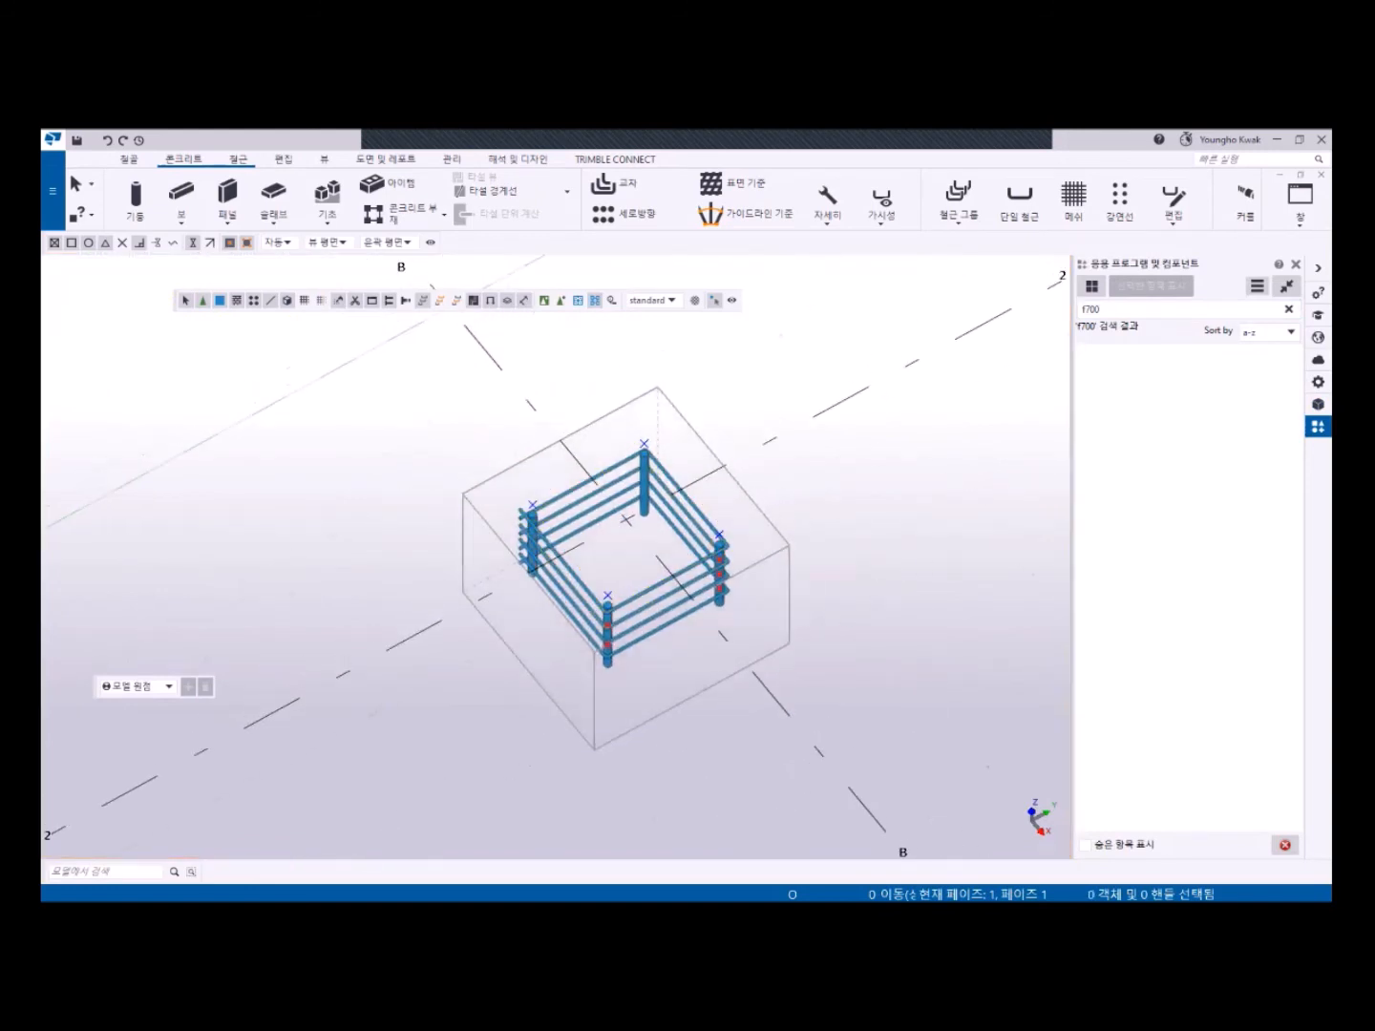
left_click_drag(1102, 308, 1085, 309)
key("BackSpace")
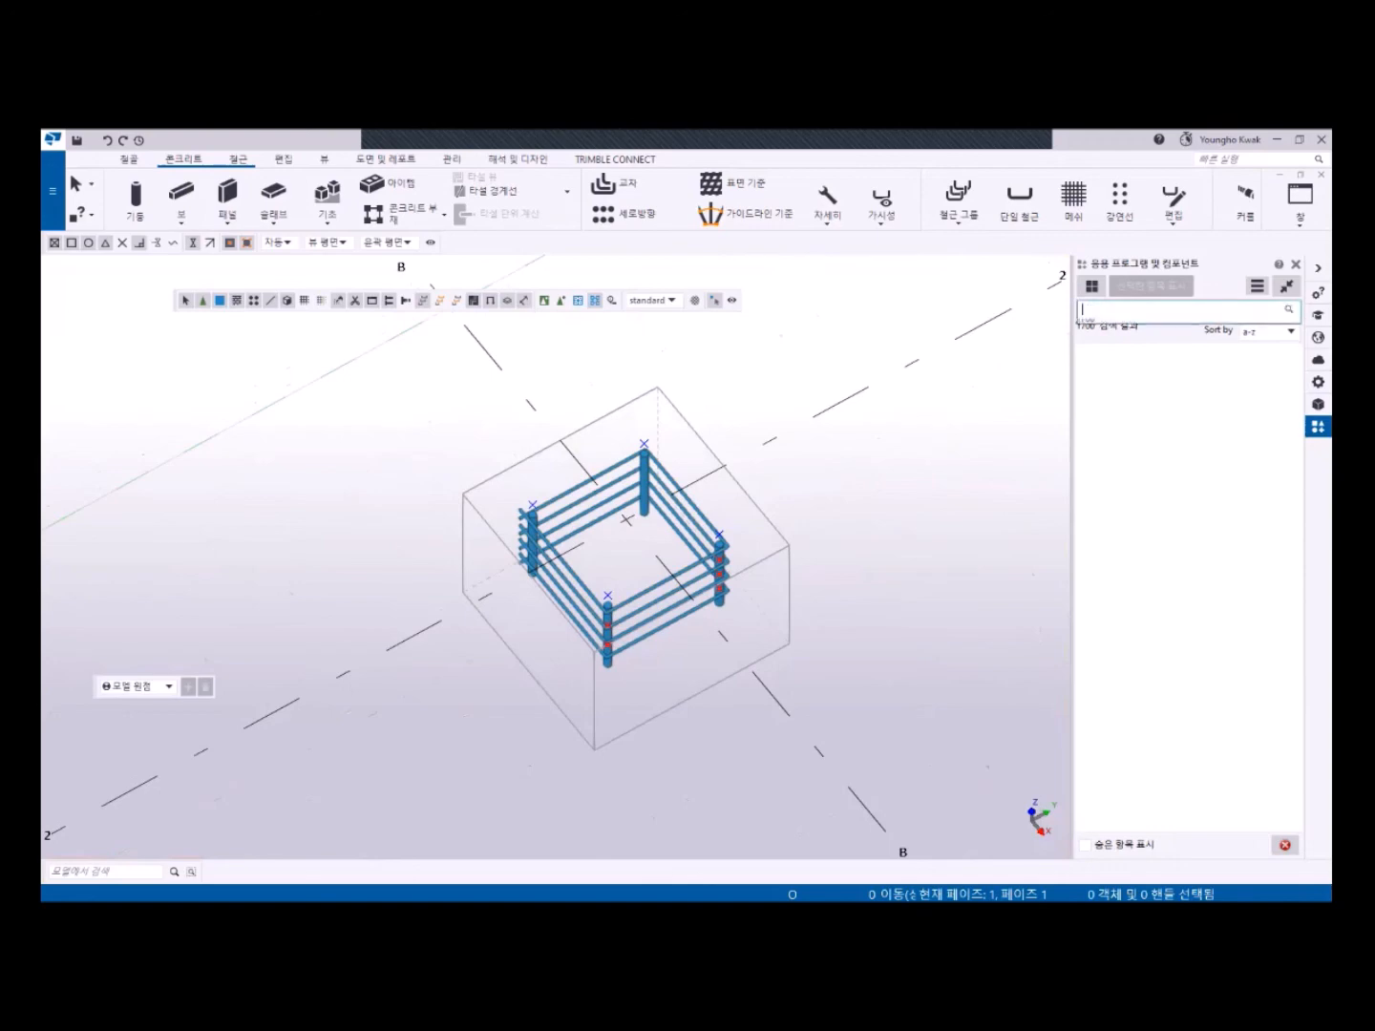
left_click(1091, 325)
left_click(770, 655)
scroll(678, 655, "up", 1)
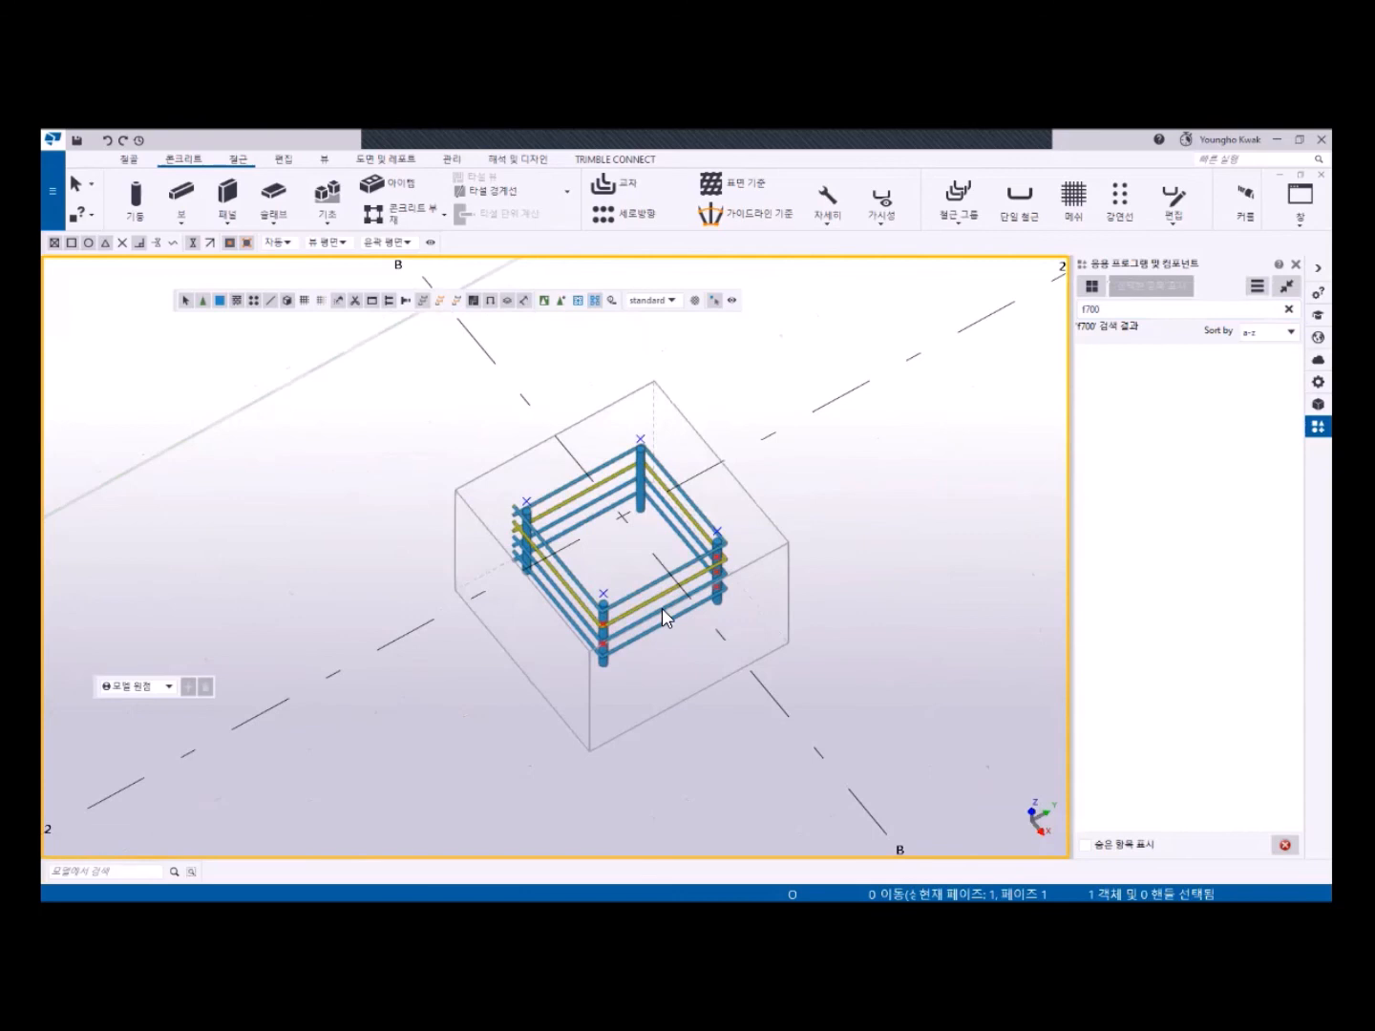
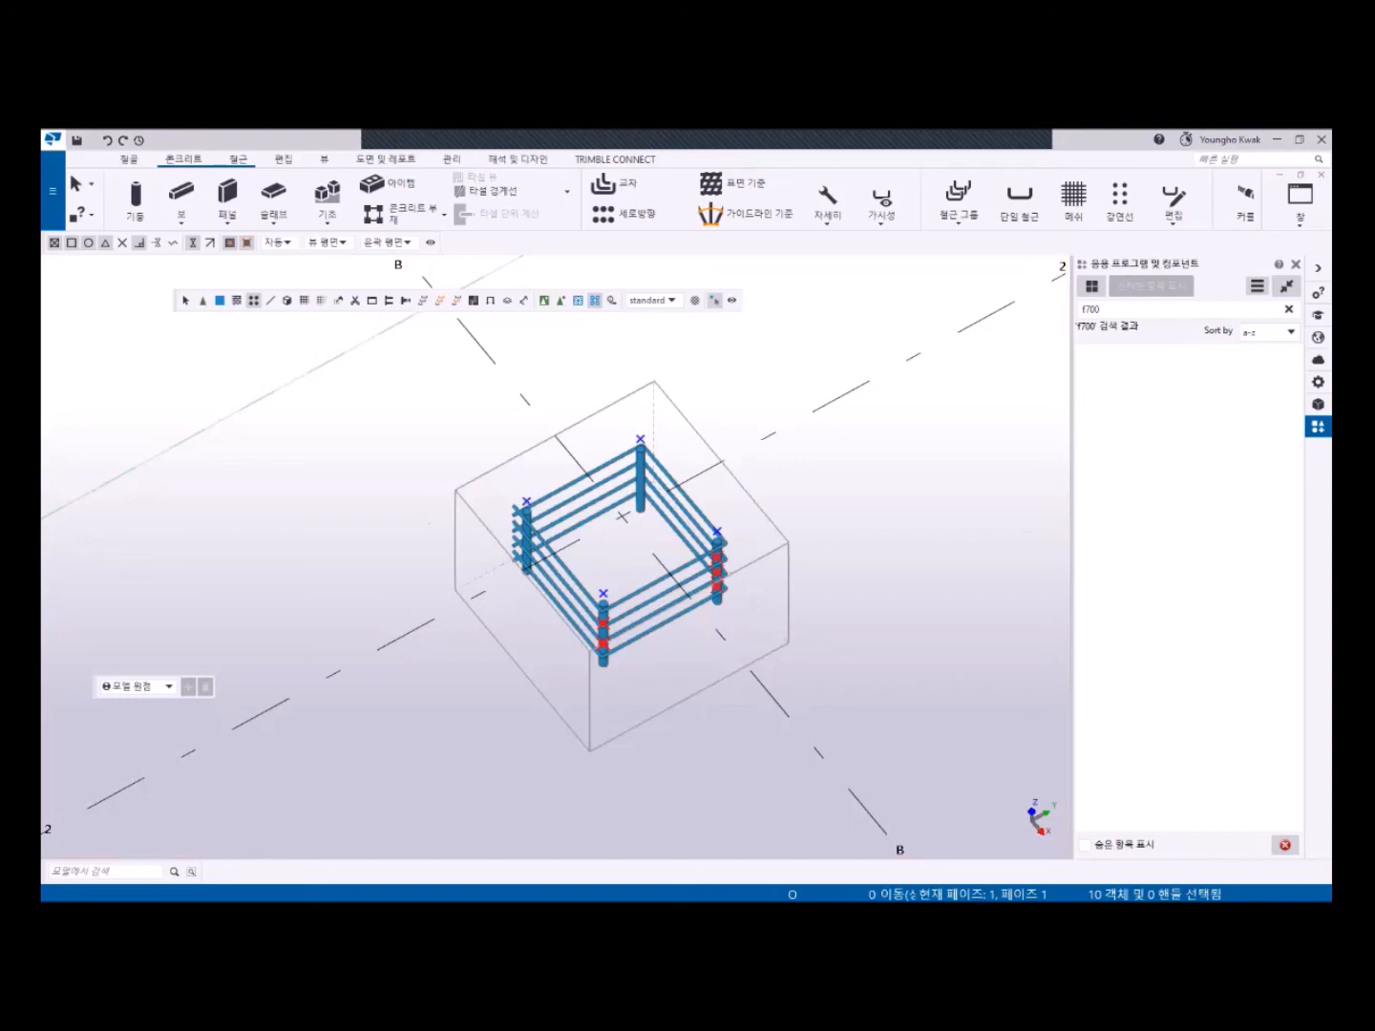
key("Escape")
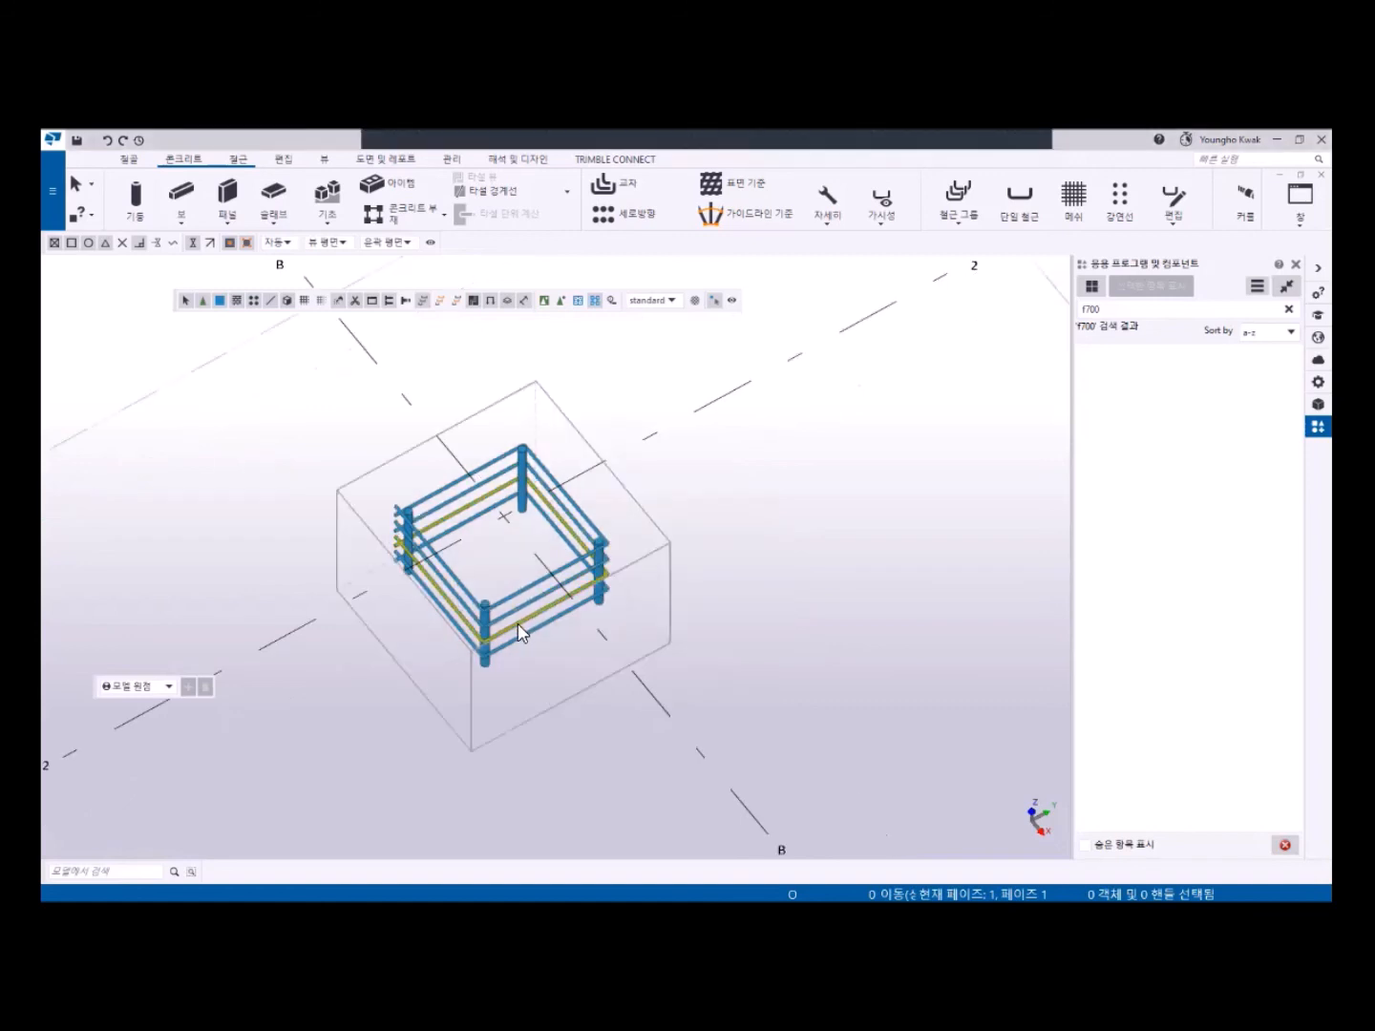
middle_click_drag(538, 554, 553, 506, "ctrl")
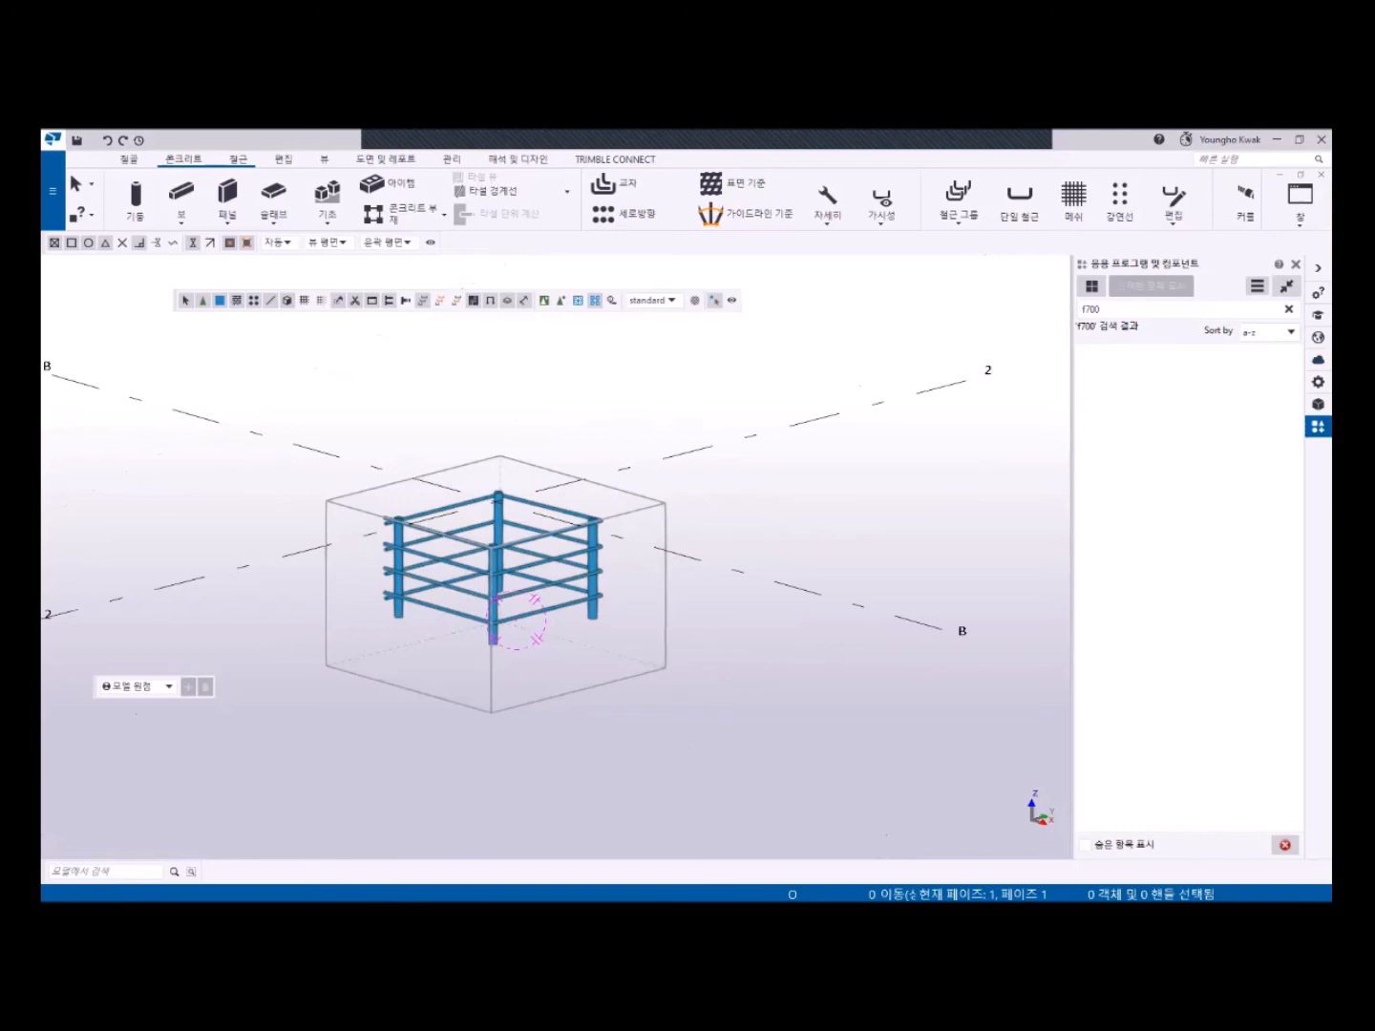
- Start defining a user component of type 상세 (detail) named F700-Rebar and proceed to choosing its objects
left_click(1257, 285)
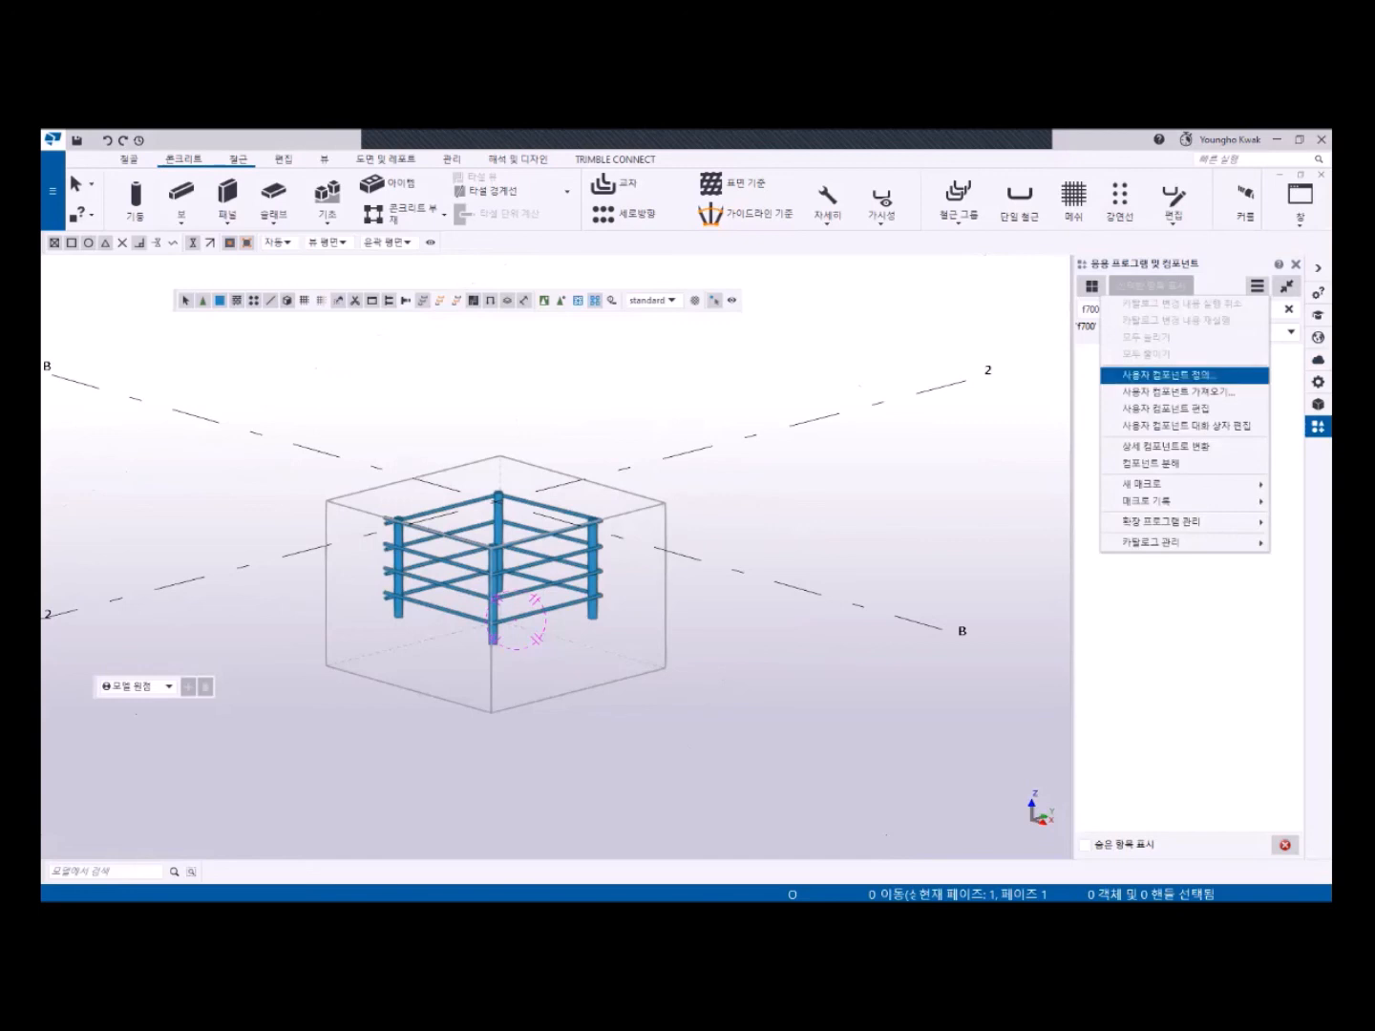
left_click(1184, 375)
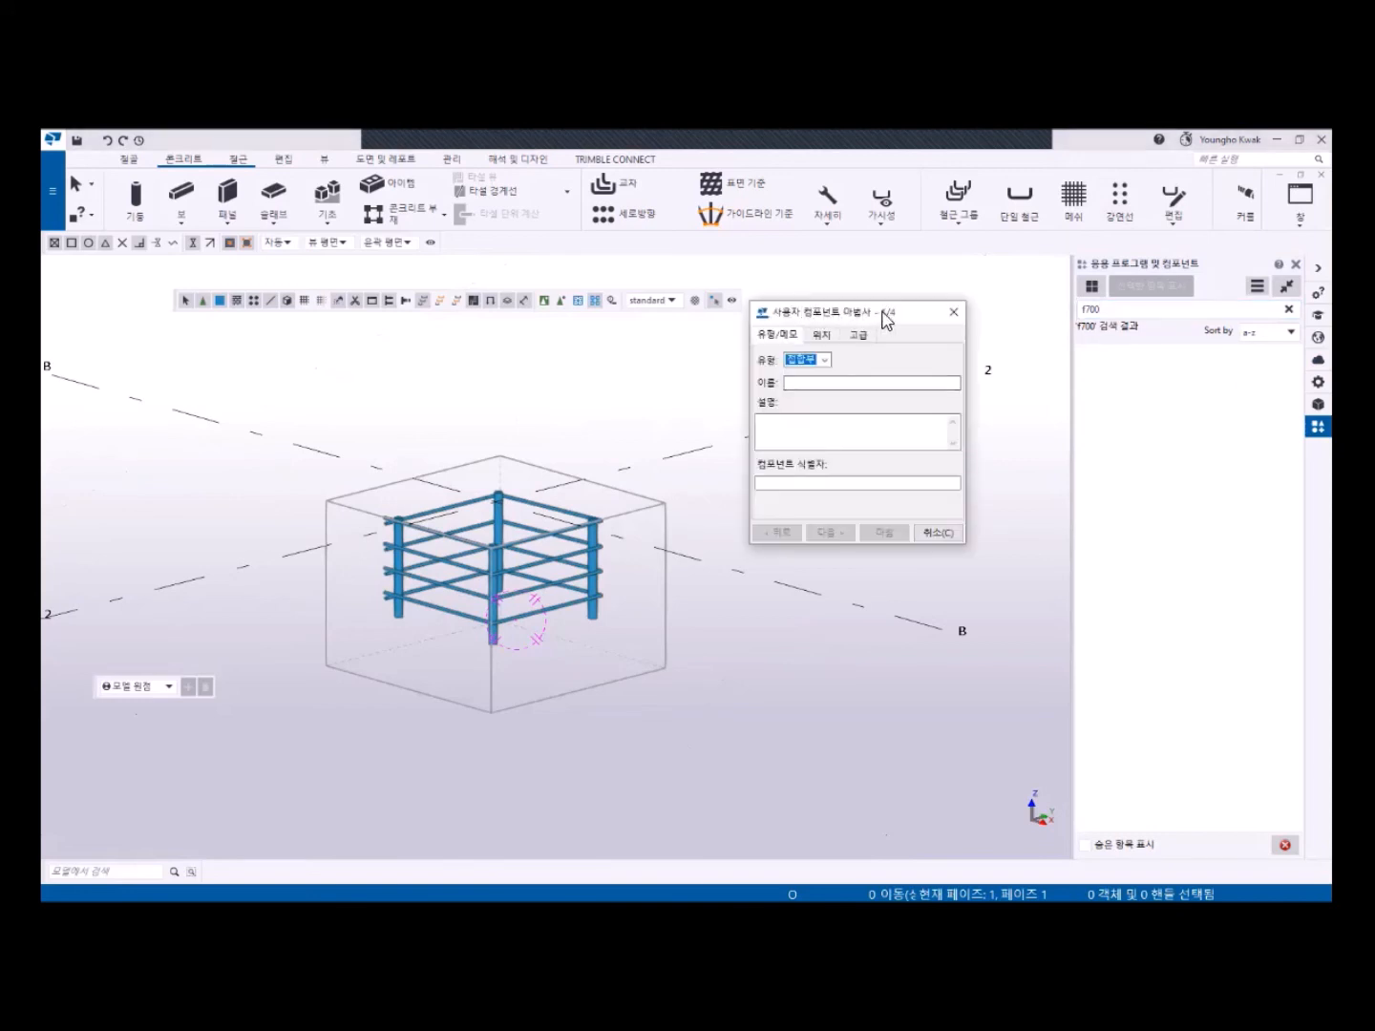
left_click(829, 365)
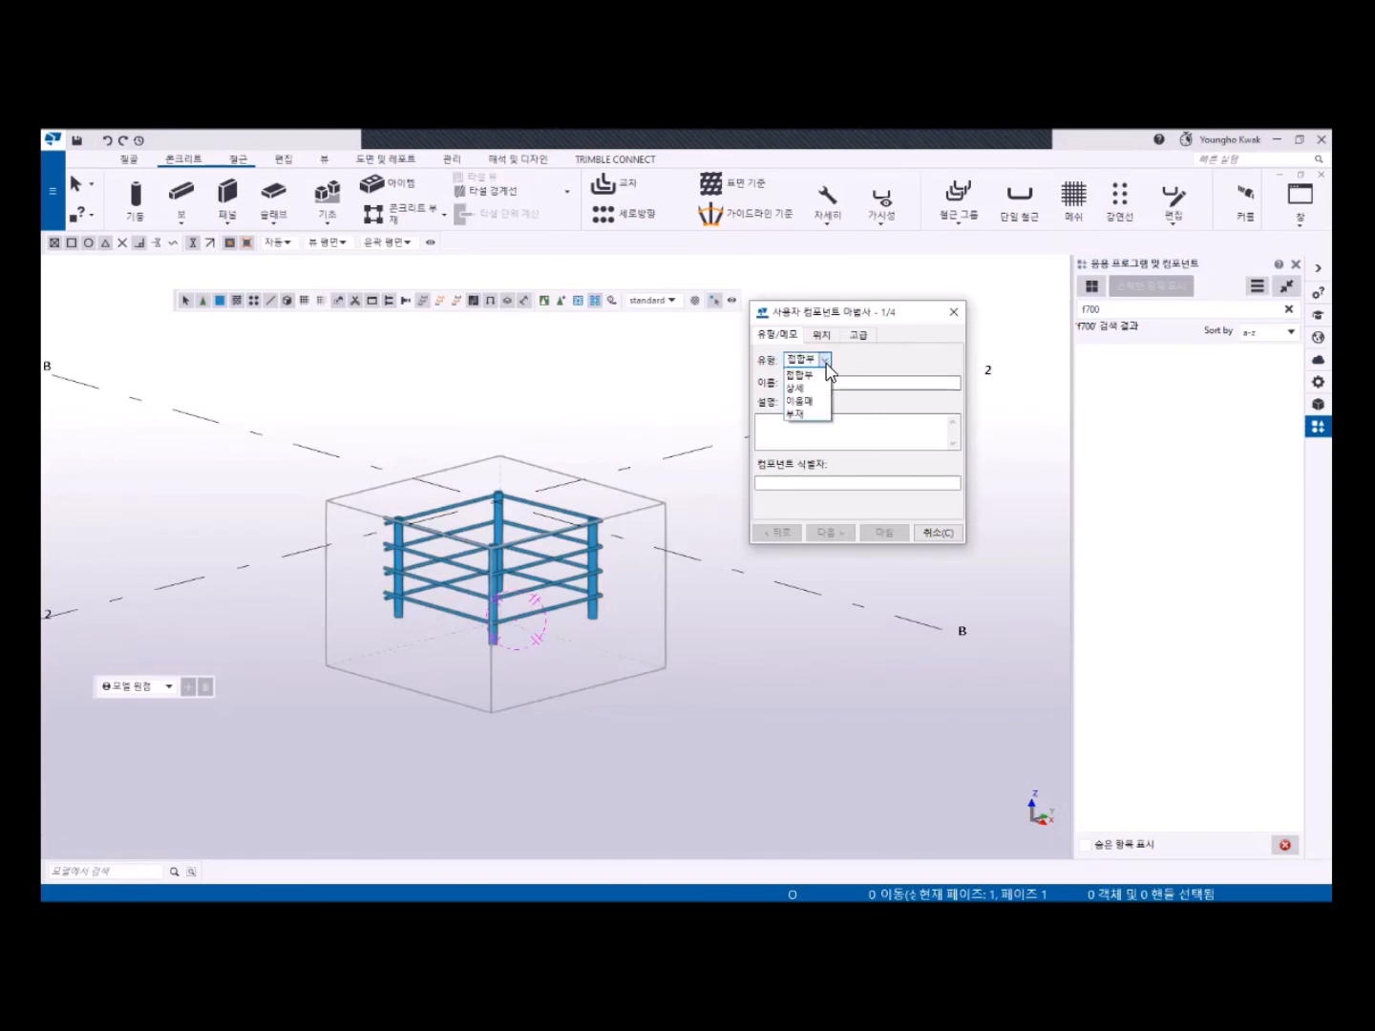
left_click(817, 389)
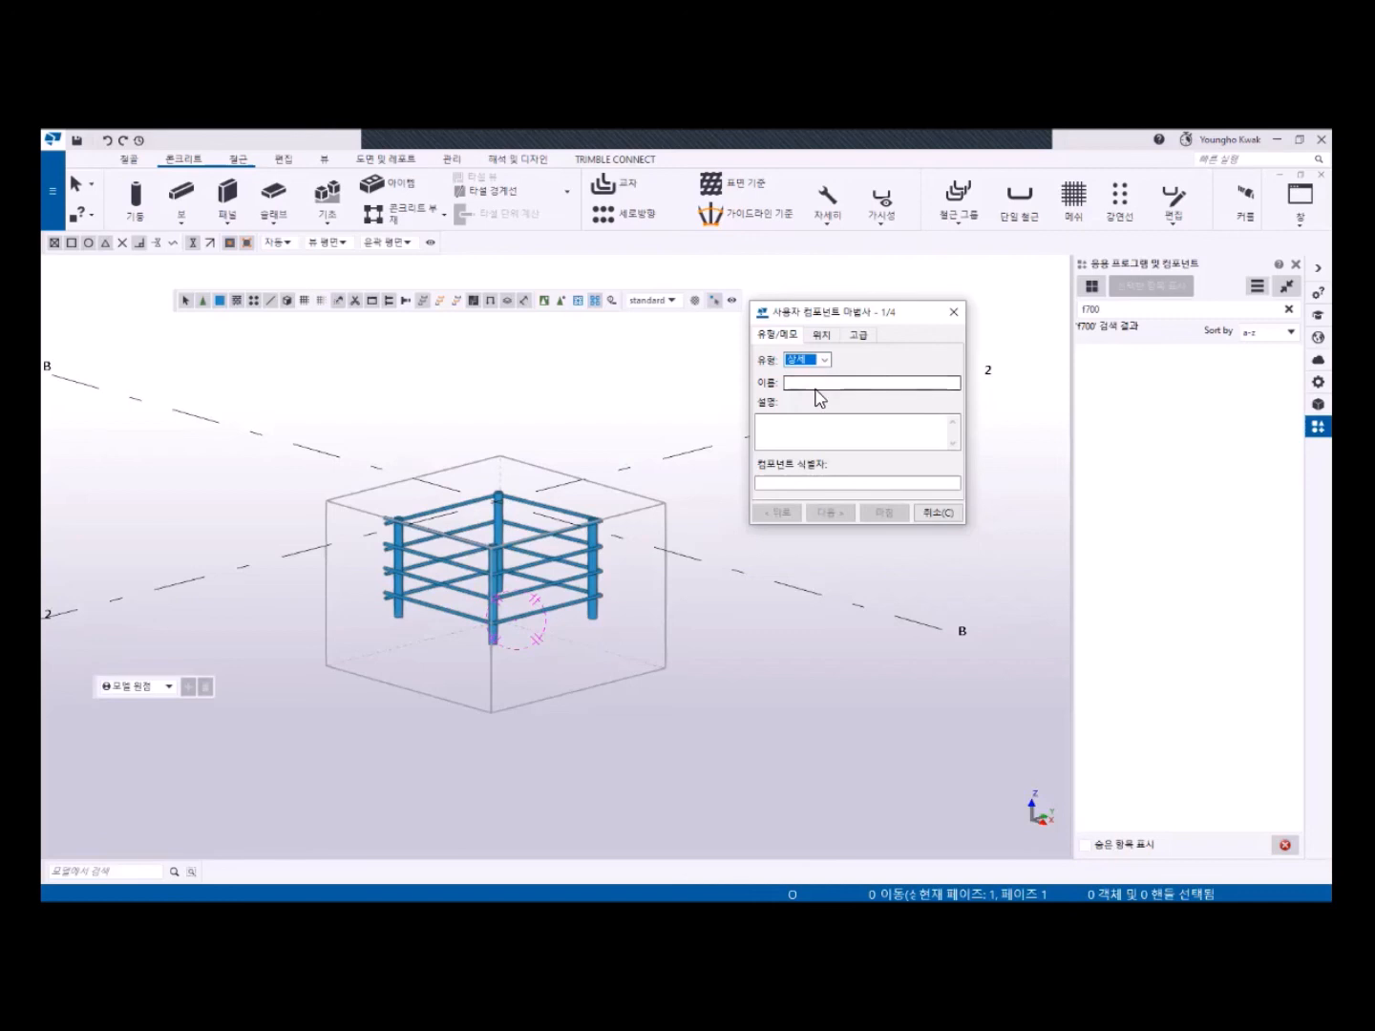
left_click(818, 388)
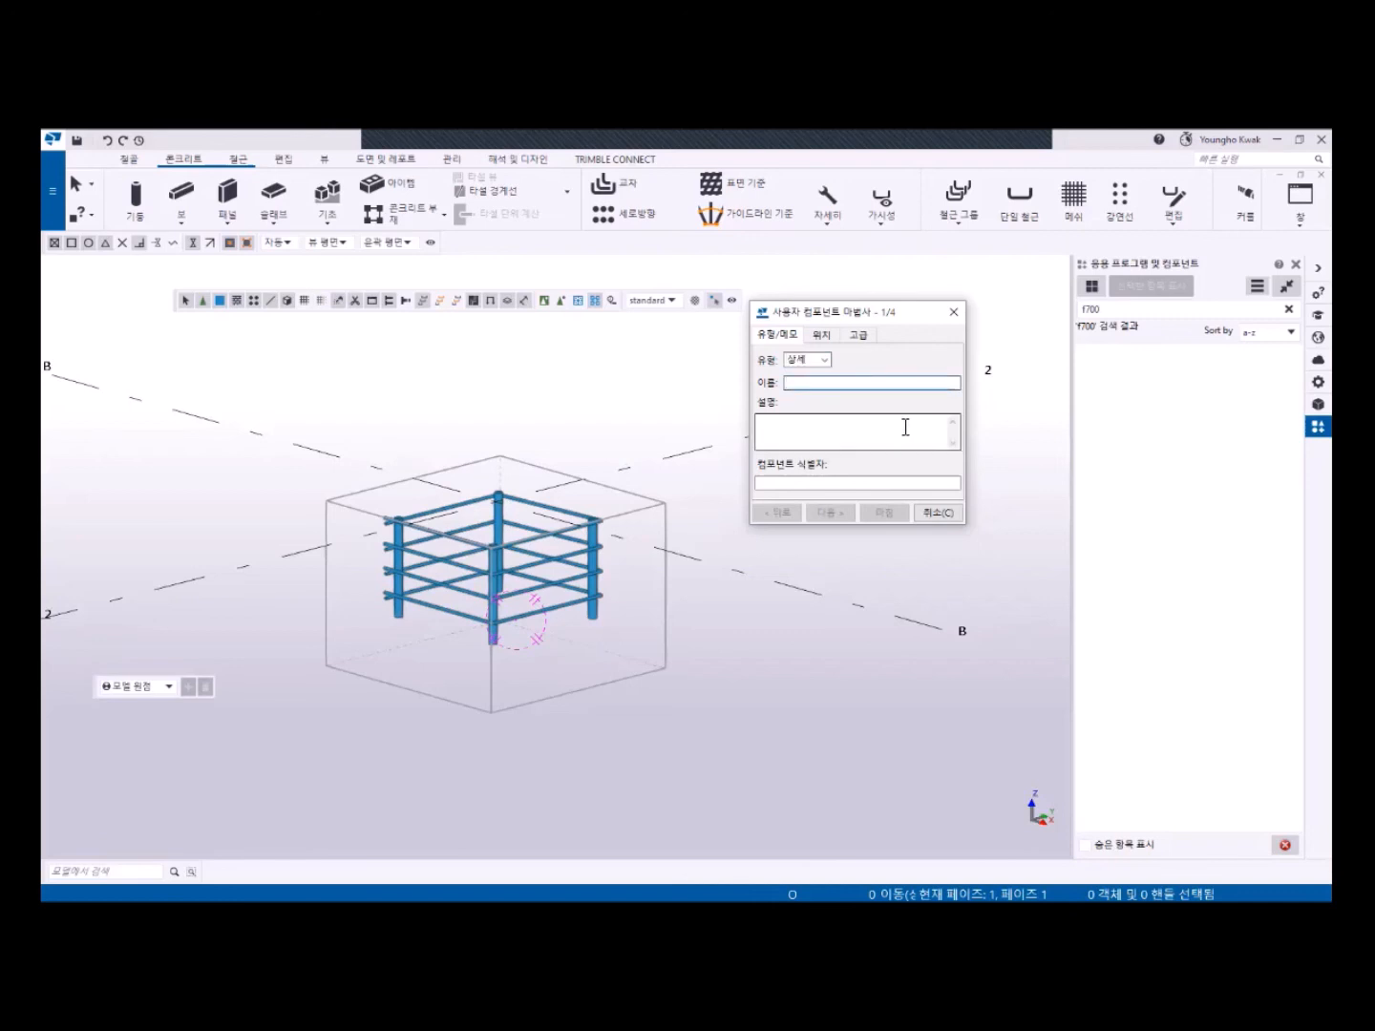
type("f700-Rebar")
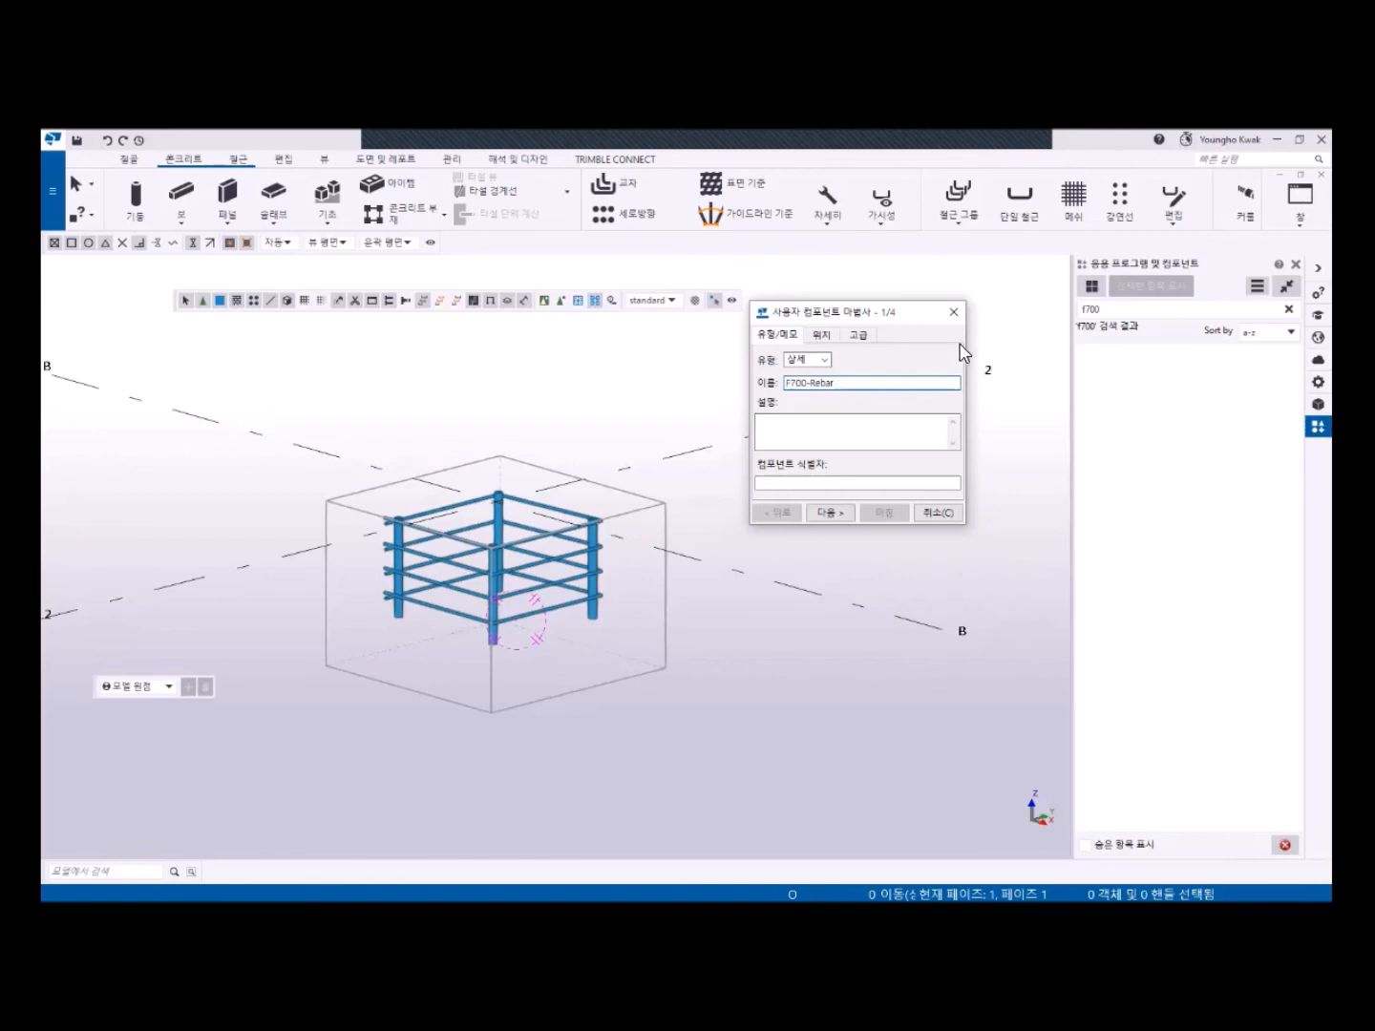
left_click(830, 513)
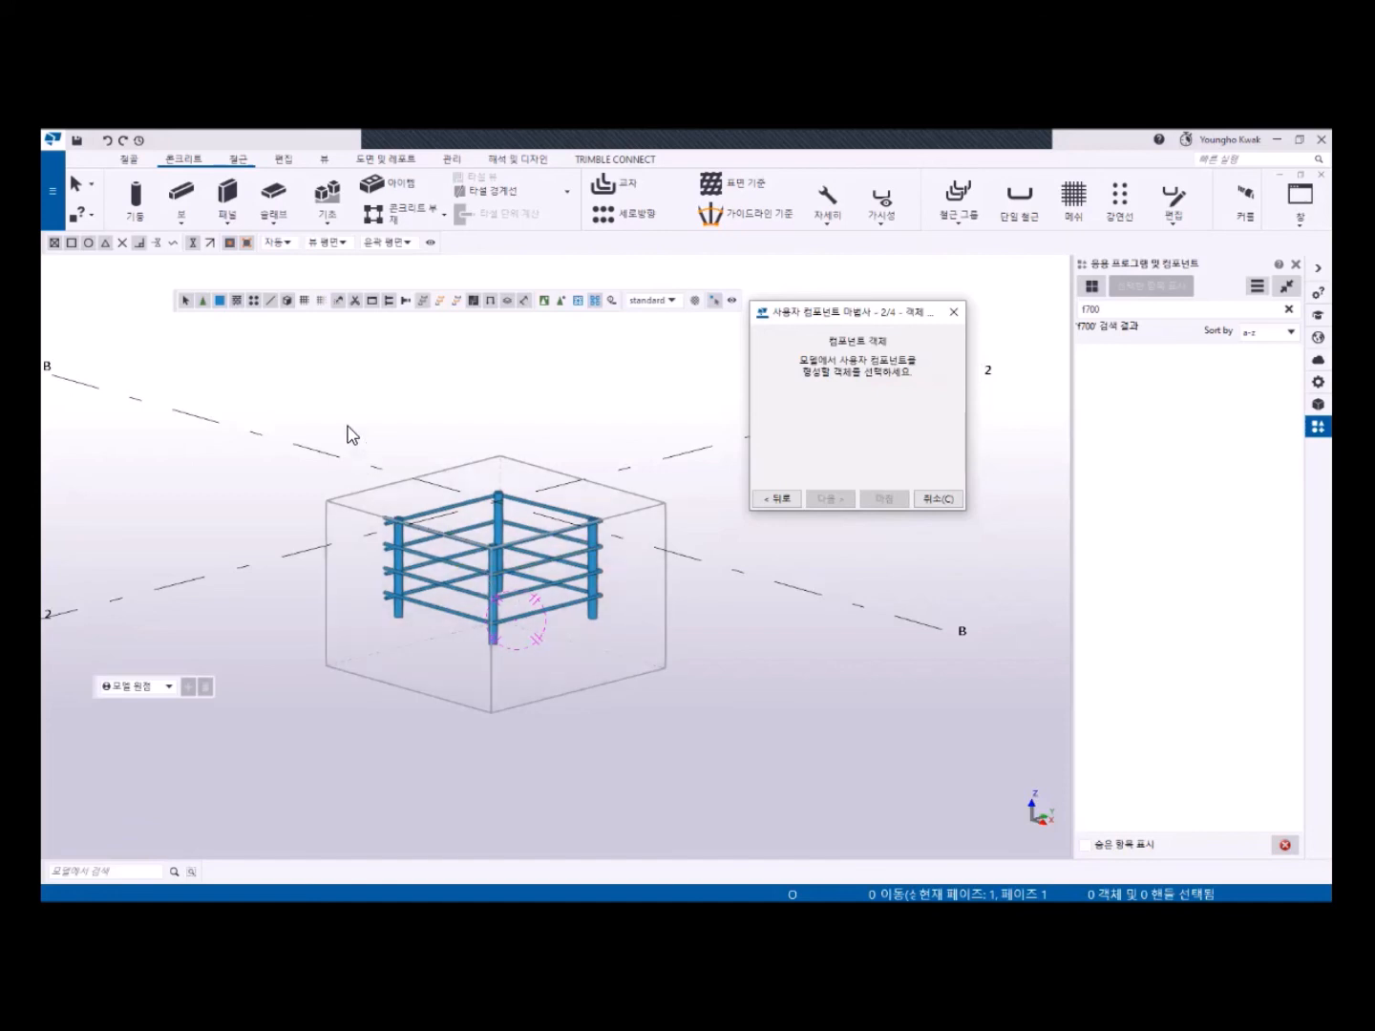
- Choose the rebar cage at grid B-2 as the component objects and the surrounding concrete footing as the main part
left_click_drag(348, 410, 645, 665)
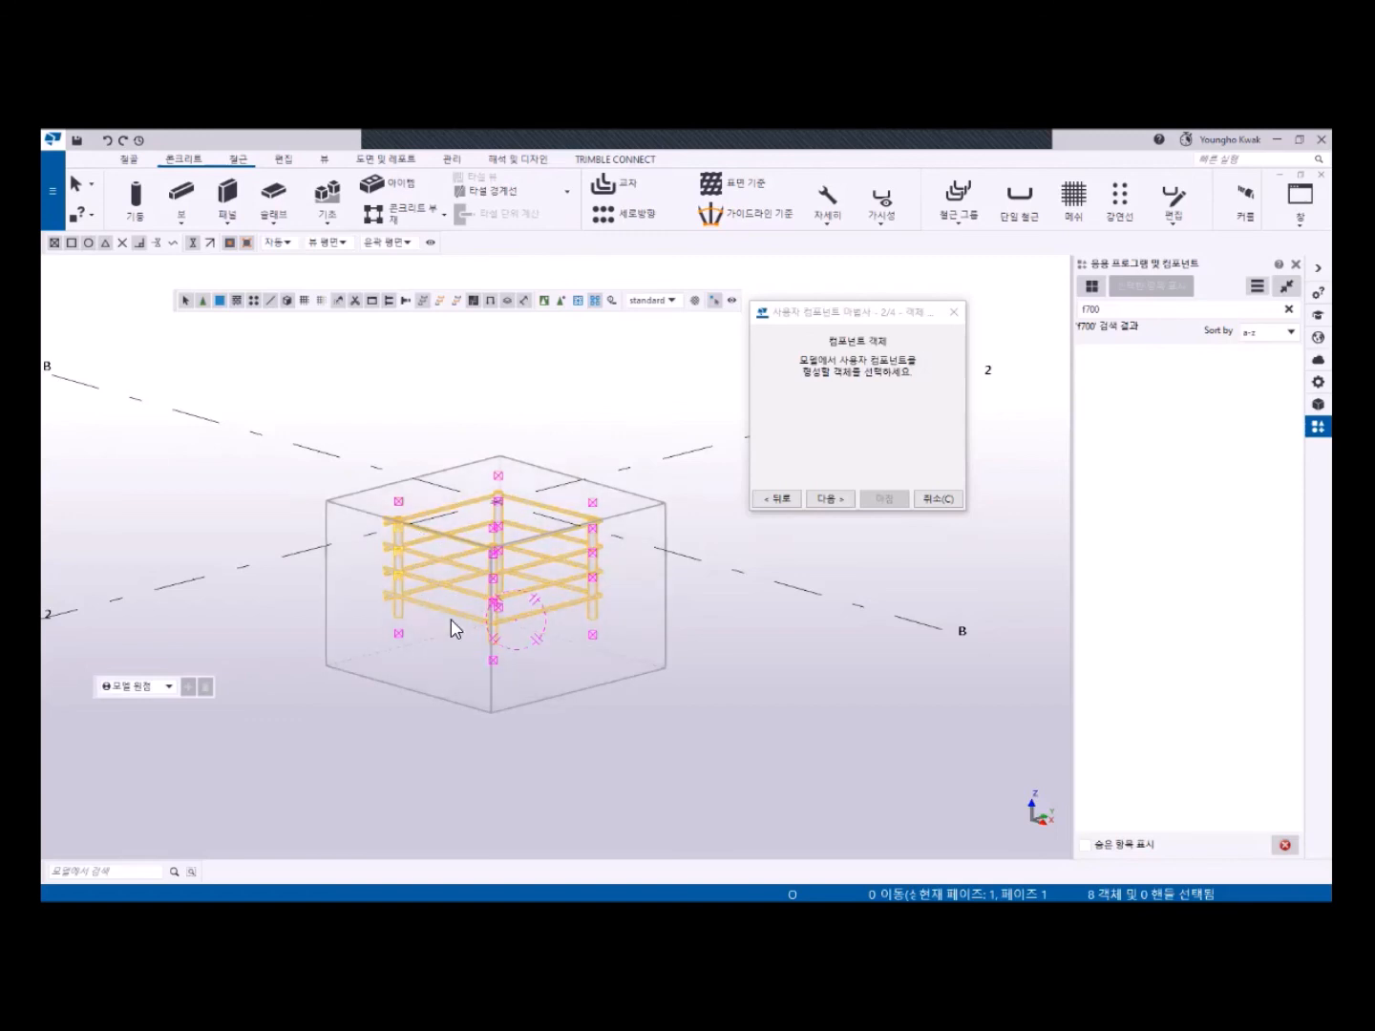
left_click(830, 499)
left_click(829, 498)
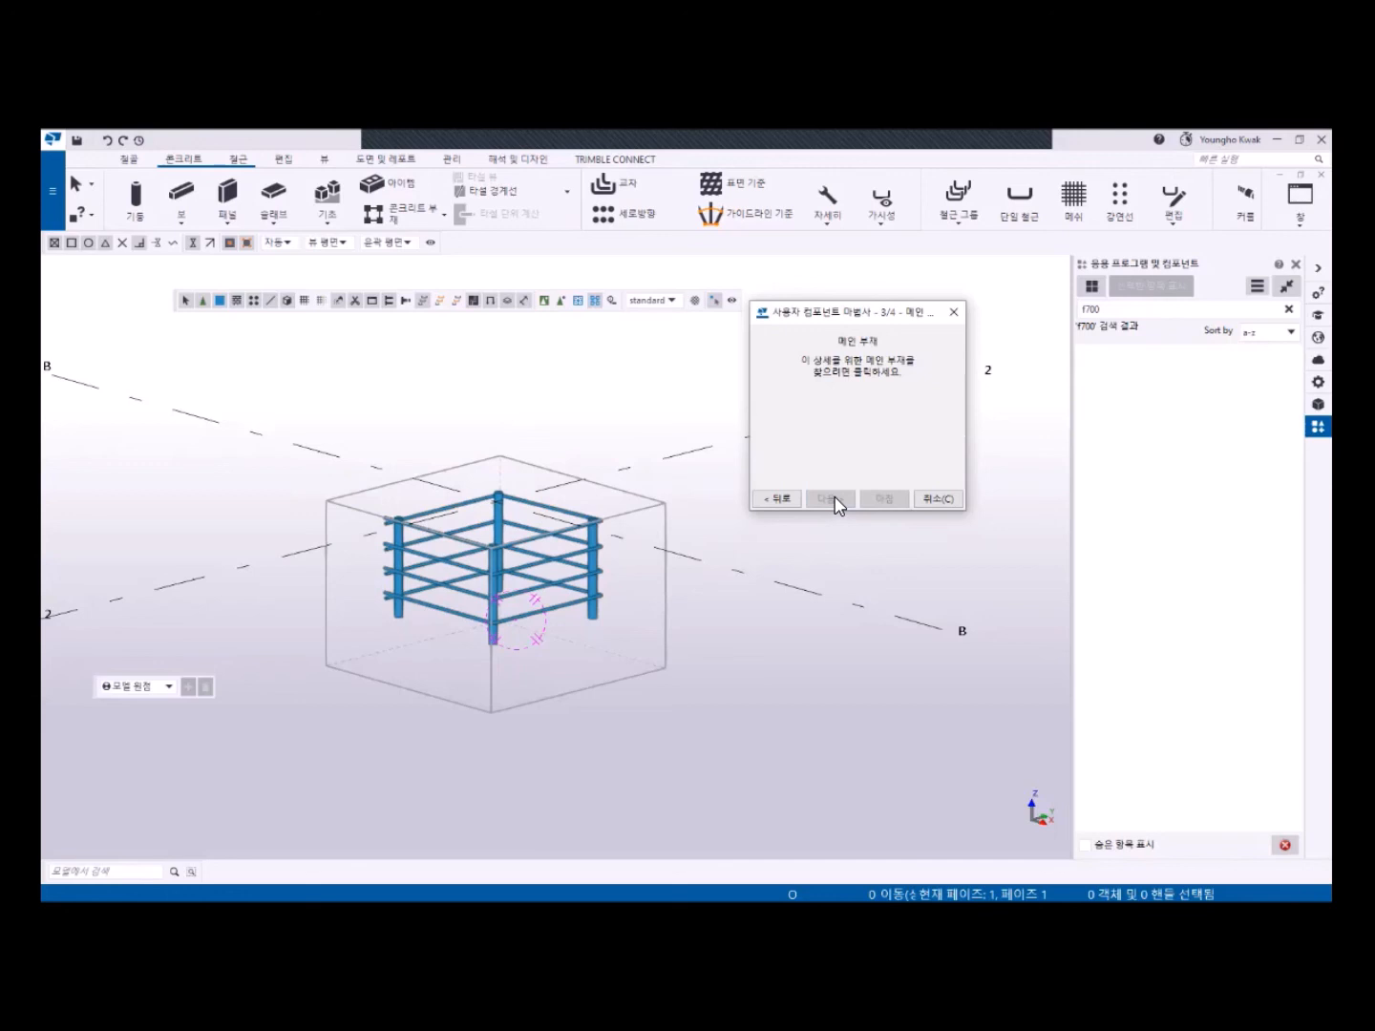
left_click(666, 526)
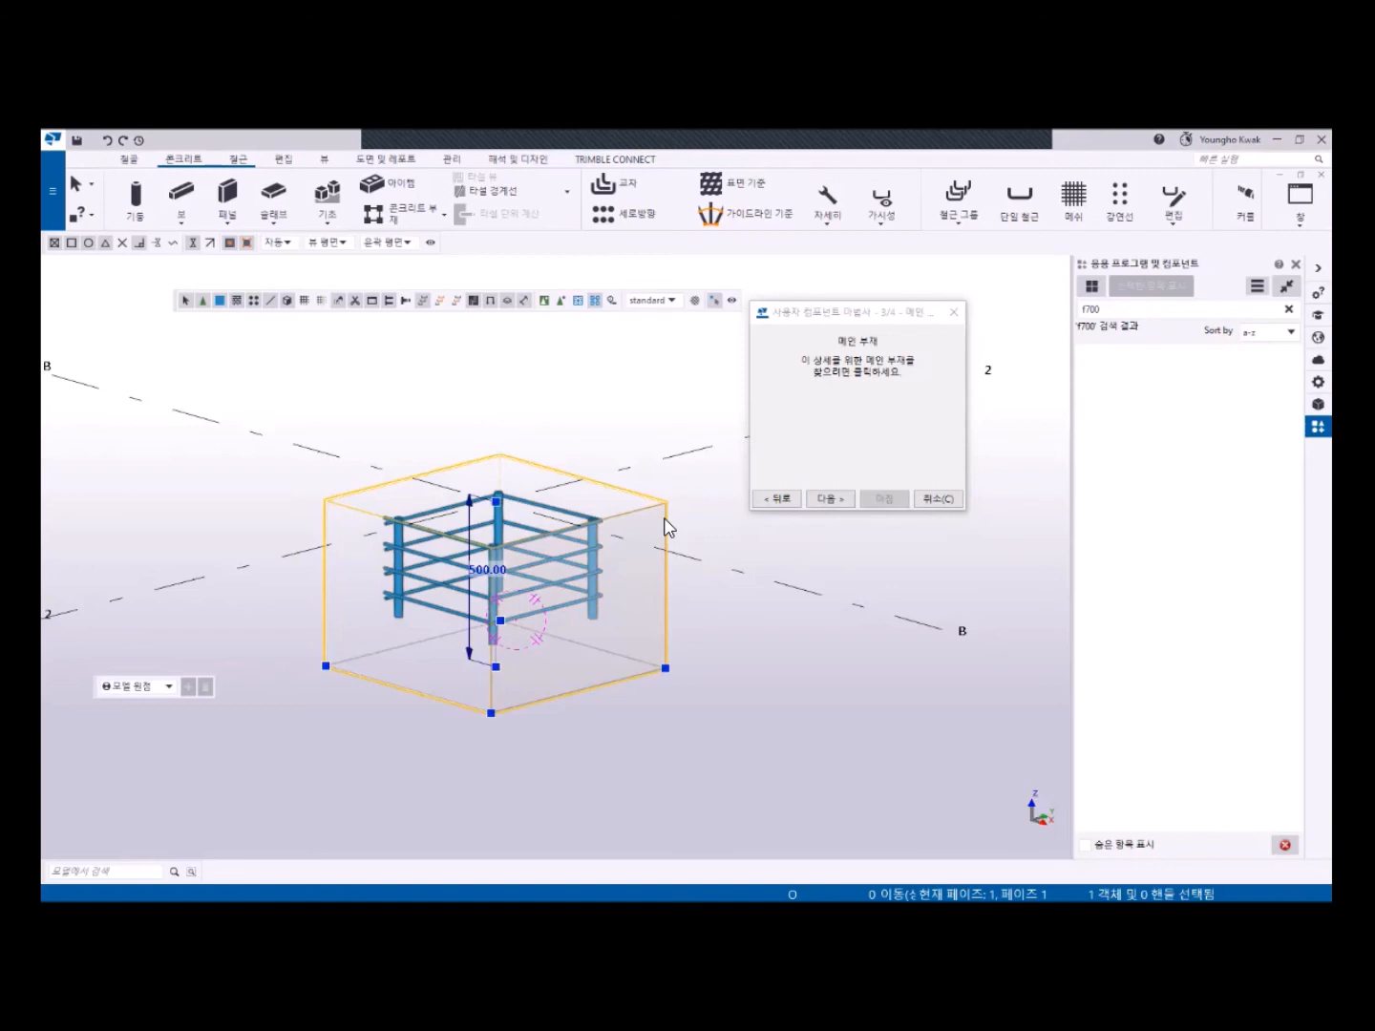
left_click(829, 499)
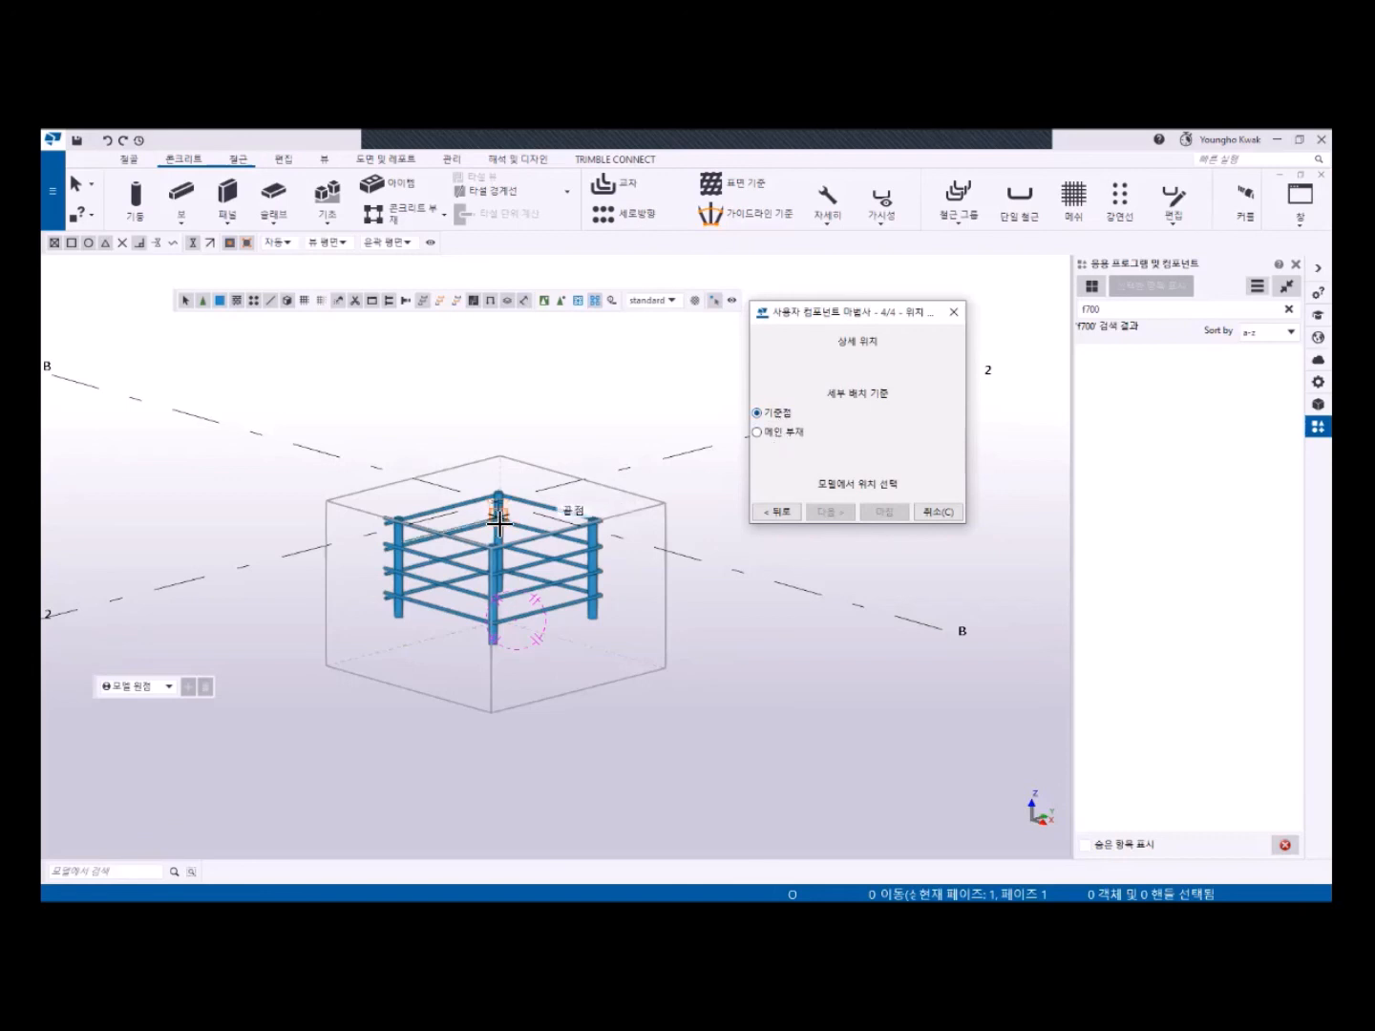
- Set the detail position at the B-2 footing's lower-right corner in plan view with the 기준점 option and finish the component definition
middle_click_drag(500, 525, 528, 601, "ctrl")
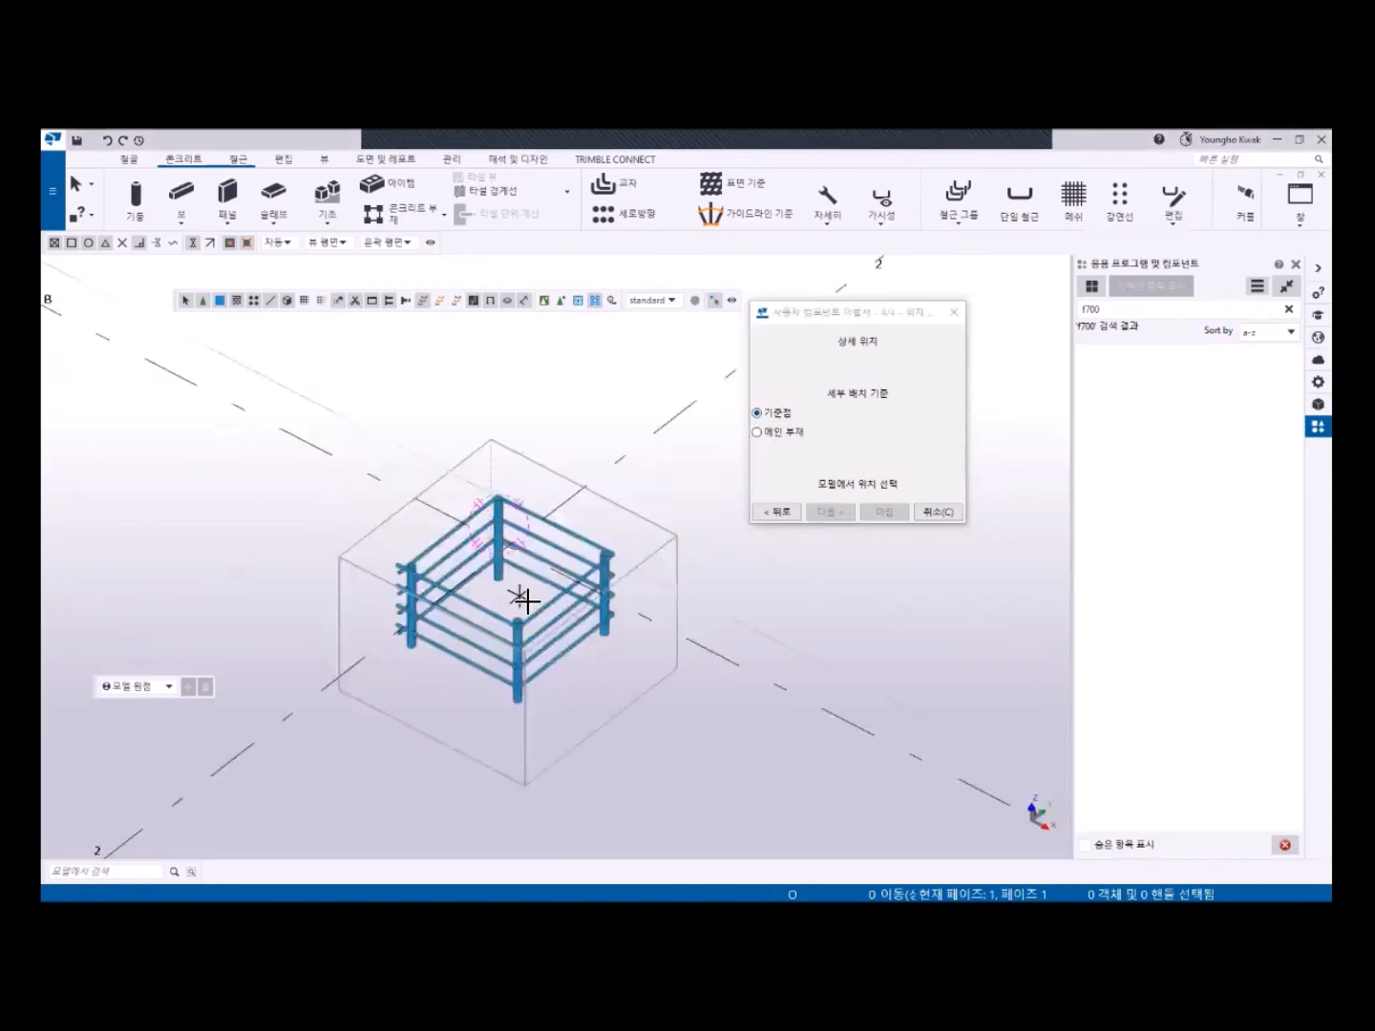
key("ctrl+p")
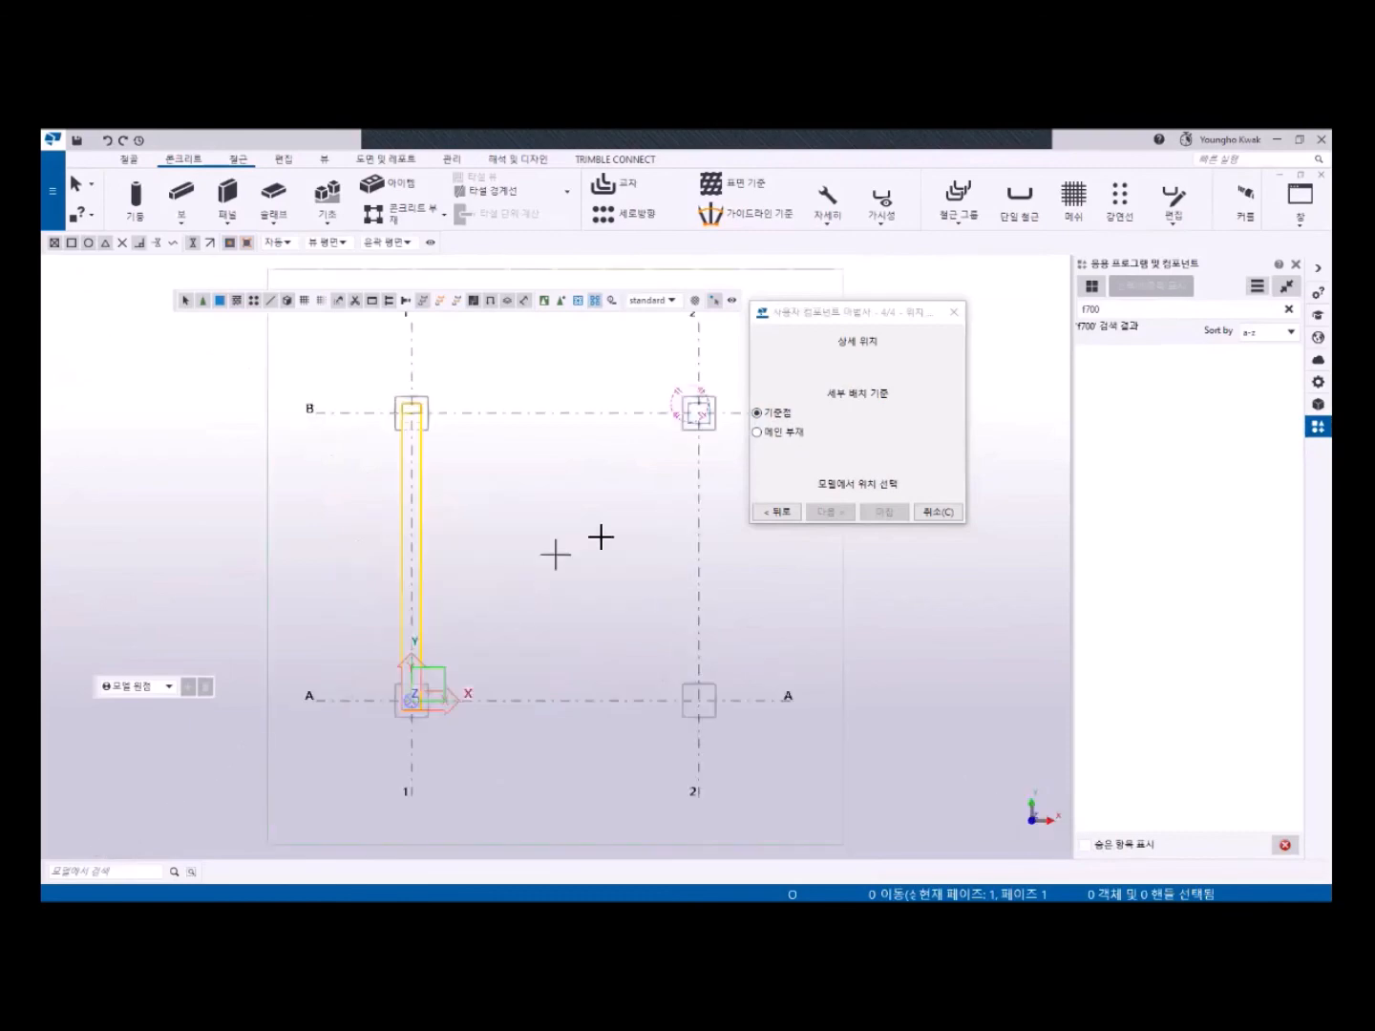
scroll(697, 427, "up", 6)
middle_click_drag(697, 395, 520, 503)
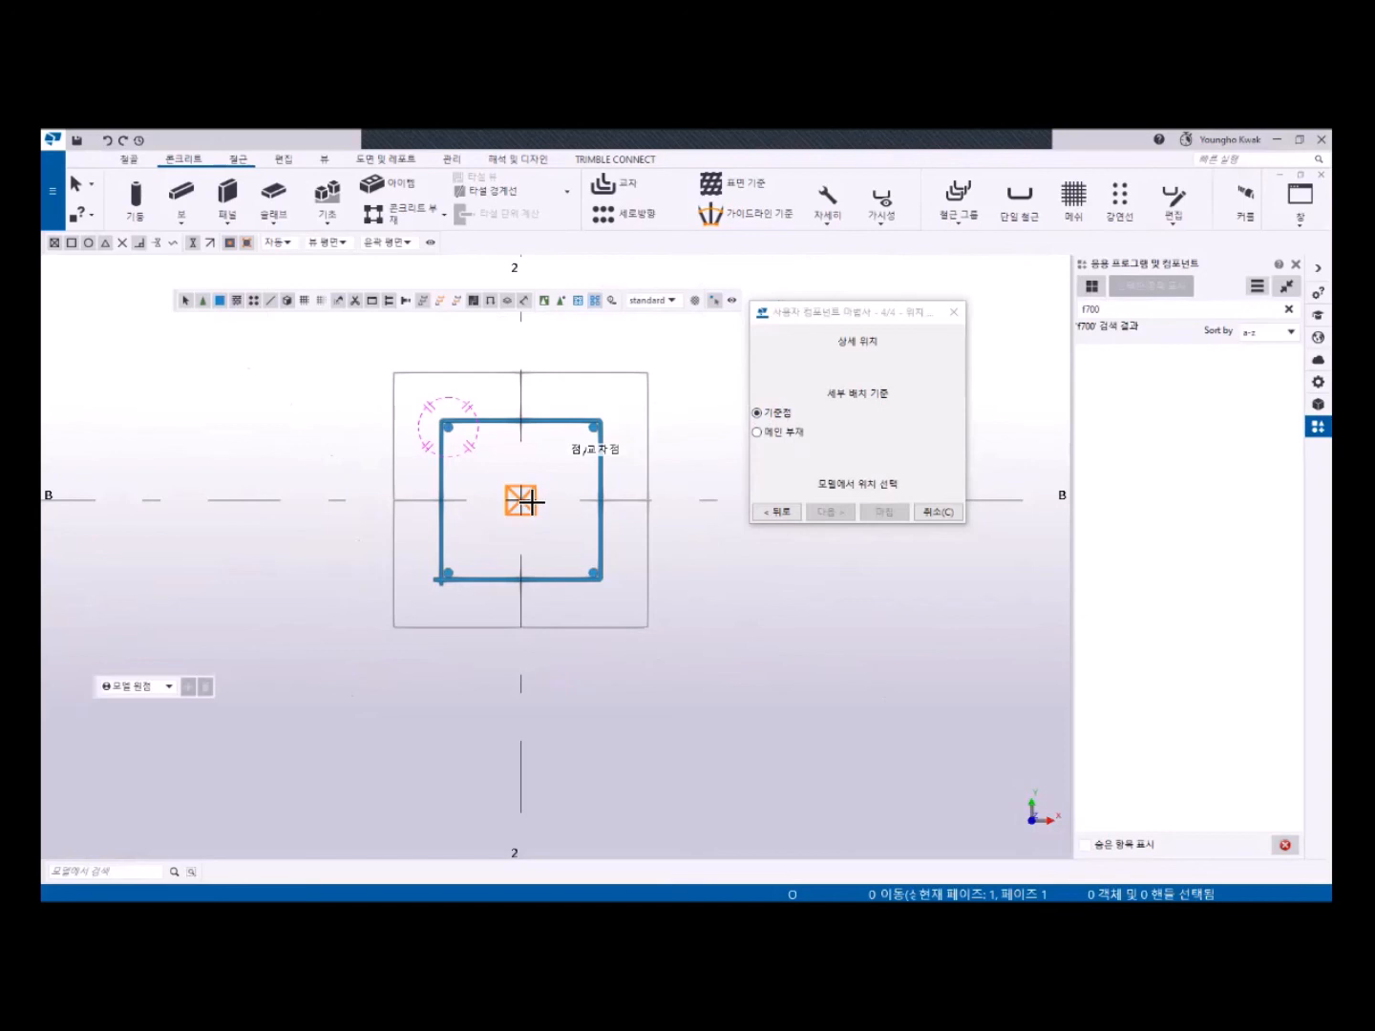
left_click(647, 630)
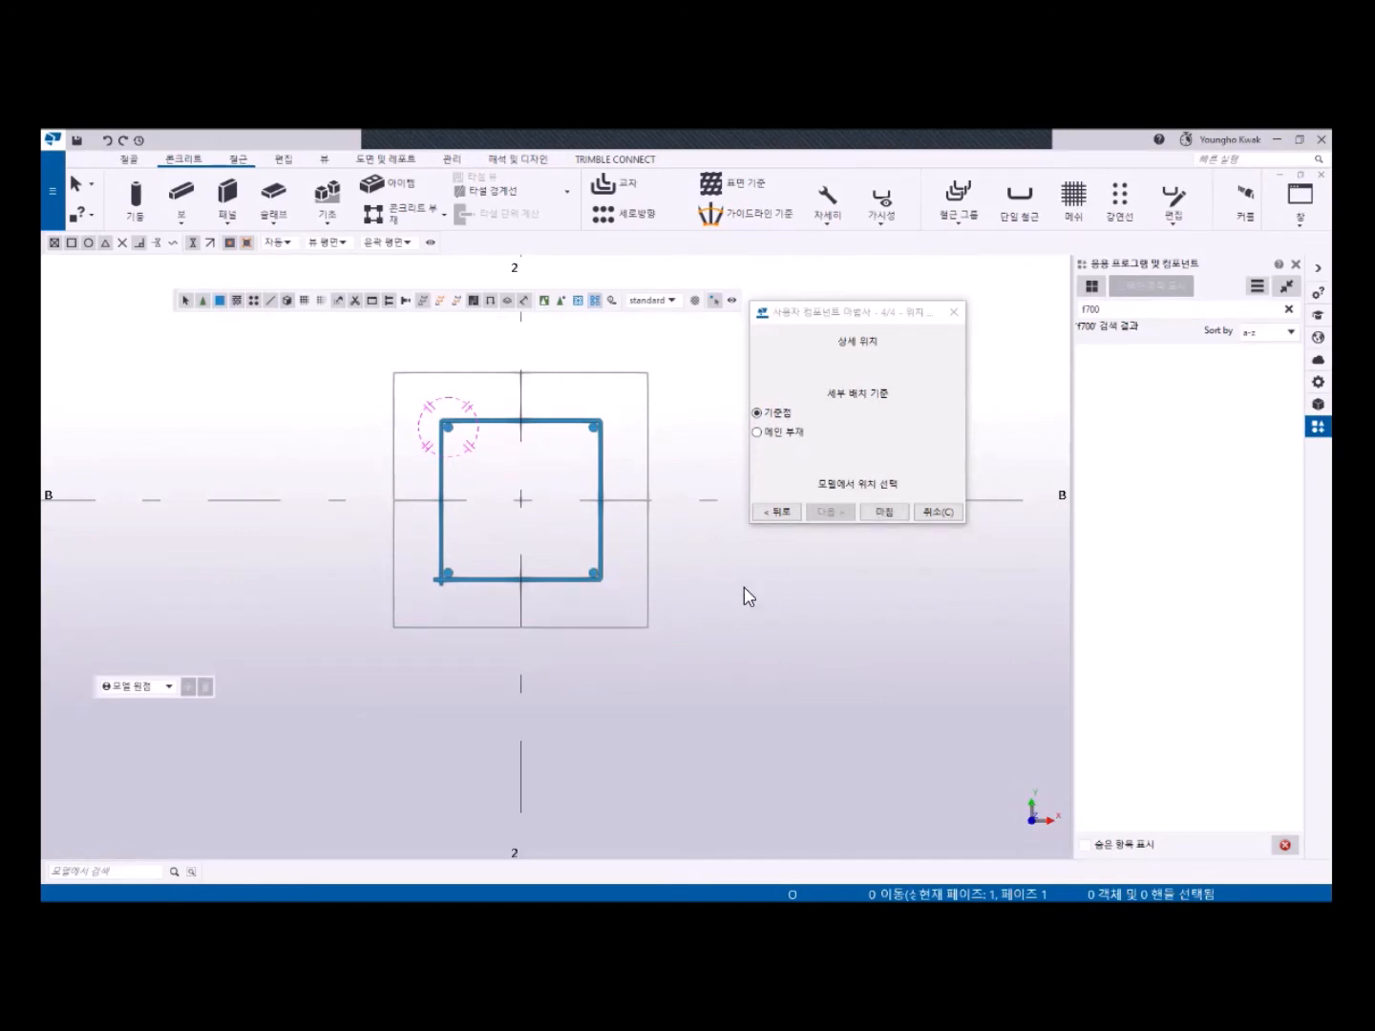
left_click(885, 518)
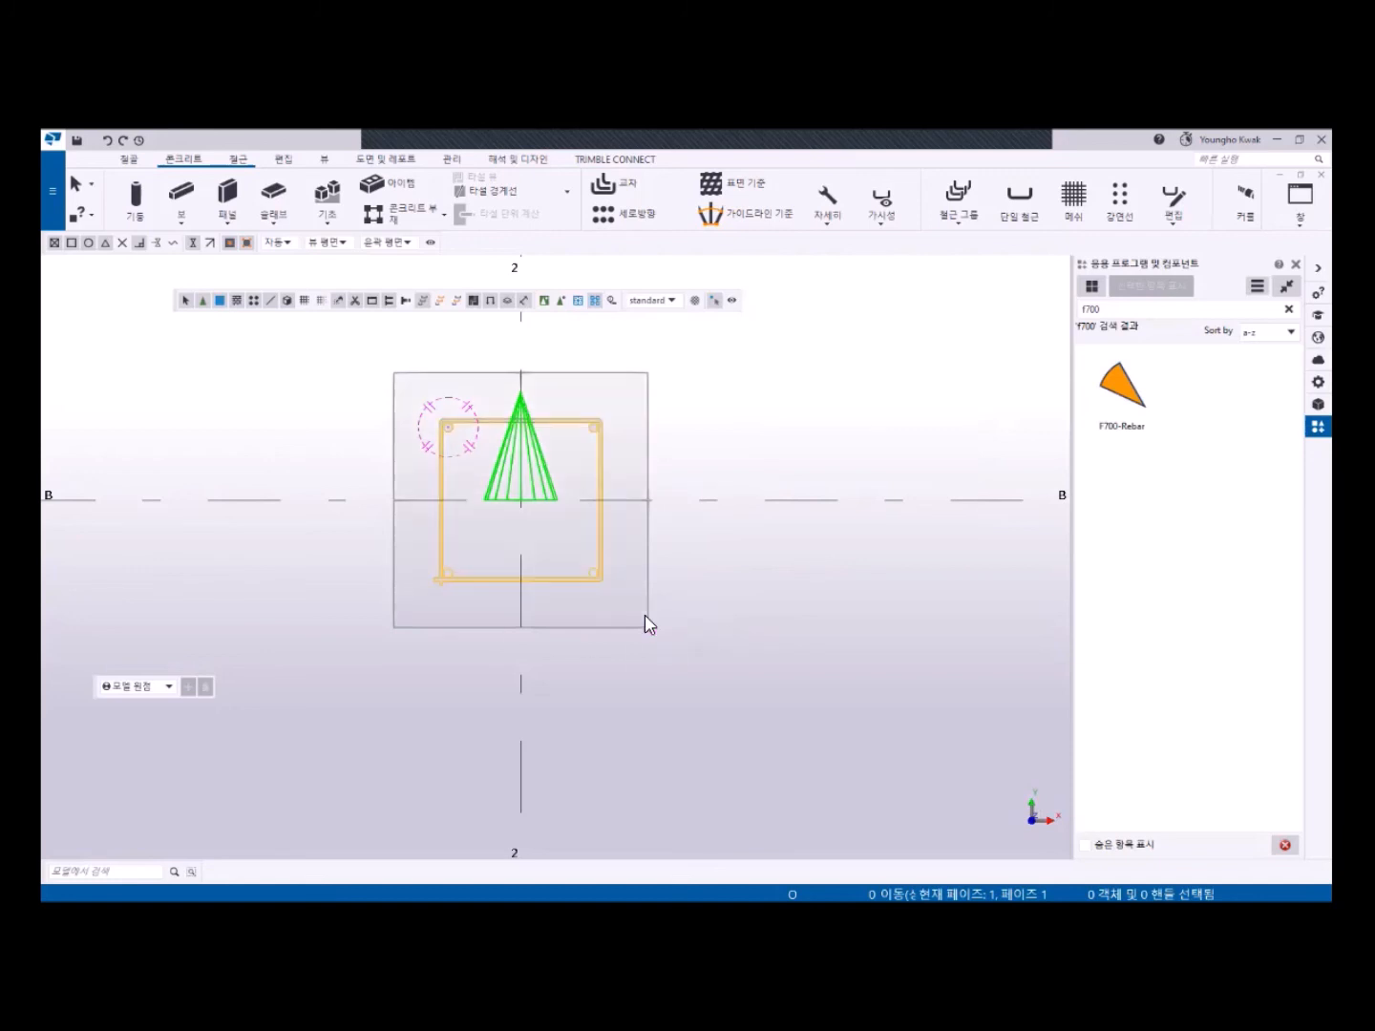
- Apply the F700-Rebar component to the footing at grid A-2 in the 3D view, positioning it on a vertical edge
key("ctrl+p")
scroll(631, 658, "up", 4)
scroll(846, 439, "up", 3)
scroll(596, 628, "down", 3)
middle_click_drag(576, 593, 698, 323)
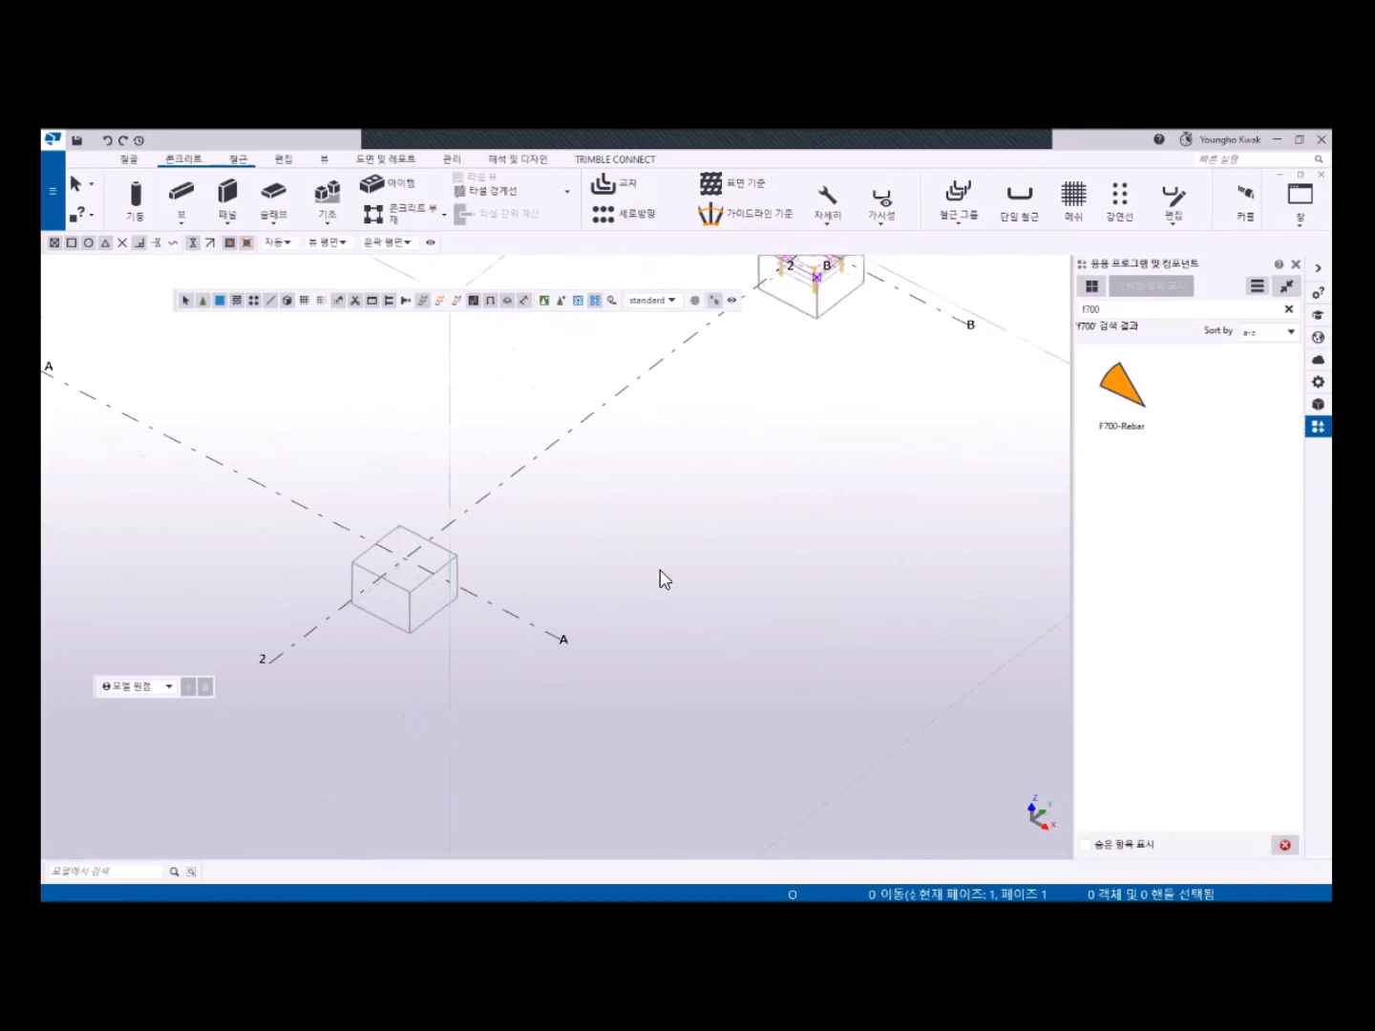
left_click(1122, 387)
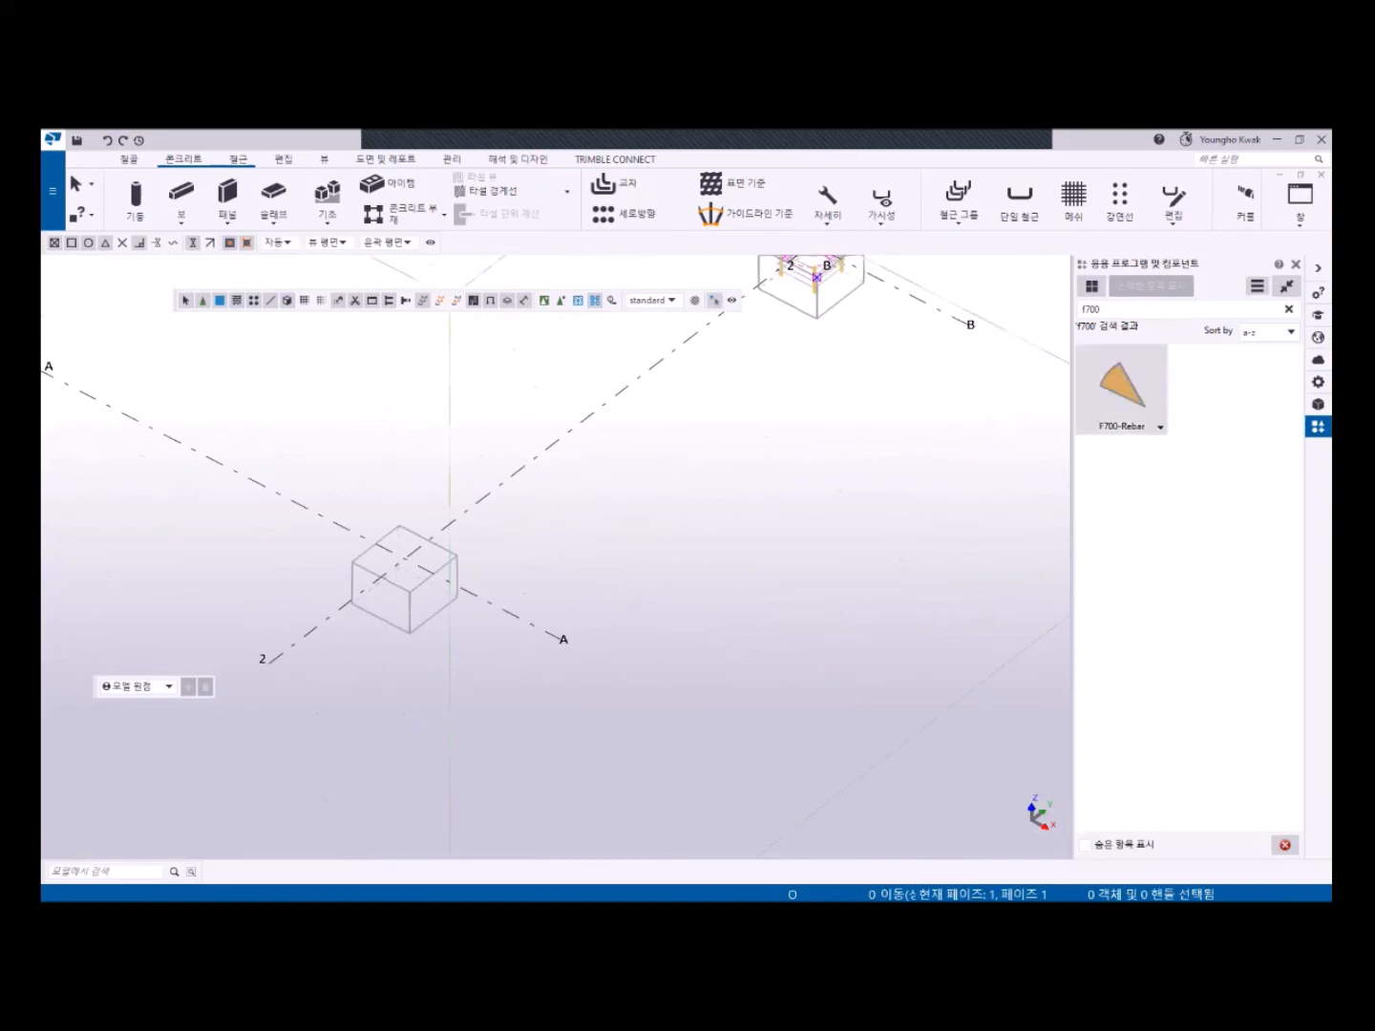
left_click(423, 584)
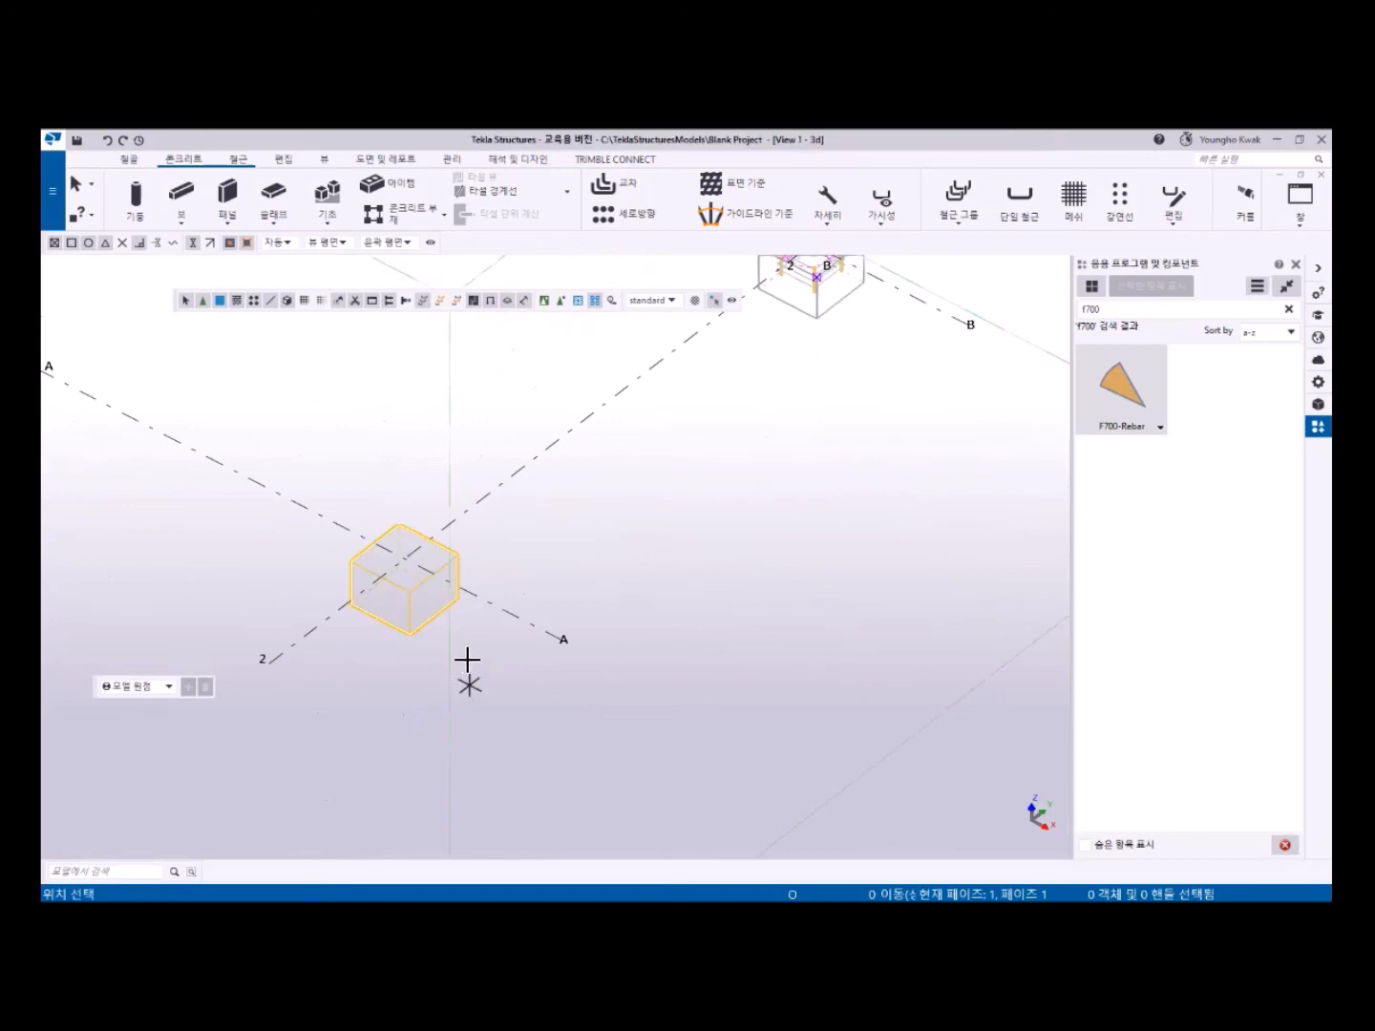
middle_click_drag(425, 623, 487, 555)
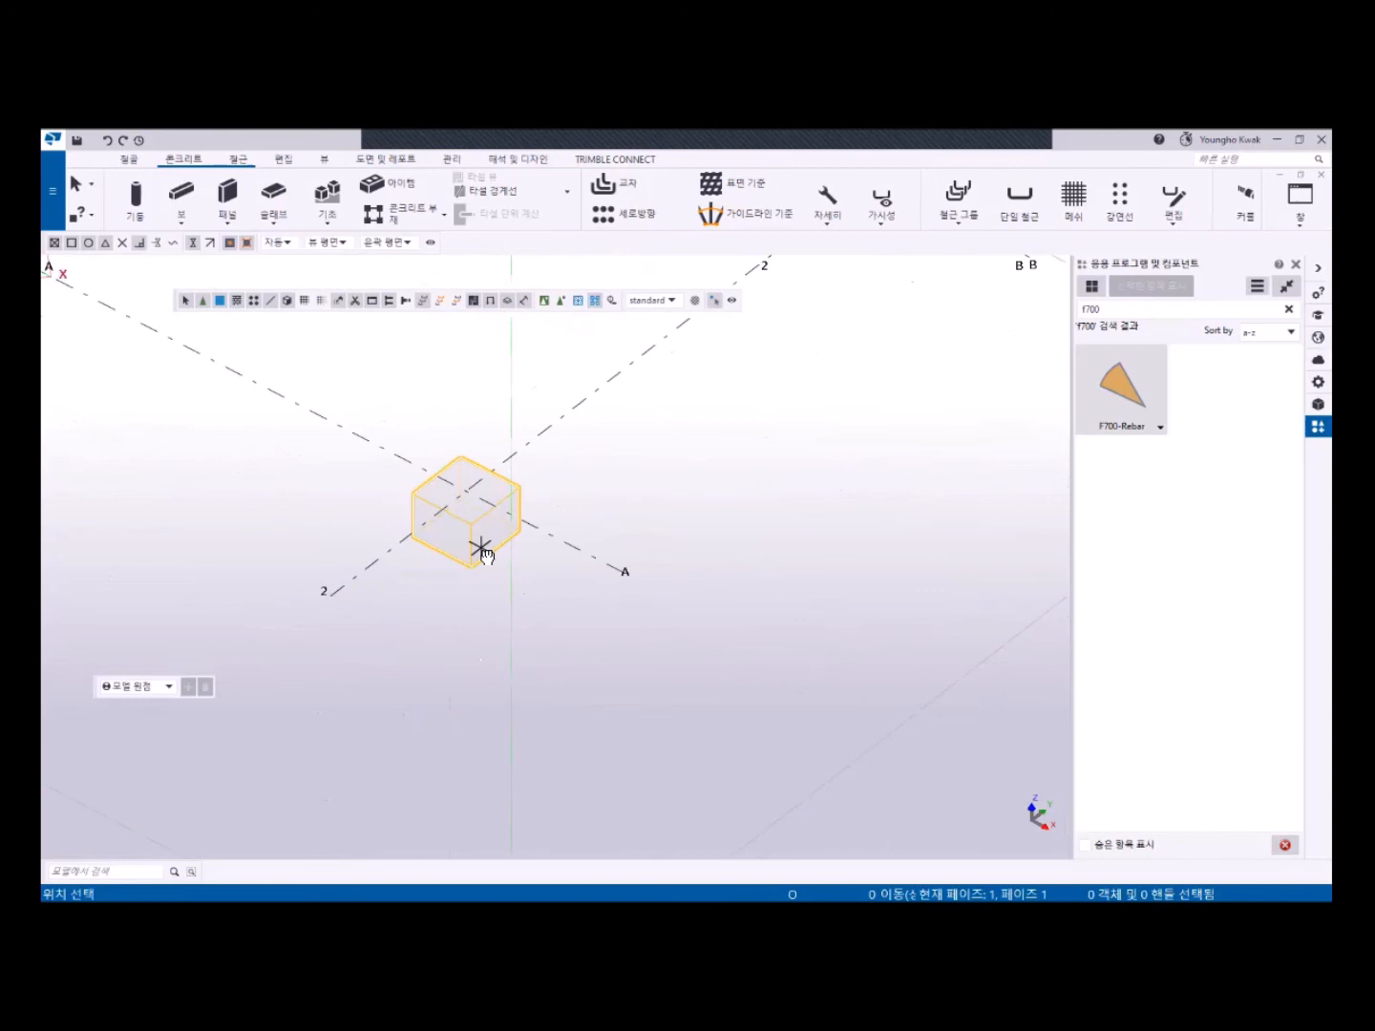
scroll(449, 545, "up", 3)
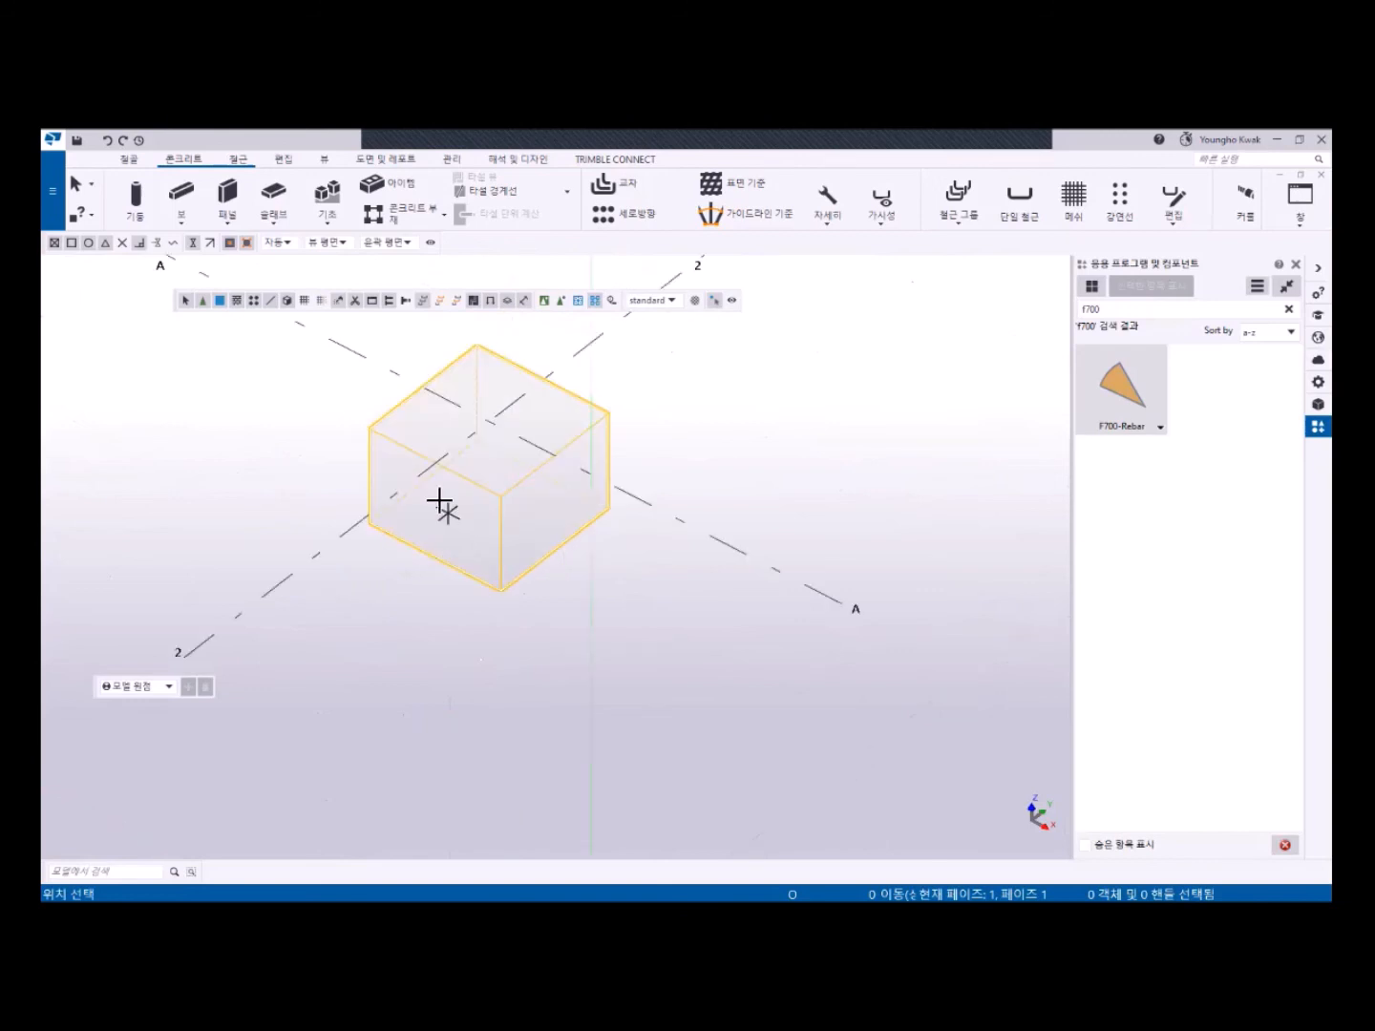
left_click(372, 475)
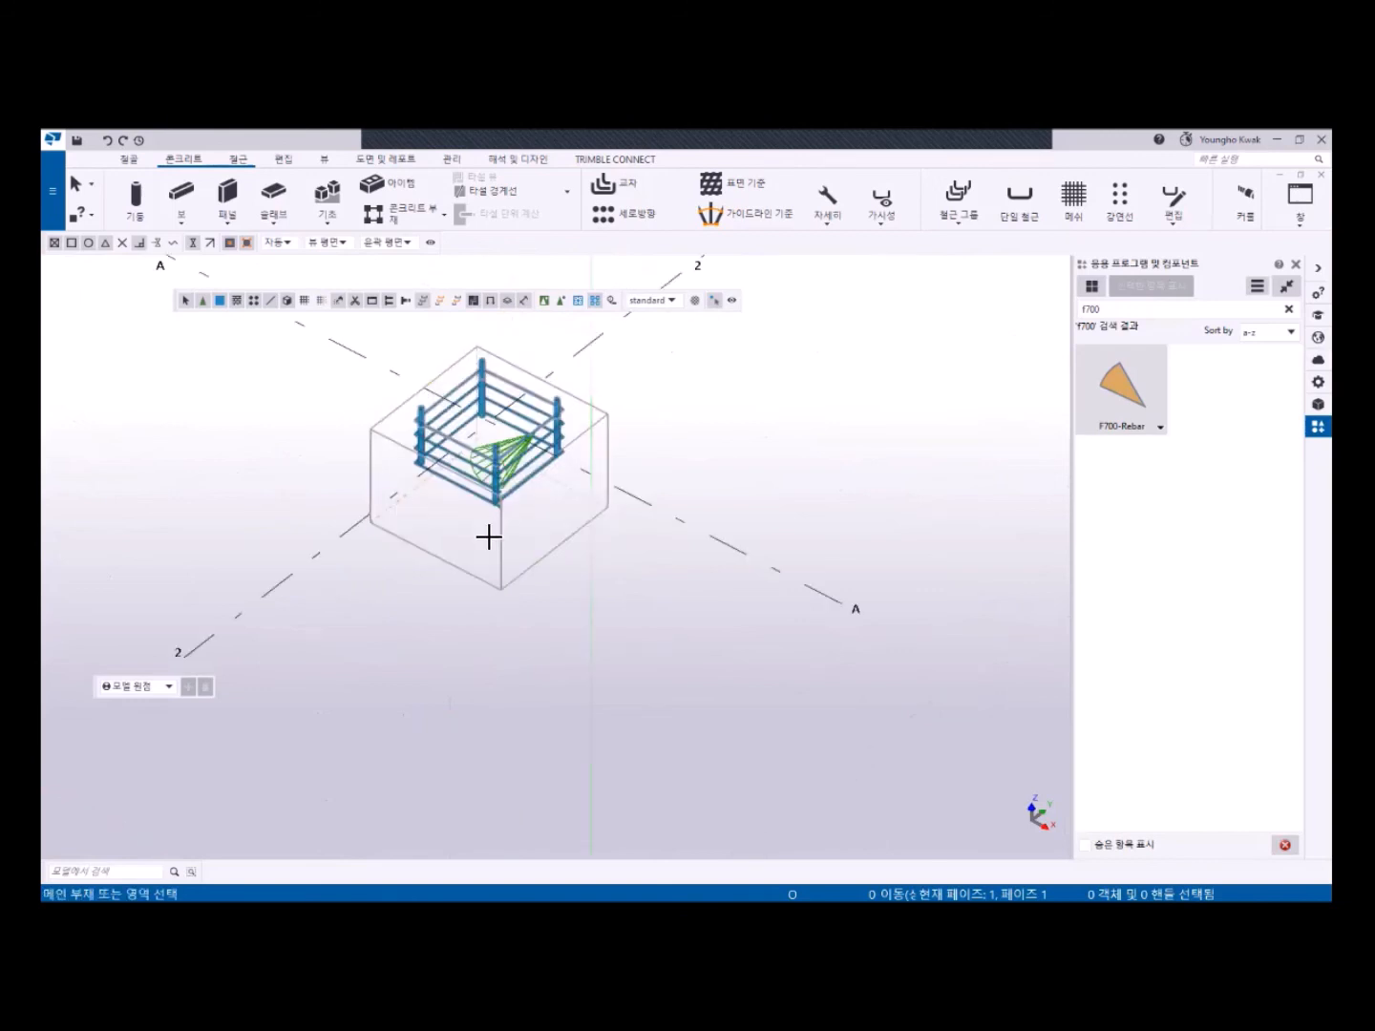
- Apply the F700-Rebar component to the footing at grid A-1, check the cage's placement and end the placement command
mouse_move(458, 561)
middle_mouse_down("ctrl")
mouse_move(348, 641)
mouse_move(420, 408)
mouse_move(420, 483)
middle_mouse_up("ctrl")
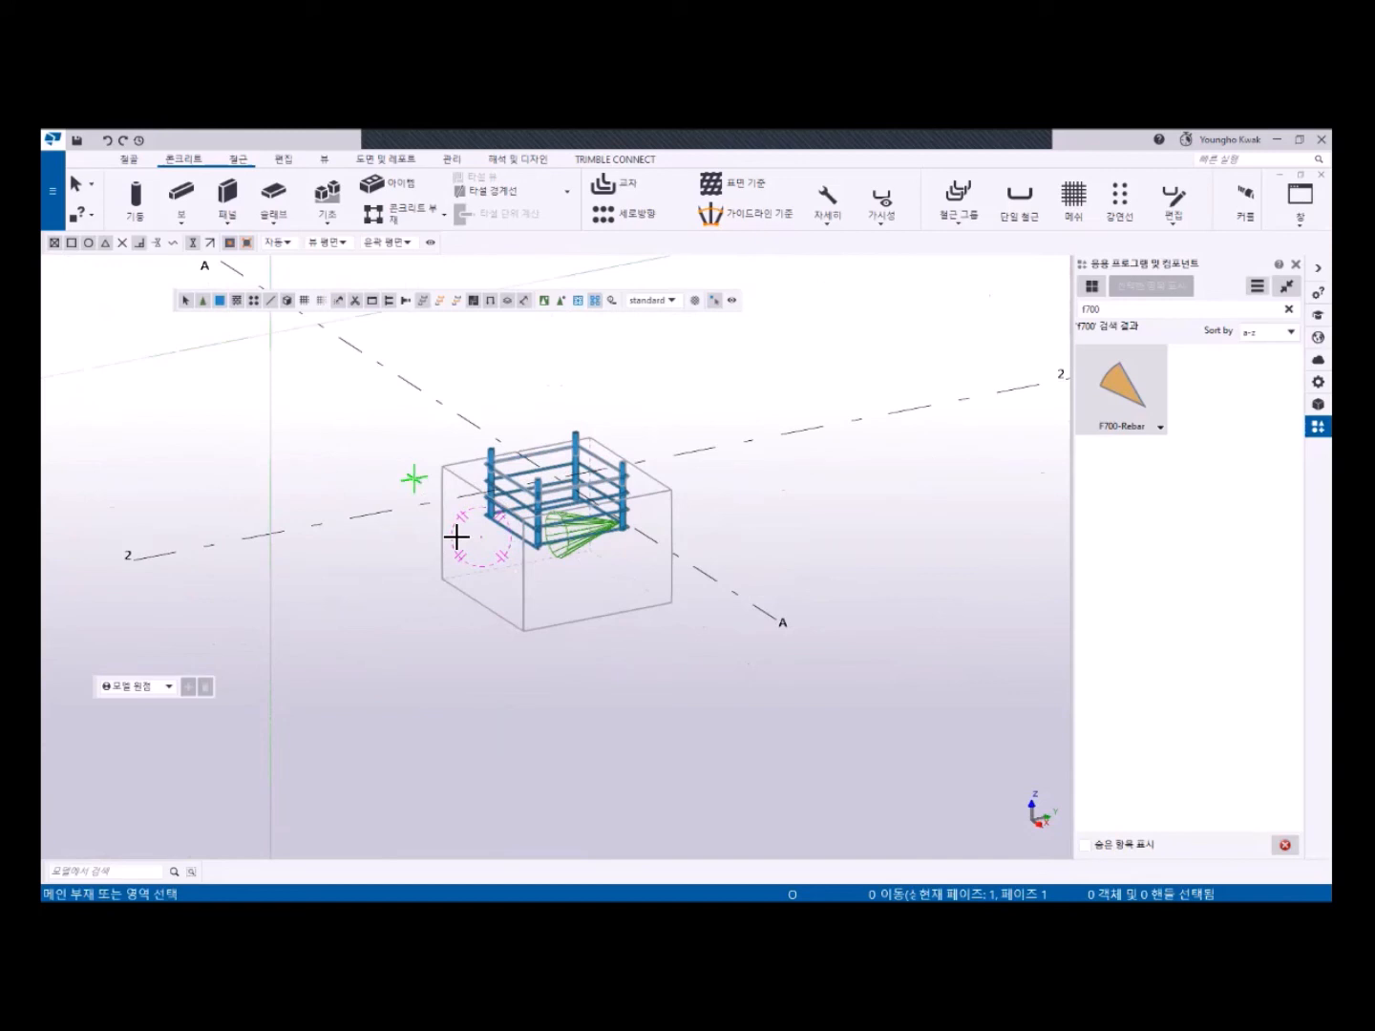
scroll(455, 531, "down", 1)
scroll(767, 674, "down", 3)
scroll(568, 543, "up", 4)
left_click(498, 446)
left_click(473, 413)
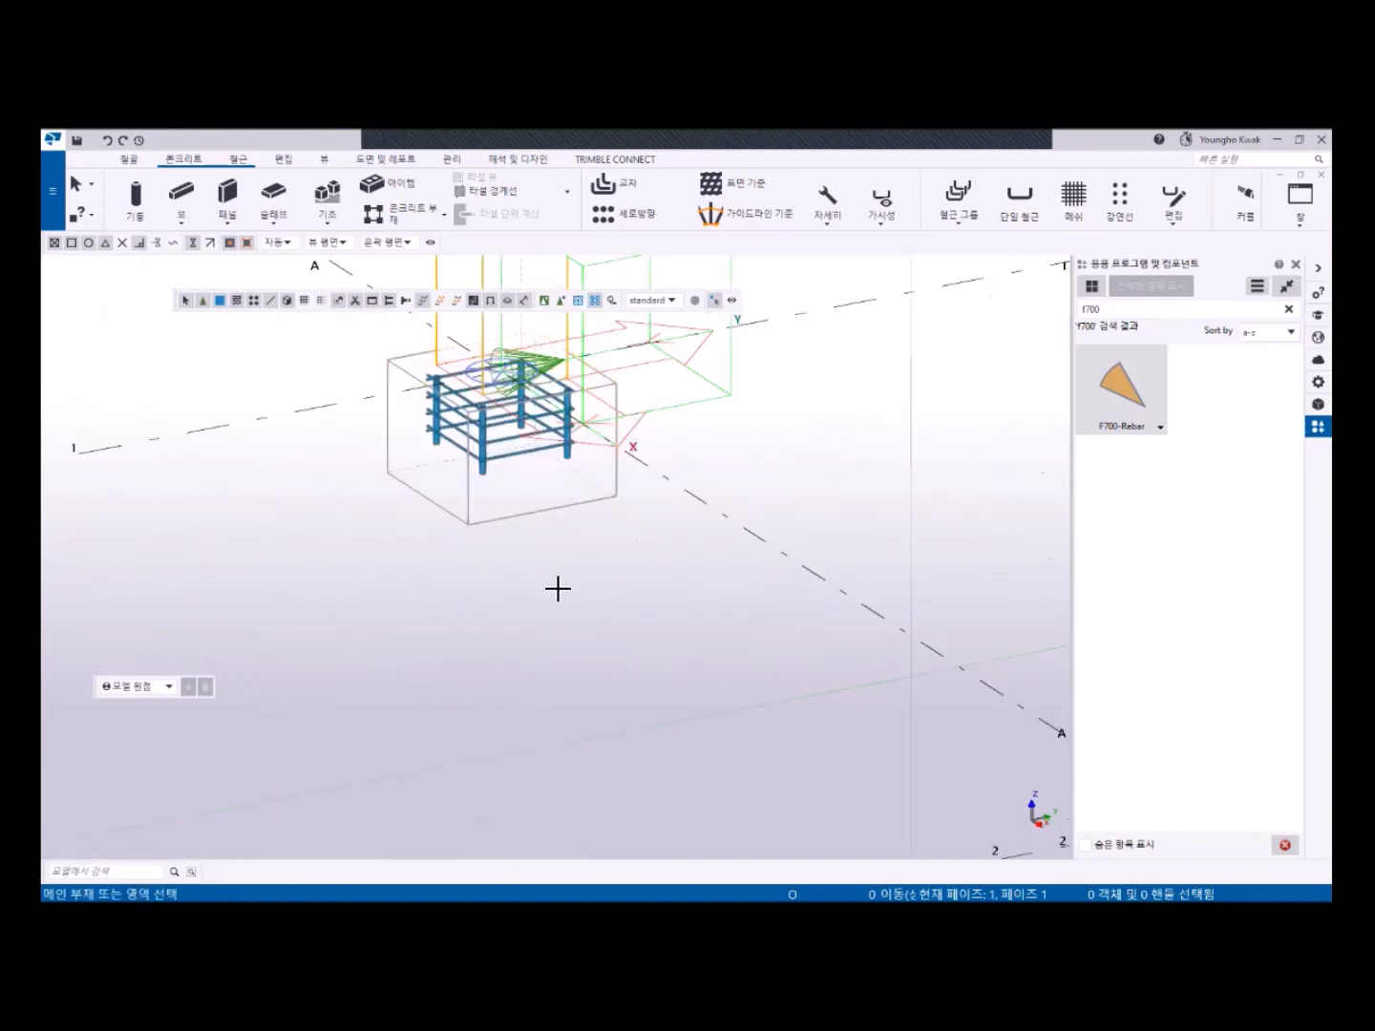
middle_click_drag(523, 512, 528, 470, "ctrl")
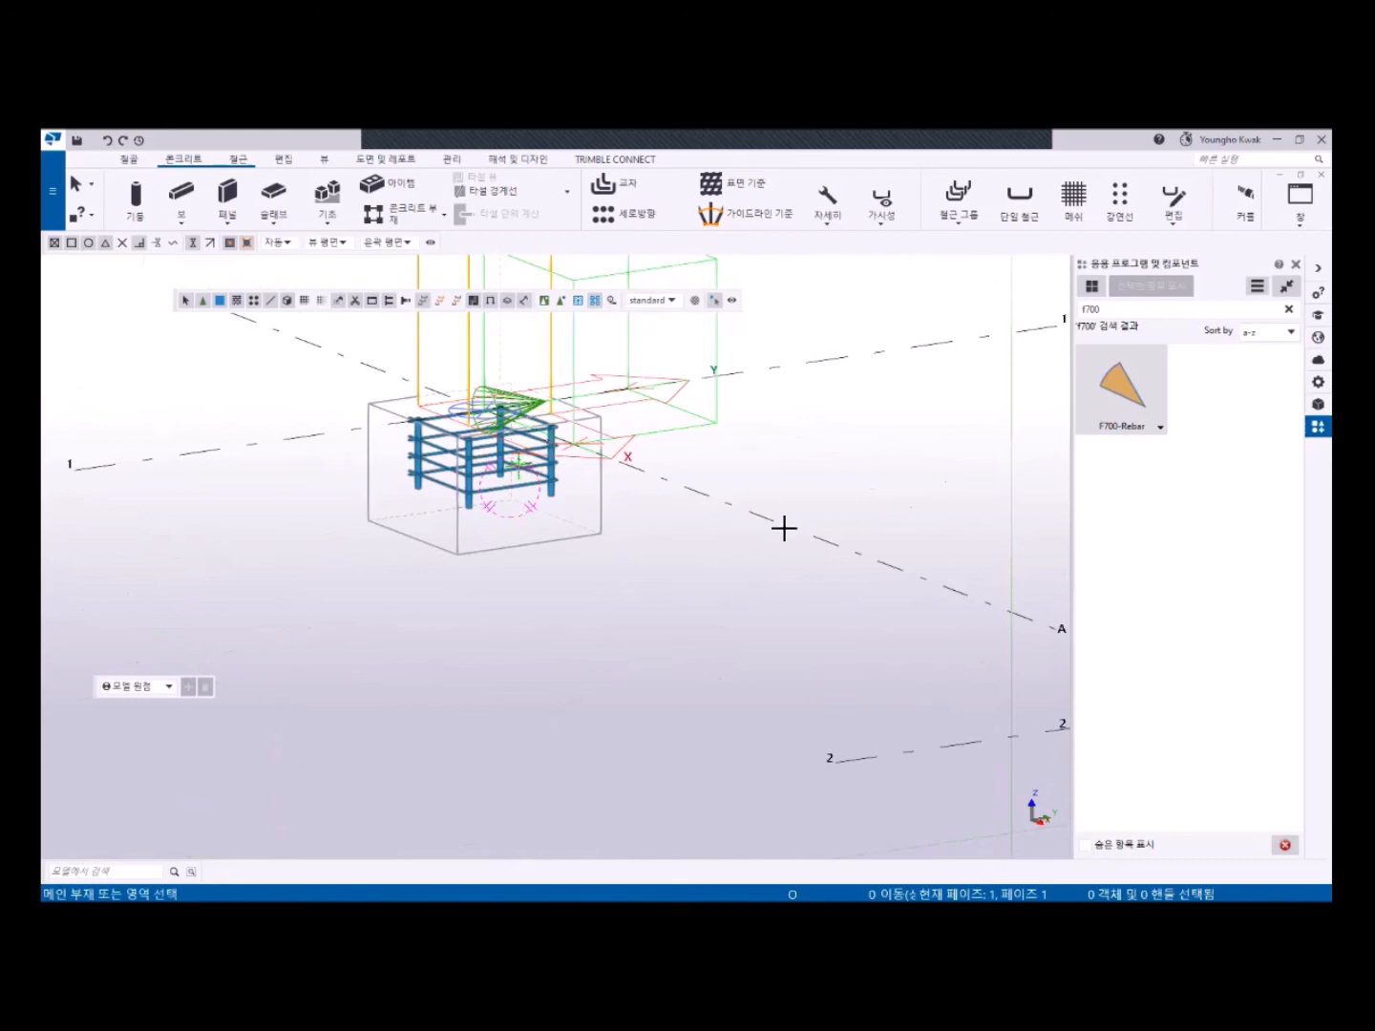
right_click(805, 425)
left_click(815, 431)
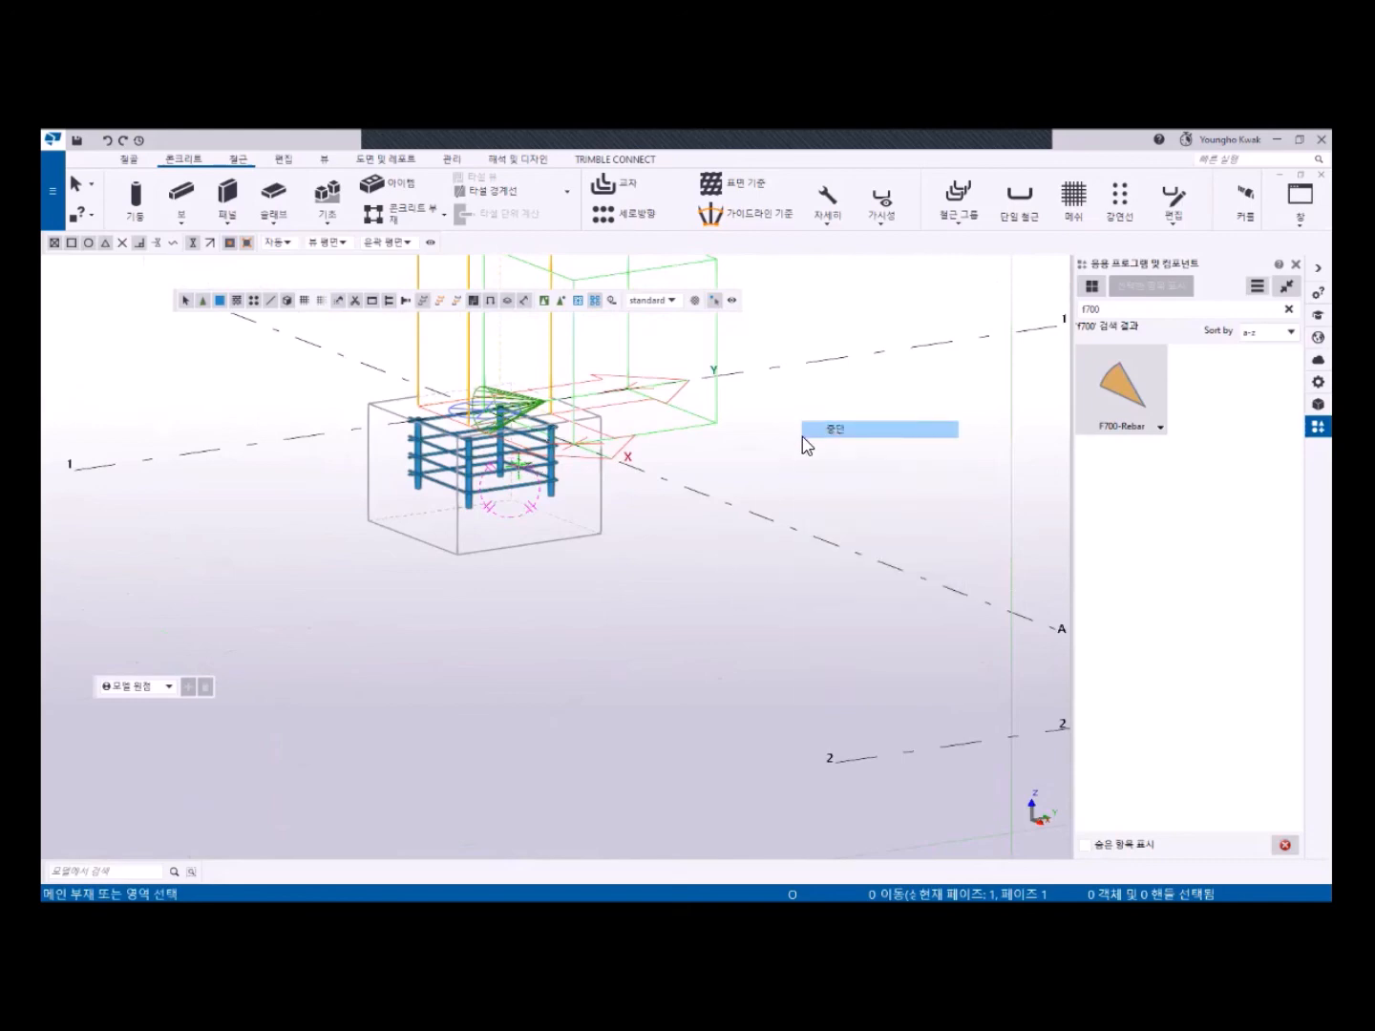